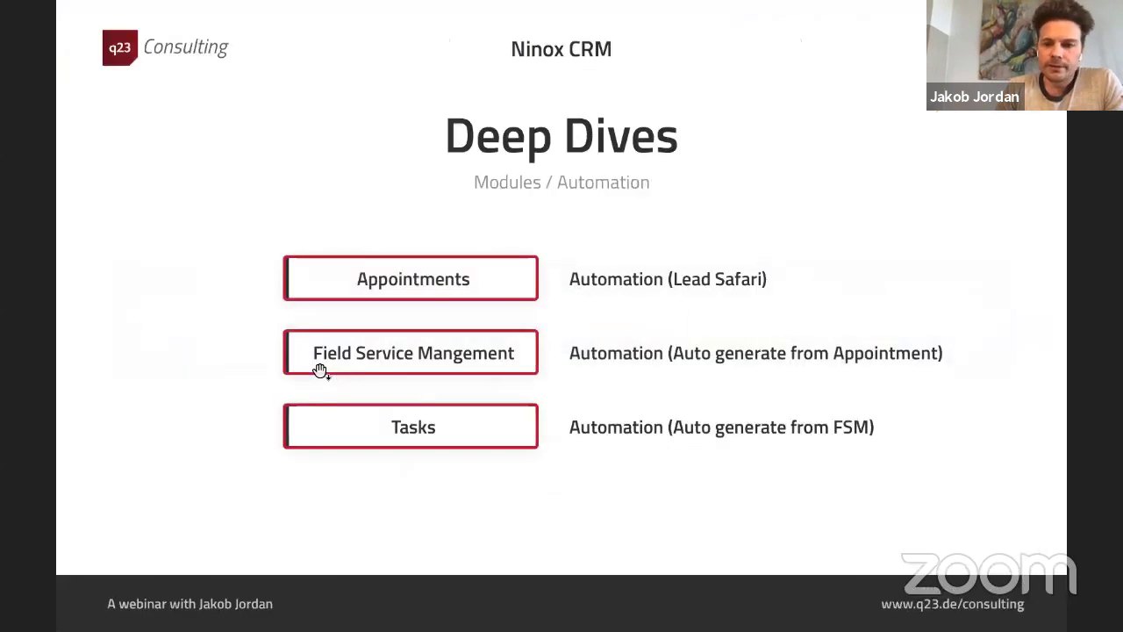
key("Right")
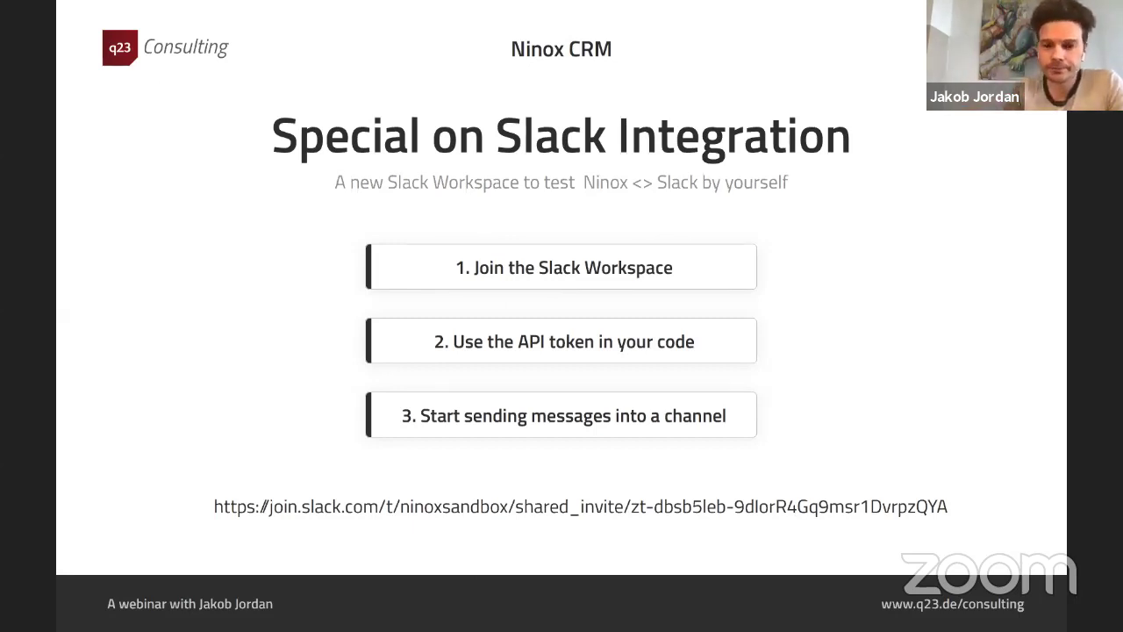
key("Right")
key("Right")
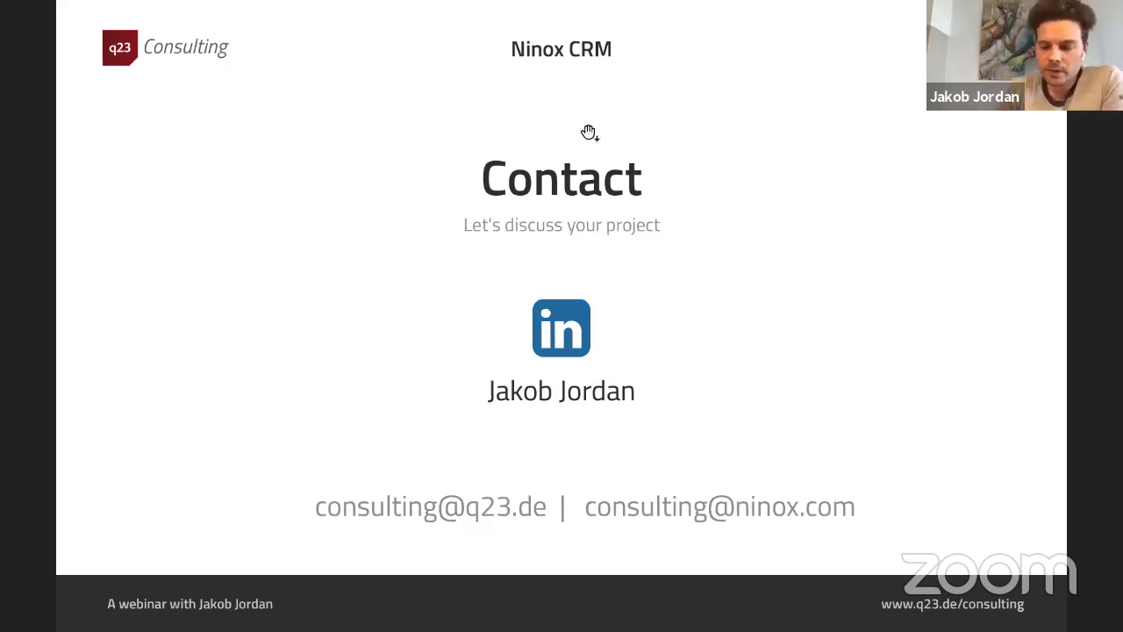
key("Right")
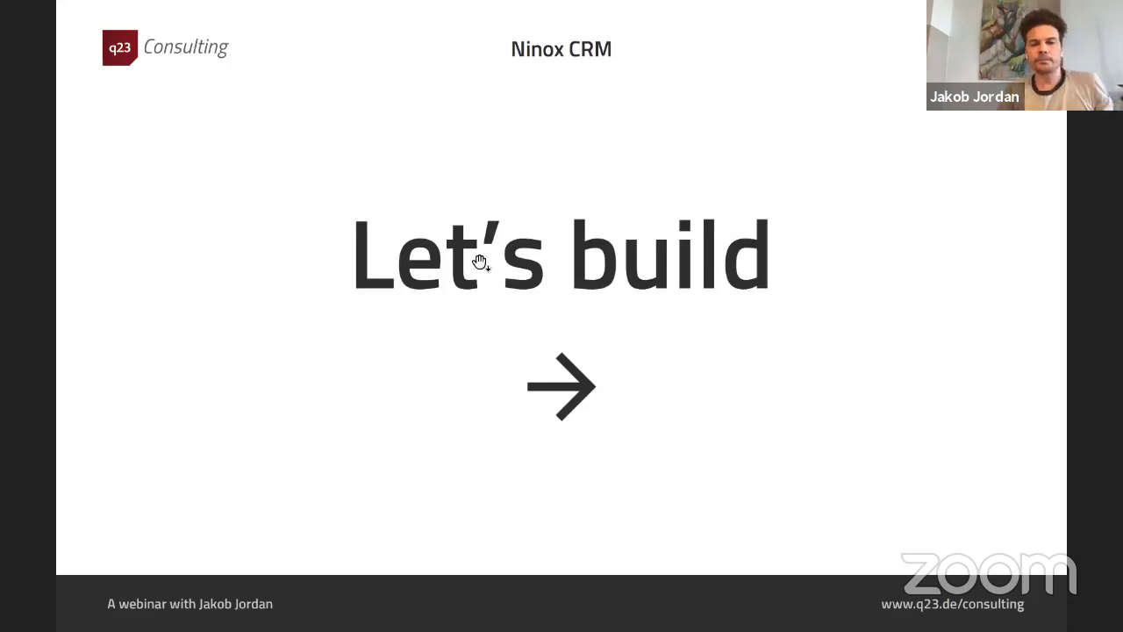
Leave the slide presentation and switch to the Chrome window showing the Ninox database overview.
key("Escape")
key("ctrl+Up")
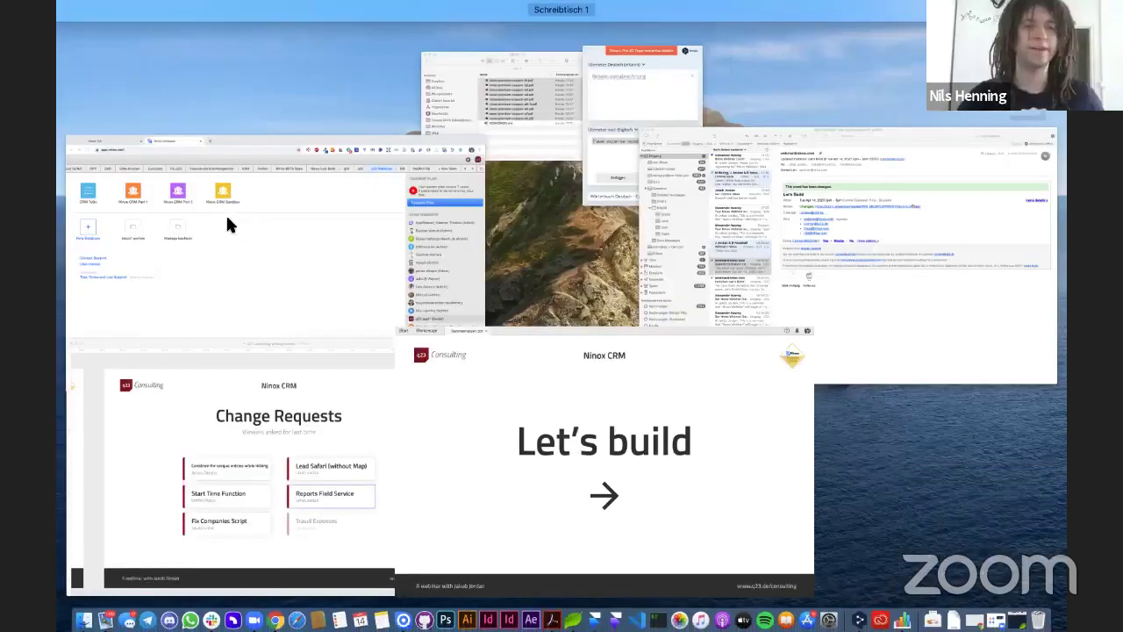
left_click(227, 220)
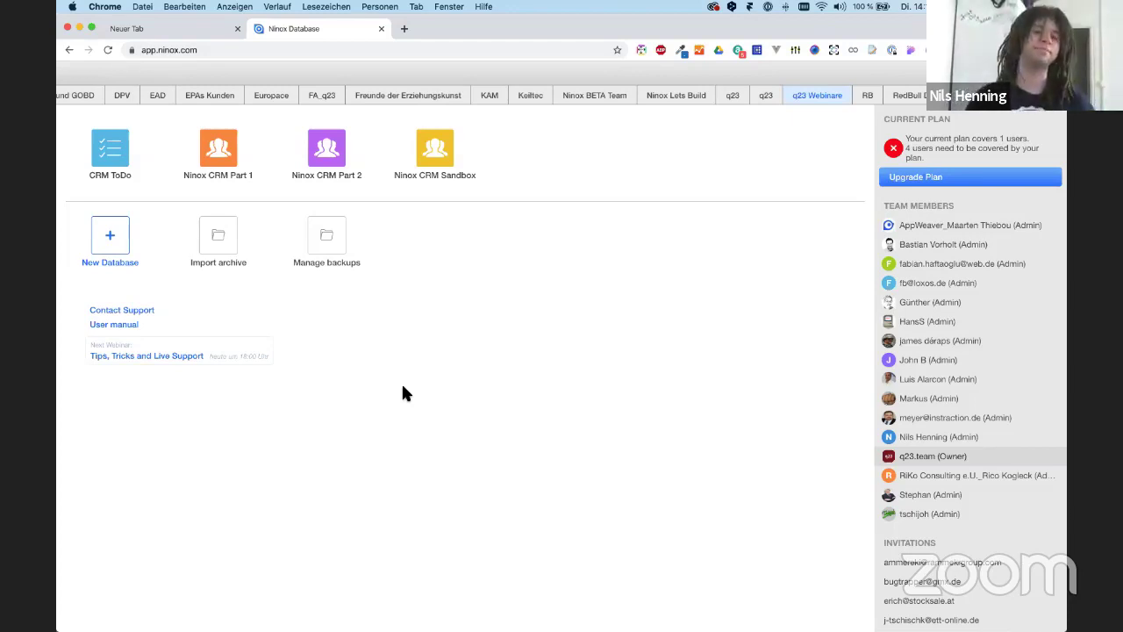
Review the Requests board of the CRM ToDo database and return to the q23 Webinare database overview.
right_click(115, 159)
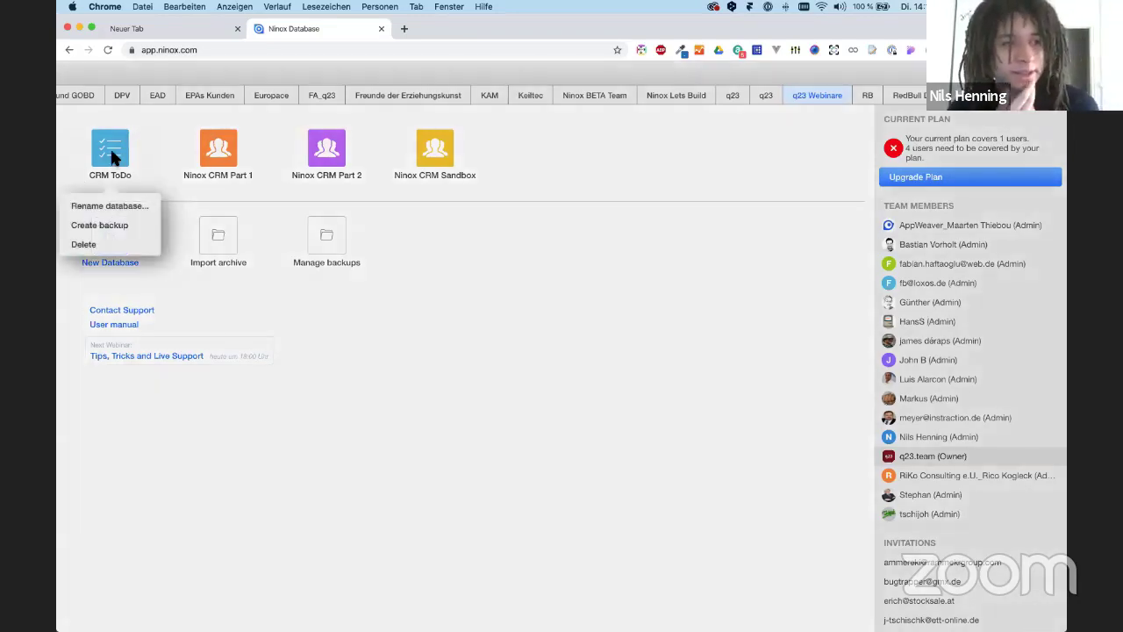
left_click(115, 159)
left_click(113, 158)
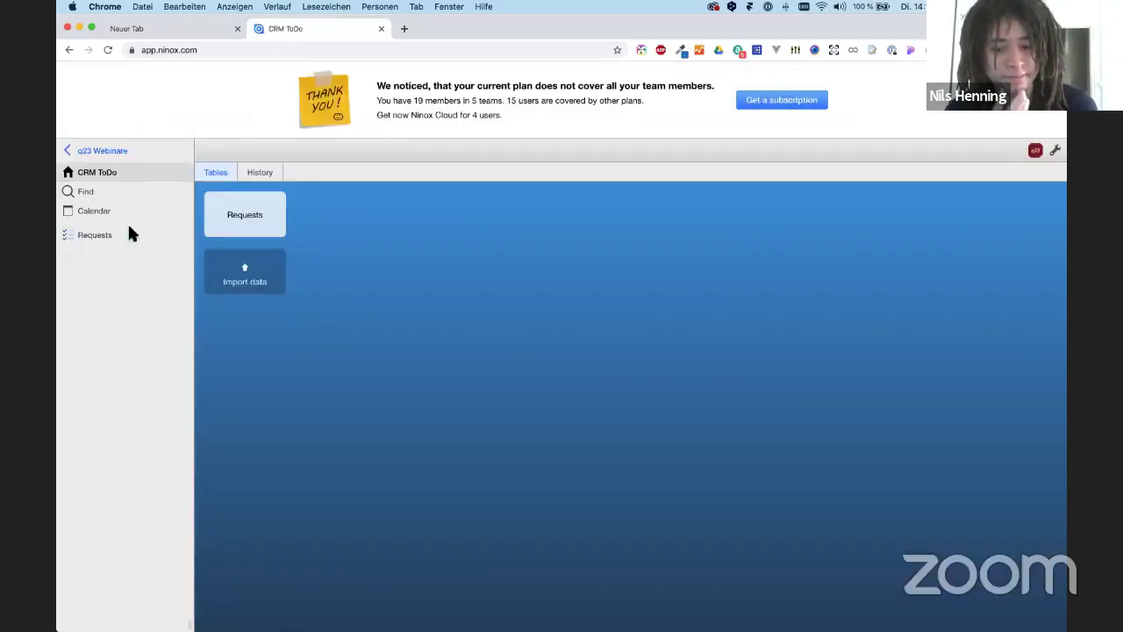
left_click(95, 235)
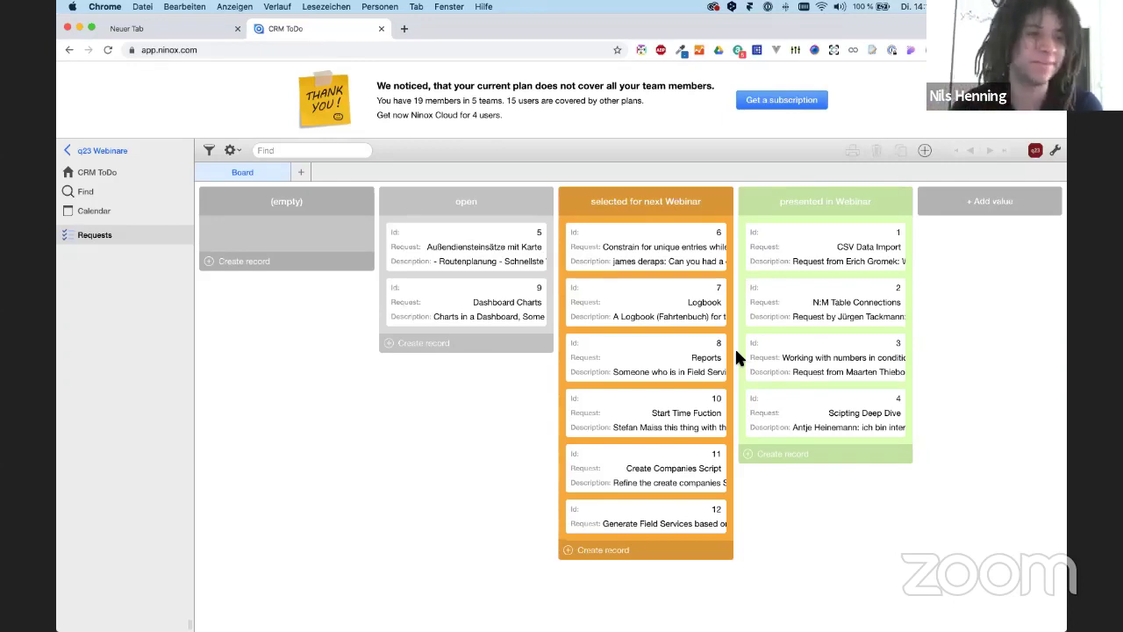
left_click(97, 147)
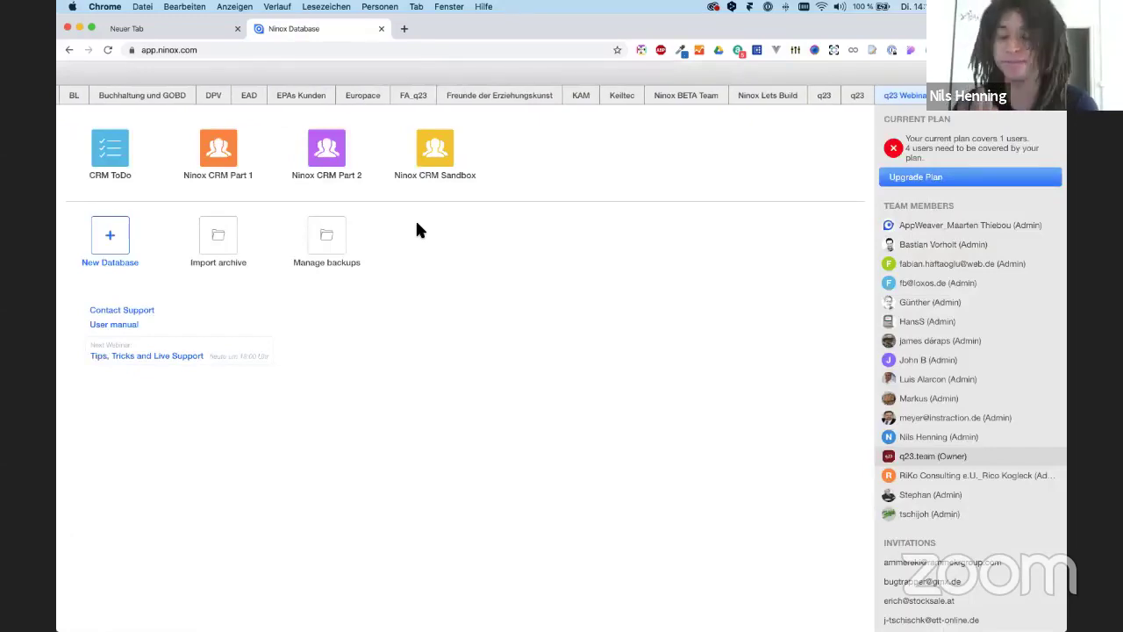
Create a manual backup of the Ninox CRM Part 2 database and restore it as a separate database.
left_click(351, 133)
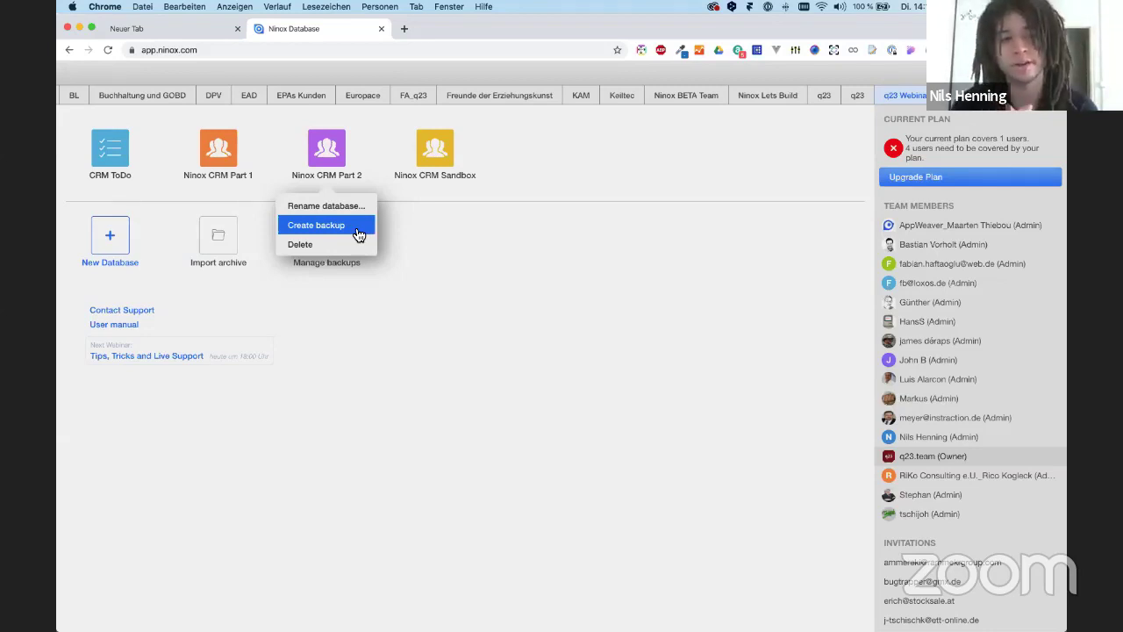
left_click(491, 225)
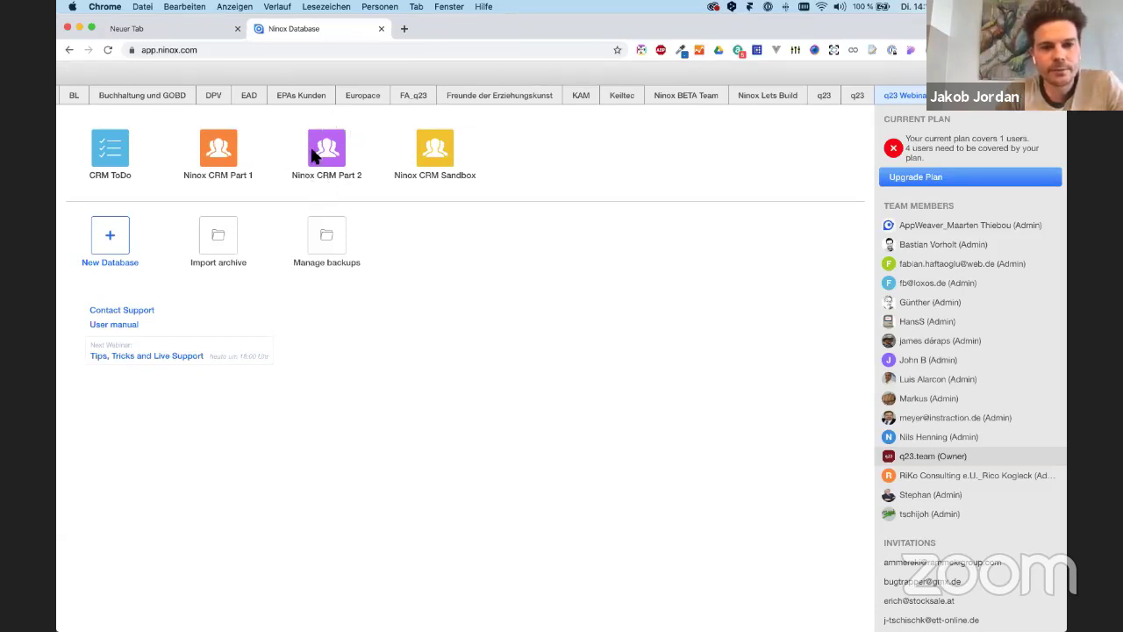
left_click(355, 133)
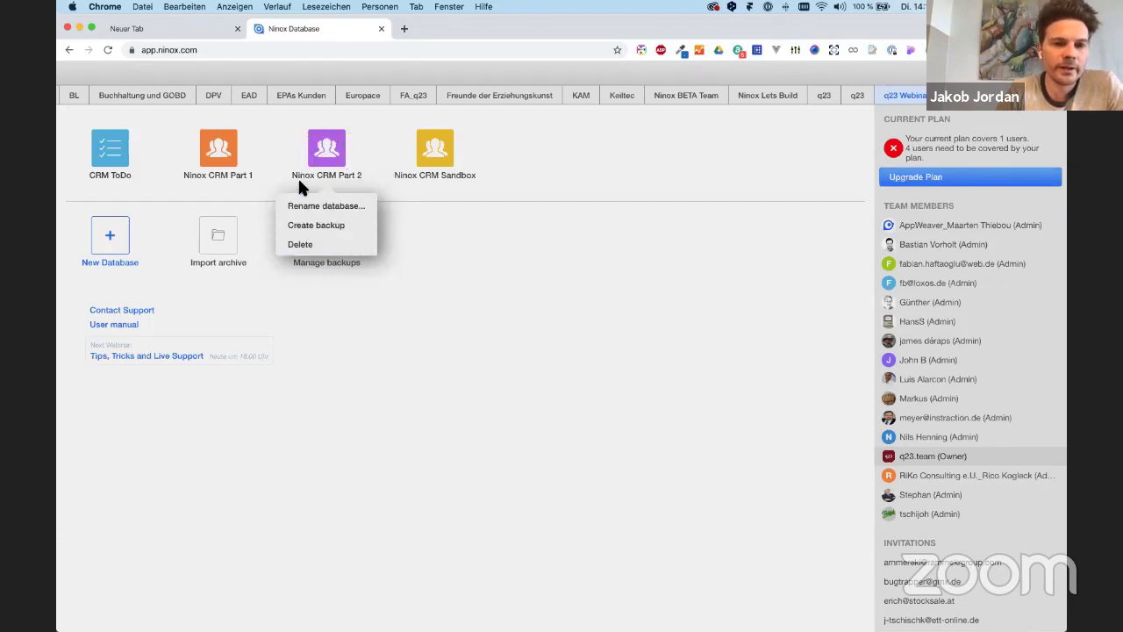
left_click(317, 225)
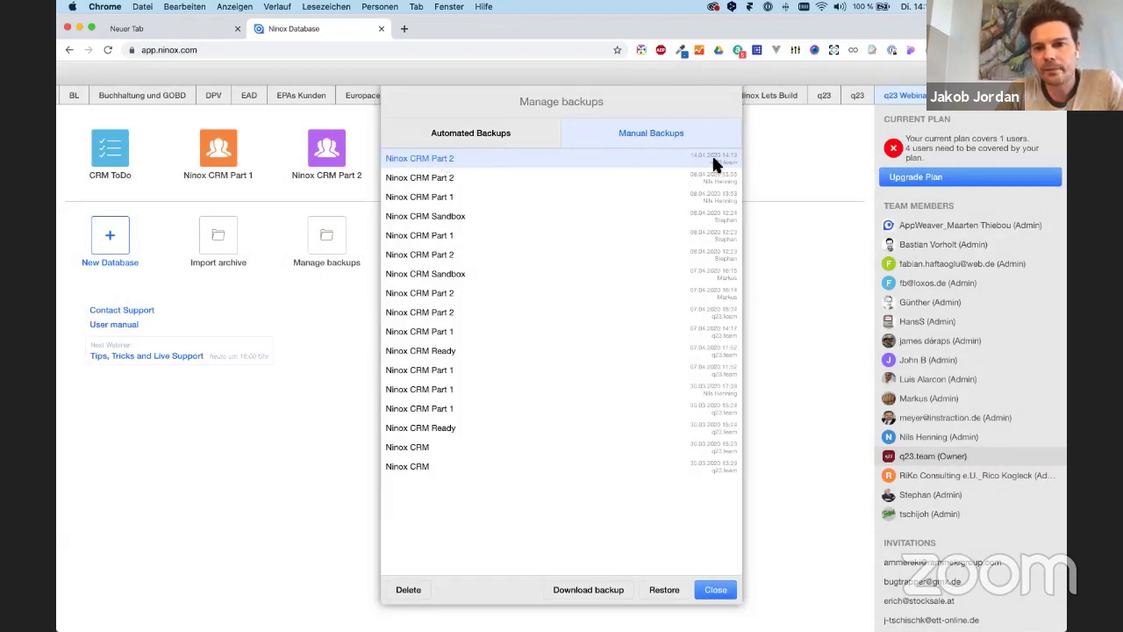
left_click(667, 592)
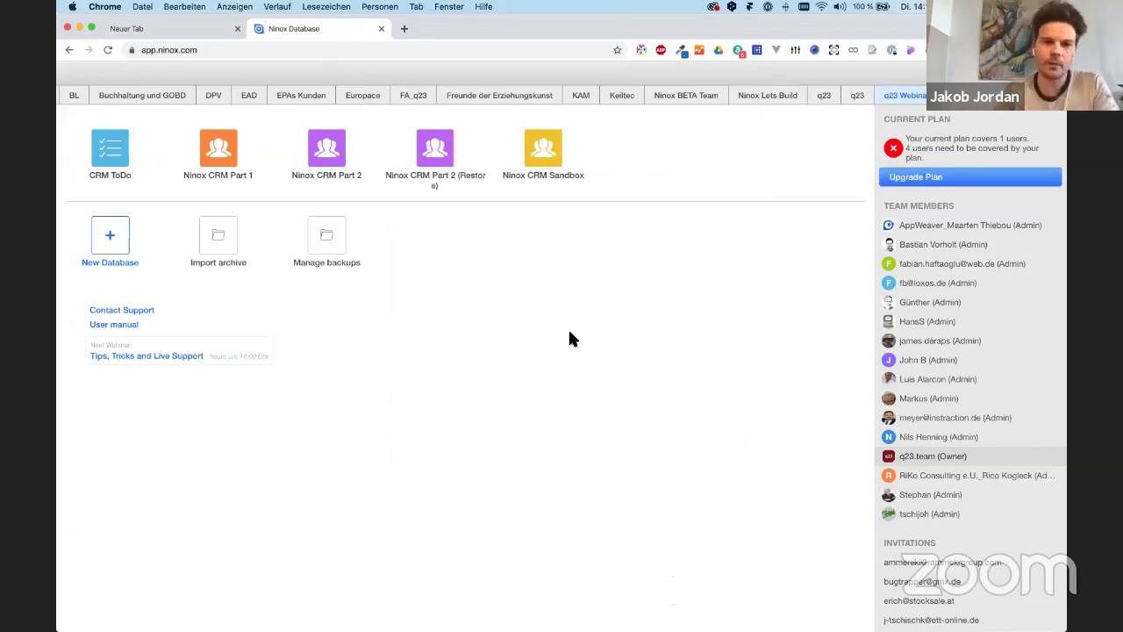
Rename the restored database to Ninox CRM Part 3 and change its icon colour to light green.
left_click(458, 133)
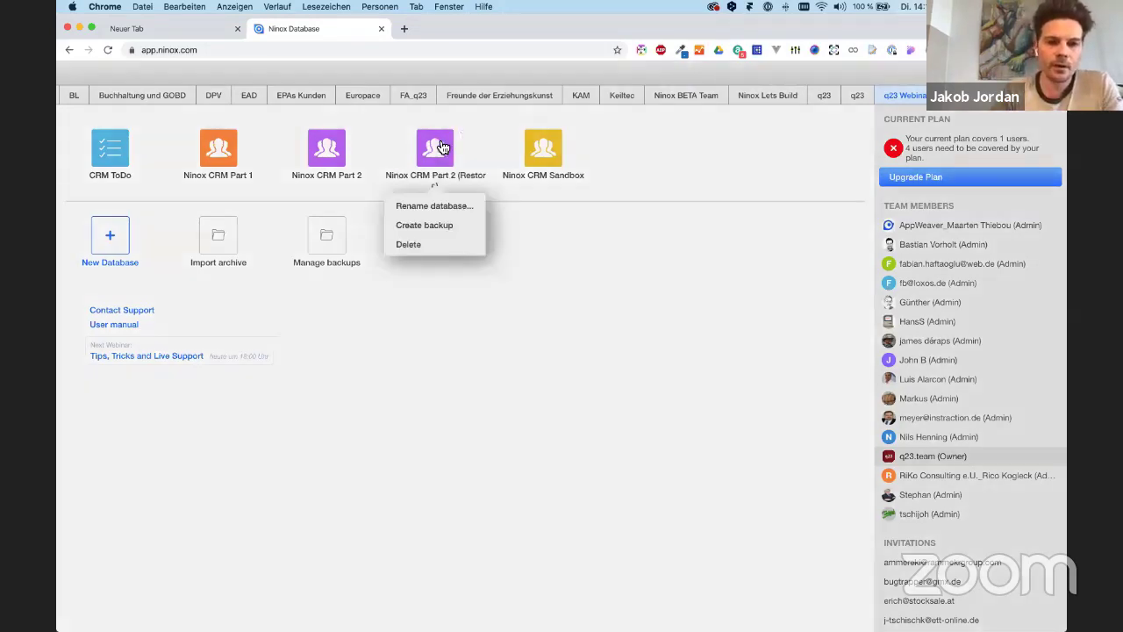
left_click(458, 206)
left_click_drag(506, 151, 595, 153)
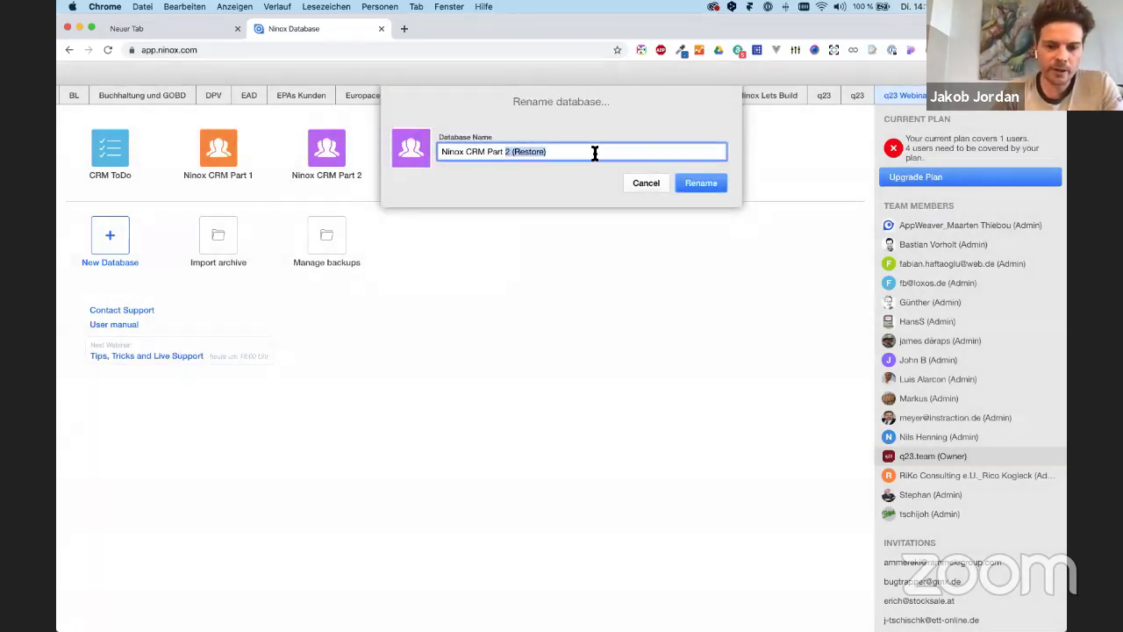
type("3")
left_click(410, 156)
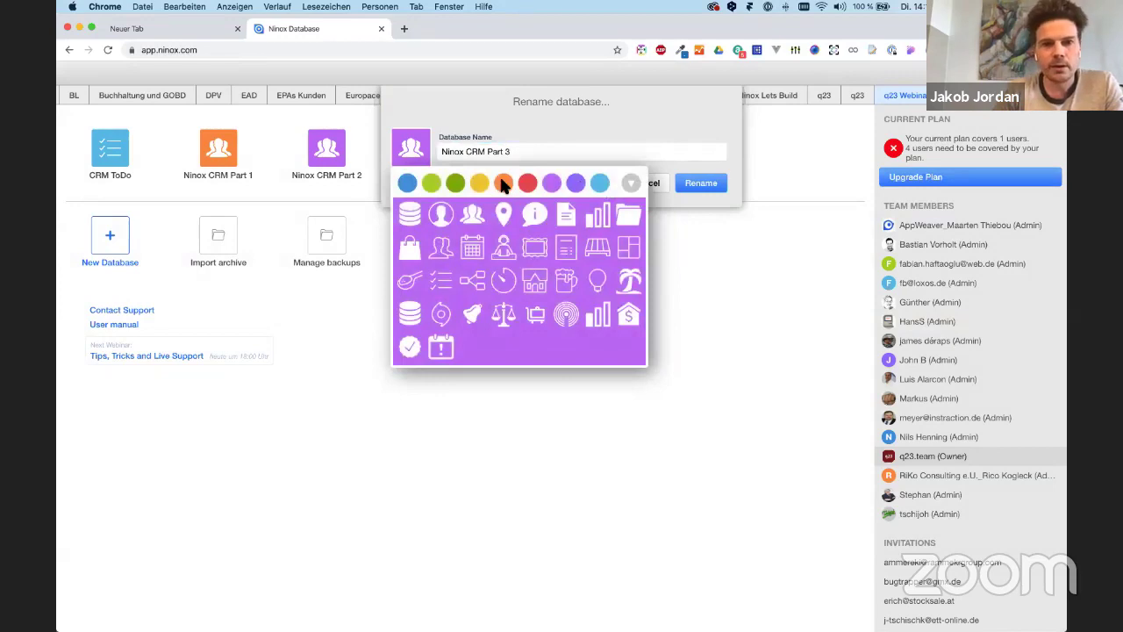
left_click(430, 183)
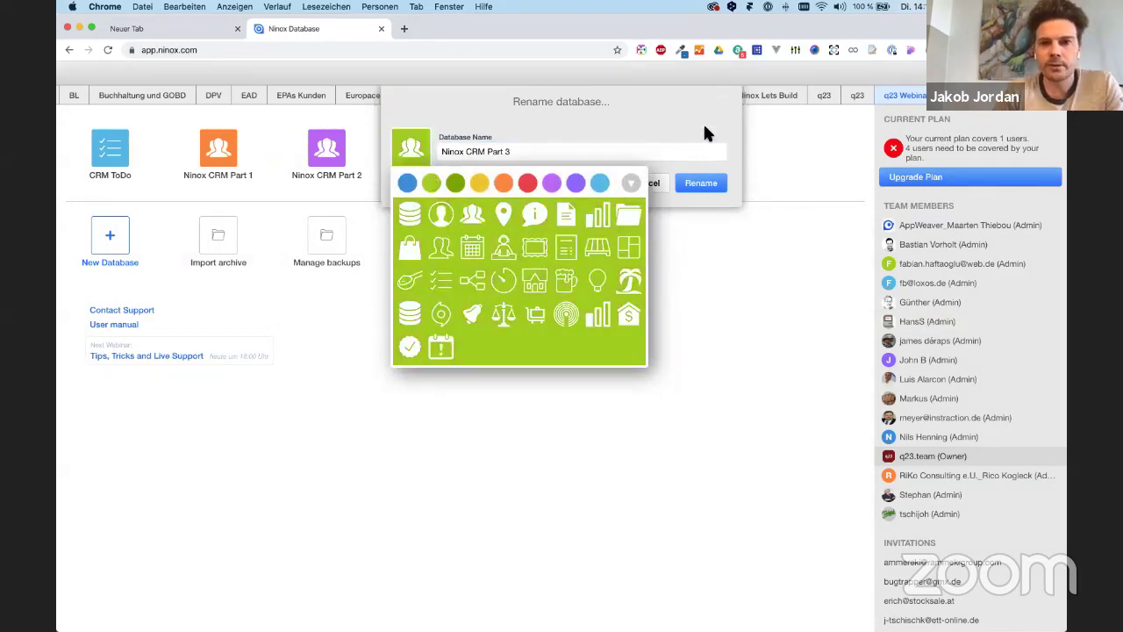
left_click(707, 131)
left_click(712, 183)
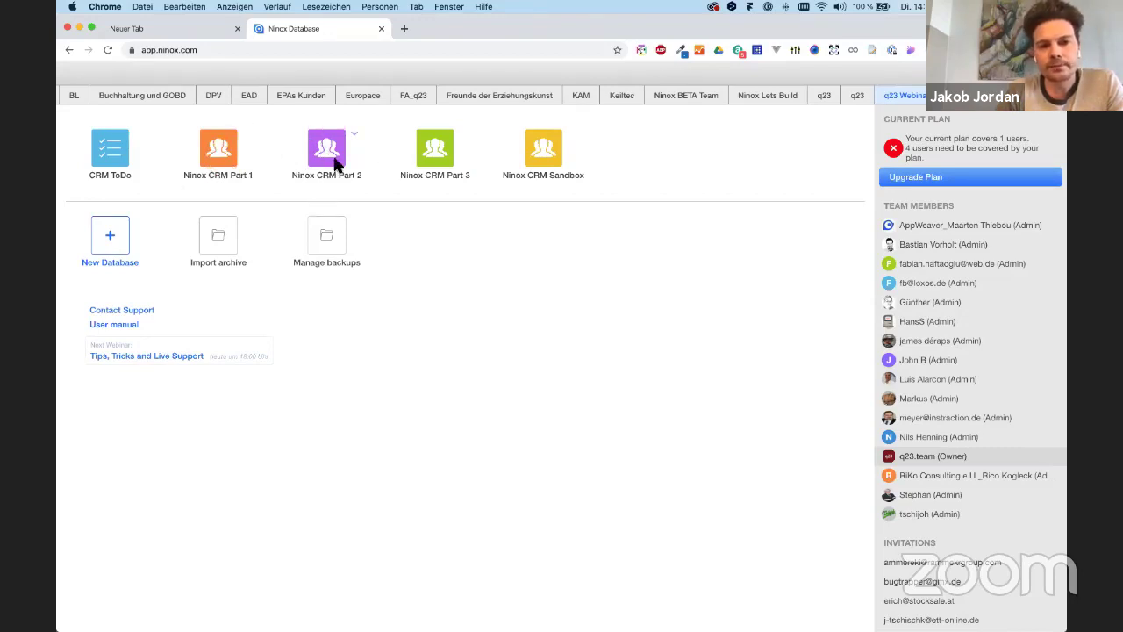
Open the Ninox CRM Part 3 database and show the consob record from its Companies table.
left_click(437, 150)
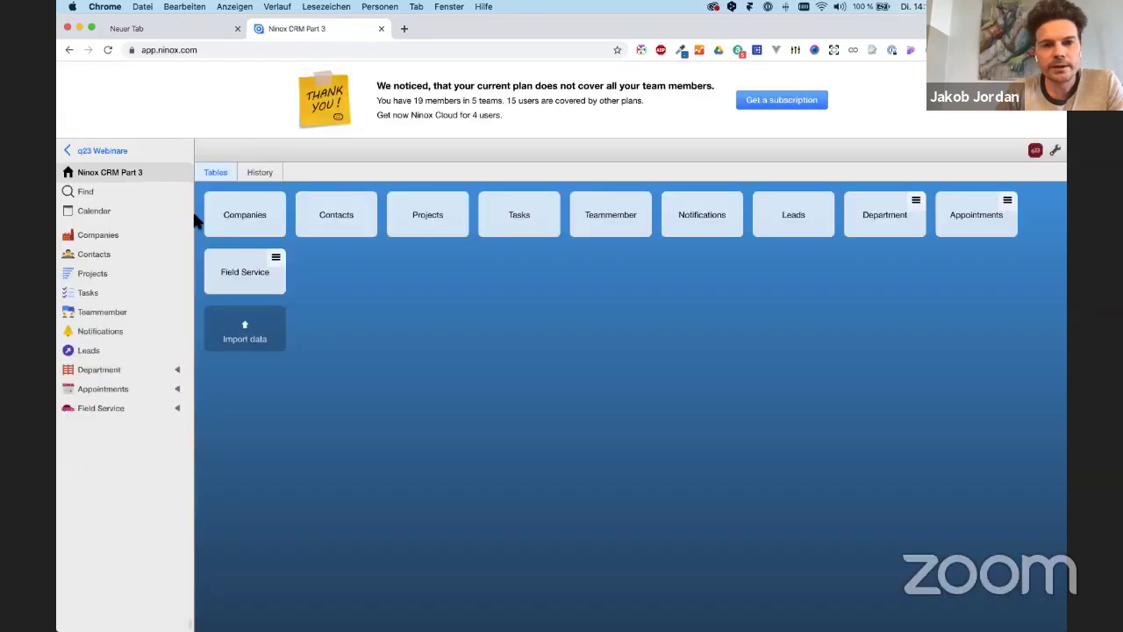
left_click(98, 235)
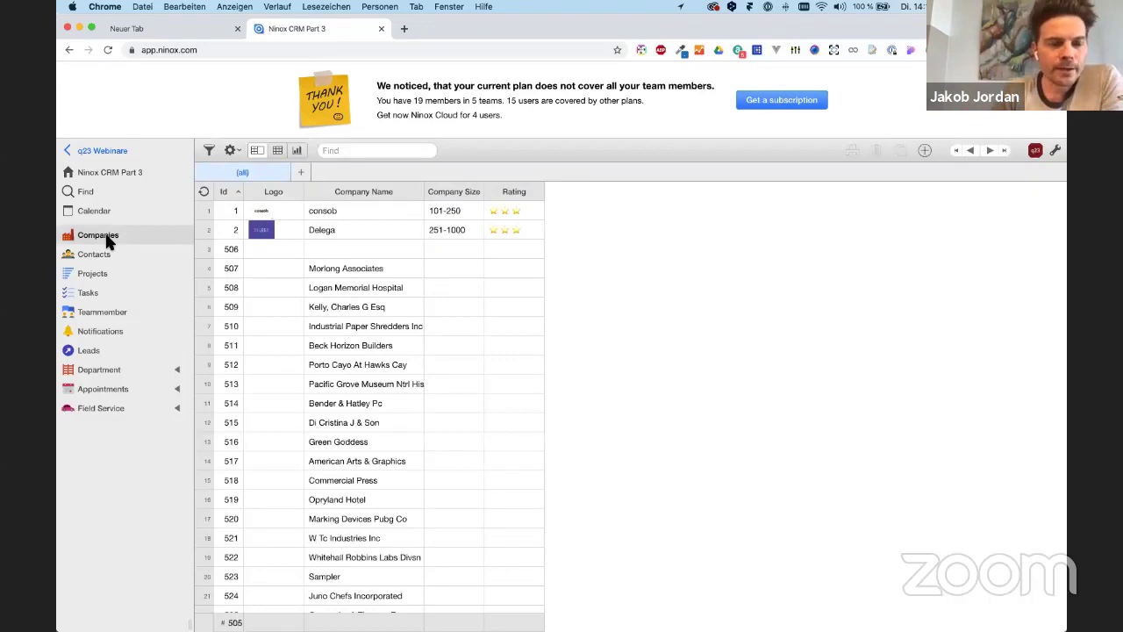
left_click(295, 210)
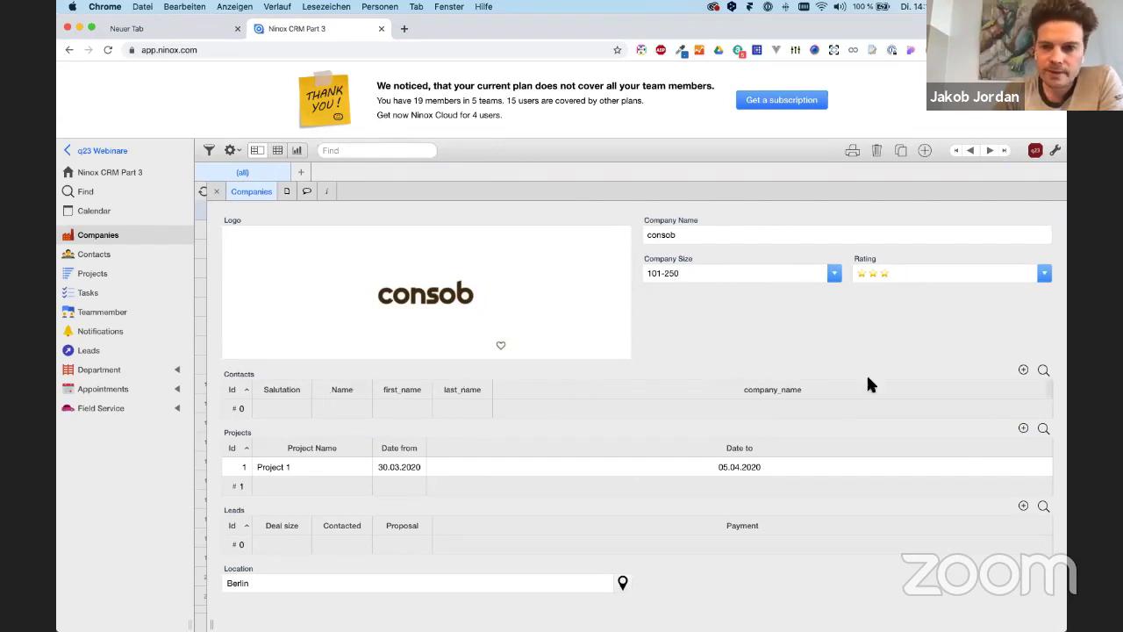
left_click(1024, 370)
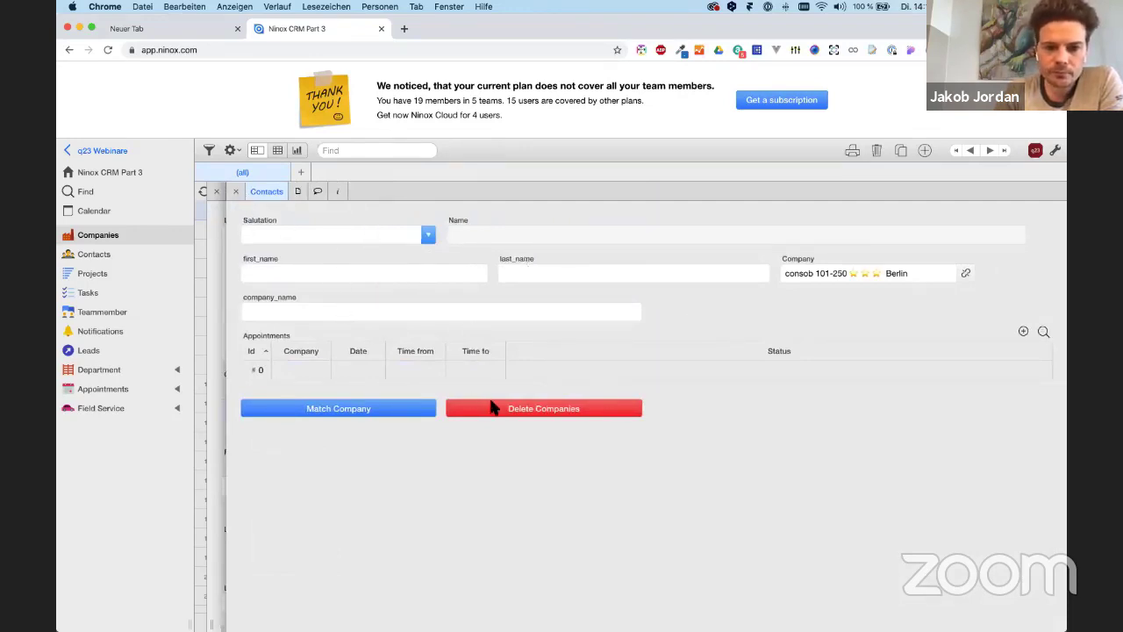
left_click(237, 191)
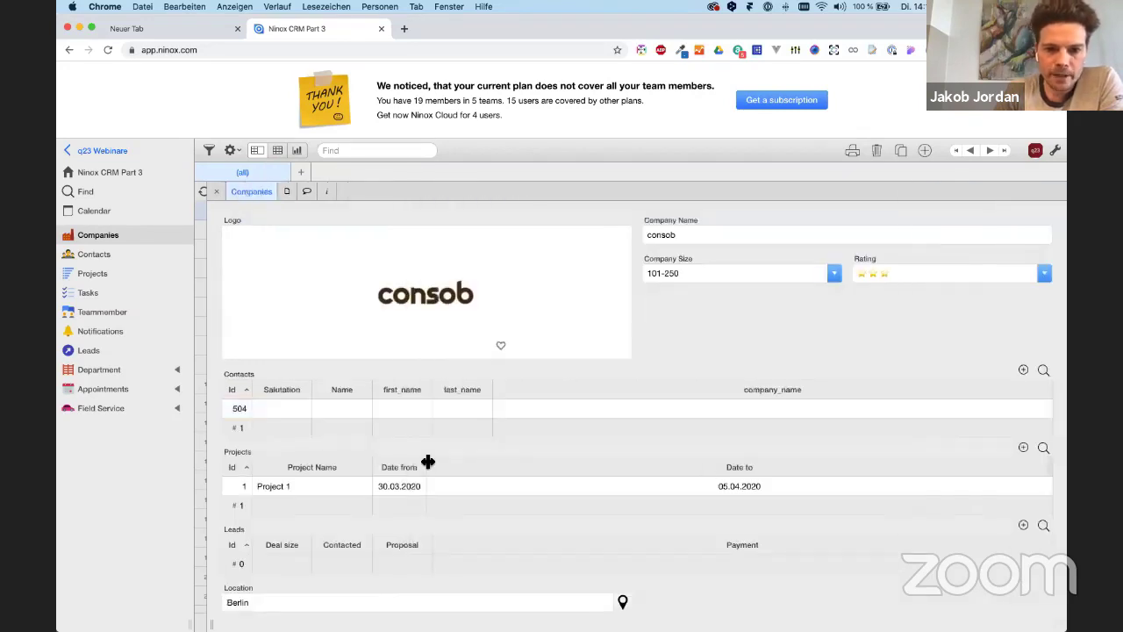
right_click(359, 413)
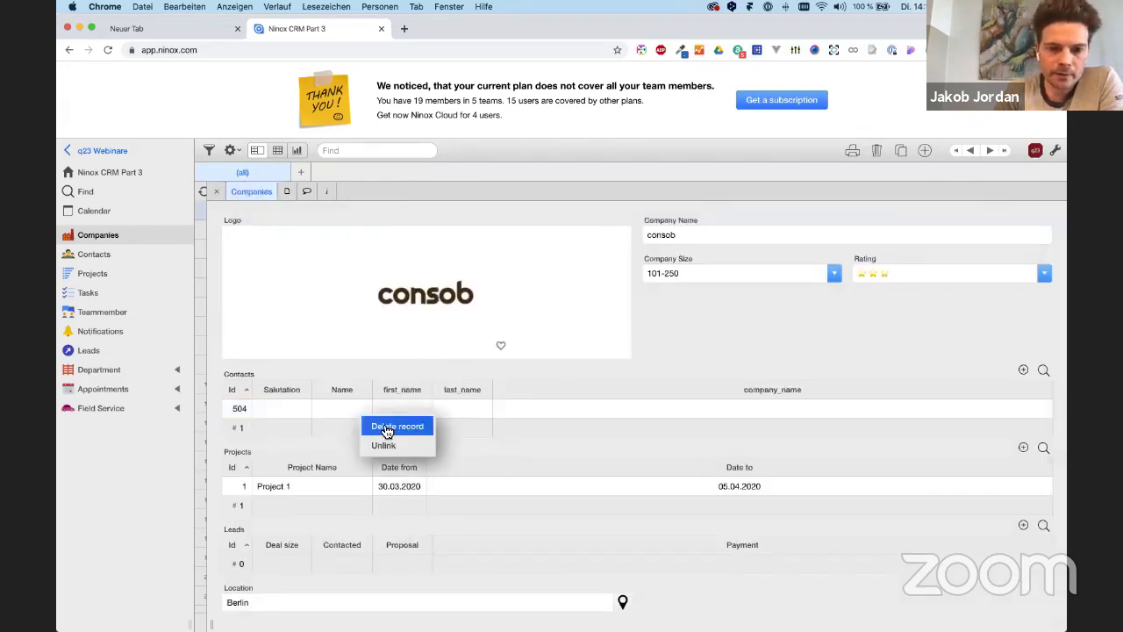
left_click(386, 426)
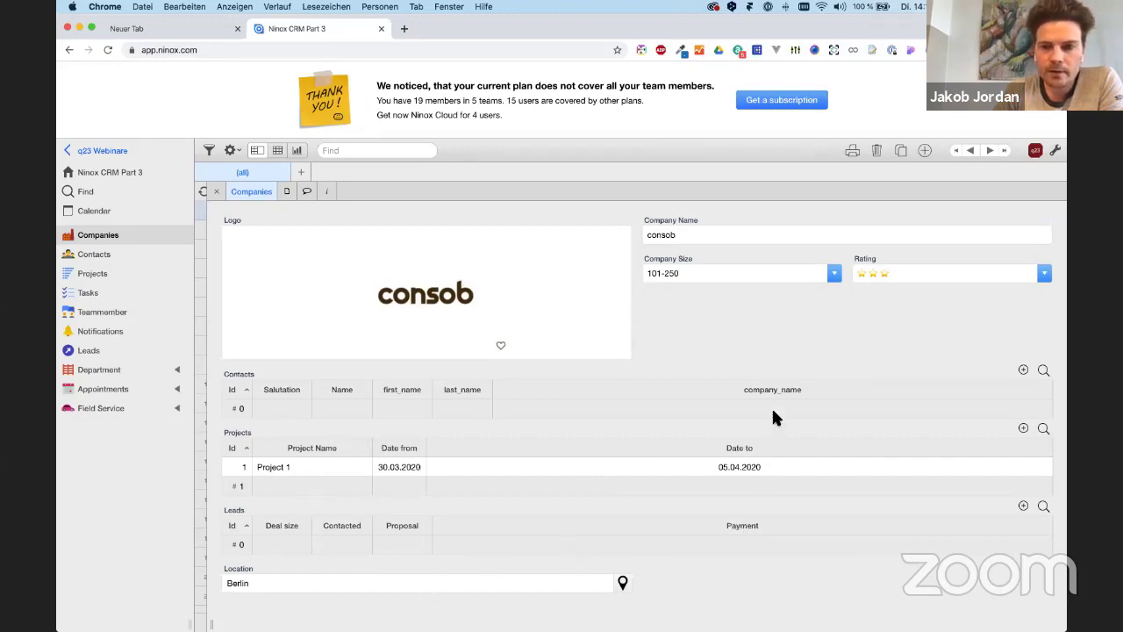
Open the first record in the Contacts table and link it to the company Delega.
left_click(108, 249)
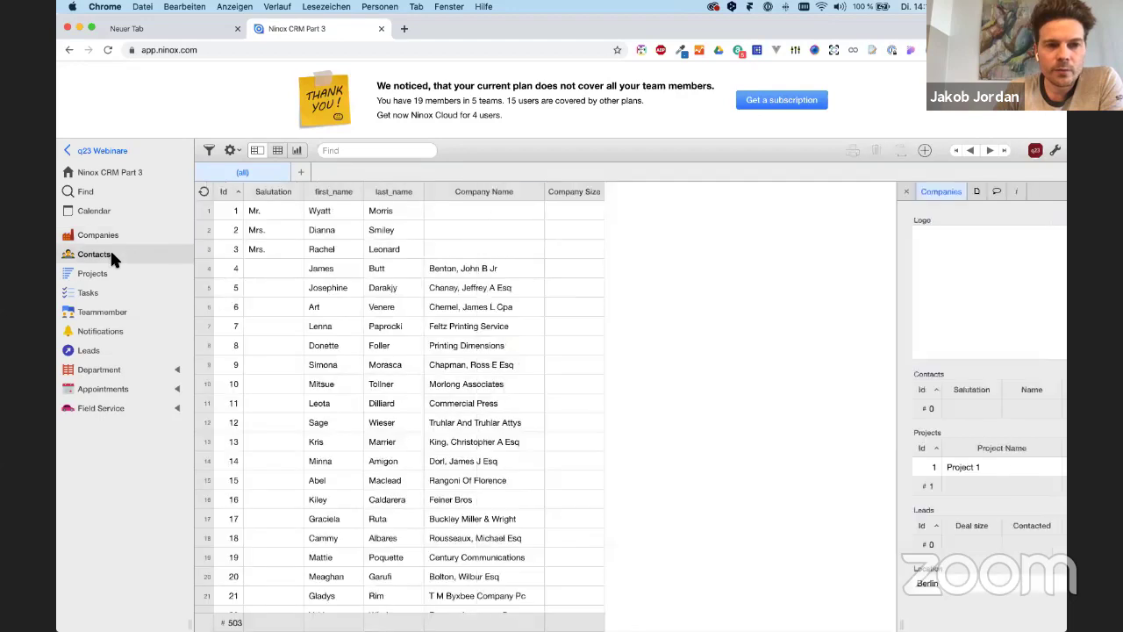
left_click(294, 204)
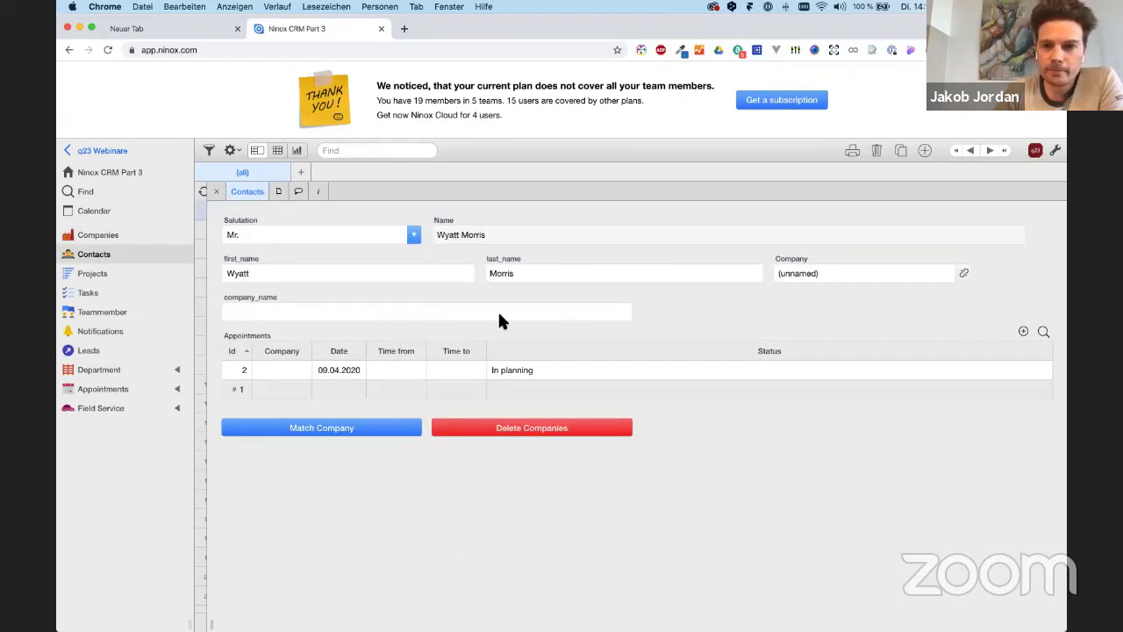
left_click(961, 273)
left_click(961, 273)
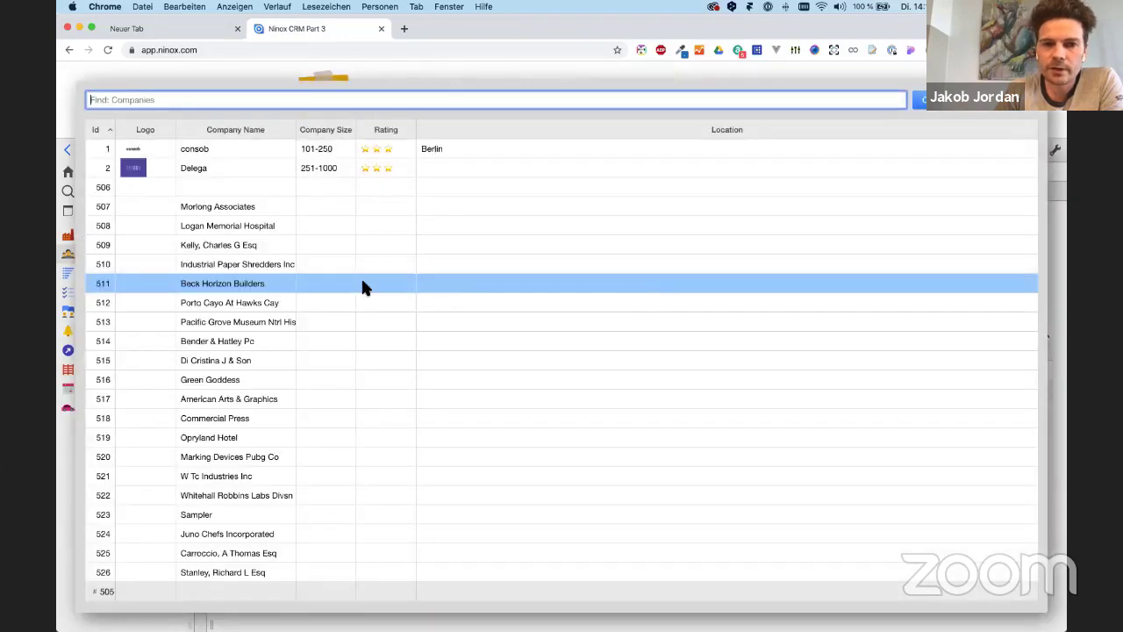
left_click(326, 169)
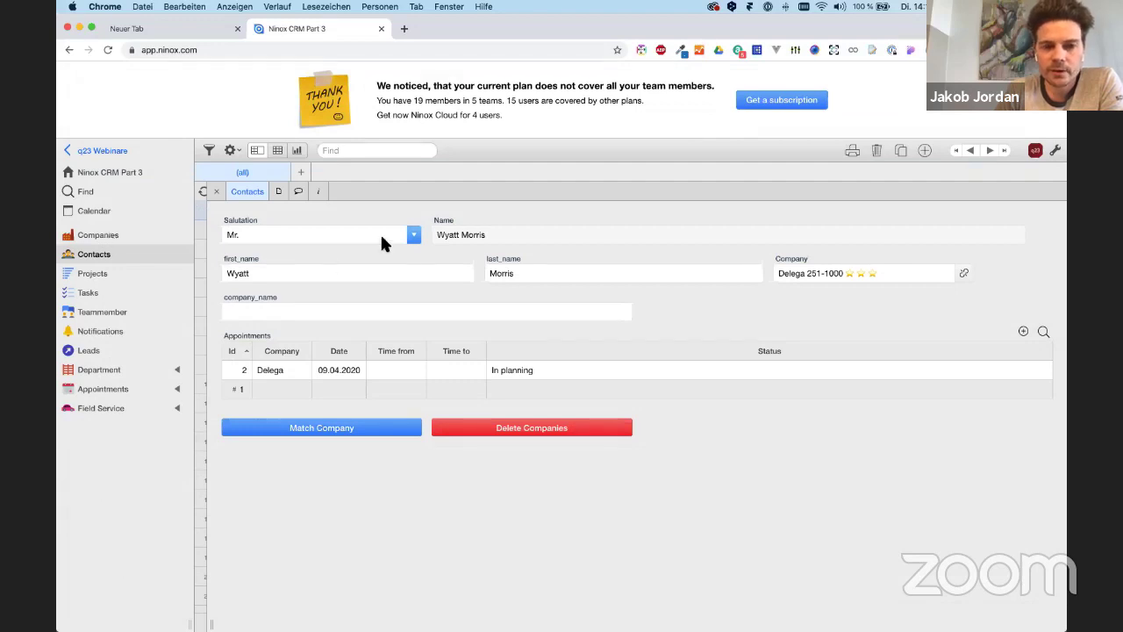
Go back to the Companies table and examine the Delega record with its linked contacts.
left_click(120, 234)
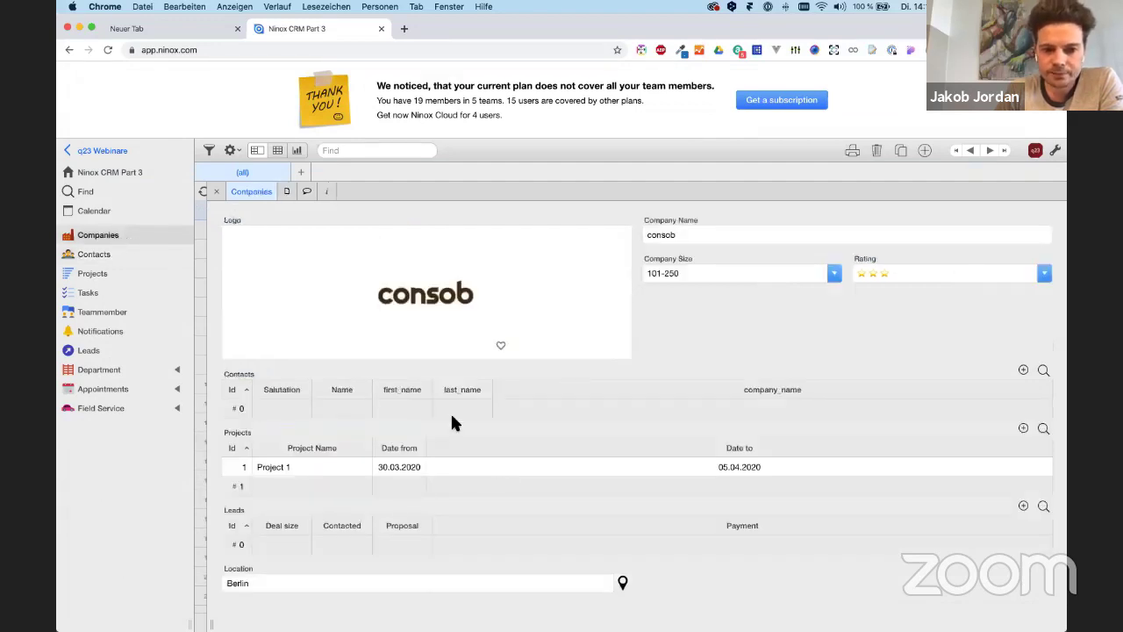
left_click(216, 190)
left_click(289, 211)
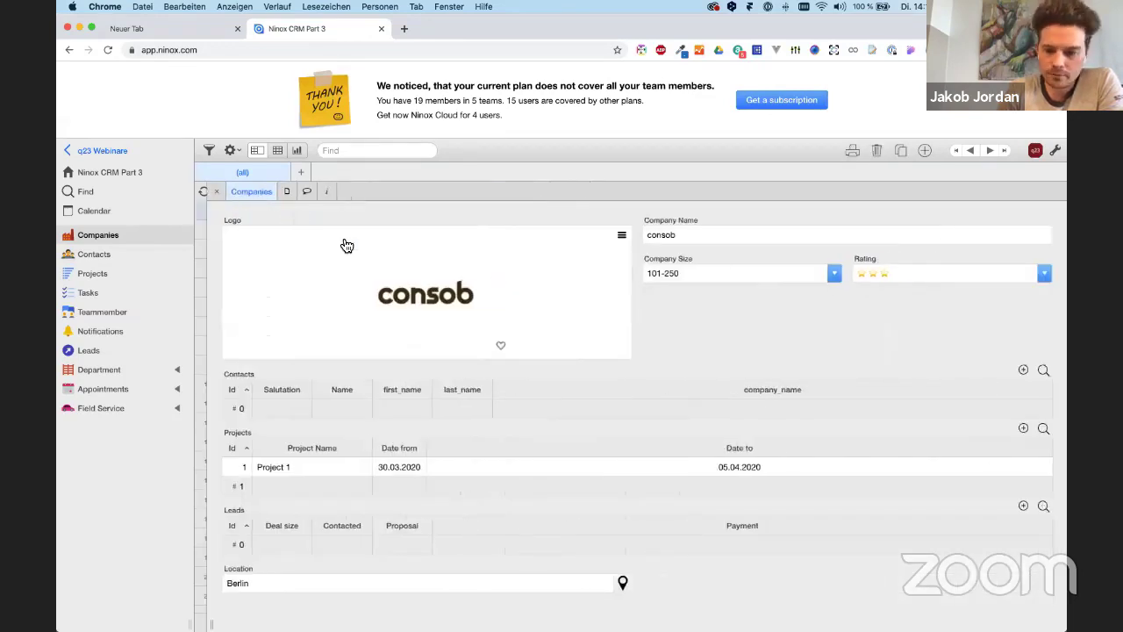
key("Down")
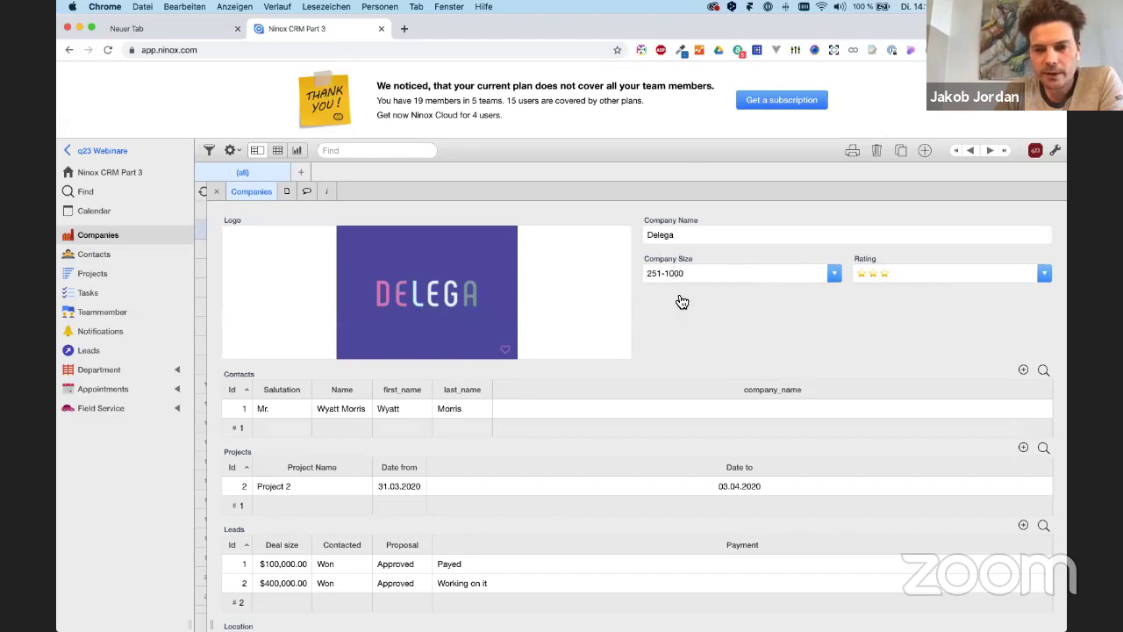
Open the Project 1 record in the Projects table to examine its company, owner and tasks.
left_click(92, 272)
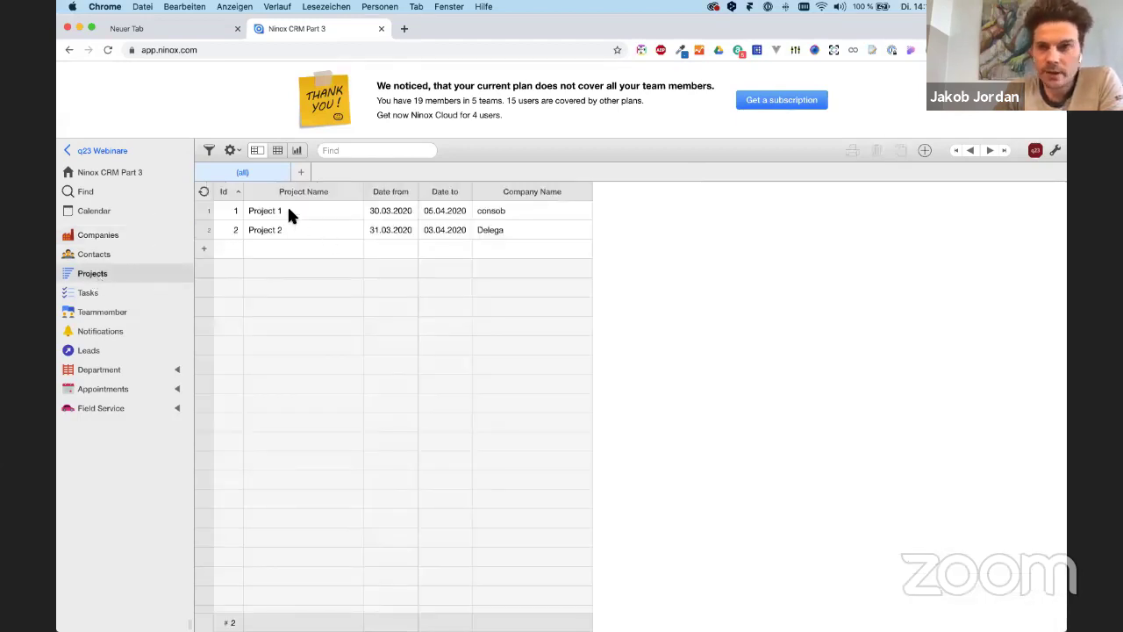
left_click(288, 210)
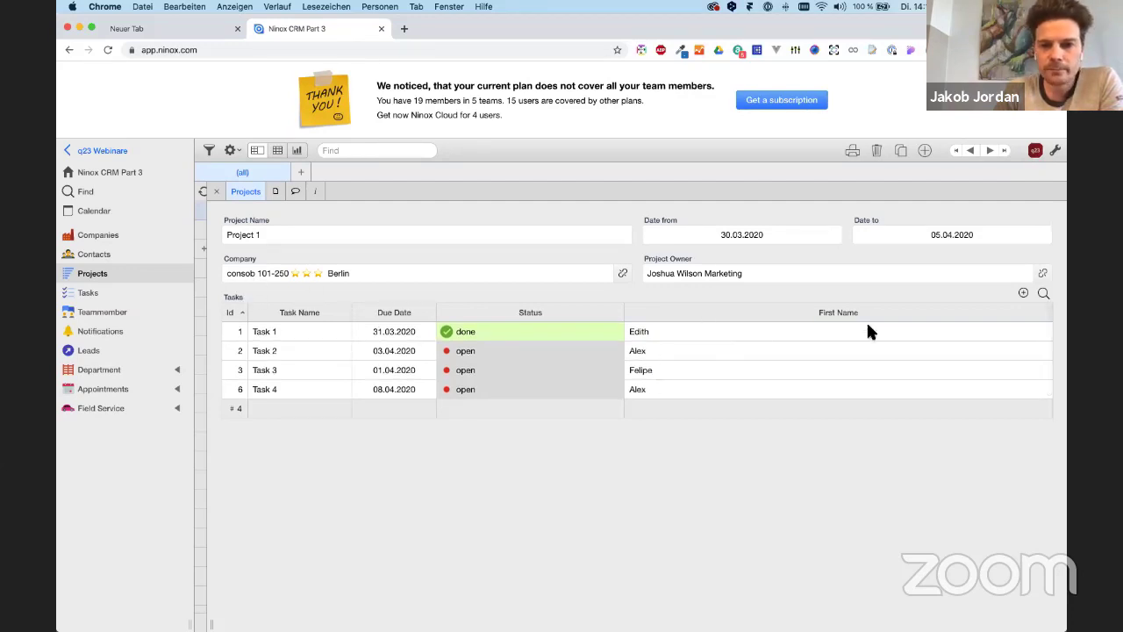
Add a task named Task 5 to Project 1 with due date 16.04.2020 and status in process.
left_click(1023, 292)
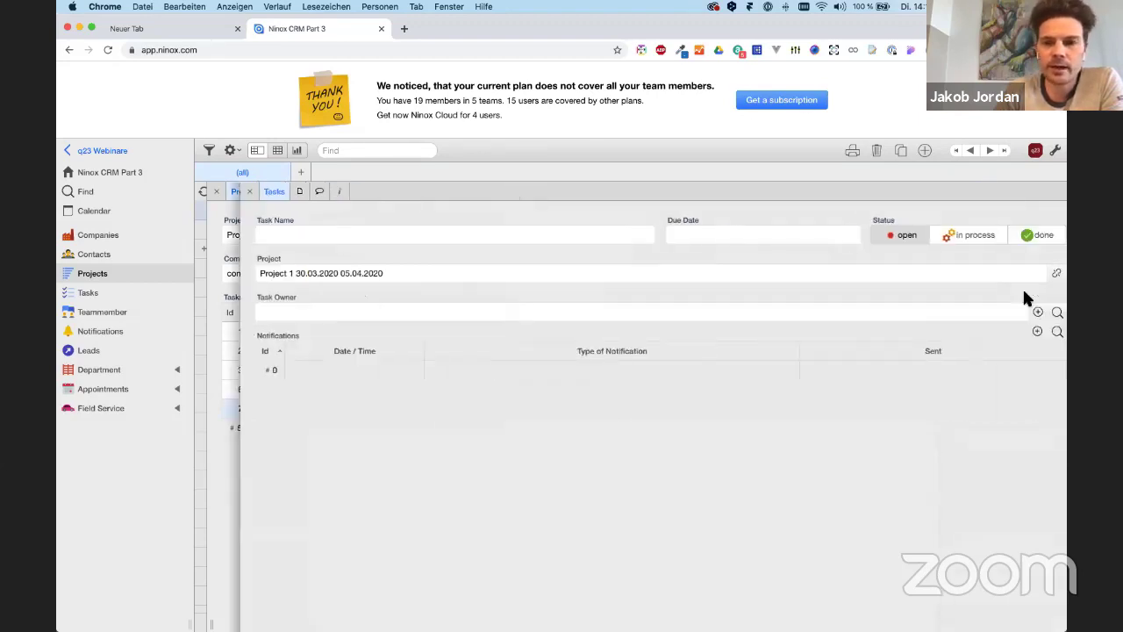
left_click(567, 236)
type("Task")
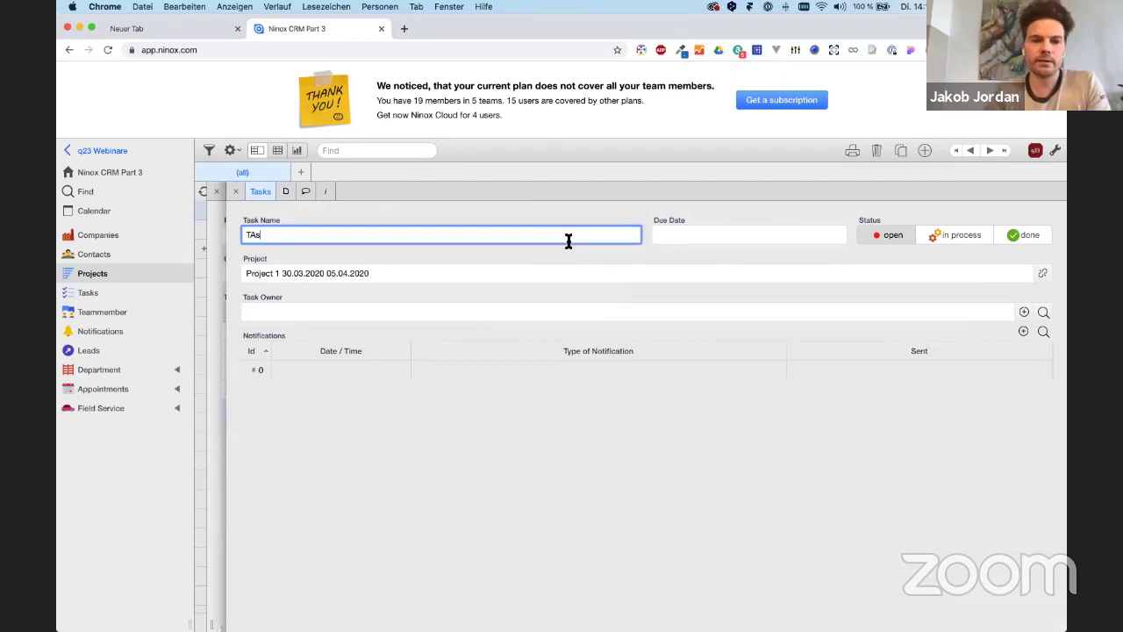
type(" 5")
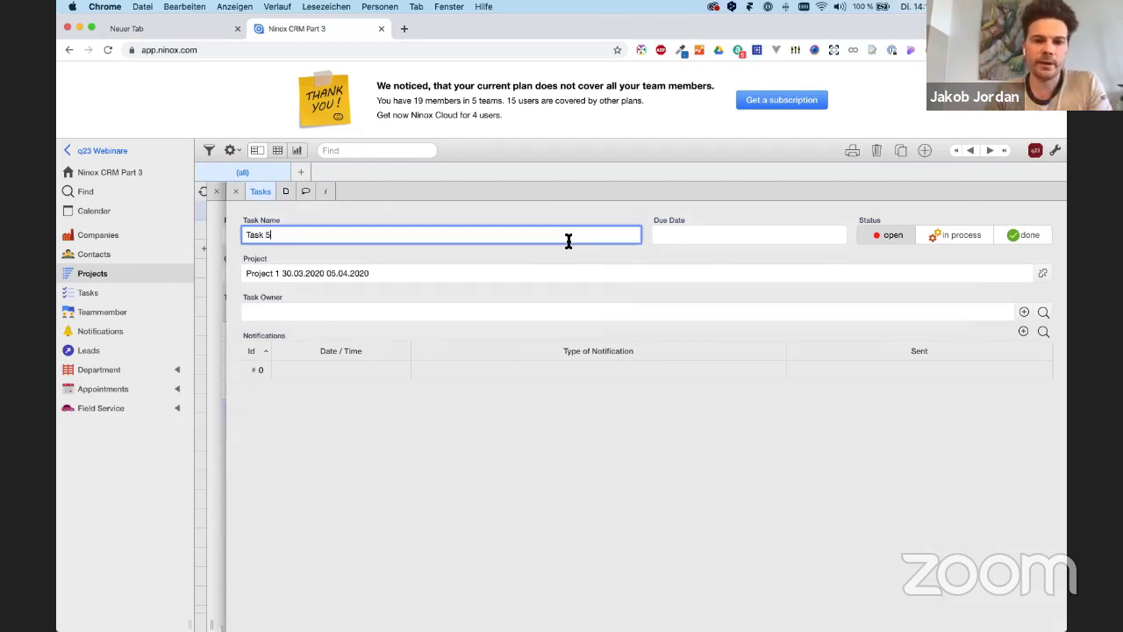
key("Tab")
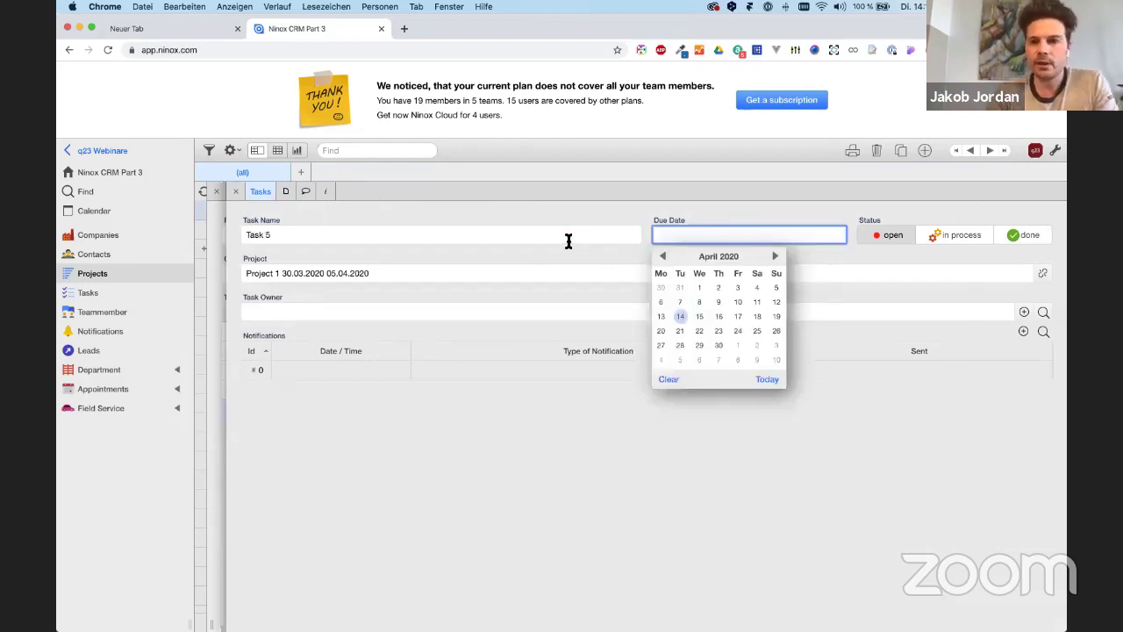
left_click(719, 316)
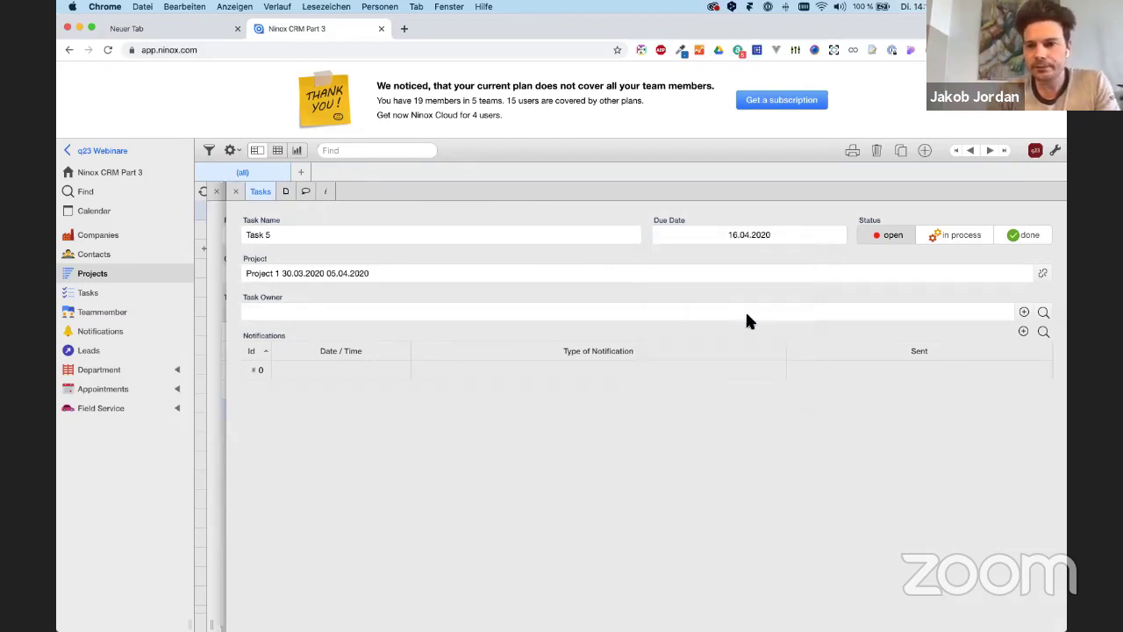
left_click(954, 236)
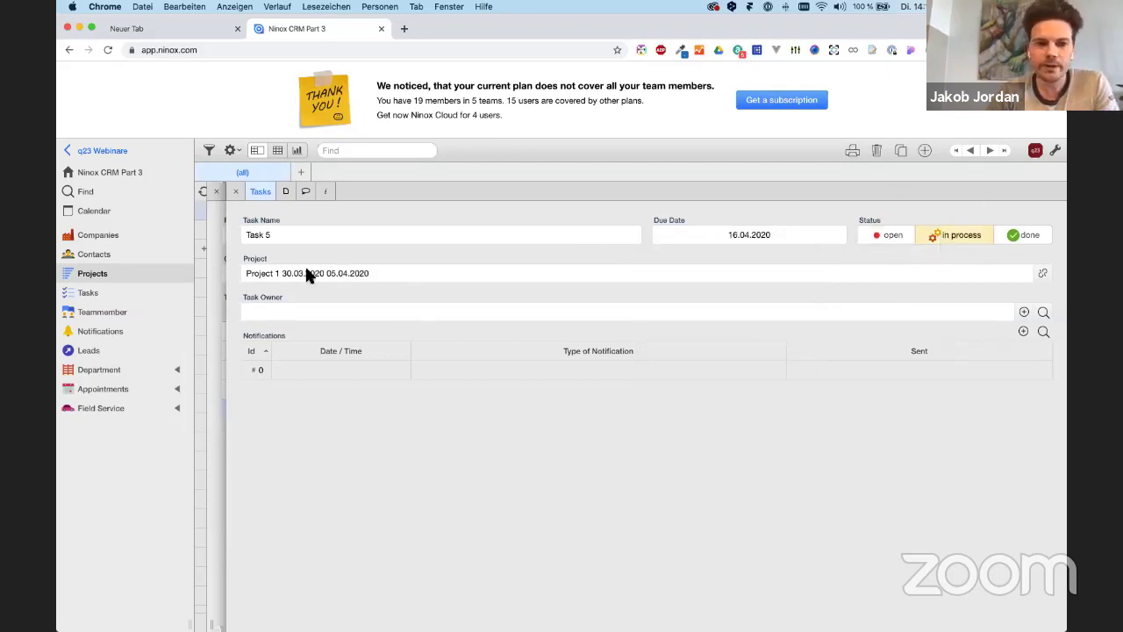
left_click(234, 191)
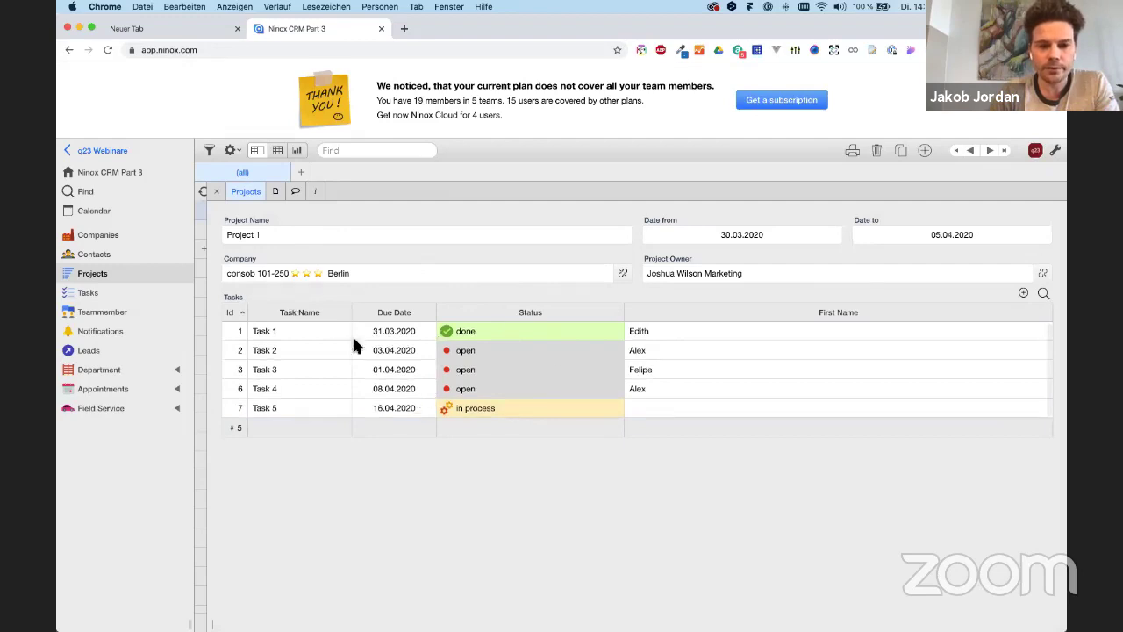
Assign the team member with Id 3 from Marketing as the owner of Task 5.
left_click(506, 408)
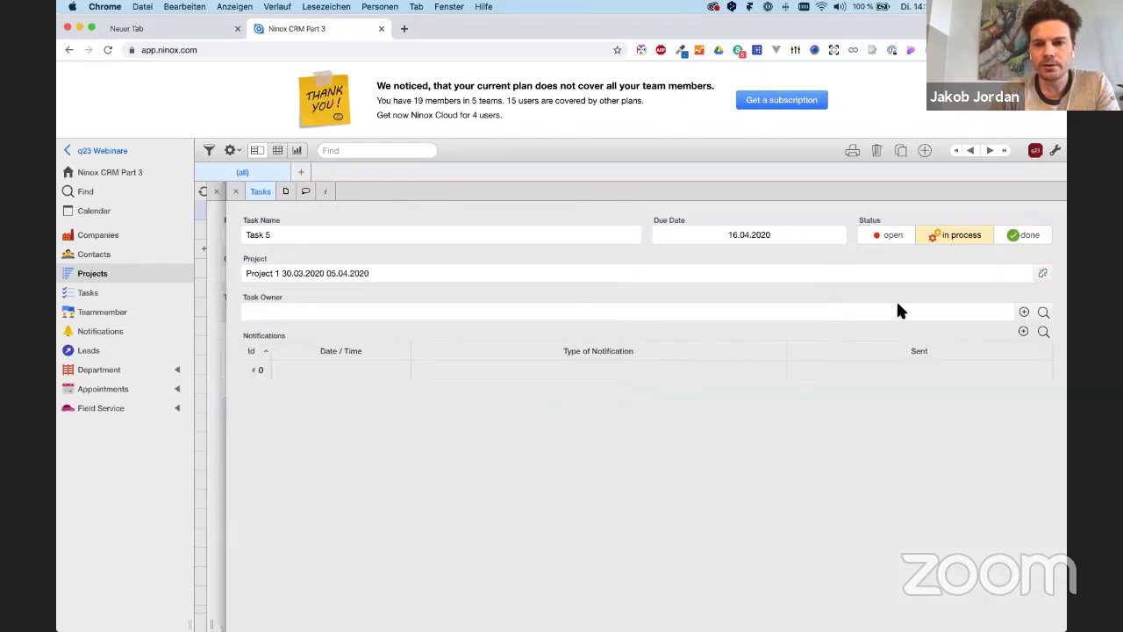
left_click(1044, 312)
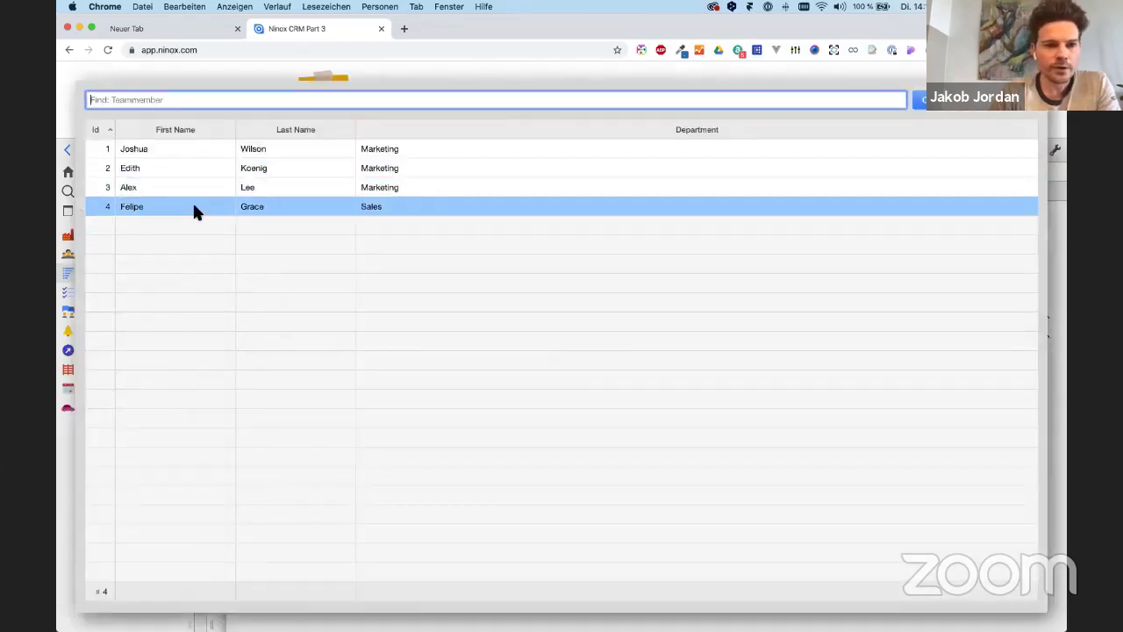
left_click(173, 188)
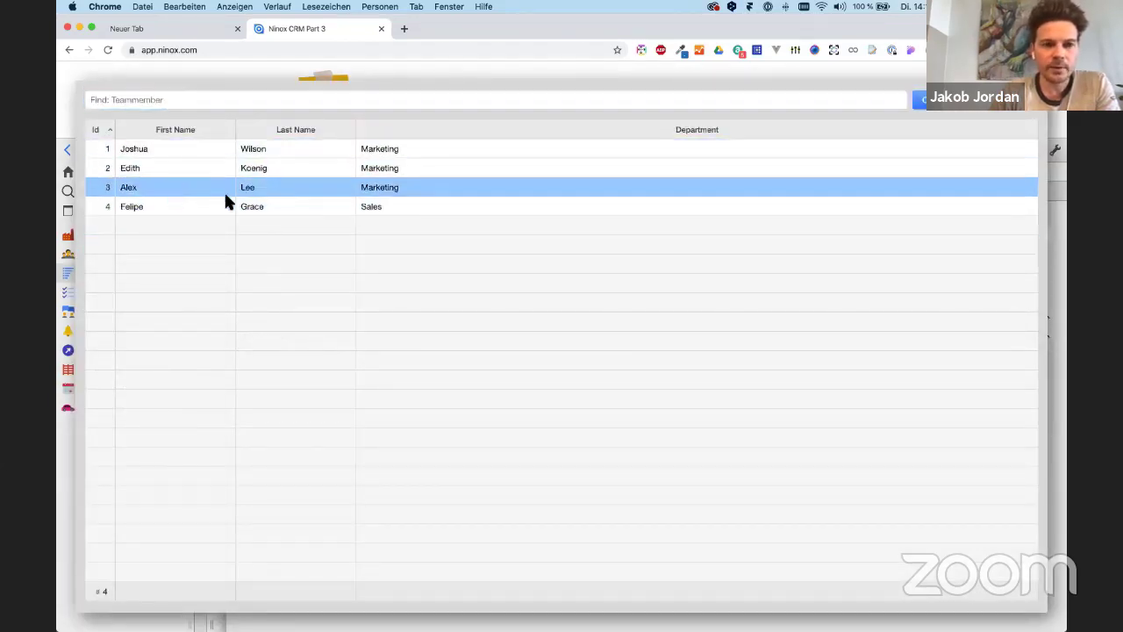
left_click(236, 192)
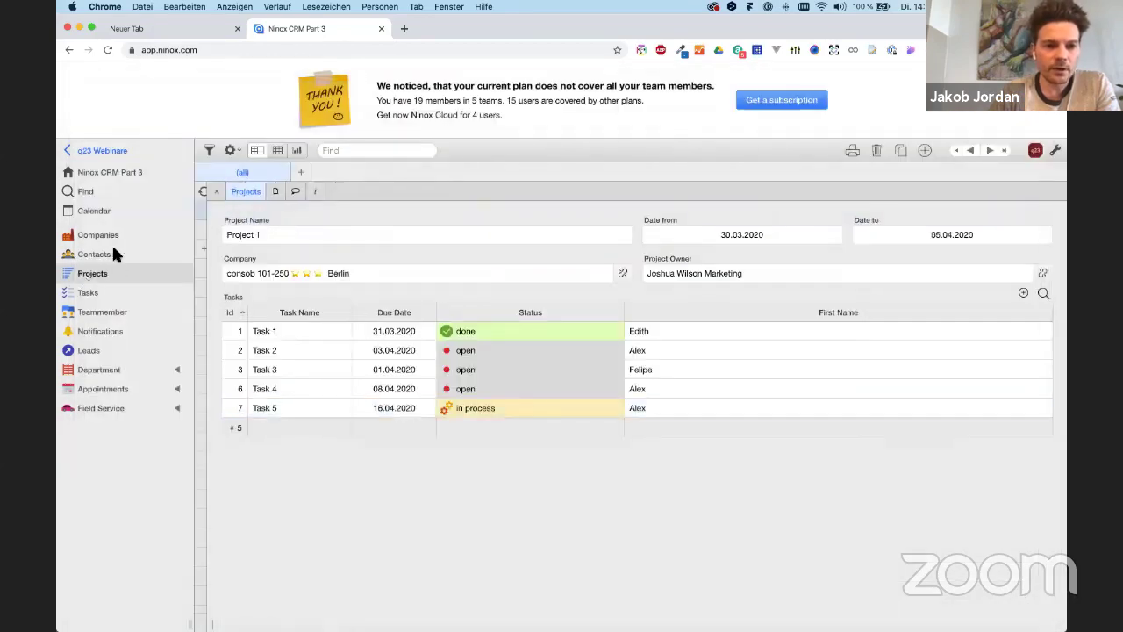
Open the first record in the Teammember table to examine its linked projects and tasks.
left_click(99, 314)
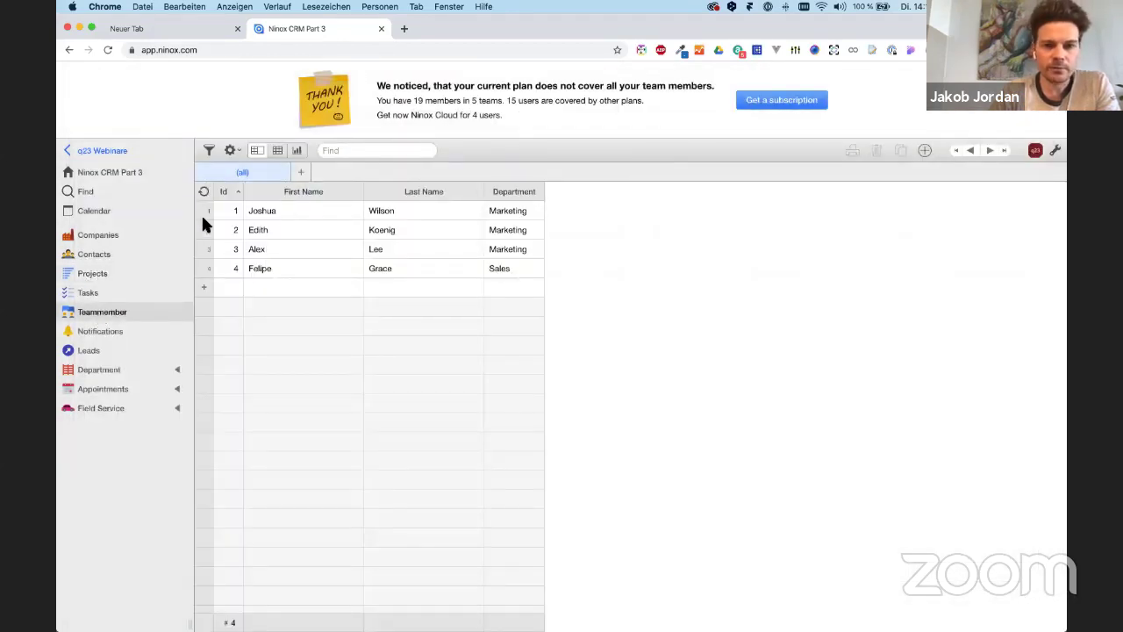
left_click(306, 213)
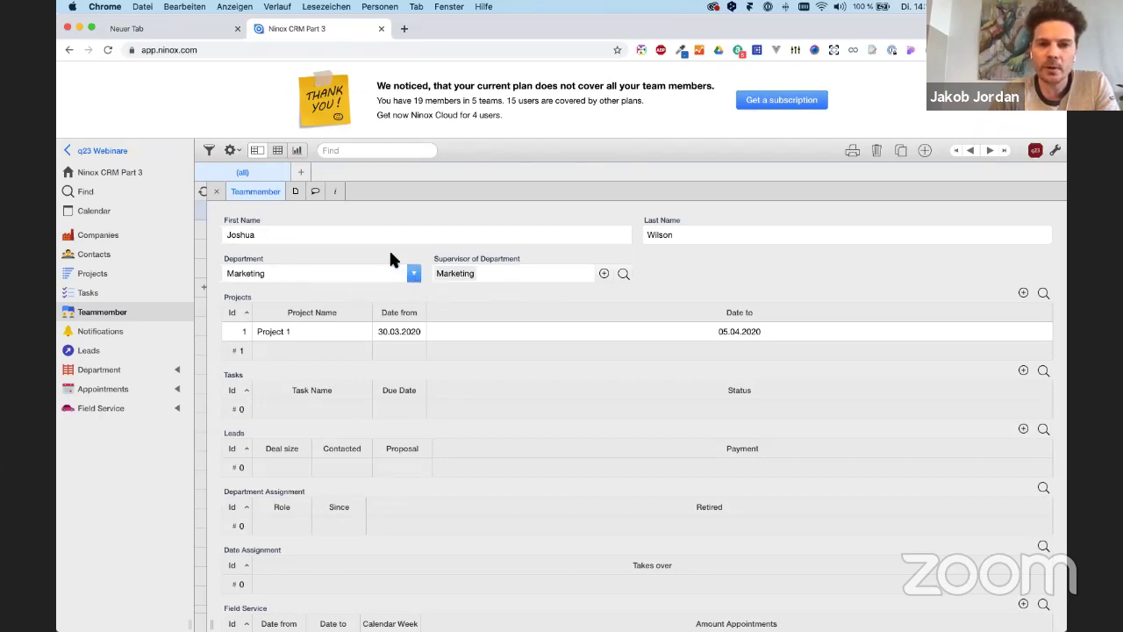
left_click(217, 188)
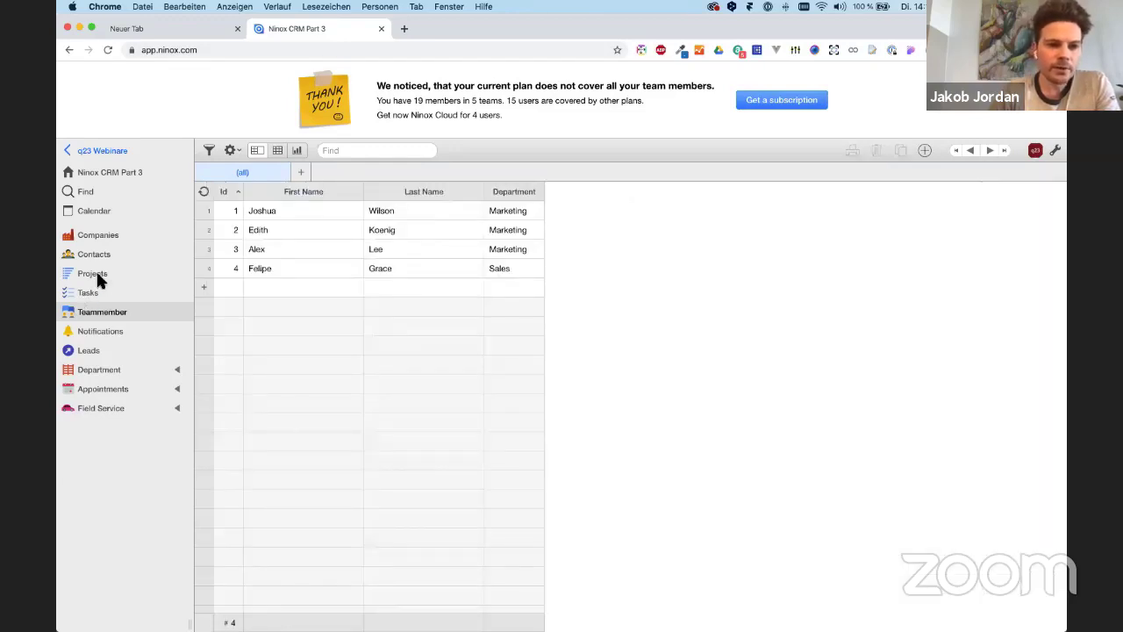
Return to Project 1 and open Task 5 to check its assigned owner.
left_click(92, 273)
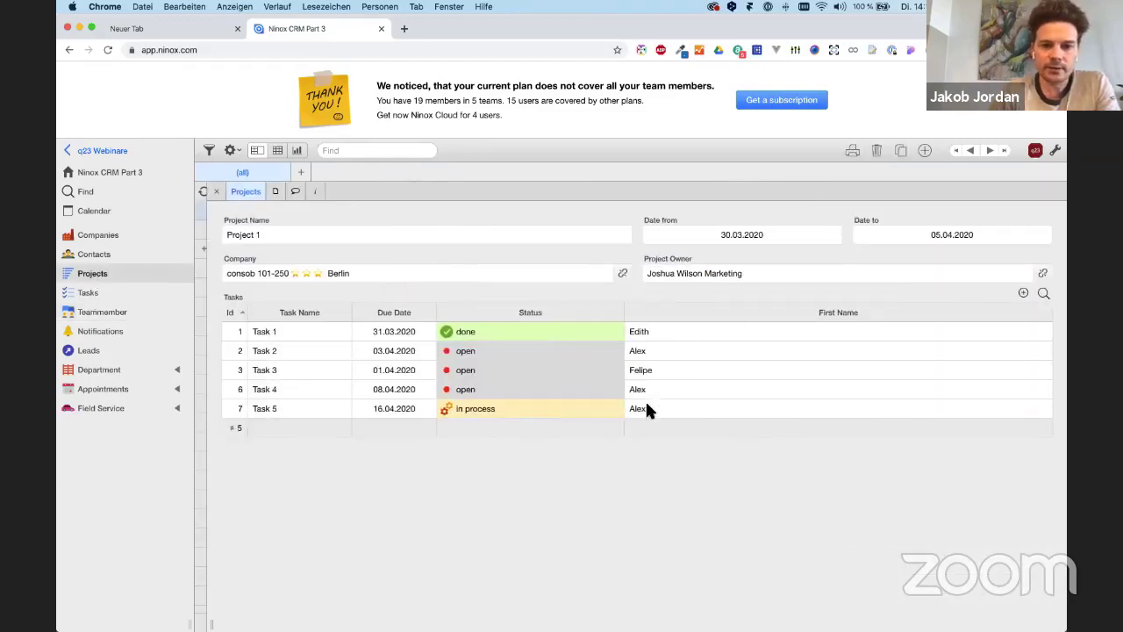
left_click(645, 401)
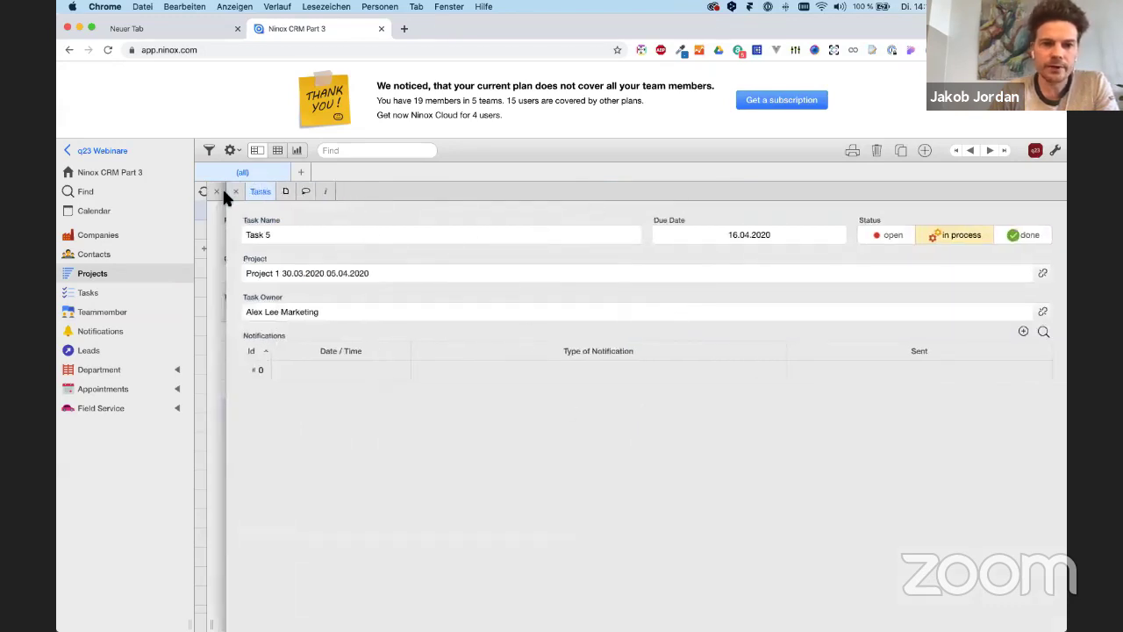
left_click(217, 190)
Open the third record in the Teammember table to examine its assigned projects and tasks.
left_click(95, 311)
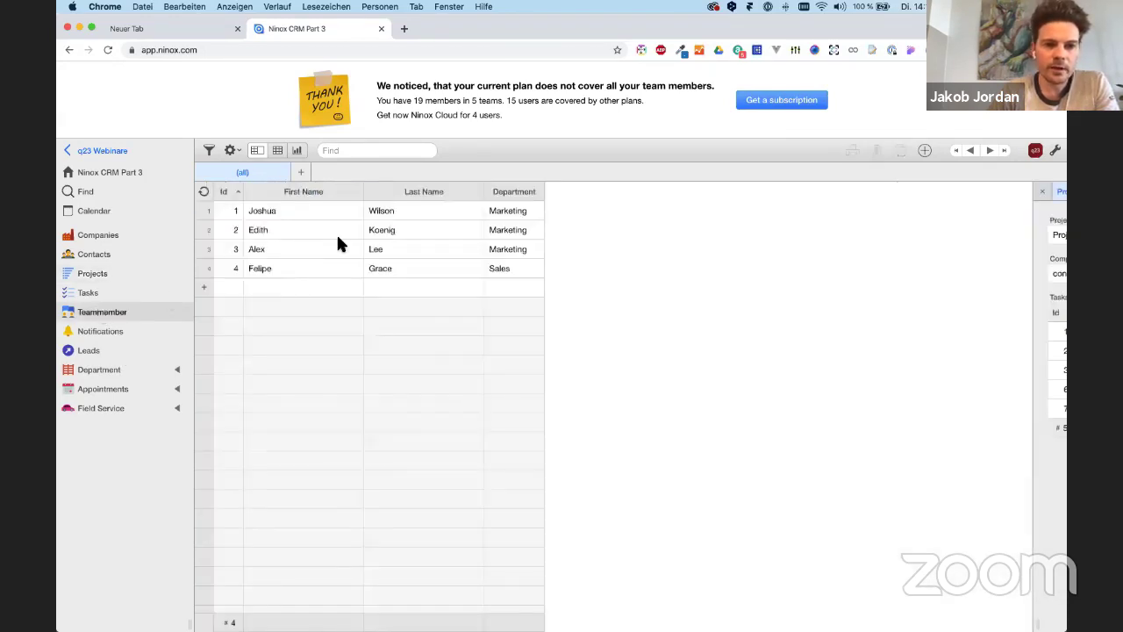
left_click(301, 248)
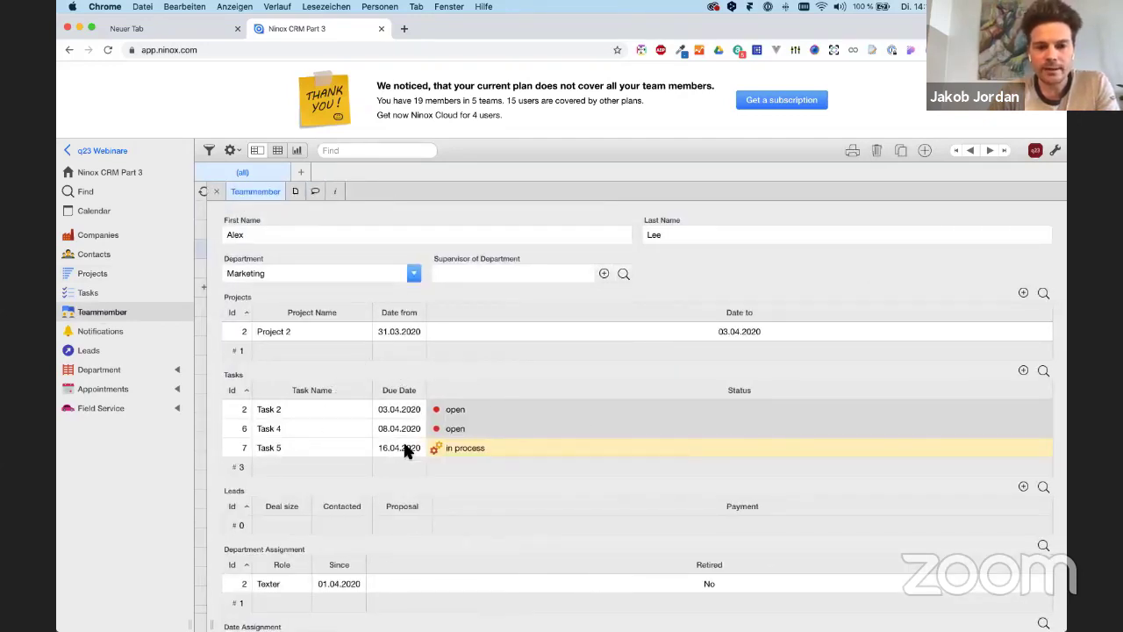
scroll(406, 450, "down", 1)
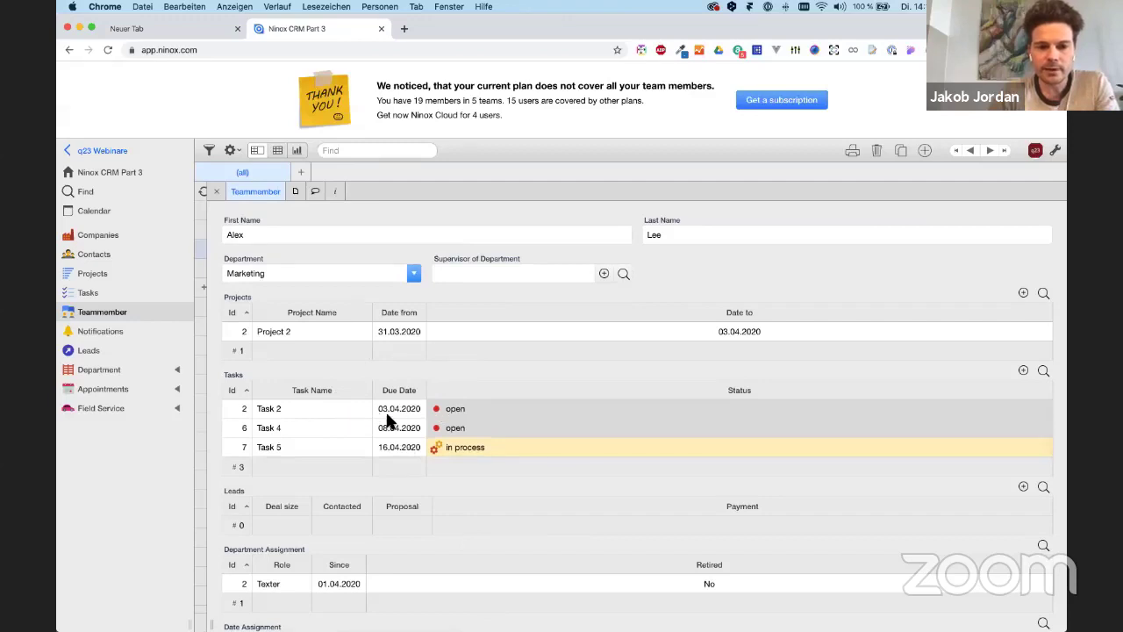
Examine Task 2 from the team member's task list, including its project and owner, and close both records.
left_click(497, 408)
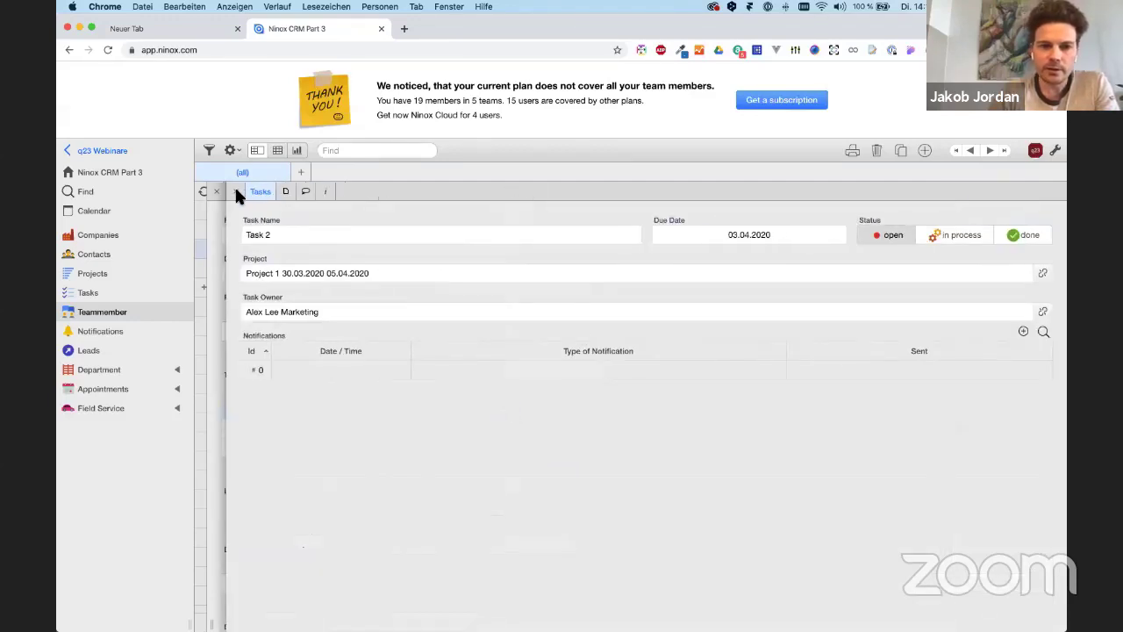
left_click(234, 187)
key("Escape")
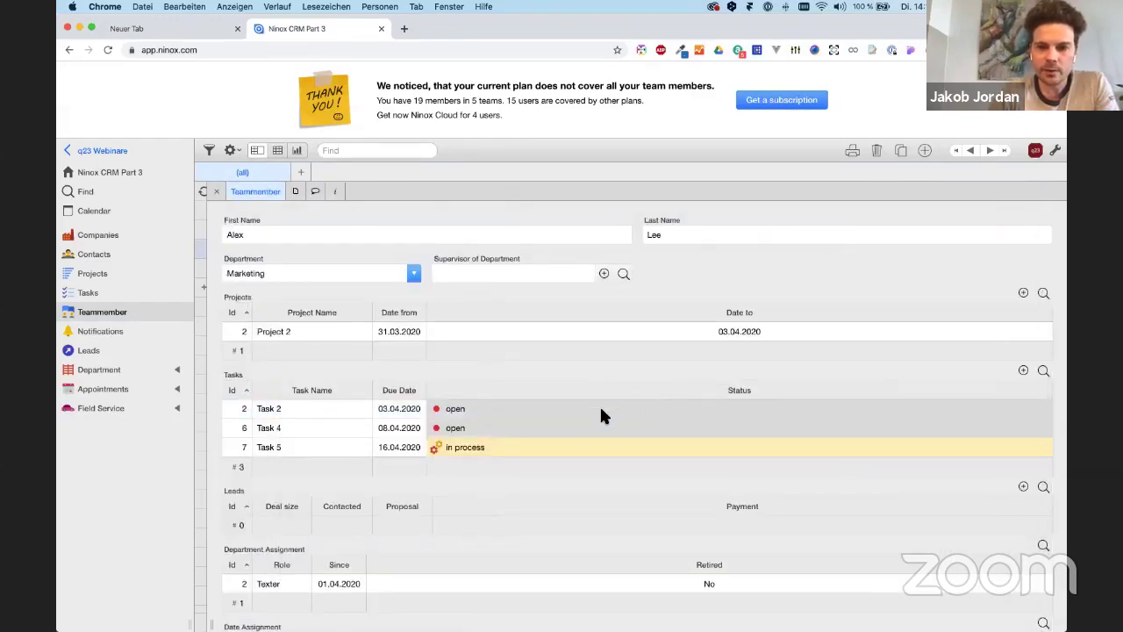
left_click(601, 414)
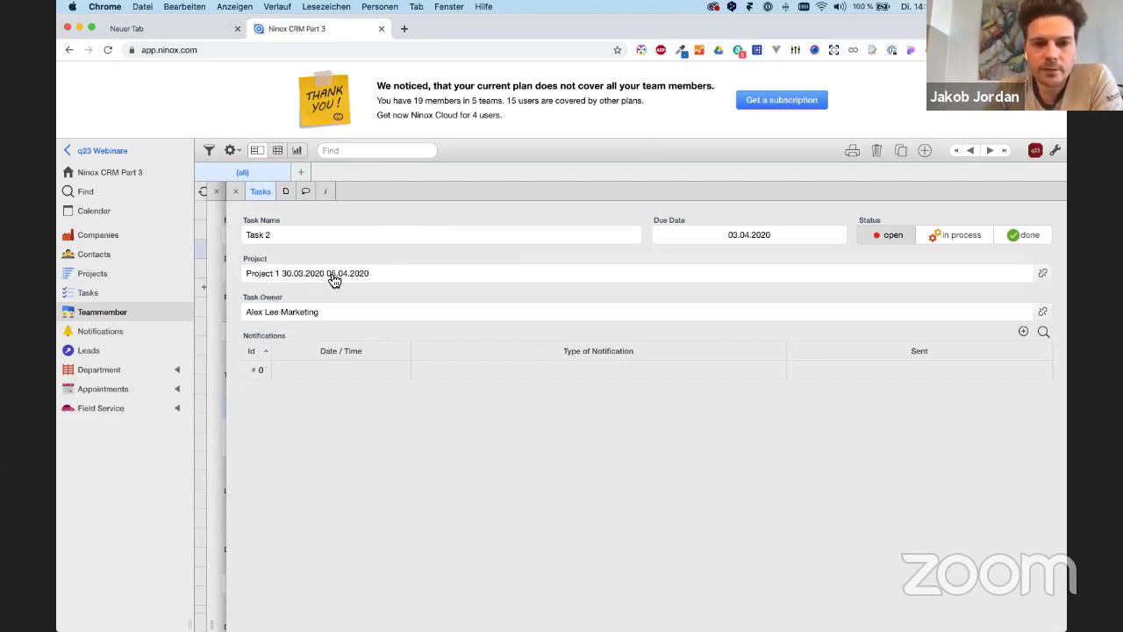
left_click(235, 189)
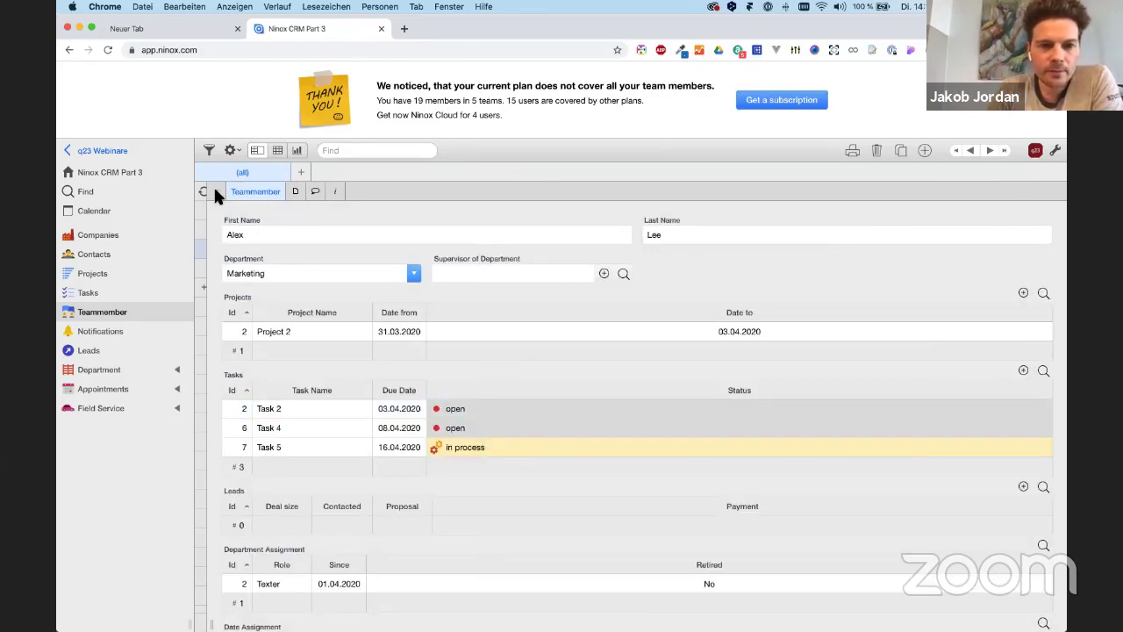
left_click(215, 188)
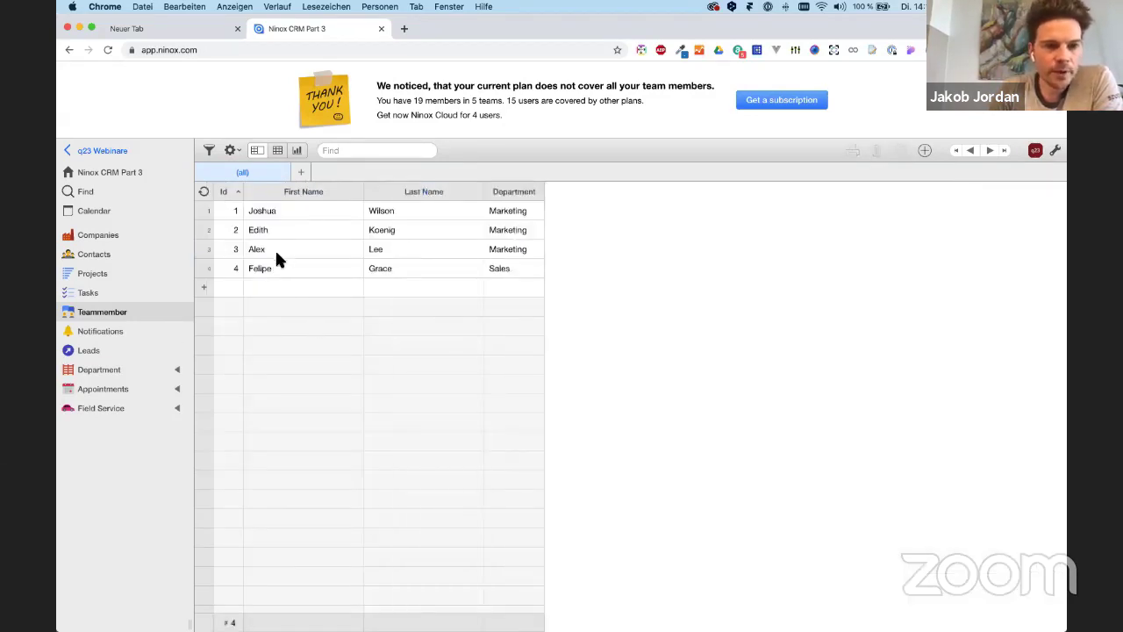
Add a notification to Task 1 of Project 2, dated 14.04.2020 14:17 and of type Slack.
left_click(111, 295)
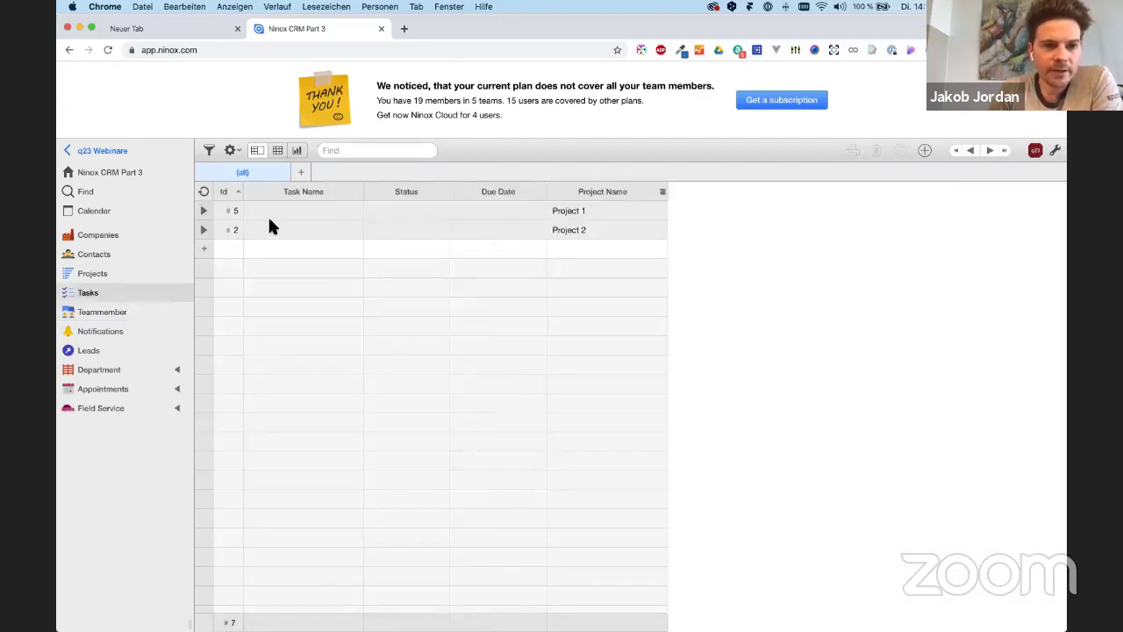
left_click(270, 247)
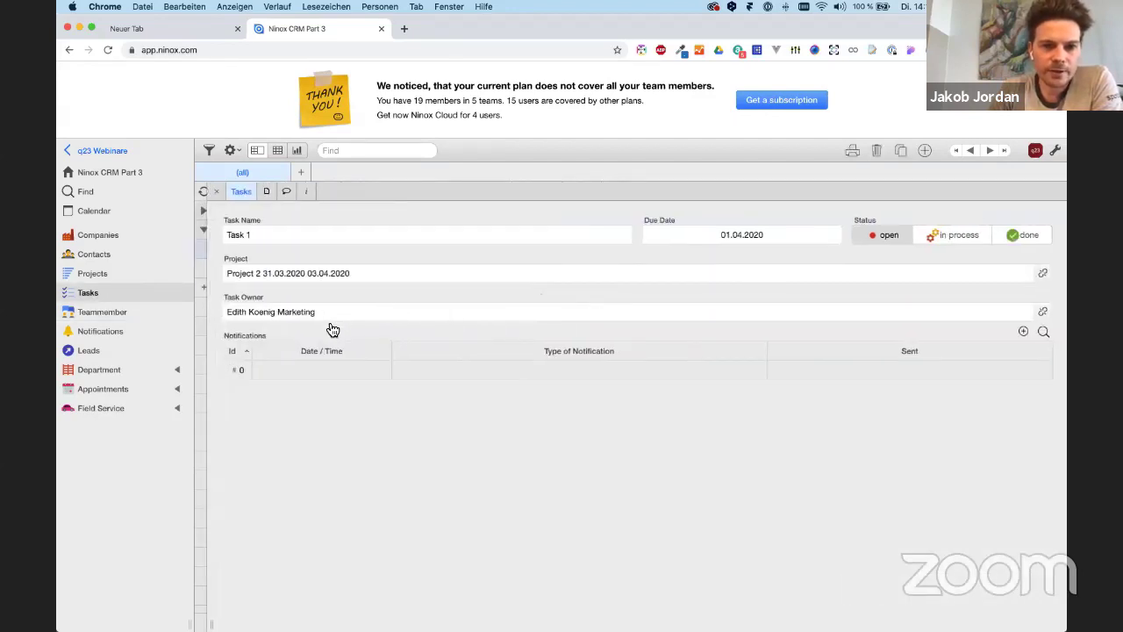
left_click(1024, 332)
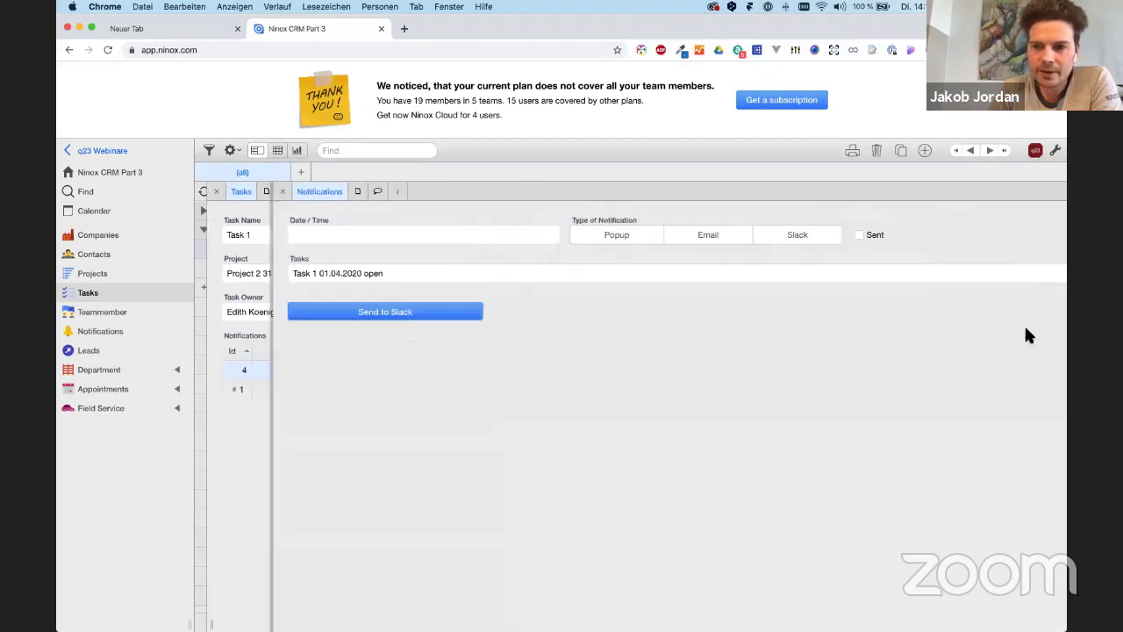
left_click(301, 235)
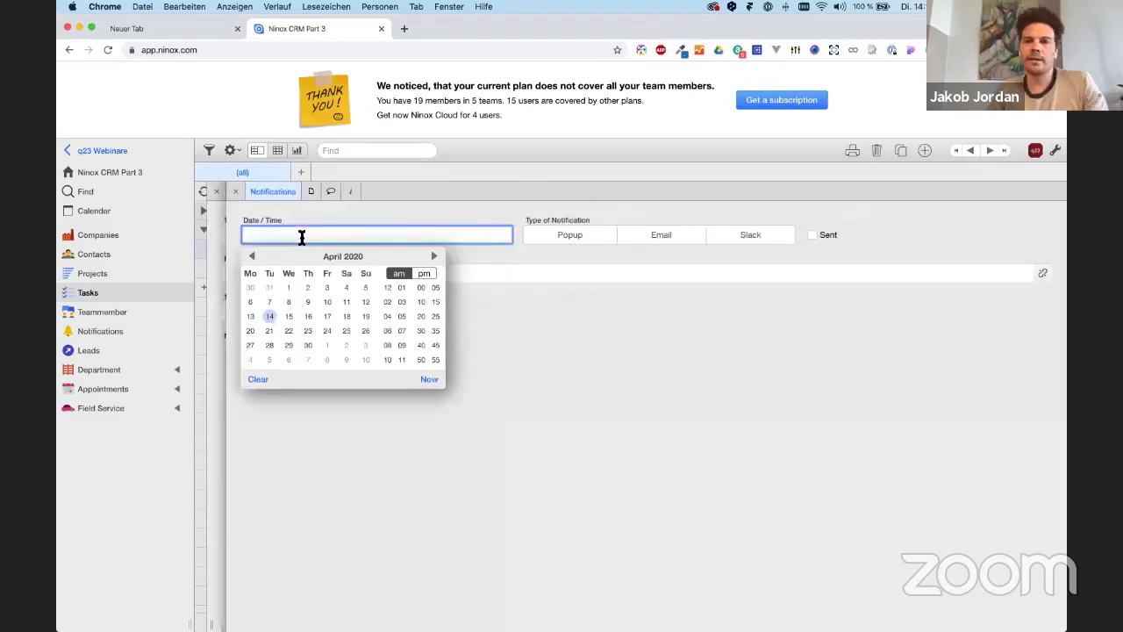
left_click(269, 316)
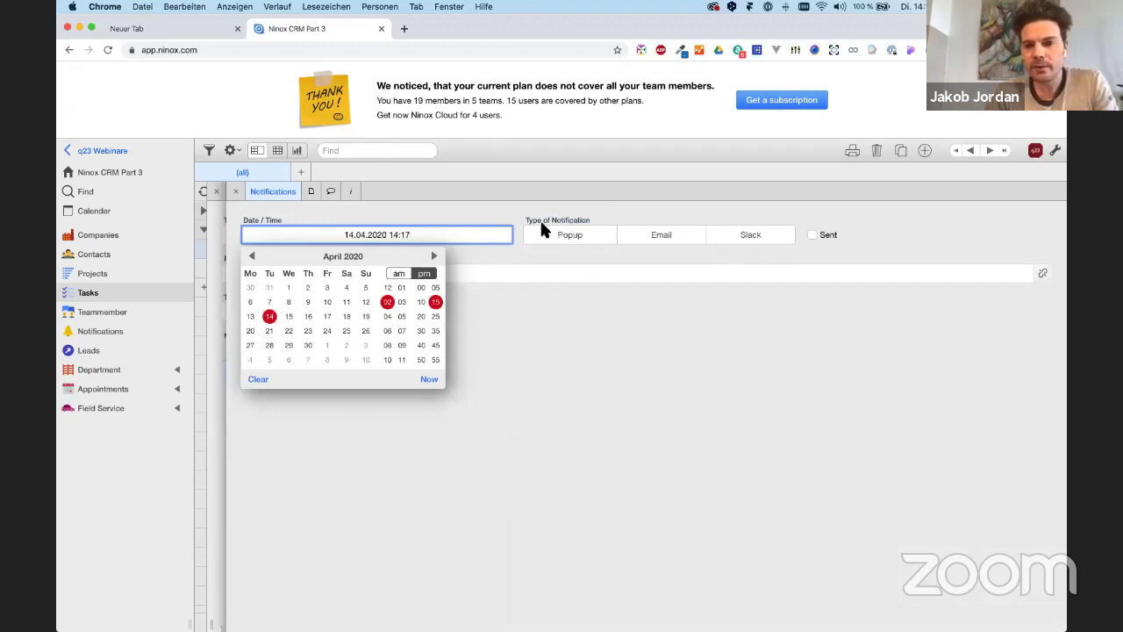
left_click(761, 351)
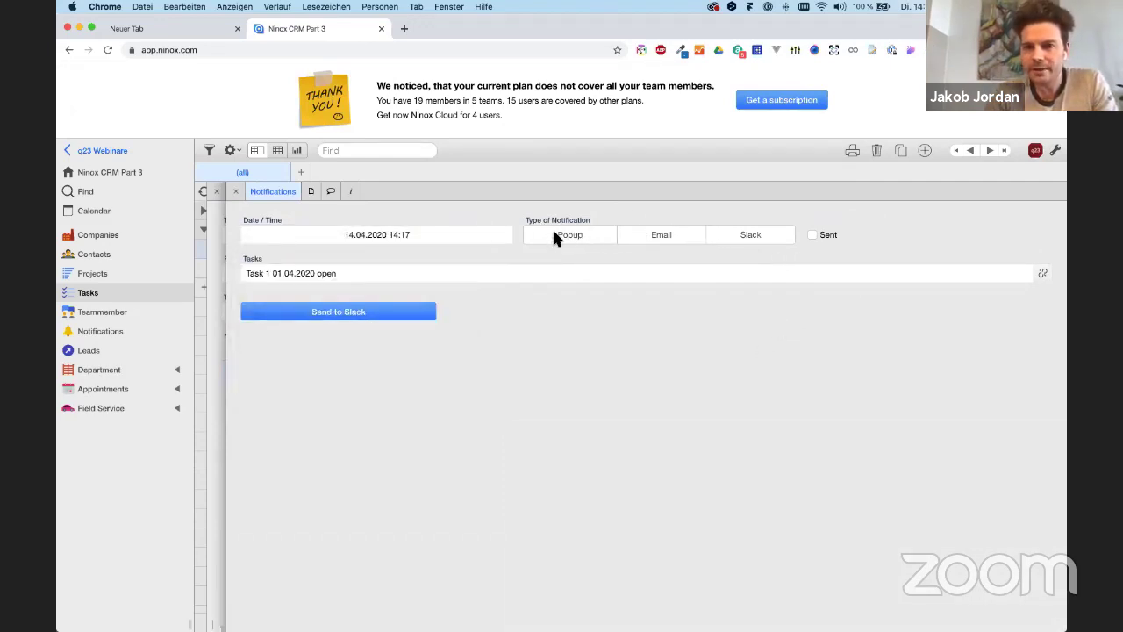
left_click(745, 239)
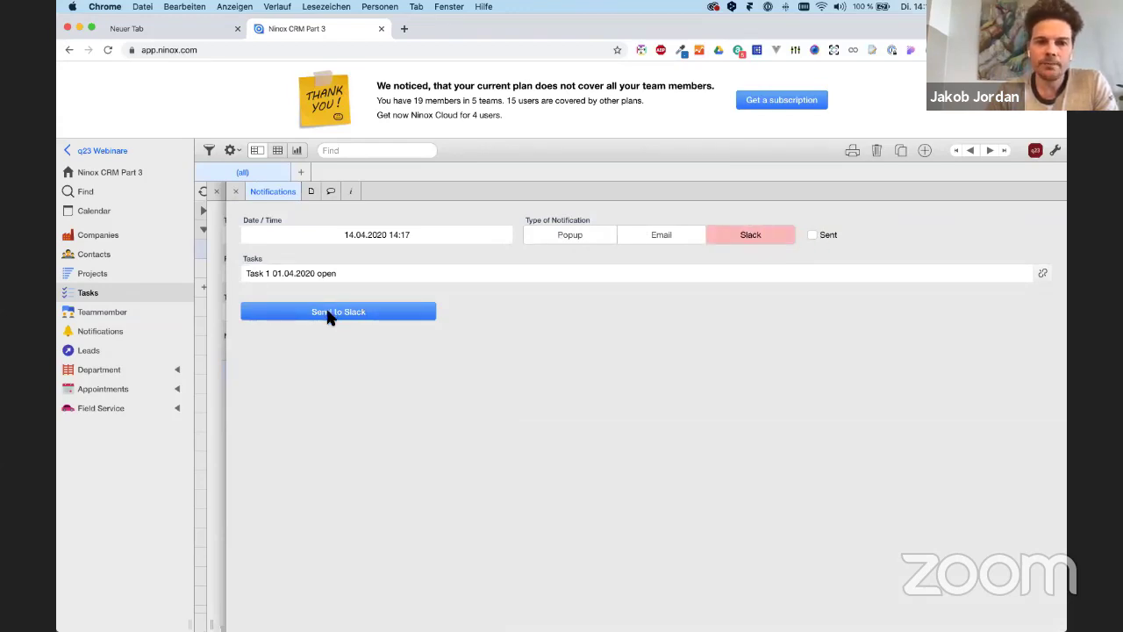
Open the script of the notification's Send to Slack button in edit mode and examine its code.
left_click(1054, 151)
left_click(362, 306)
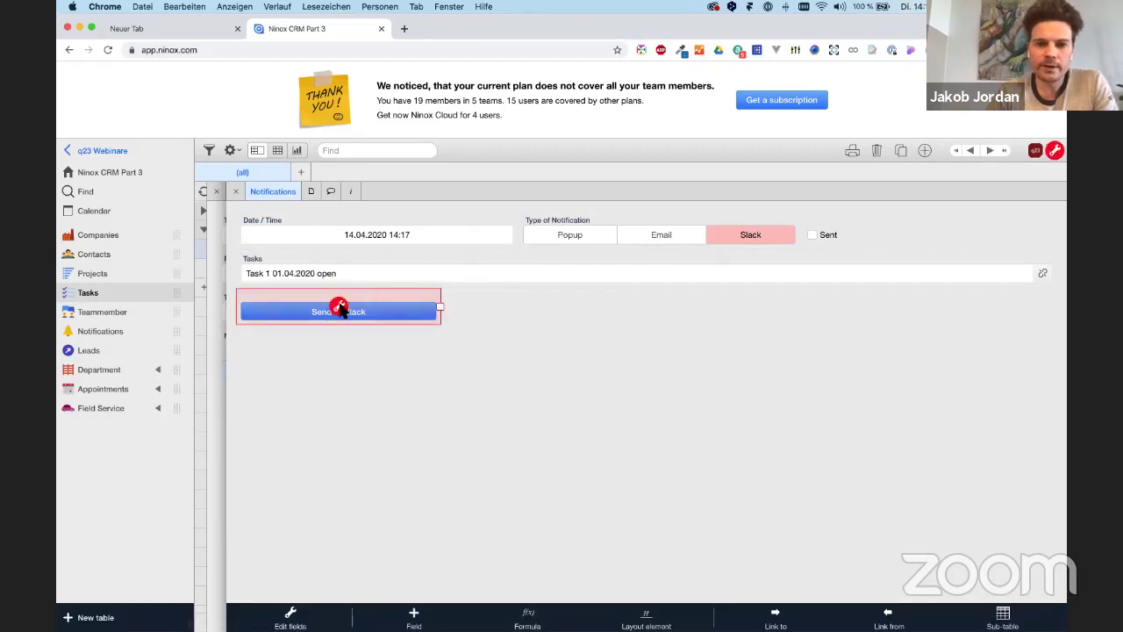
double_click(340, 310)
left_click(501, 187)
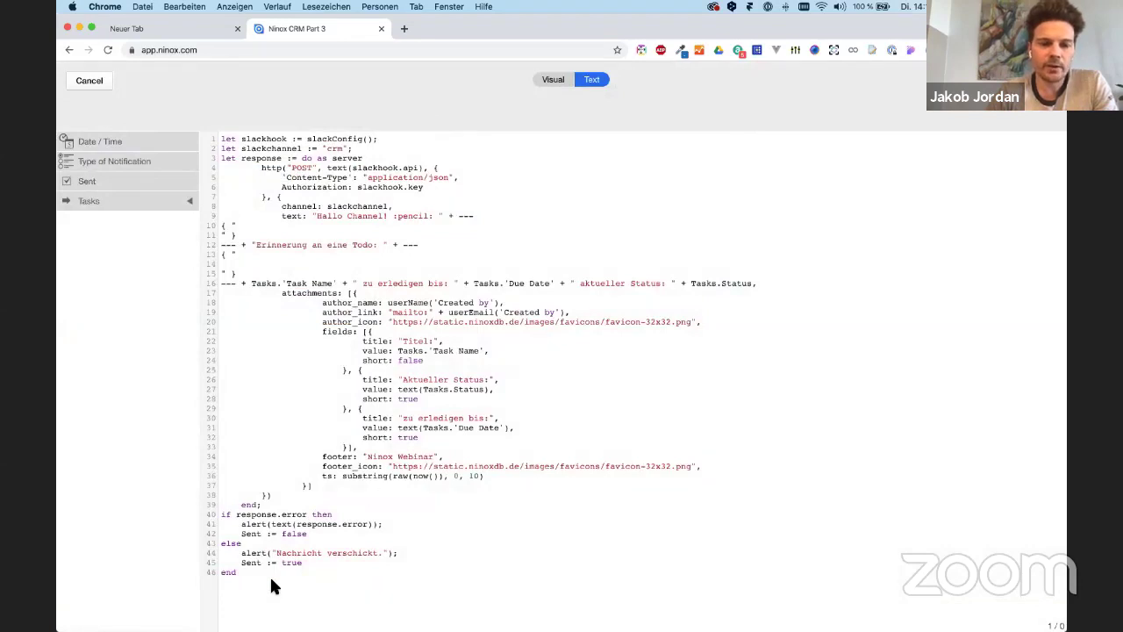
left_click_drag(271, 581, 218, 132)
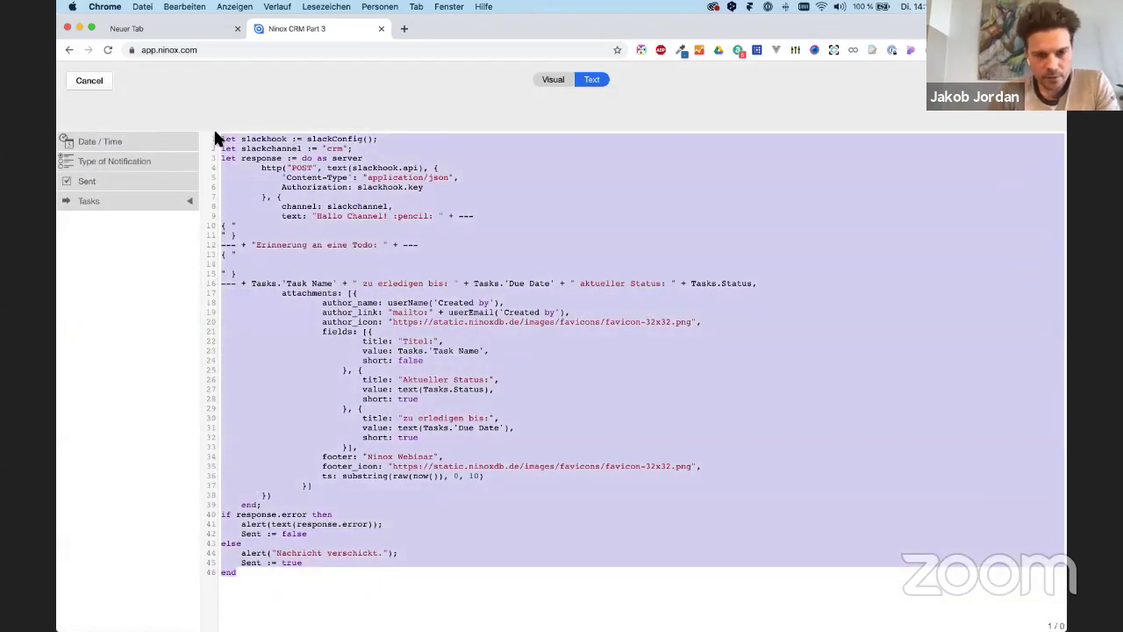
left_click(369, 216)
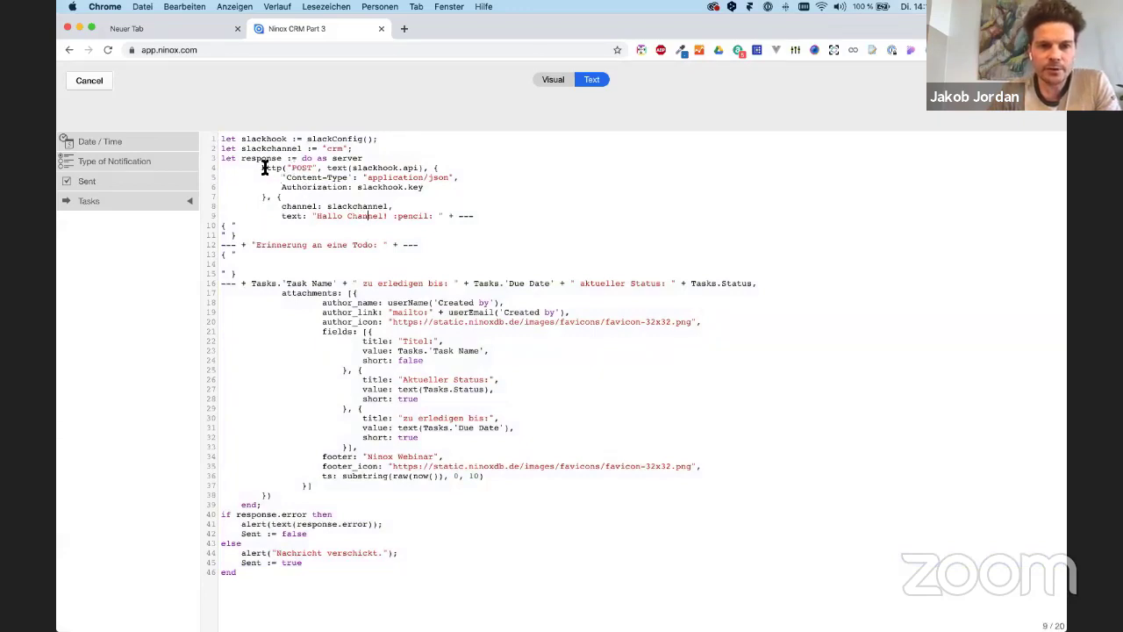
Examine the Send to Slack script's HTTP call, message text, author and attachment fields, and close the script and button settings.
left_click_drag(263, 168, 438, 171)
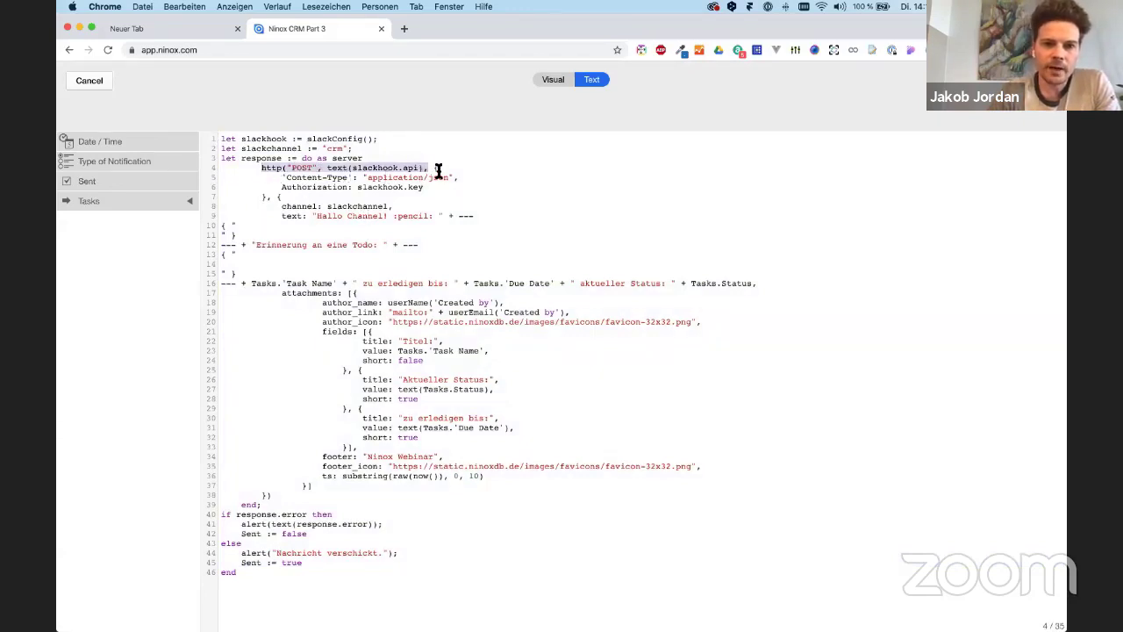
left_click(248, 284)
left_click_drag(368, 292, 667, 292)
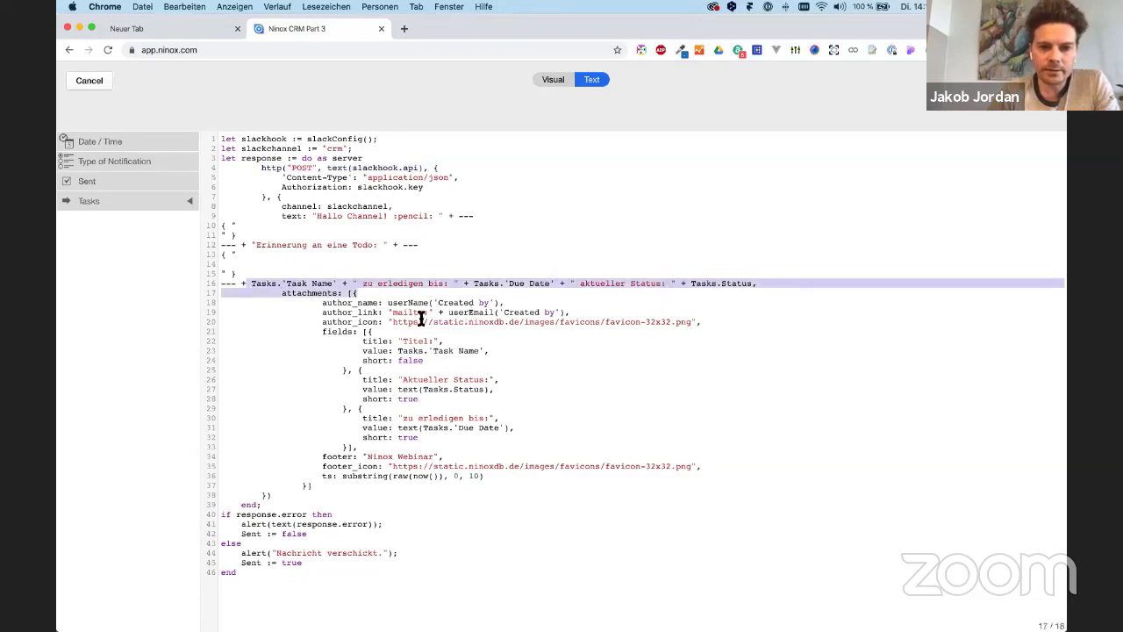
left_click_drag(505, 302, 388, 302)
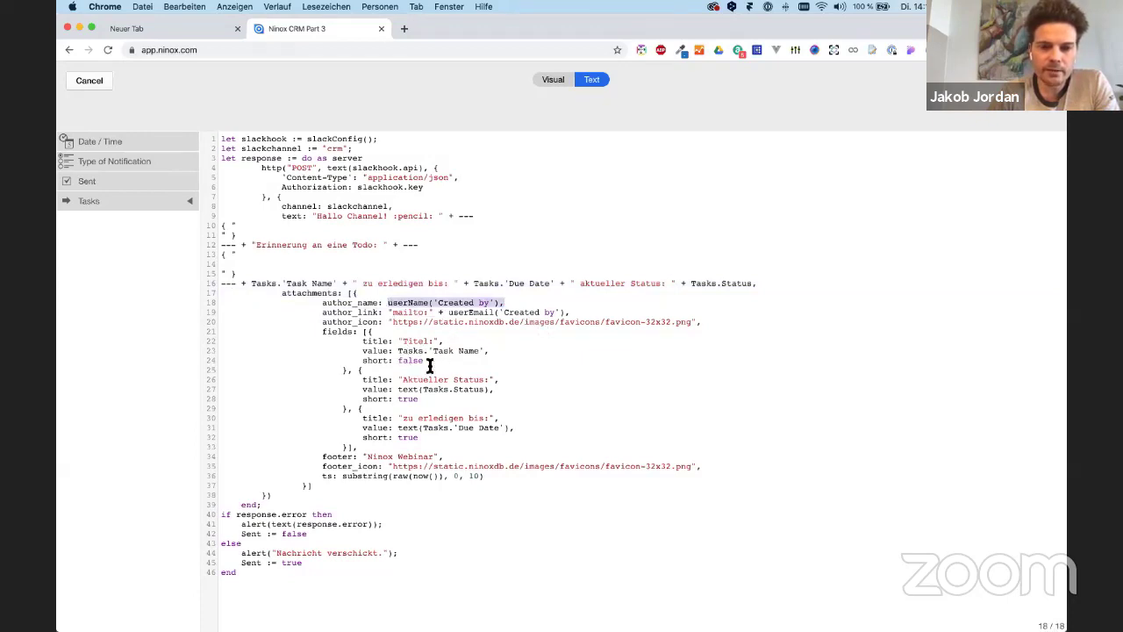
left_click_drag(515, 381, 324, 380)
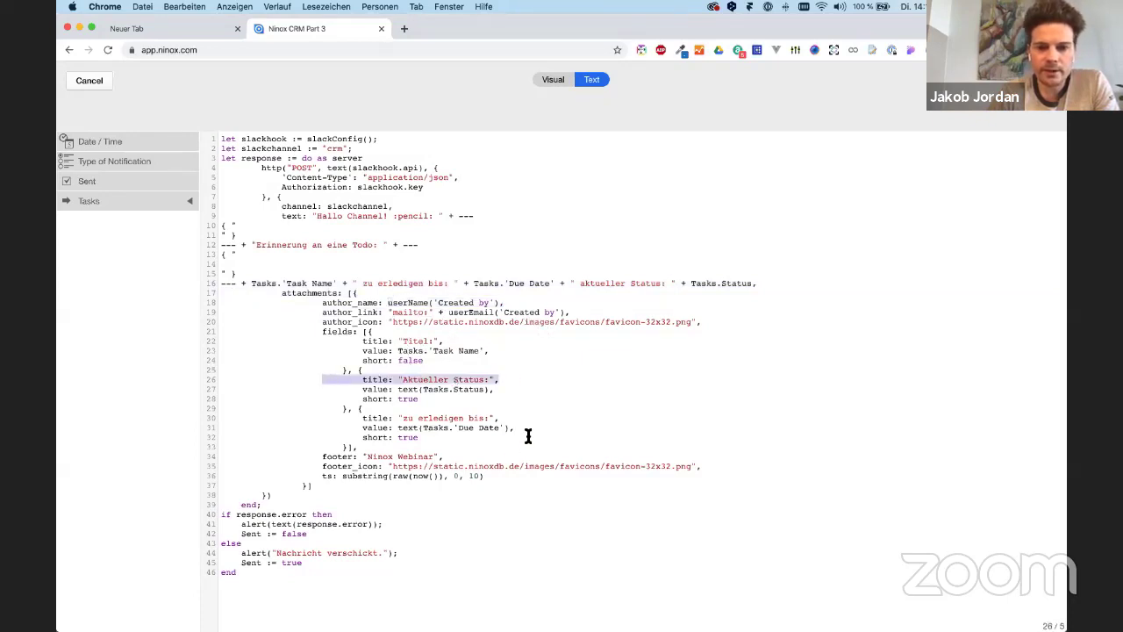
left_click_drag(501, 419, 365, 419)
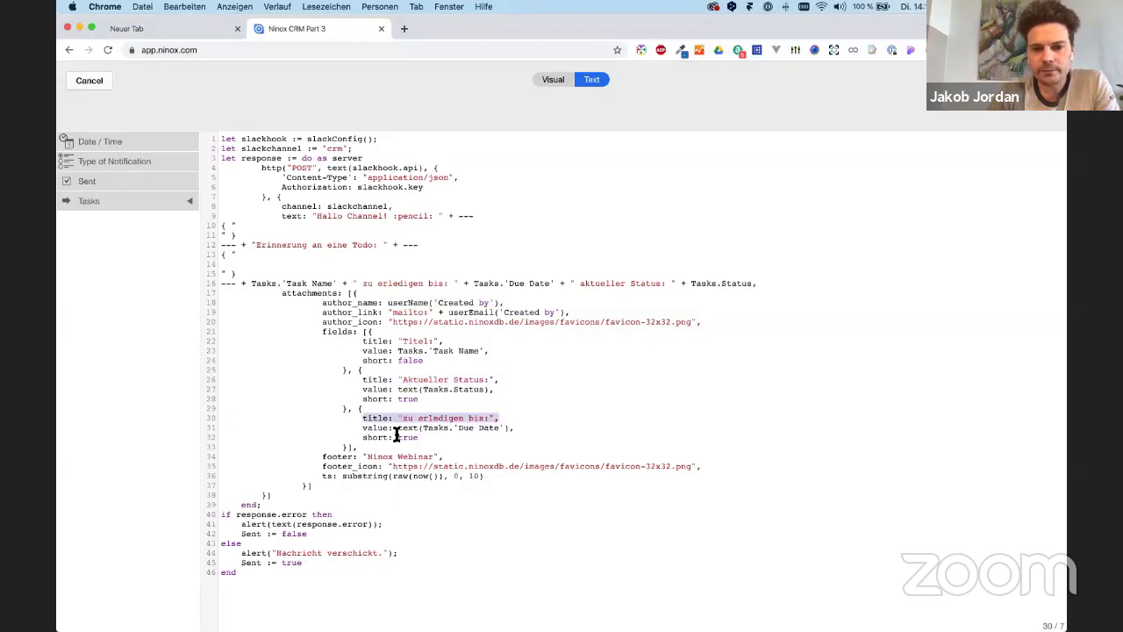
left_click(1039, 81)
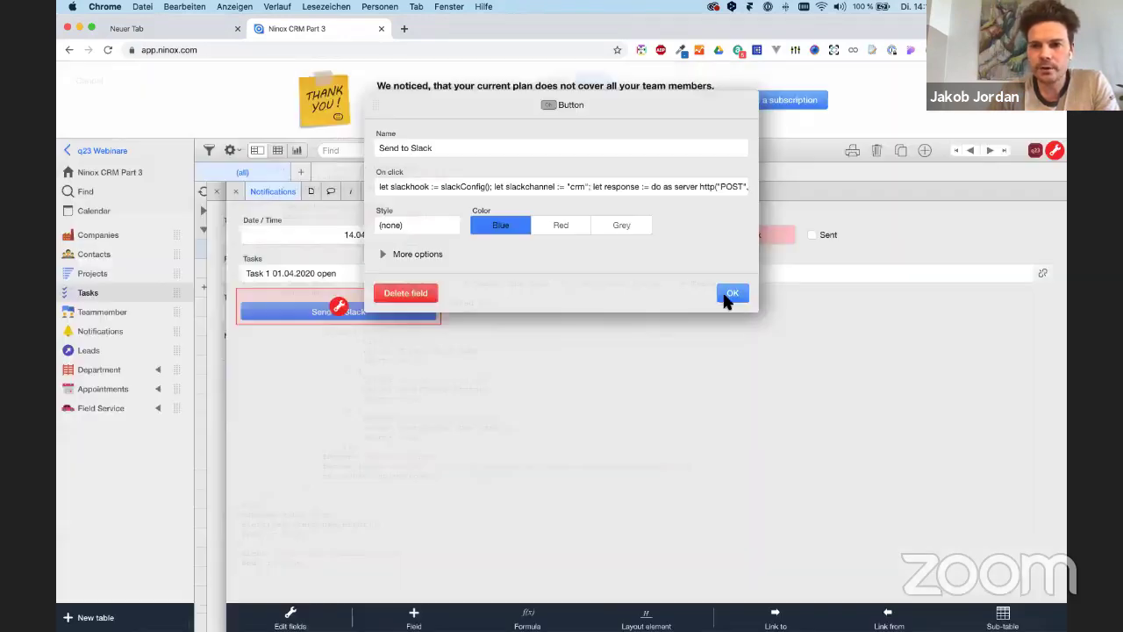
left_click(727, 295)
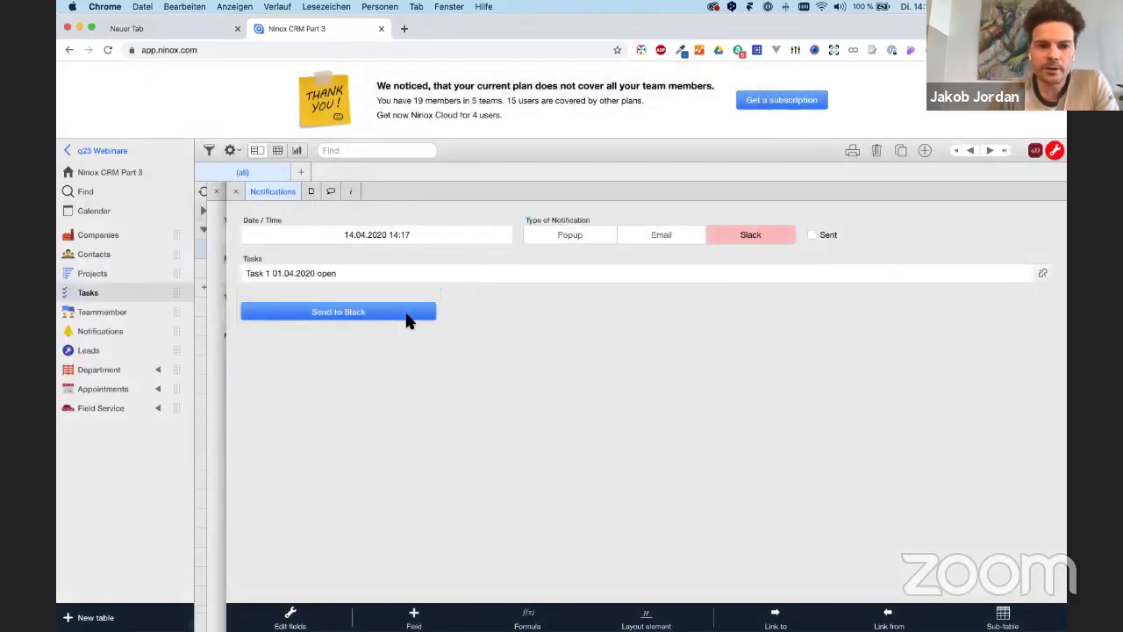
Send the Task 1 notification to Slack, acknowledge it and bring the Slack window alongside the database.
left_click(405, 312)
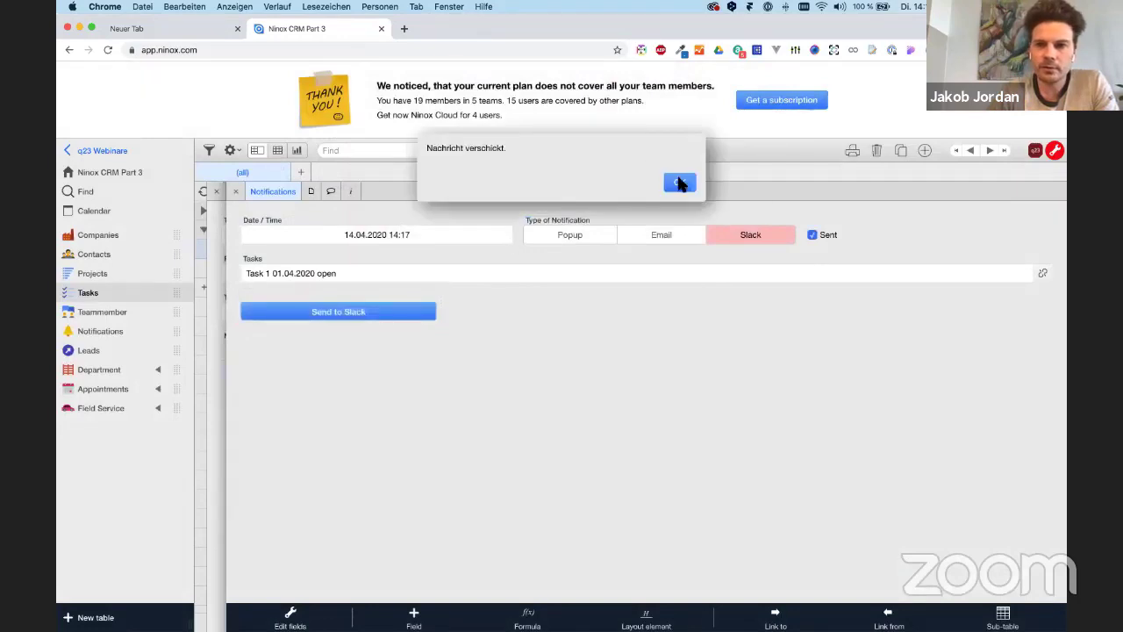
left_click(678, 182)
key("super+Tab")
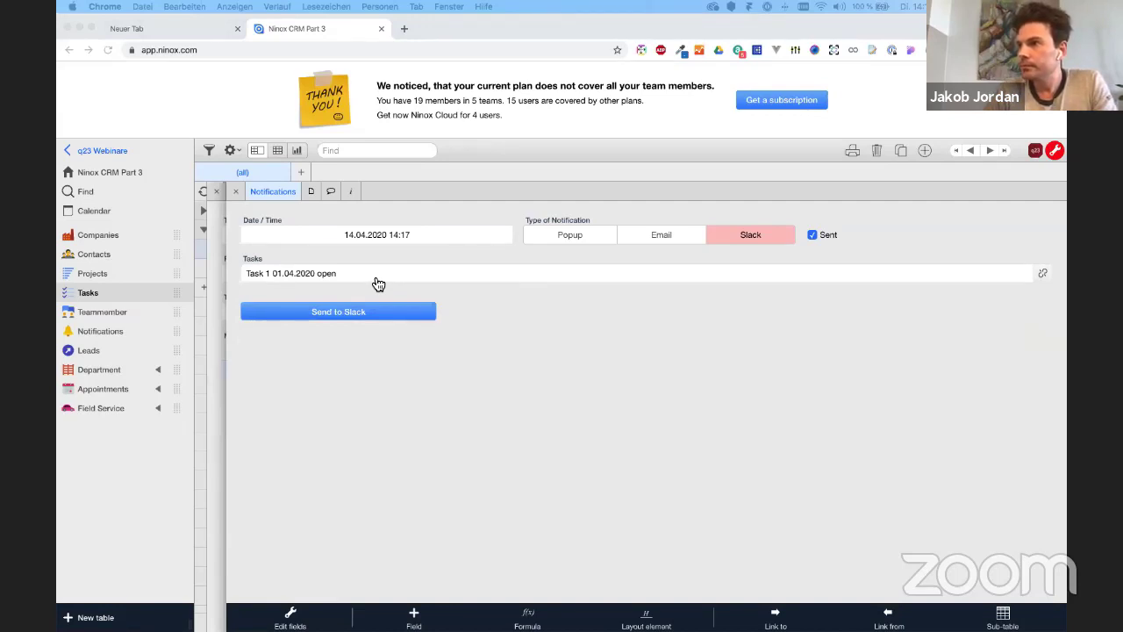
key("super+Tab")
left_click_drag(639, 18, 846, 87)
left_click(910, 320)
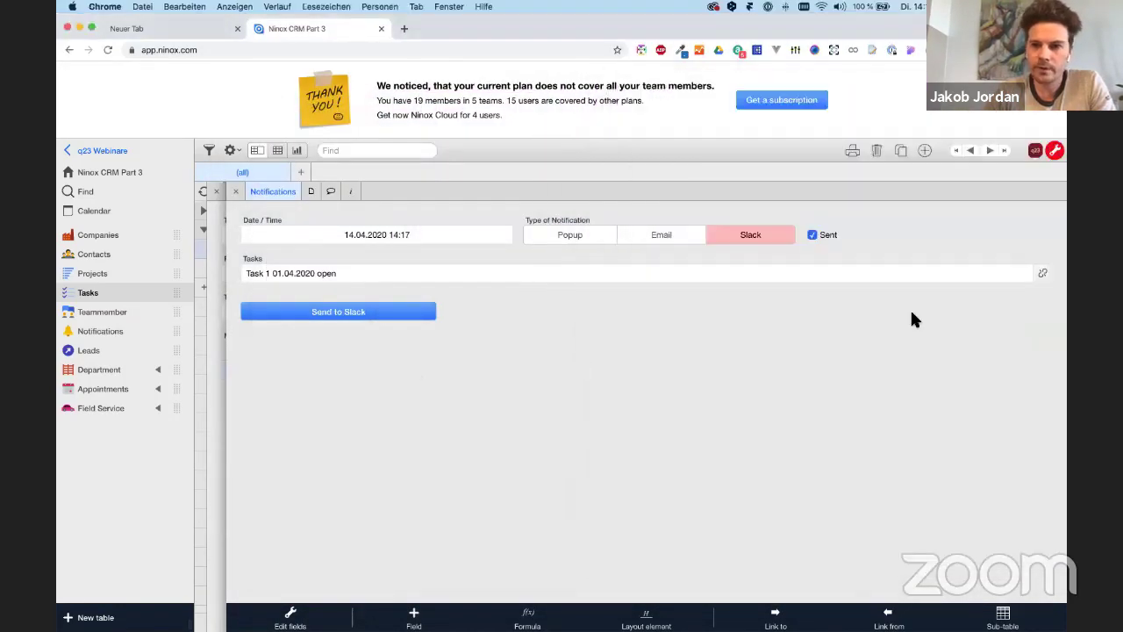
Narrow the browser window beside Slack, send the notification again to examine it in #crm, and restore the browser's width.
left_click_drag(1063, 301, 741, 319)
left_click(320, 312)
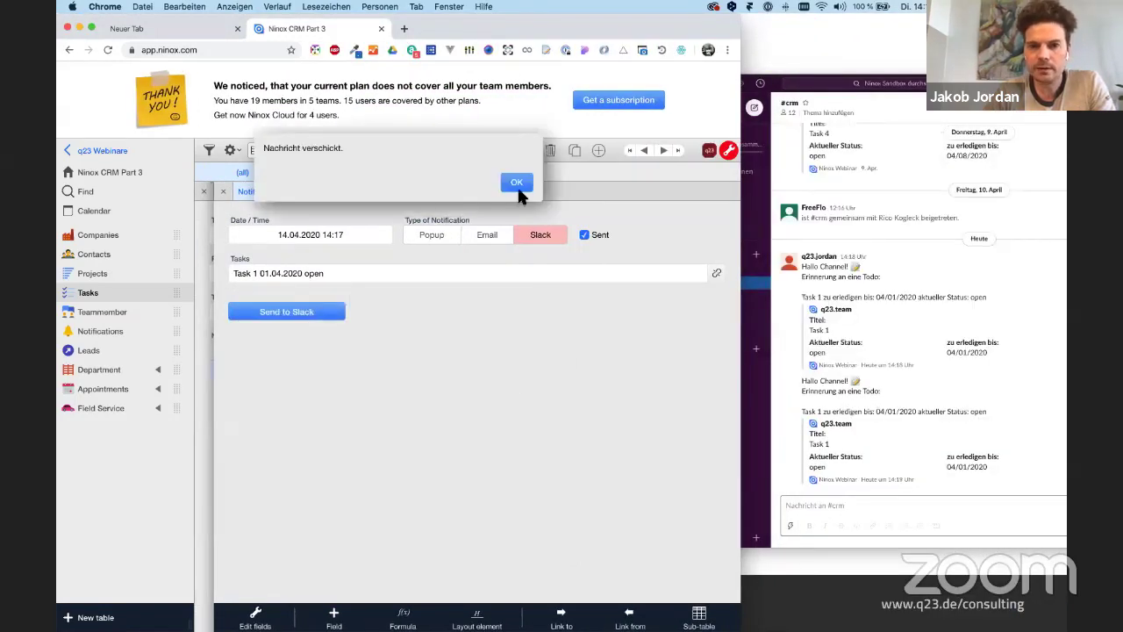
left_click(518, 188)
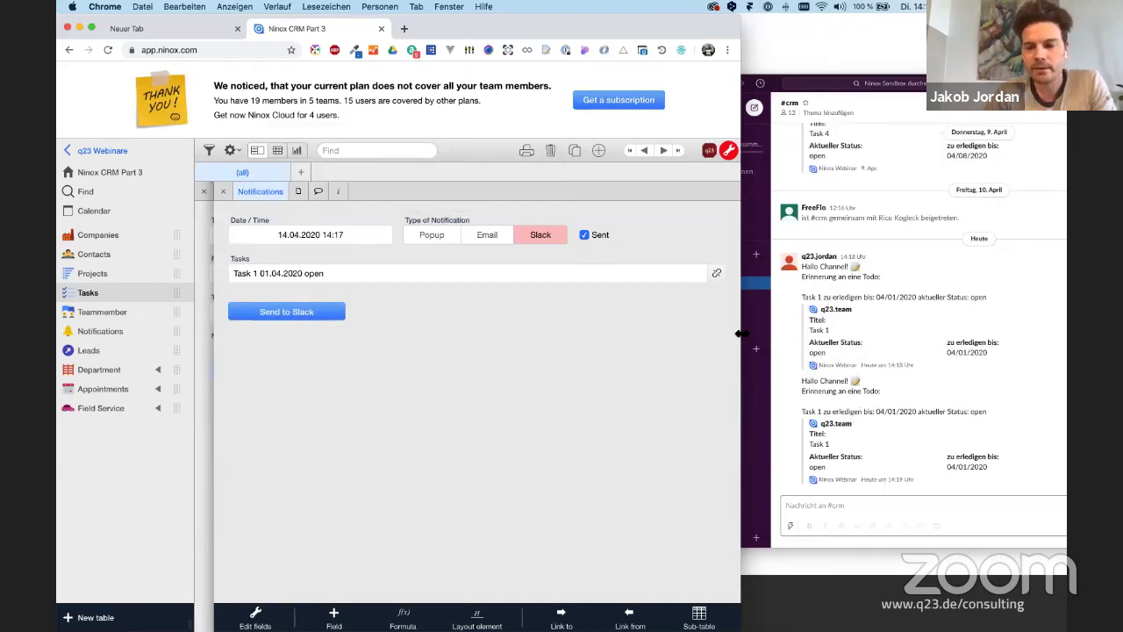
left_click_drag(740, 334, 456, 395)
left_click_drag(978, 371, 1063, 359)
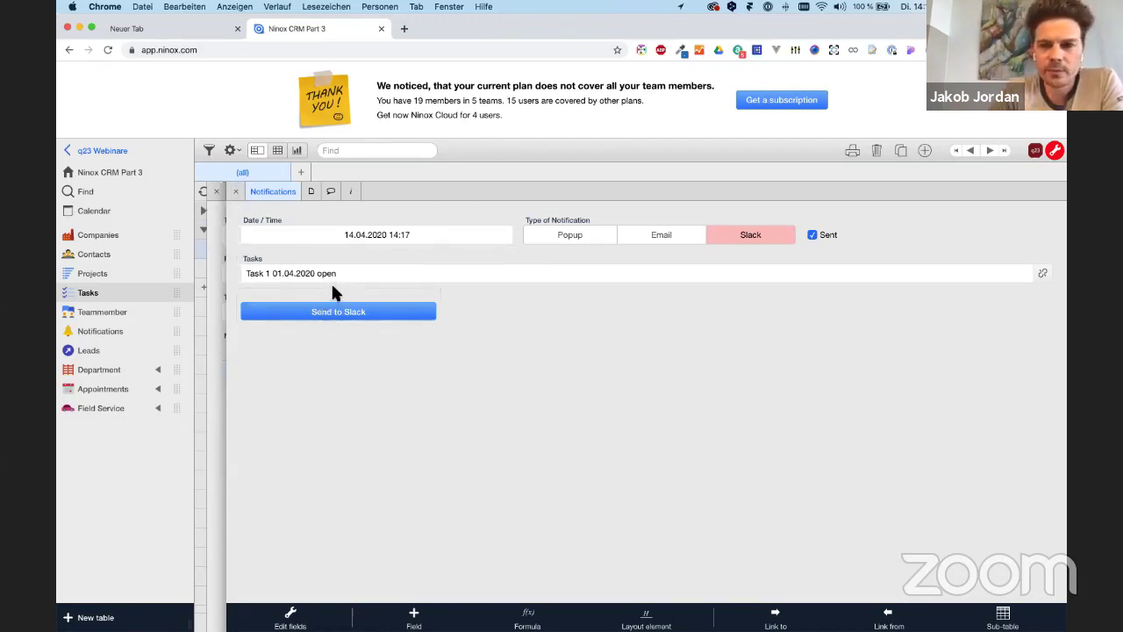
Close the Task 1 notification and open the Delega lead in the Leads table.
left_click(233, 188)
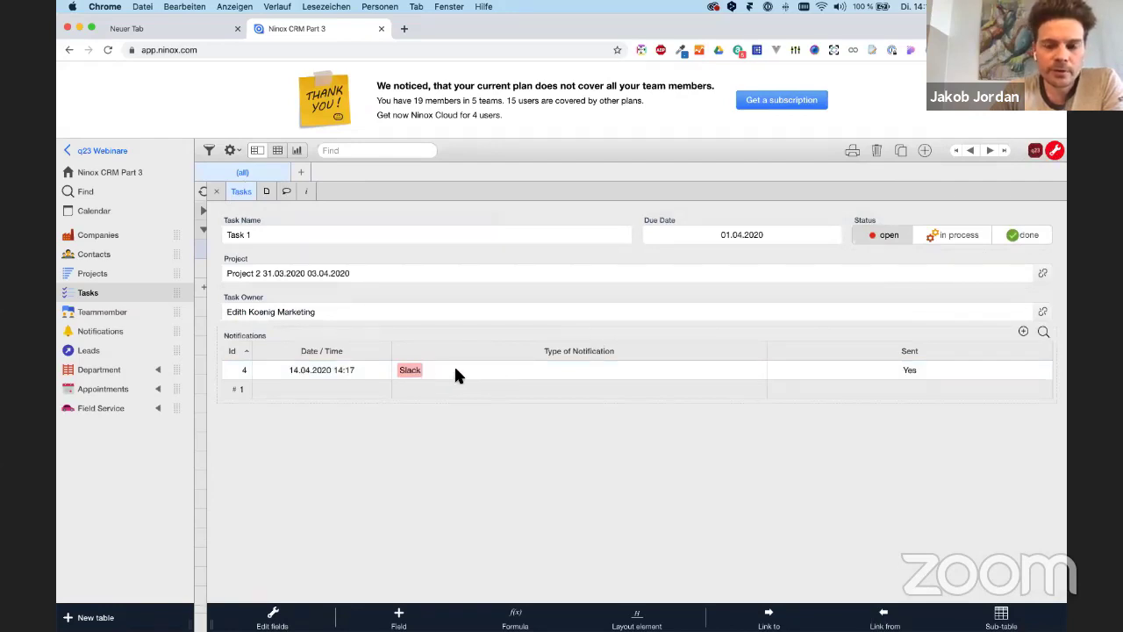
left_click(91, 354)
left_click(278, 219)
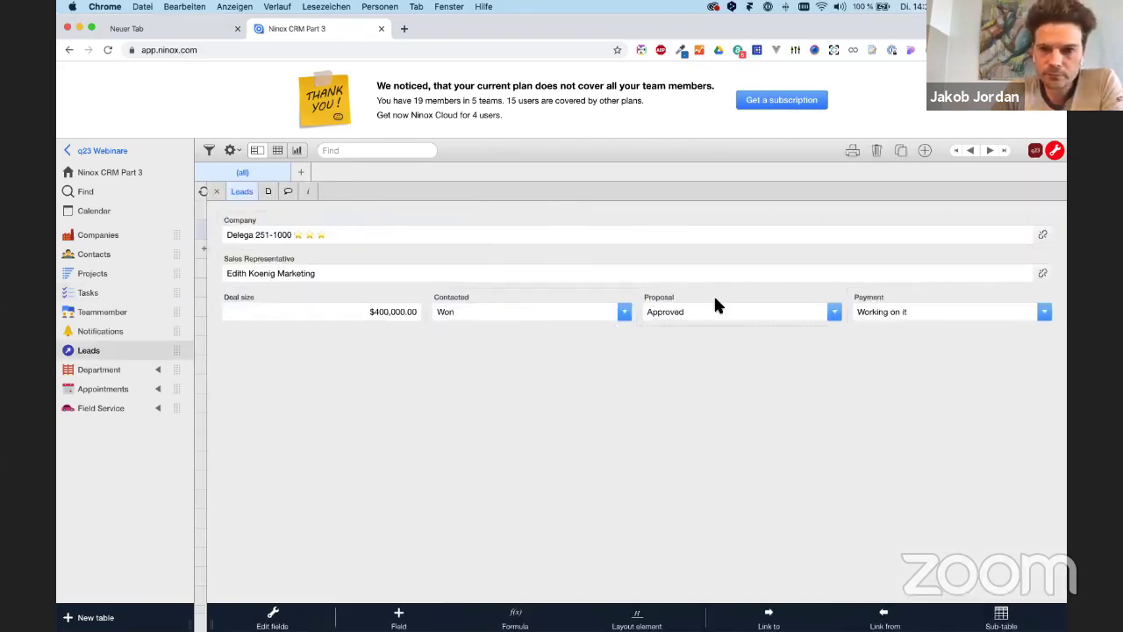
Set the Delega lead's Contacted status to Called and clear its Payment status.
left_click(590, 314)
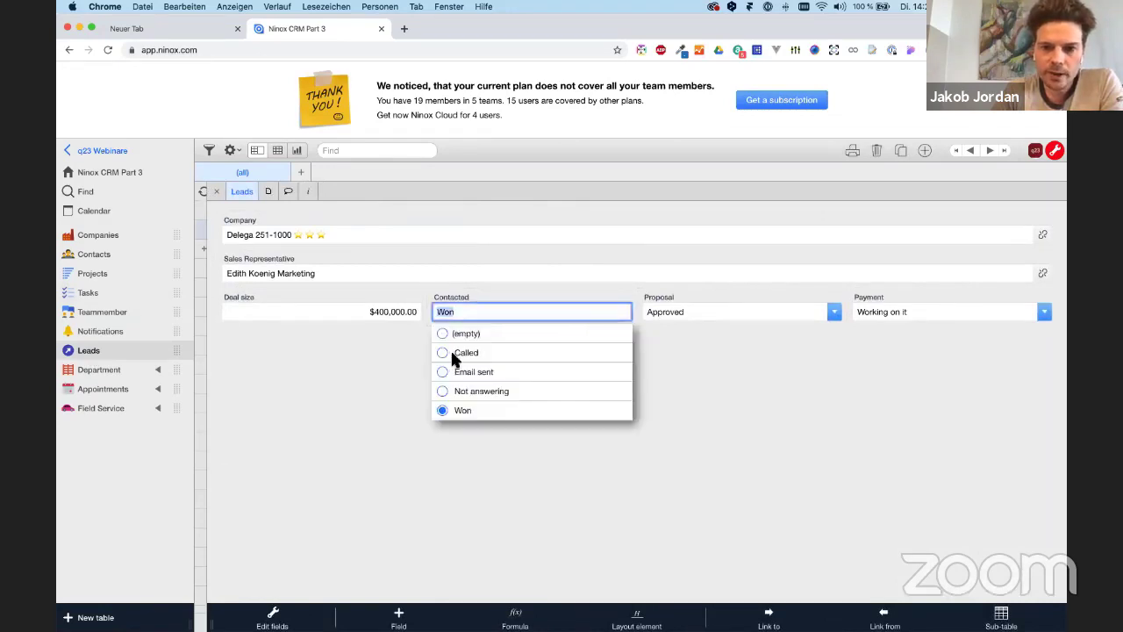
left_click(453, 351)
left_click(667, 312)
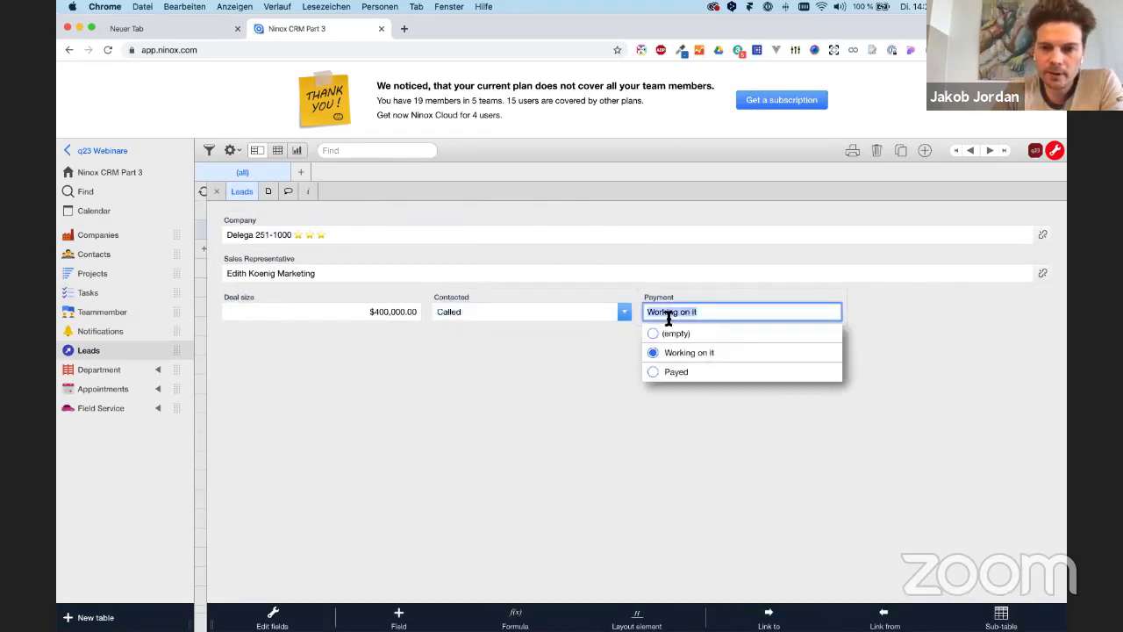
left_click(665, 334)
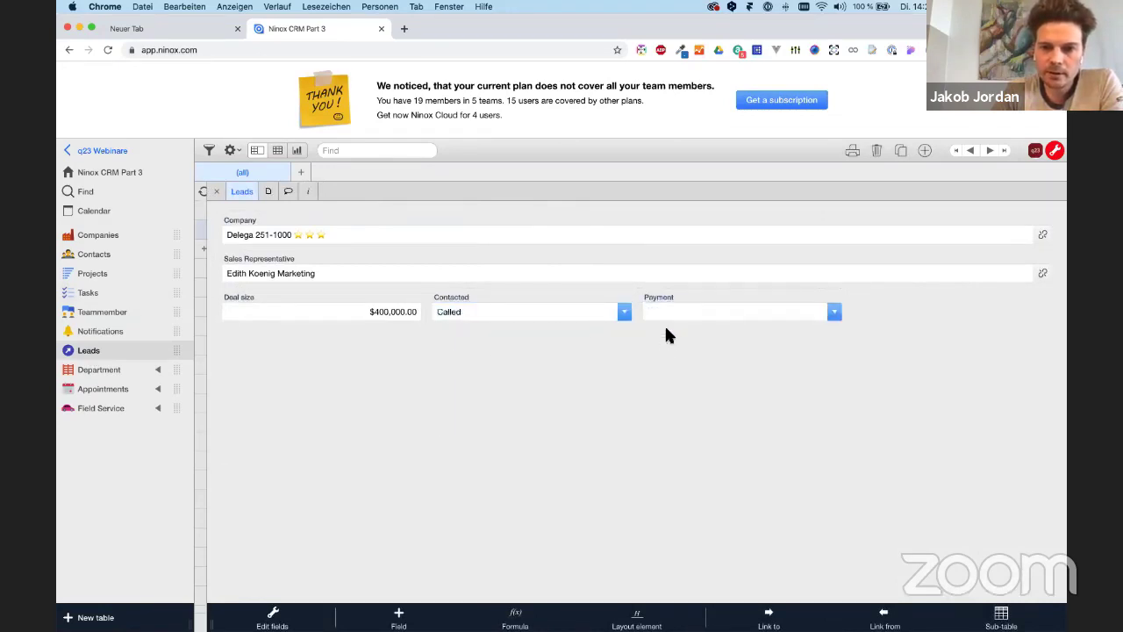
Set the lead's Contacted status to Won, try Email sent, and set it back to Won.
left_click(575, 313)
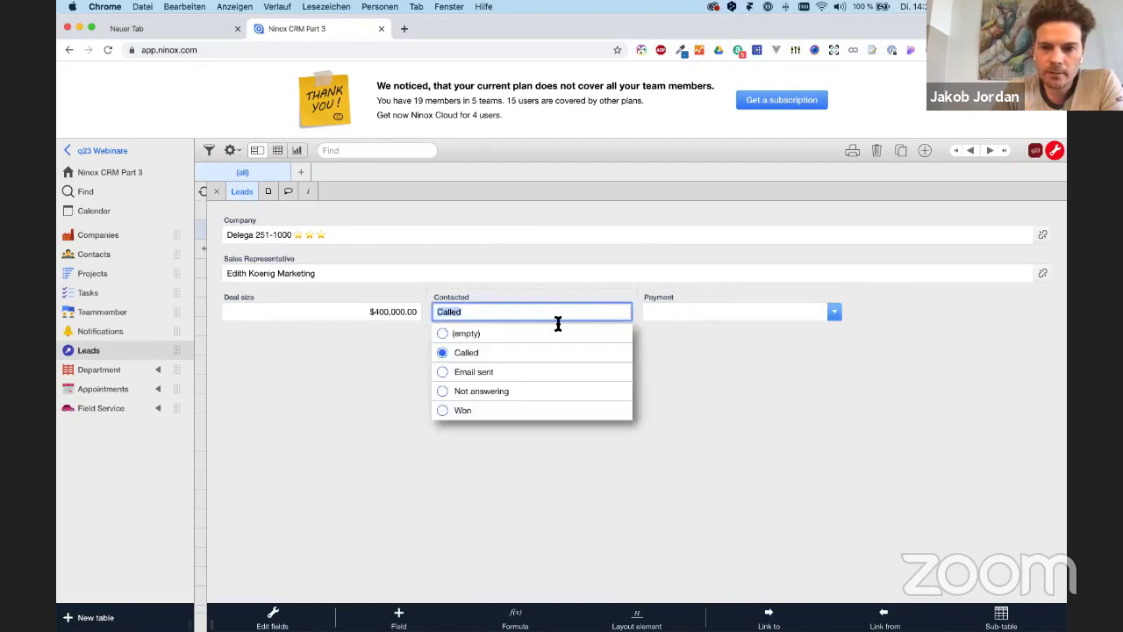
left_click(465, 409)
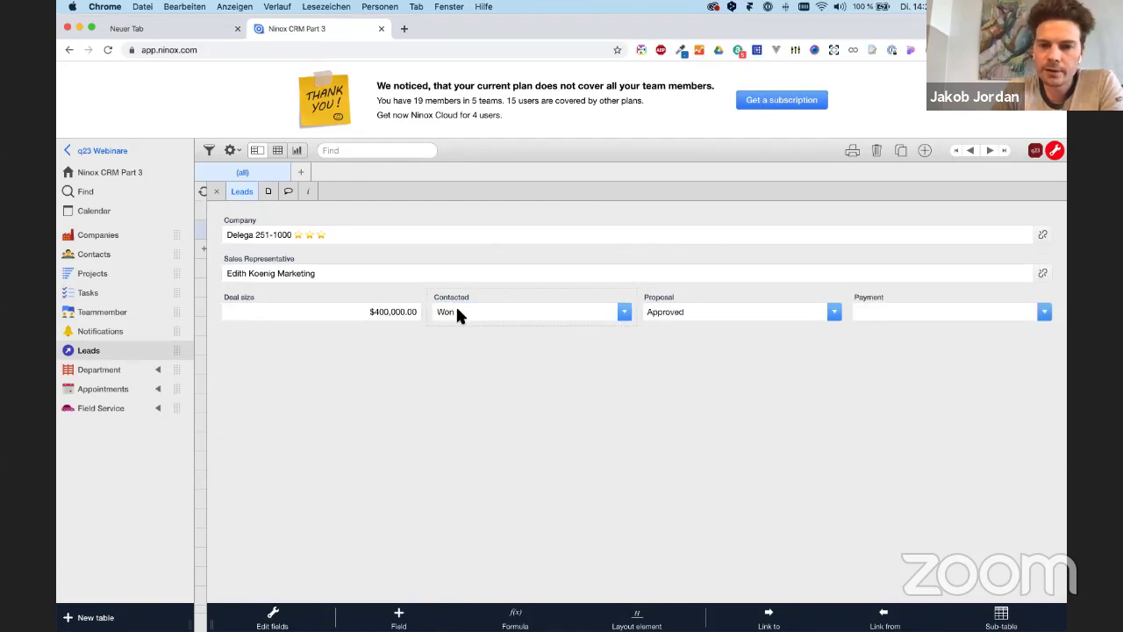
left_click(487, 309)
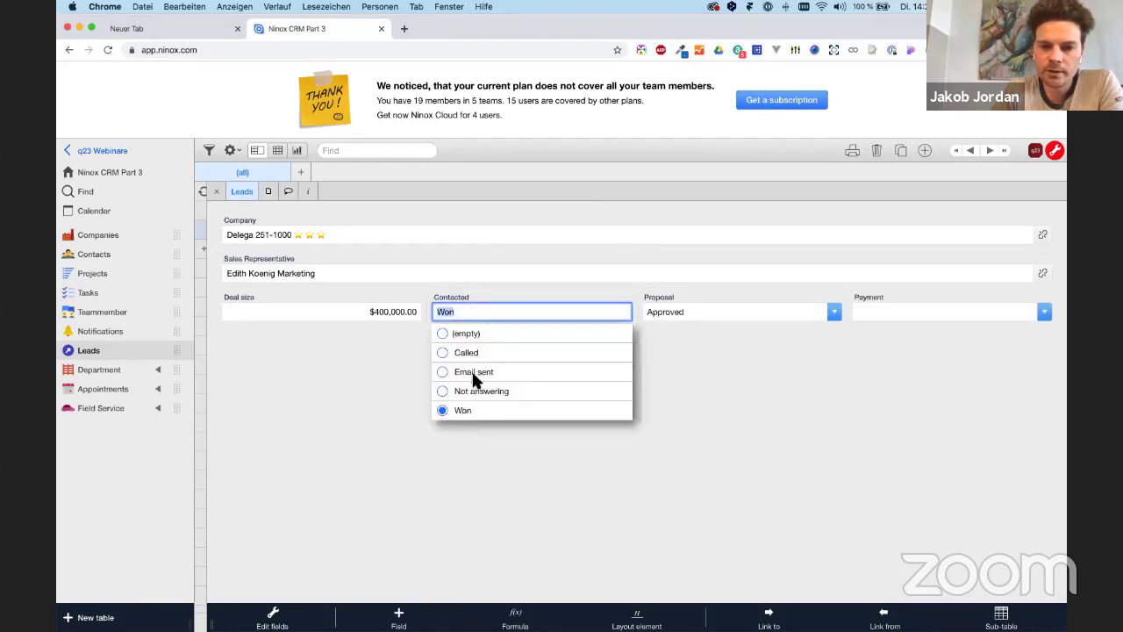
left_click(474, 371)
left_click(489, 312)
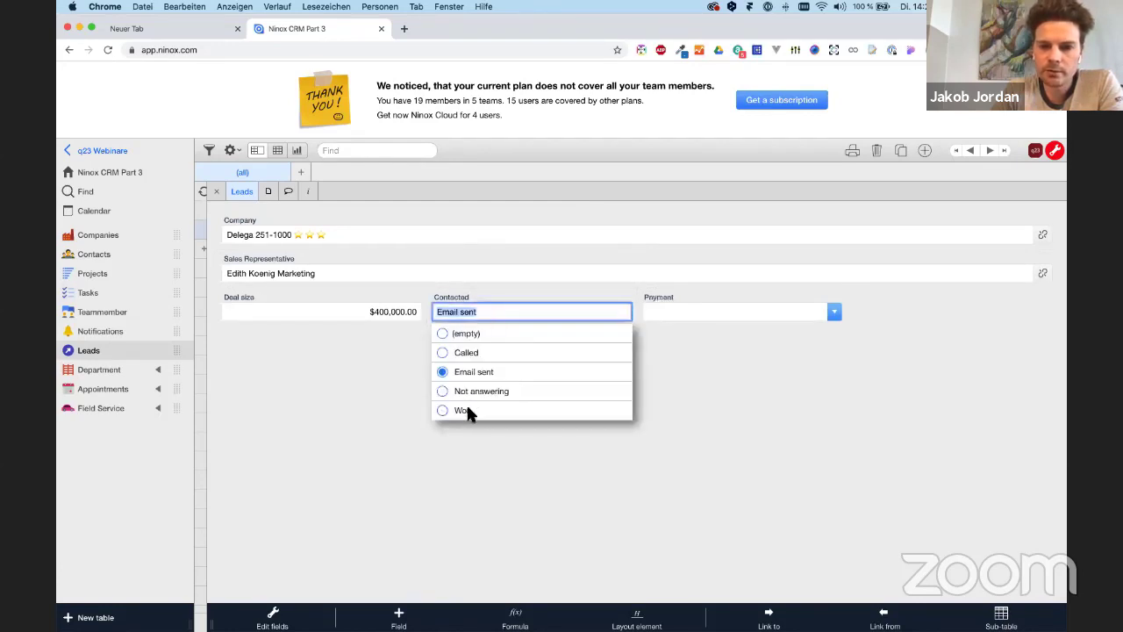
left_click(465, 410)
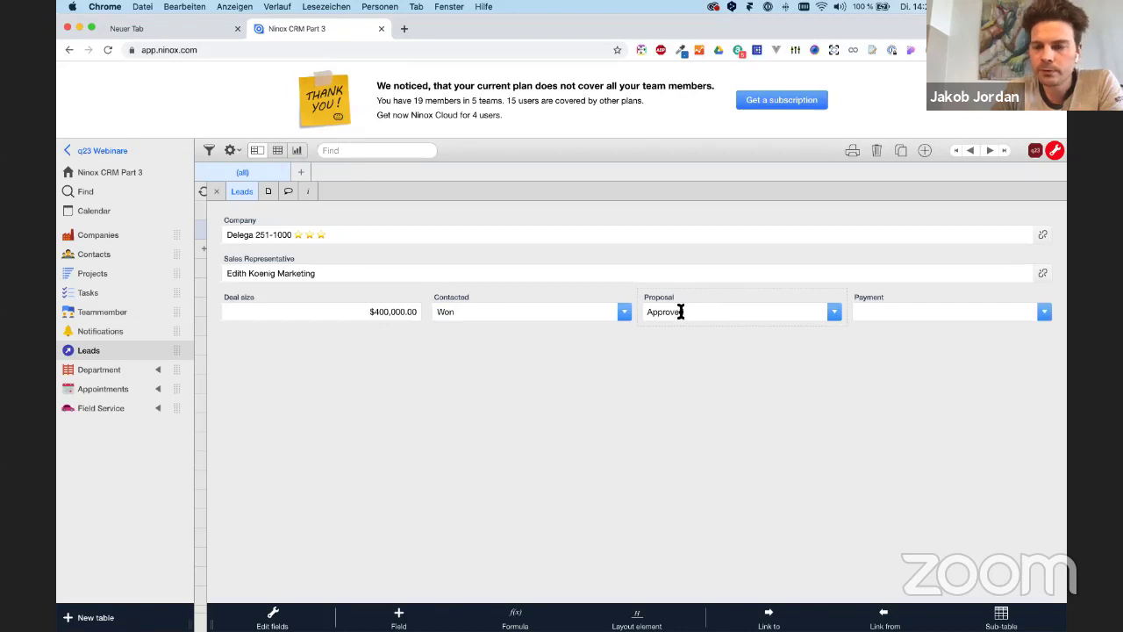
Try the lead's Proposal status as empty, Approved and Negotiation, and set it back to Approved.
left_click(669, 314)
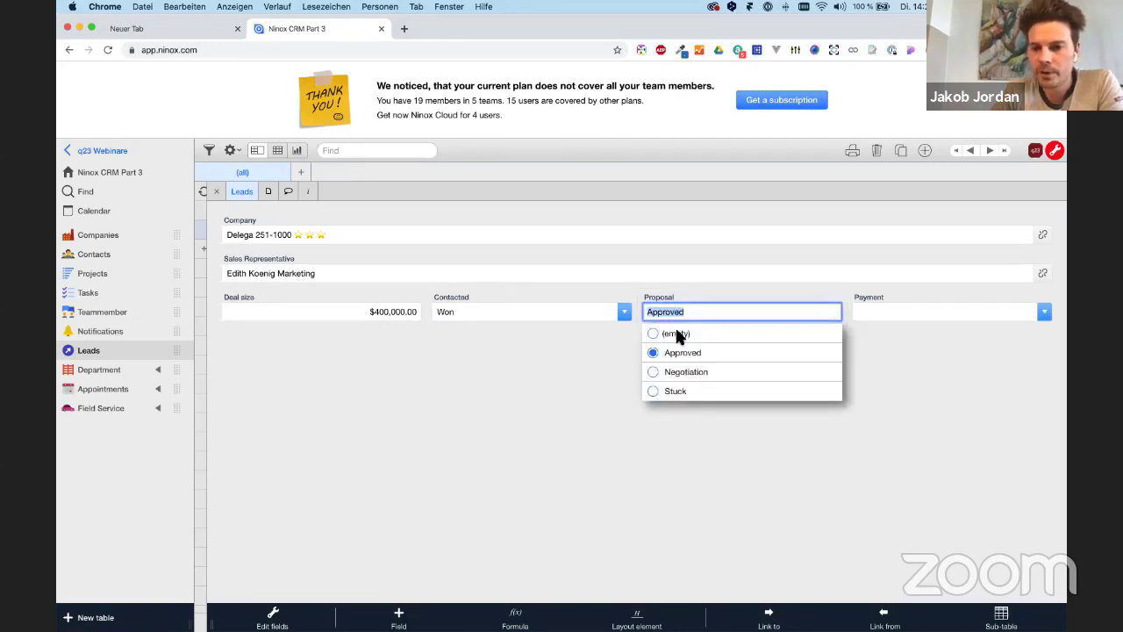
left_click(676, 332)
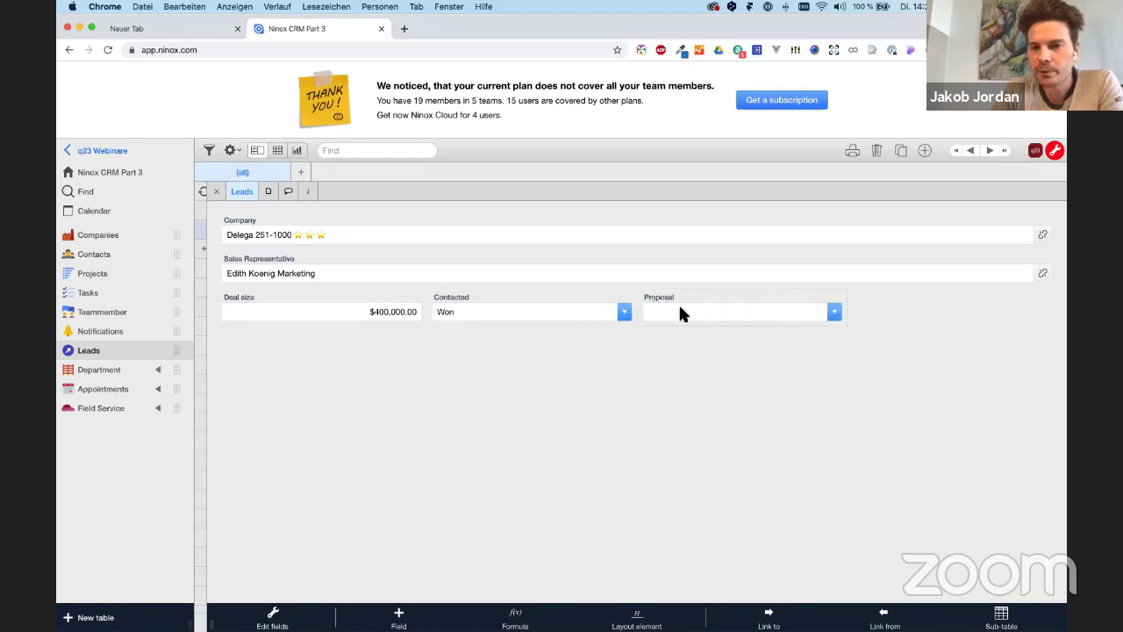
left_click(834, 311)
left_click(687, 356)
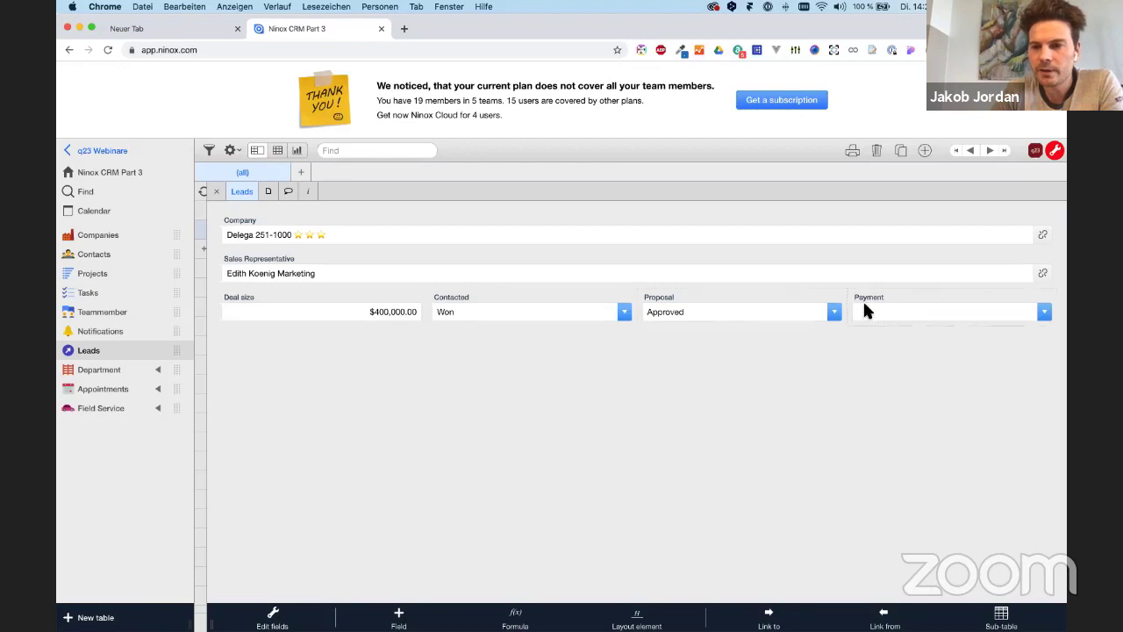
left_click(780, 311)
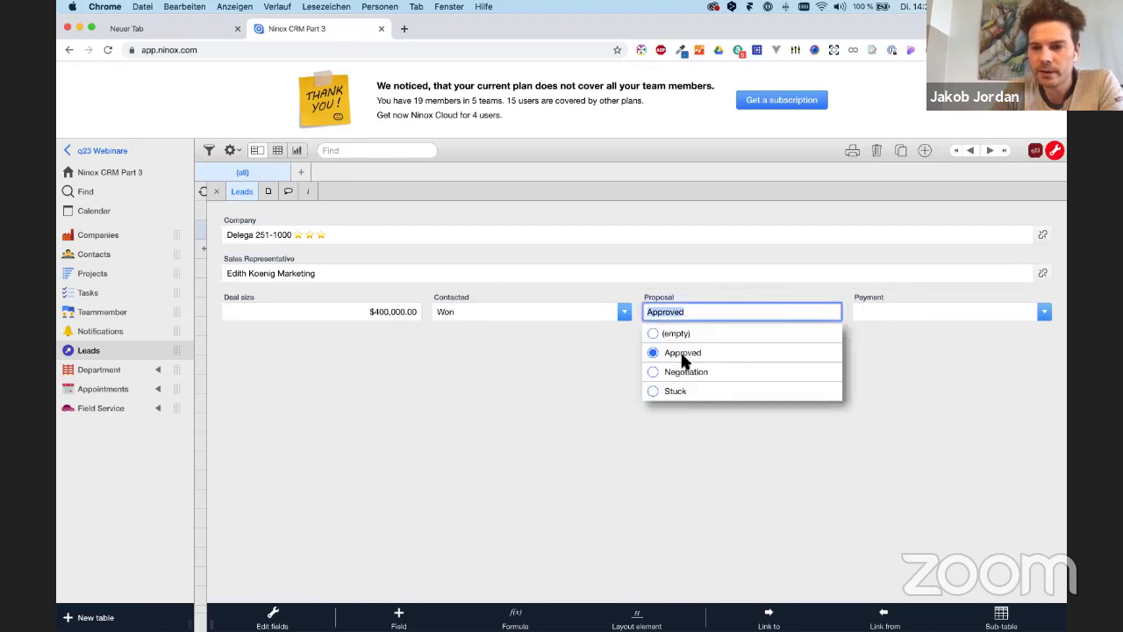
left_click(684, 372)
left_click(721, 312)
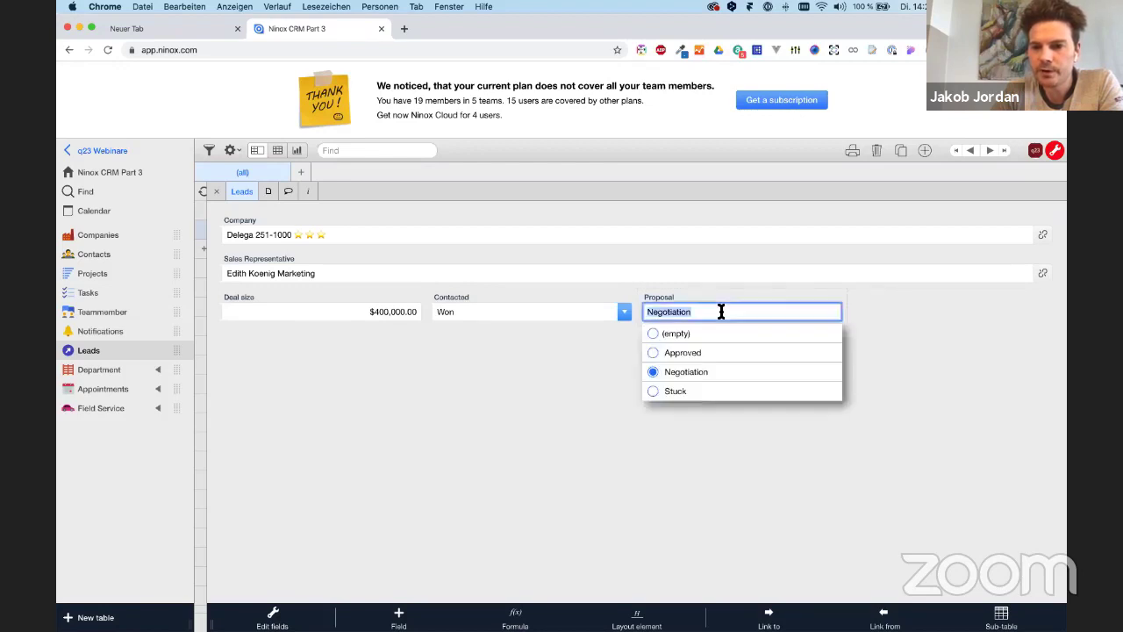
left_click(682, 354)
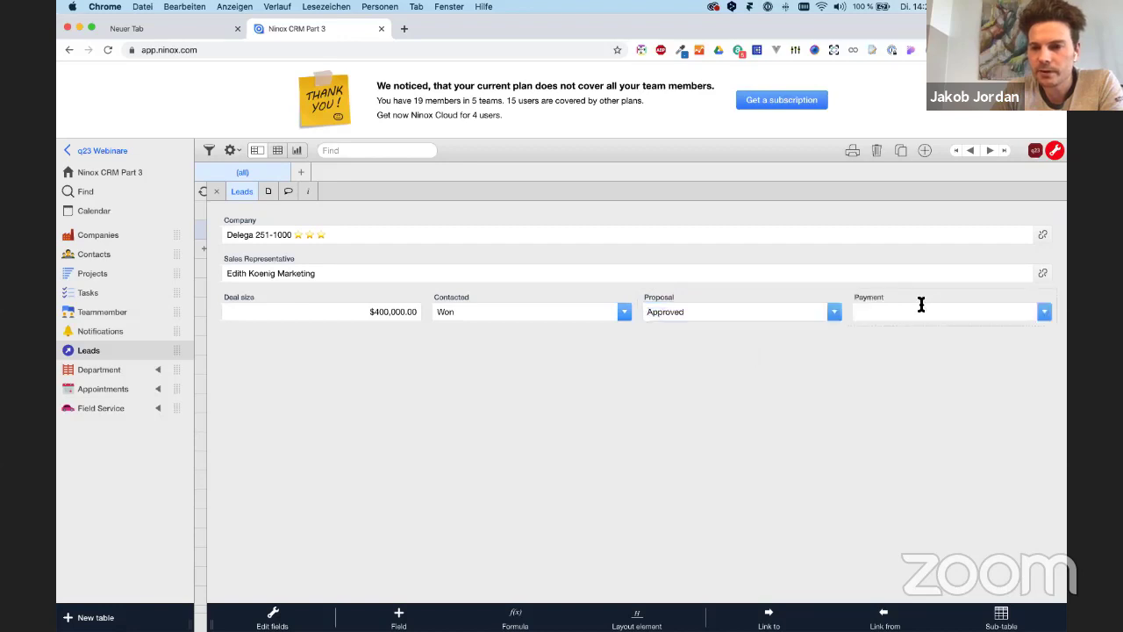
Set the lead's Payment status to Working on it and close the lead record.
left_click(921, 303)
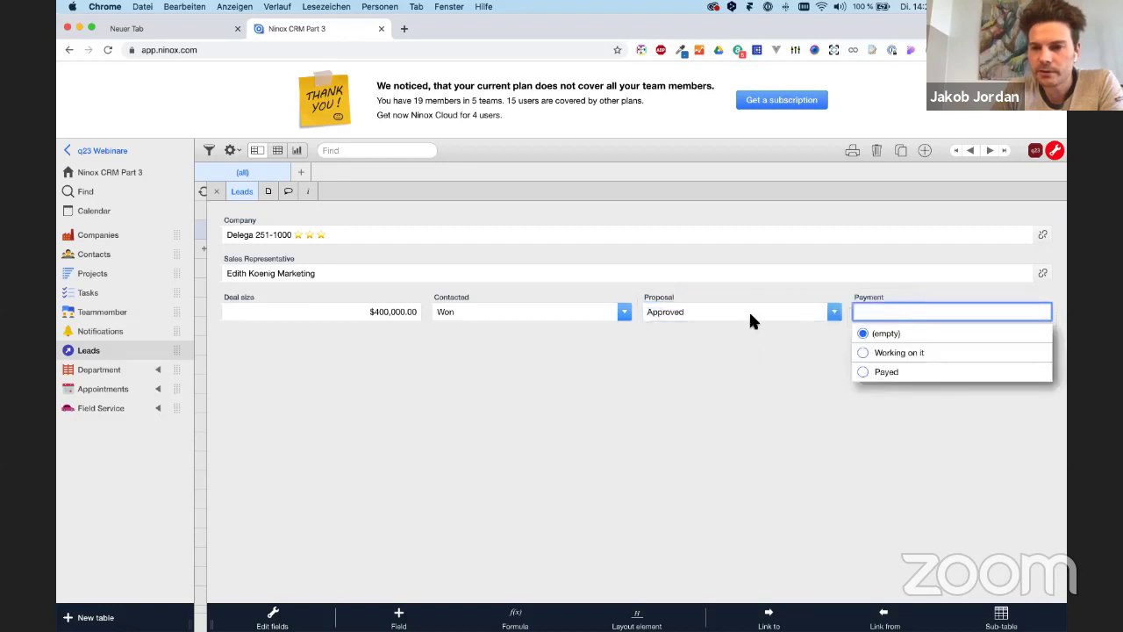
left_click(903, 352)
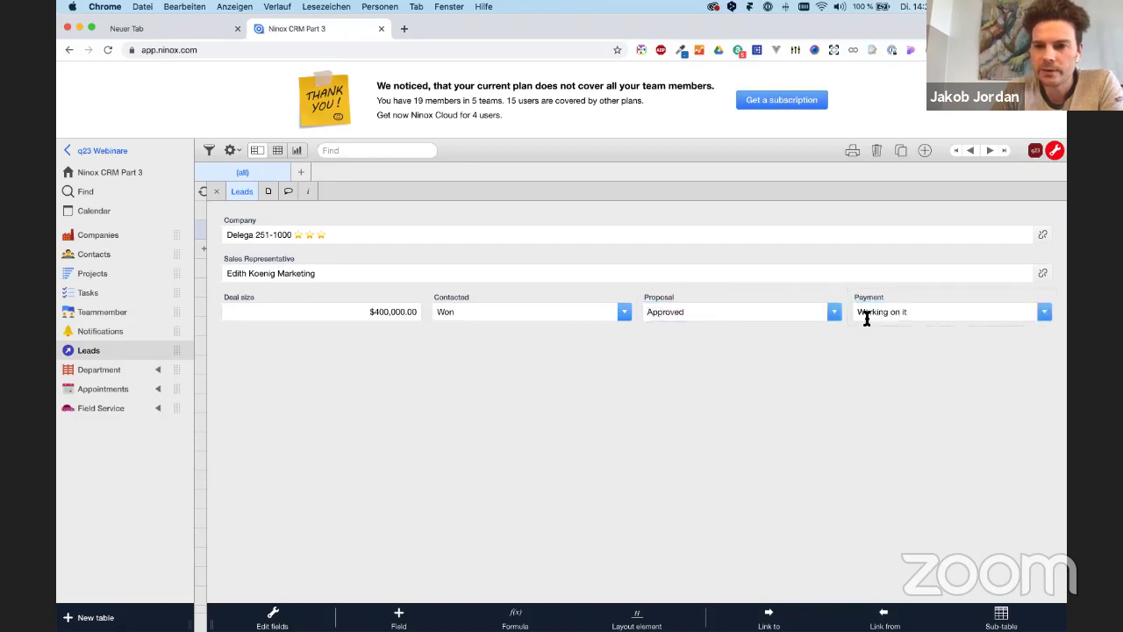
left_click(211, 192)
View the Department table, then open the 08.04.2020 appointment in the Appointments table and widen its form.
left_click(69, 370)
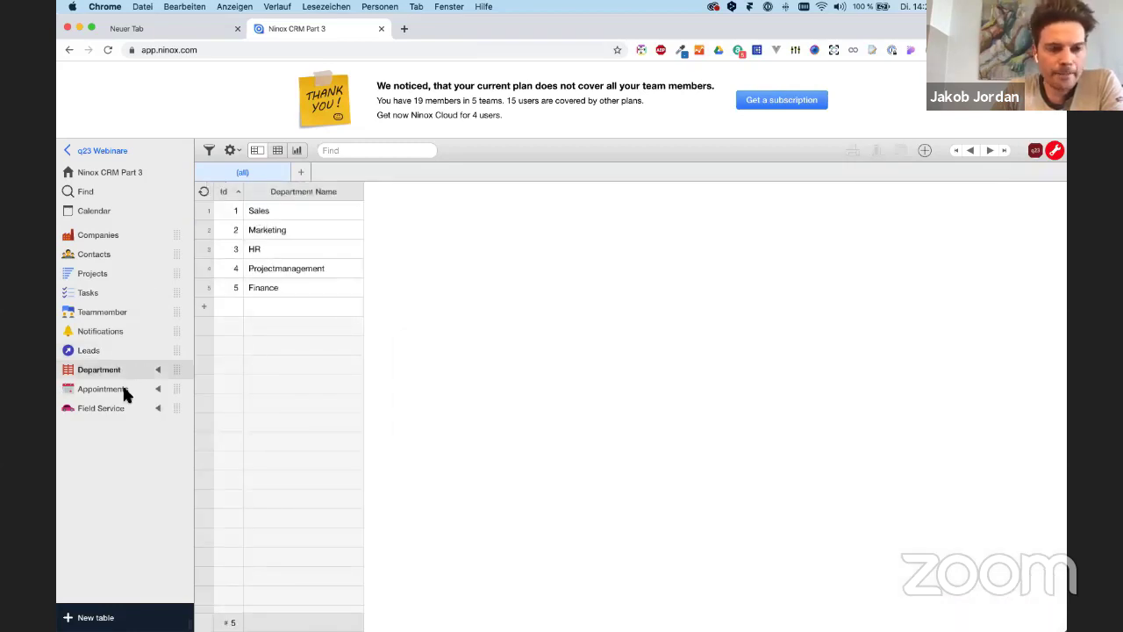
left_click(124, 390)
left_click(369, 209)
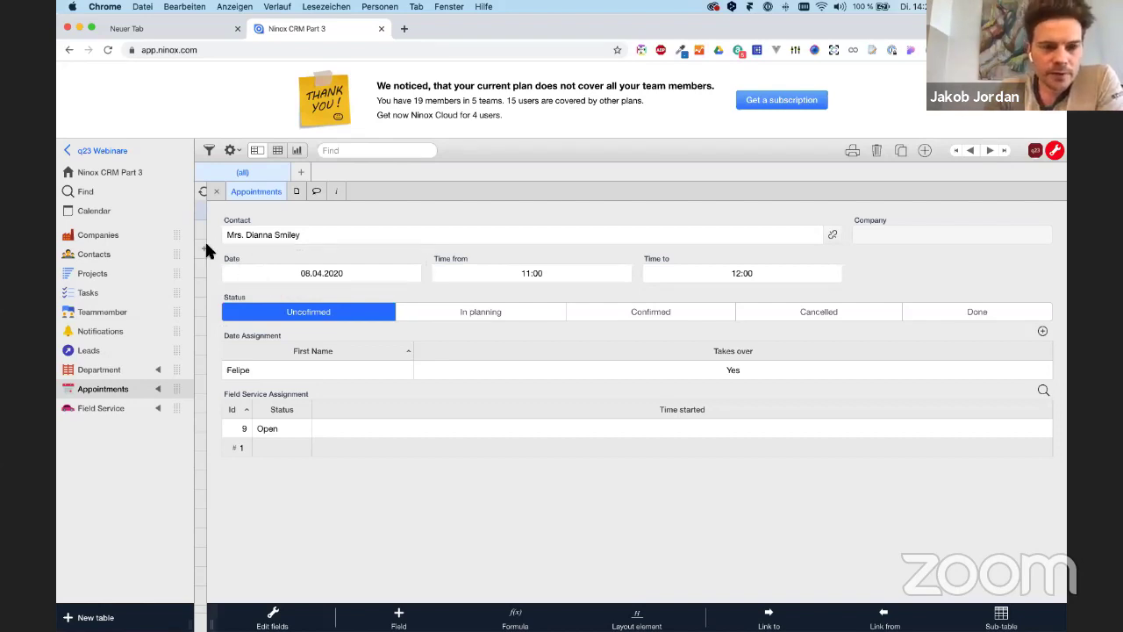
left_click_drag(208, 248, 178, 246)
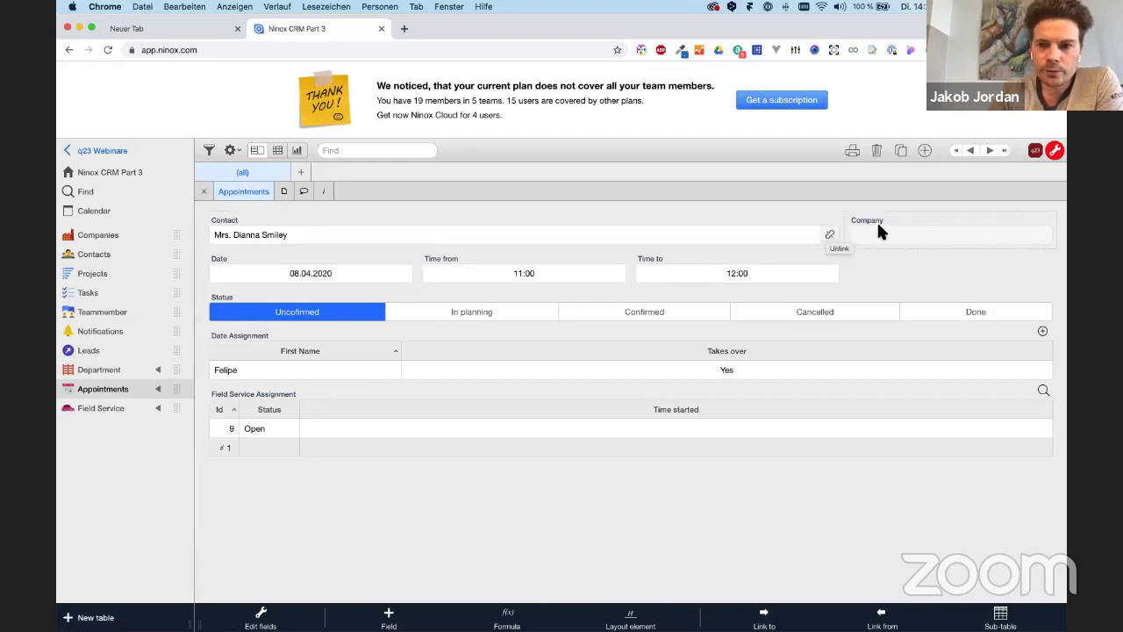
Replace the appointment's linked contact with the contact from the company Delega.
left_click(830, 238)
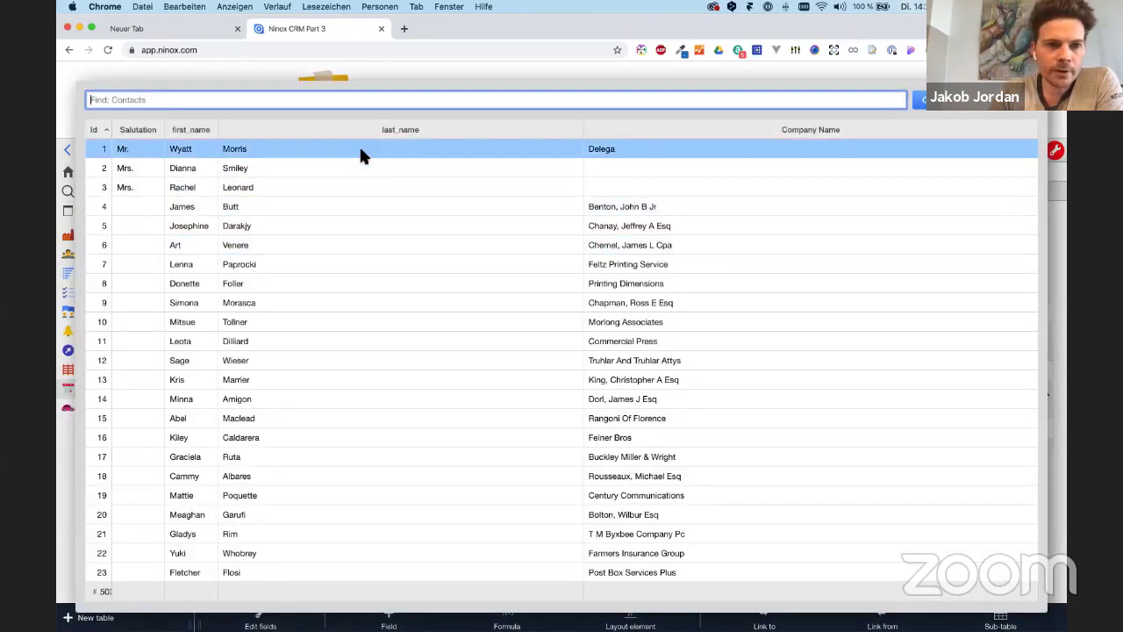
left_click(362, 152)
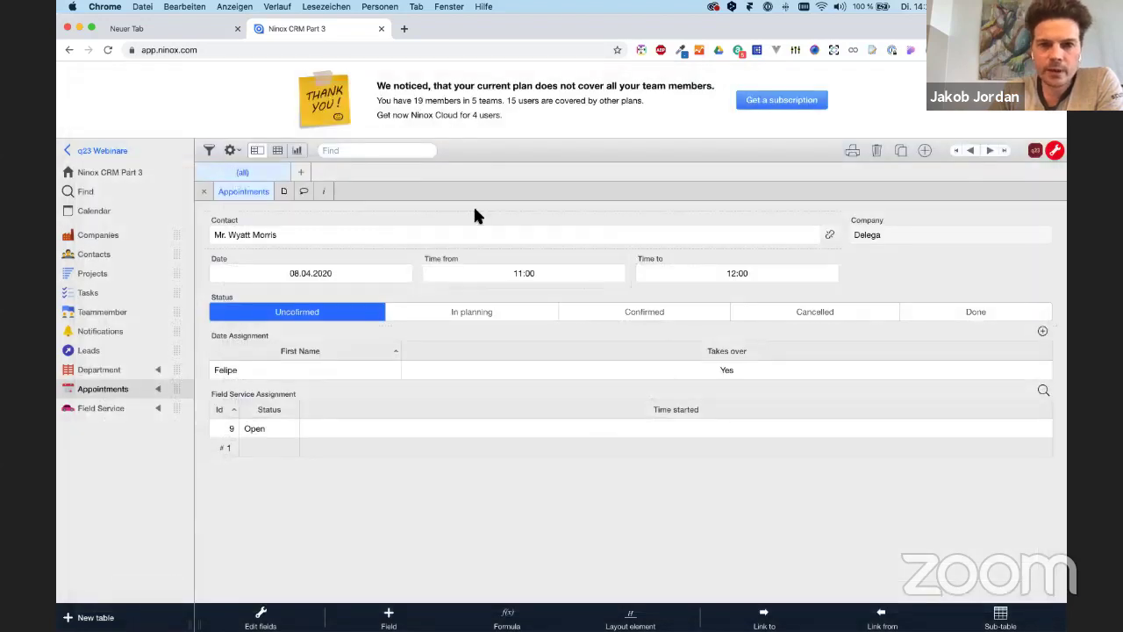
double_click(872, 233)
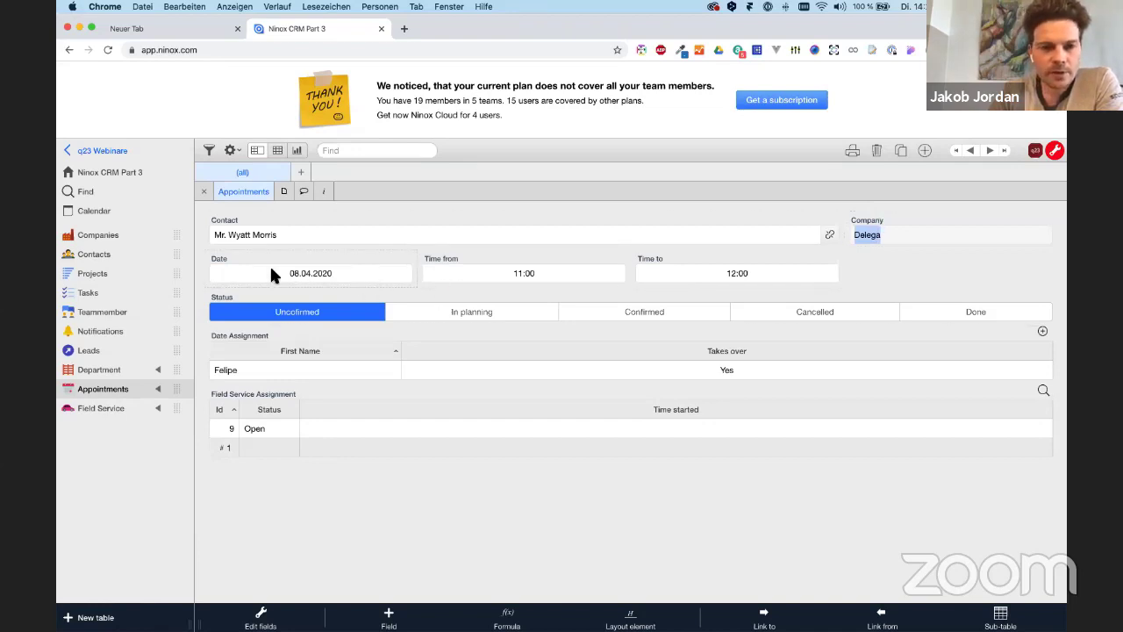
Set the appointment's date to 15.04.2020 and its status to Confirmed.
left_click(324, 273)
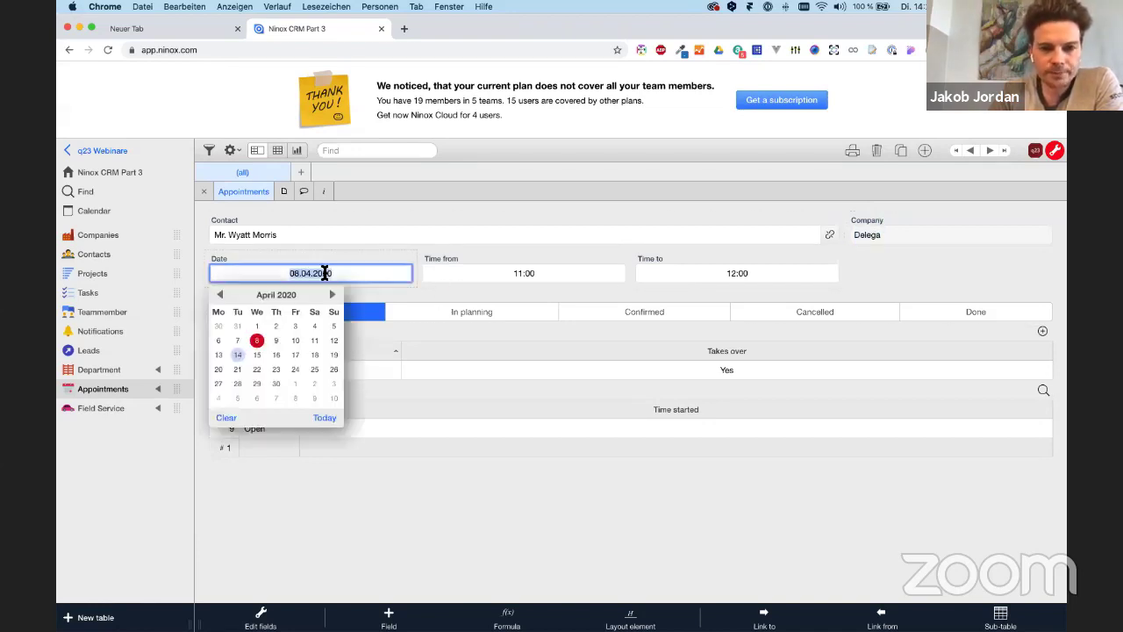
left_click(256, 356)
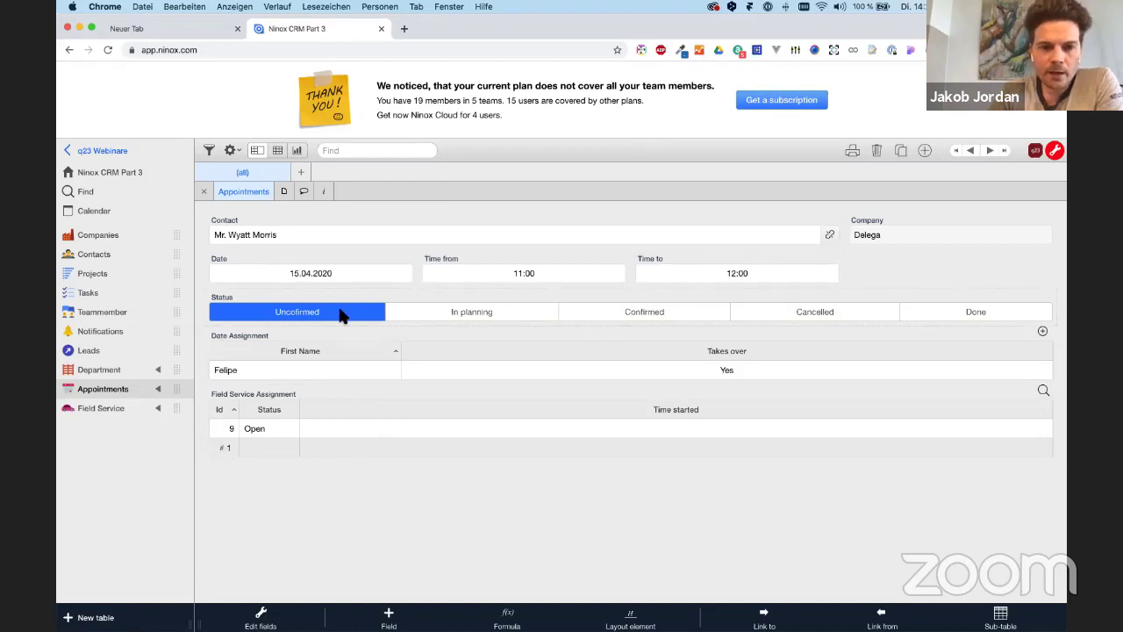
left_click(652, 315)
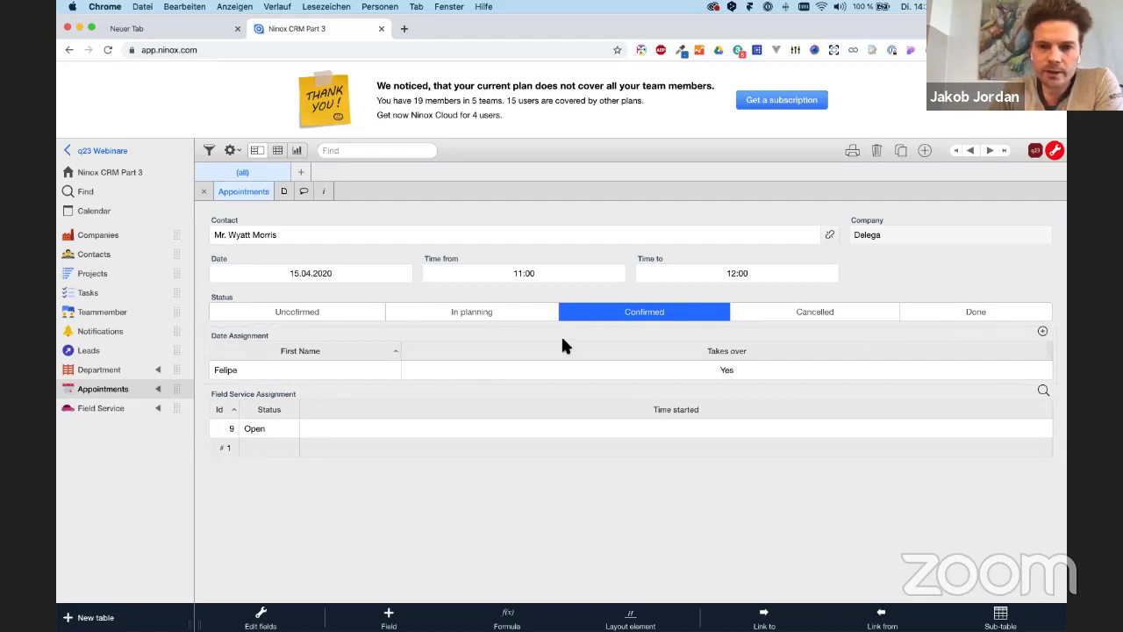
Examine the appointment's Date Assignment entry, including its linked team member record and the Takes over field, and return to the appointment.
left_click(253, 337)
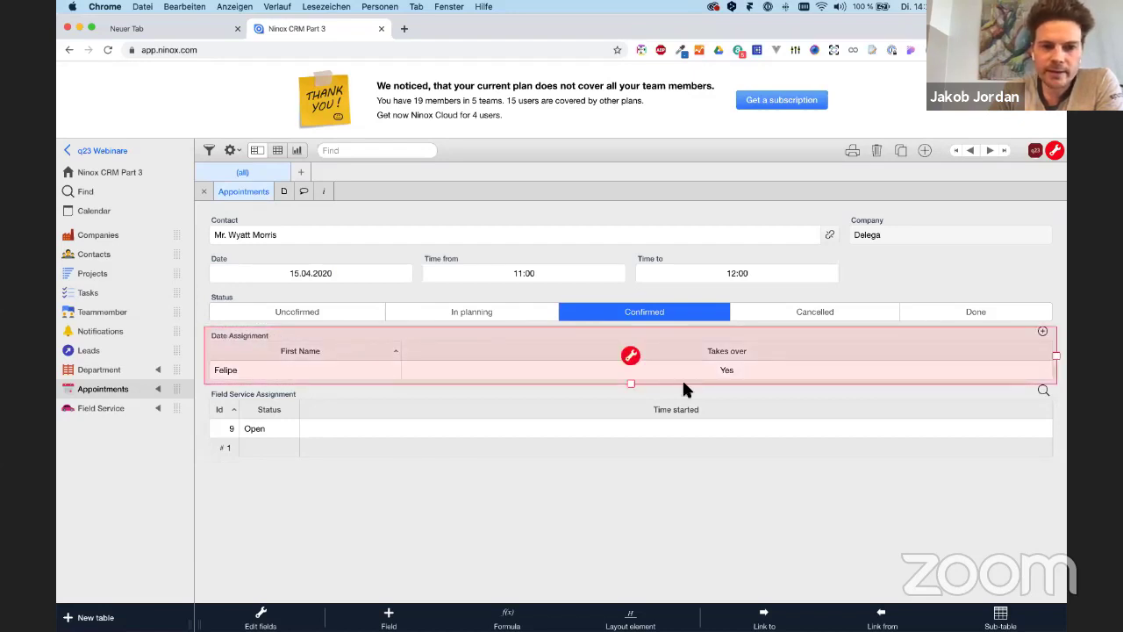
left_click(736, 474)
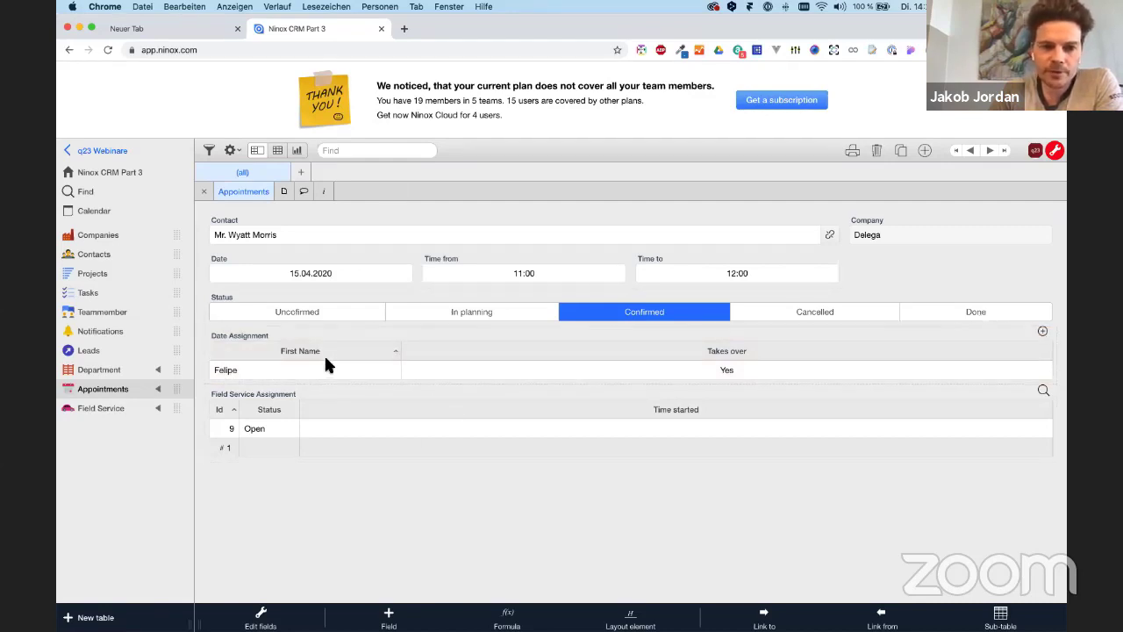
left_click(423, 368)
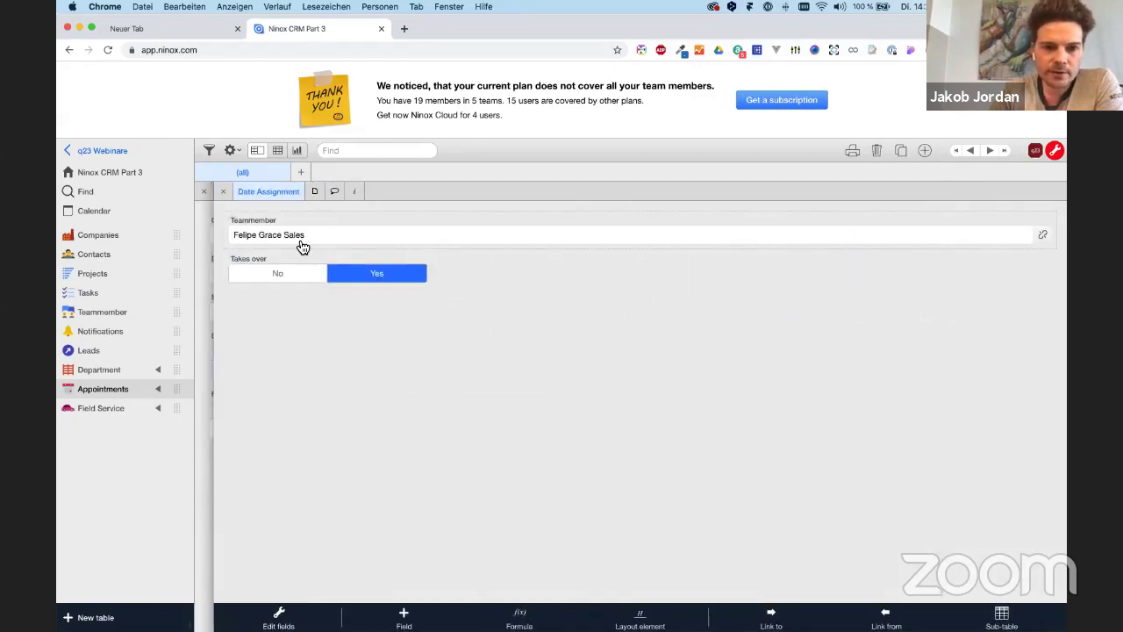
left_click(296, 234)
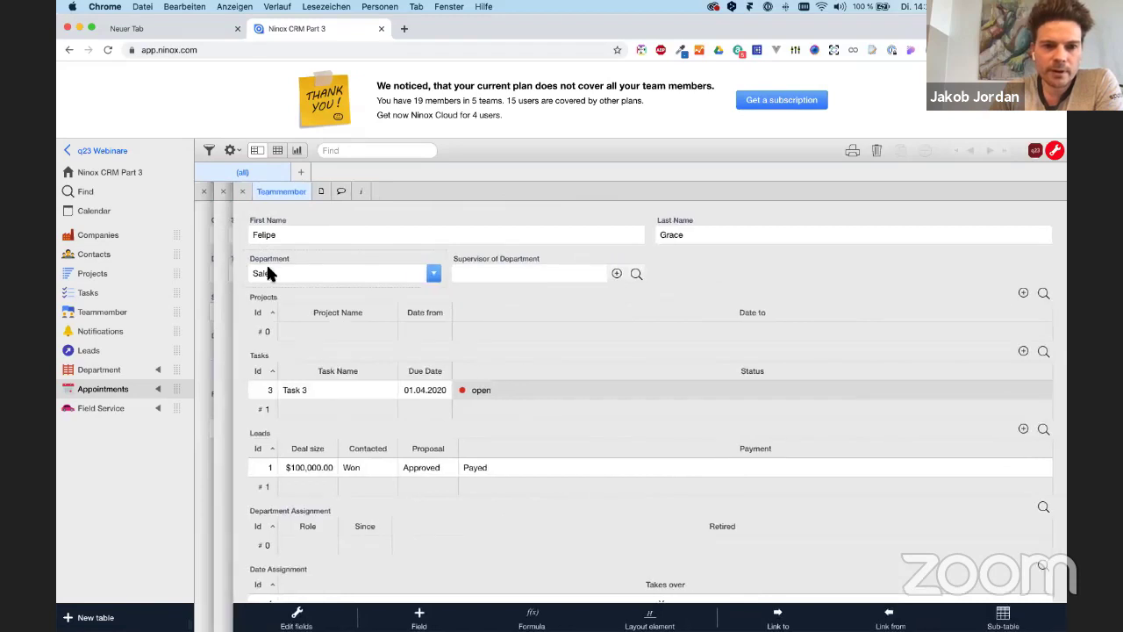
left_click(240, 190)
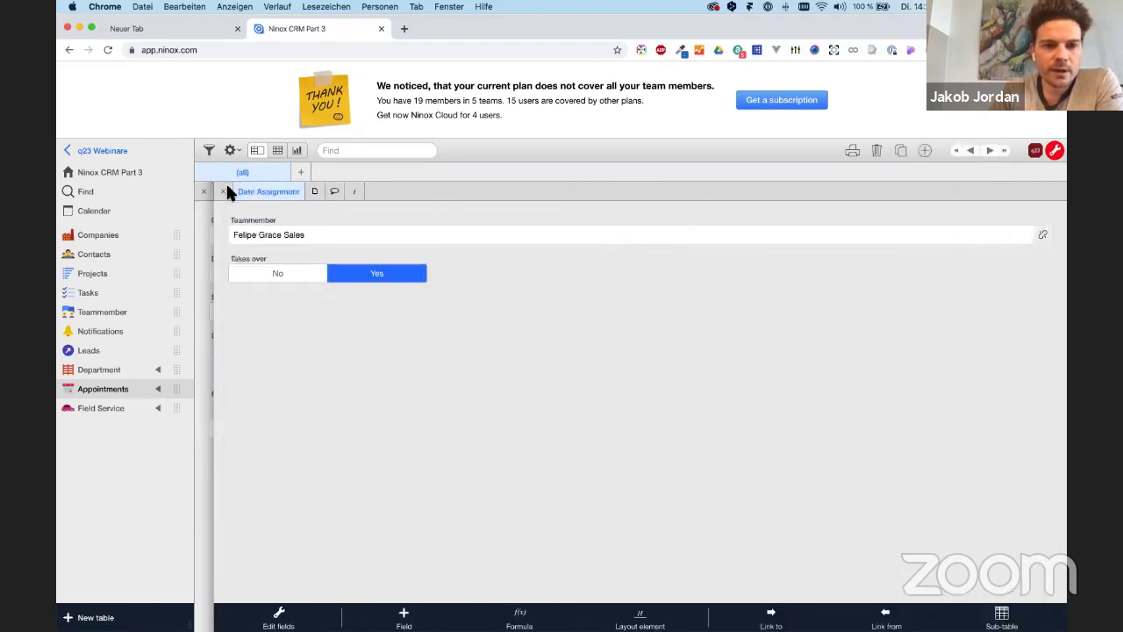
left_click(223, 190)
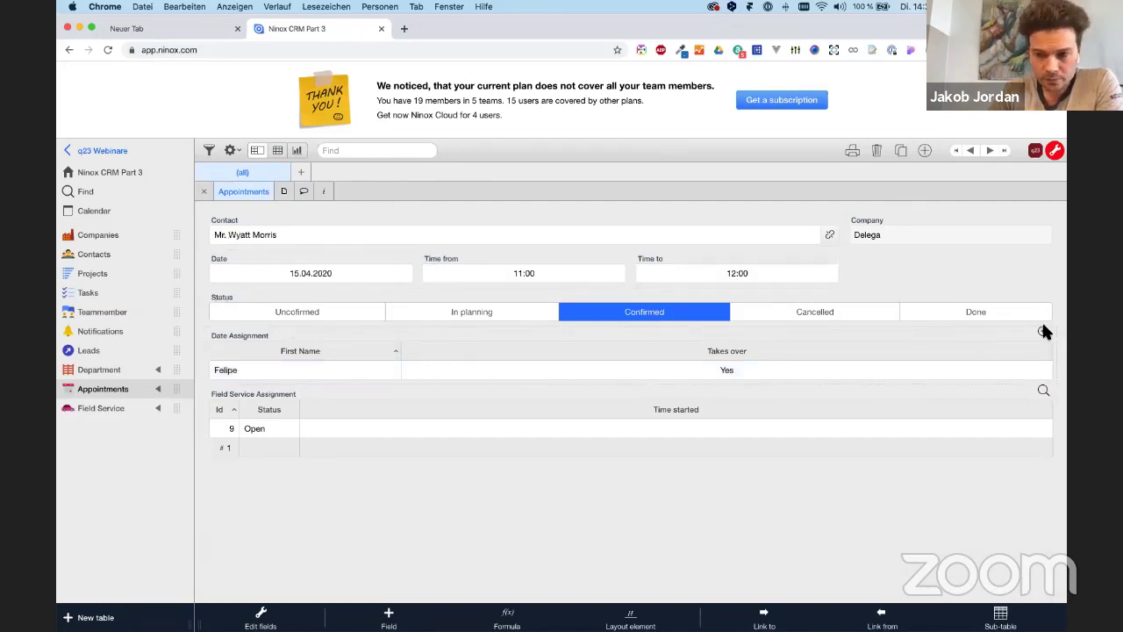
left_click(1003, 376)
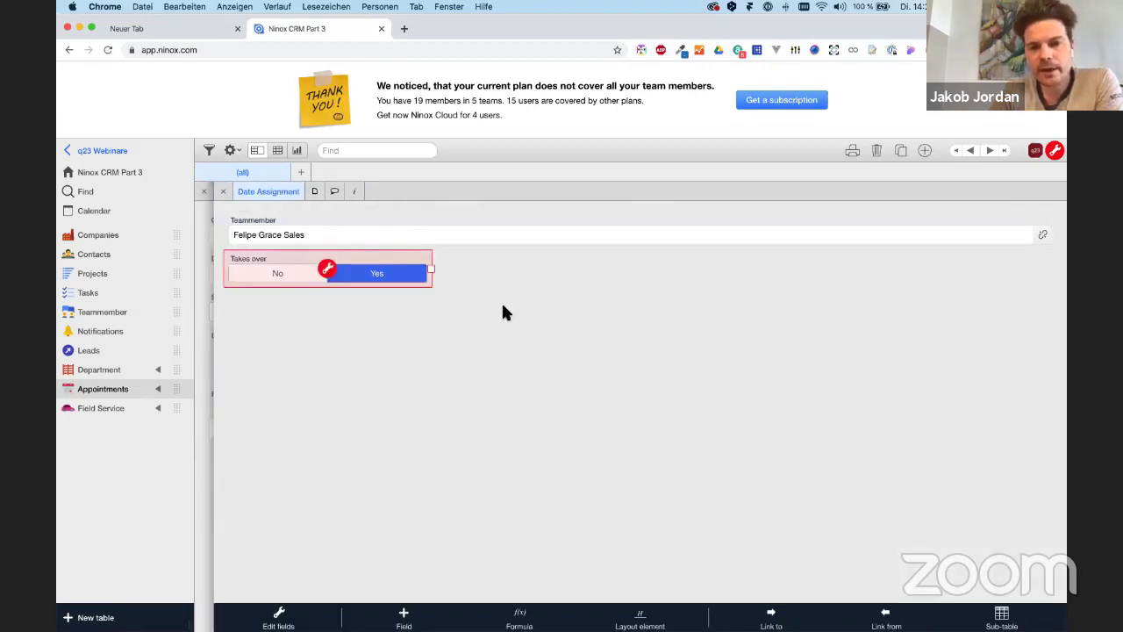
left_click(223, 191)
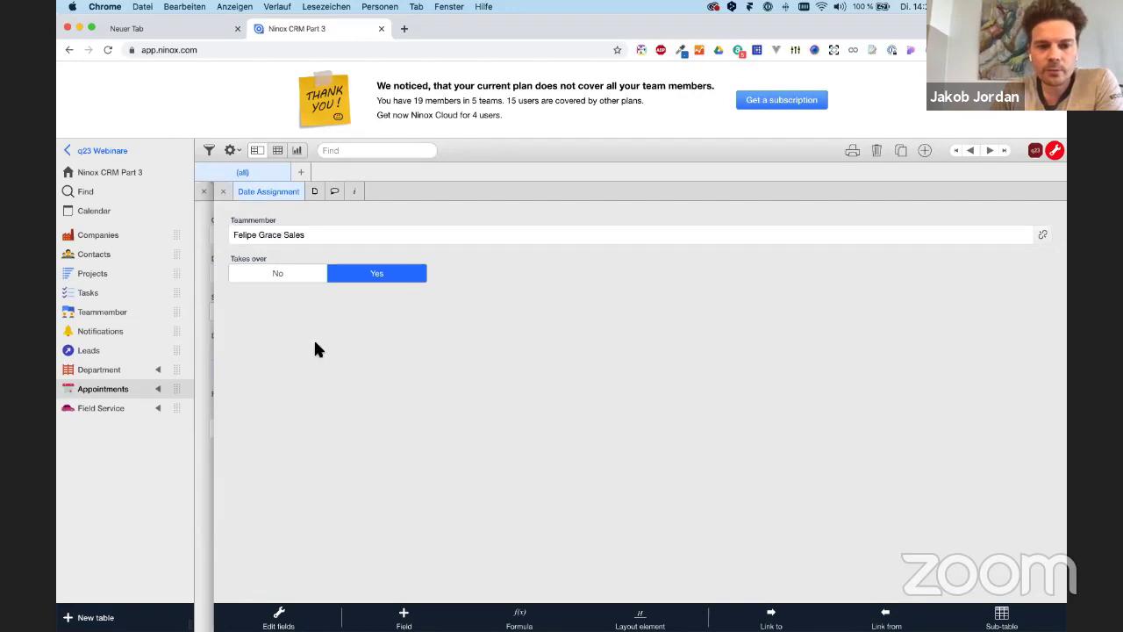
Delete the existing Date Assignment and Field Service Assignment records from the appointment.
right_click(325, 384)
left_click(369, 391)
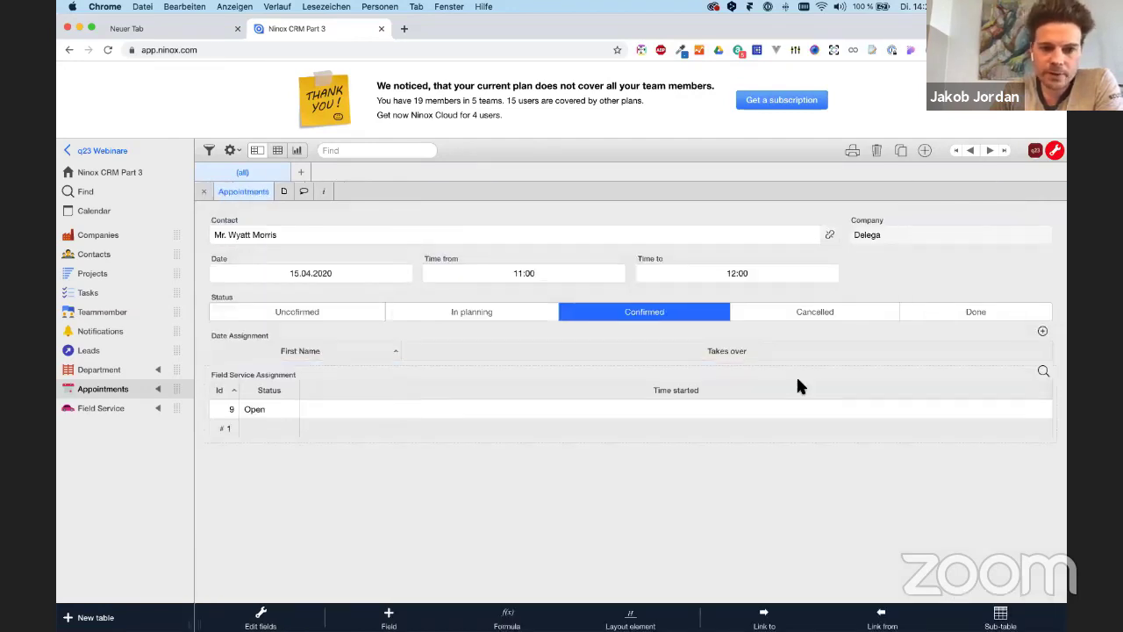
right_click(951, 414)
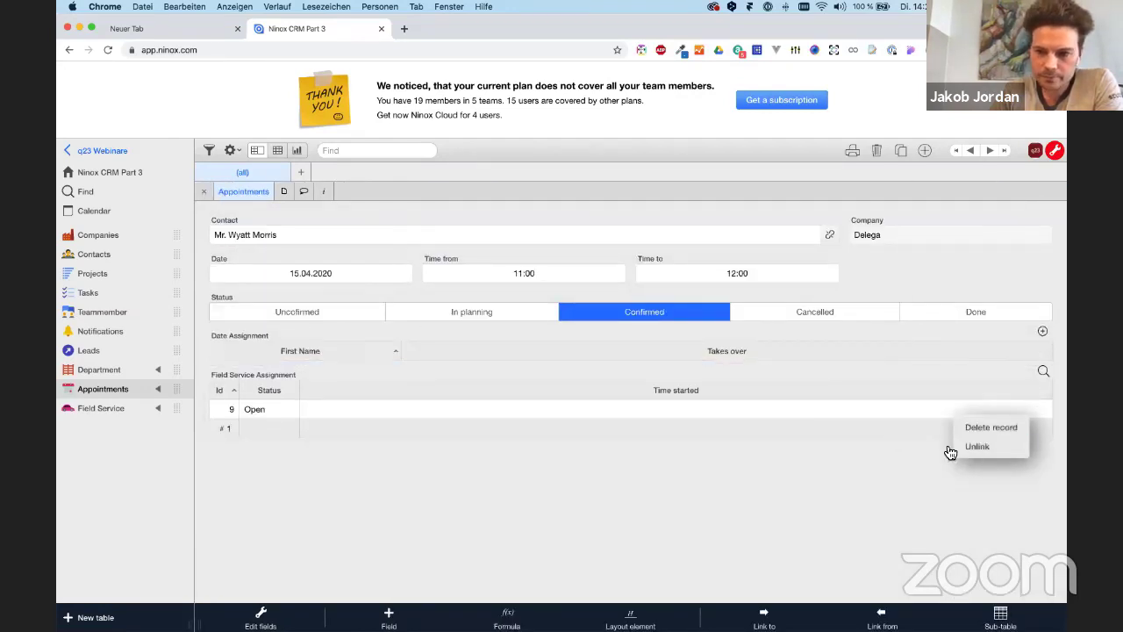
left_click(990, 427)
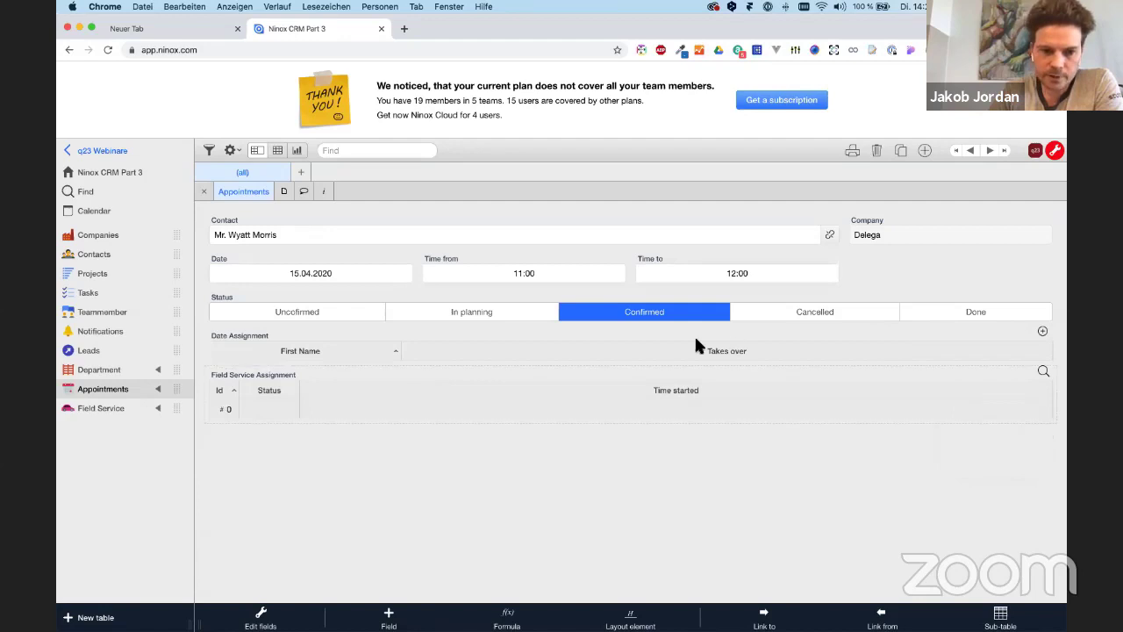
Create a new Date Assignment for the appointment and link the team member from the Sales department.
left_click(1043, 332)
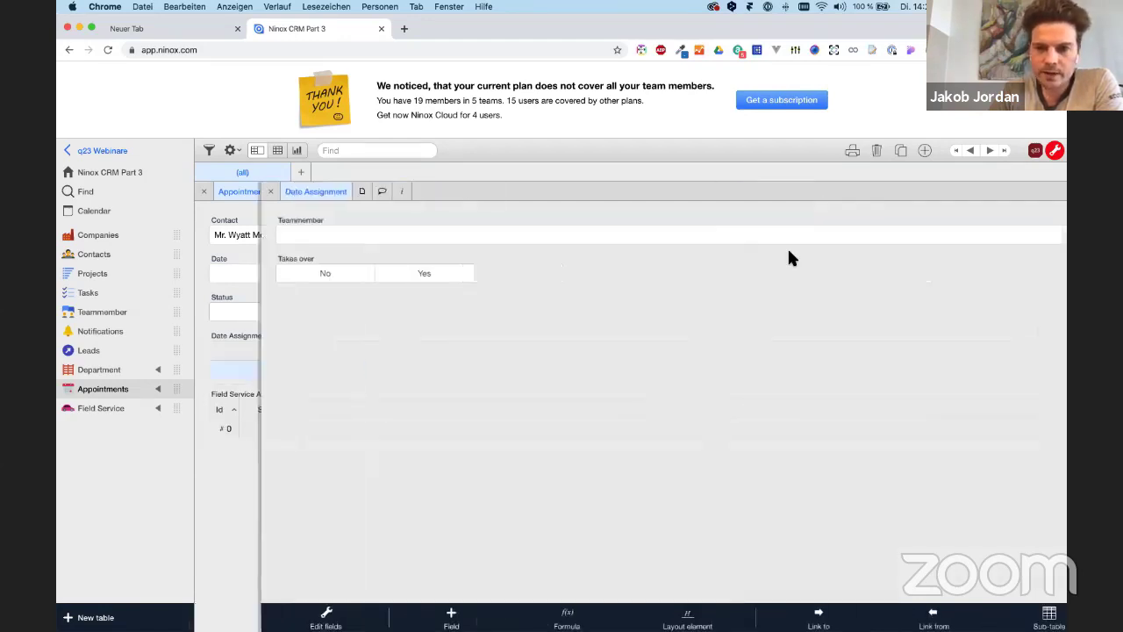
left_click(371, 230)
left_click(221, 203)
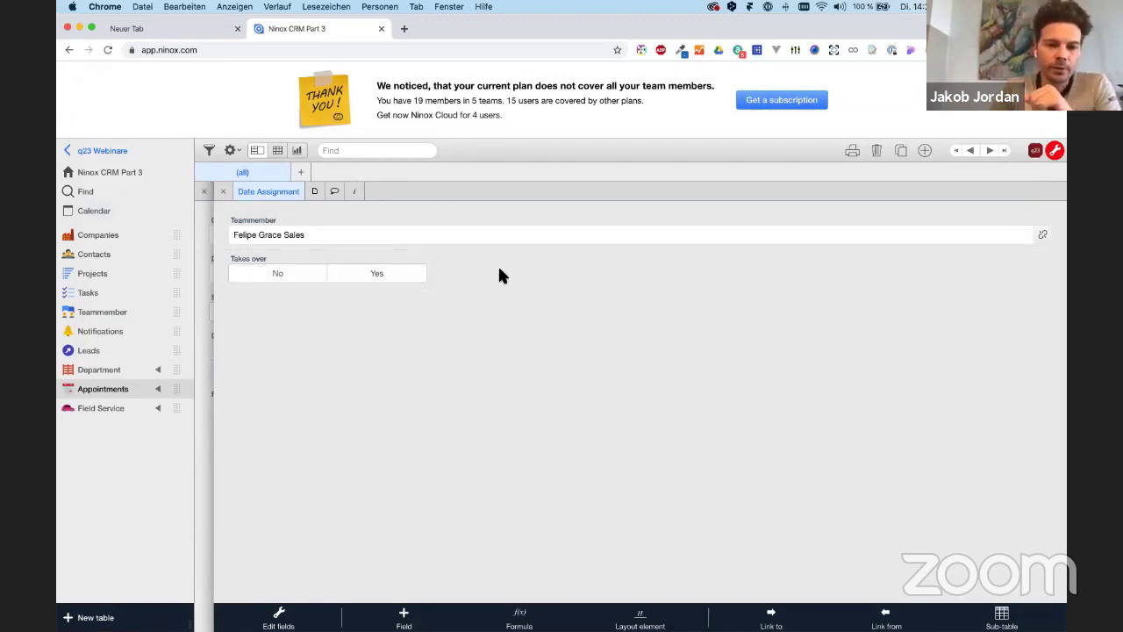
Add a button named "Send Assignment Request to Slack" beside the Takes over field in the Date Assignment form and widen it.
left_click(640, 618)
left_click_drag(687, 495, 511, 299)
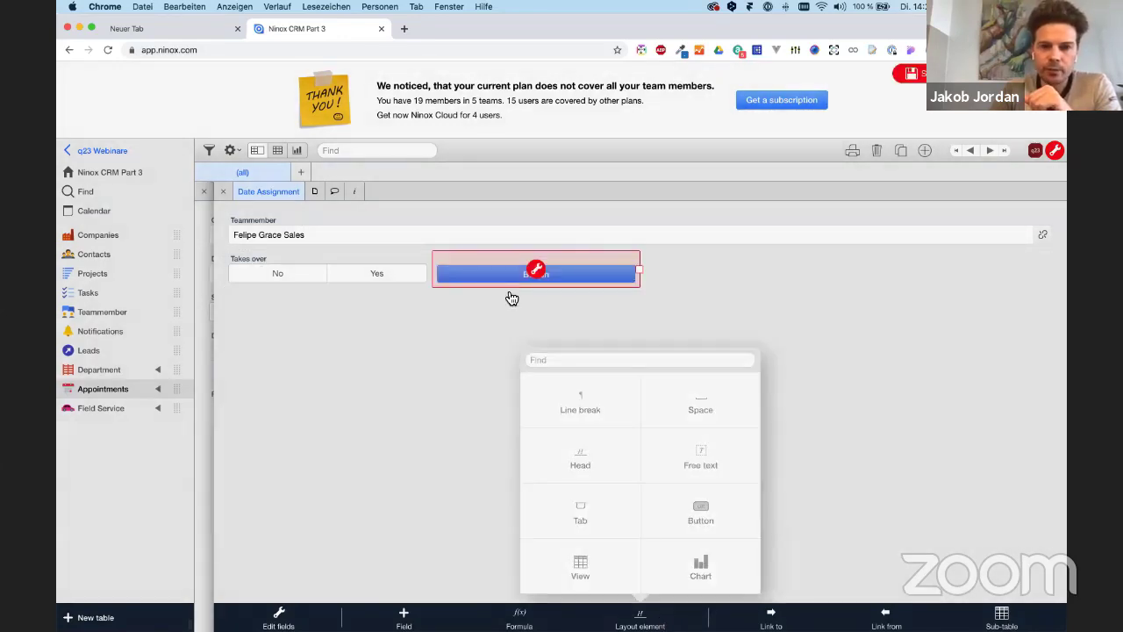
left_click(535, 267)
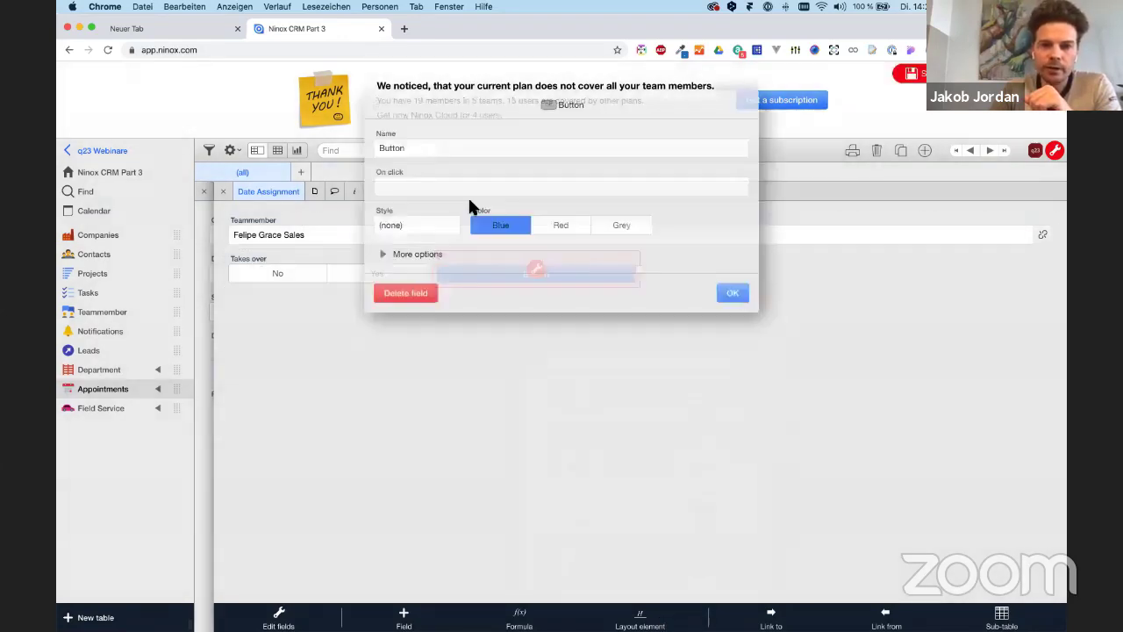
left_click(410, 147)
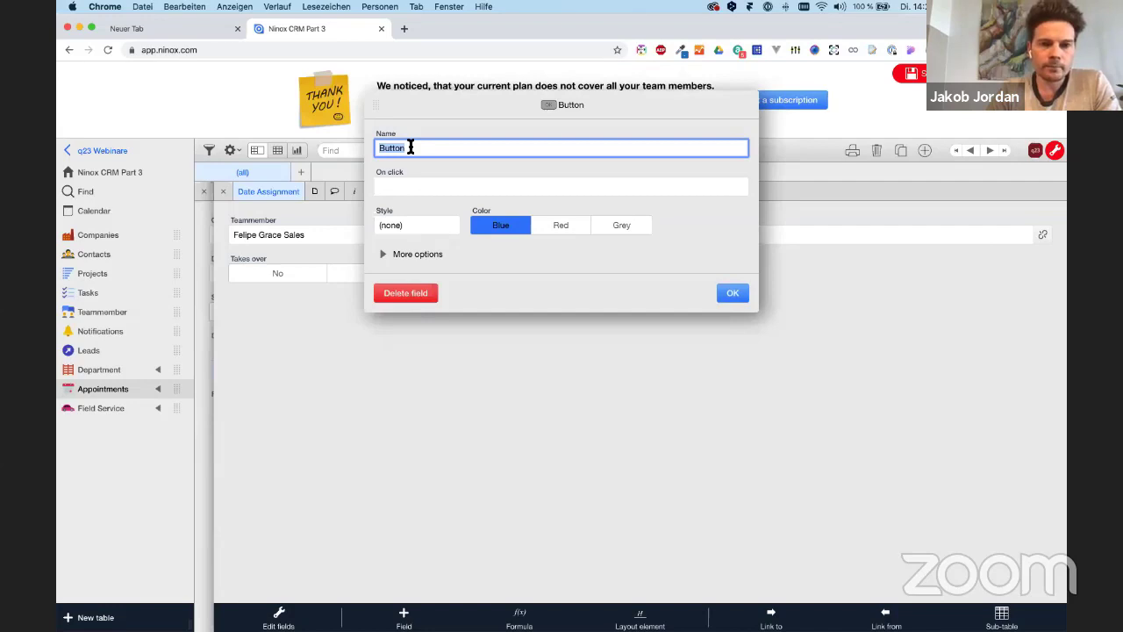
type("Send A")
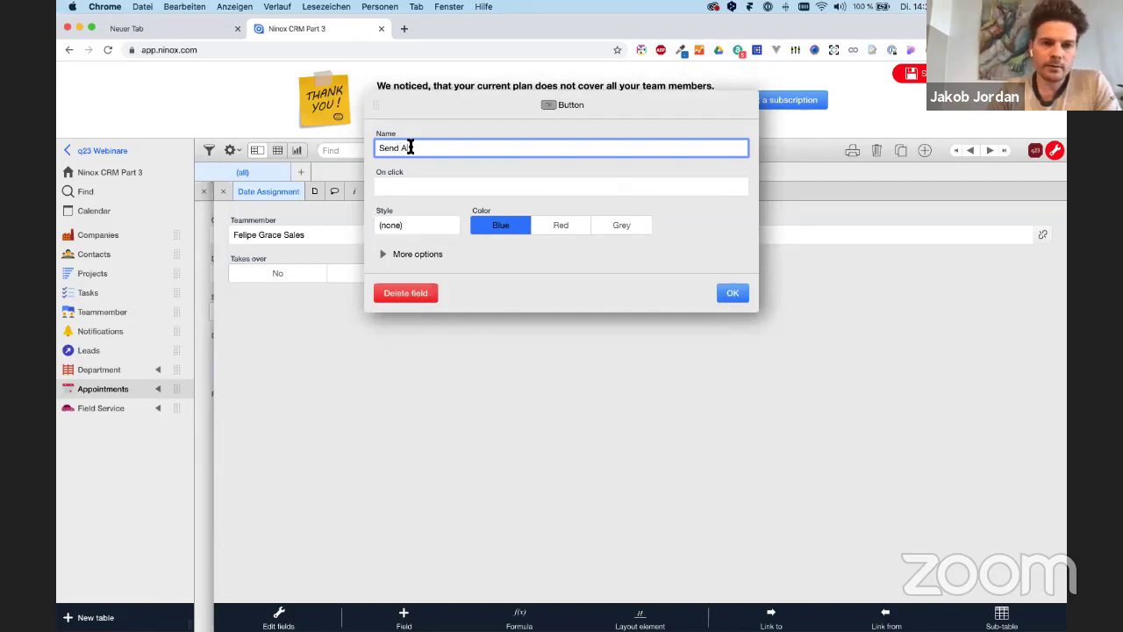
type("ssignment")
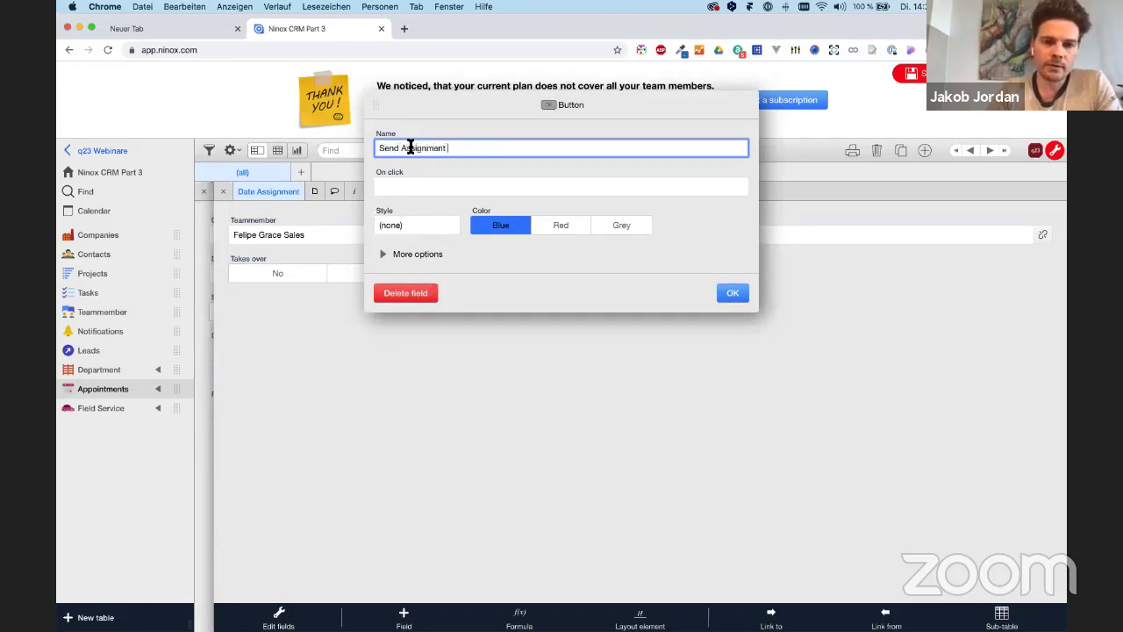
type(" Request to Sla")
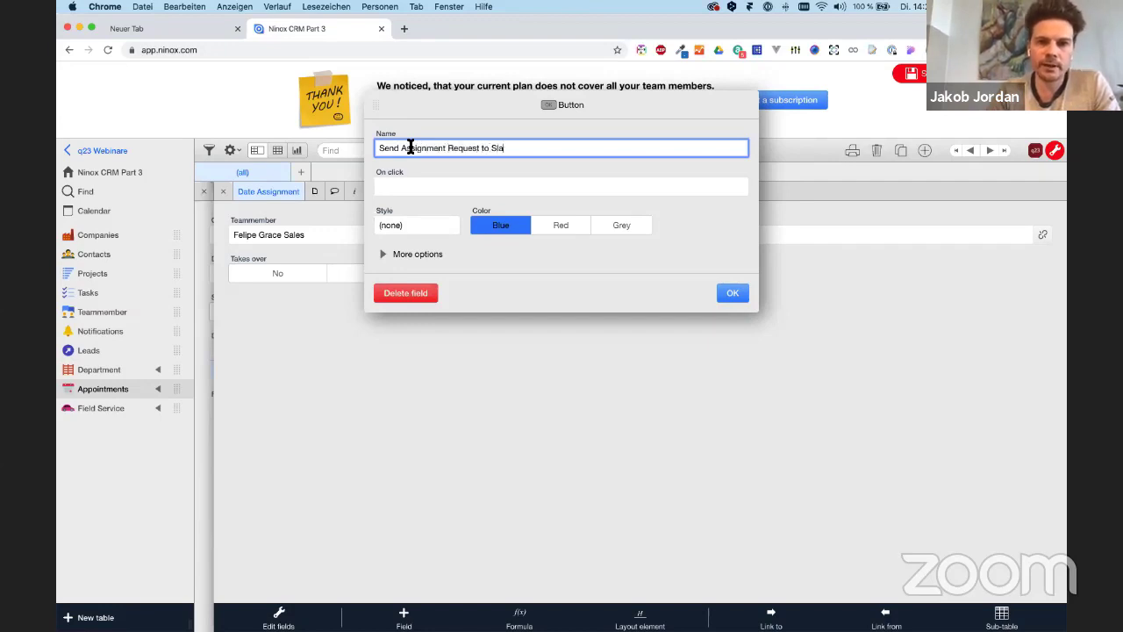
type("ck")
left_click(733, 292)
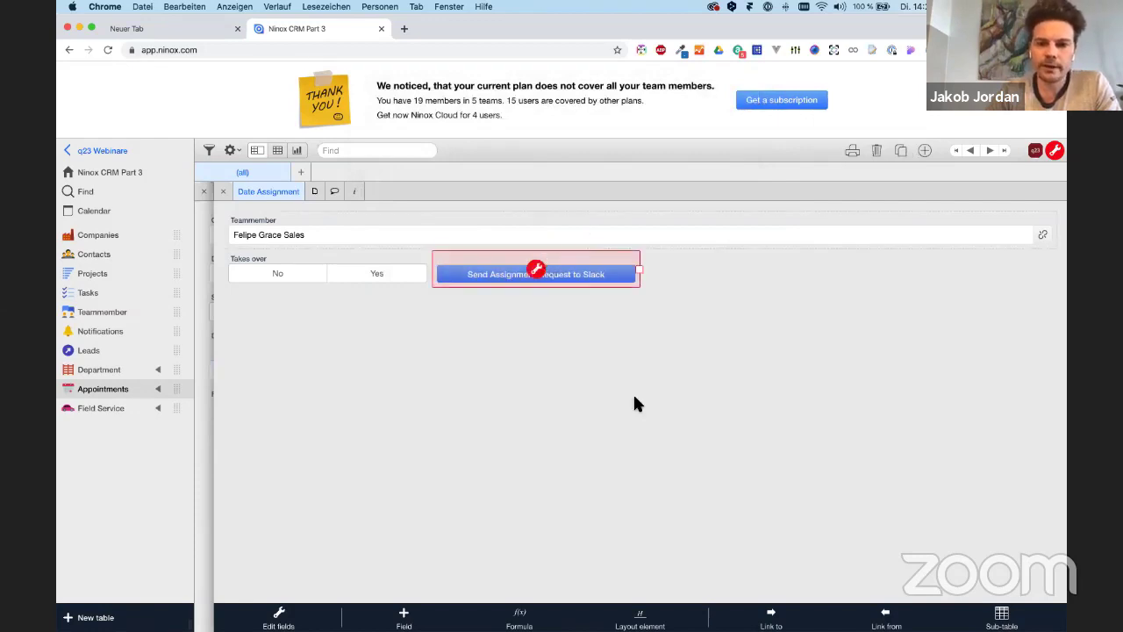
left_click_drag(644, 273, 693, 272)
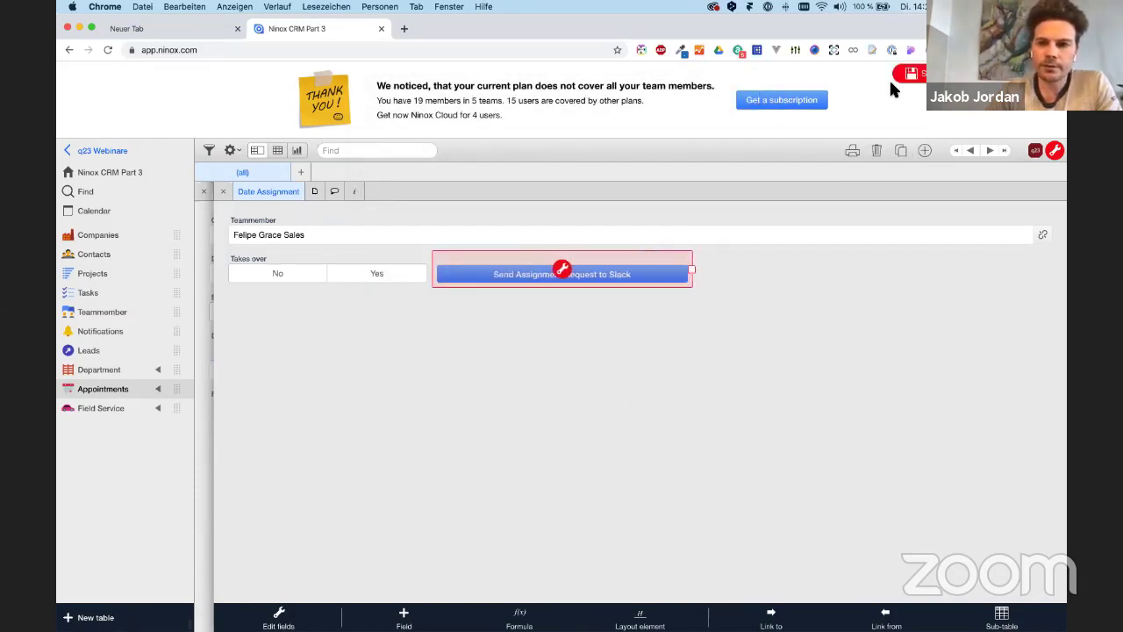
Set Takes over to Yes for the new Date Assignment and return to the appointment.
left_click(333, 272)
left_click(221, 190)
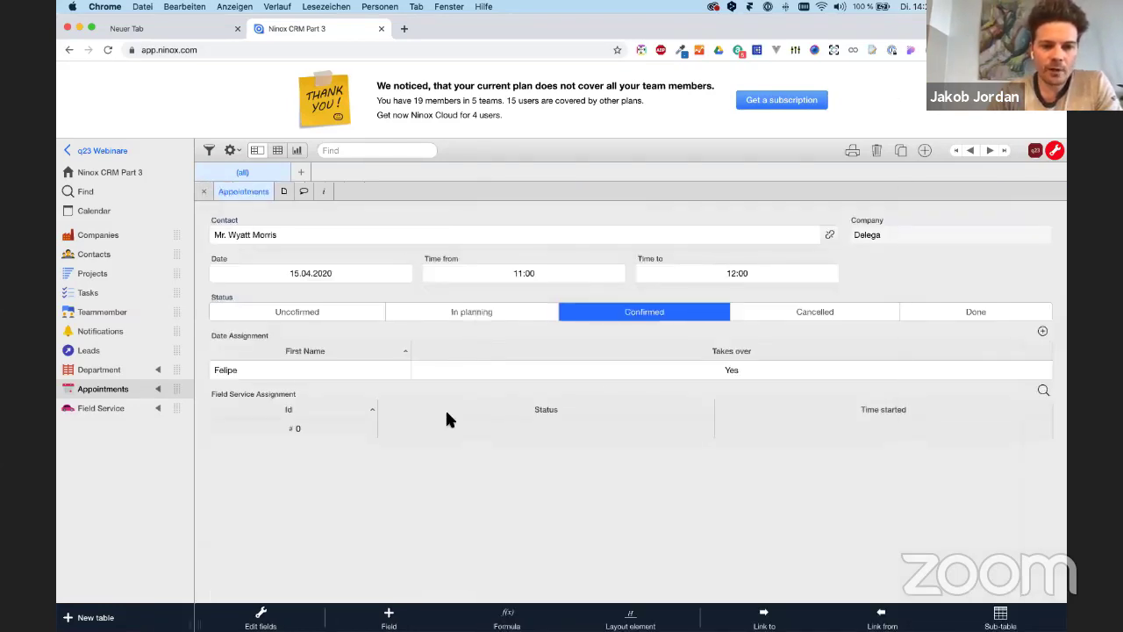
Create a new record in the Field Service table and link the Sales team member to it.
left_click(118, 407)
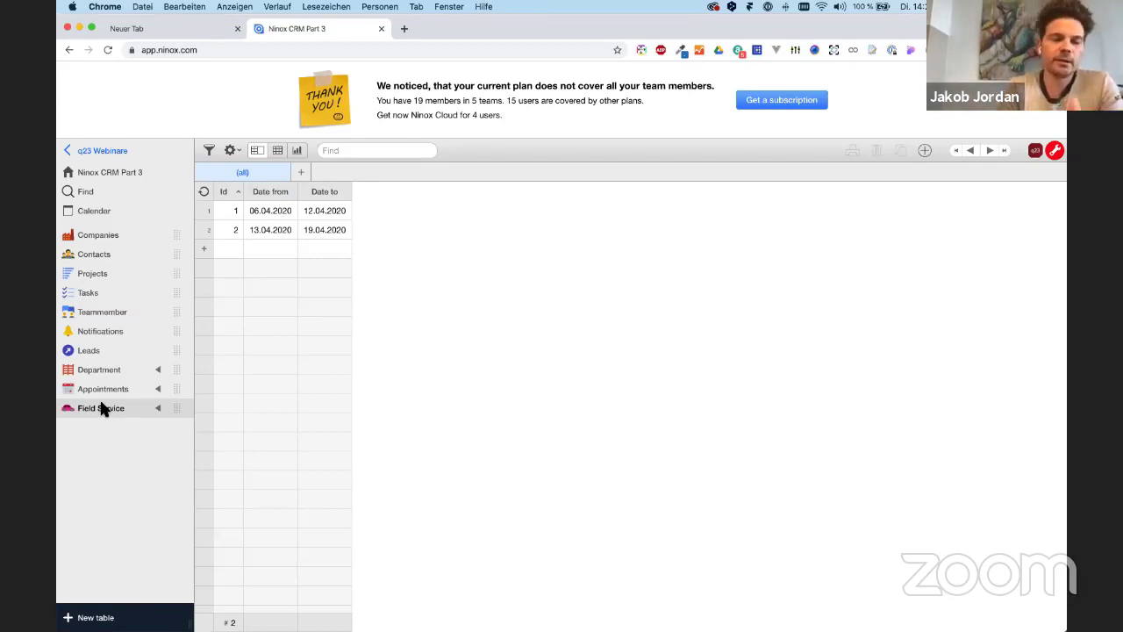
left_click(264, 247)
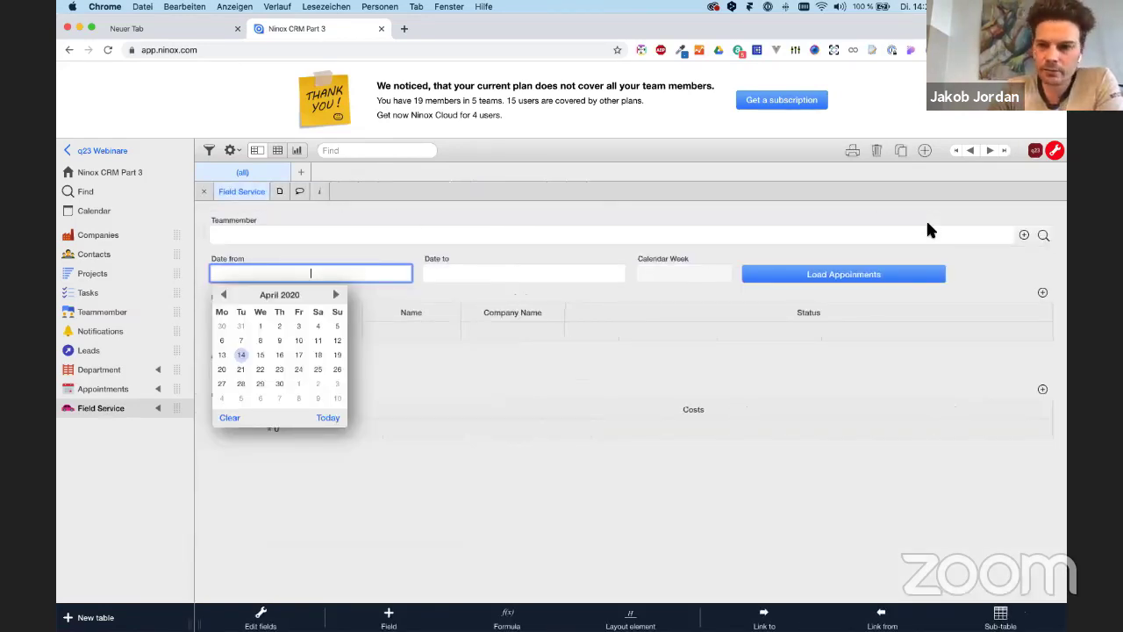
left_click(1043, 235)
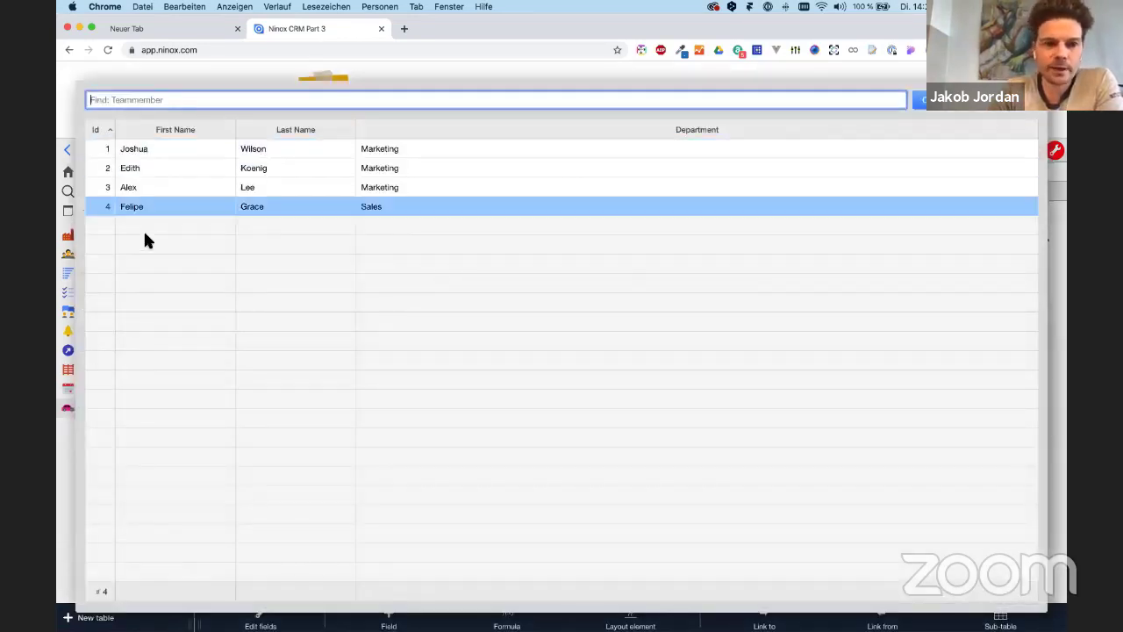
left_click(154, 209)
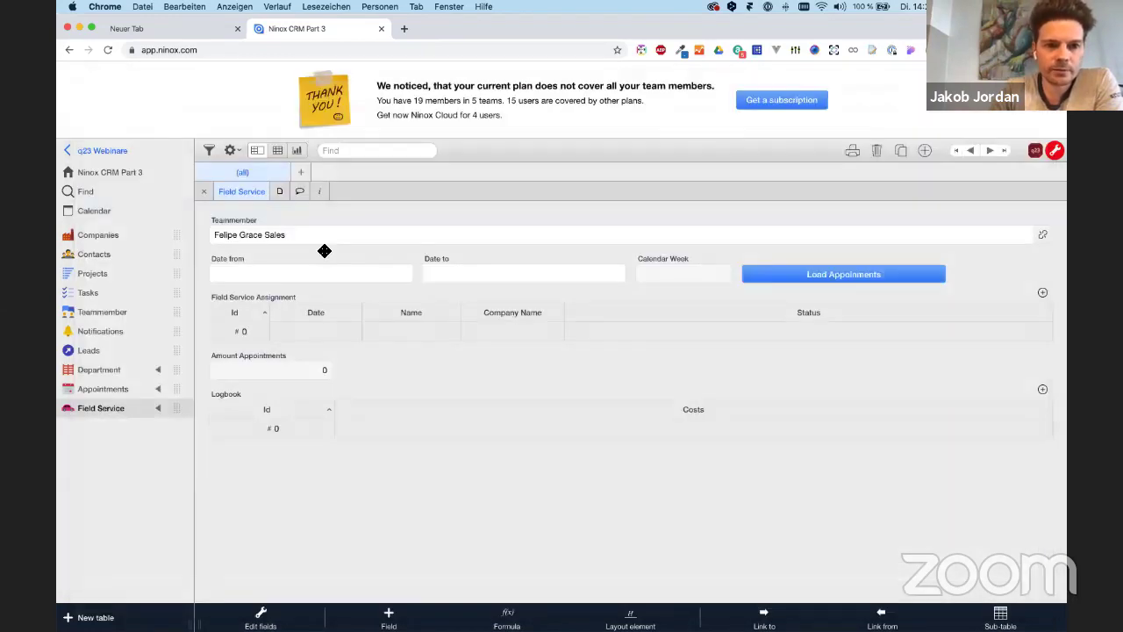
Set the Field Service record's Date from to 13.04.2020 and Date to to 17.04.2020.
left_click(294, 276)
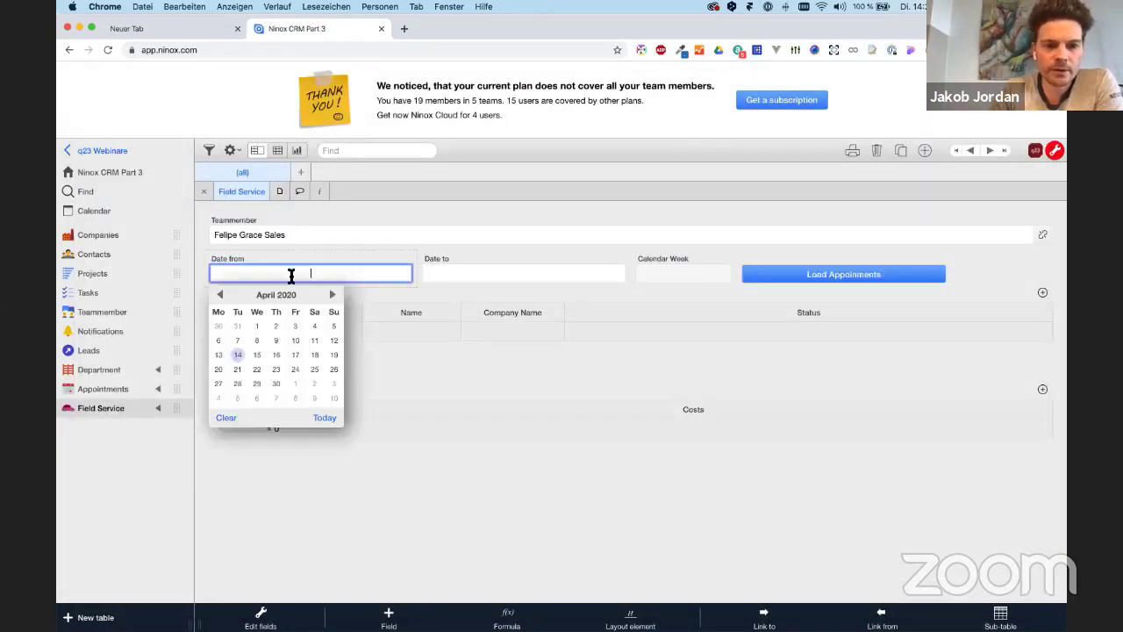
left_click(219, 354)
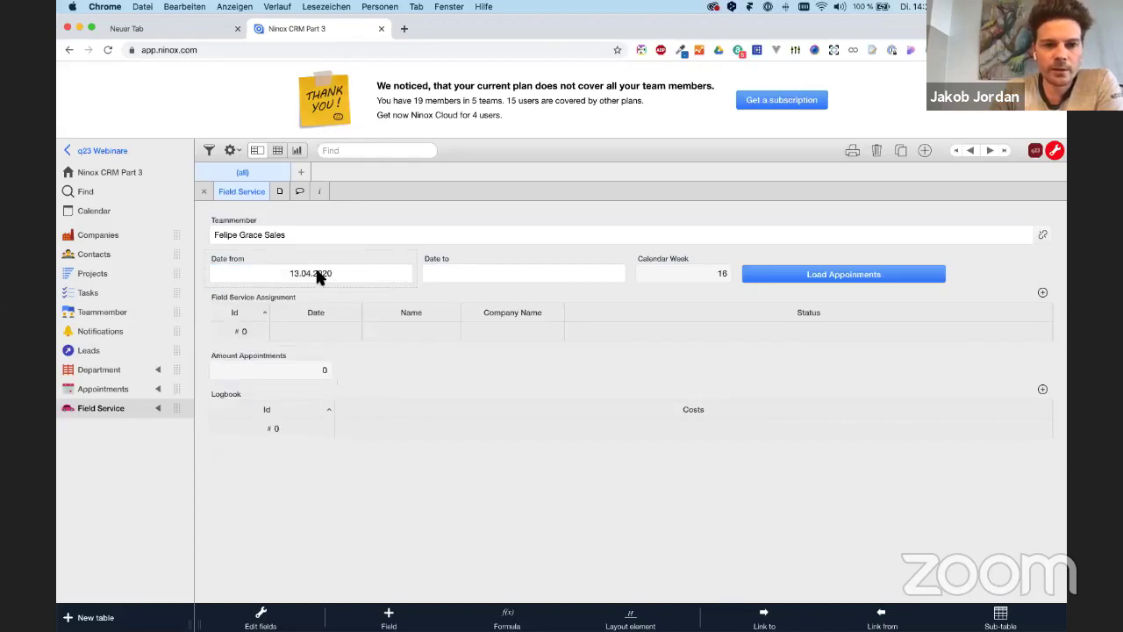
left_click(479, 277)
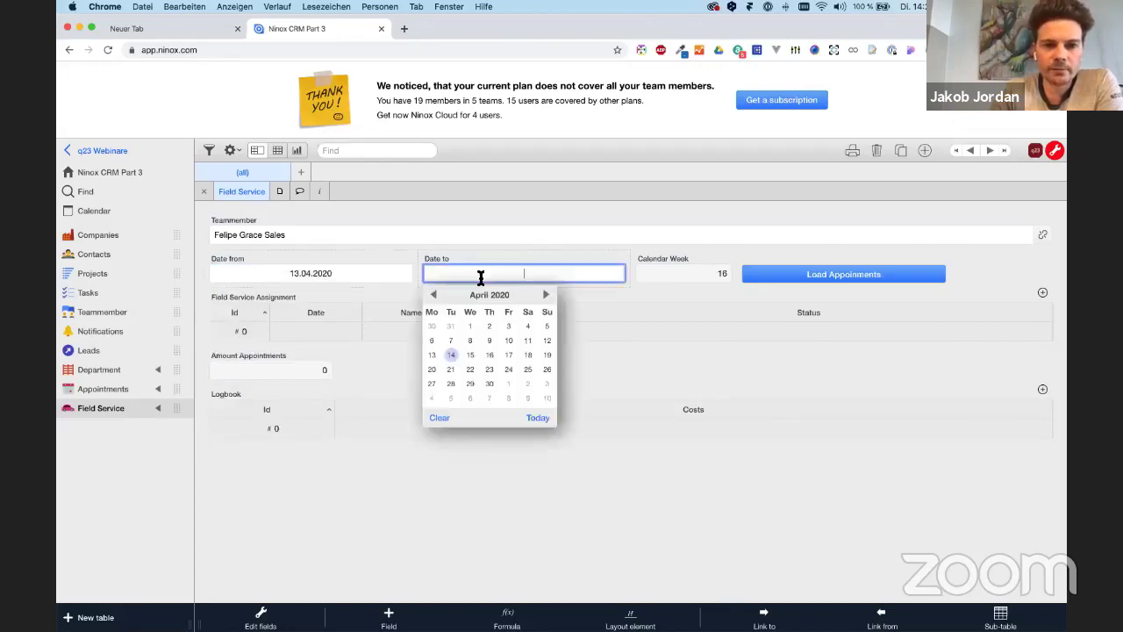
left_click(509, 355)
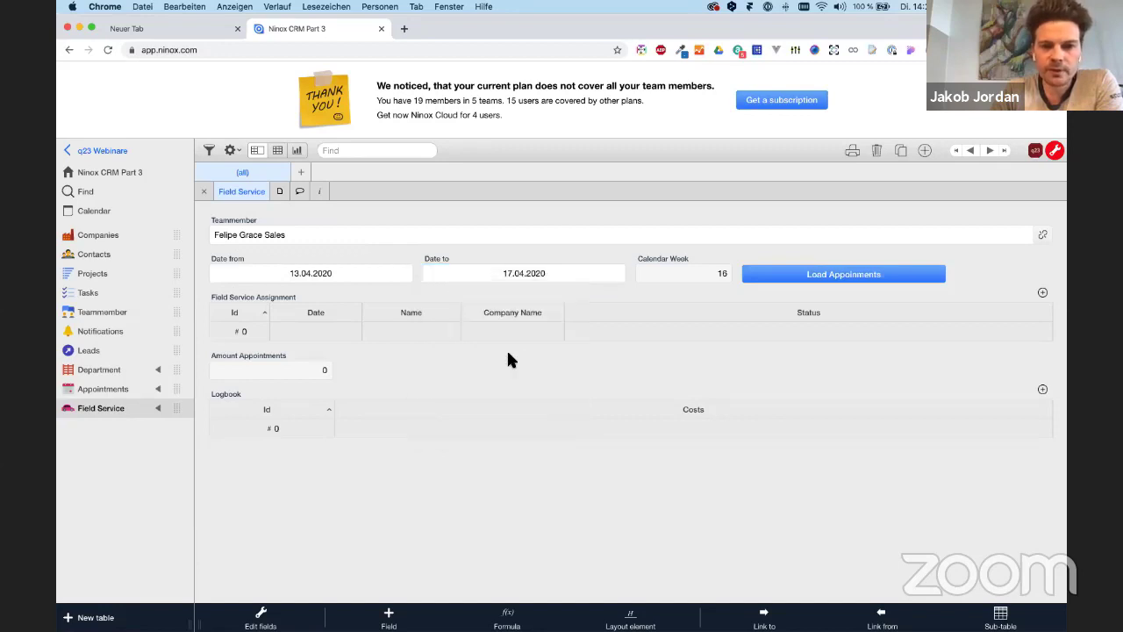
Open the Calendar Week field's formula in the text editor and examine its week function and Date from argument.
left_click(686, 262)
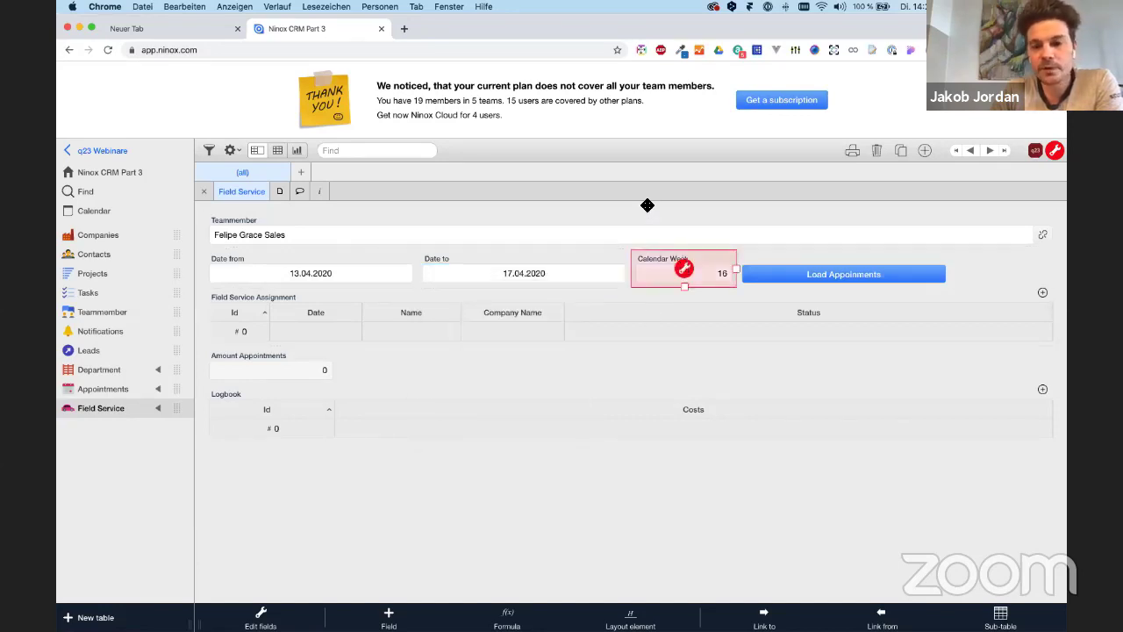
left_click(685, 269)
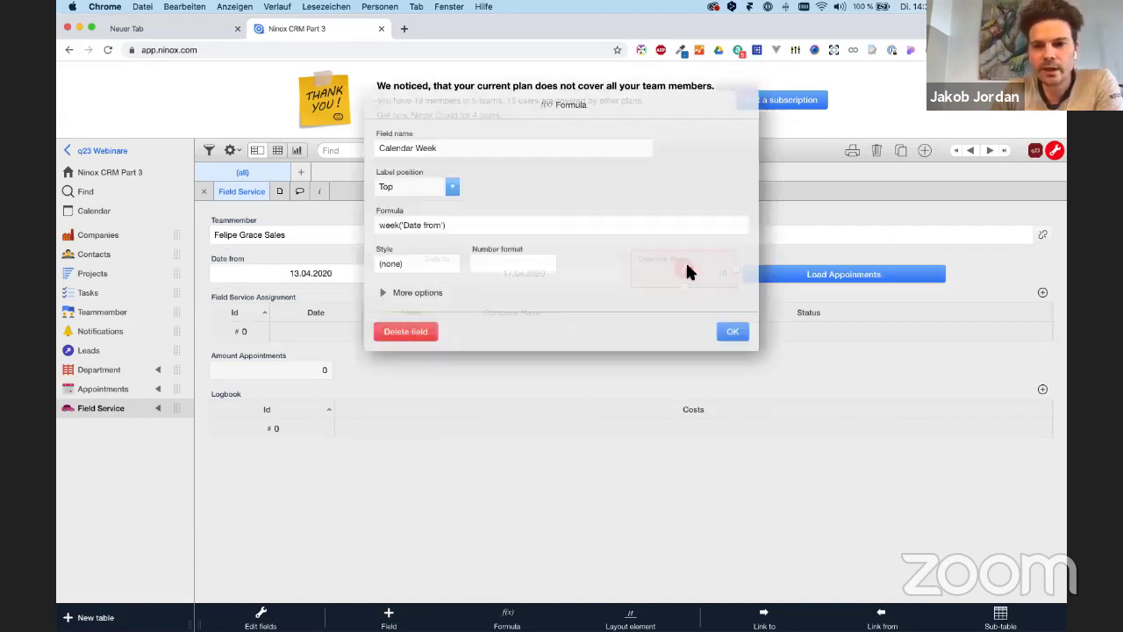
left_click(415, 224)
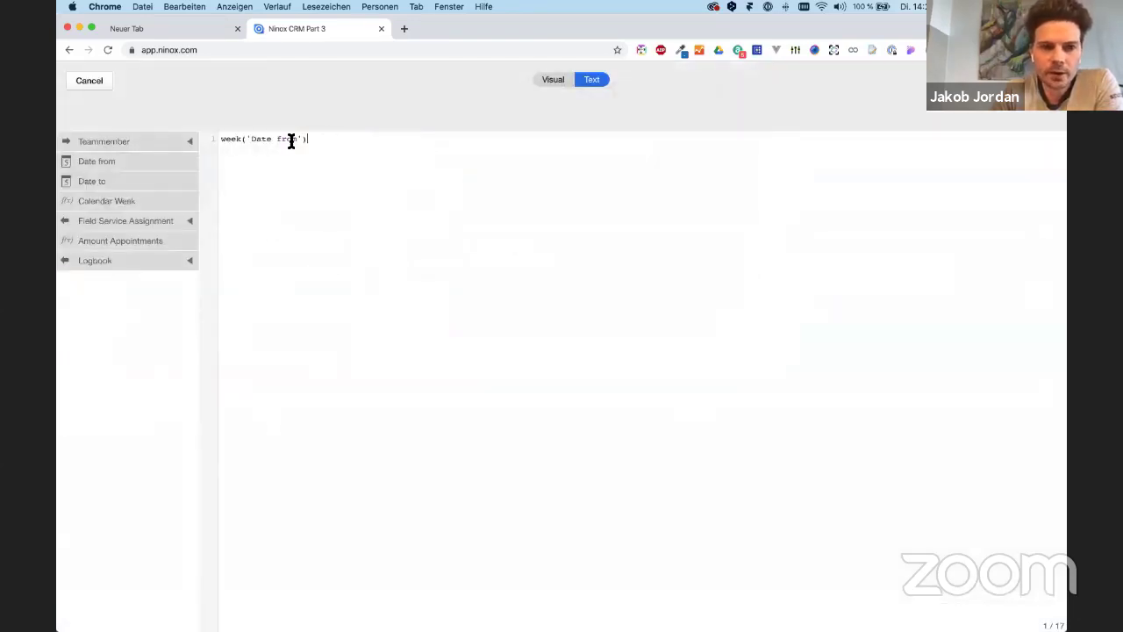
left_click_drag(309, 140, 180, 123)
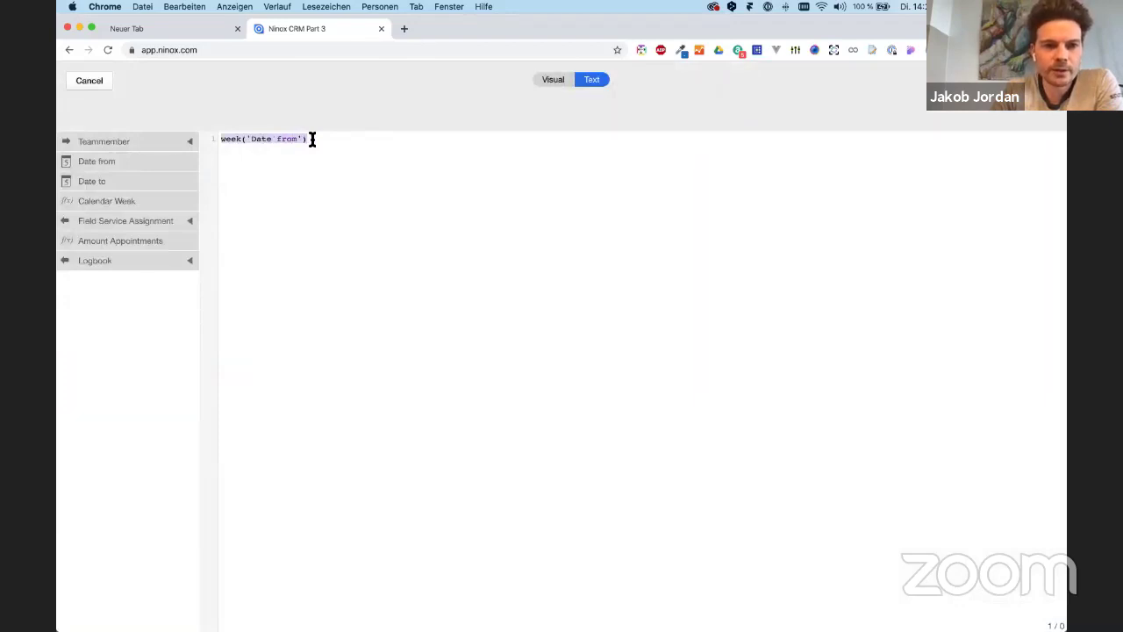
left_click(253, 138)
left_click(241, 139)
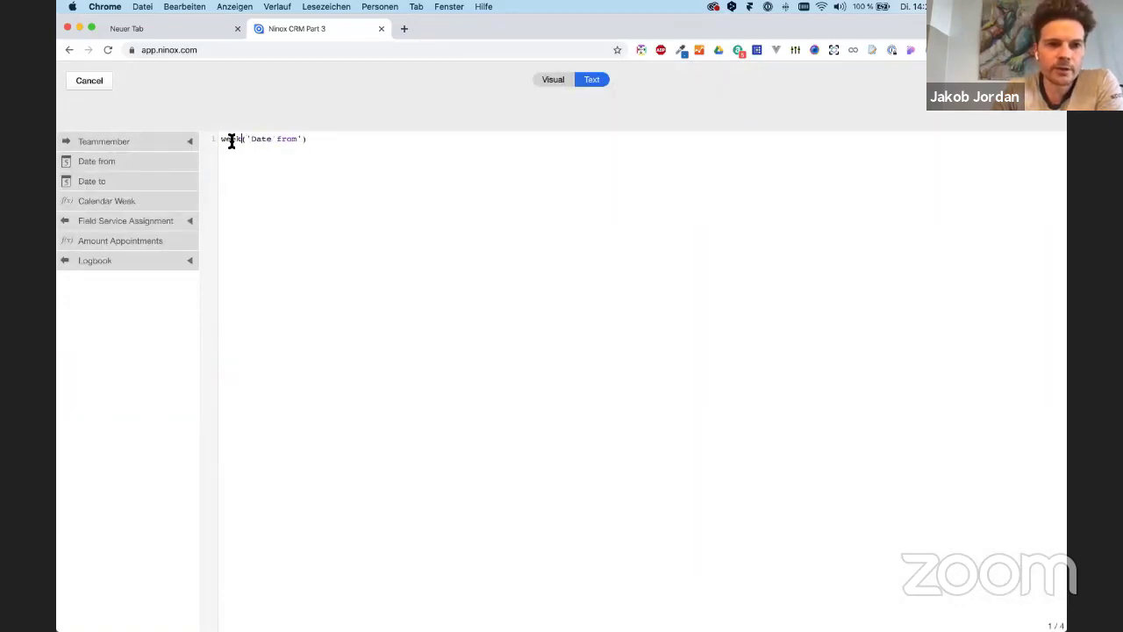
left_click_drag(214, 140, 245, 140)
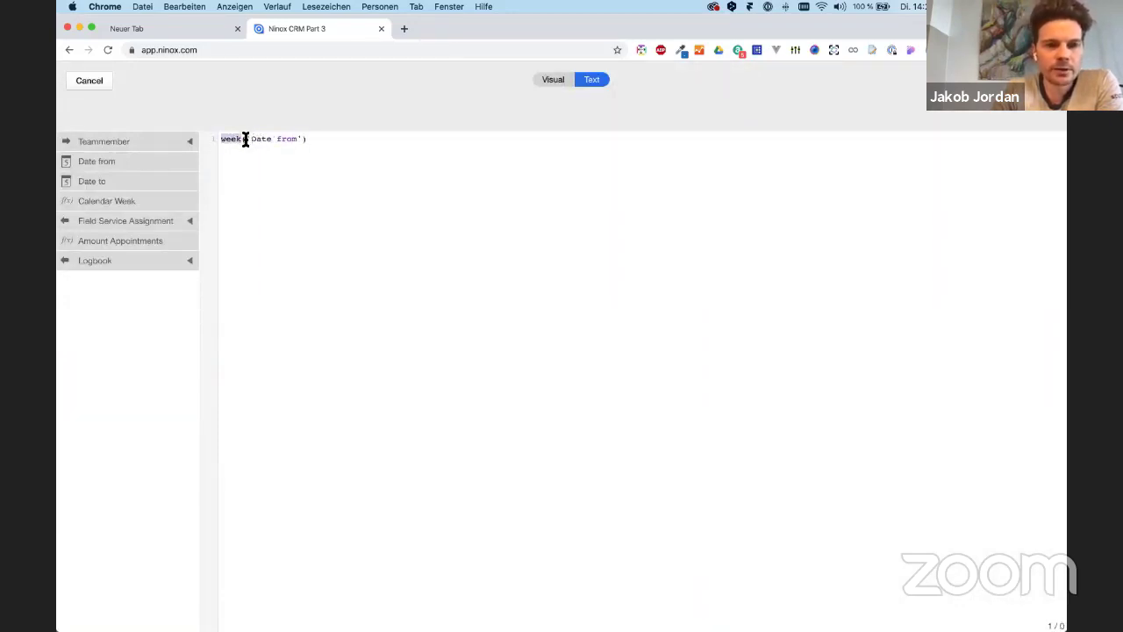
Open the Ninox manual's reference of NX scripting functions in a new browser tab and search it for "week".
key("super+t")
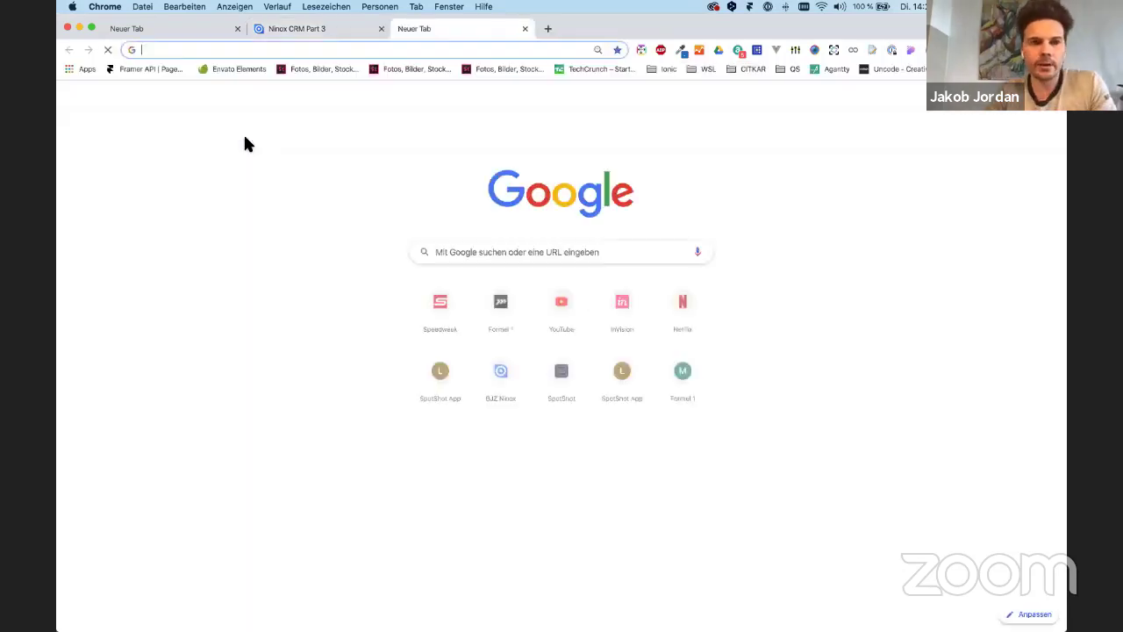
type("manu")
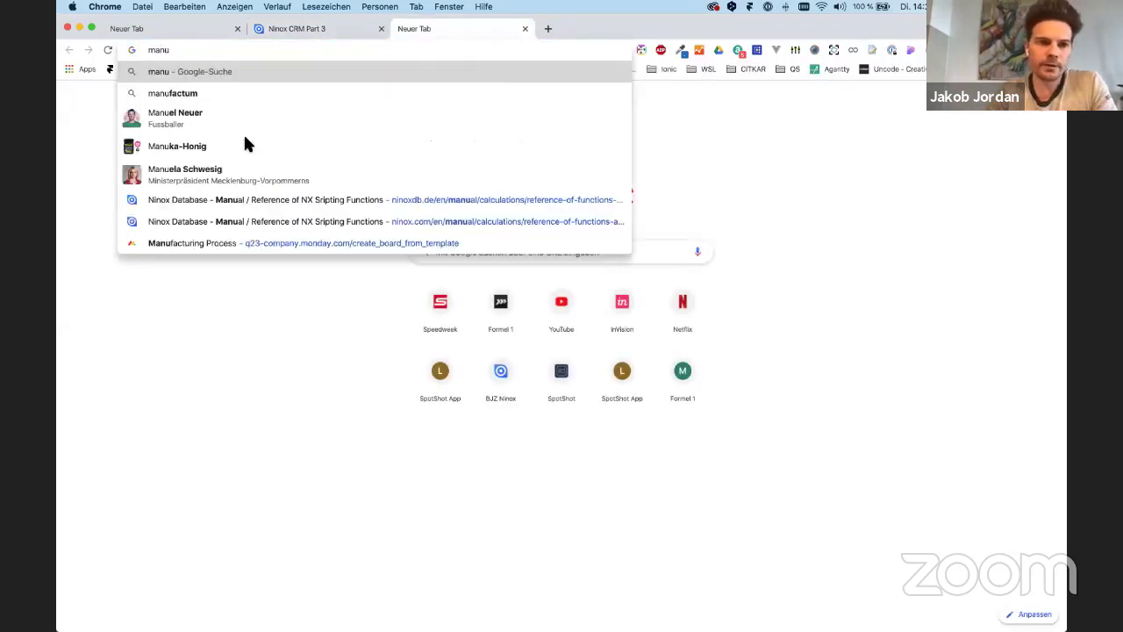
left_click(237, 197)
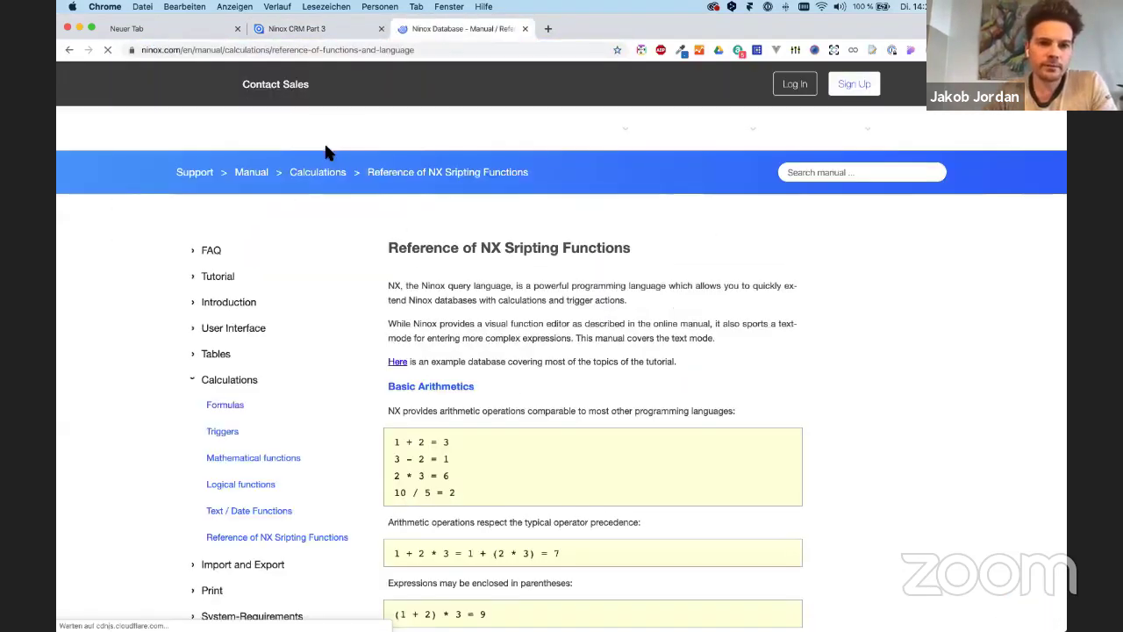
scroll(472, 422, "down", 5)
key("super+f")
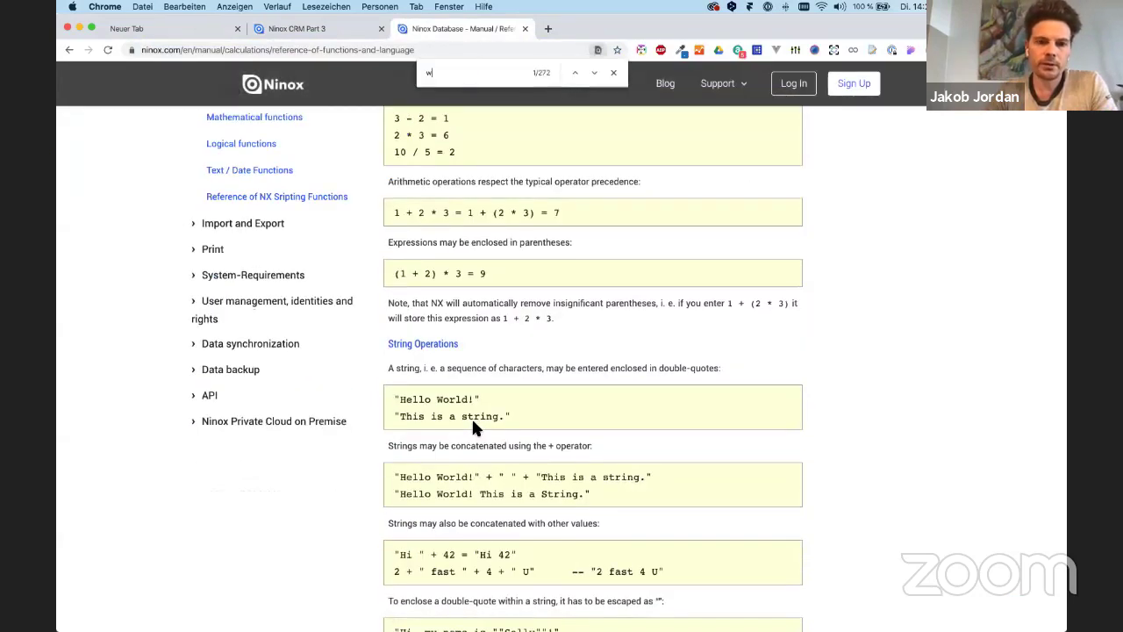
type("week")
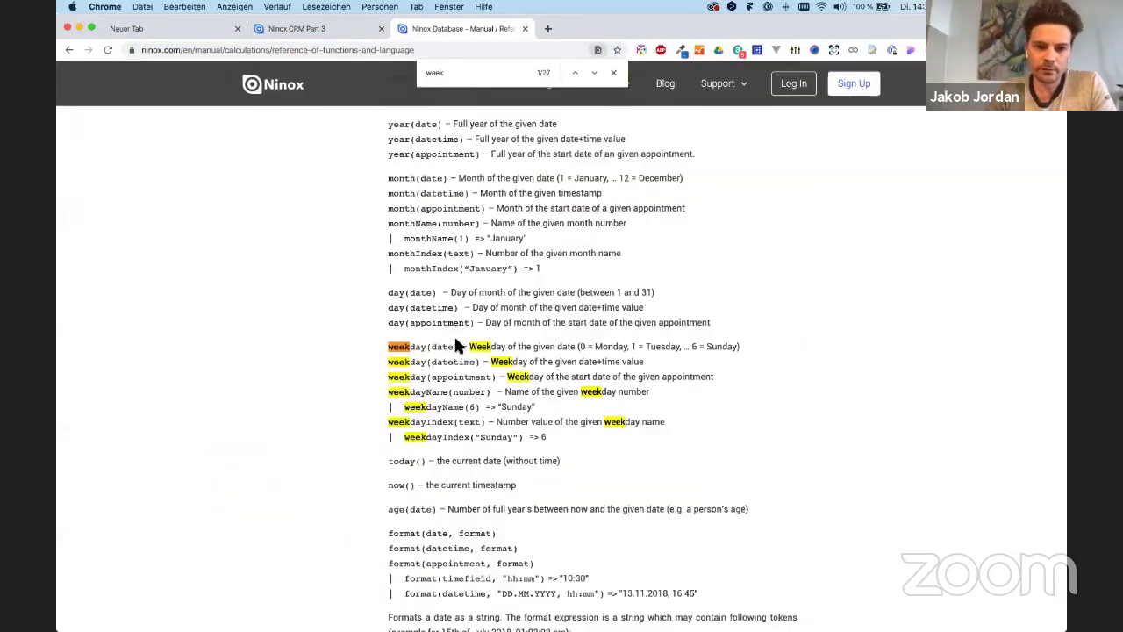
scroll(477, 341, "down", 3)
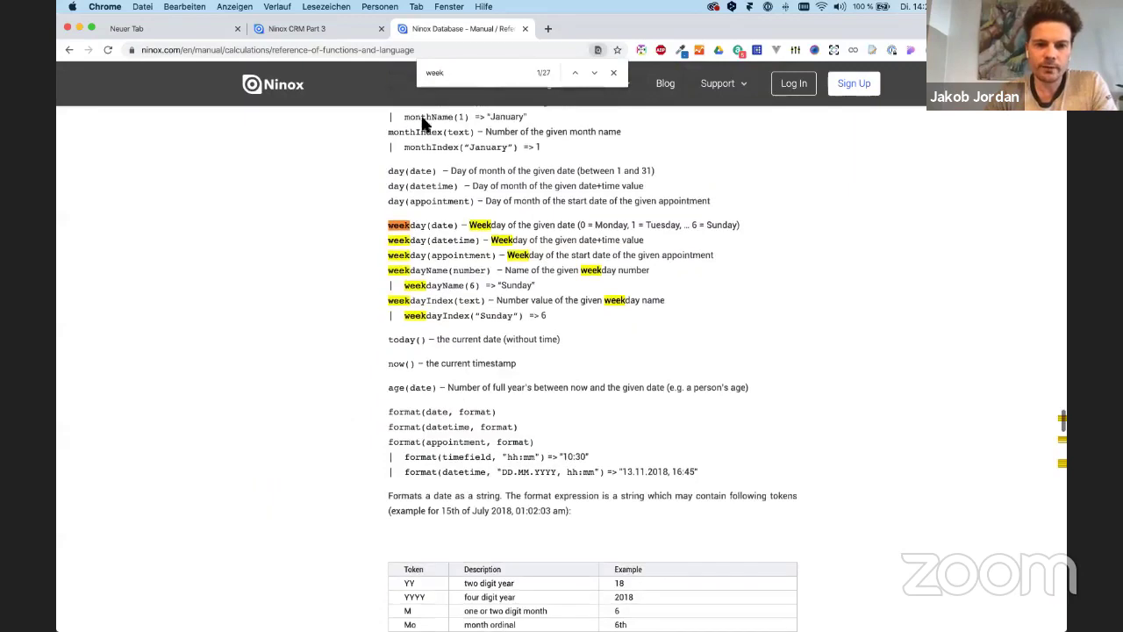
left_click_drag(495, 274, 517, 161)
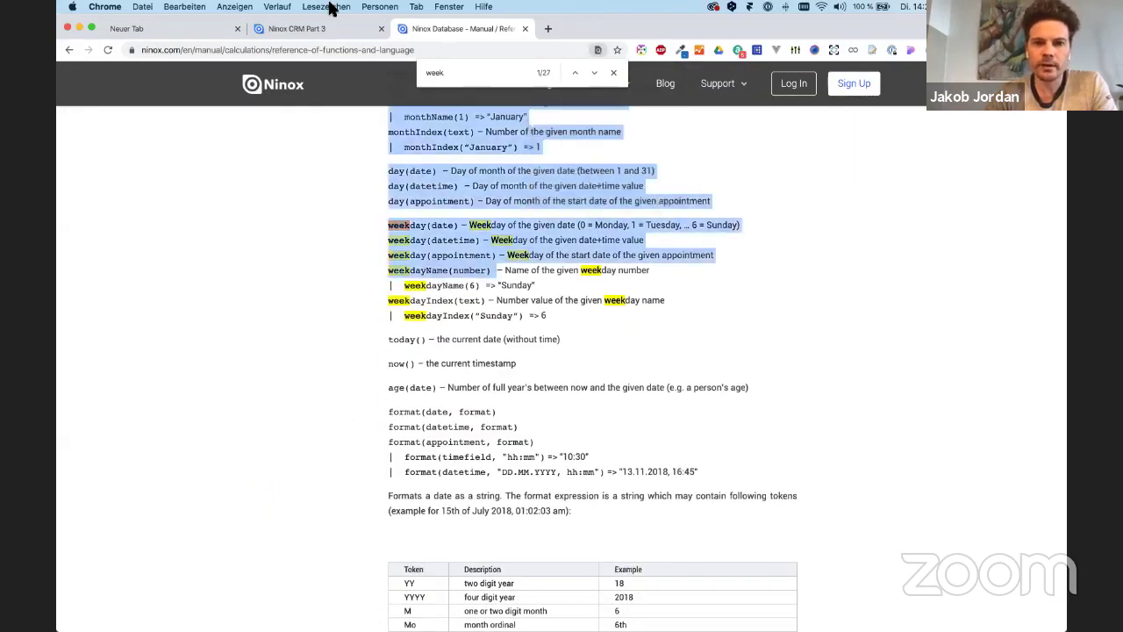
Return to the Calendar Week formula in Ninox, review the whole expression, and close the editor and field settings without changes.
left_click(292, 29)
left_click(312, 142)
left_click_drag(312, 142, 192, 137)
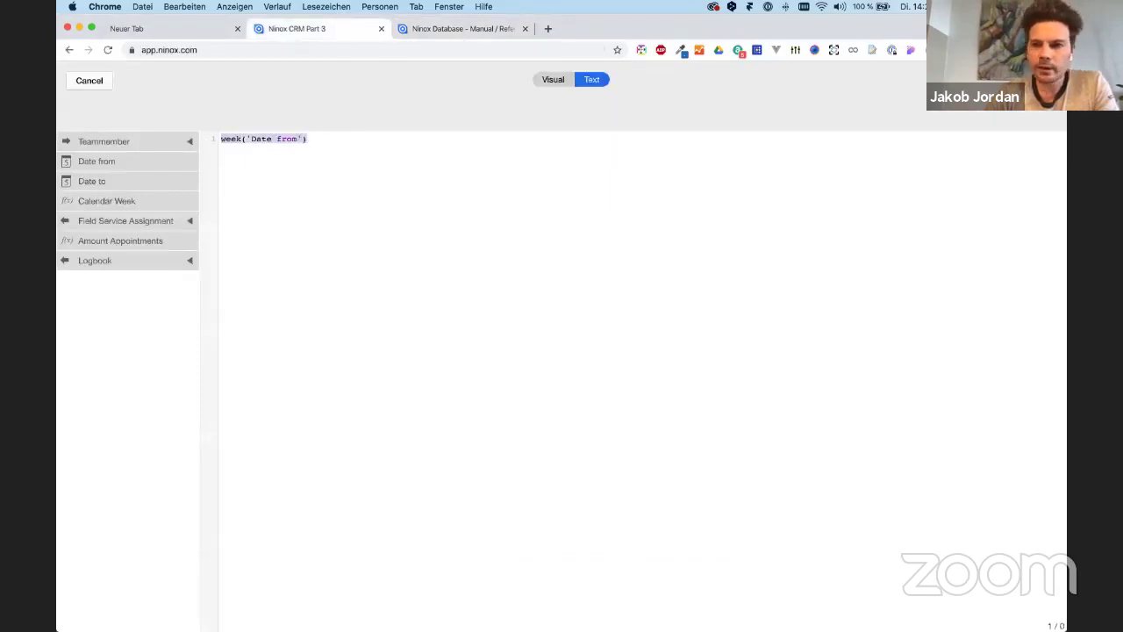
key("Escape")
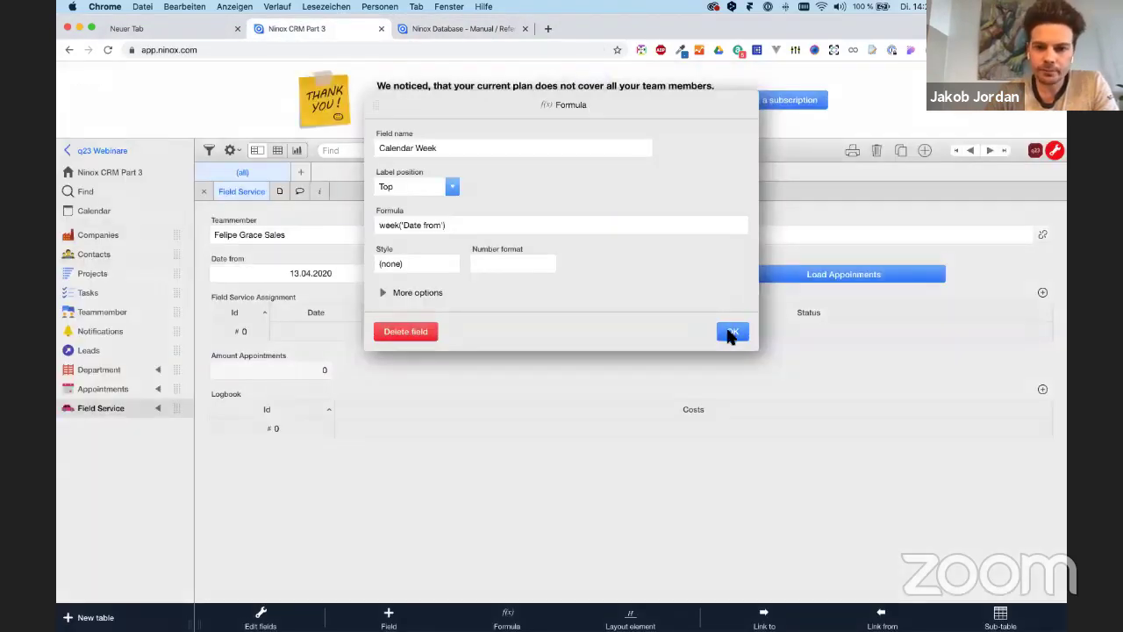
left_click(731, 335)
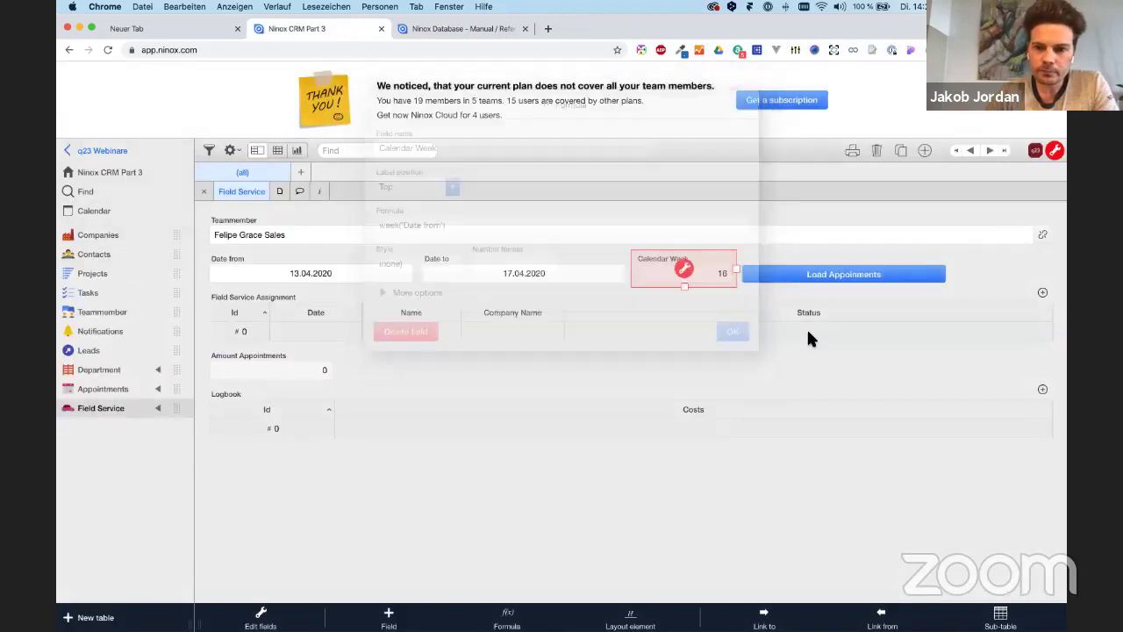
Load the team member's appointments for the chosen date range into the Field Service record.
left_click(999, 295)
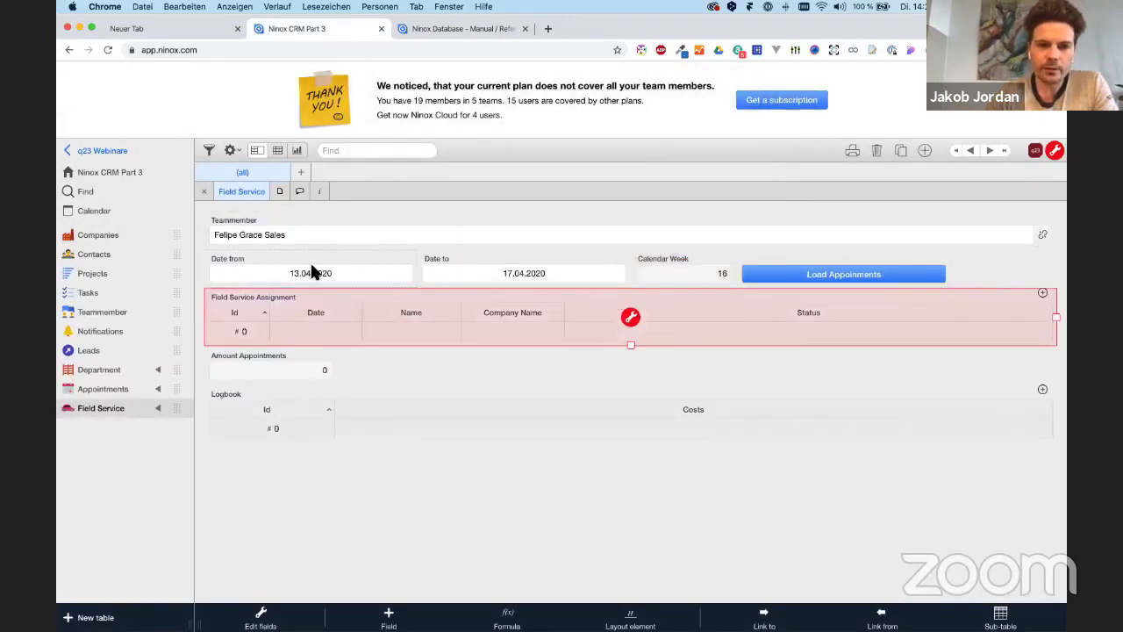
left_click(811, 401)
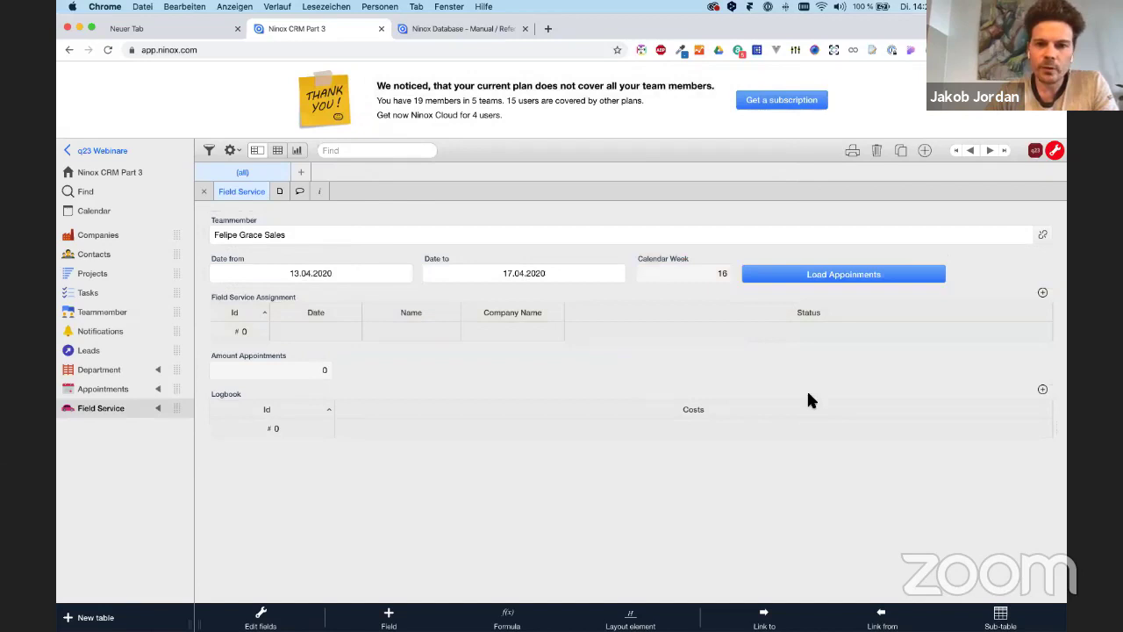
left_click(829, 278)
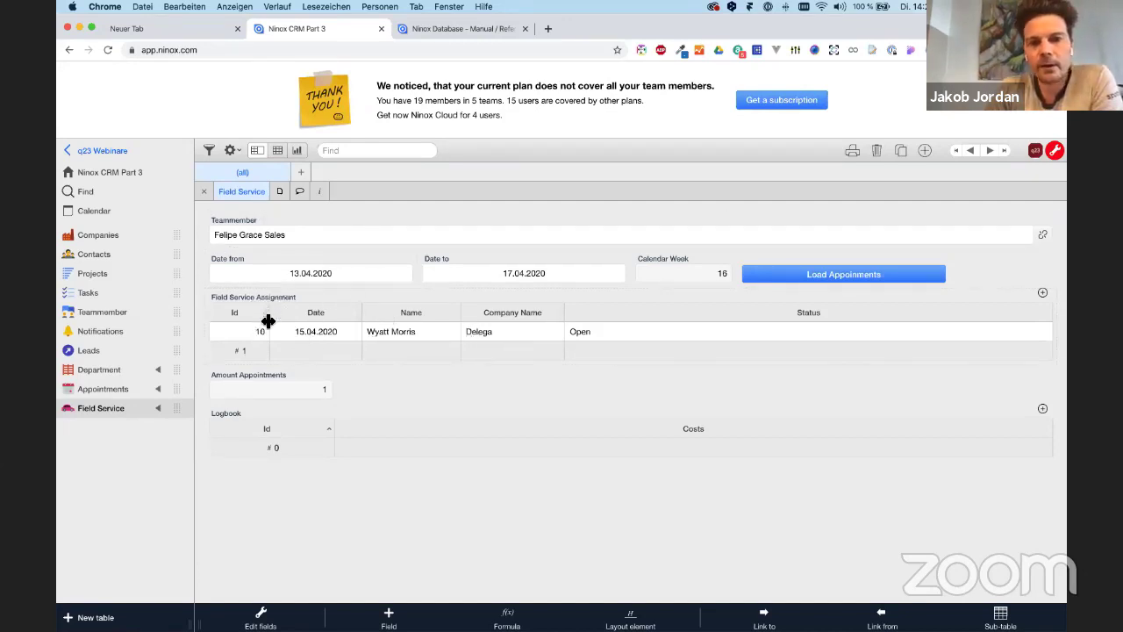
Create a new record in the Appointments table and link the contact with Id 2 to it.
left_click(131, 383)
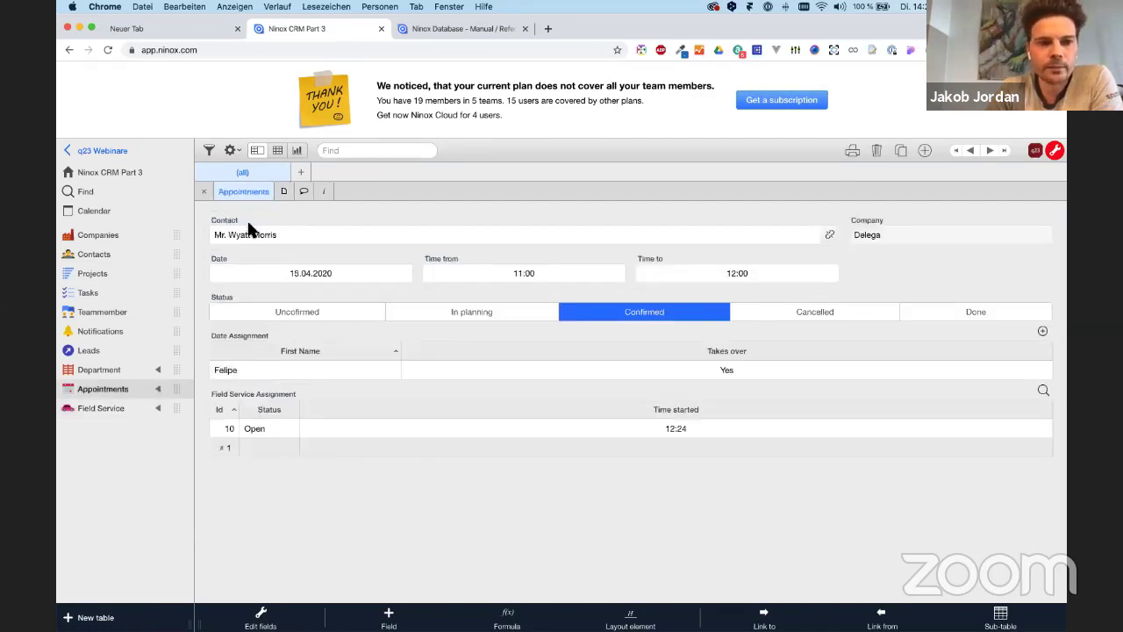
left_click(204, 192)
left_click(278, 237)
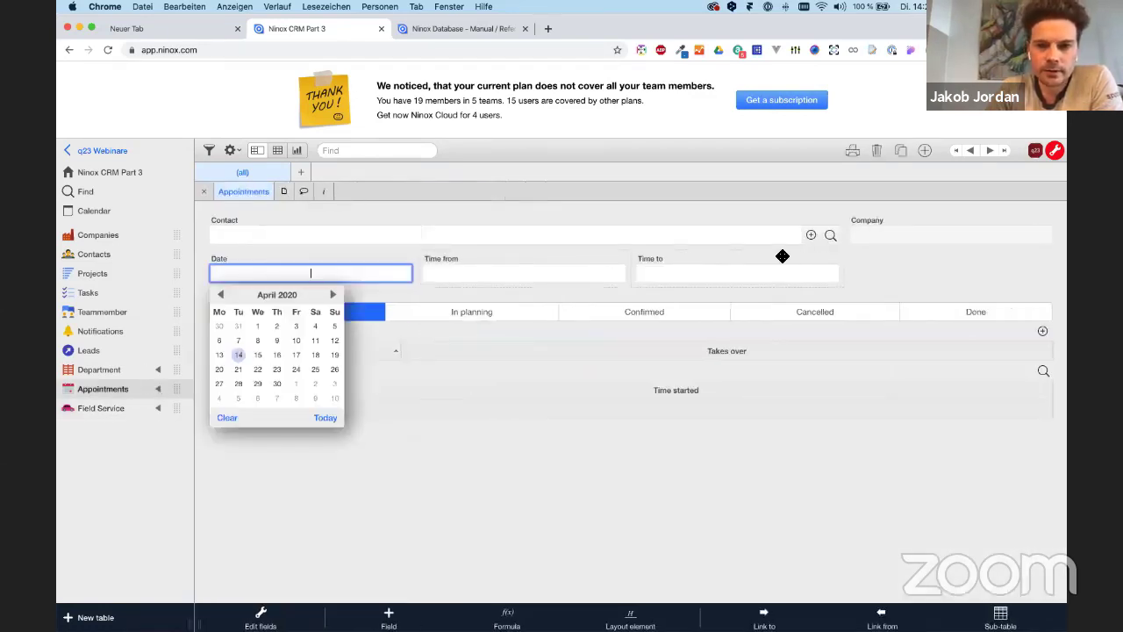
left_click(831, 234)
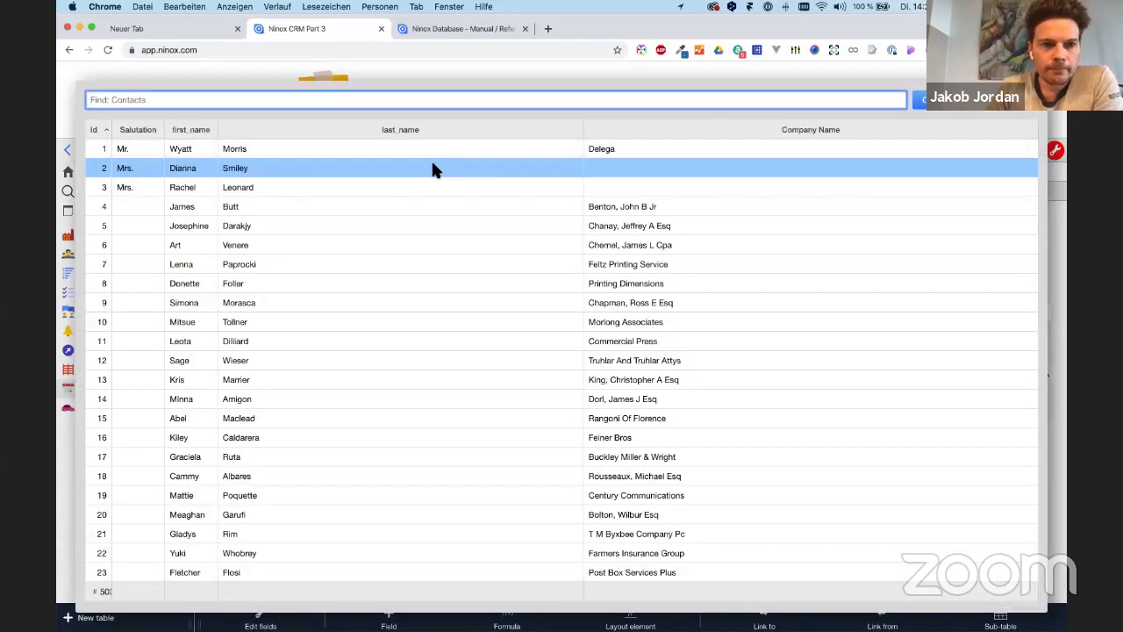
left_click(431, 167)
Schedule the new appointment for 15.04.2020 from 08:00 to 09:00 and set its status to Confirmed.
left_click(357, 272)
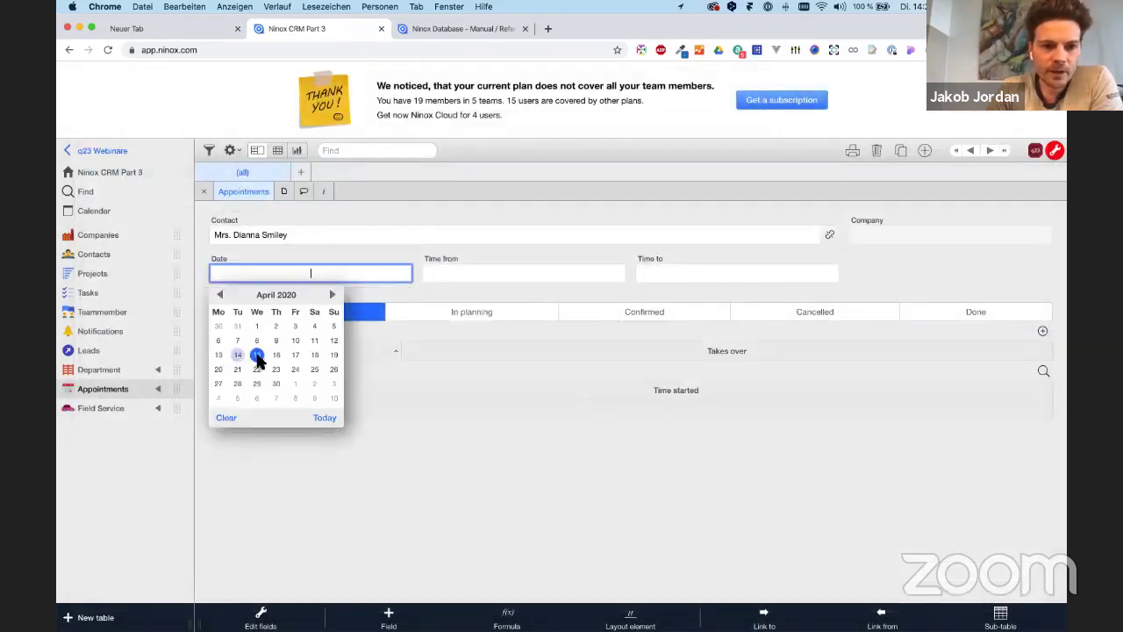
left_click(257, 354)
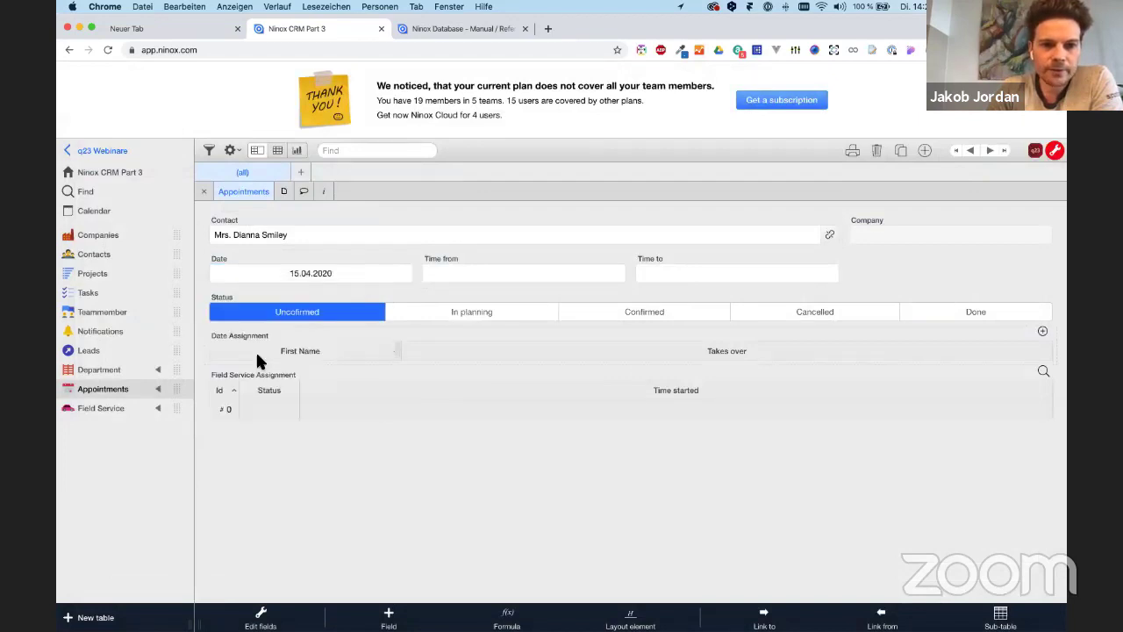
left_click(520, 274)
left_click(432, 365)
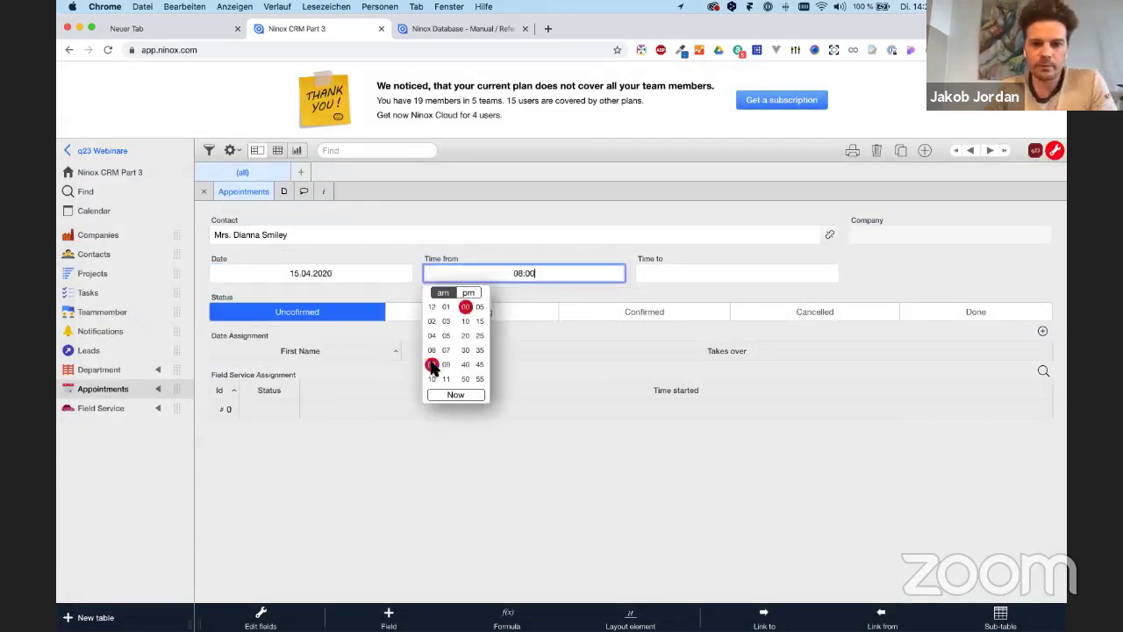
key("Tab")
type("9")
key("Tab")
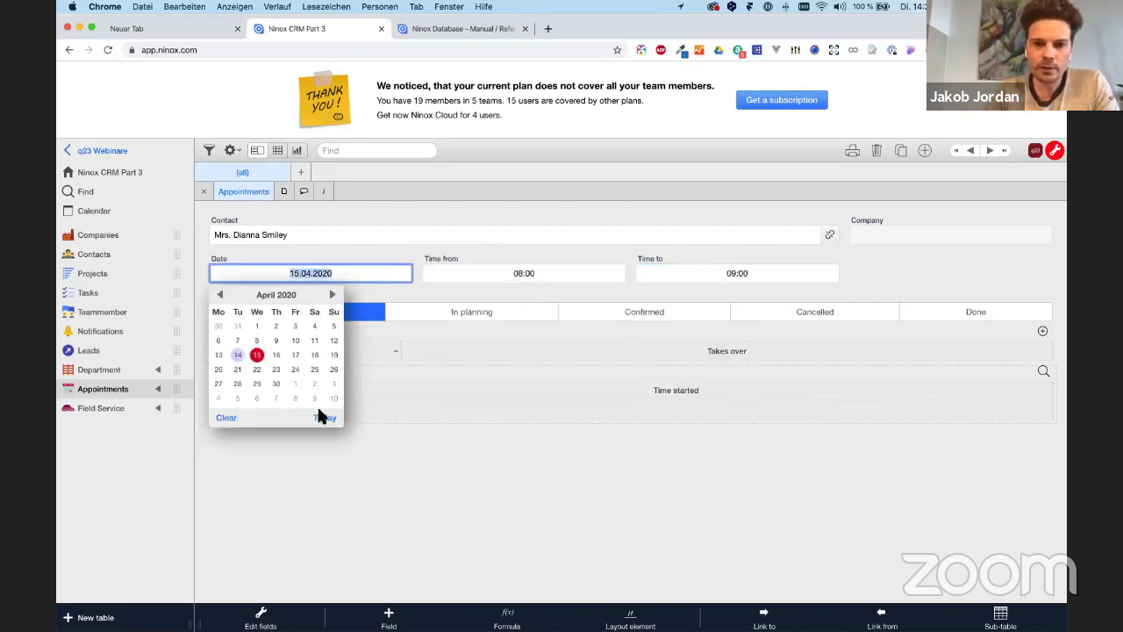
left_click(531, 405)
left_click(635, 315)
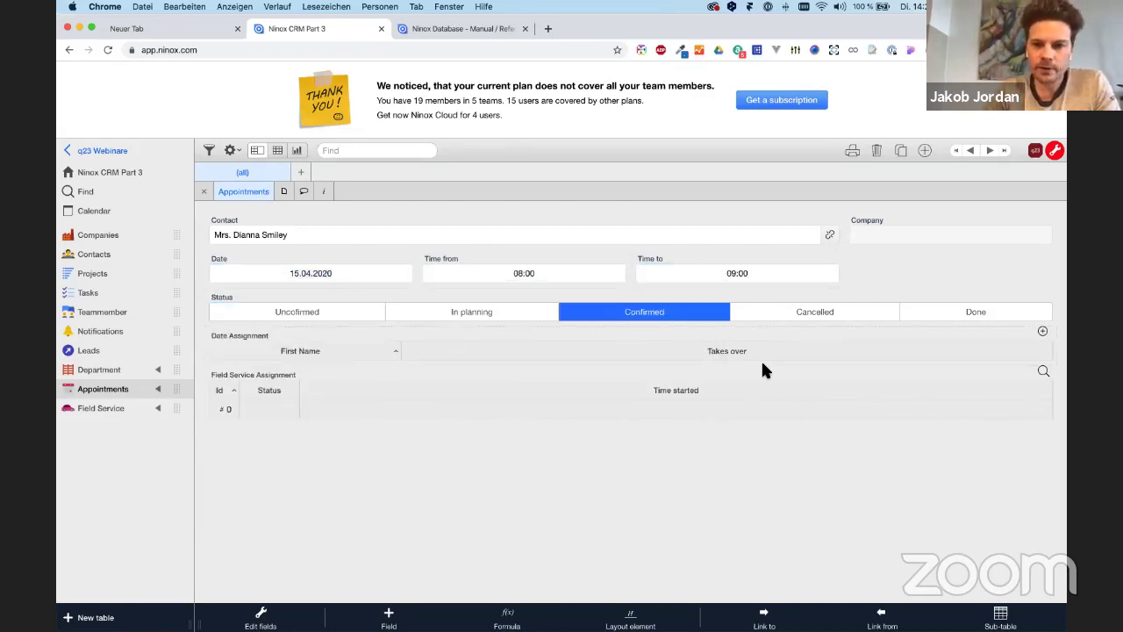
Add a Date Assignment for the Sales team member with Takes over set to Yes, and return to the appointment.
left_click(1044, 332)
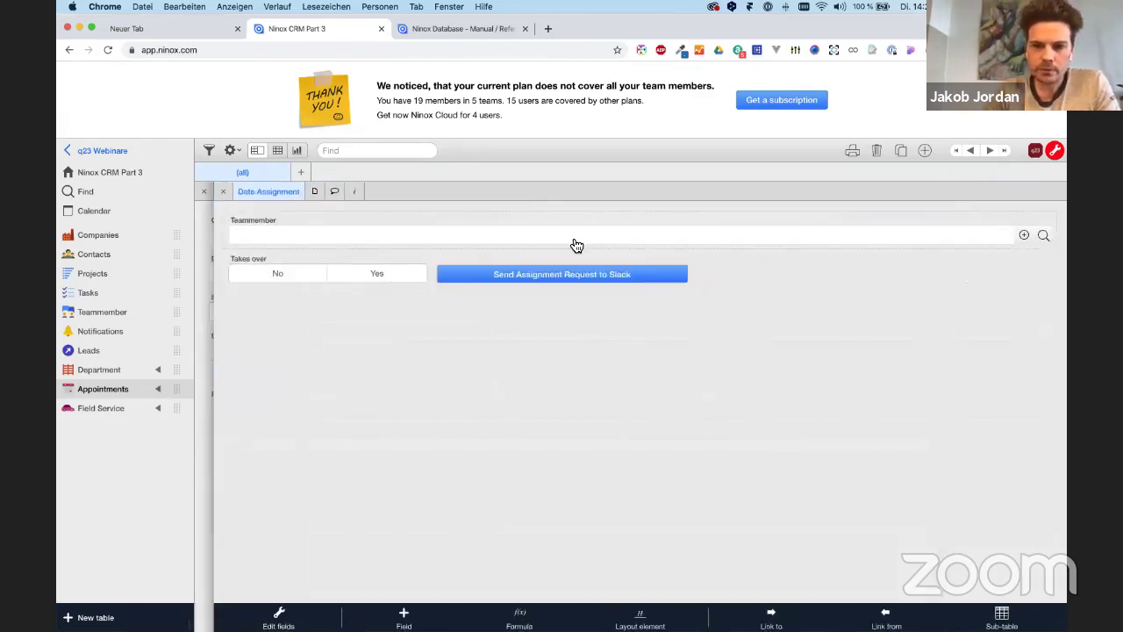
left_click(570, 231)
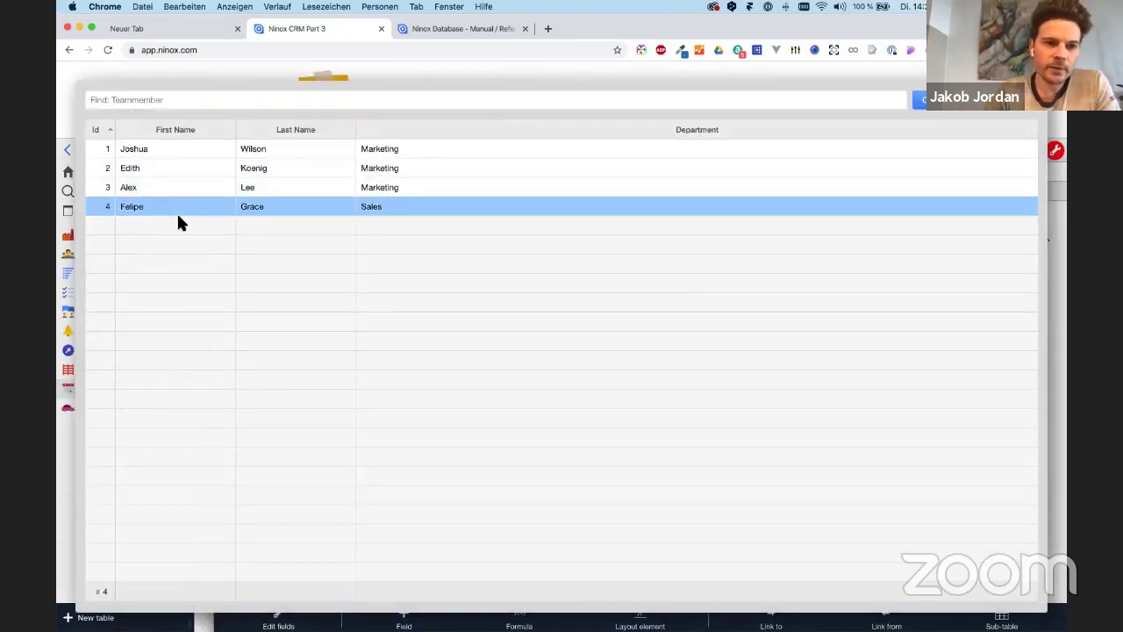
left_click(176, 211)
left_click(376, 275)
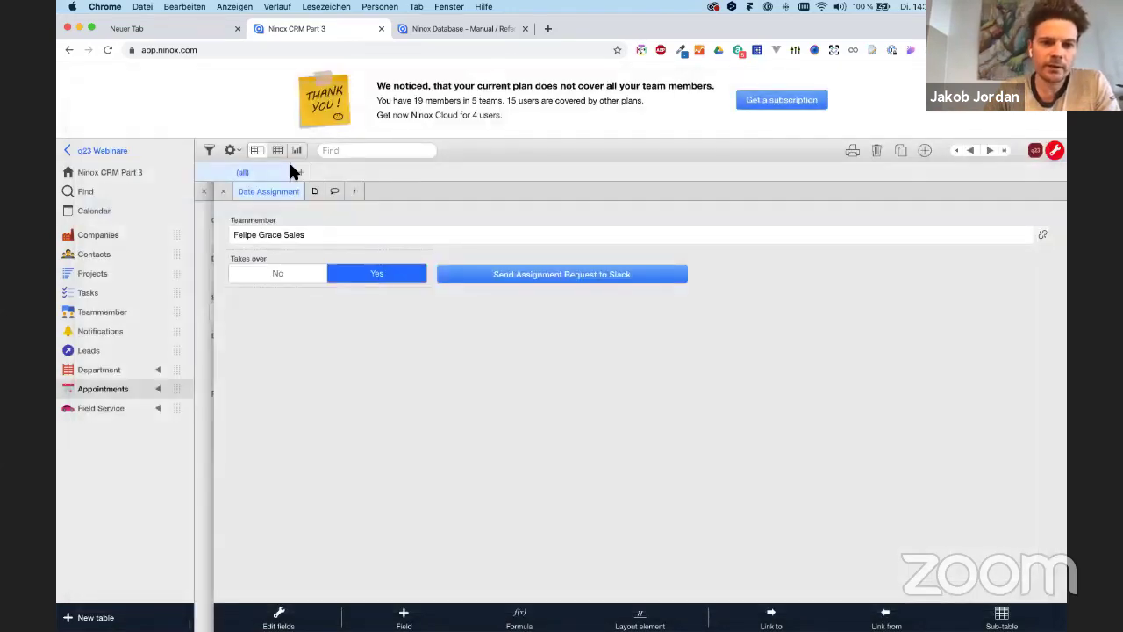
left_click(223, 191)
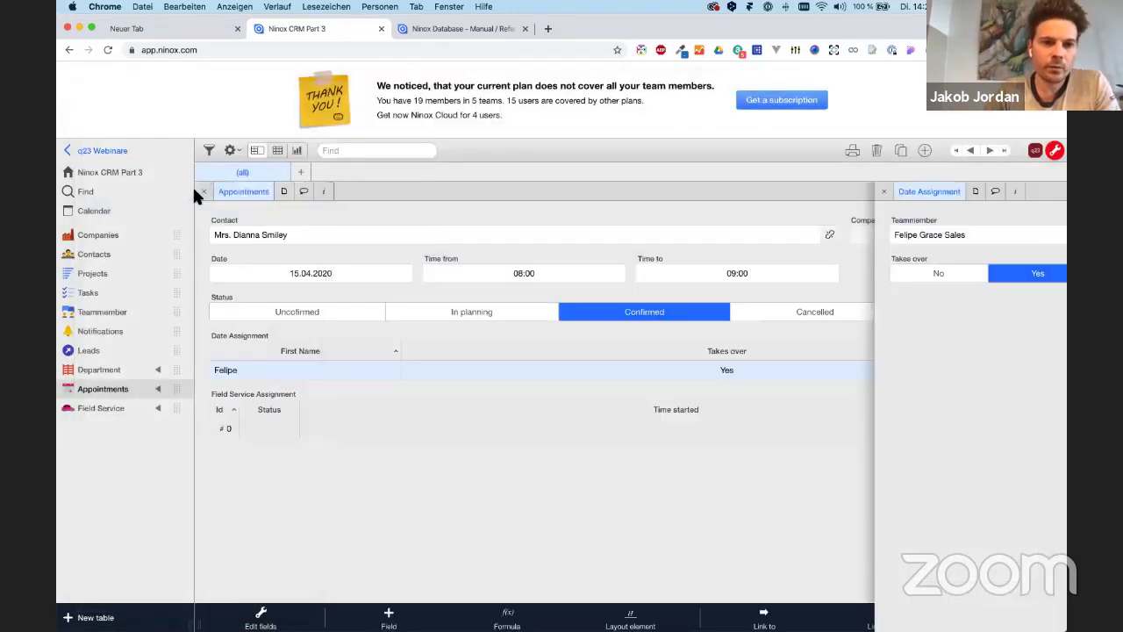
Return to the Field Service record and load the team member's appointments into it again.
left_click(127, 411)
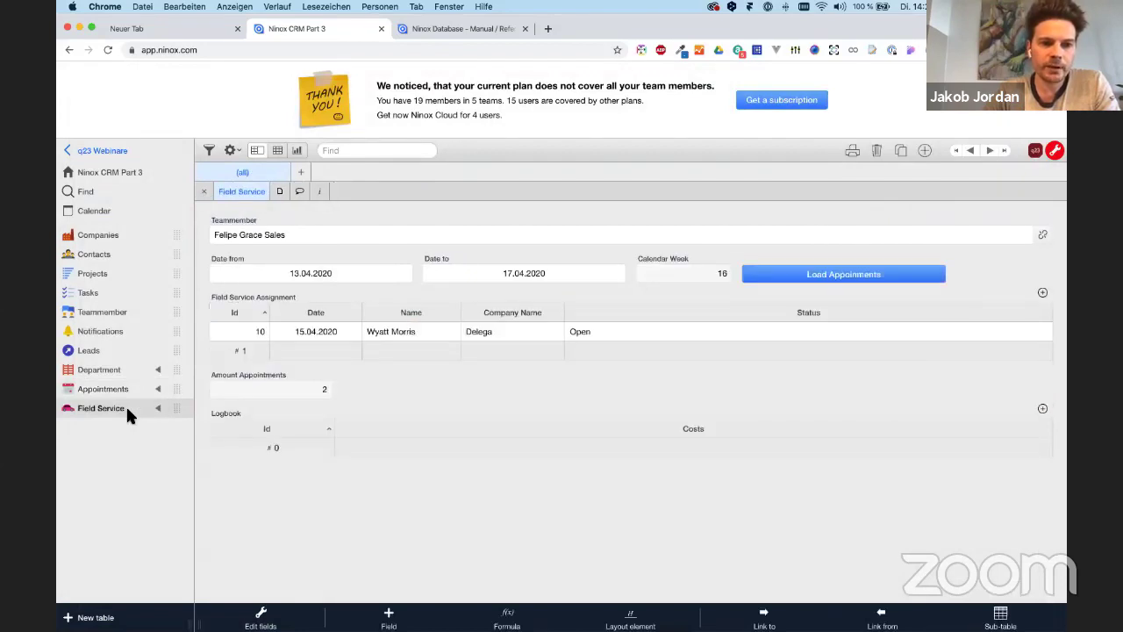
left_click(848, 275)
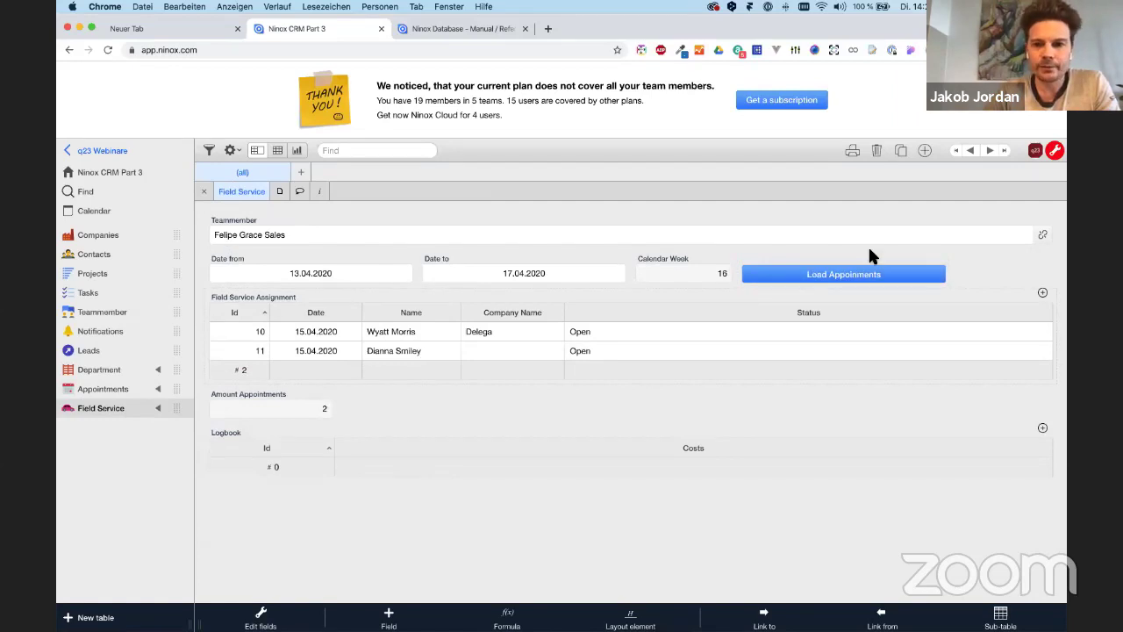
Examine the on-click script of the Load Appointments button and close its settings without changes.
left_click(867, 273)
left_click(844, 269)
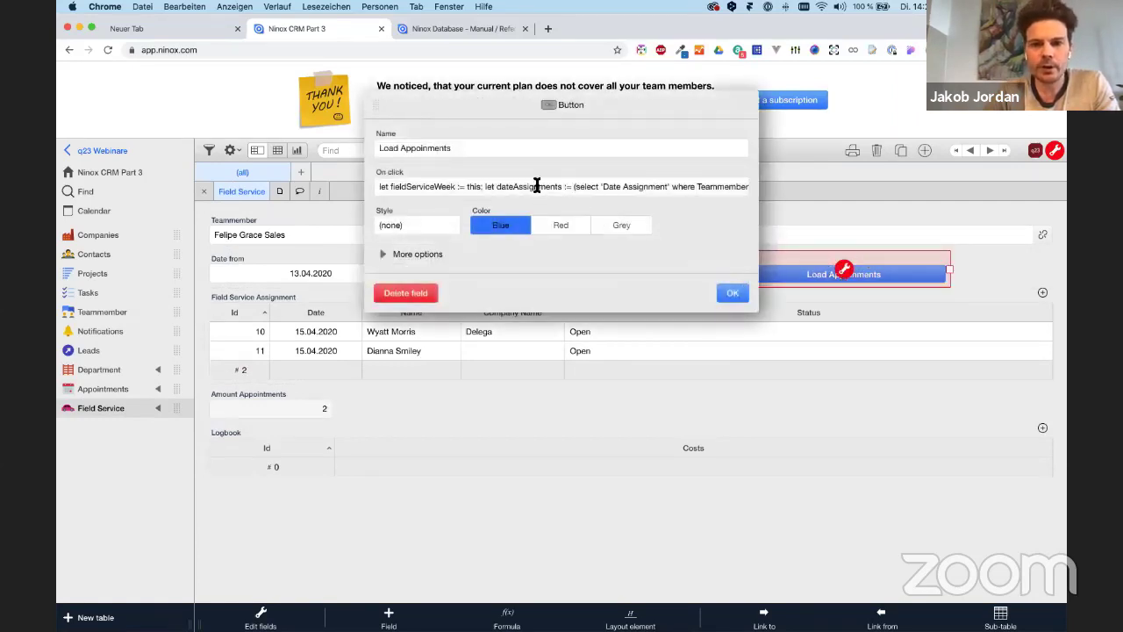
left_click(537, 186)
key("super+a")
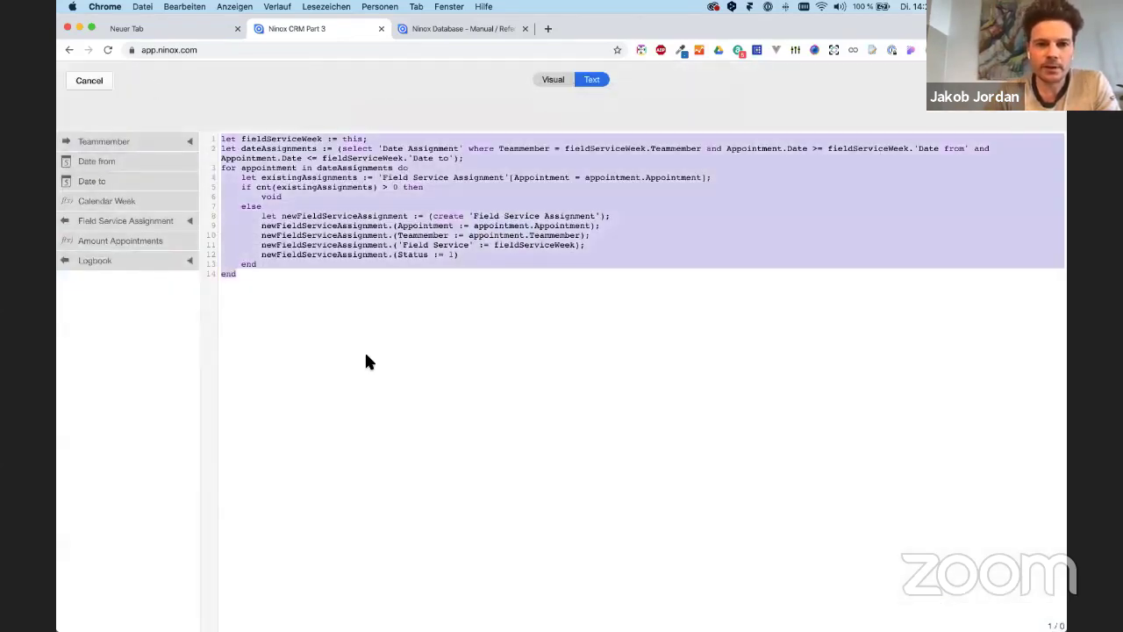
left_click_drag(308, 305, 226, 147)
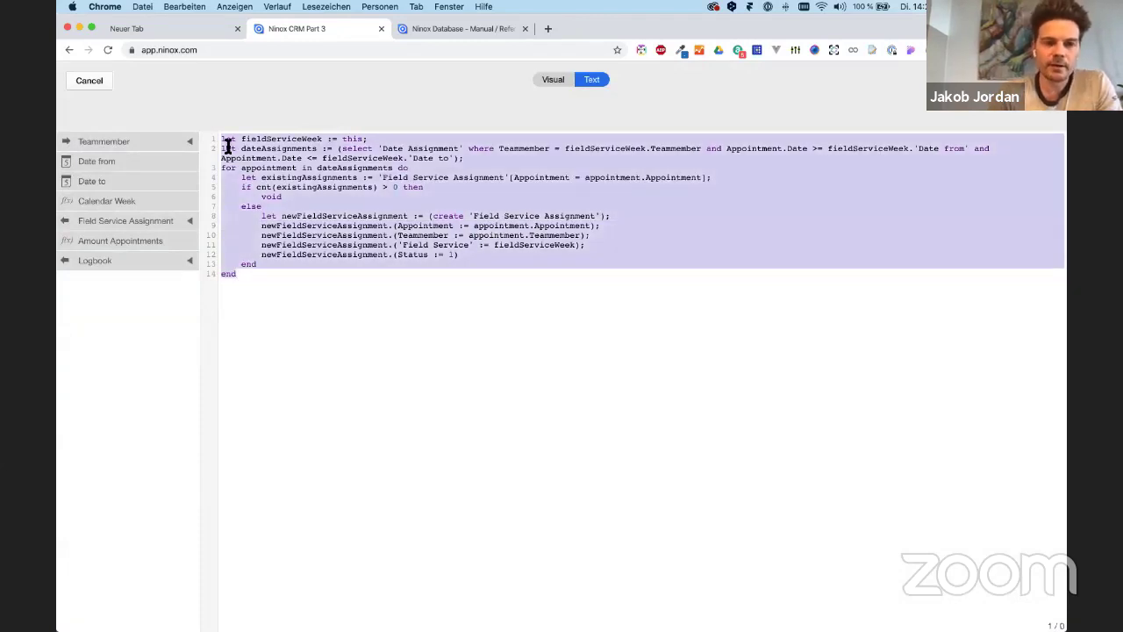
left_click(248, 276)
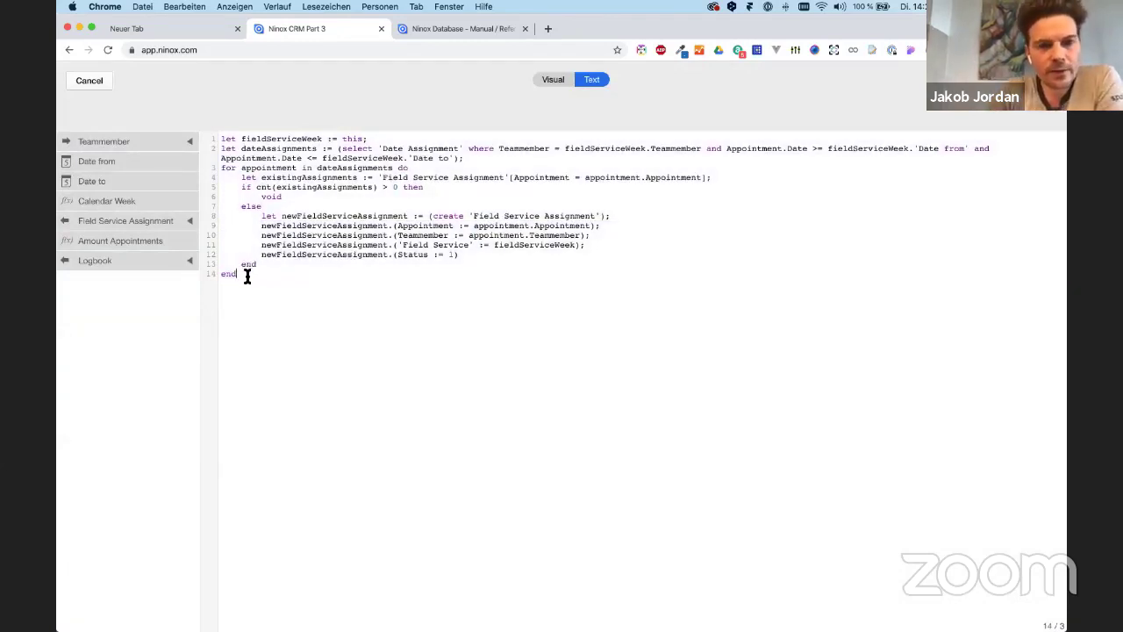
left_click_drag(248, 275, 196, 137)
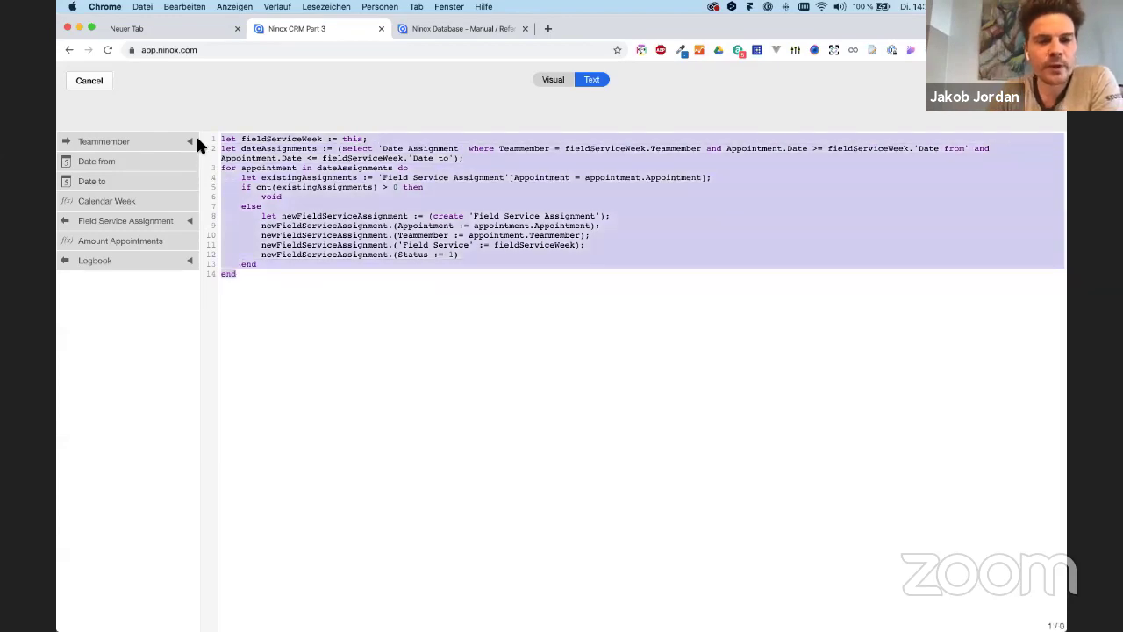
left_click(285, 279)
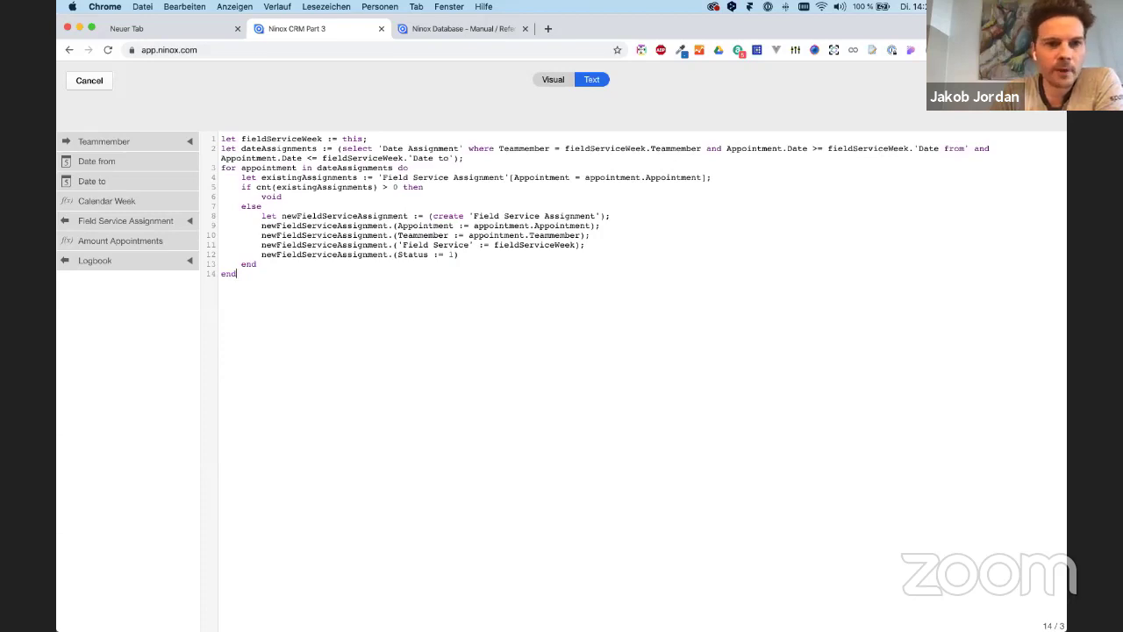
left_click(1039, 80)
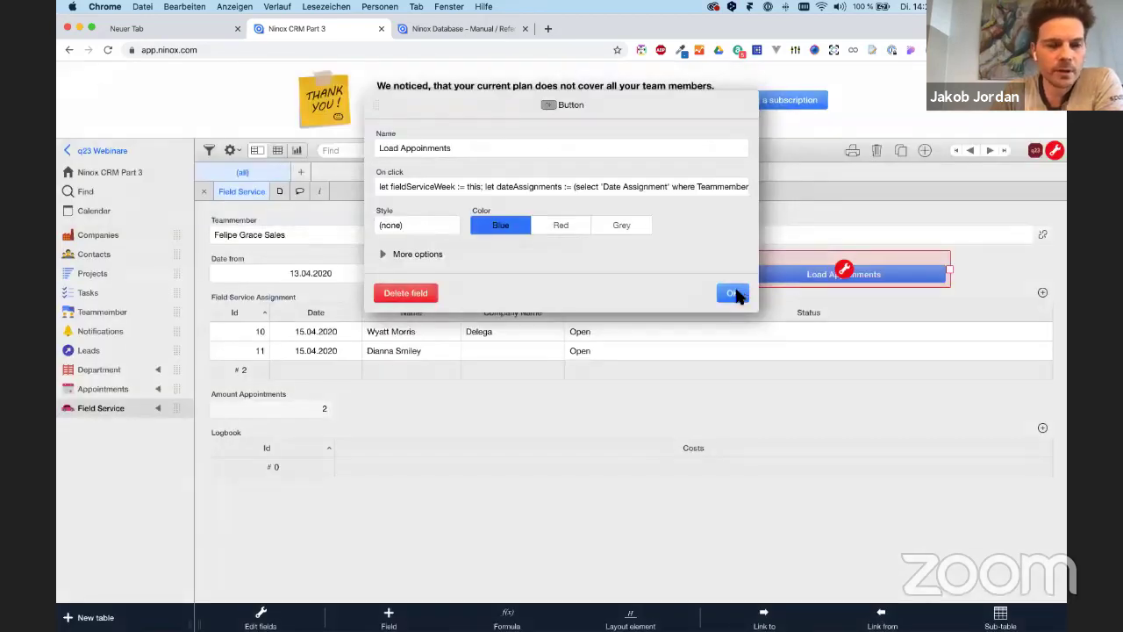
left_click(736, 294)
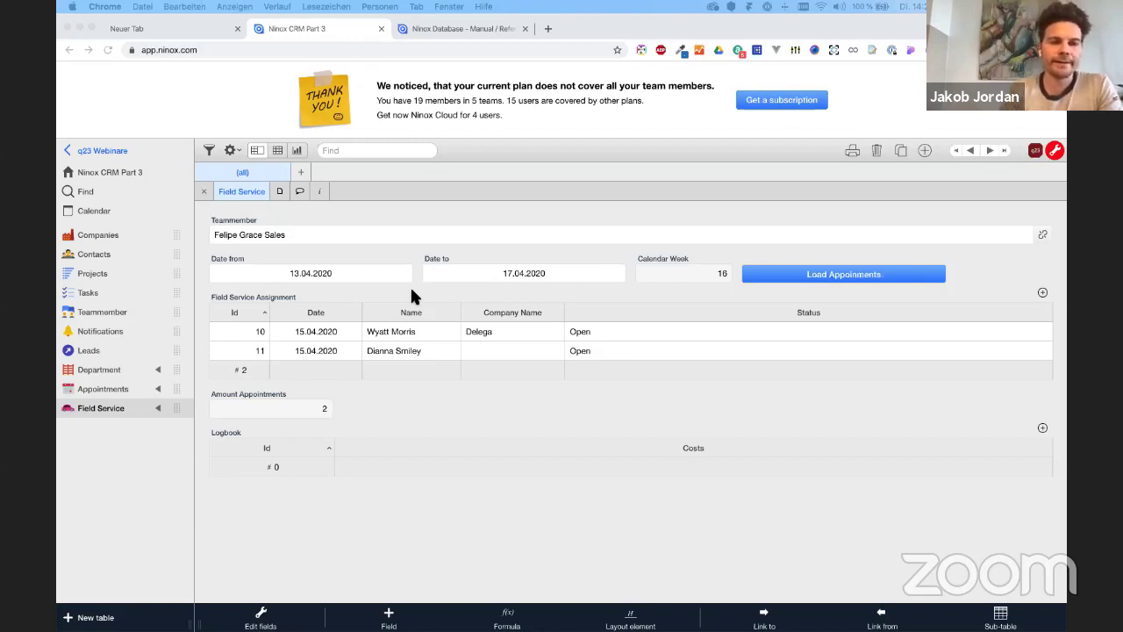
left_click(202, 192)
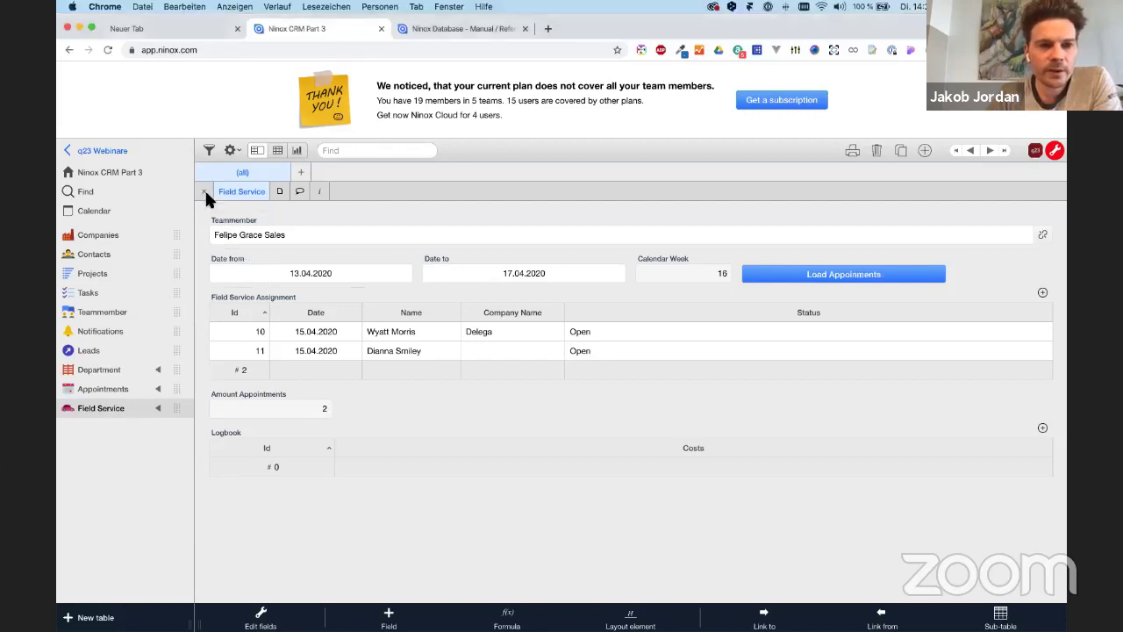
left_click(203, 192)
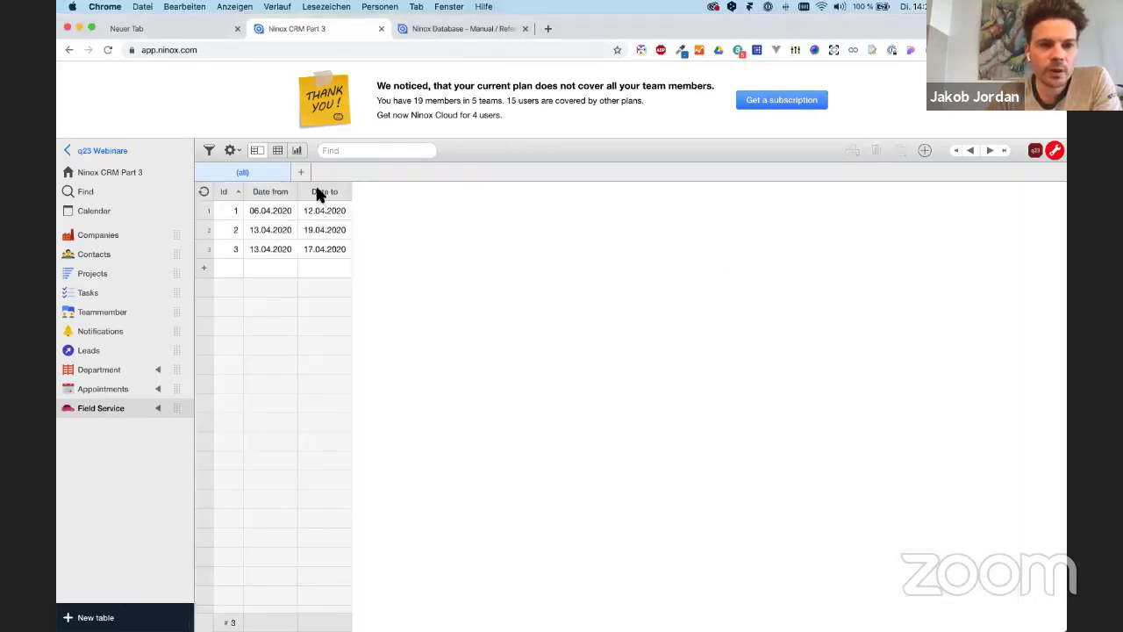
left_click(325, 191)
left_click(498, 395)
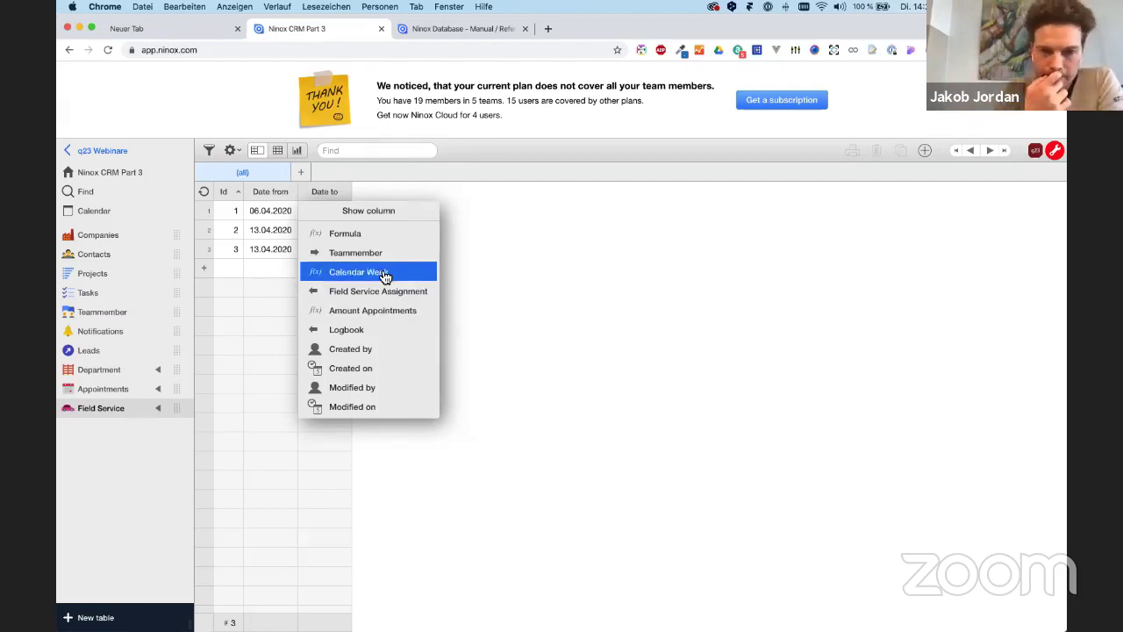
left_click(688, 280)
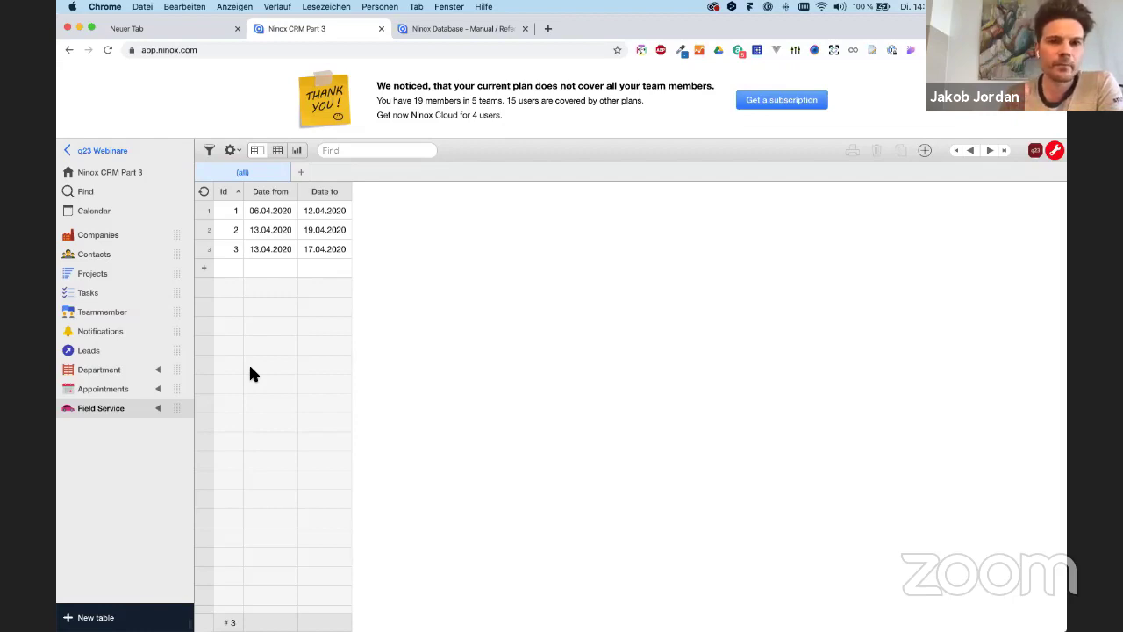
left_click(286, 250)
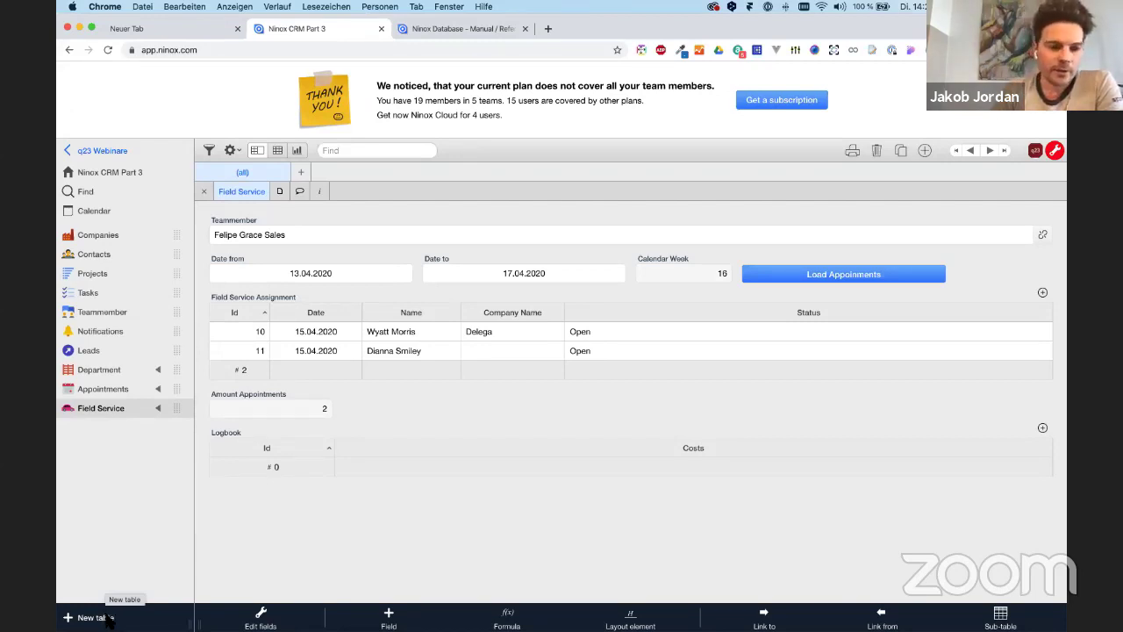
Create a new table named Lead Safari with the elephant icon and save it.
left_click(107, 618)
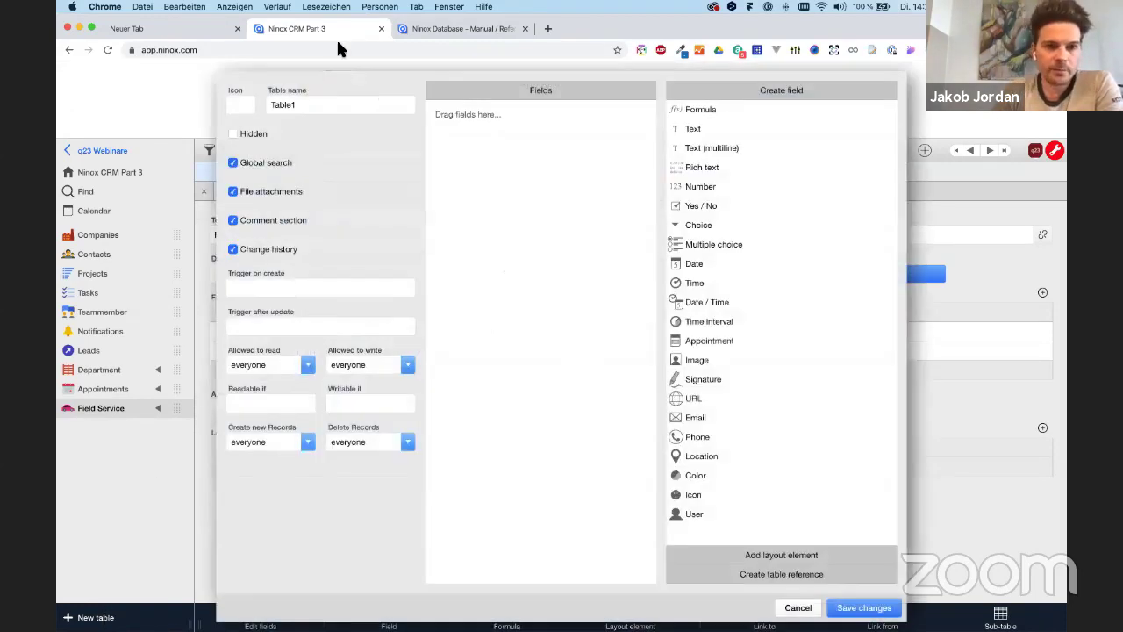
double_click(300, 106)
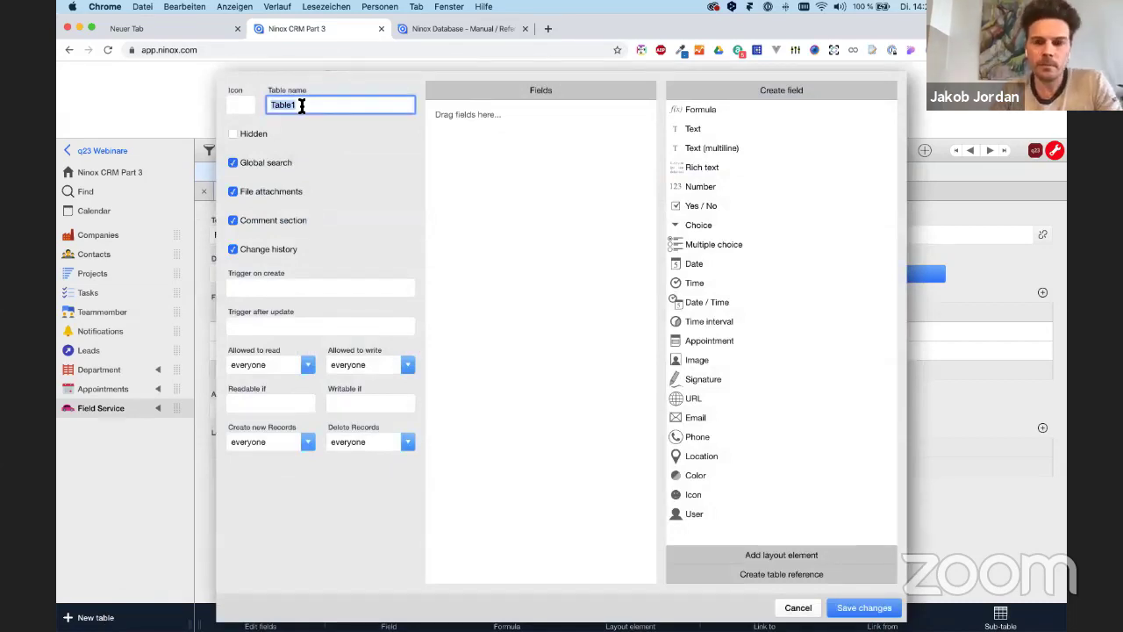
type("Lead Source")
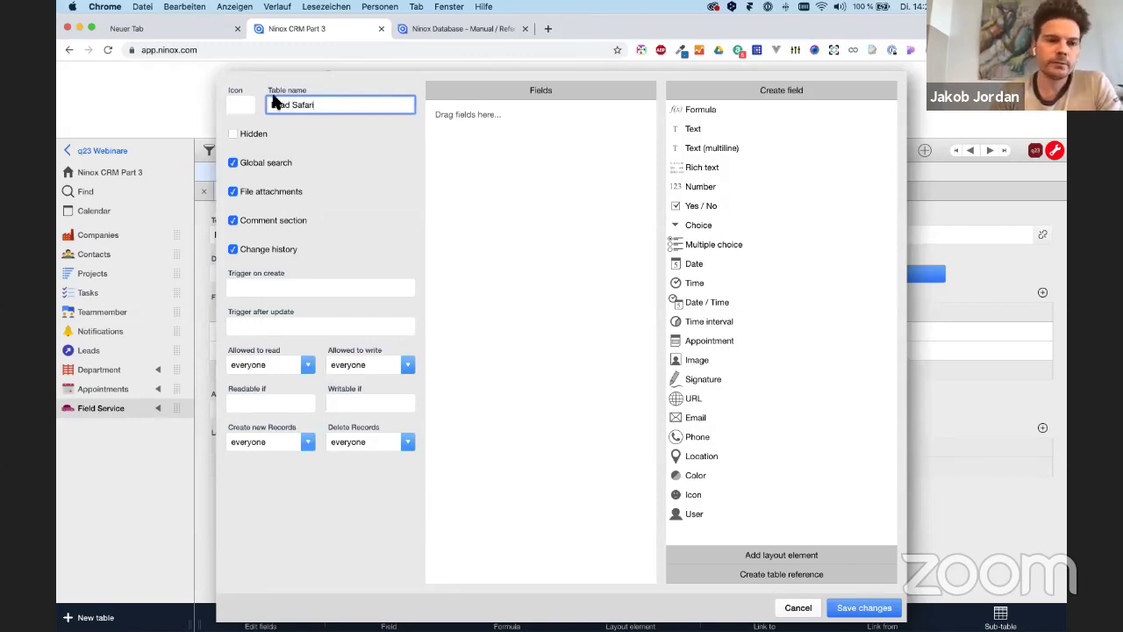
left_click(240, 99)
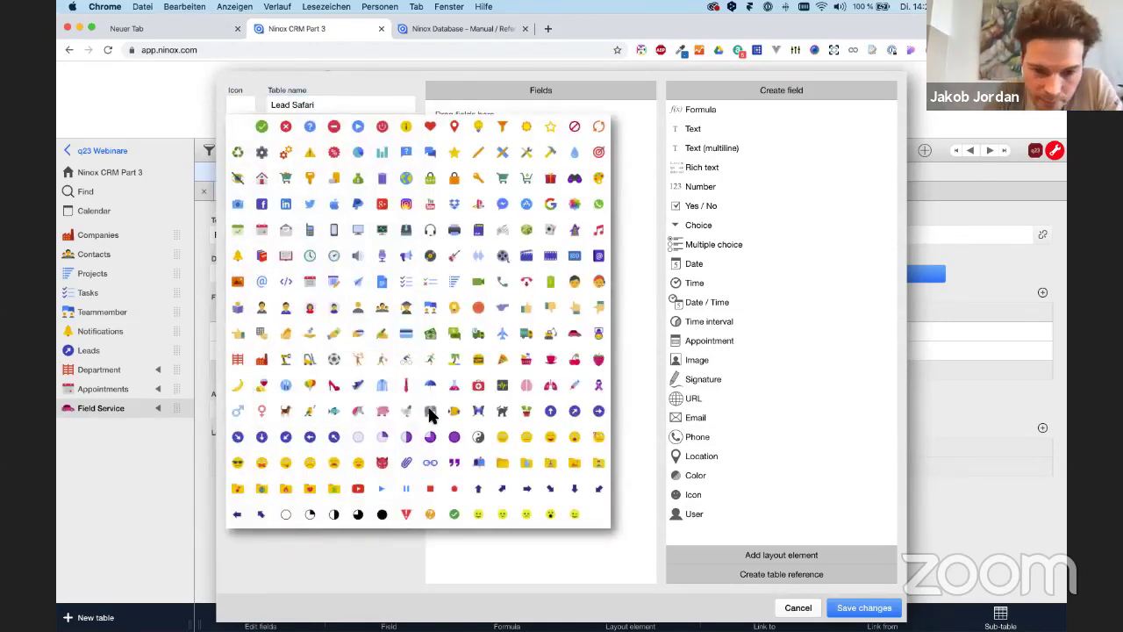
left_click(352, 223)
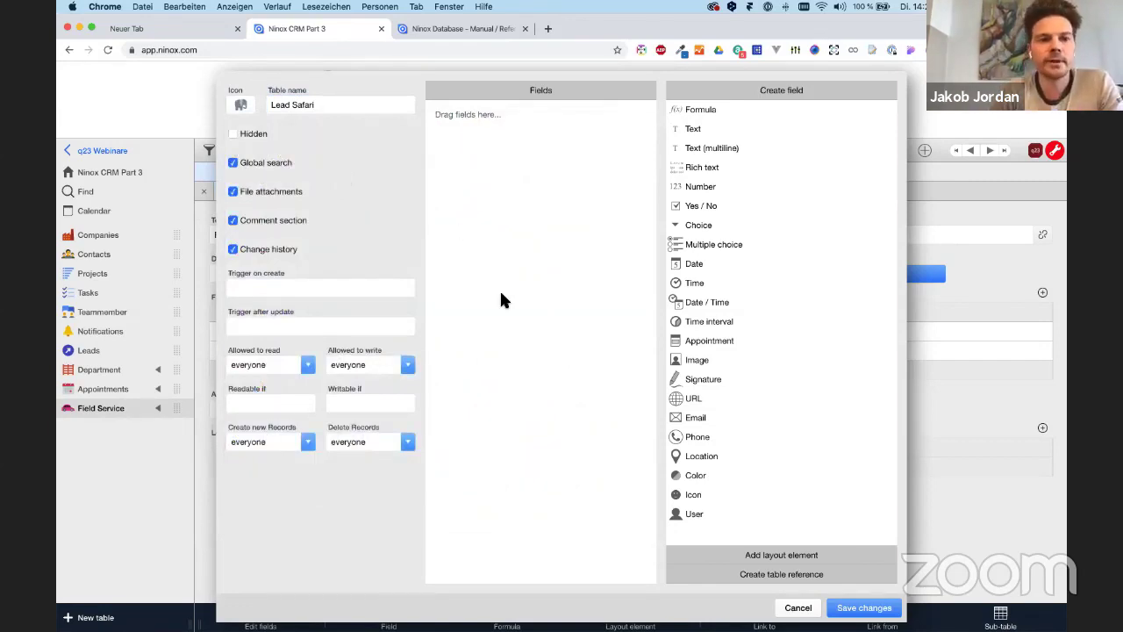
left_click(845, 608)
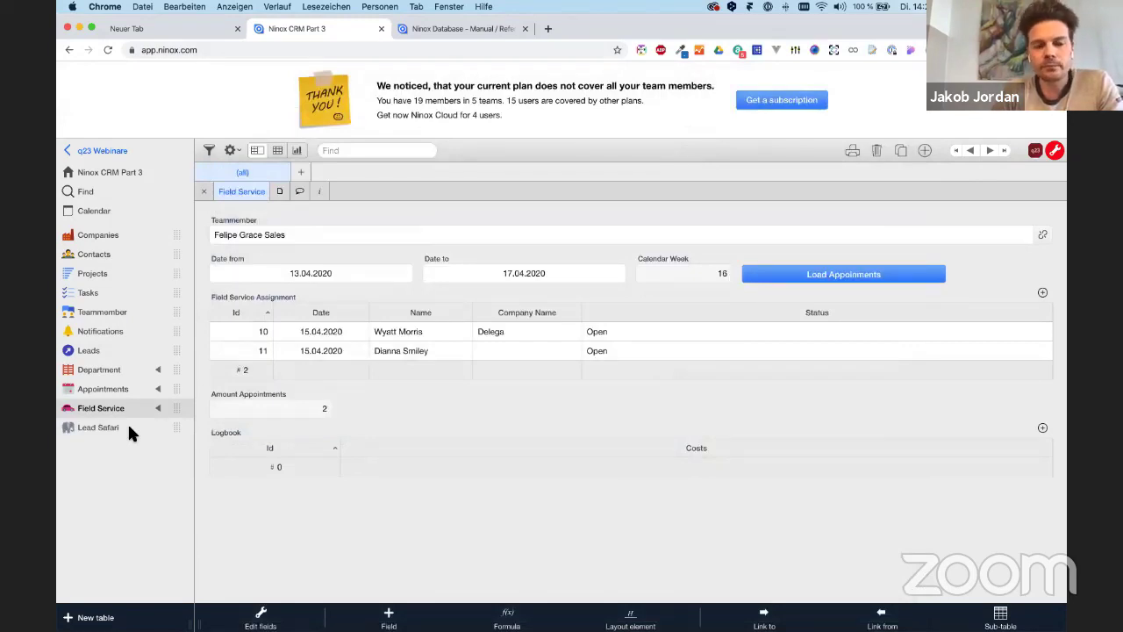
Create a record in the Lead Safari table and add a Location field named Starting Point to its form.
left_click(123, 429)
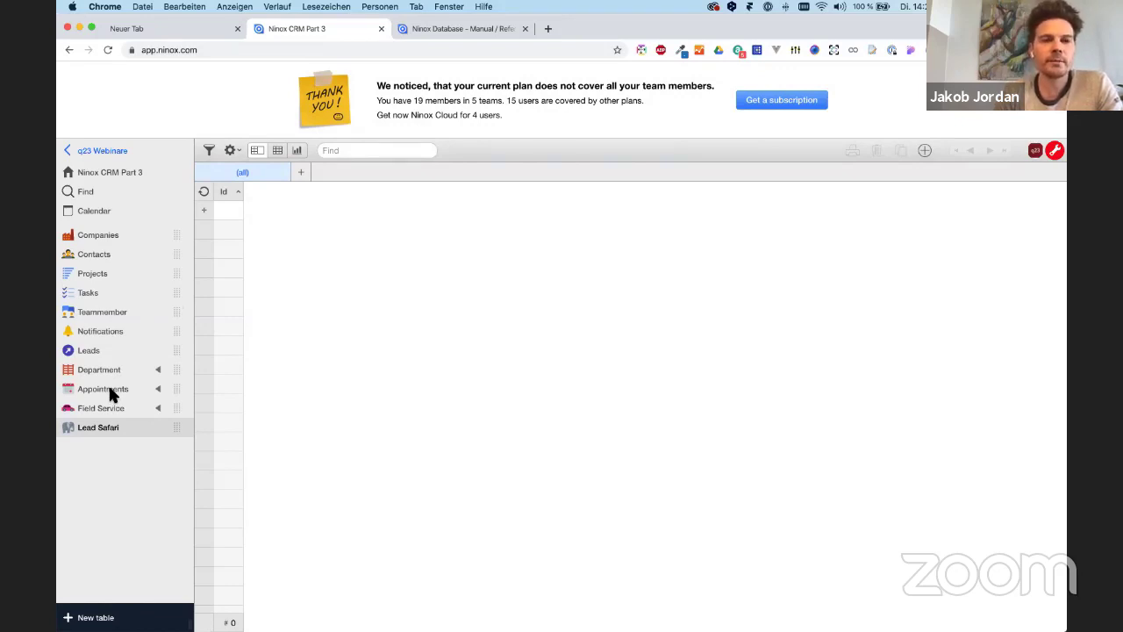
left_click(229, 209)
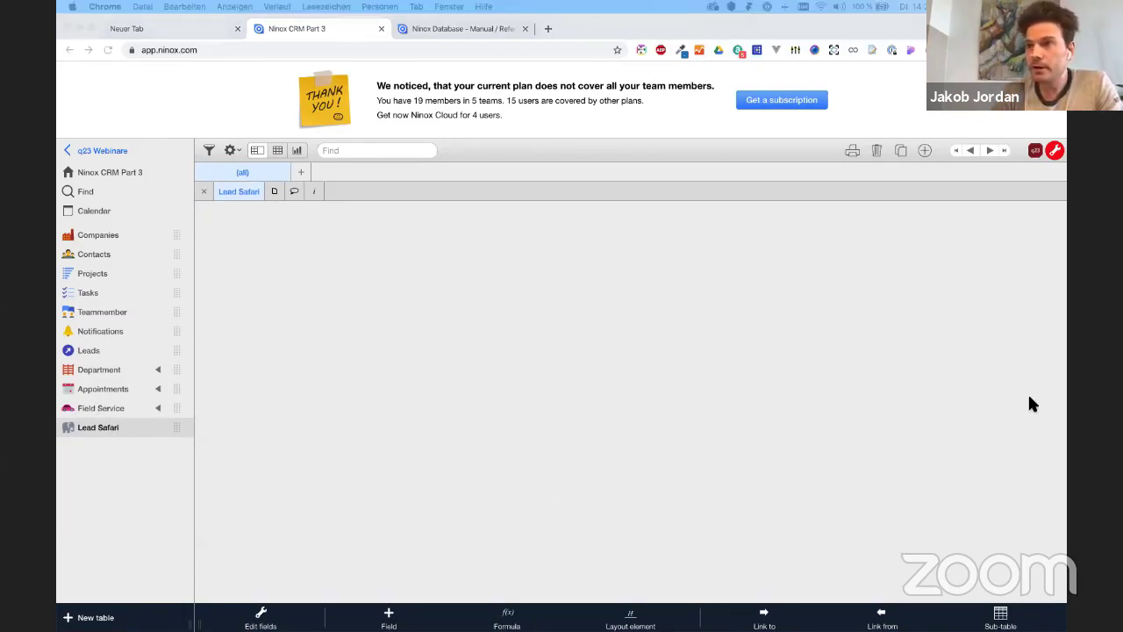
left_click(389, 617)
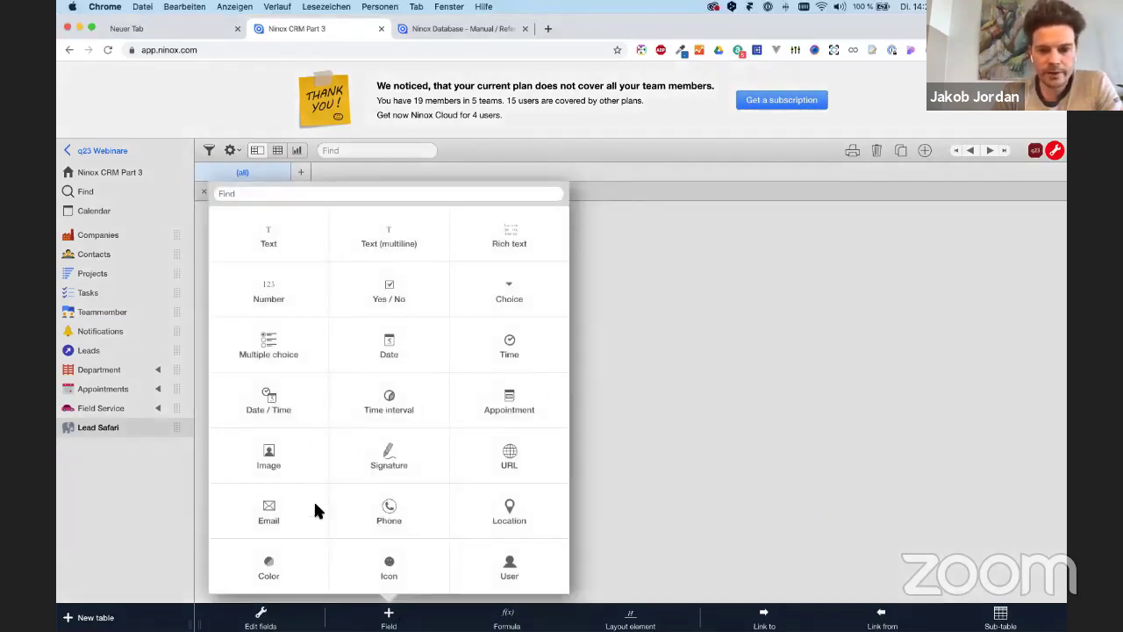
left_click(498, 506)
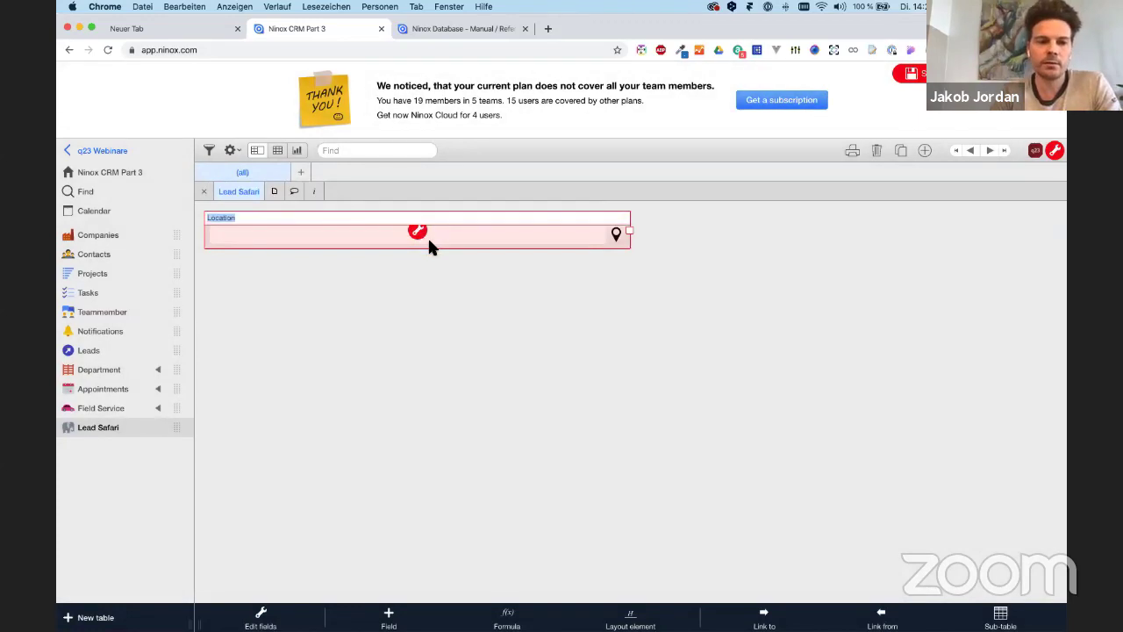
type("Start")
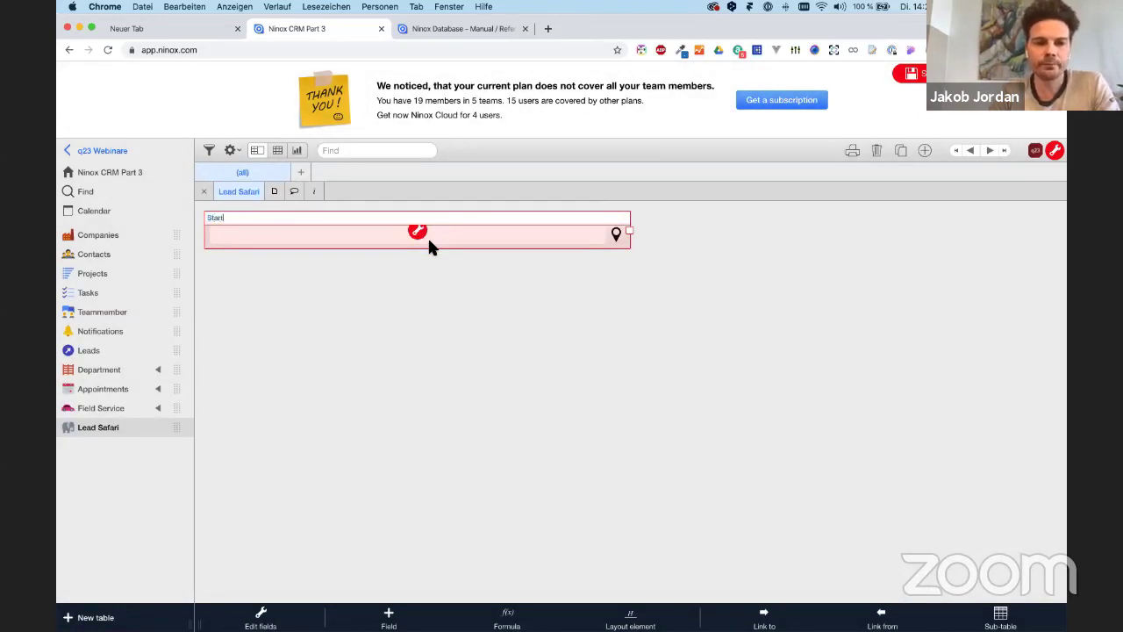
type("ing Point")
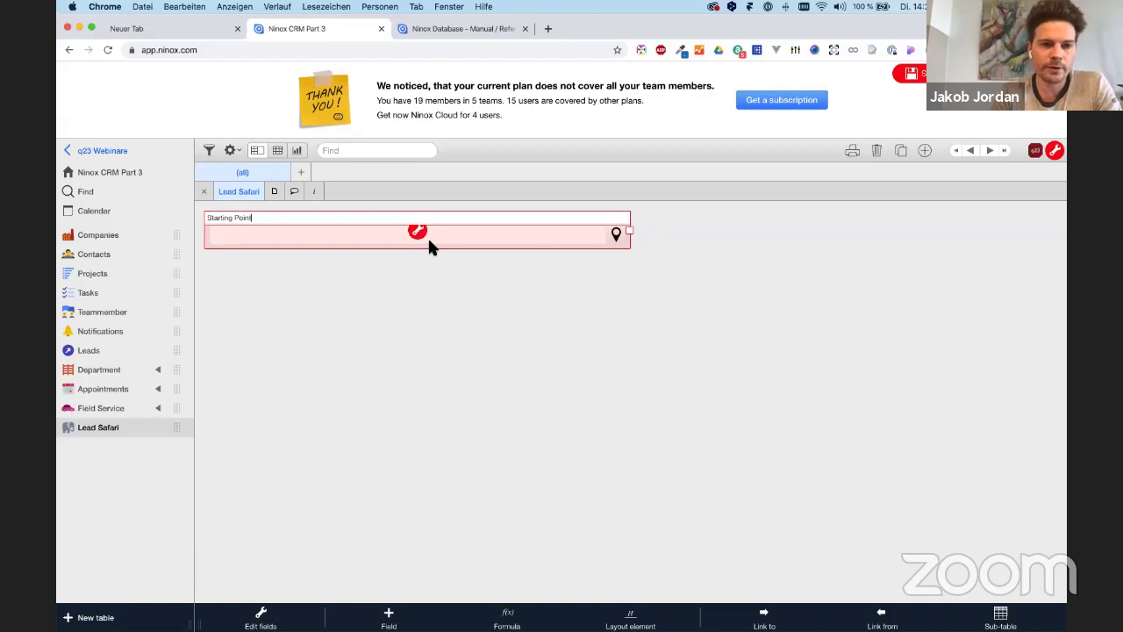
key("Return")
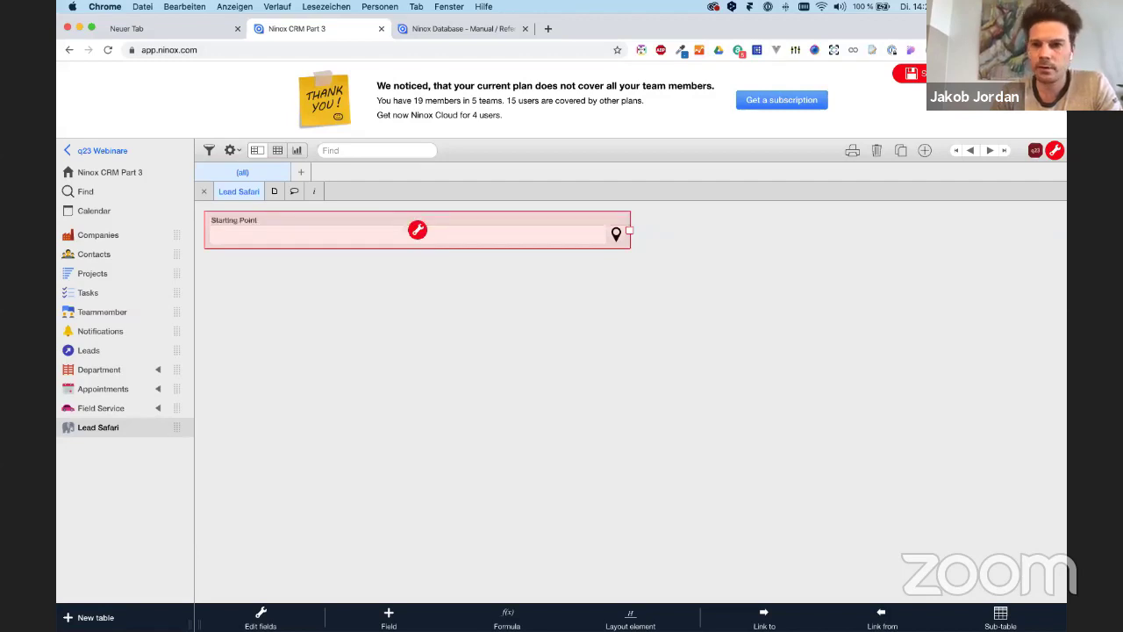
left_click(687, 250)
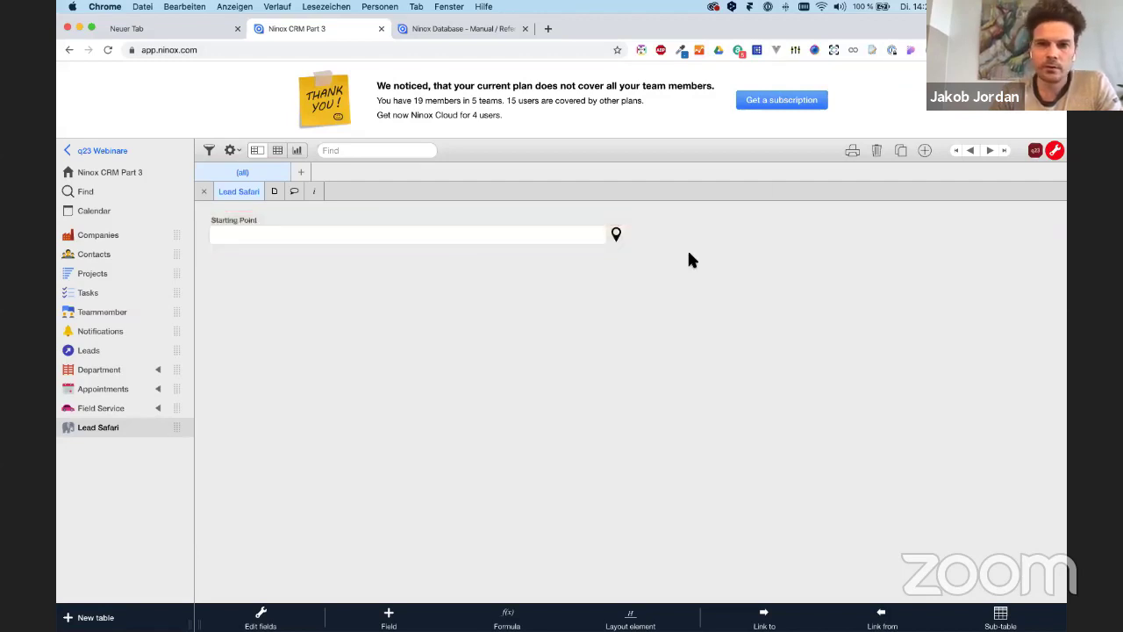
Set the record's Starting Point to Berlin by searching for the city on the map and saving the location.
left_click(617, 235)
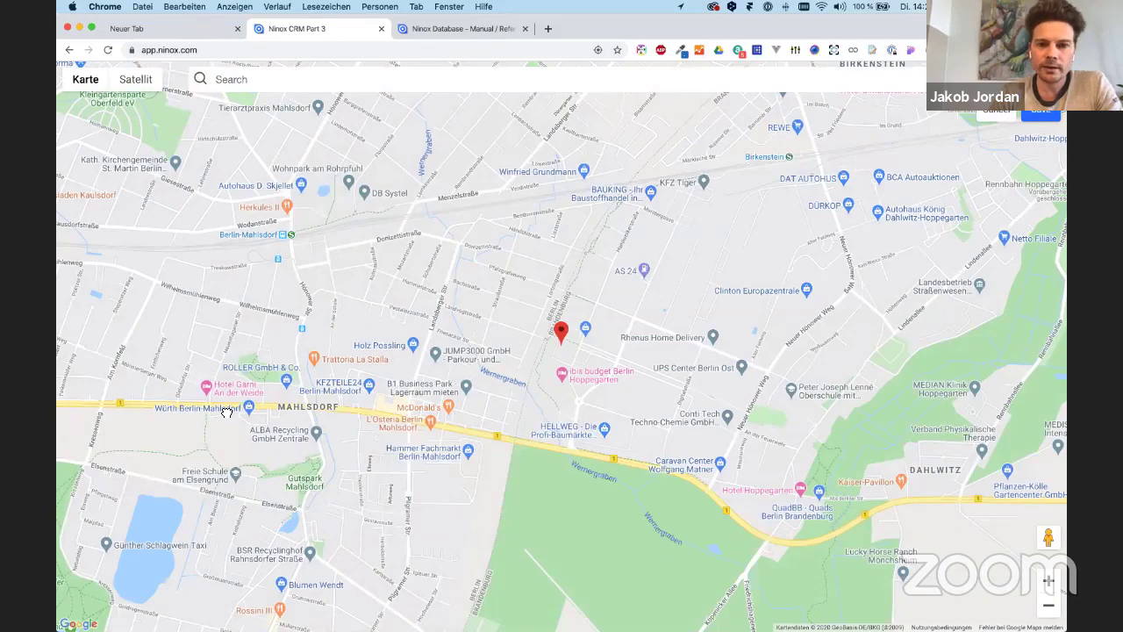
mouse_move(414, 251)
left_mouse_down()
mouse_move(541, 139)
mouse_move(661, 502)
mouse_move(502, 283)
left_mouse_up()
scroll(502, 283, "up", 5)
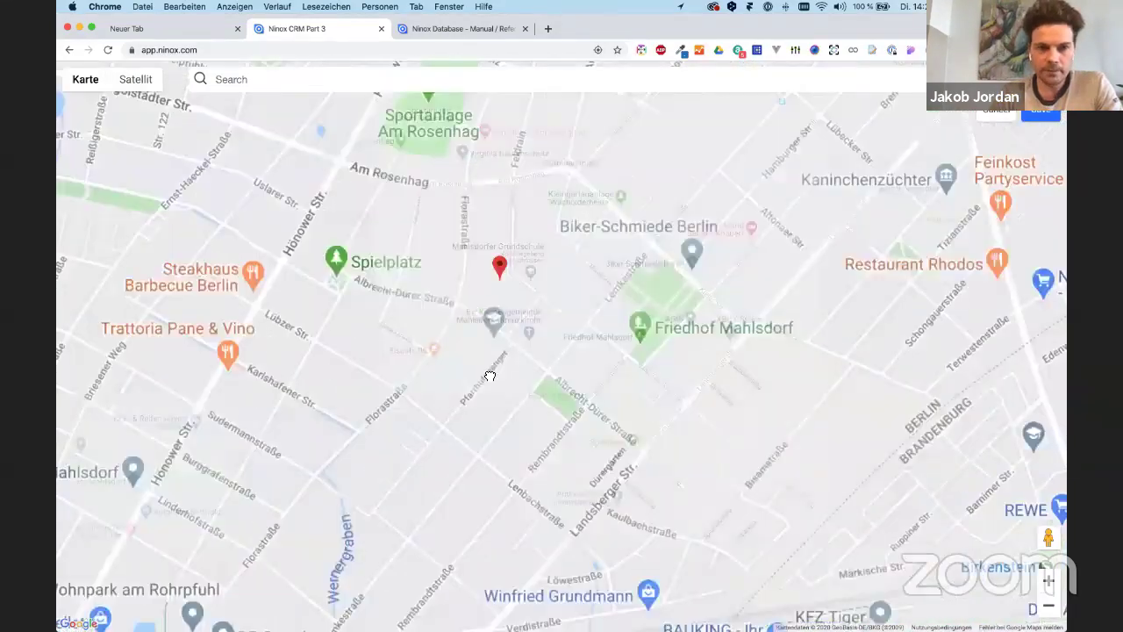
scroll(363, 261, "down", 2)
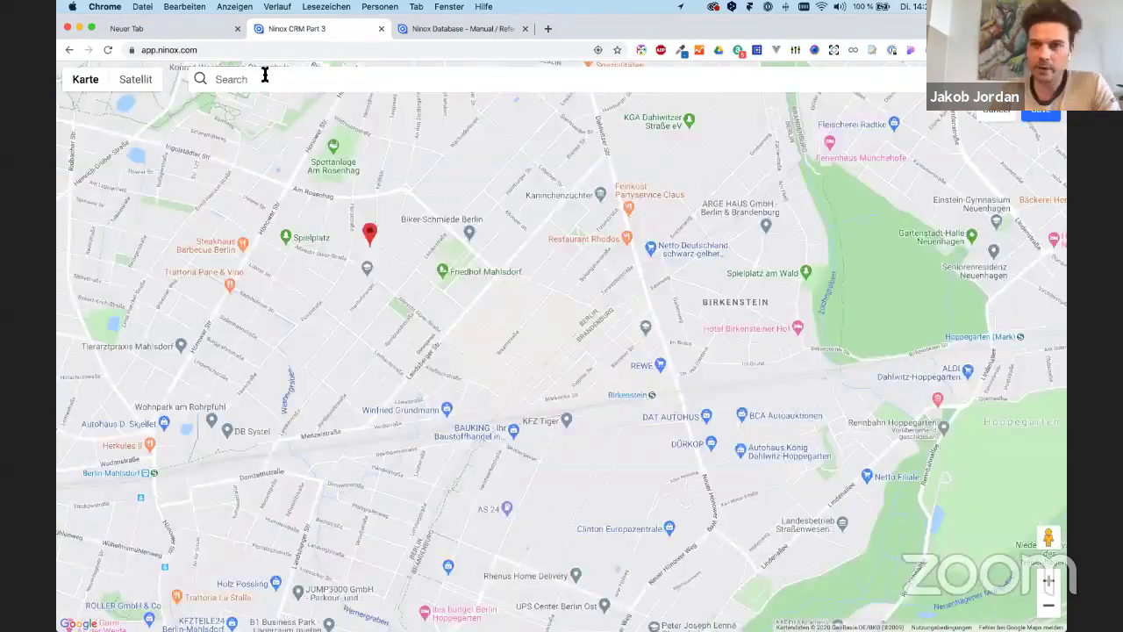
left_click(264, 75)
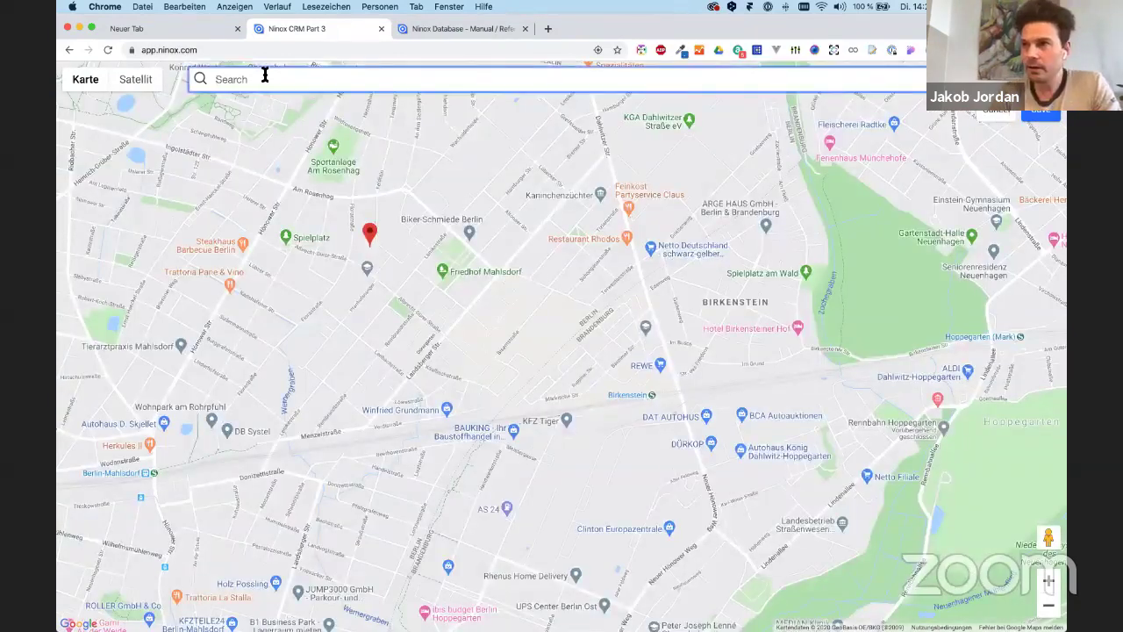
type("Berlin")
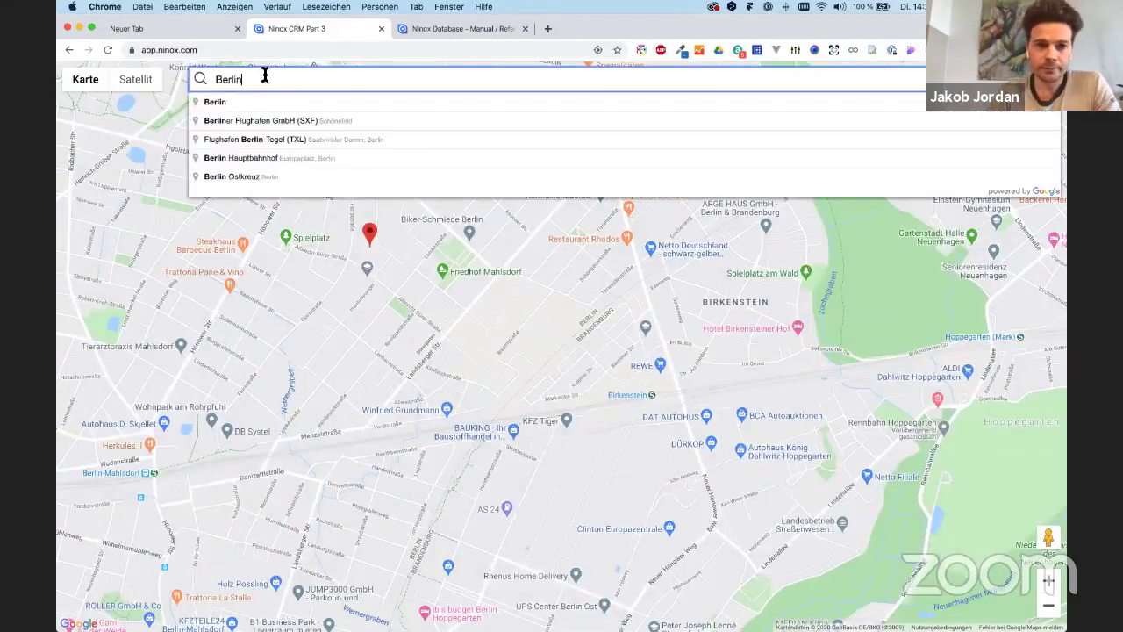
left_click(316, 99)
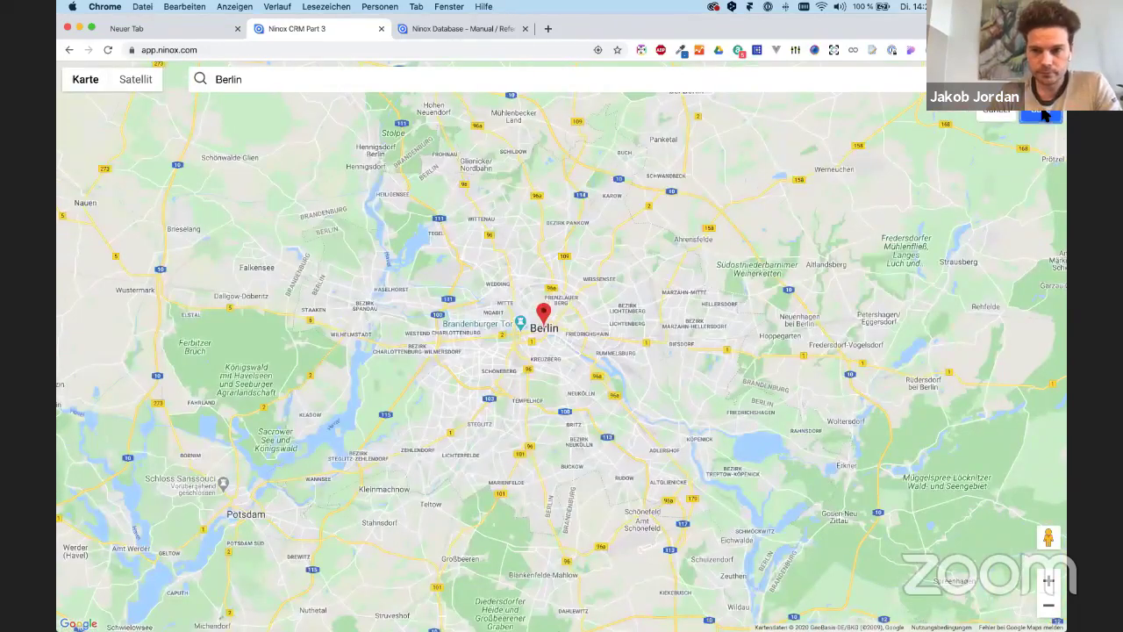
left_click(1042, 115)
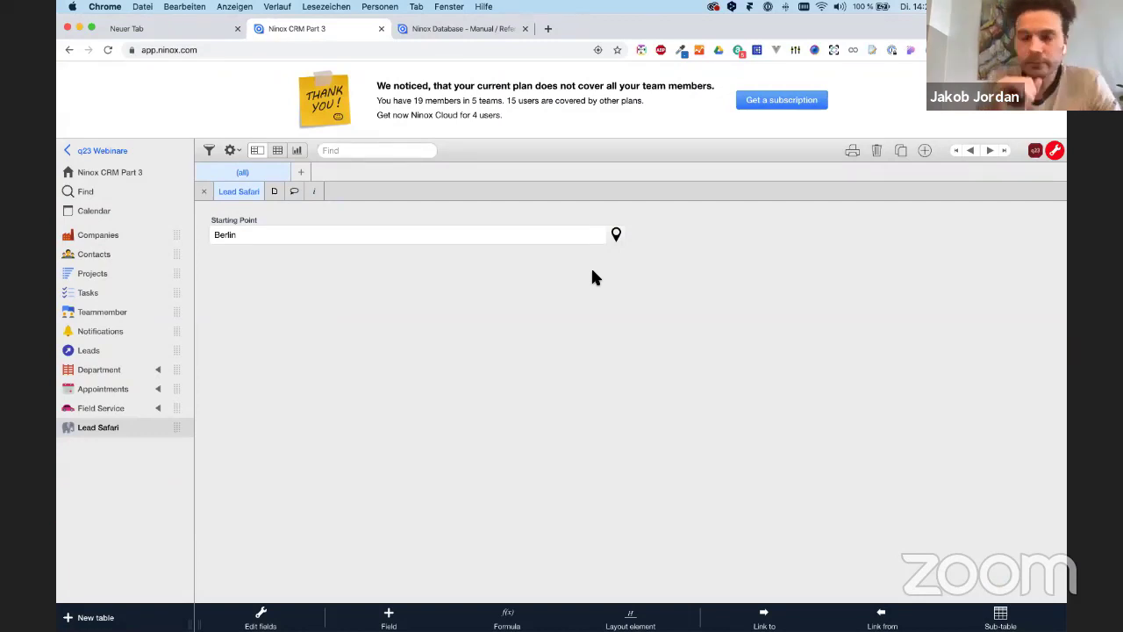
Add a Number field named Radius to the Lead Safari form and save the field changes.
left_click(388, 619)
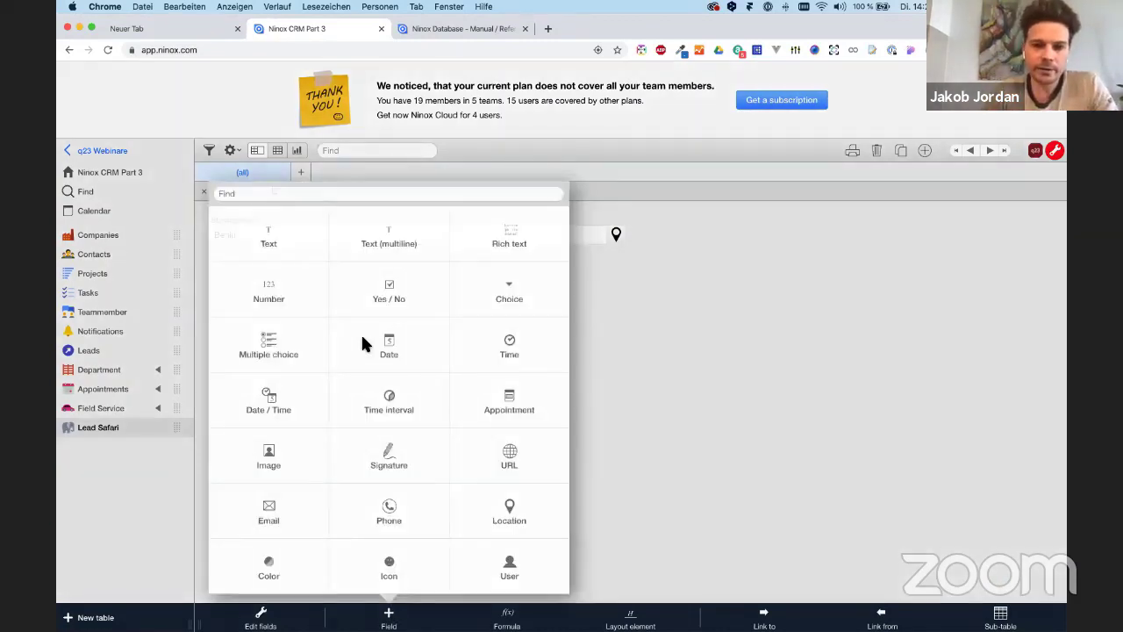
left_click(271, 299)
type("Radius")
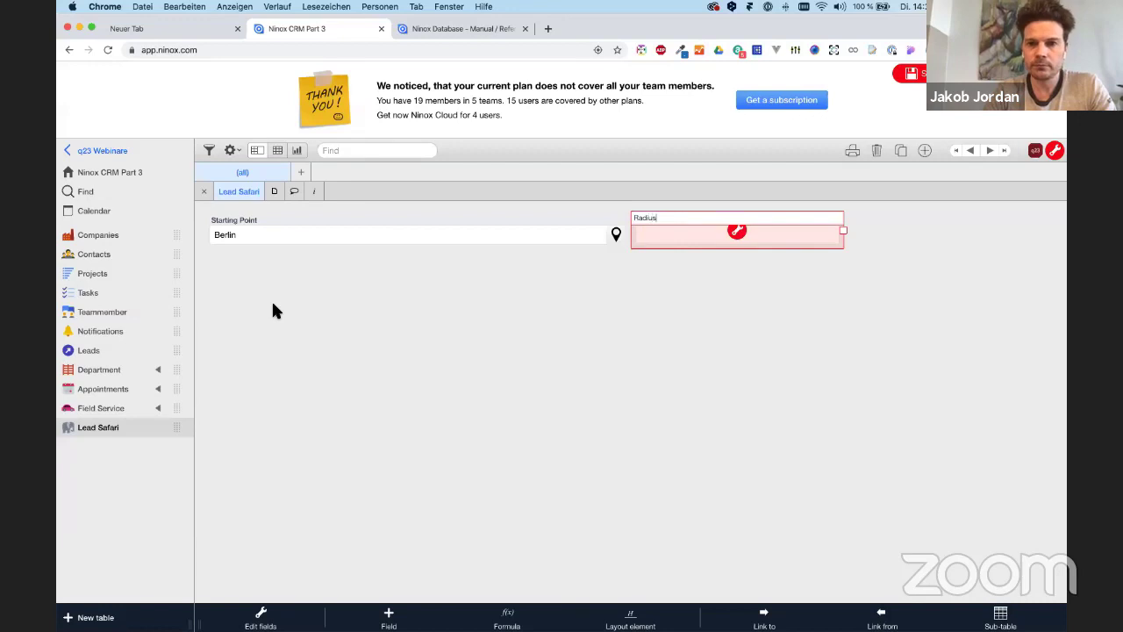
key("Return")
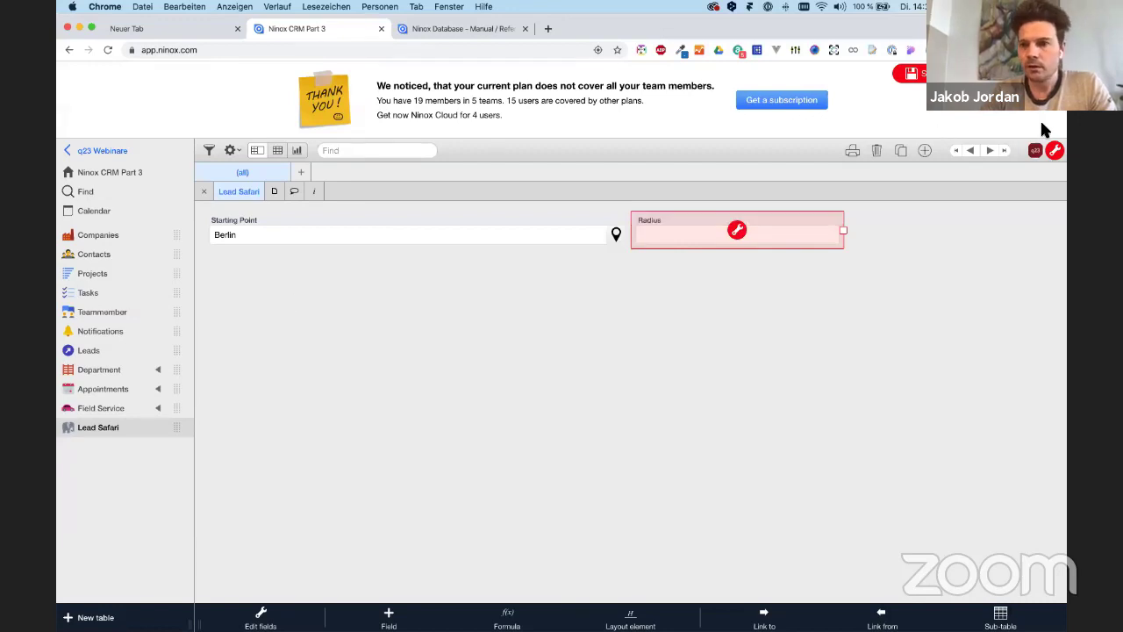
left_click(913, 73)
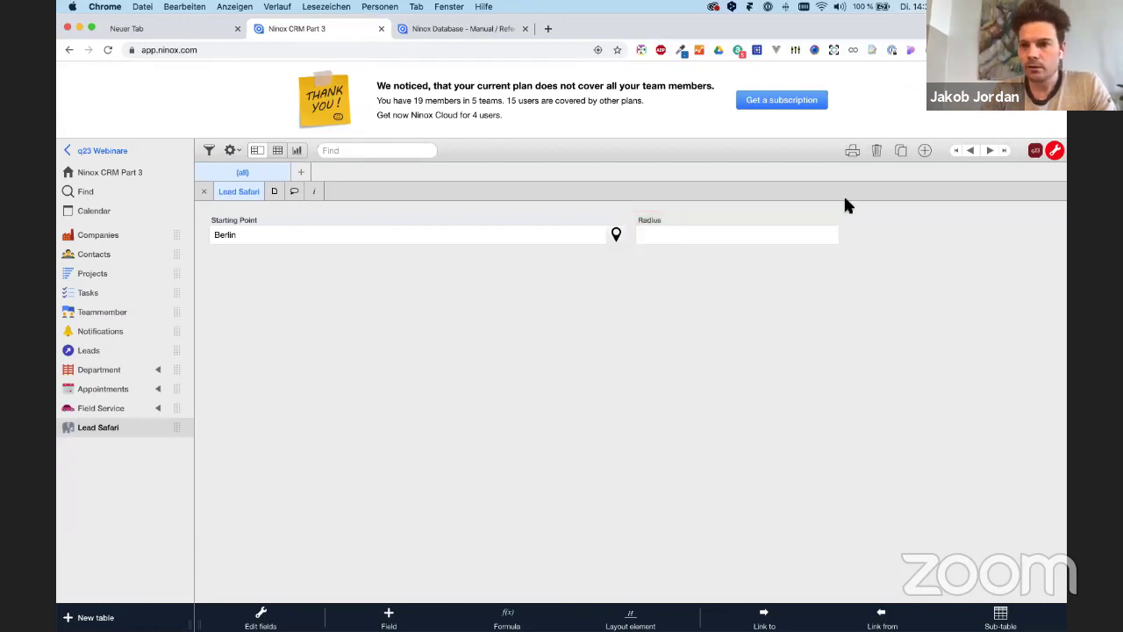
Enter 10 as the Radius in the Lead Safari record.
left_click(667, 233)
type("10")
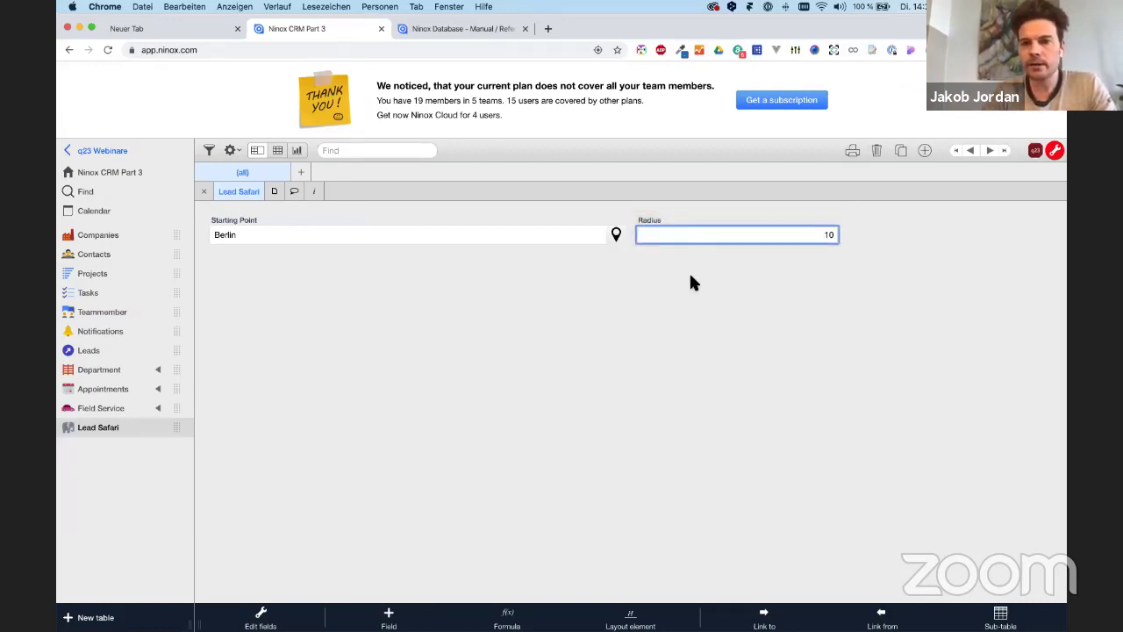
left_click(689, 271)
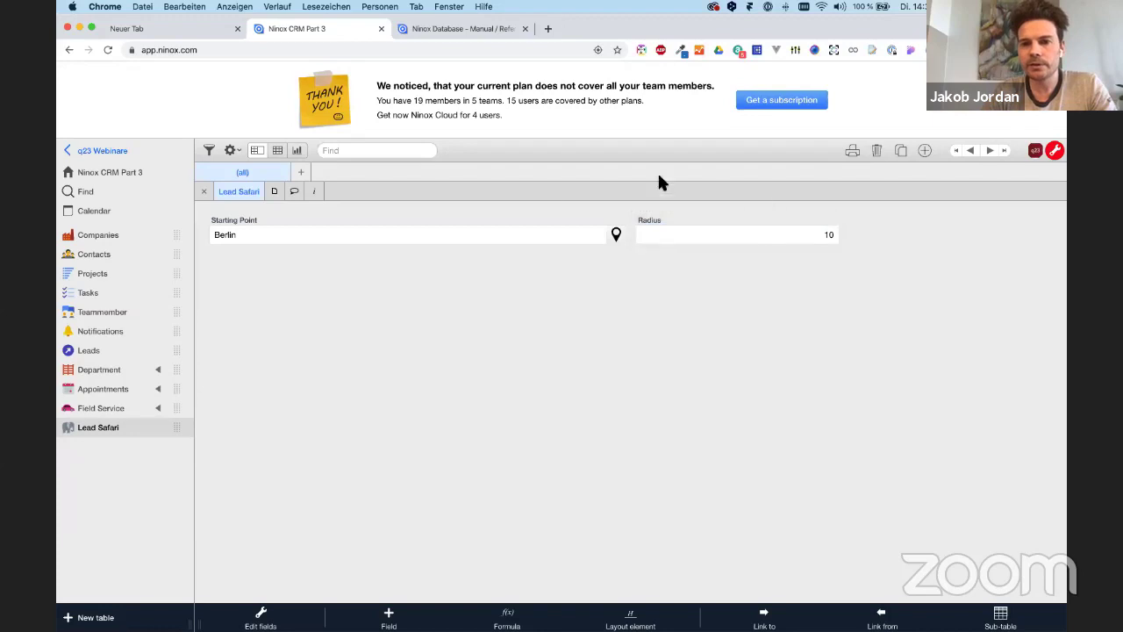
Set the unit in the Radius field's number format to km and confirm the field settings.
left_click(734, 233, "alt")
left_click(516, 228)
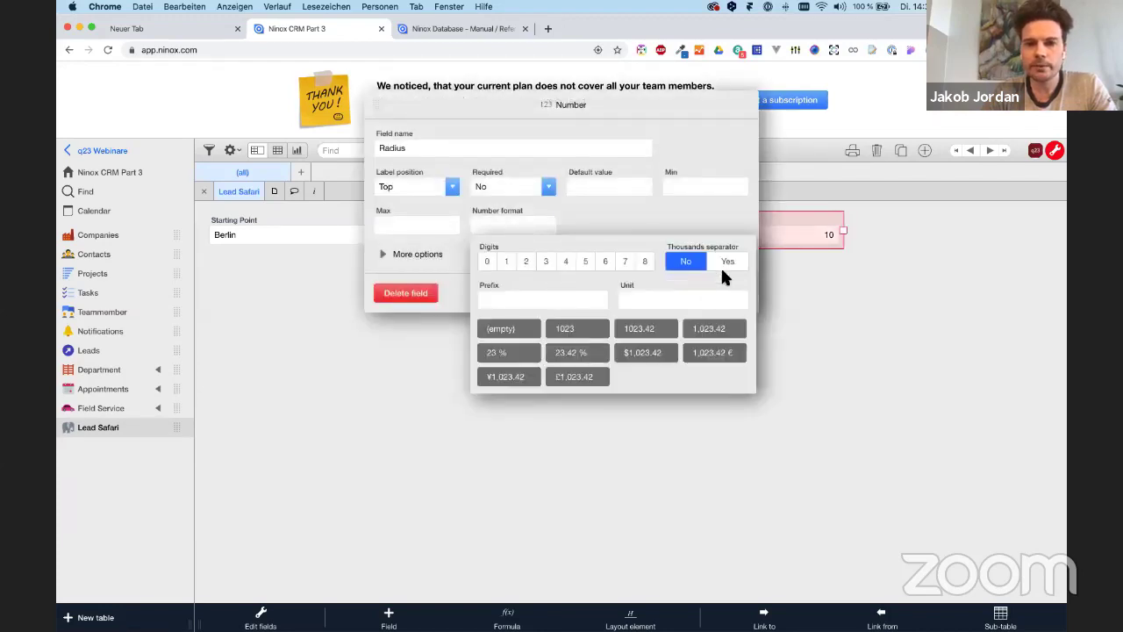
left_click(693, 299)
type("km")
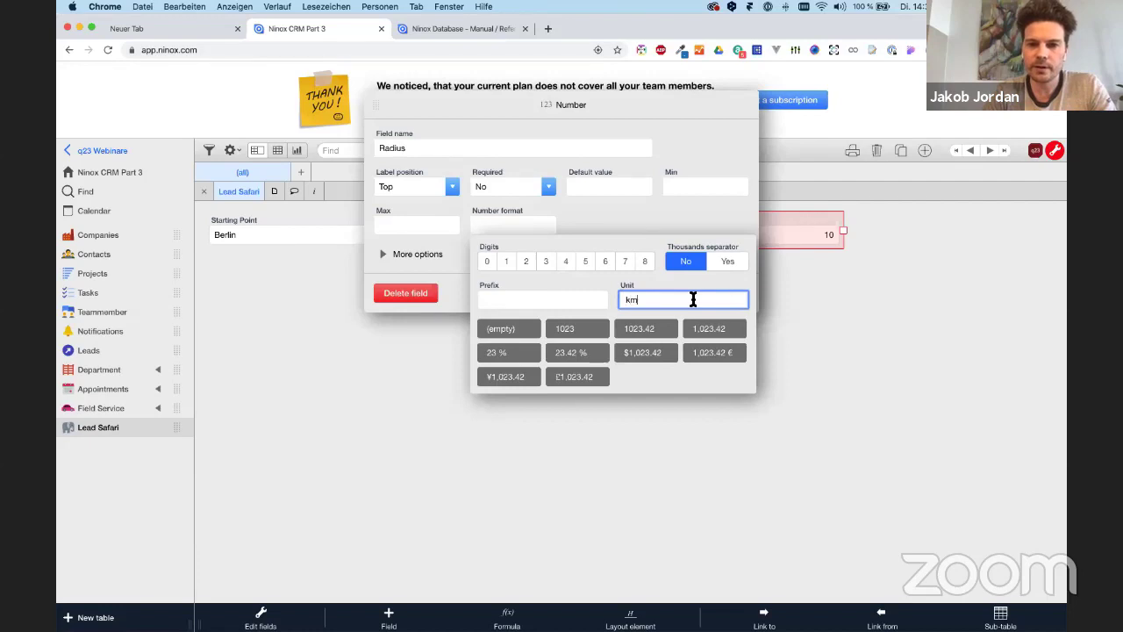
key("BackSpace")
key("BackSpace")
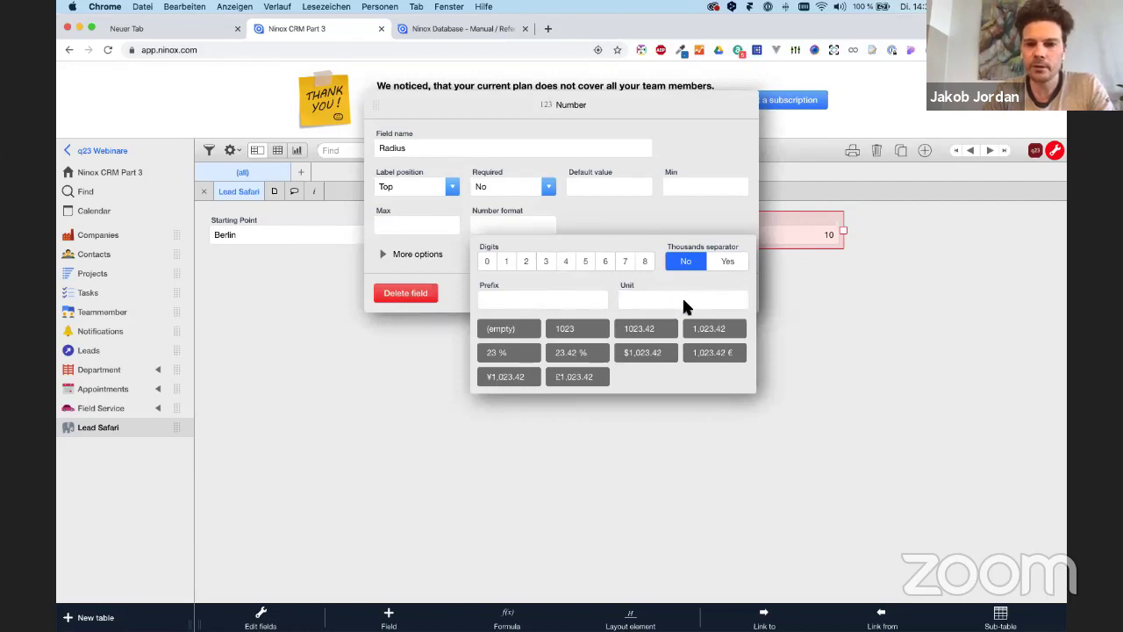
type("km")
key("Return")
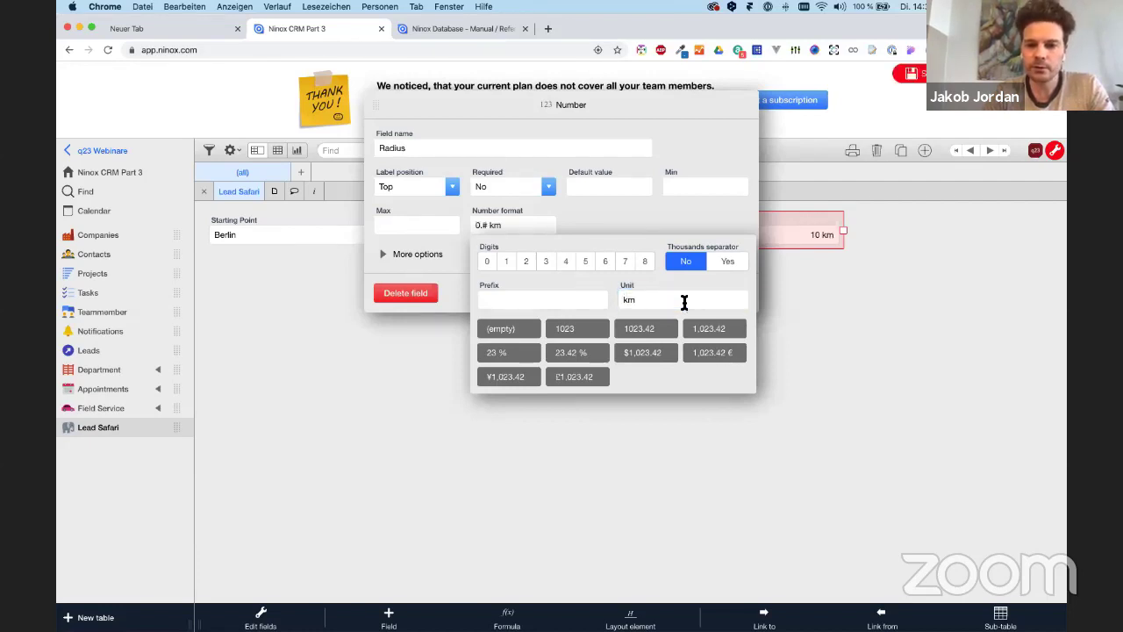
left_click(745, 202)
left_click(736, 292)
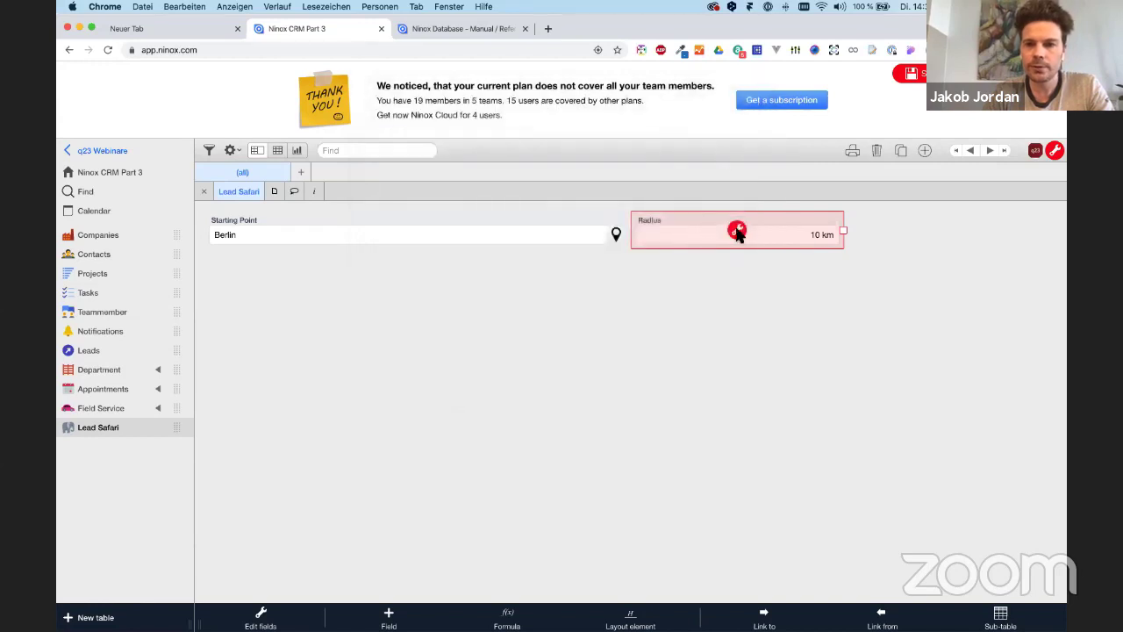
Recheck the Radius field's number format without changes, narrow the field on the form and save the layout.
left_click(734, 228)
left_click(492, 221)
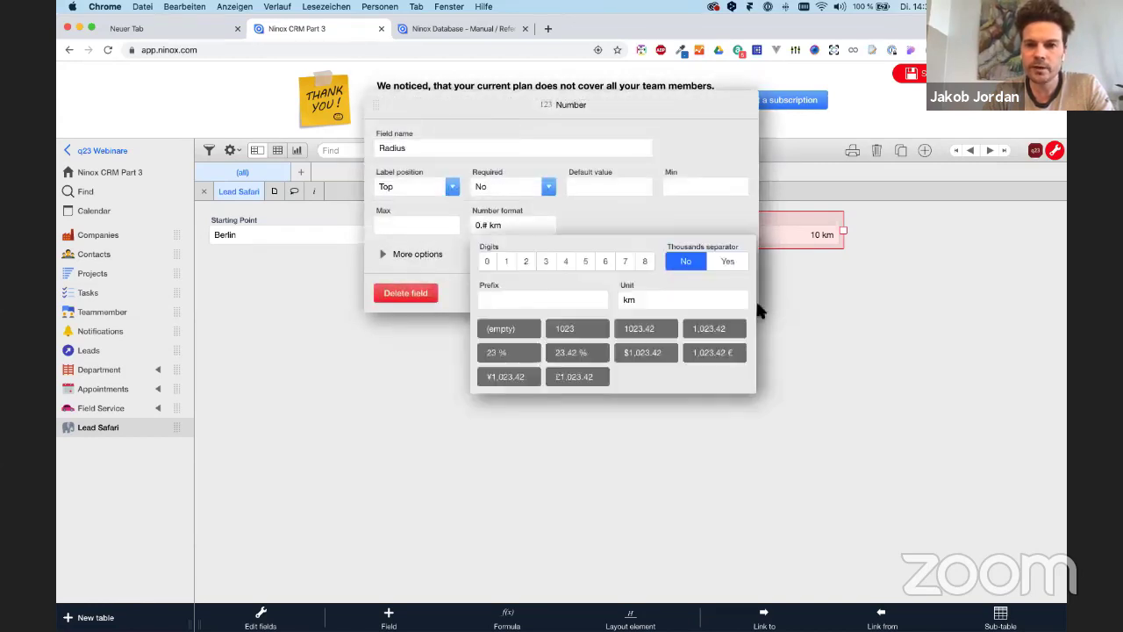
left_click(724, 206)
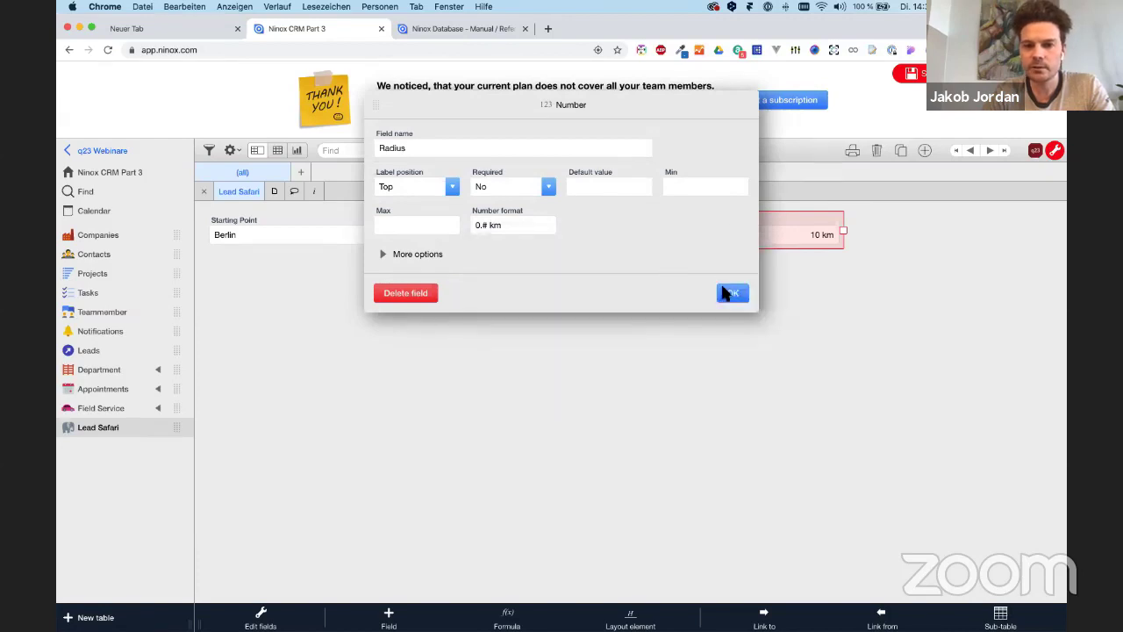
left_click(733, 292)
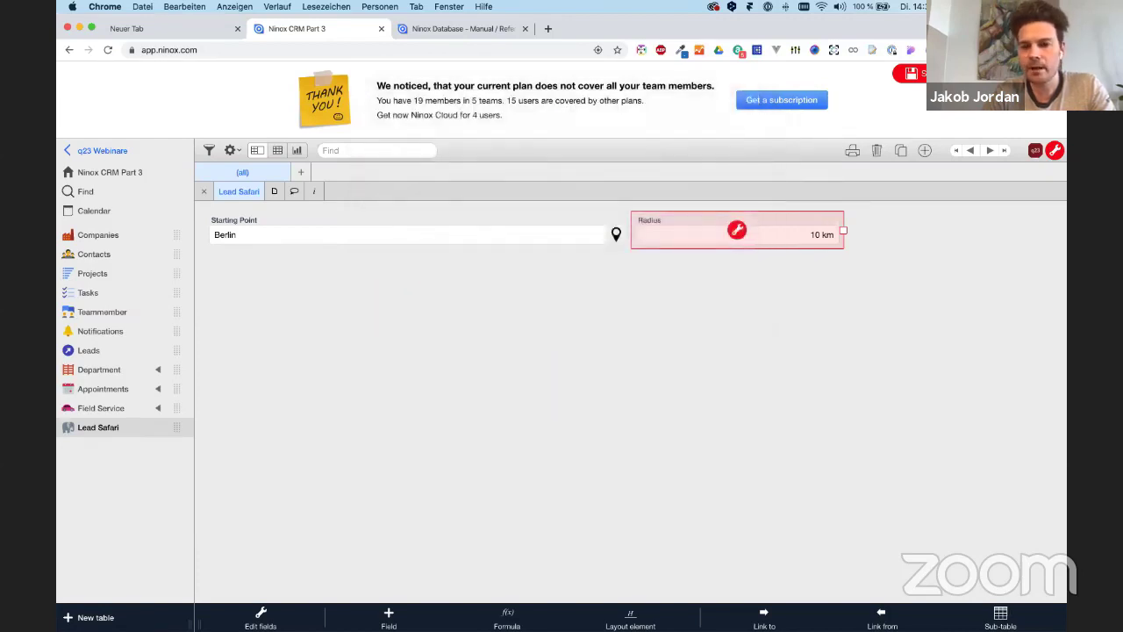
left_click_drag(845, 233, 777, 237)
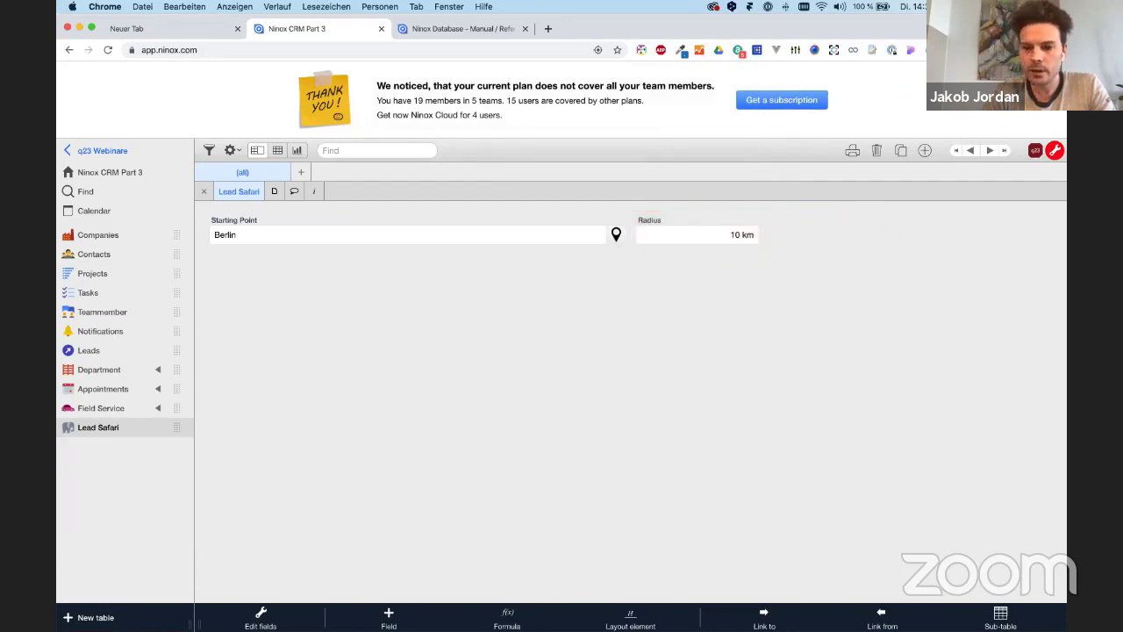
Add a Date field beside Radius, narrow it on the form and save the layout.
left_click(428, 376)
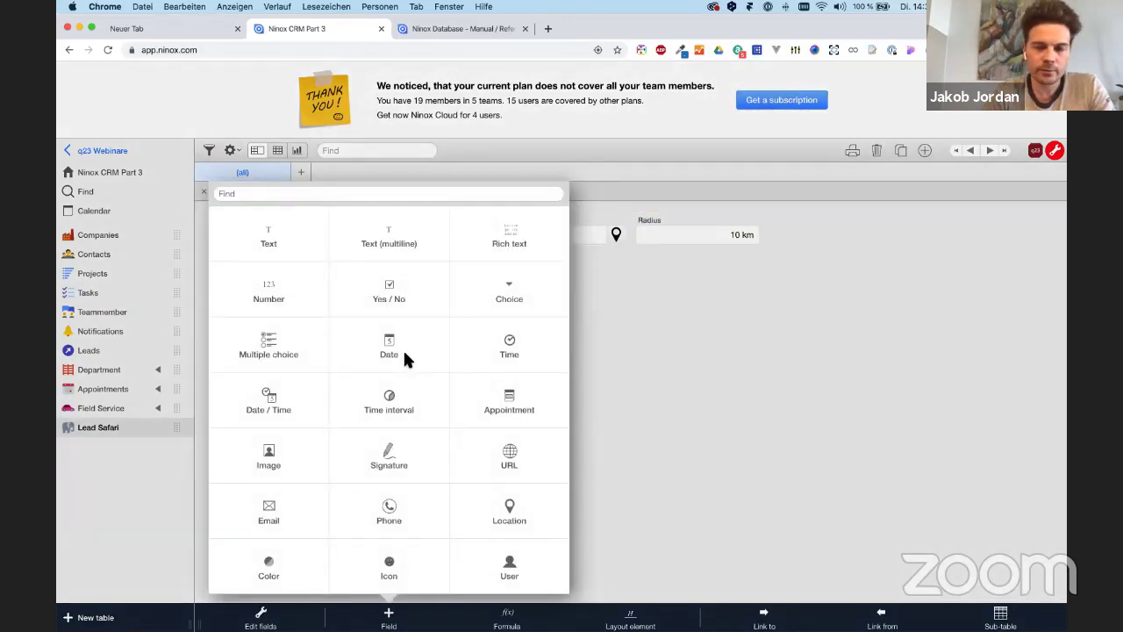
left_click(404, 351)
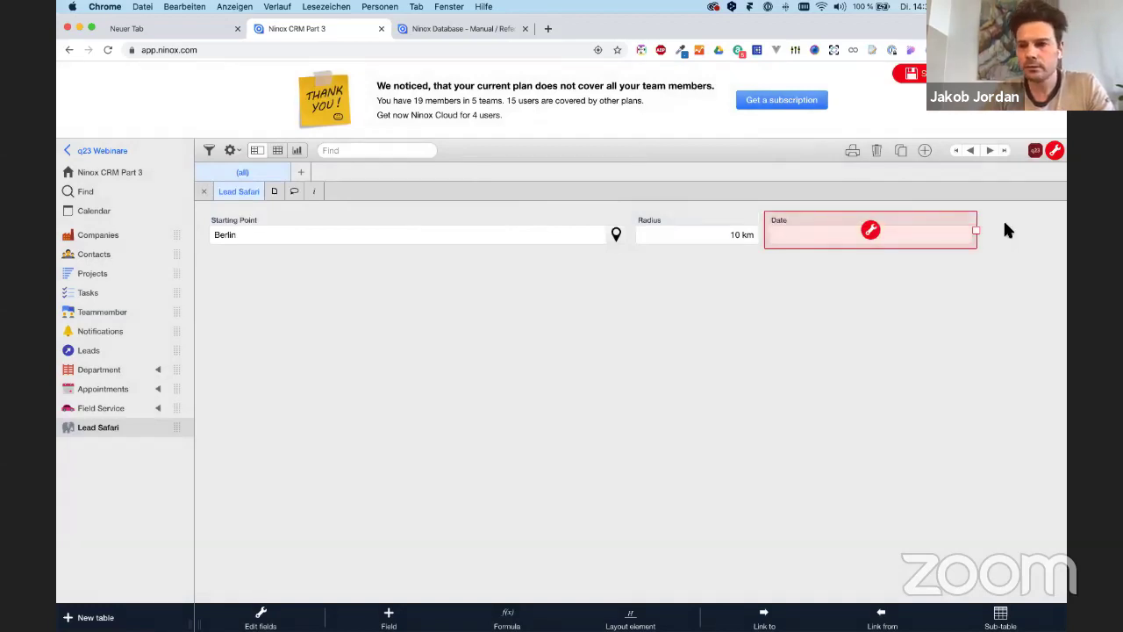
left_click_drag(979, 233, 923, 232)
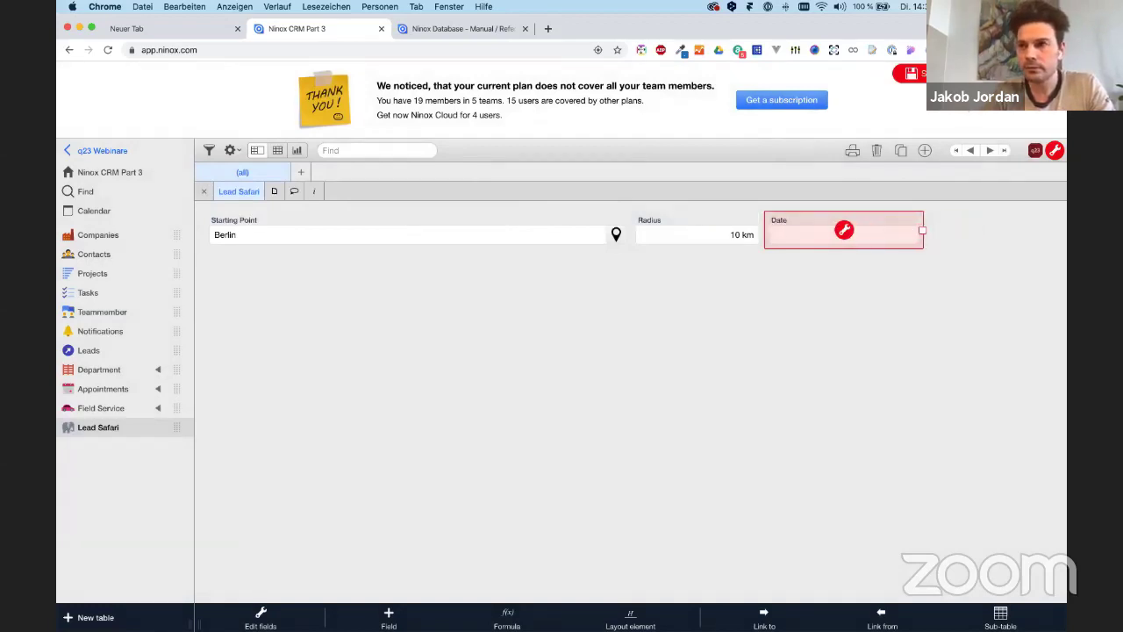
left_click(617, 381)
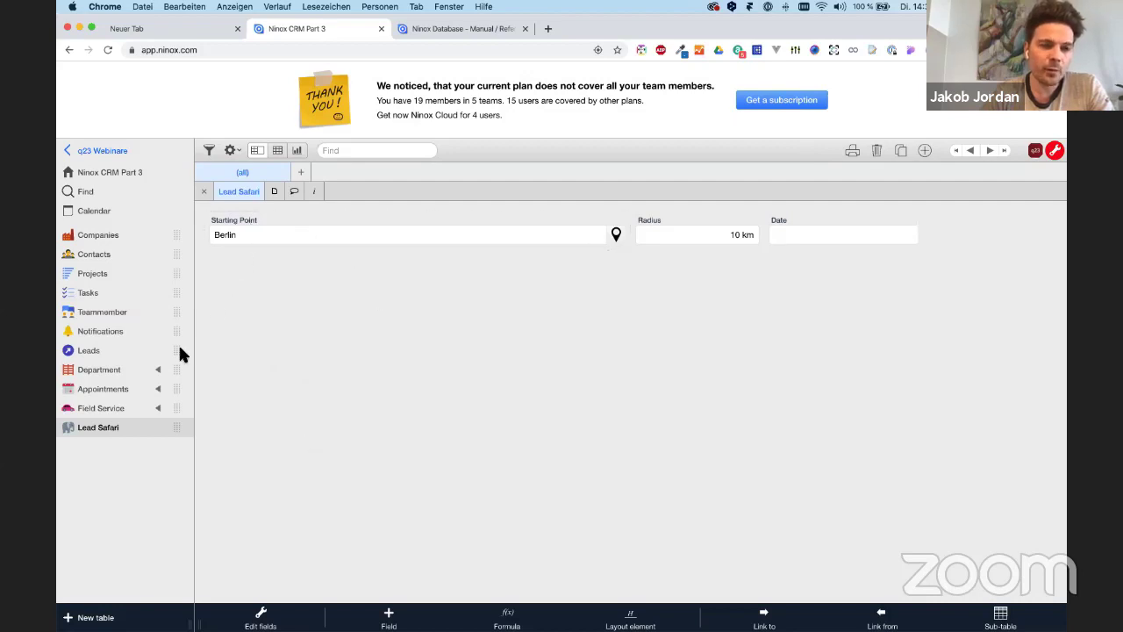
Check the Appointments table's form, return to Lead Safari, link it from the Appointments table and save the new reference.
left_click(104, 389)
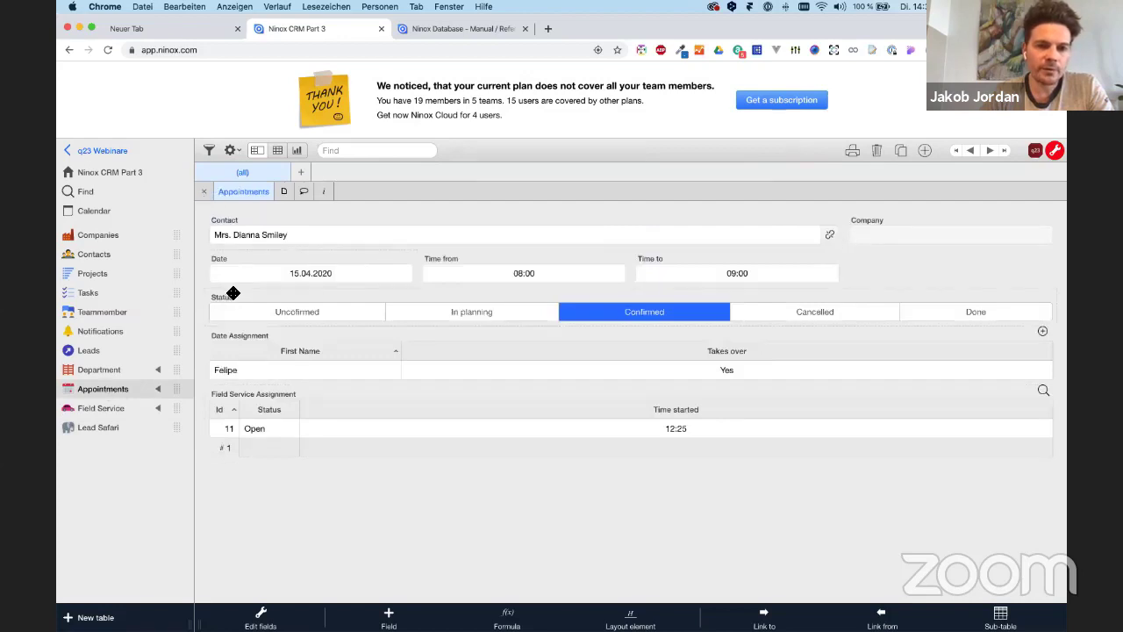
left_click(112, 430)
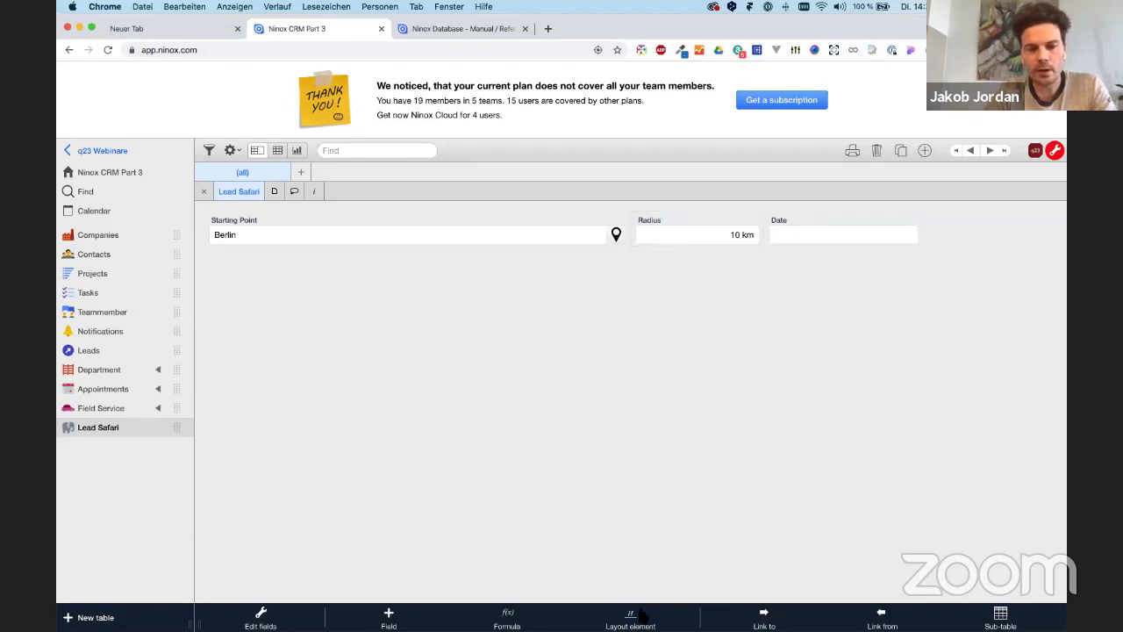
left_click(880, 617)
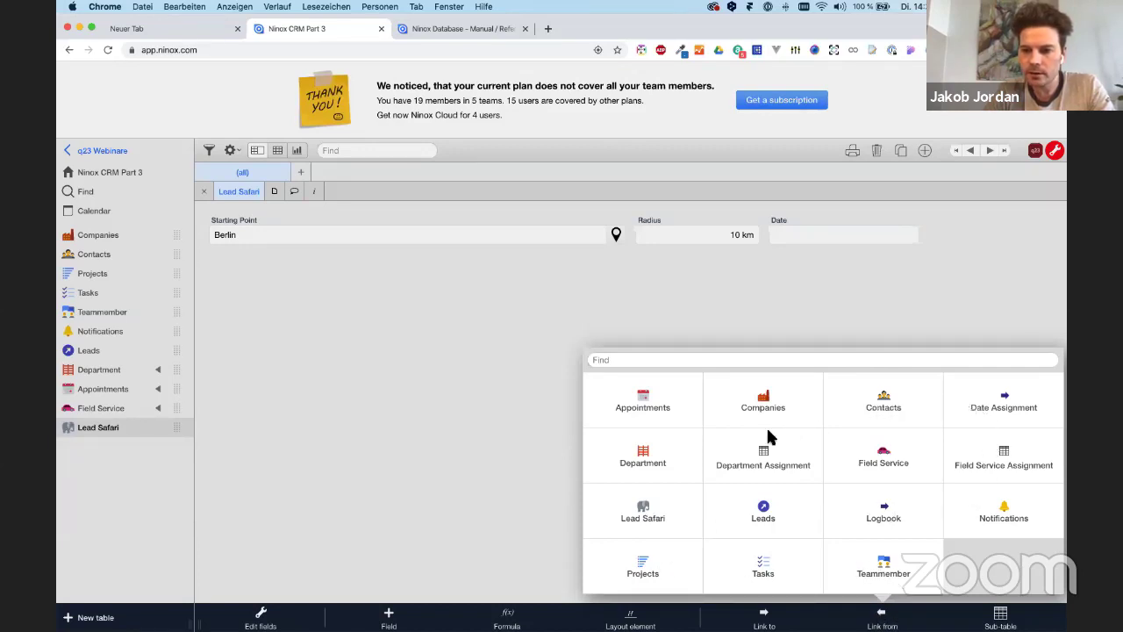
left_click(645, 401)
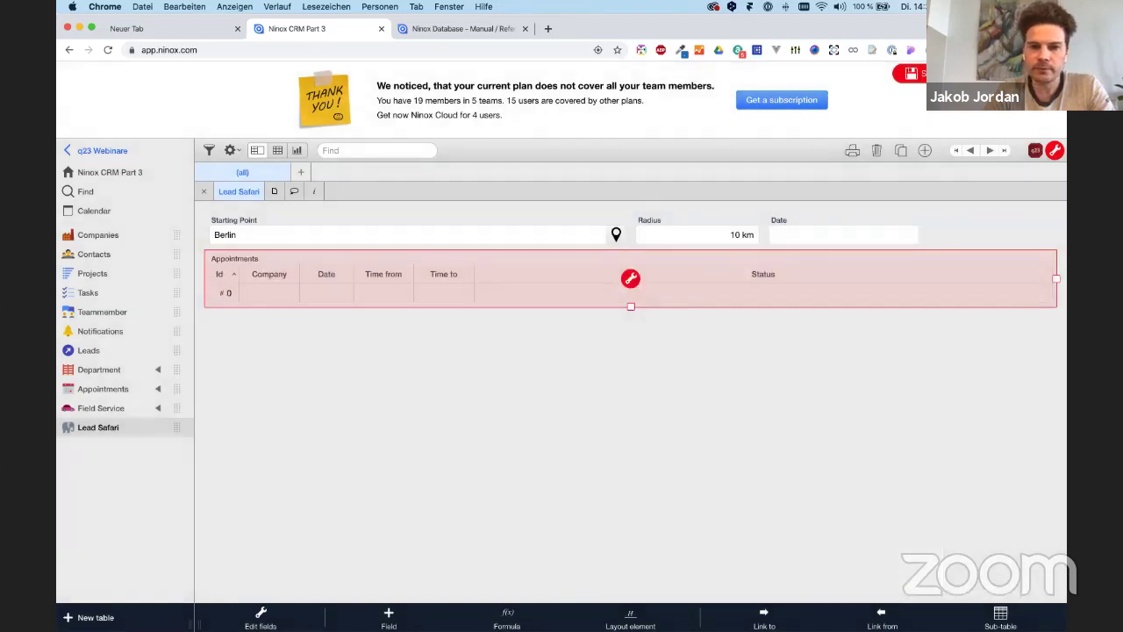
left_click(855, 201)
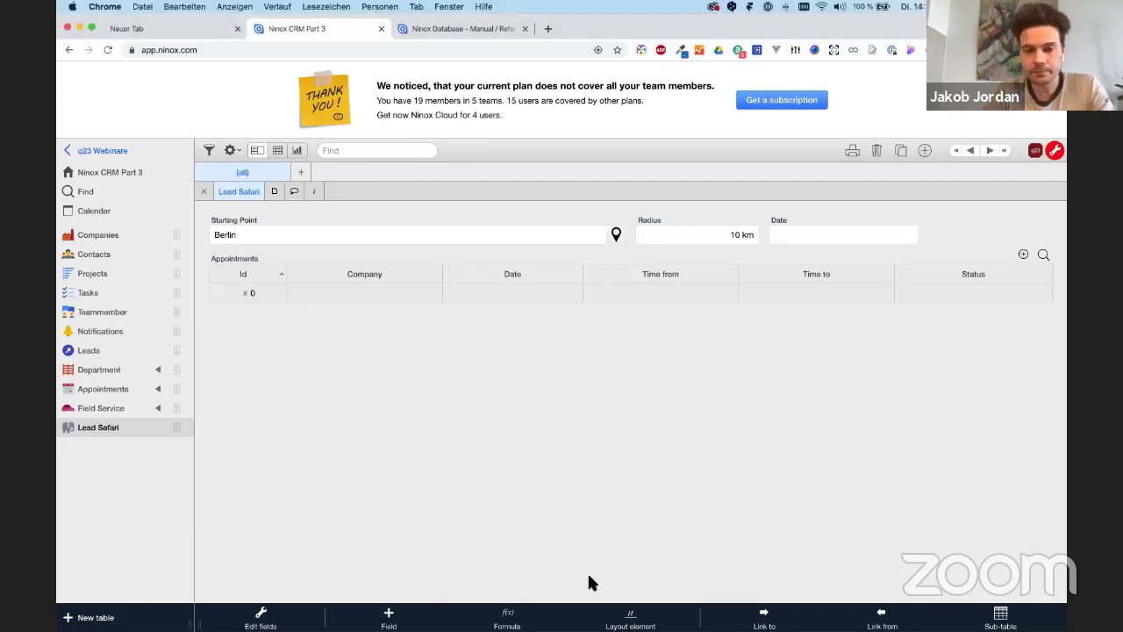
Add a button below the Appointments list on the Lead Safari form and name it Generate Appointments.
left_click(632, 616)
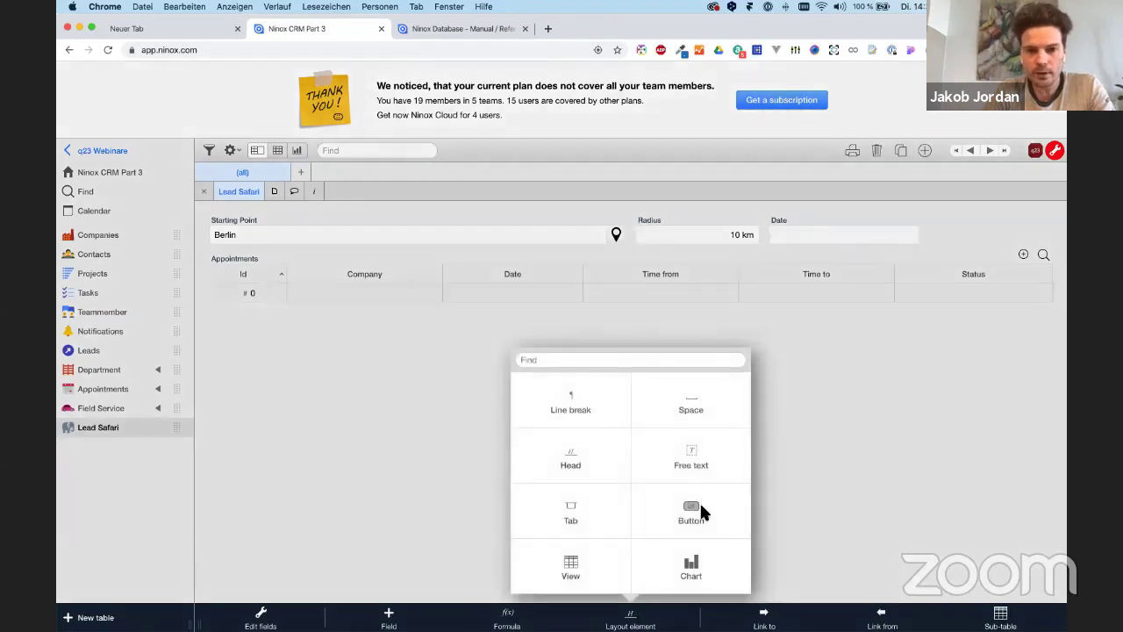
left_click(693, 507)
left_click(316, 332)
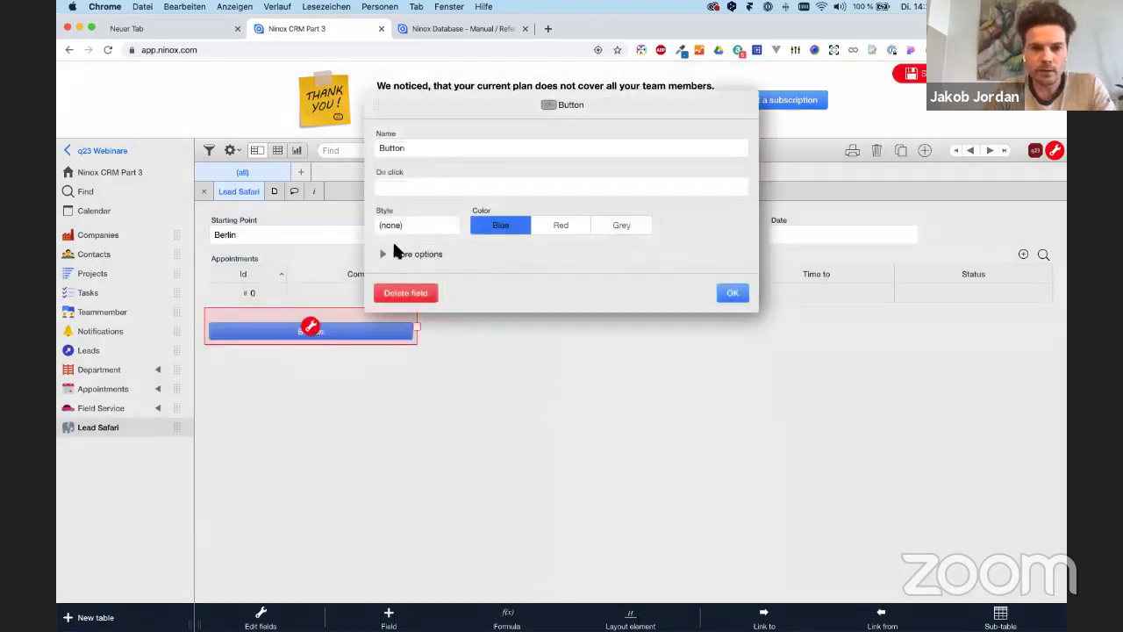
double_click(401, 147)
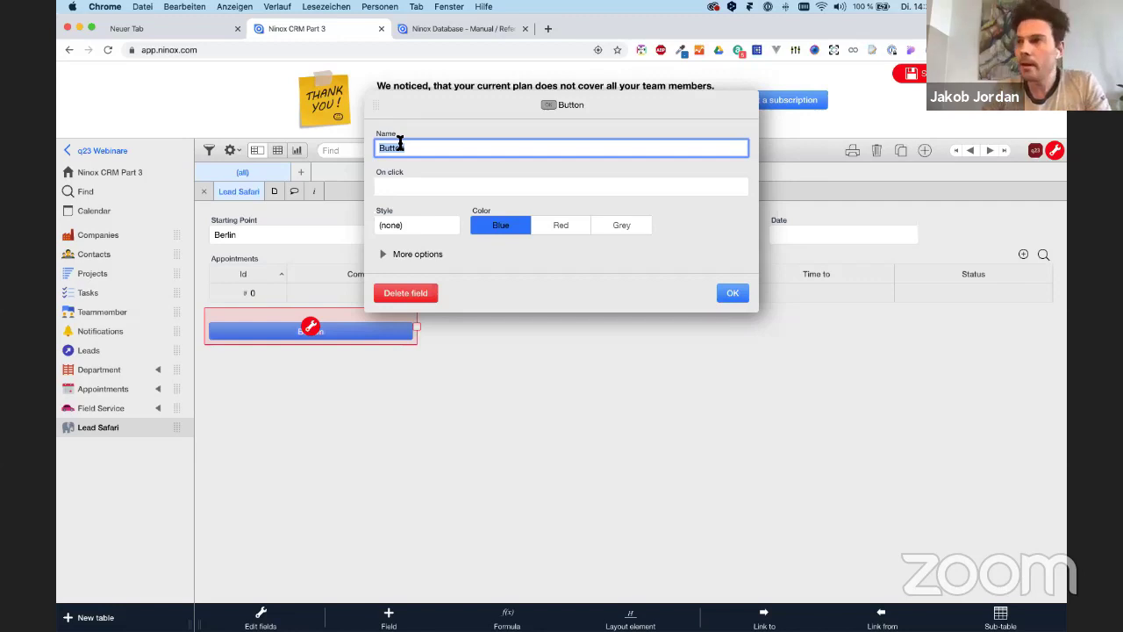
type("G")
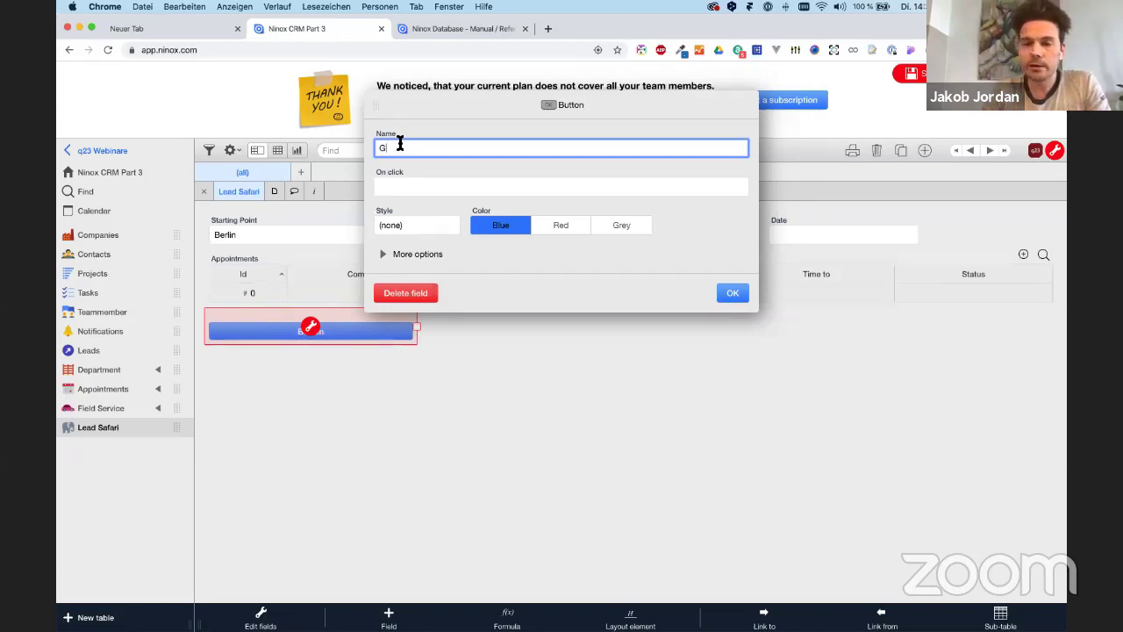
type("enerate Appointments")
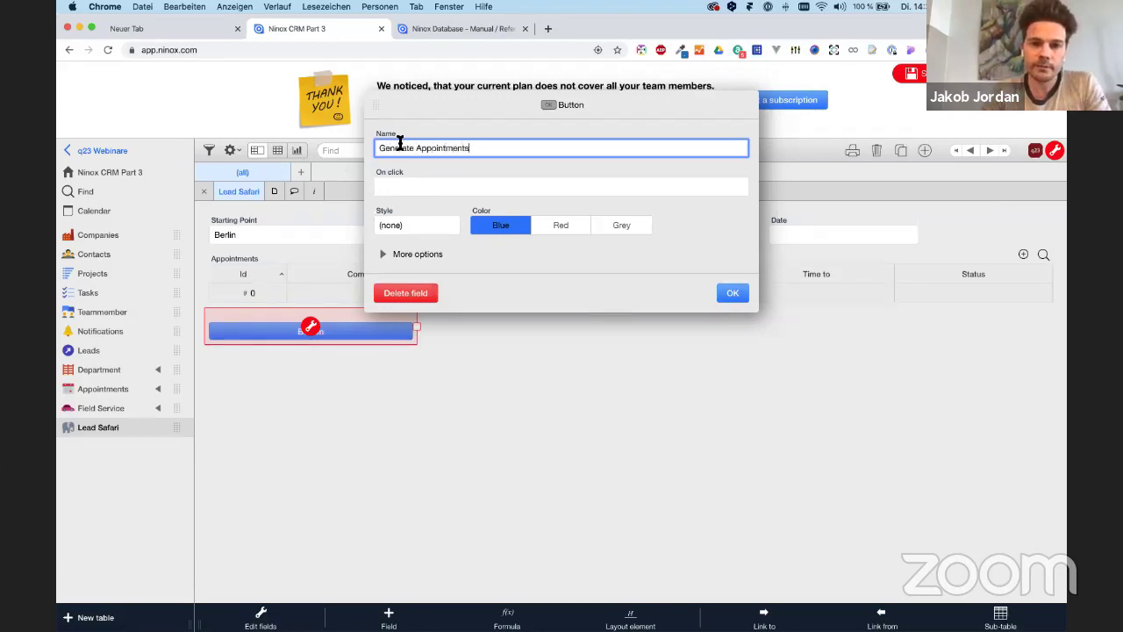
key("Return")
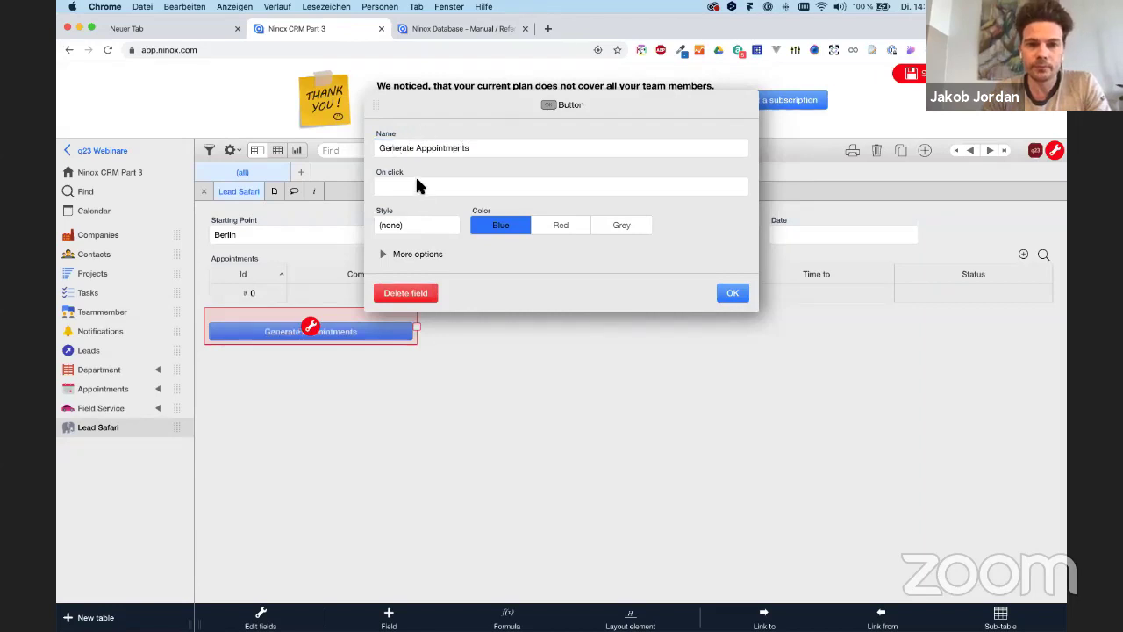
Begin the Generate Appointments button's on-click script with the line "let safari:= this;".
left_click(416, 180)
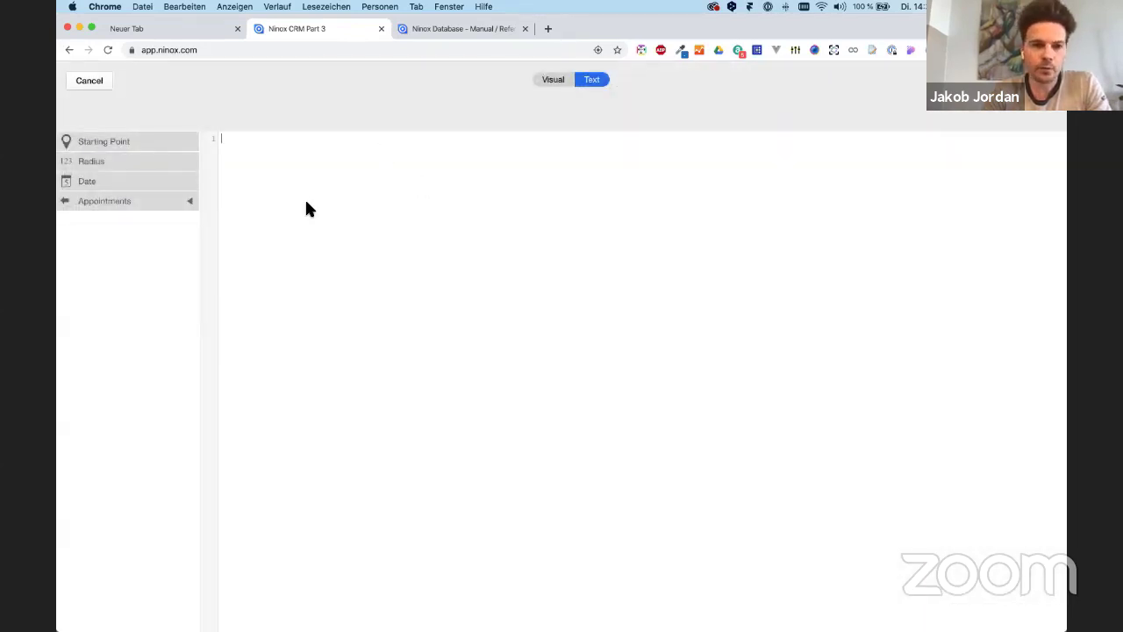
type("let")
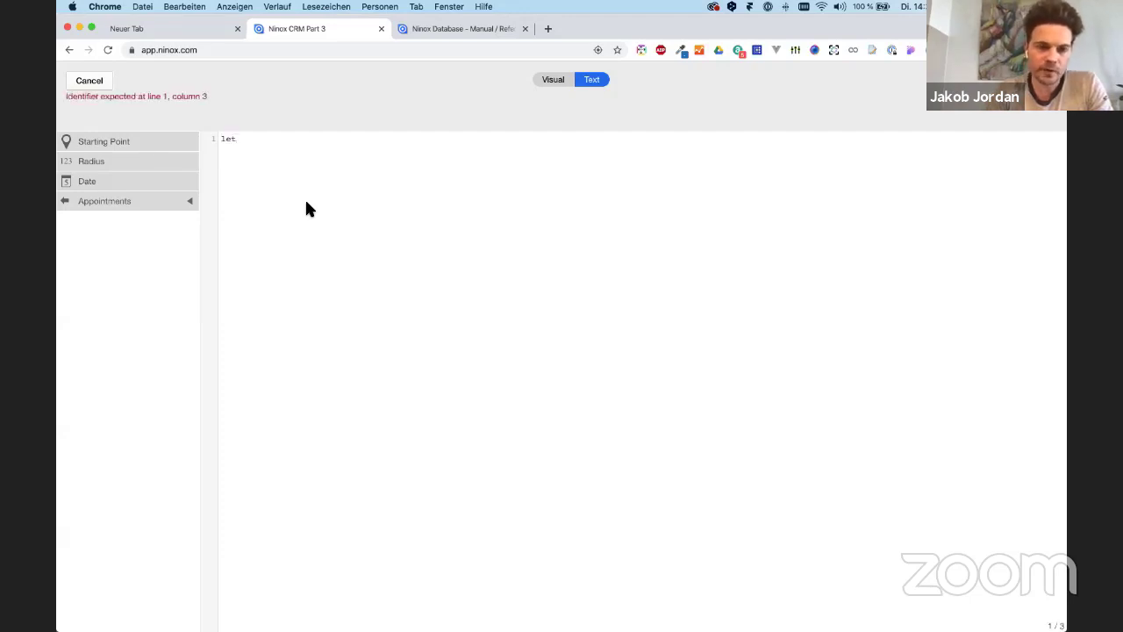
type(" safari:=")
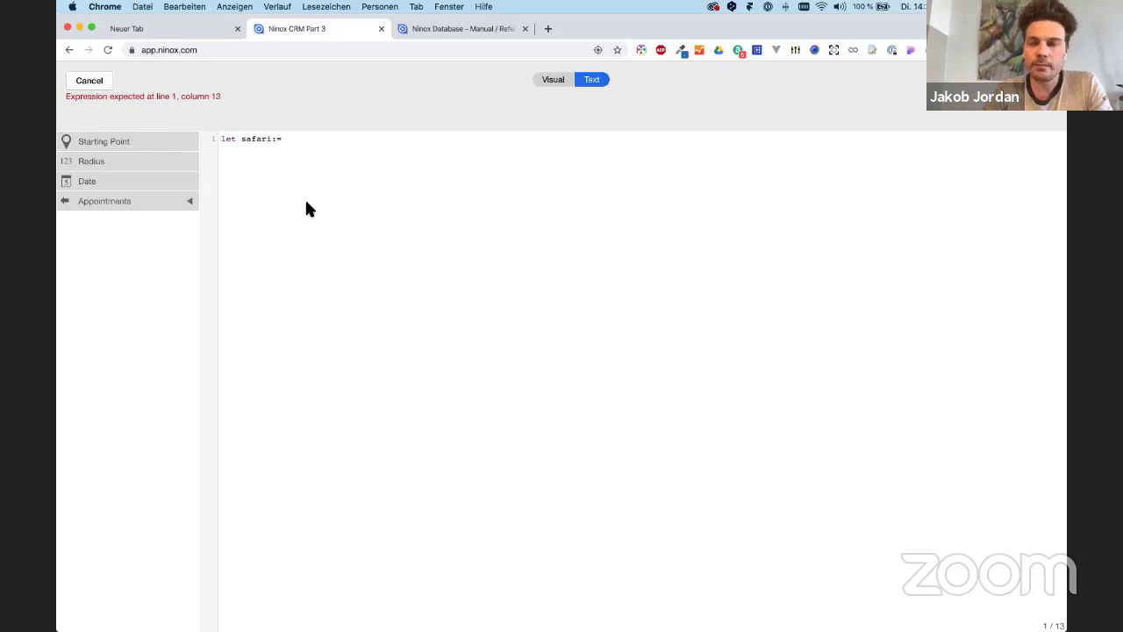
type(" this;")
key("Return")
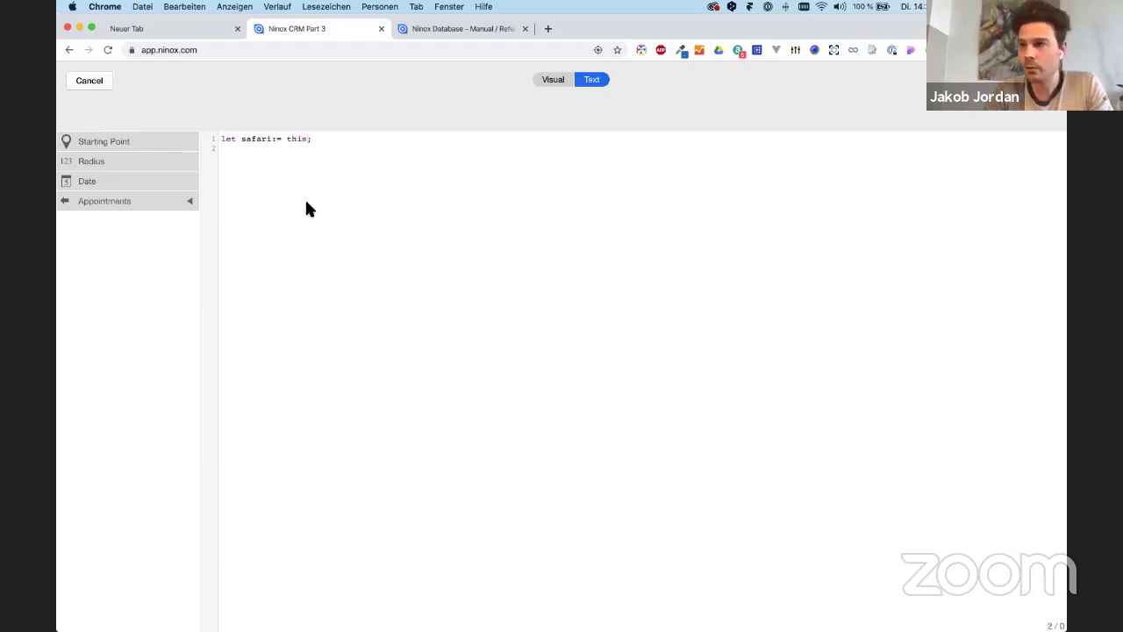
left_click_drag(273, 140, 209, 145)
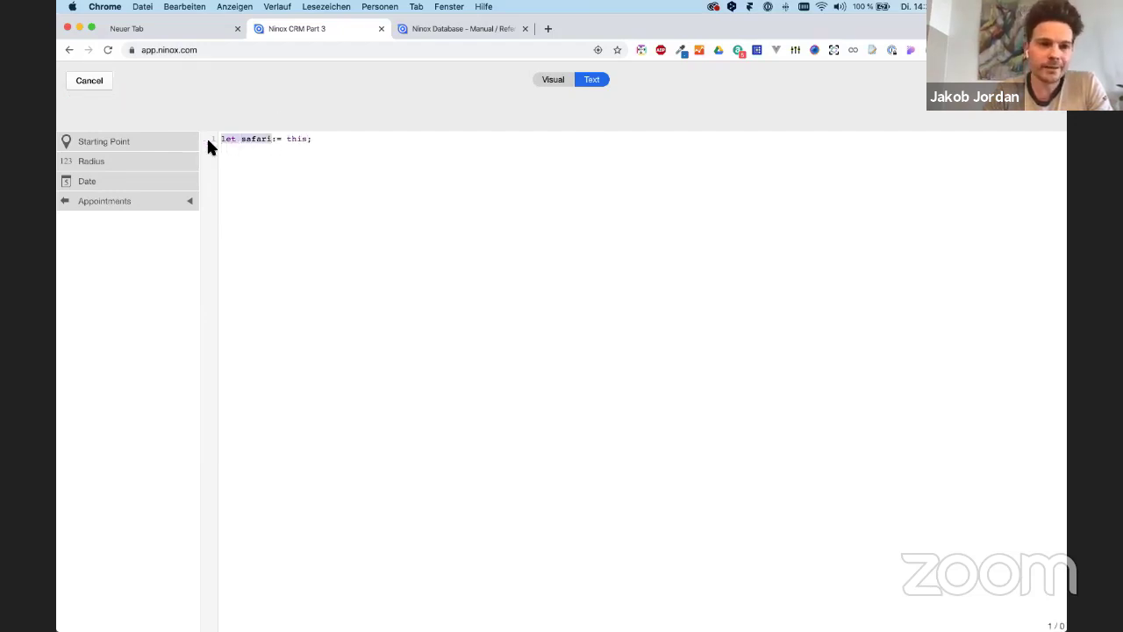
left_click(272, 142)
left_click_drag(272, 141, 220, 145)
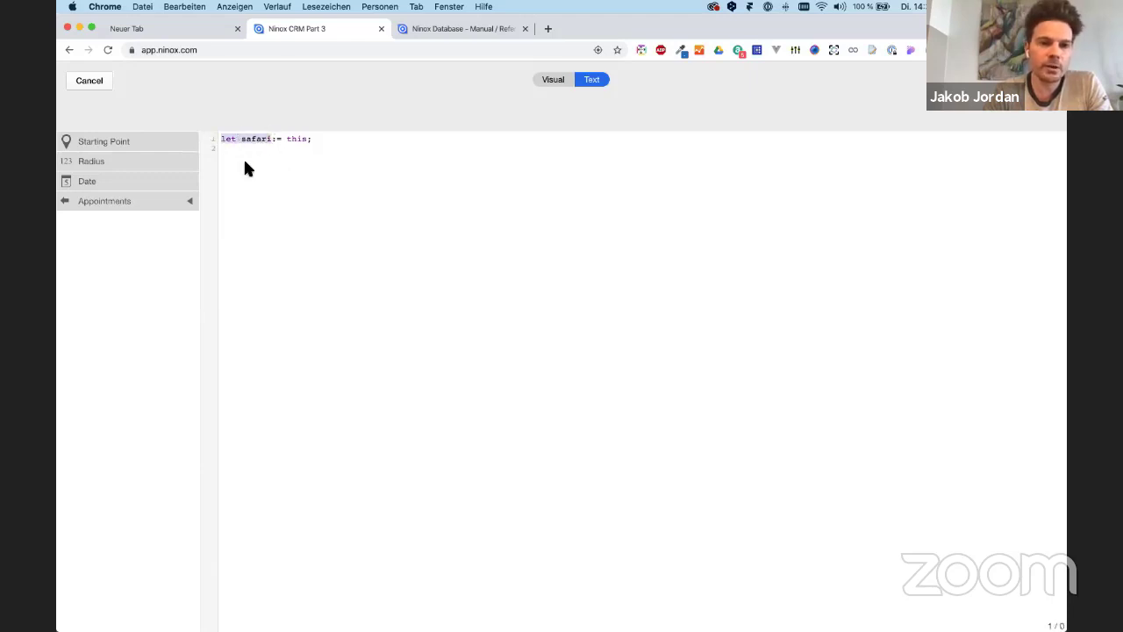
Add the second script line "let potentialCompanies:= select Companies;" followed by a blank line.
left_click(246, 157)
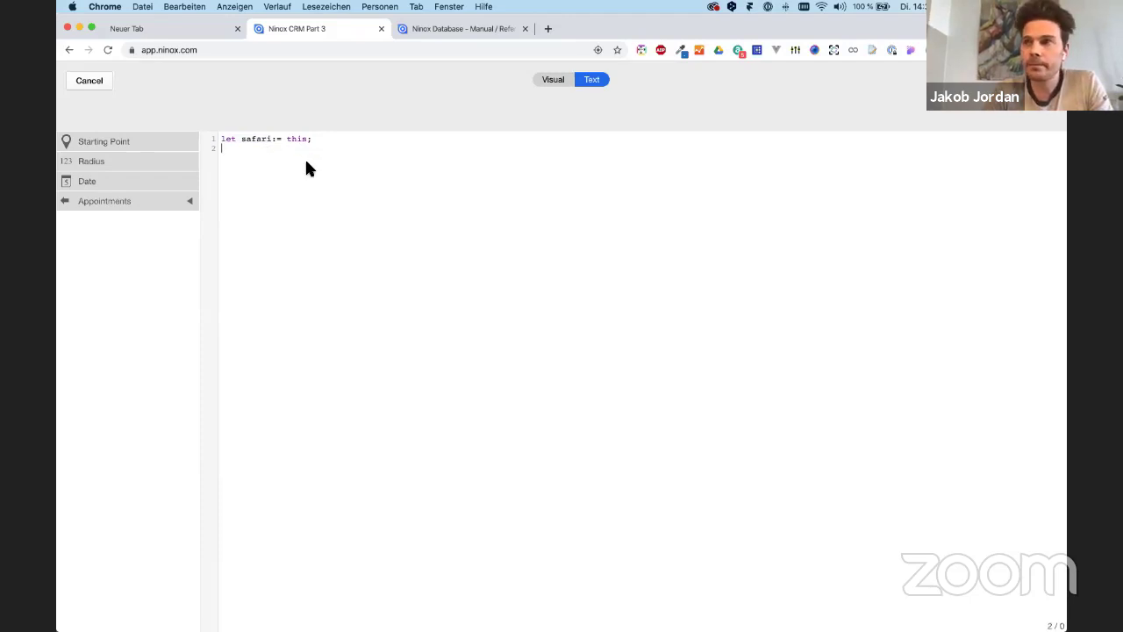
type("let")
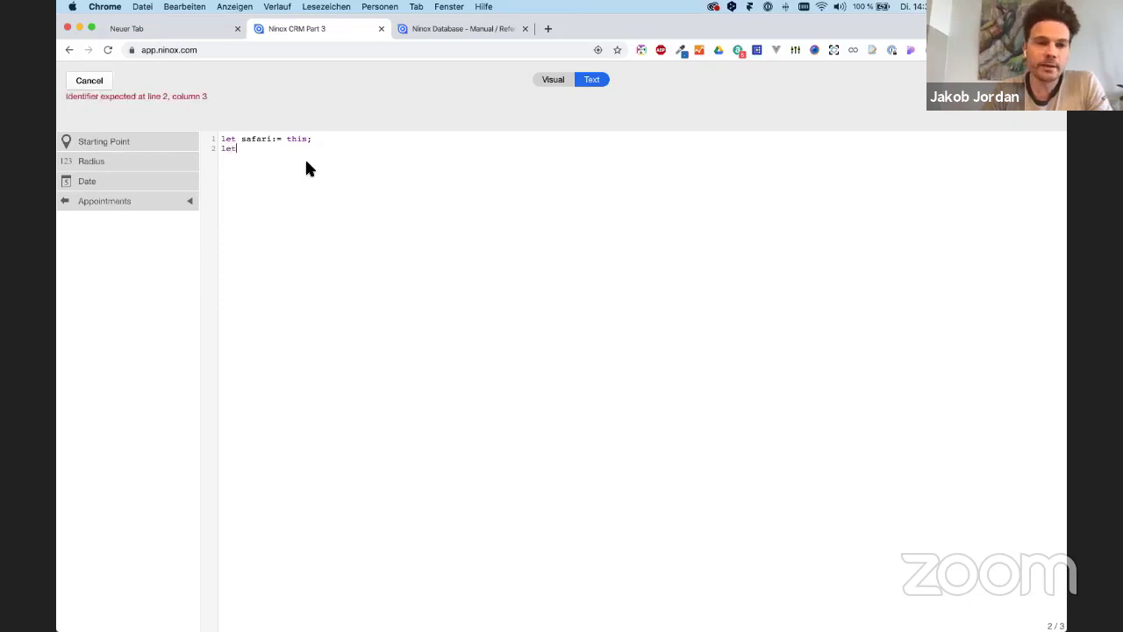
type(" pot")
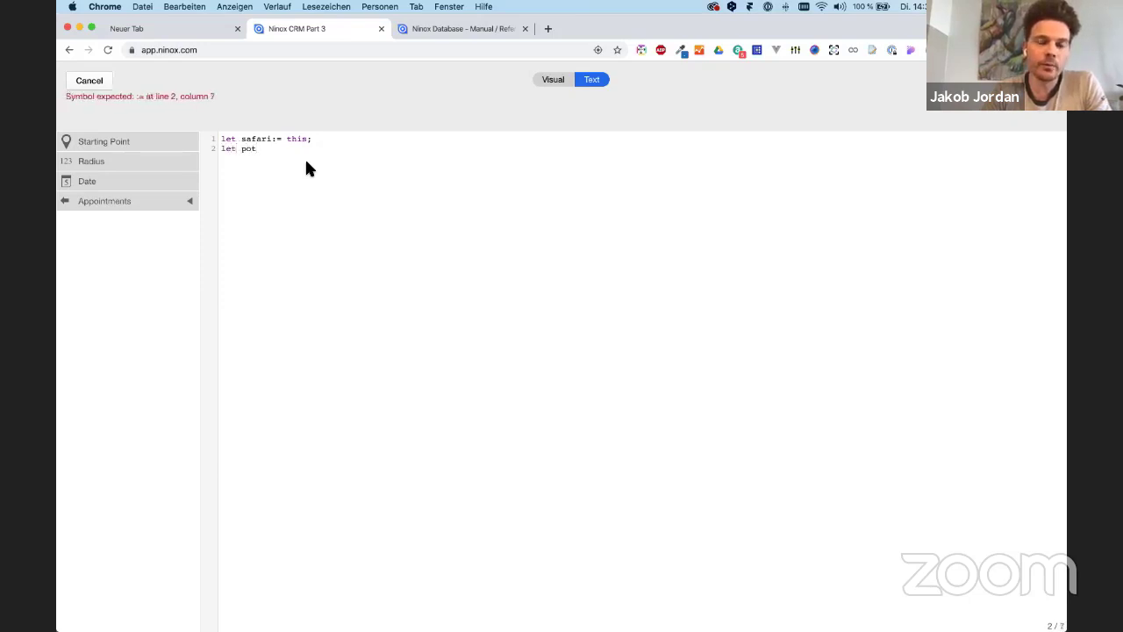
type("e")
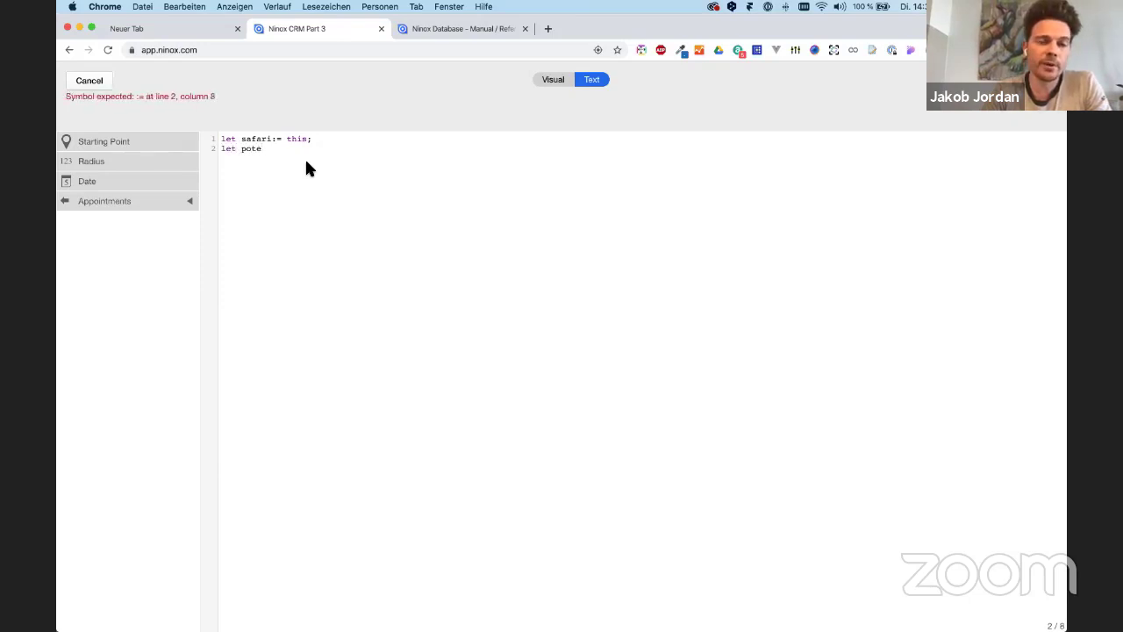
type("ntial")
key("BackSpace")
type("Comp")
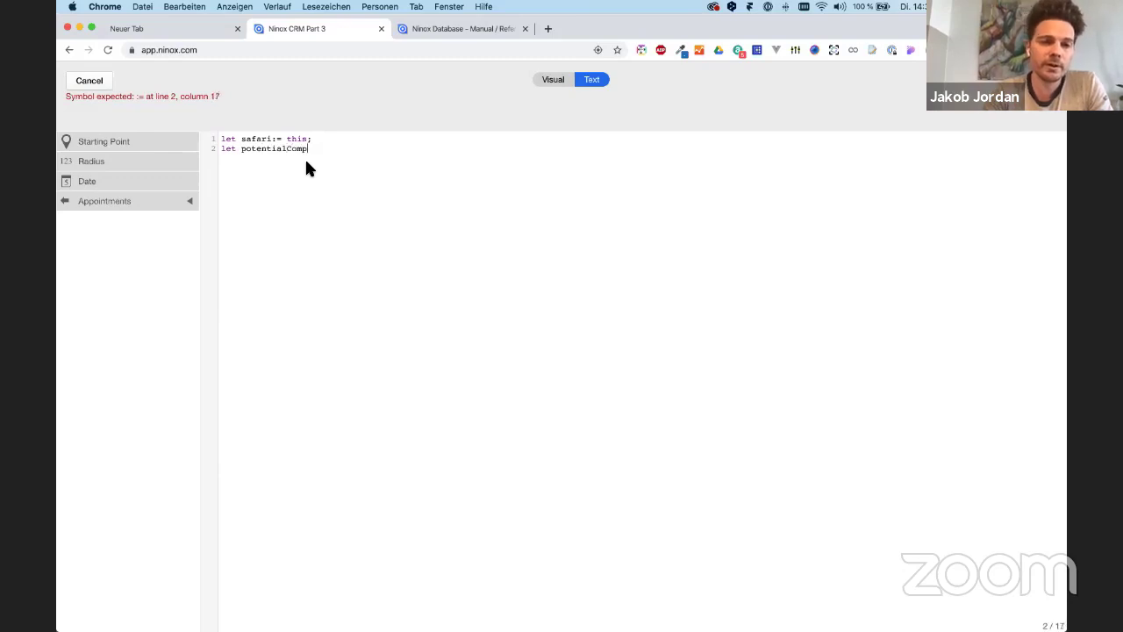
type("anies")
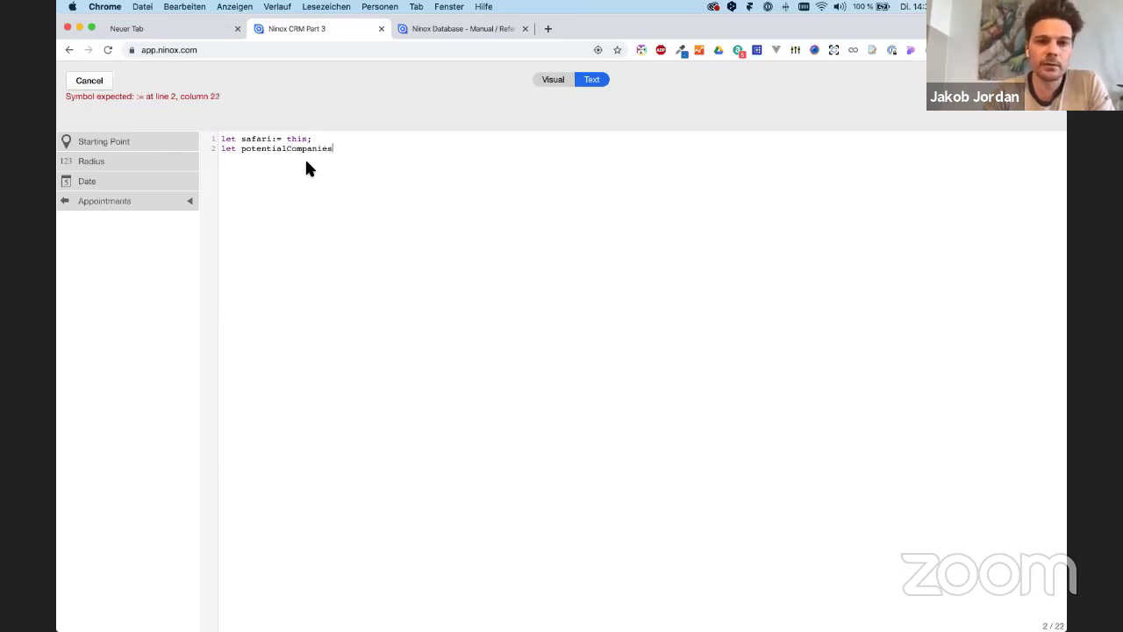
type(":= ")
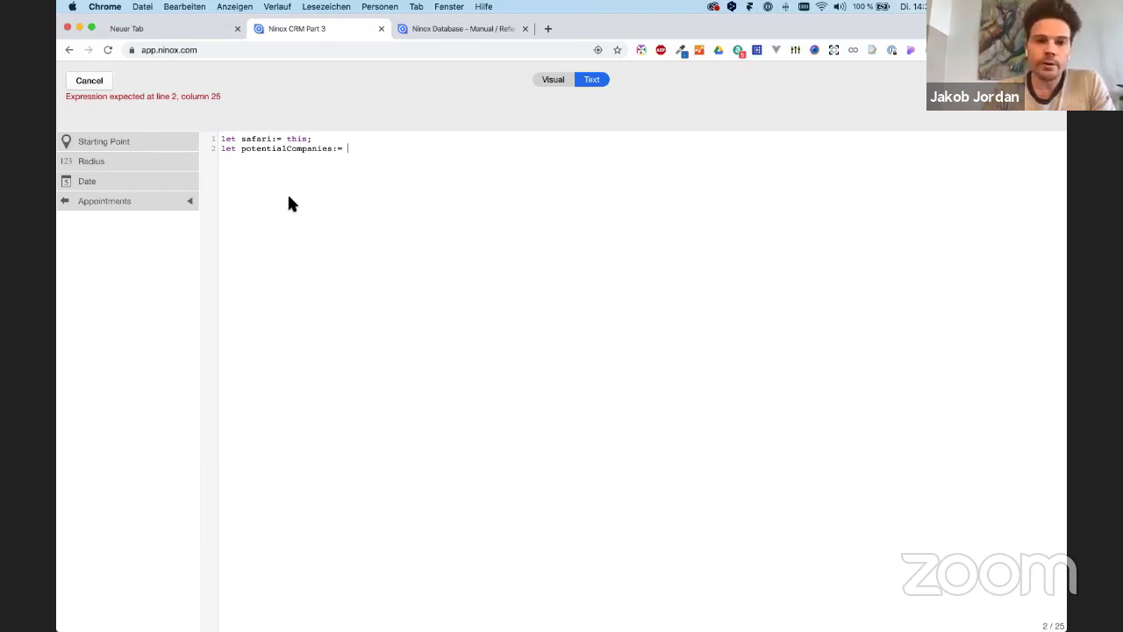
type("select Comapnies")
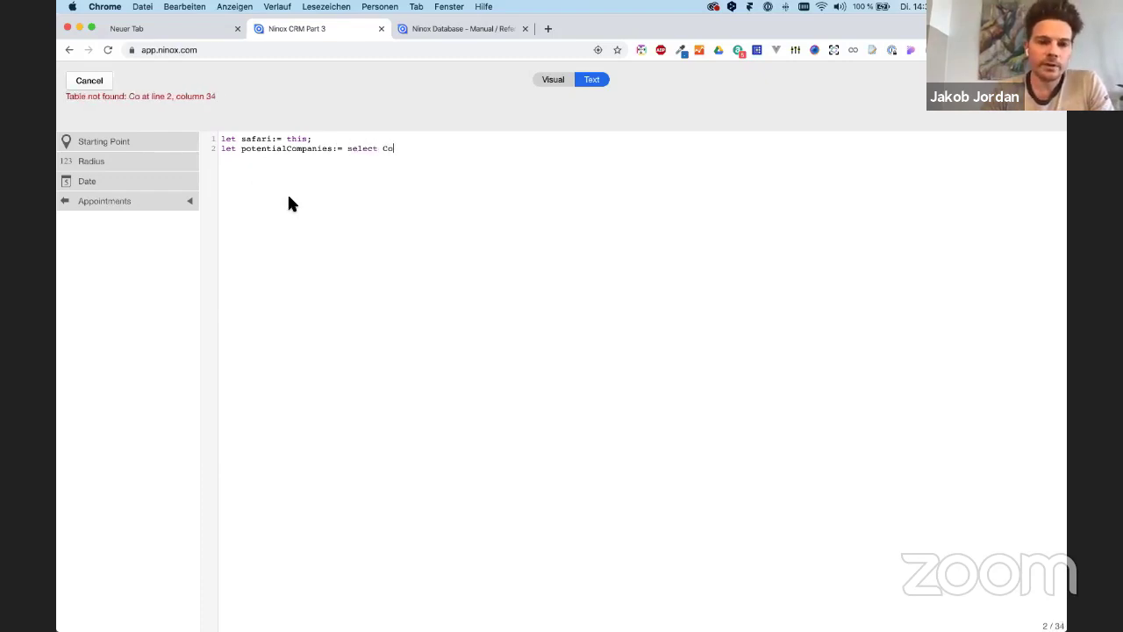
key("BackSpace")
key("BackSpace")
key("BackSpace")
key("BackSpace")
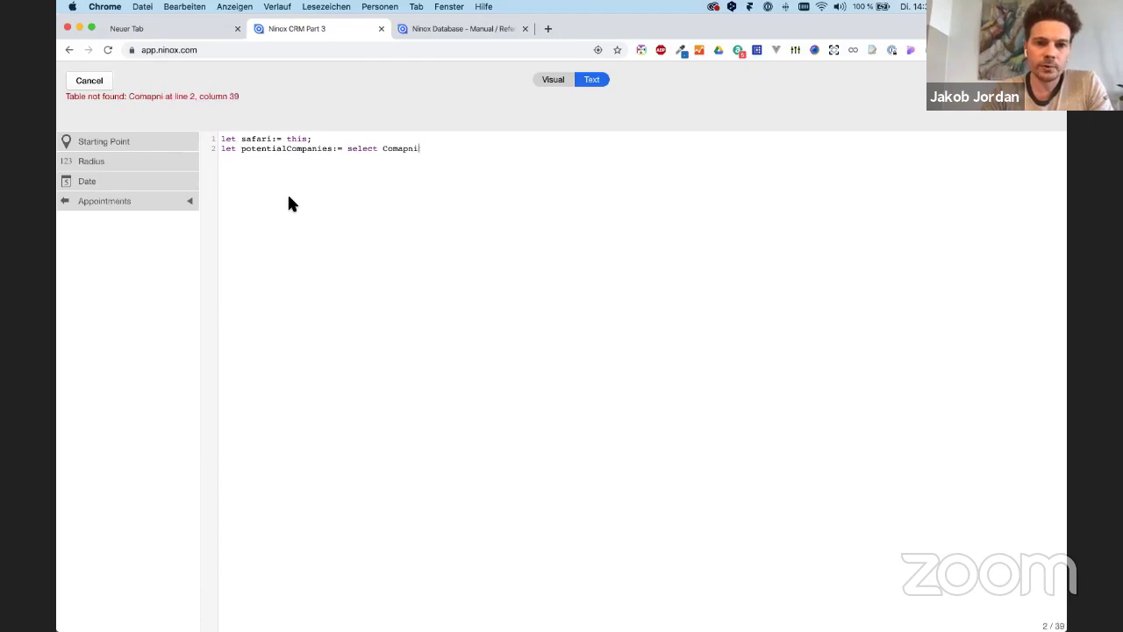
type("anies;")
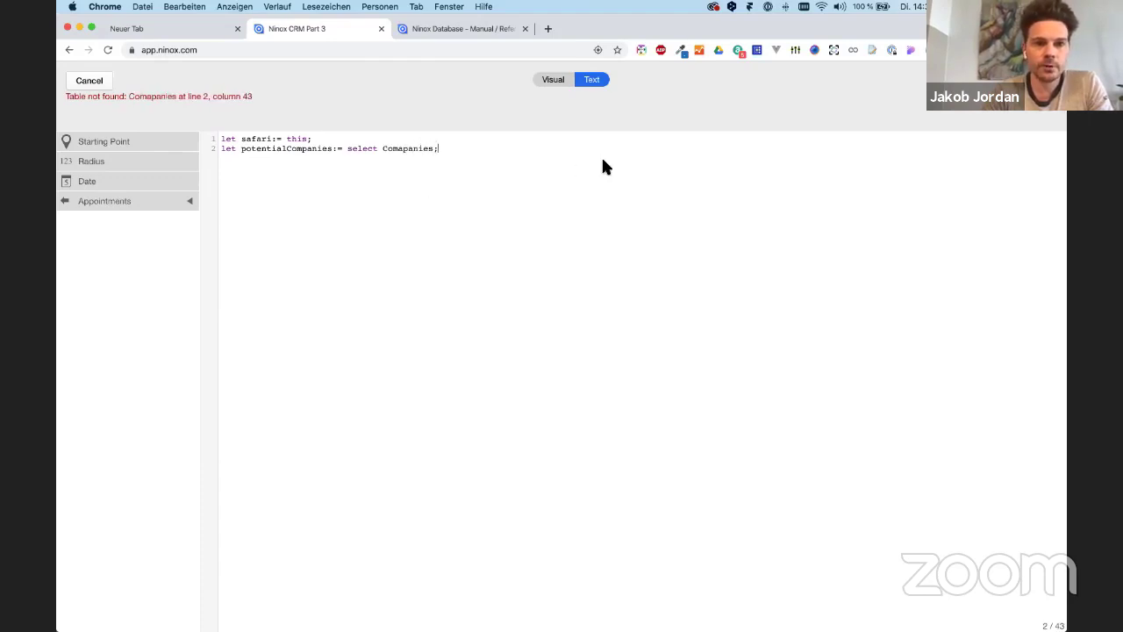
left_click(402, 148)
key("BackSpace")
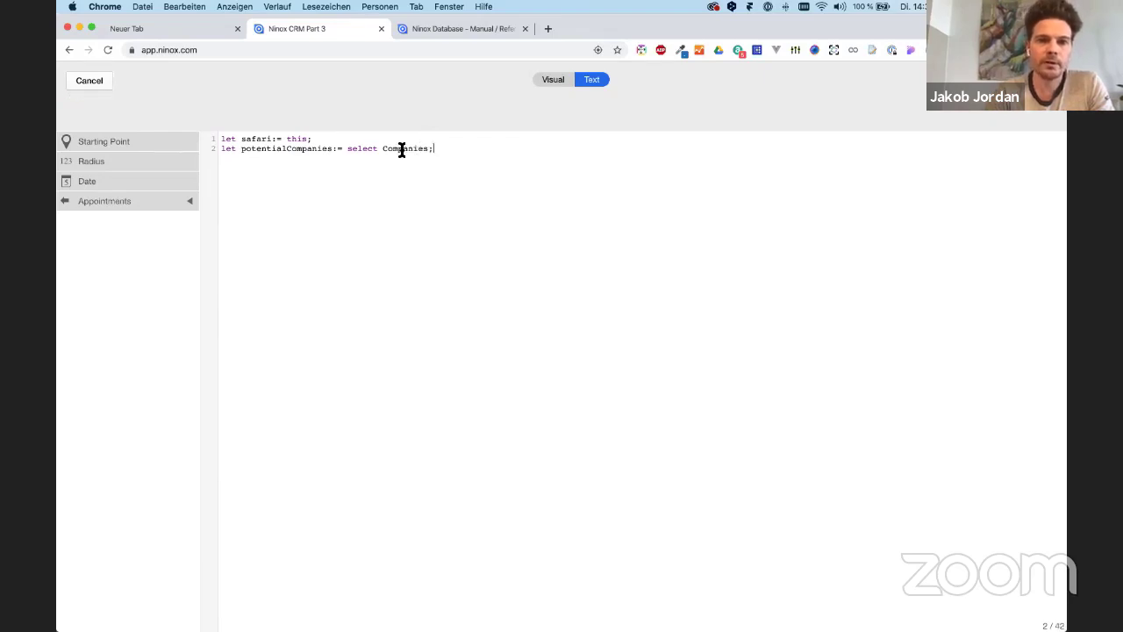
key("Return")
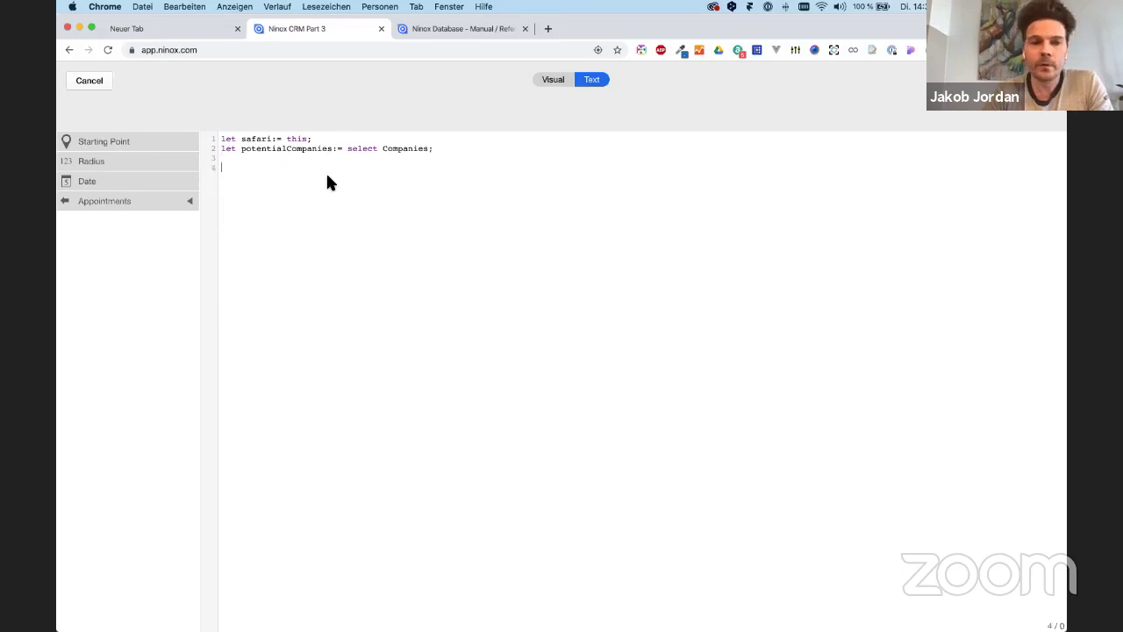
Add the loop "for company in potentialCompanies do" to the script, closed with "end" after an empty body line.
type("for c")
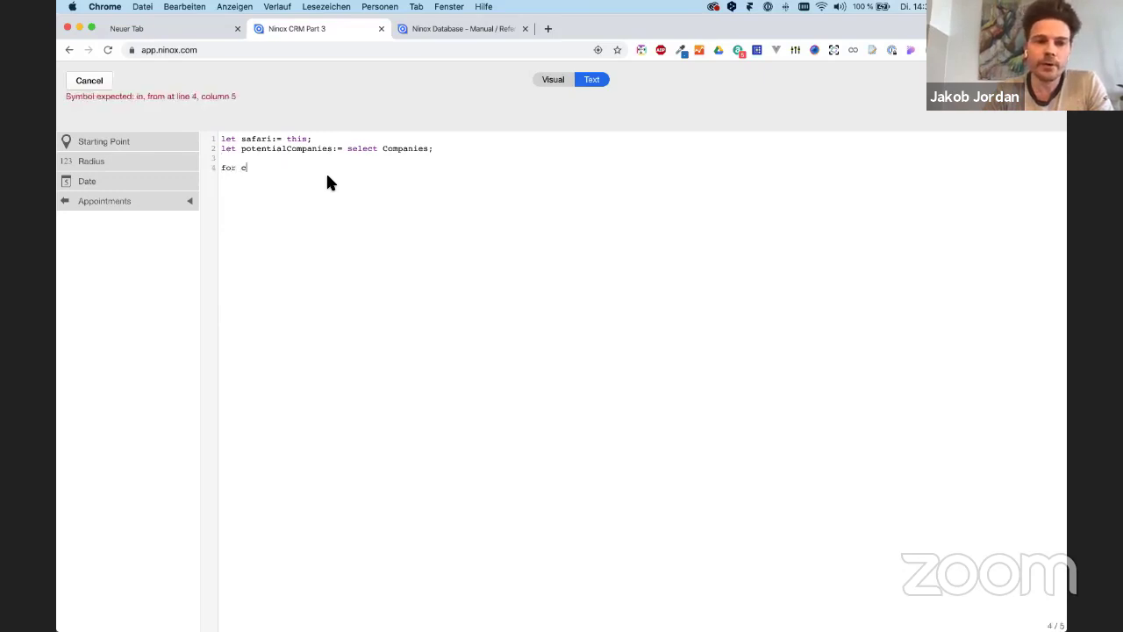
type("ompany in ")
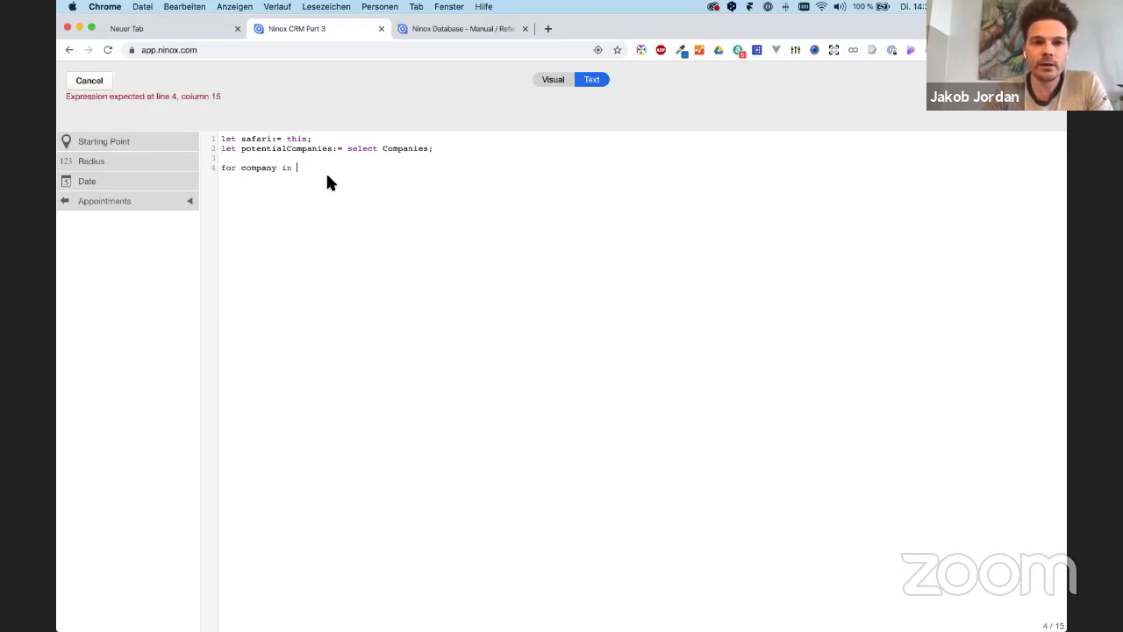
type("pontei")
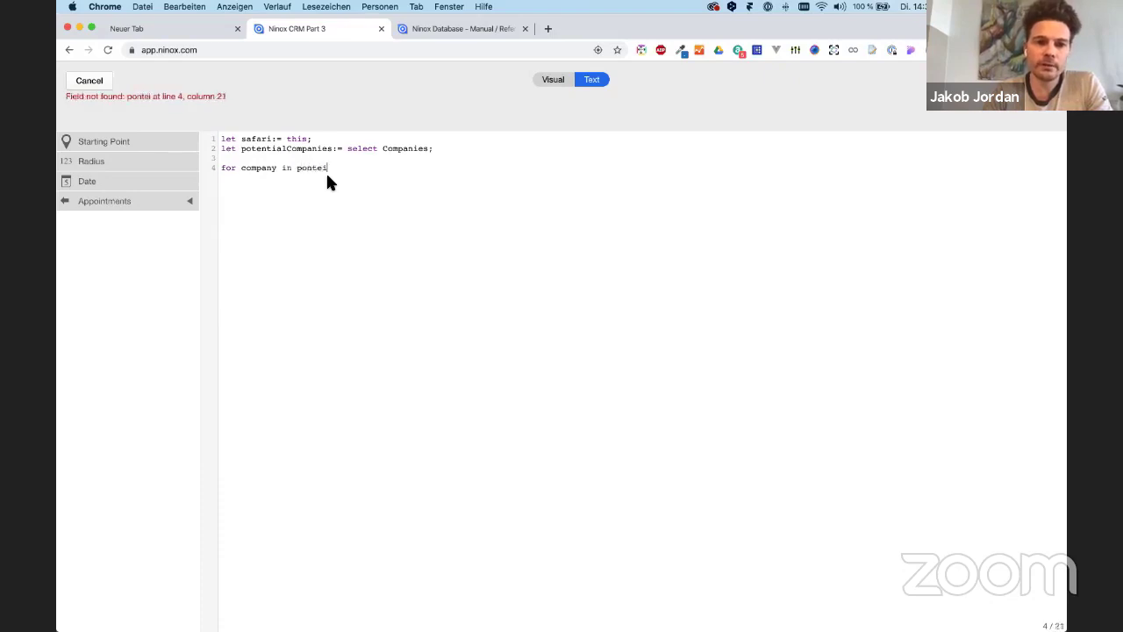
key("BackSpace")
type("tial")
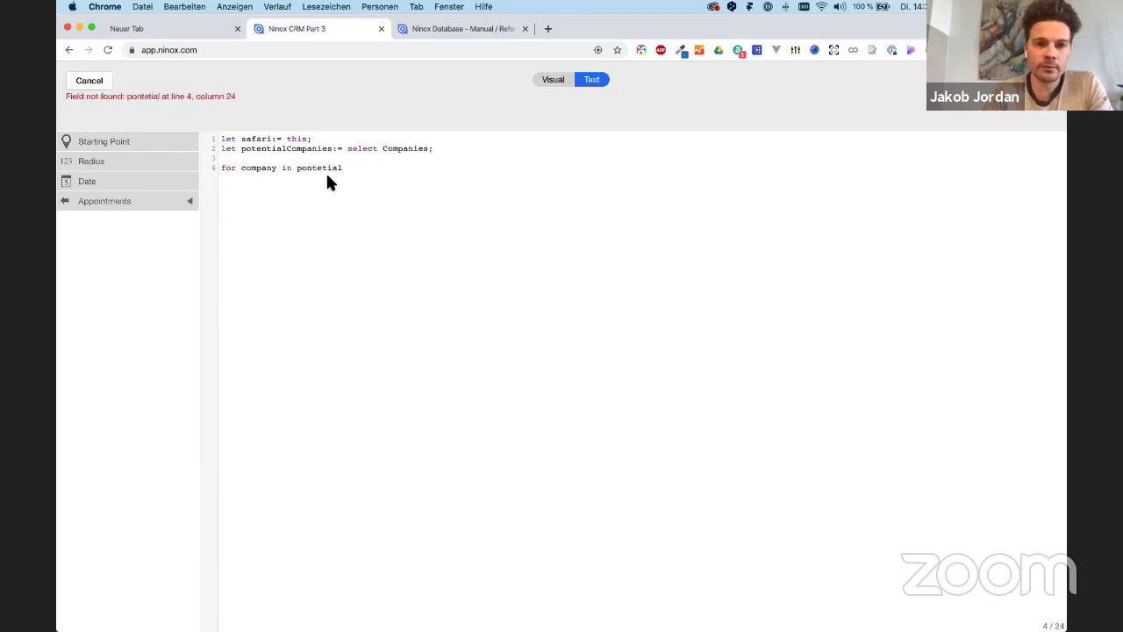
key("BackSpace")
key("BackSpace")
key("BackSpace")
key("BackSpace")
type("n")
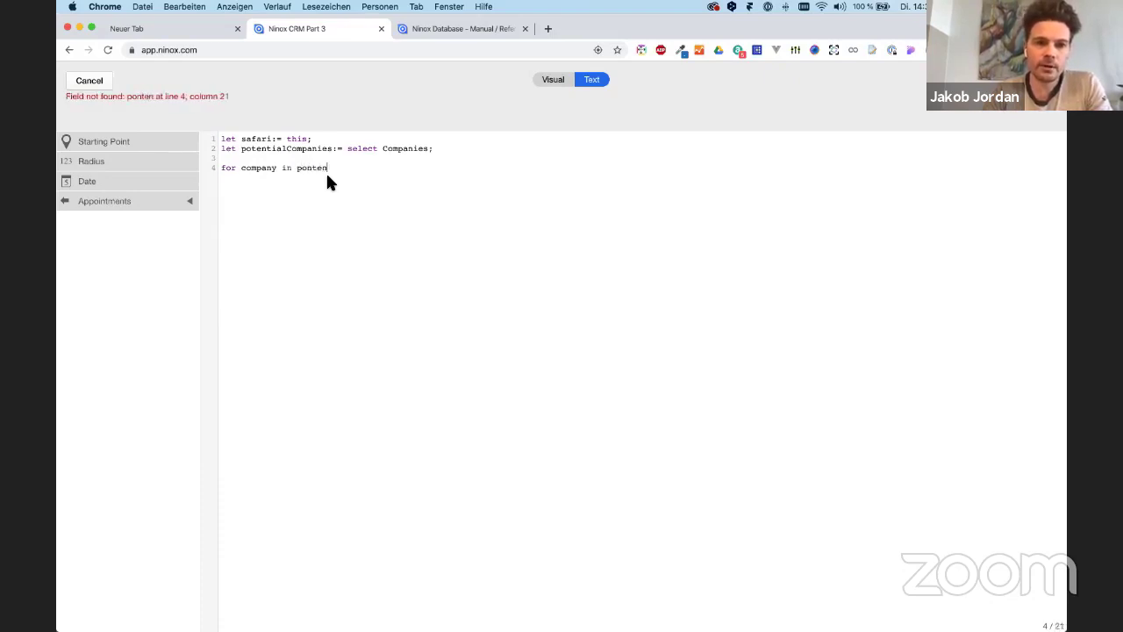
type("tialCompanies")
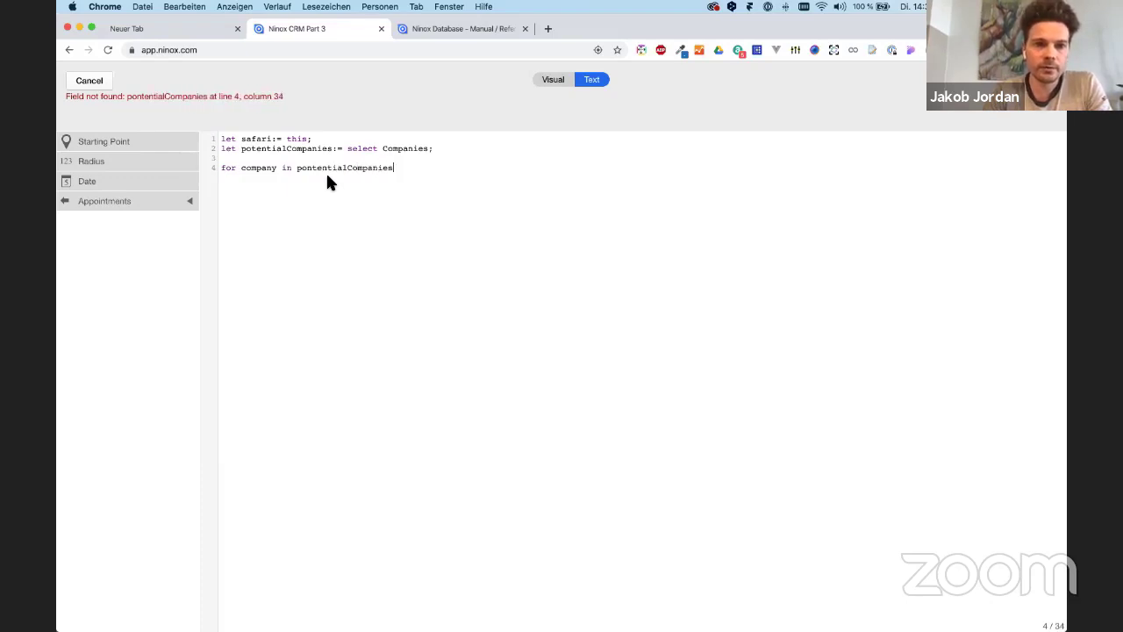
key("super+c")
double_click(254, 151)
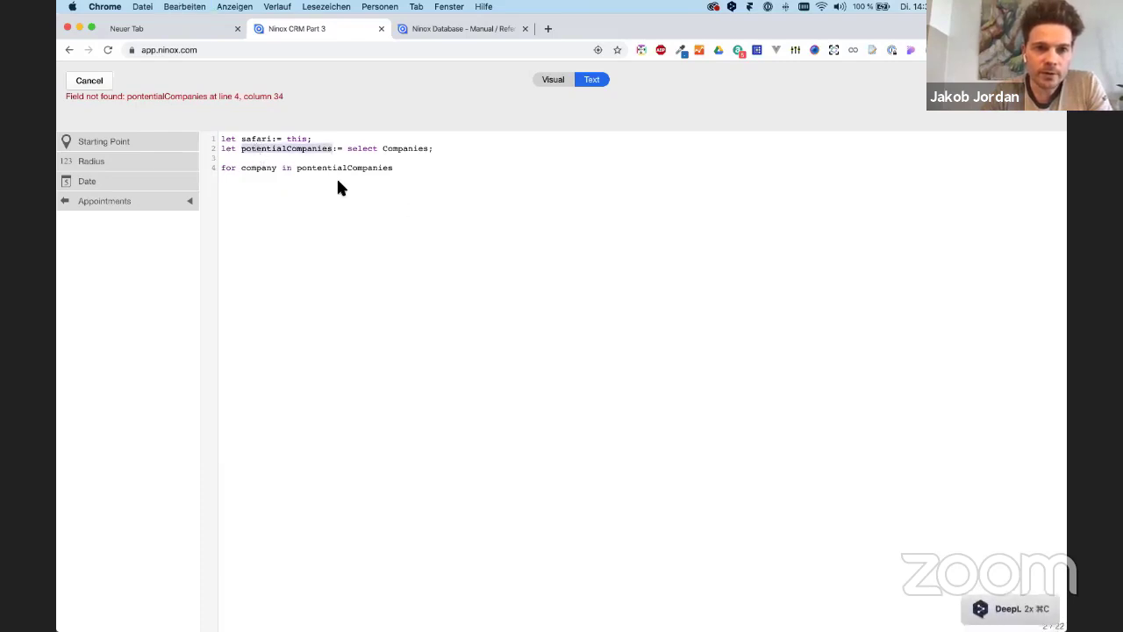
double_click(311, 168)
key("super+v")
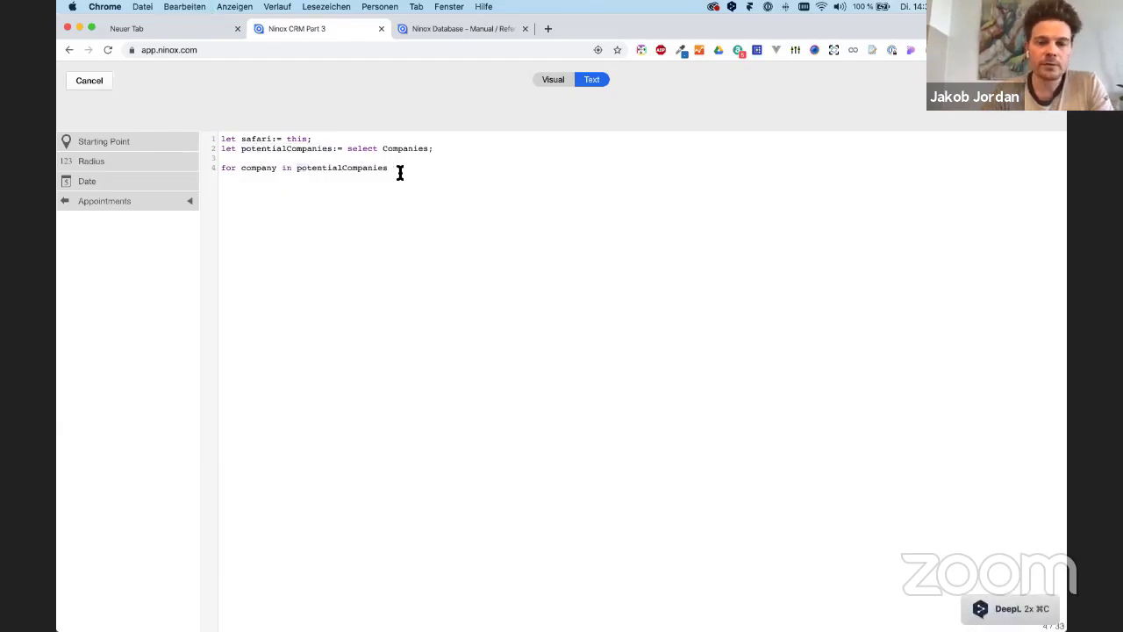
type("do")
key("Return")
key("Return")
type("end")
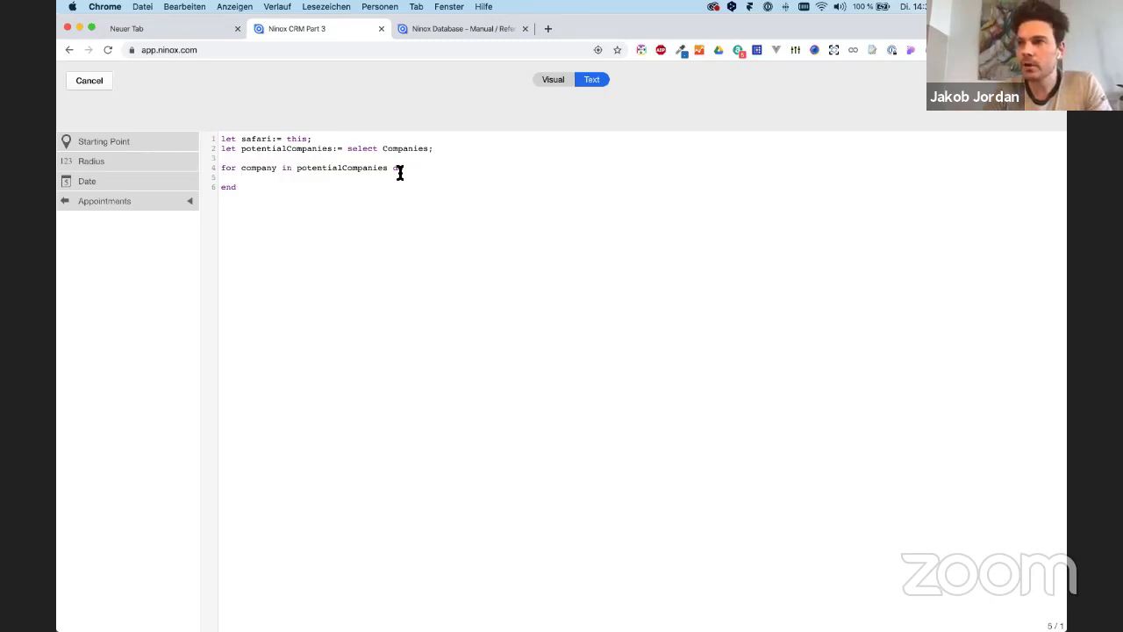
Add the line "let newAppointment:= create Appointments;" inside the script's for loop.
type("let newAp")
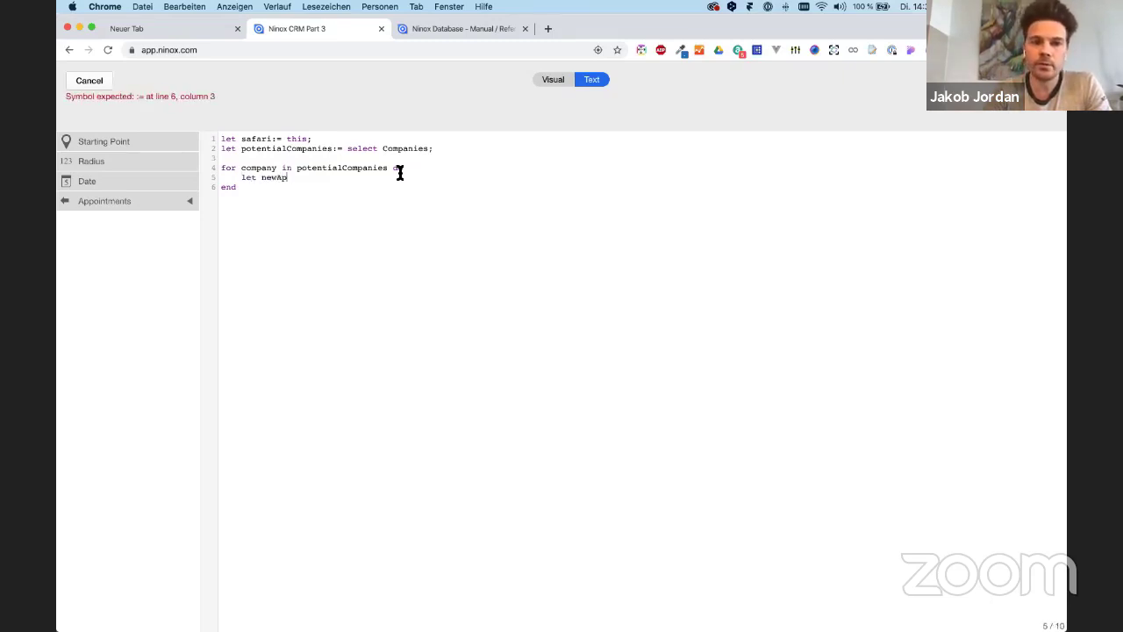
type("pointment:= ")
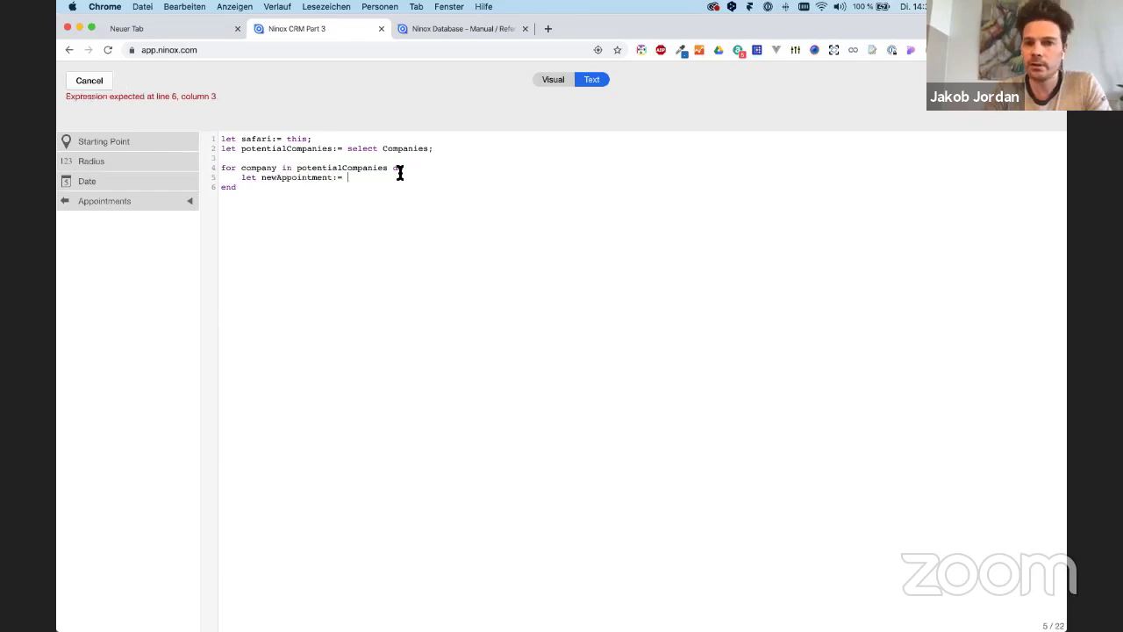
type("creat")
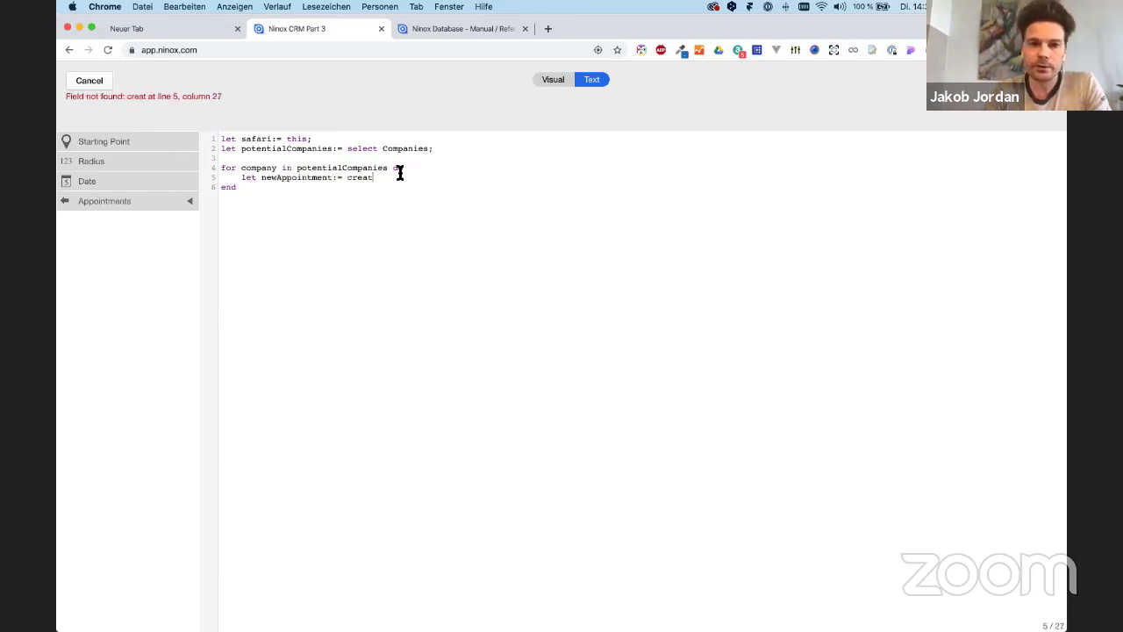
type("e")
type(" Appoi")
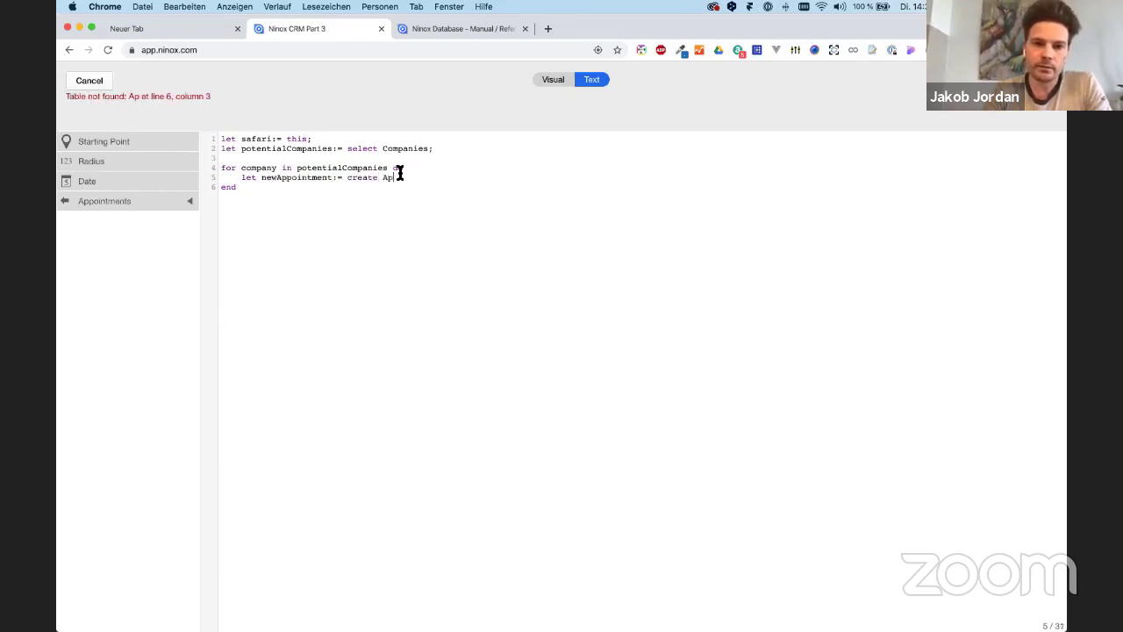
type("ntments")
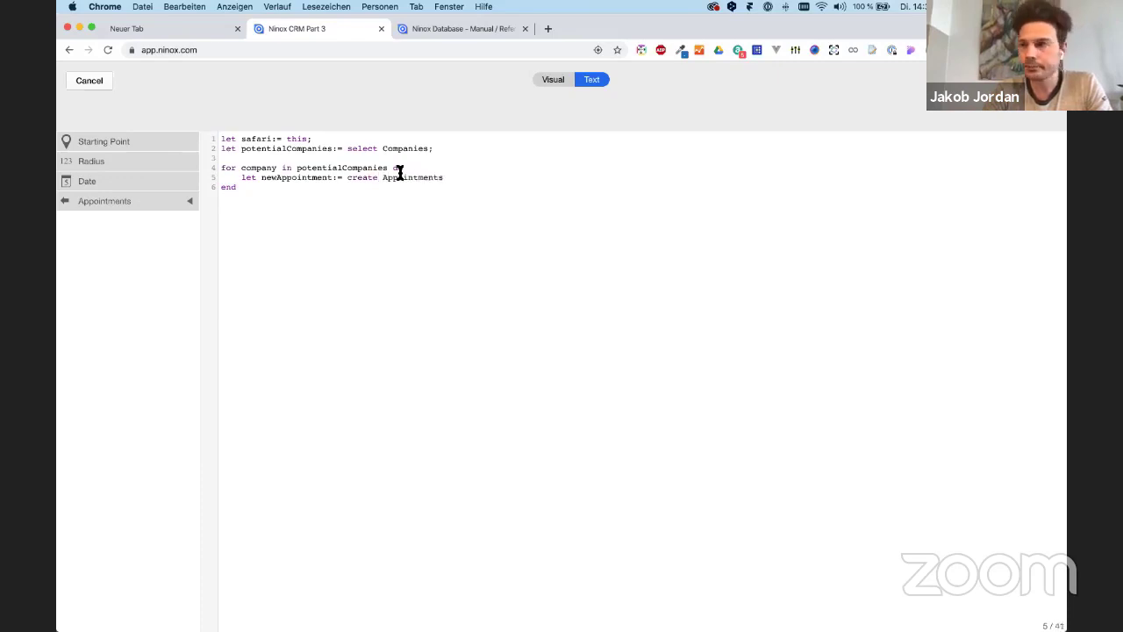
type(";")
key("Return")
Try to assign the loop's company to newAppointment.Company on a new line, and remove that line.
type("new")
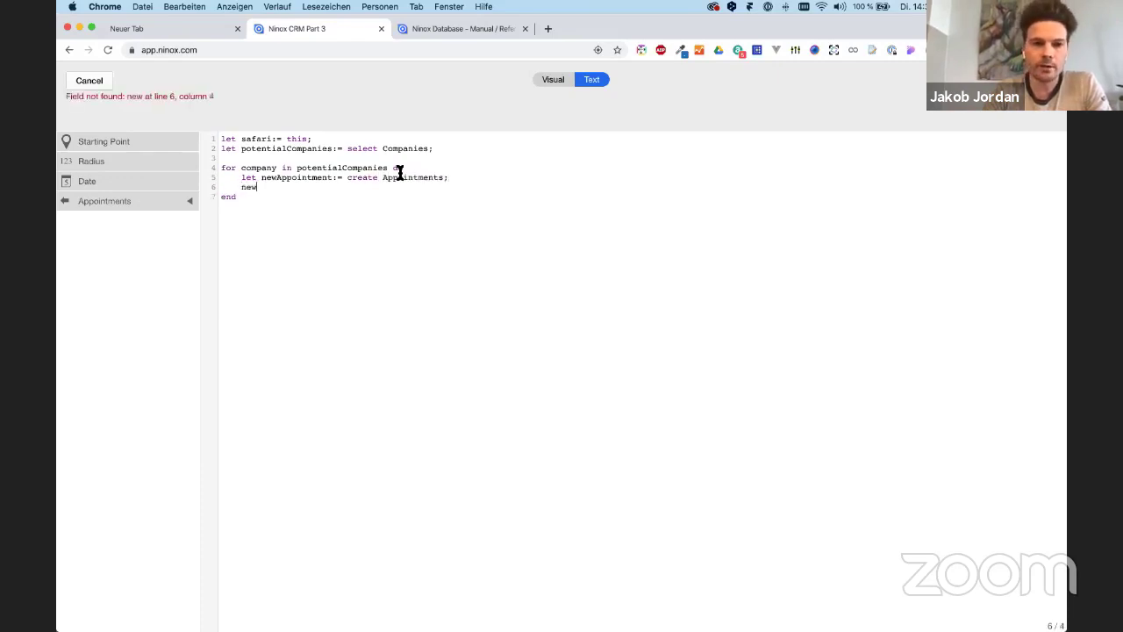
double_click(282, 178)
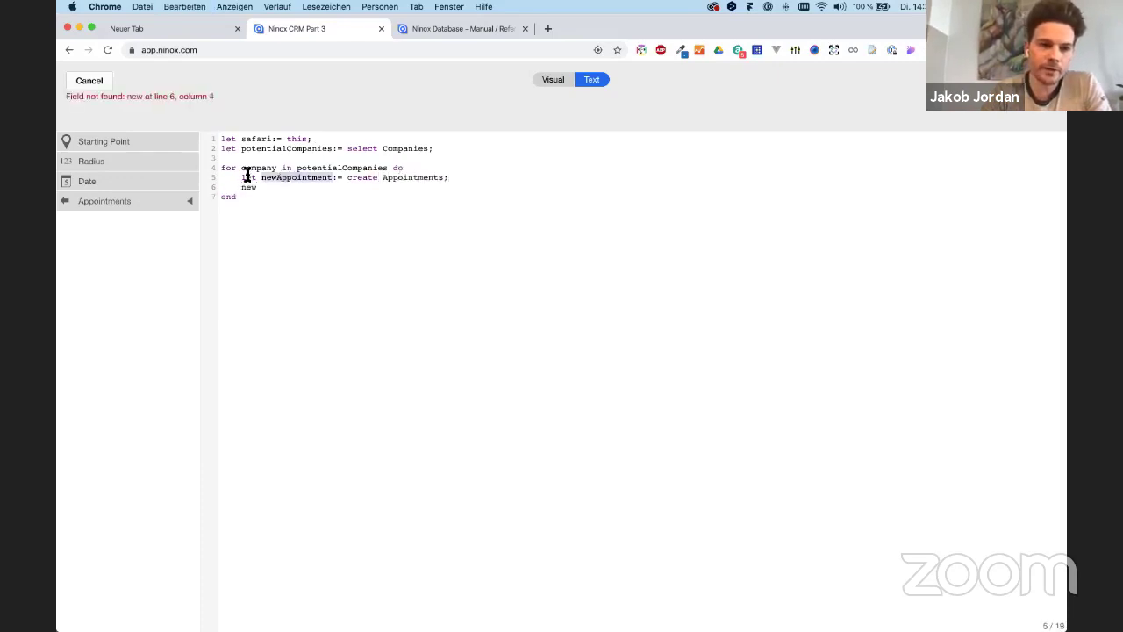
key("super+c")
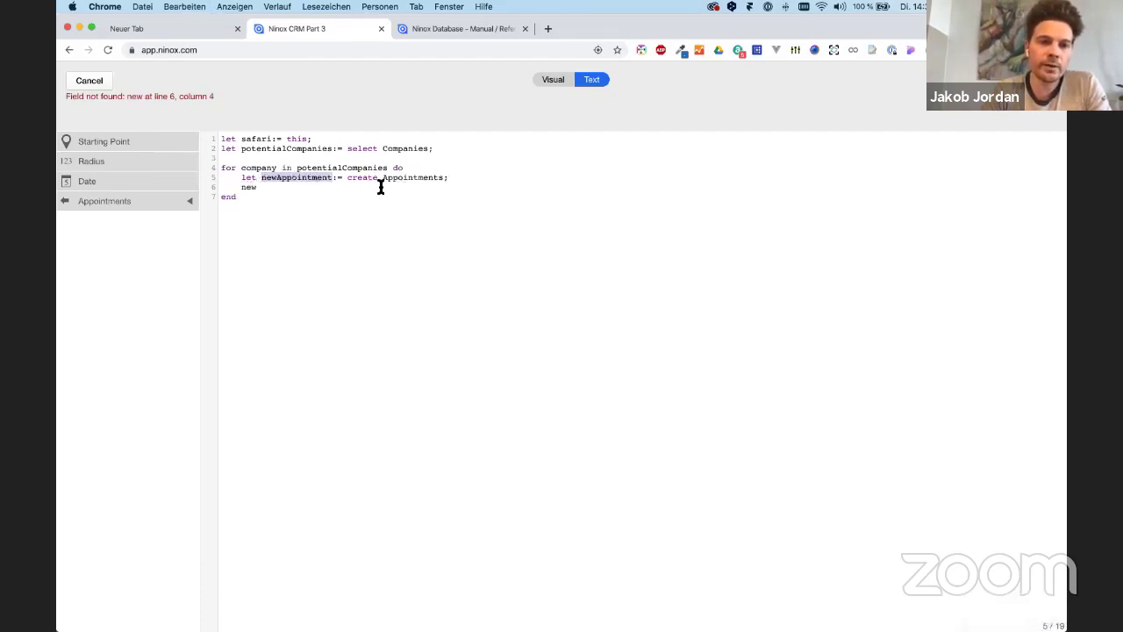
double_click(249, 187)
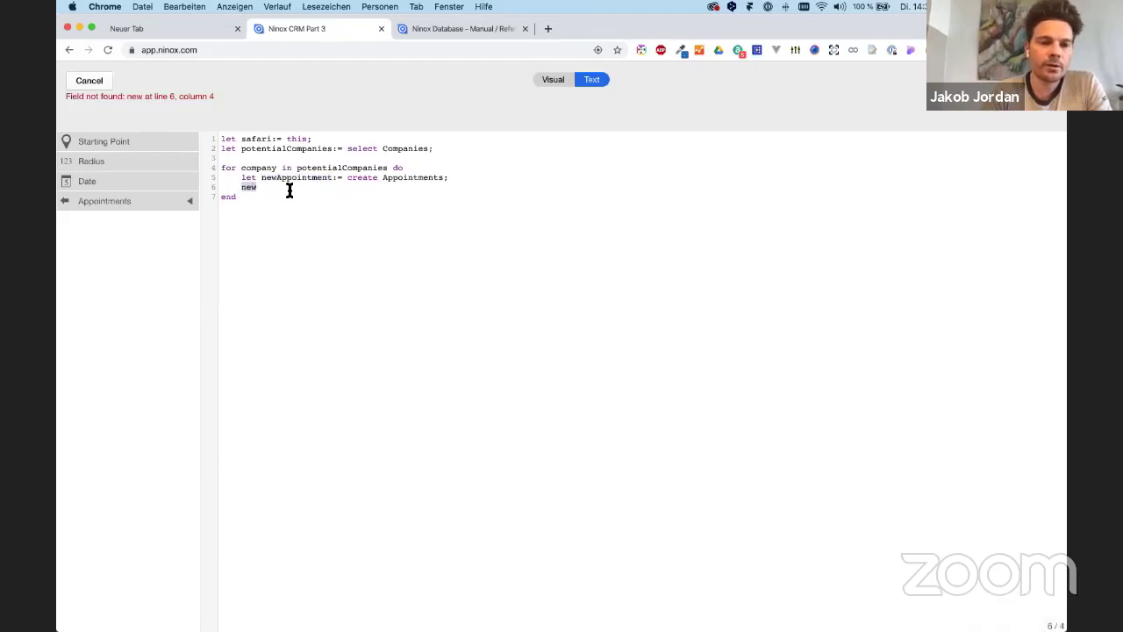
key("super+v")
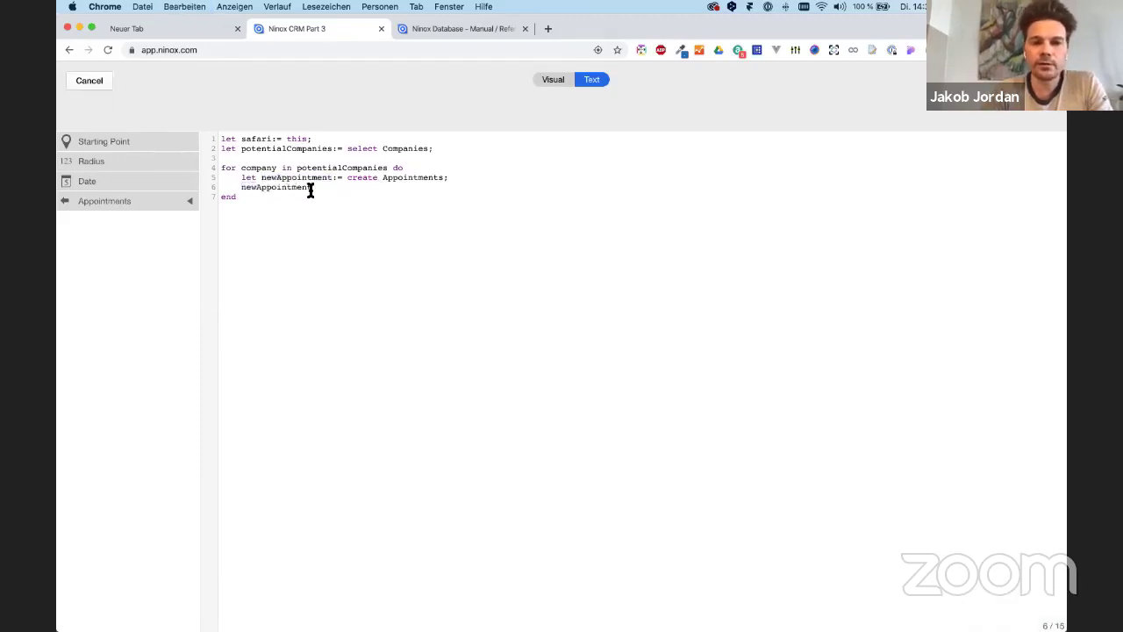
type(".")
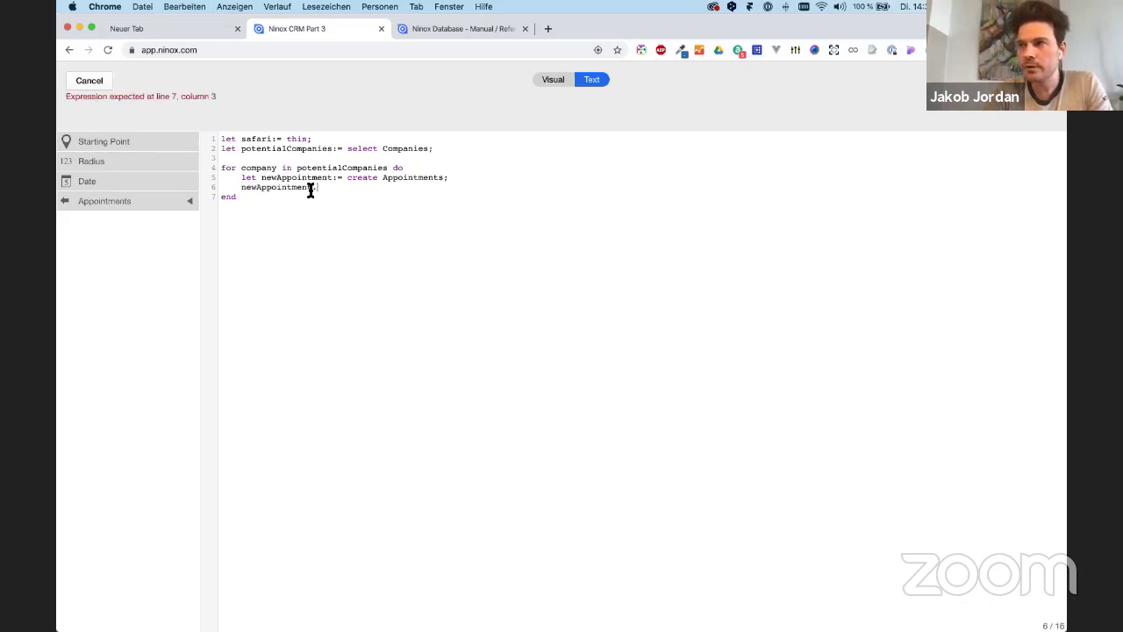
type("Com")
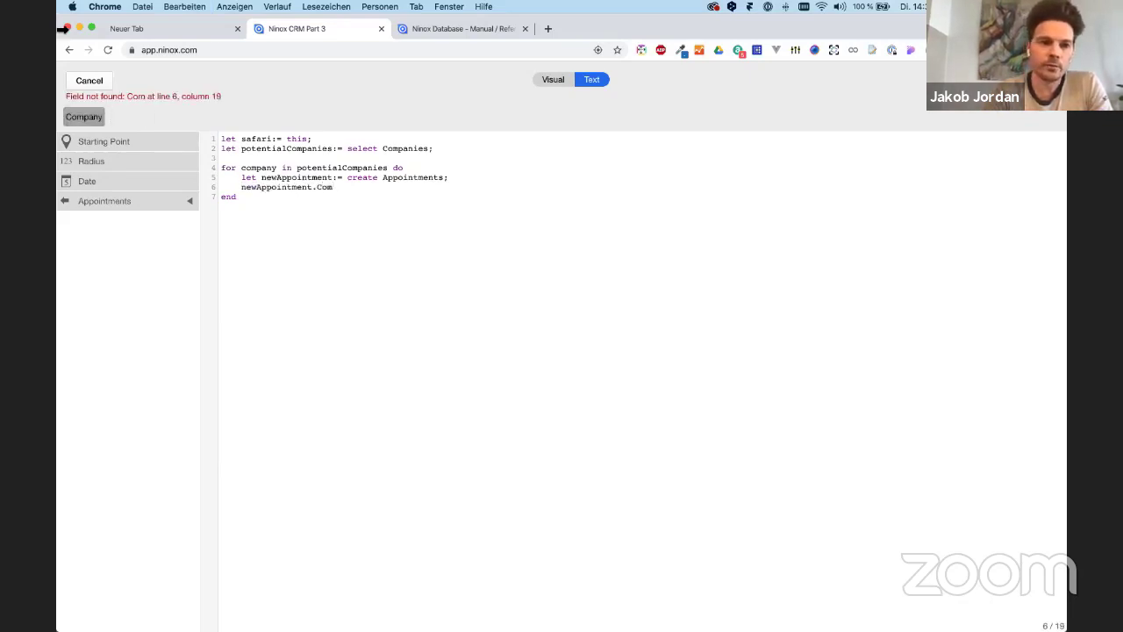
left_click(88, 119)
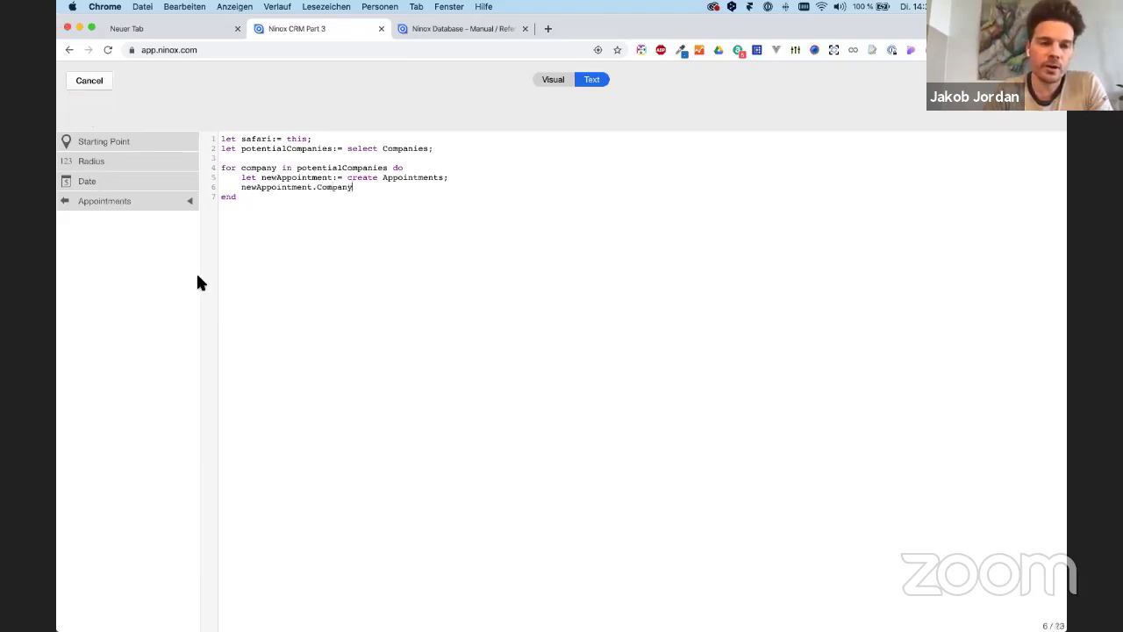
left_click(190, 201)
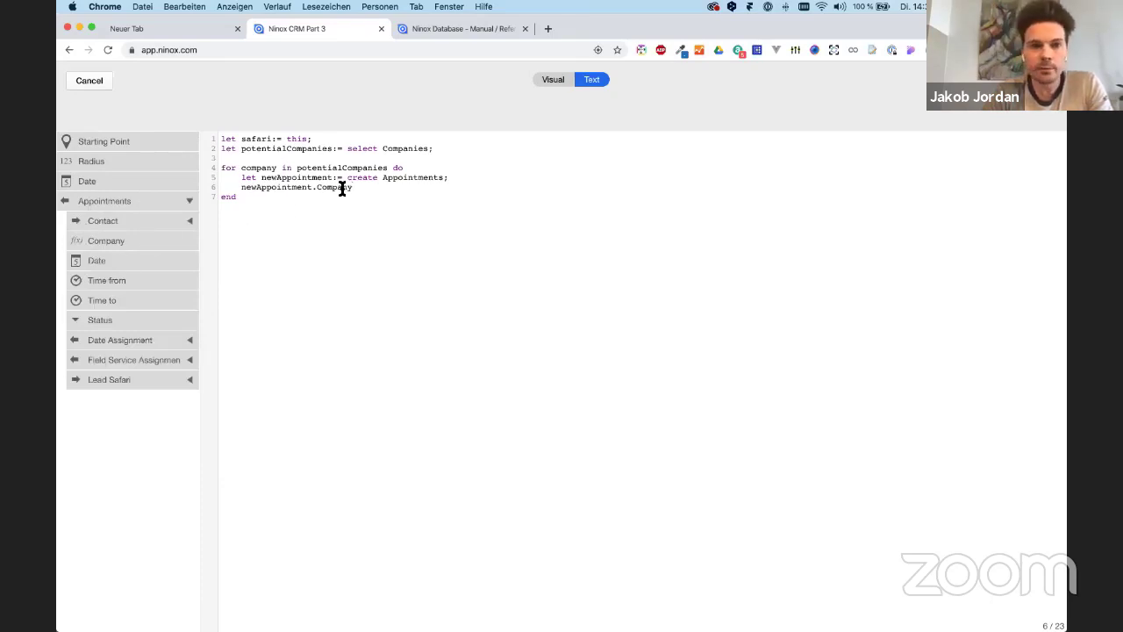
type(":")
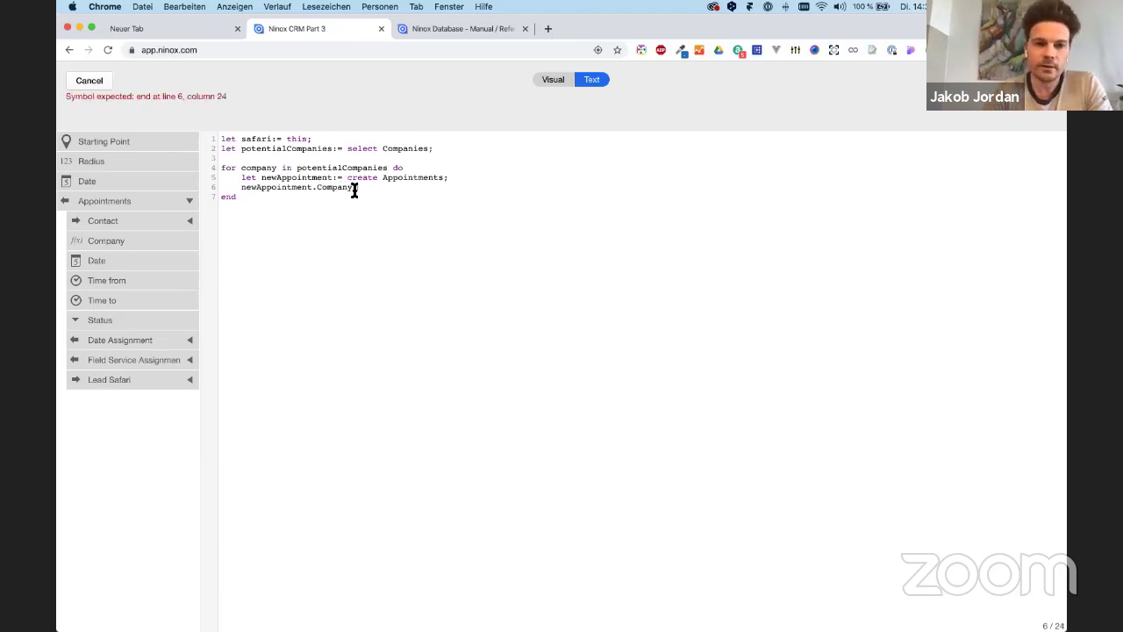
type("= ")
type("com")
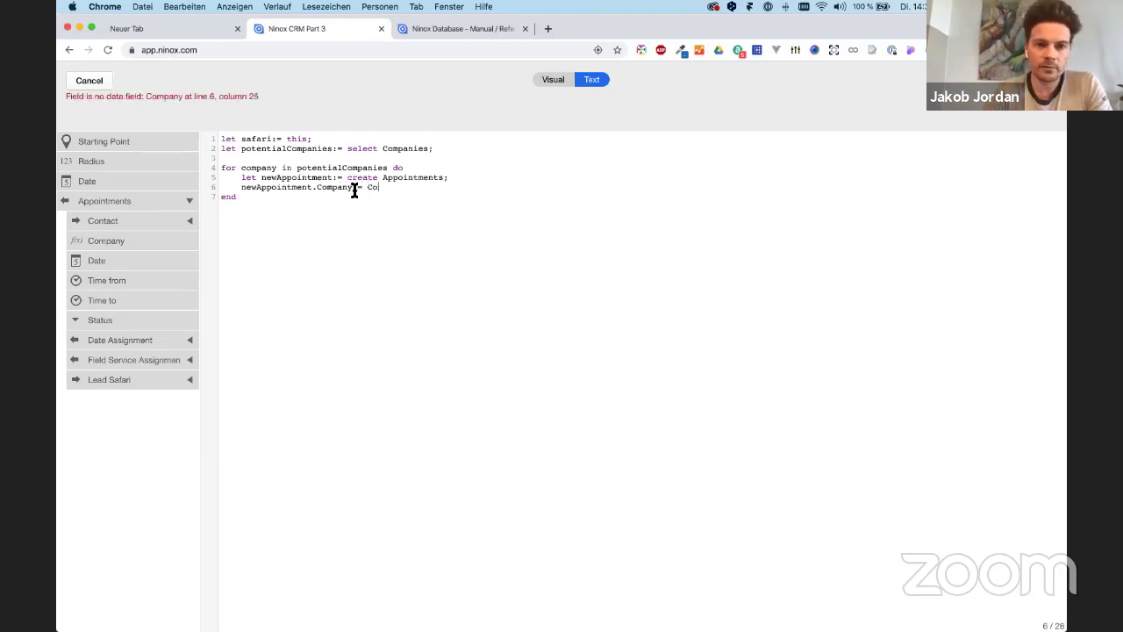
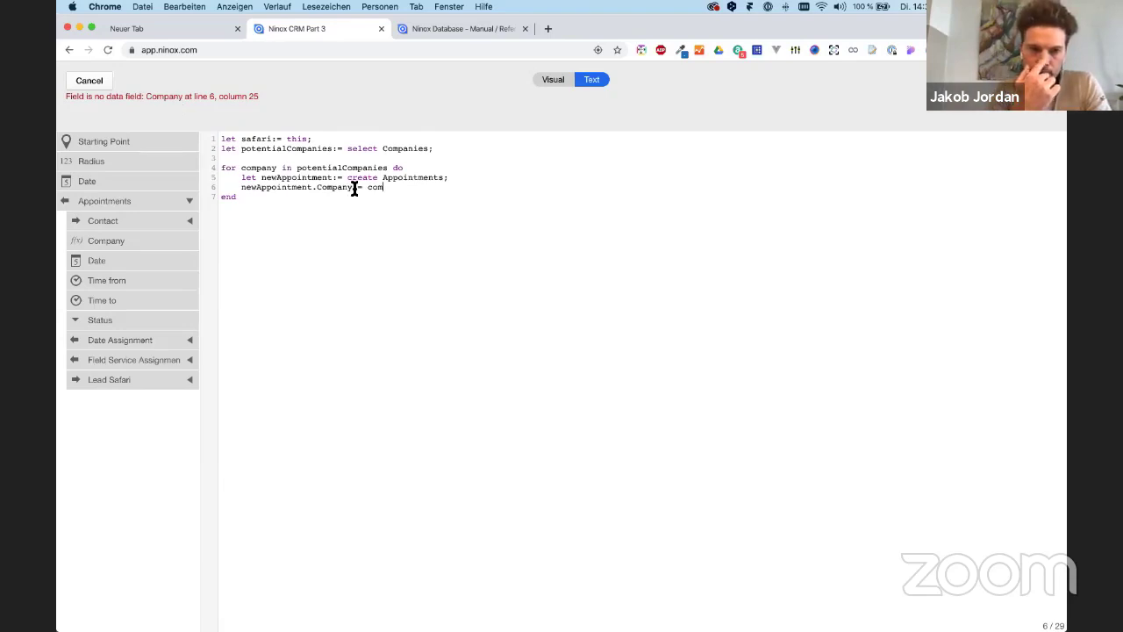
key("super+shift+Left")
key("BackSpace")
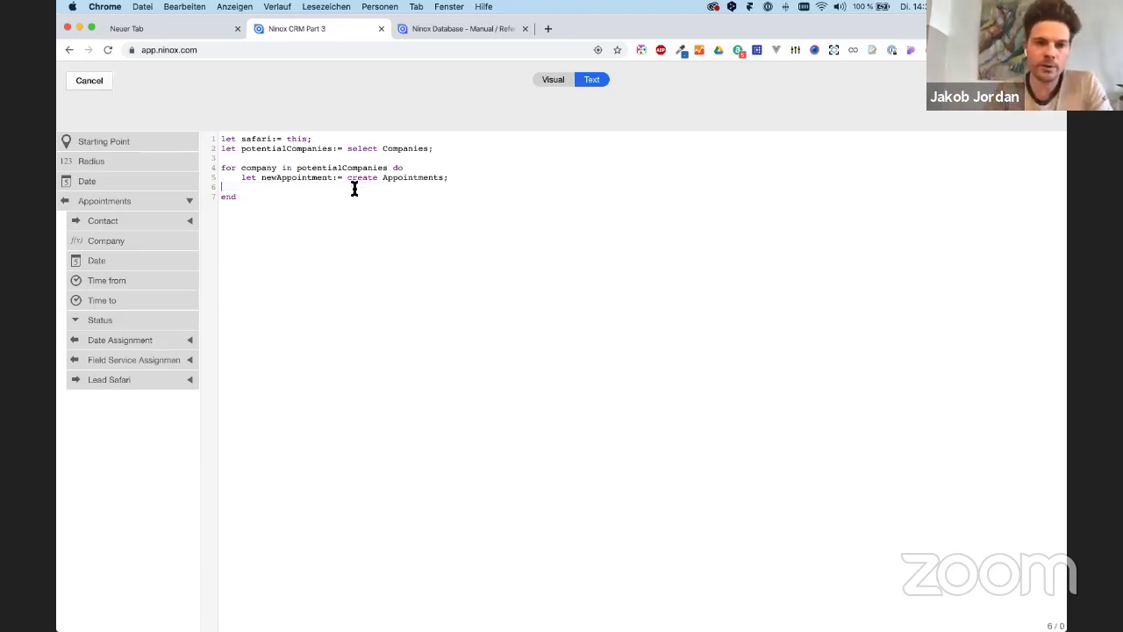
Copy the whole script and accept it as the Generate Appointments button's on-click code, closing the button's settings.
key("super+a")
key("super+c")
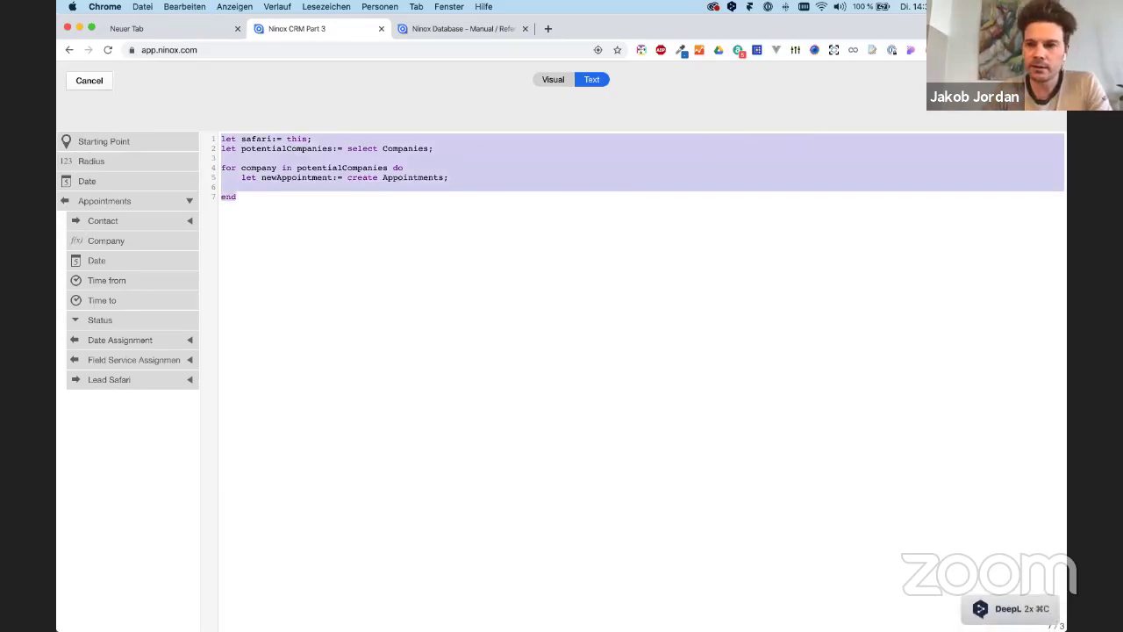
left_click(1045, 80)
left_click(732, 291)
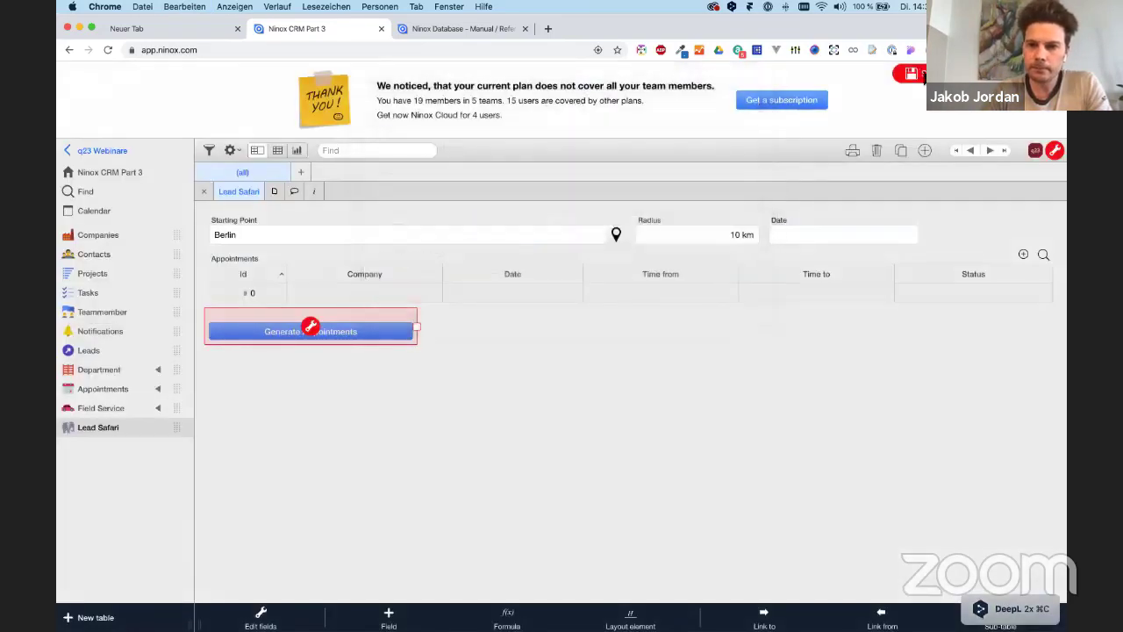
Add a link from the Appointments table to the Companies table.
left_click(104, 387)
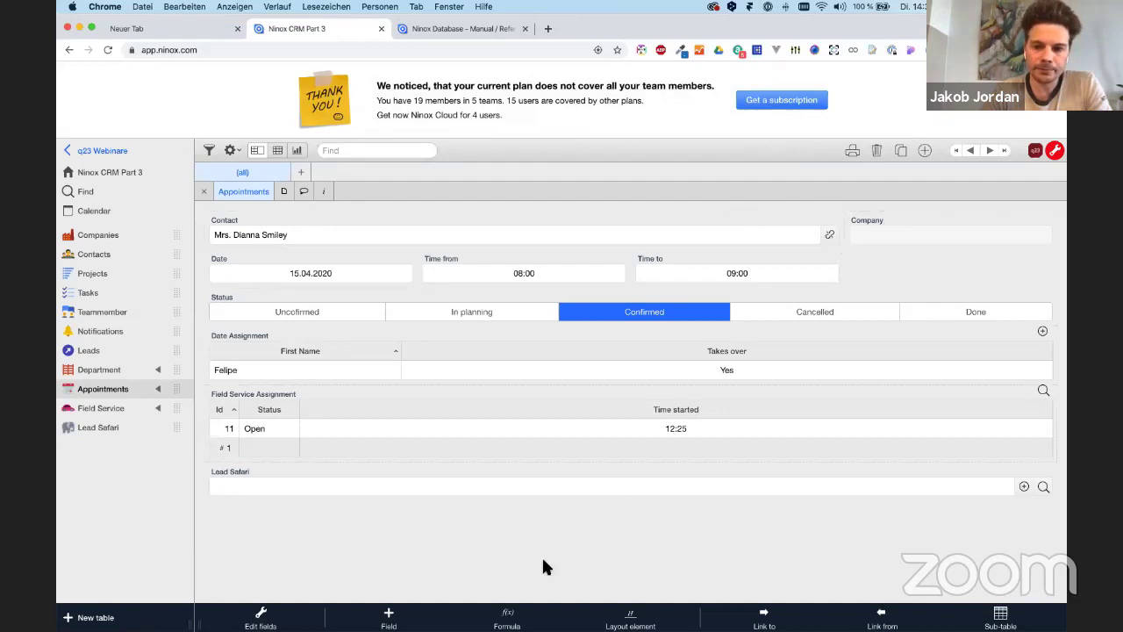
left_click(777, 613)
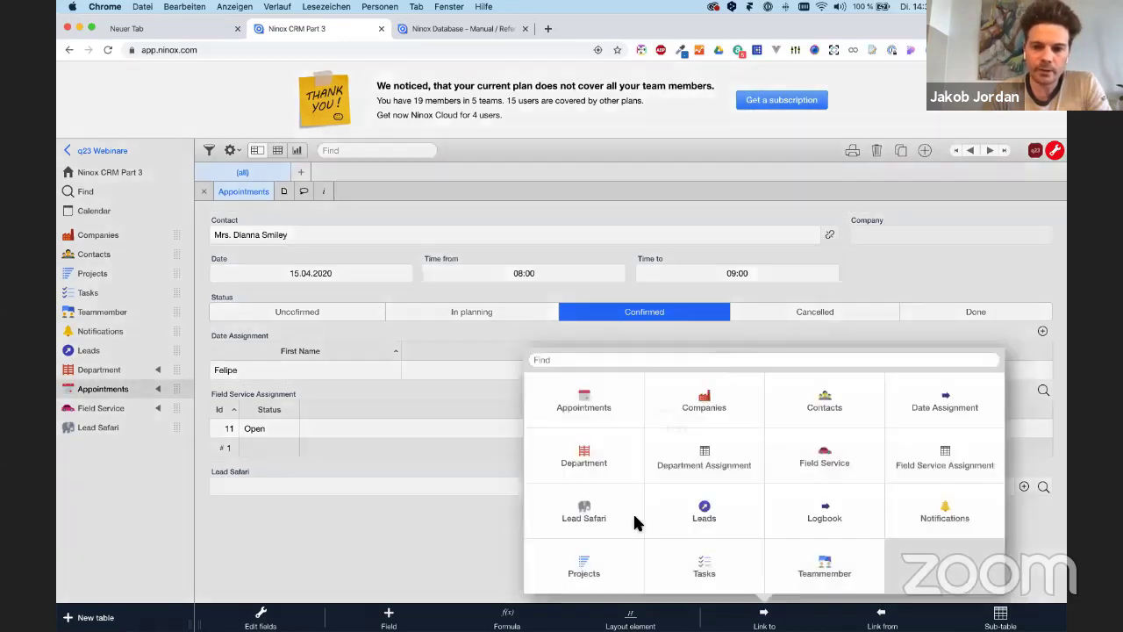
left_click(705, 409)
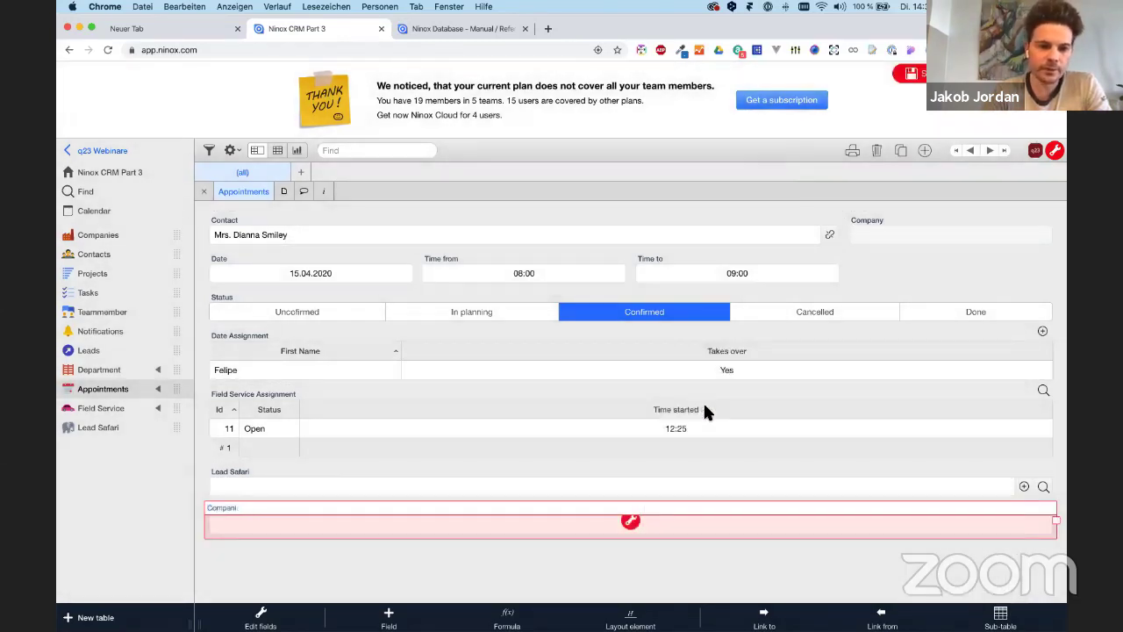
Narrow the new Company link field and place it before Contact in the first row, and shorten the Contact field.
left_click_drag(1056, 521, 413, 502)
left_click_drag(238, 530, 222, 241)
left_click(850, 230)
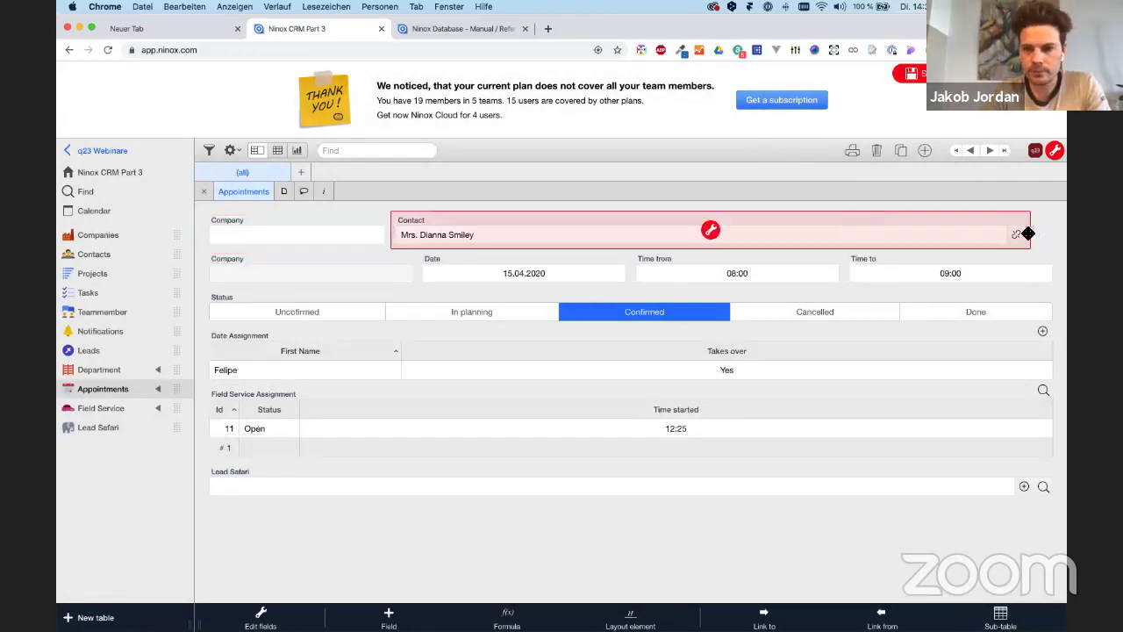
left_click_drag(1034, 233, 671, 220)
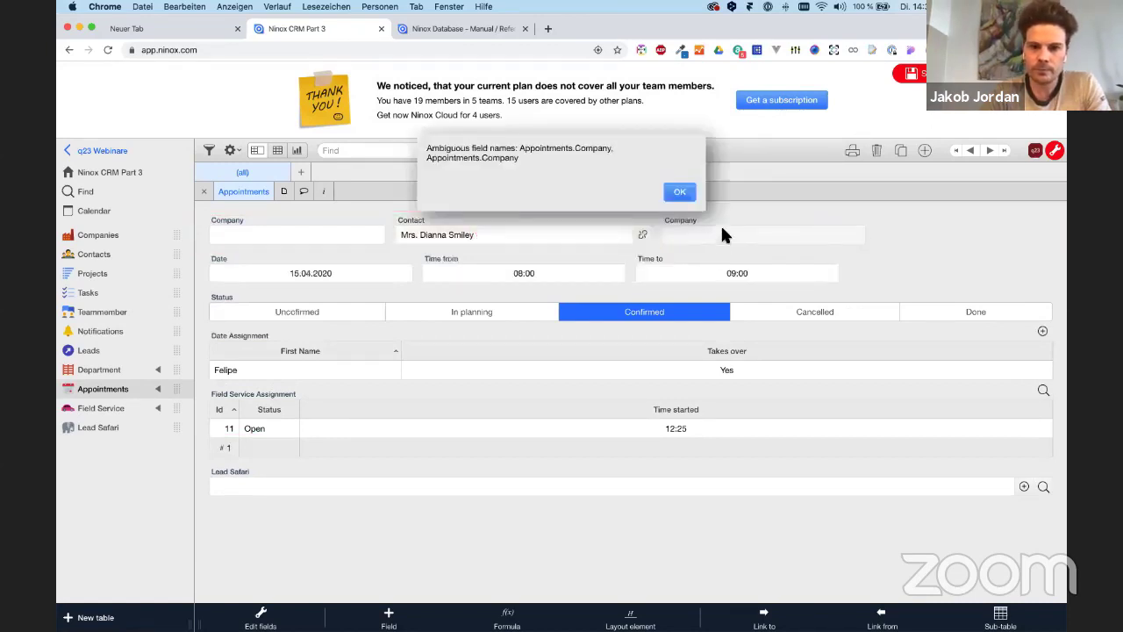
left_click(681, 192)
Delete the old Company formula field beside Contact from the Appointments form.
left_click(694, 225)
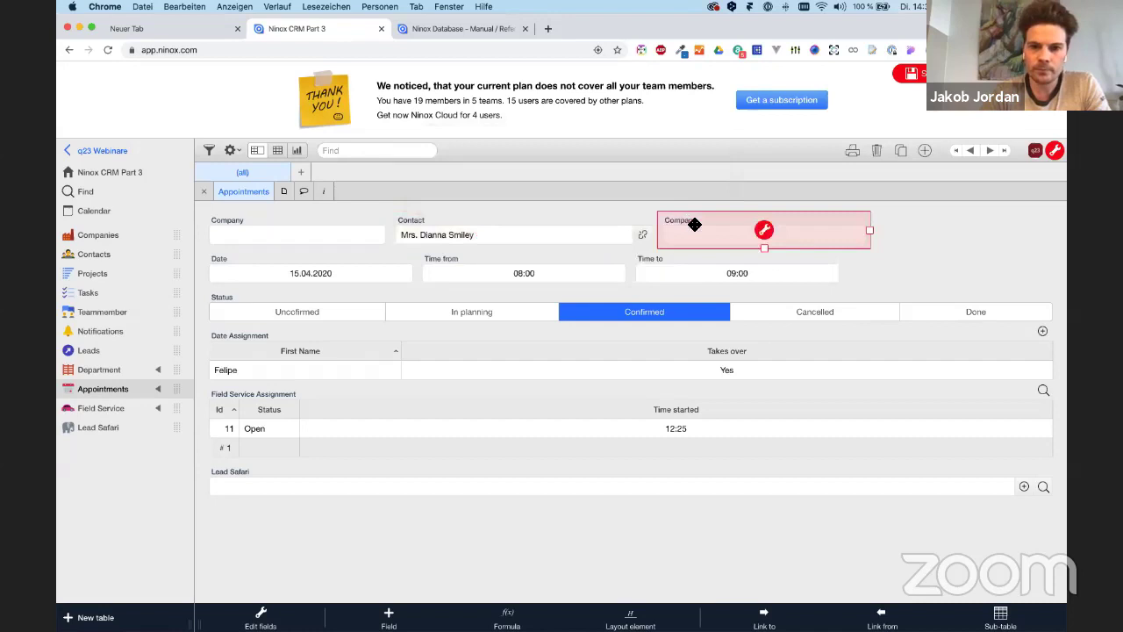
left_click(765, 230)
left_click(405, 332)
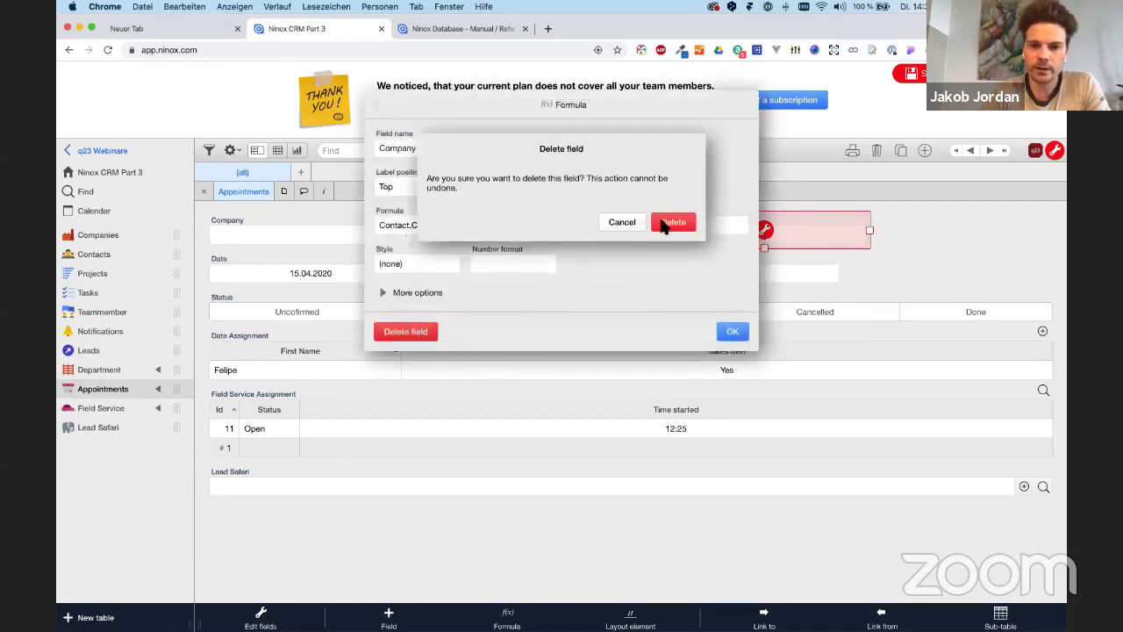
left_click(673, 225)
Link the open appointment to the company consob through the new Company field.
mouse_move(392, 236)
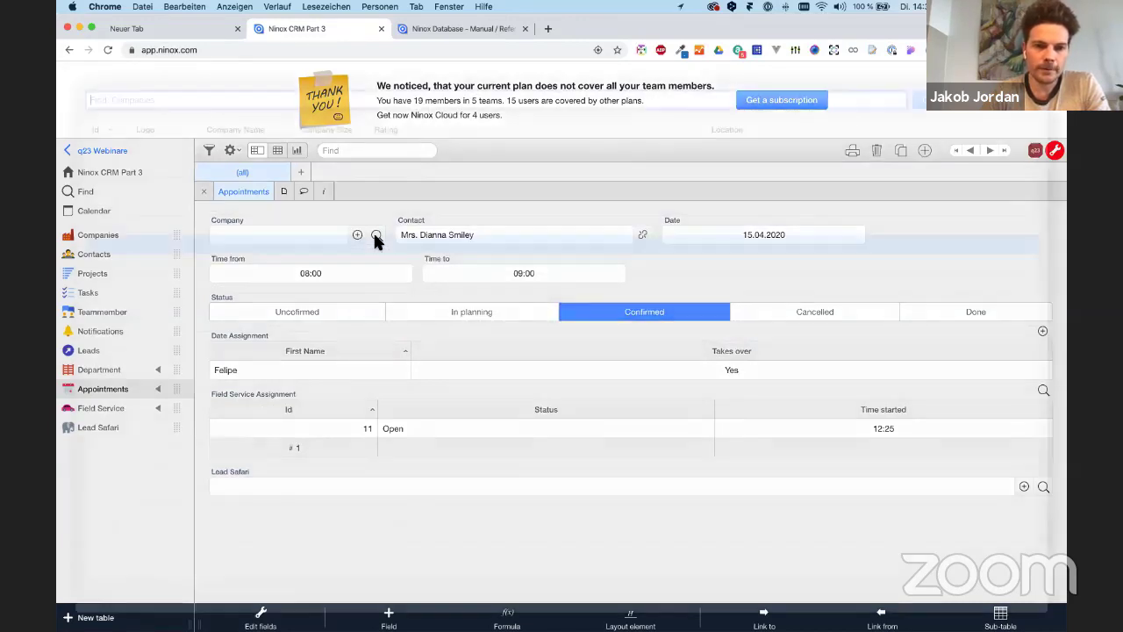
left_click(376, 235)
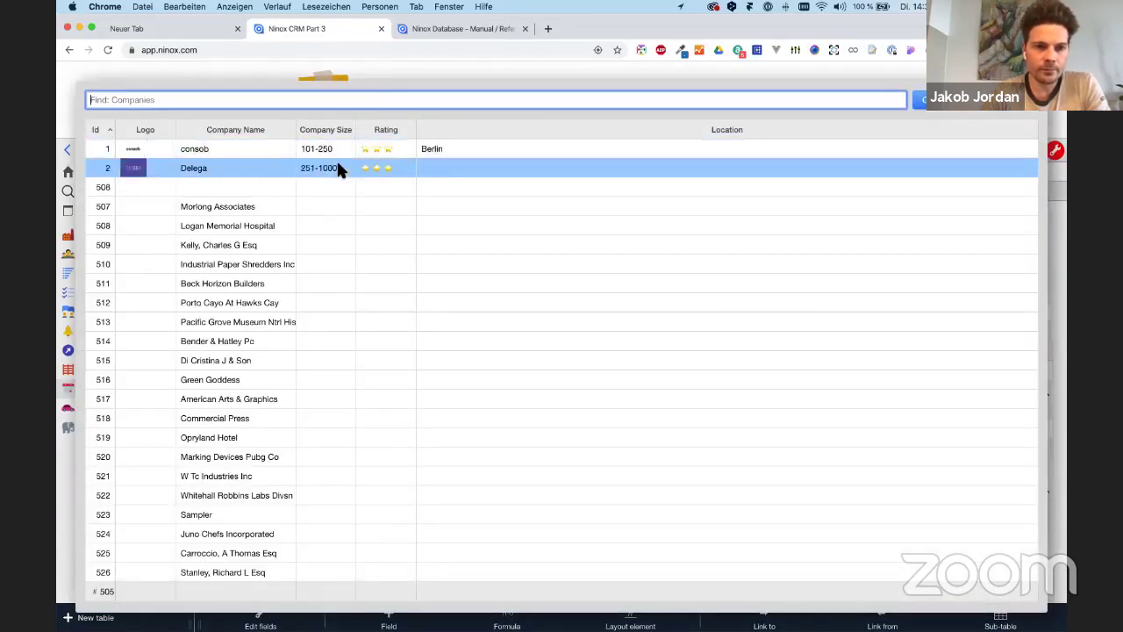
left_click(337, 150)
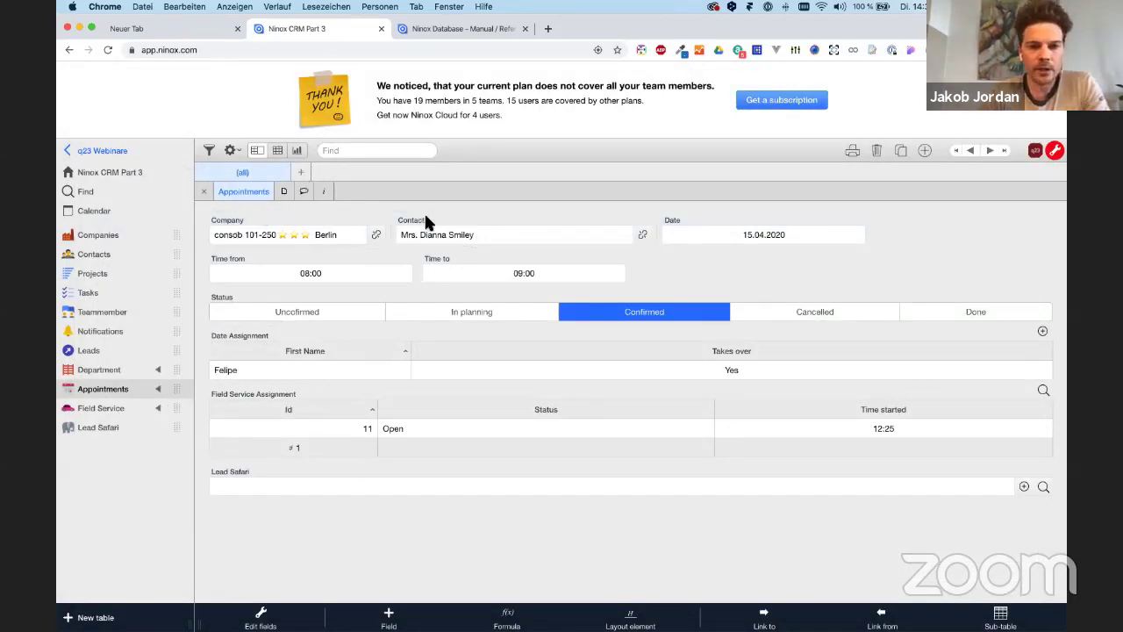
Open the script of the Generate Appointments button in the Lead Safari table for editing.
left_click(110, 426)
left_click(353, 328)
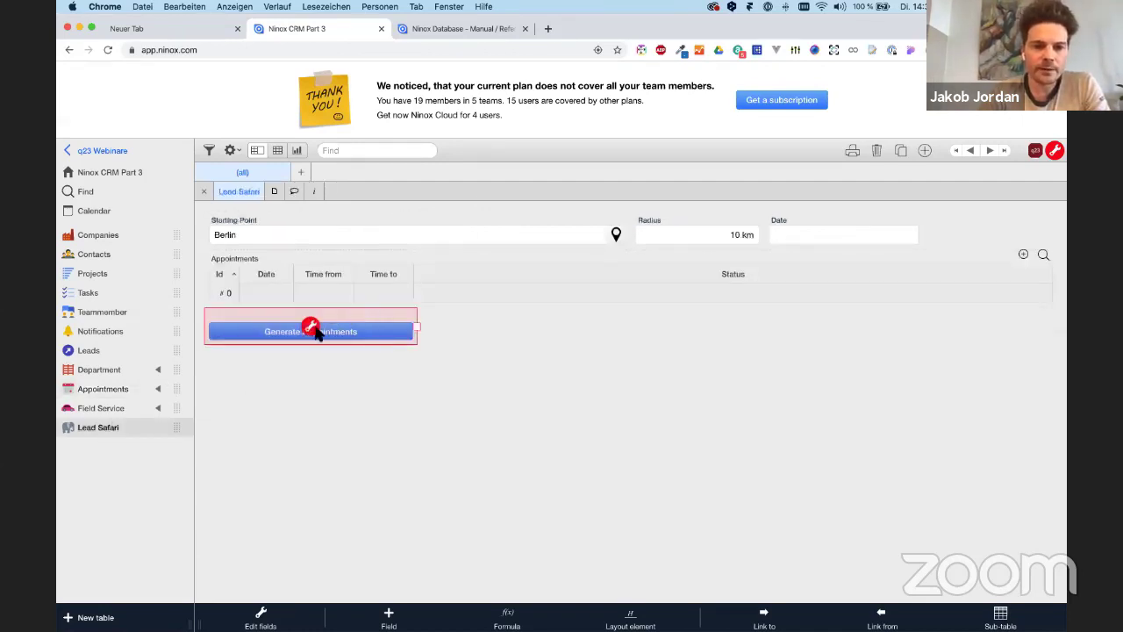
left_click(310, 327)
left_click(521, 184)
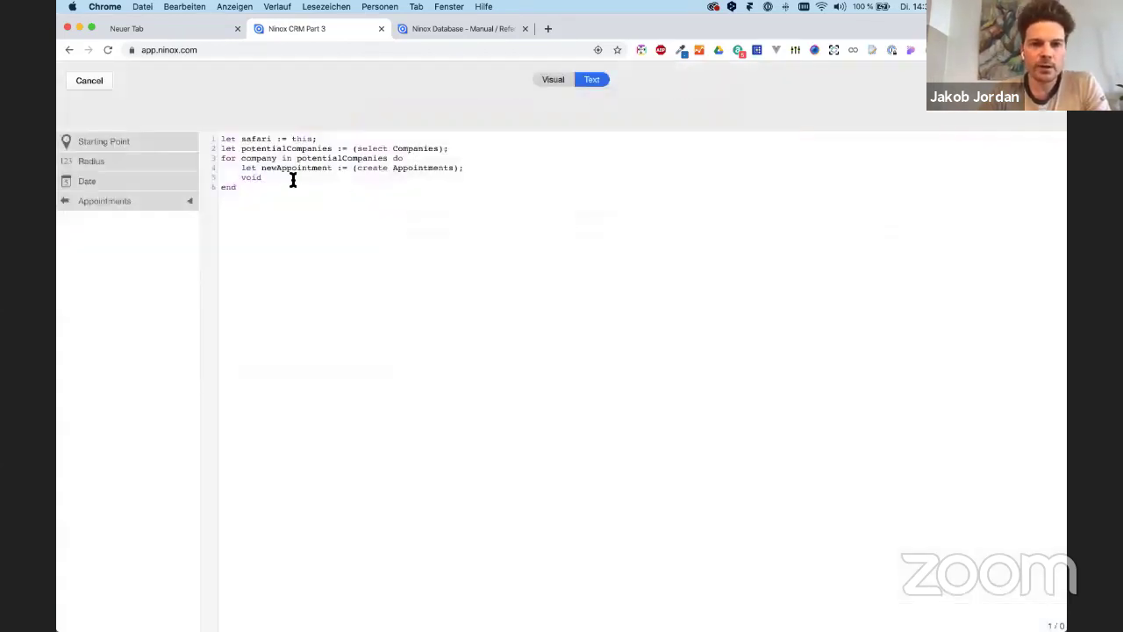
Replace void in the company loop with the assignment newAppointment.Company:= company;.
left_click_drag(264, 179, 221, 178)
key("BackSpace")
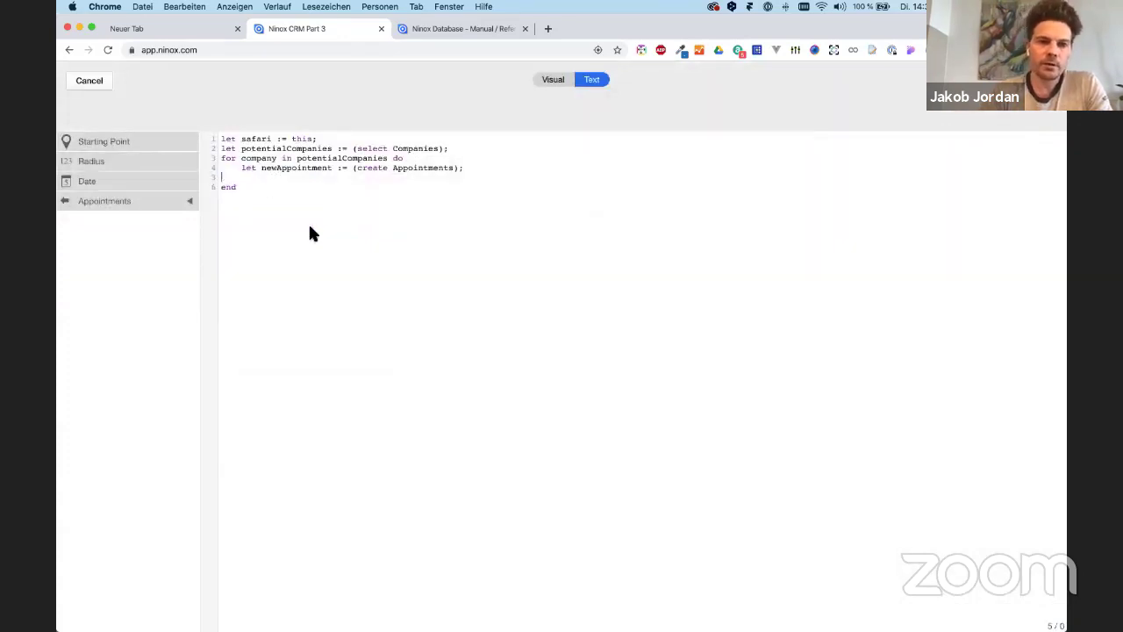
key("Tab")
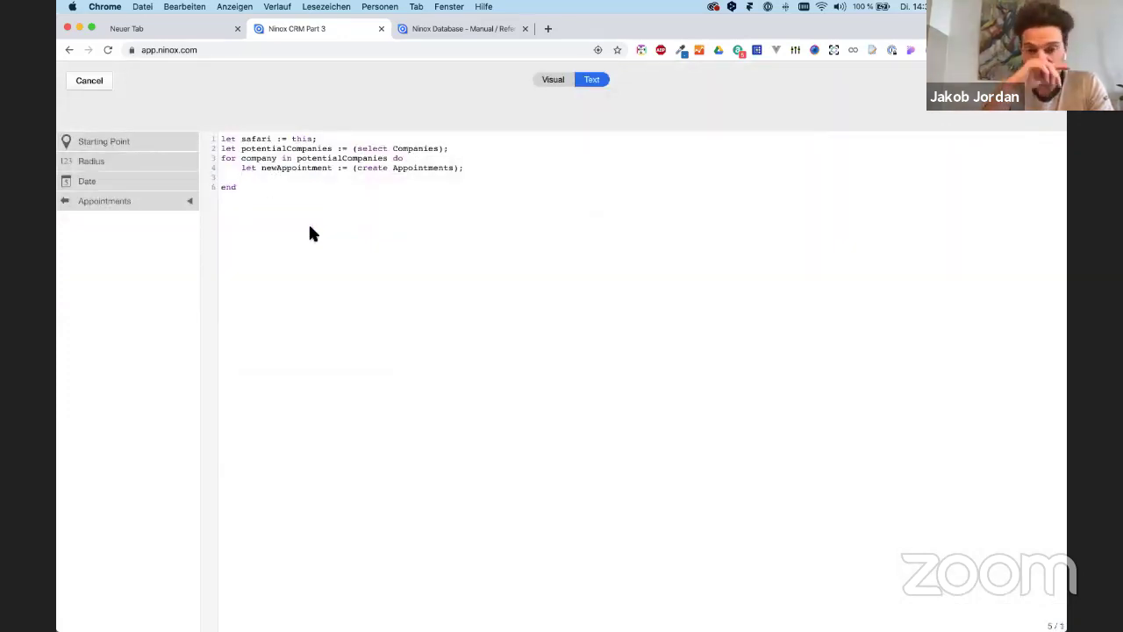
type("new")
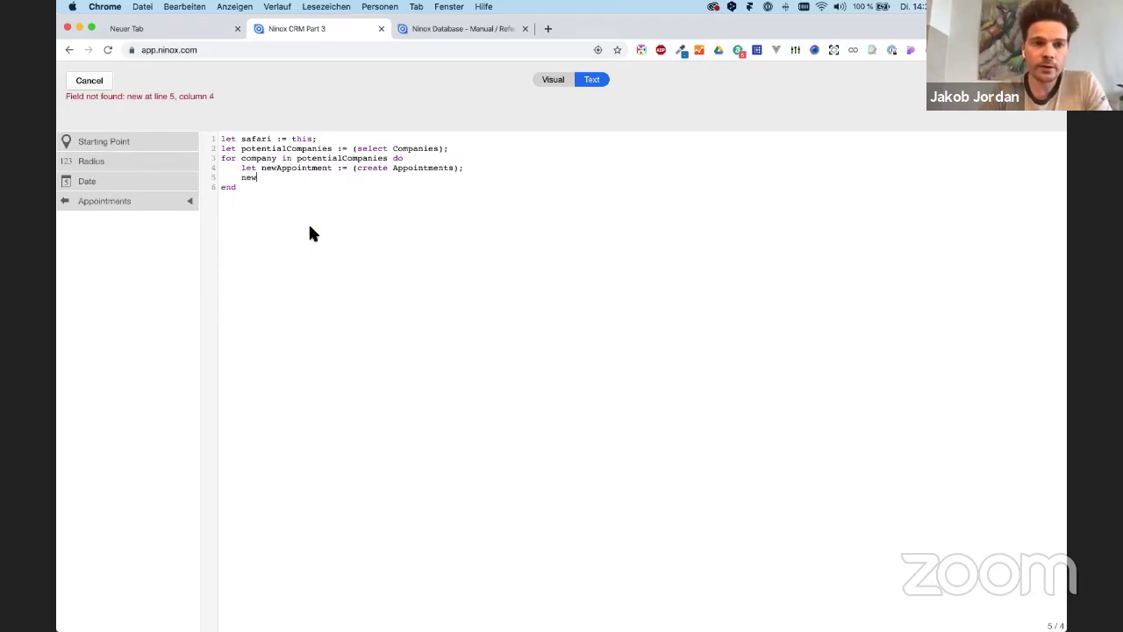
type("Appointment")
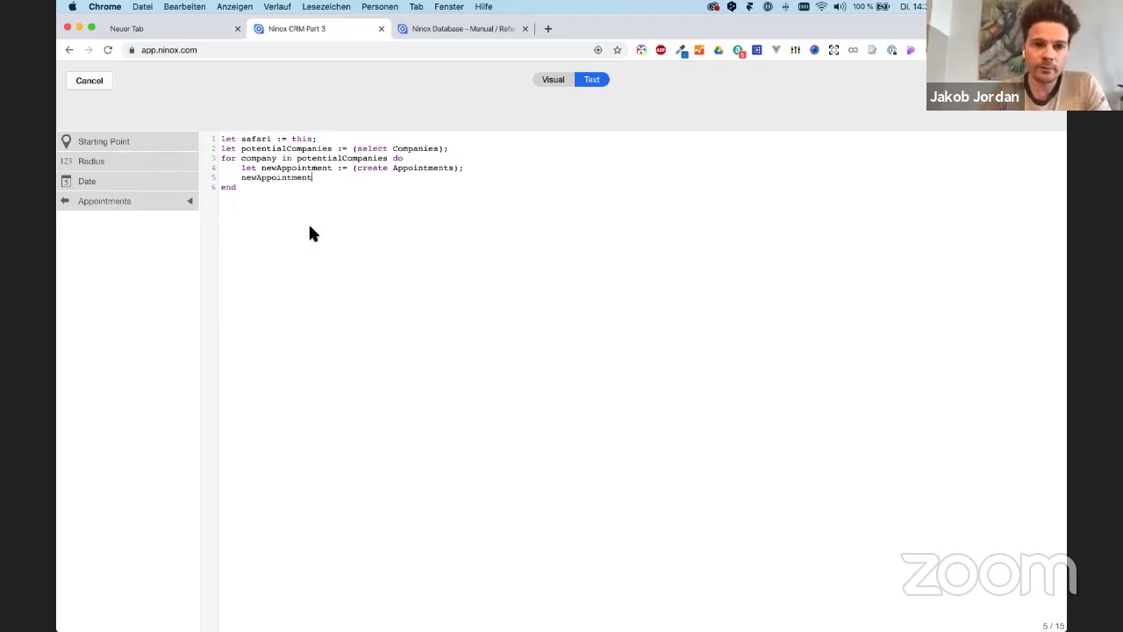
type(".")
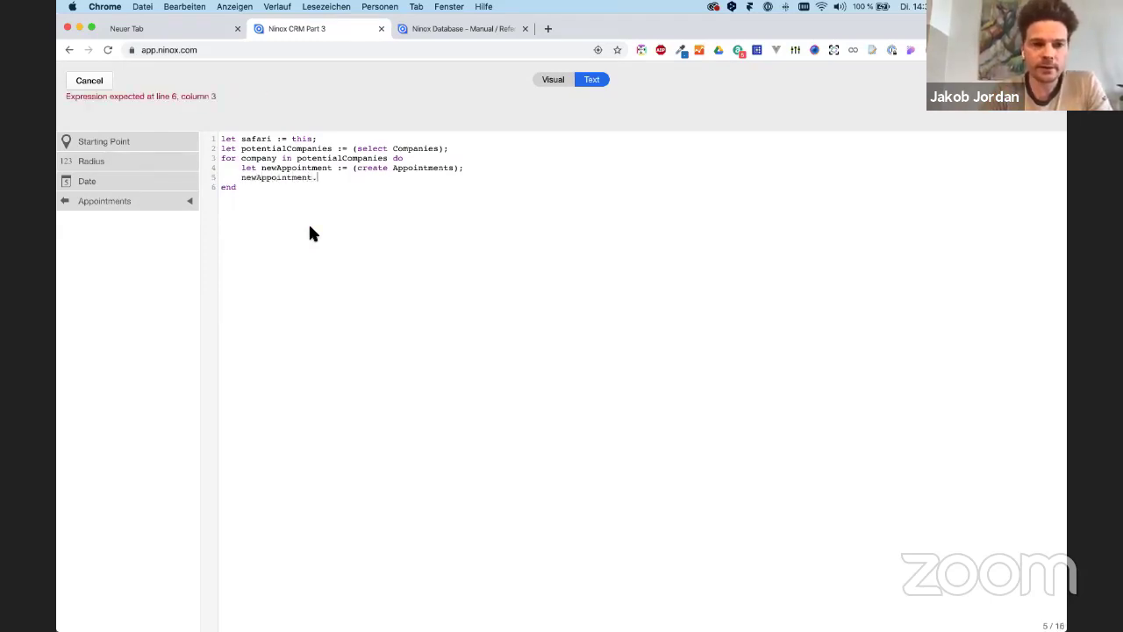
type("Compa")
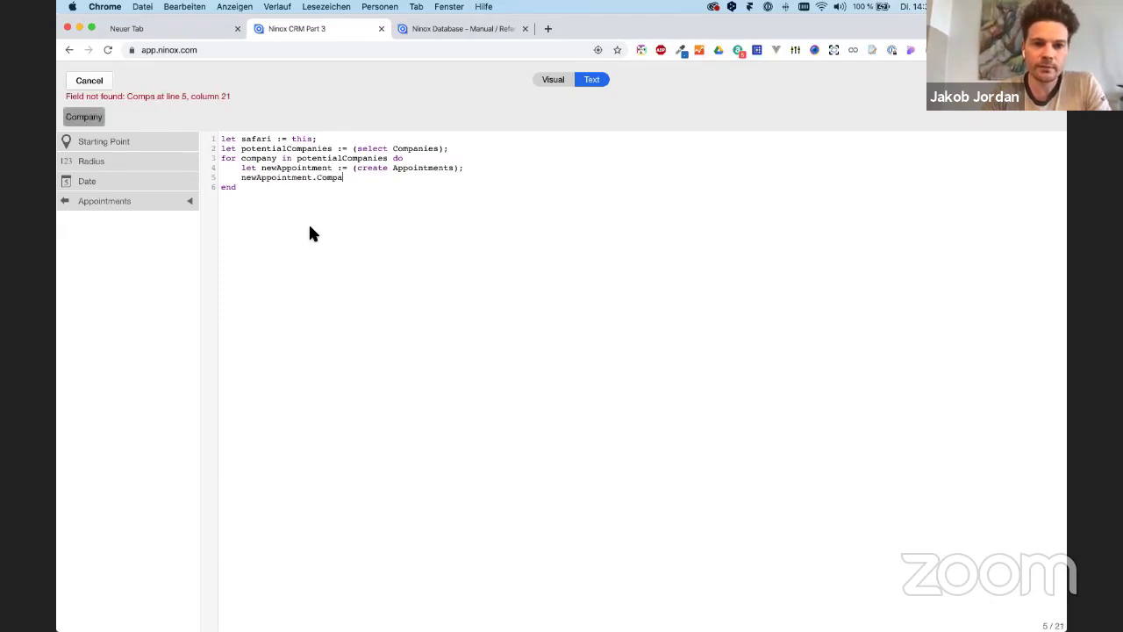
type("ny:=")
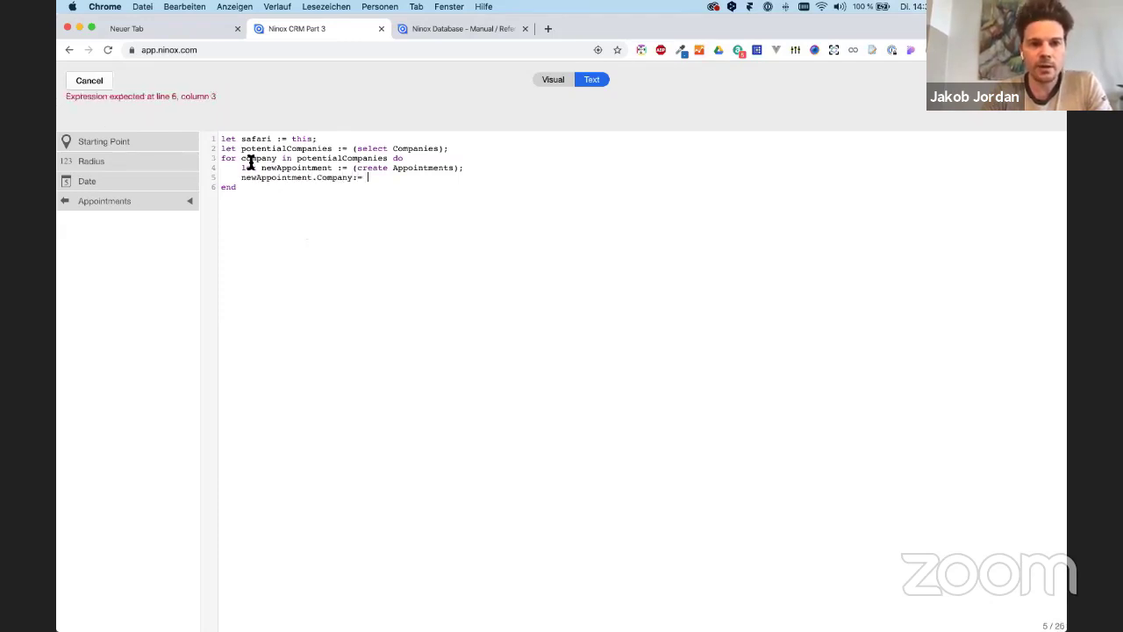
key("super+c")
left_click(381, 183)
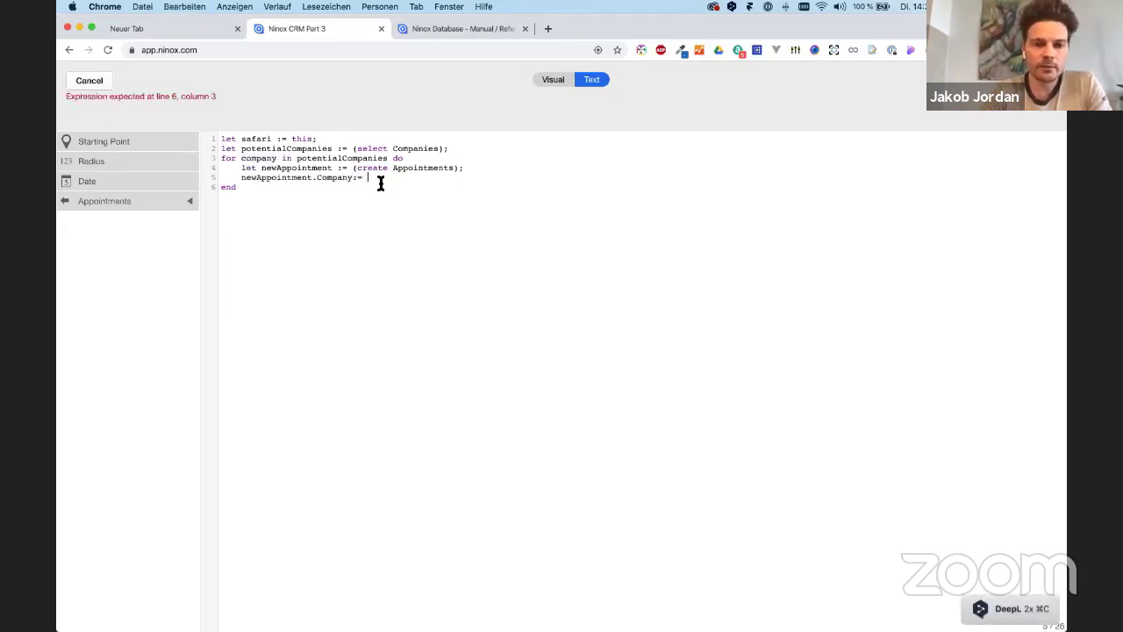
key("super+v")
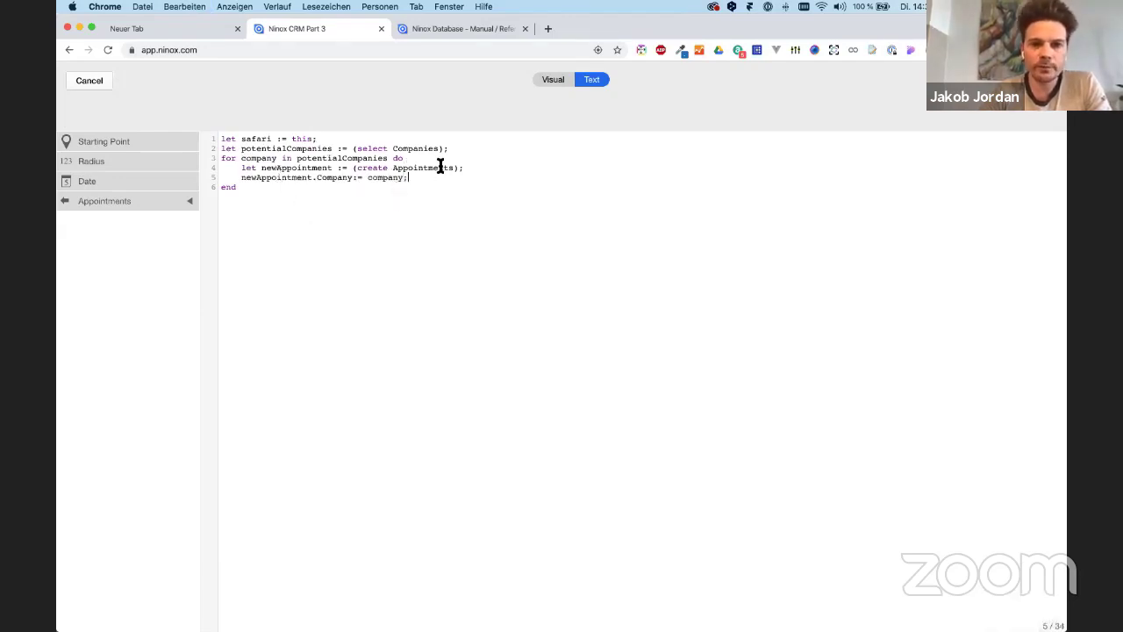
Add the line newAppointment.'Lead Safari':= safari; below the Company assignment in the loop.
key("Return")
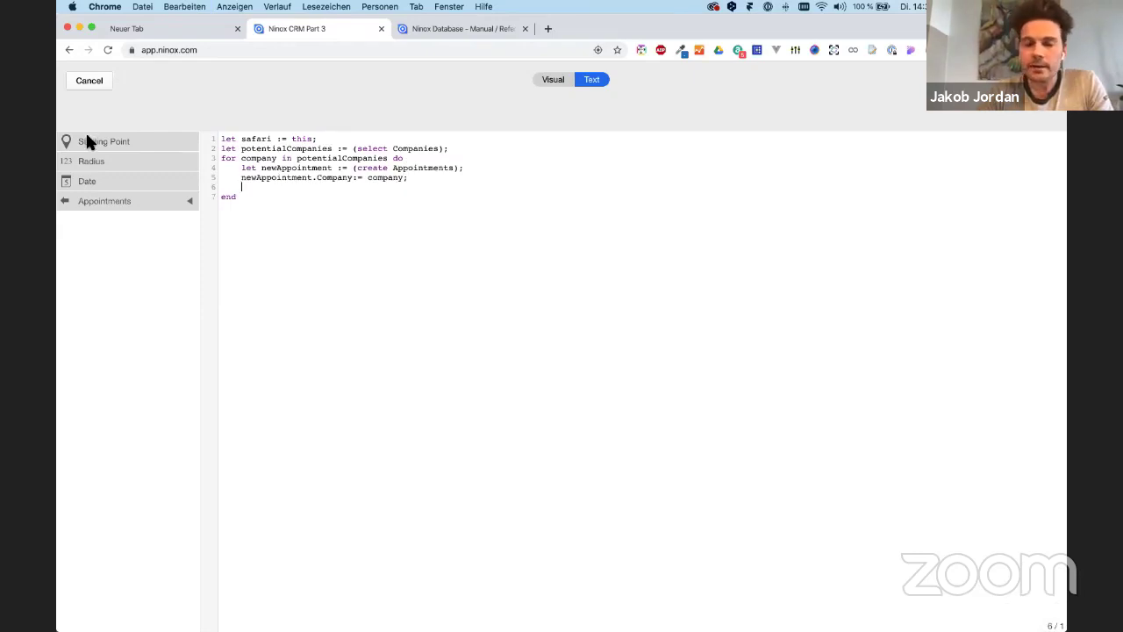
double_click(254, 178)
key("super+c")
key("super+c")
left_click(255, 187)
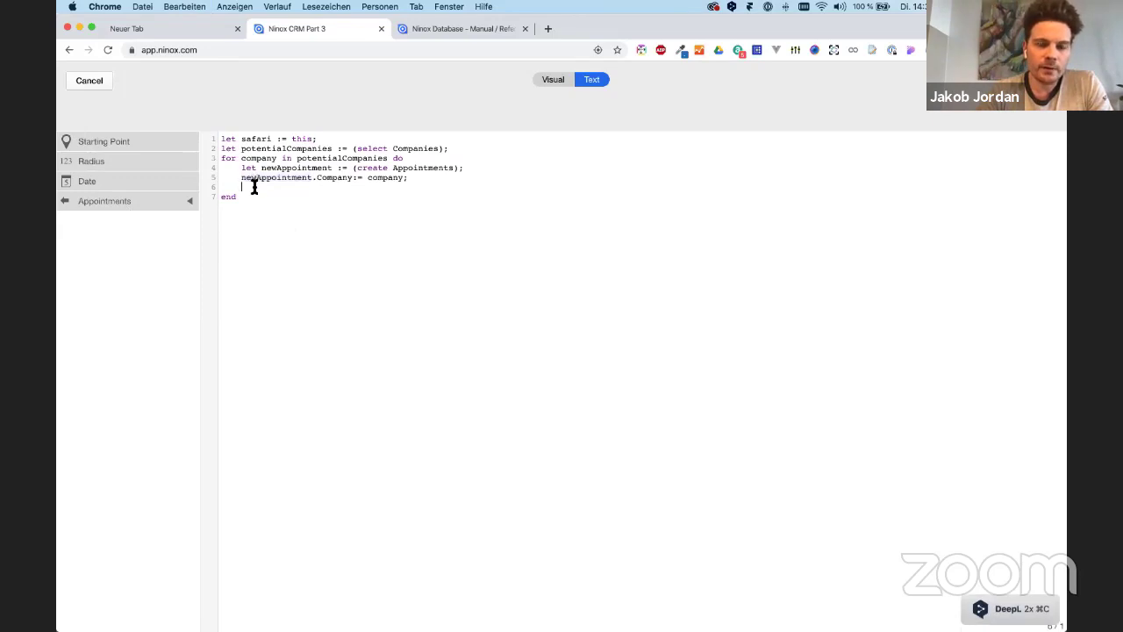
key("super+v")
type(".")
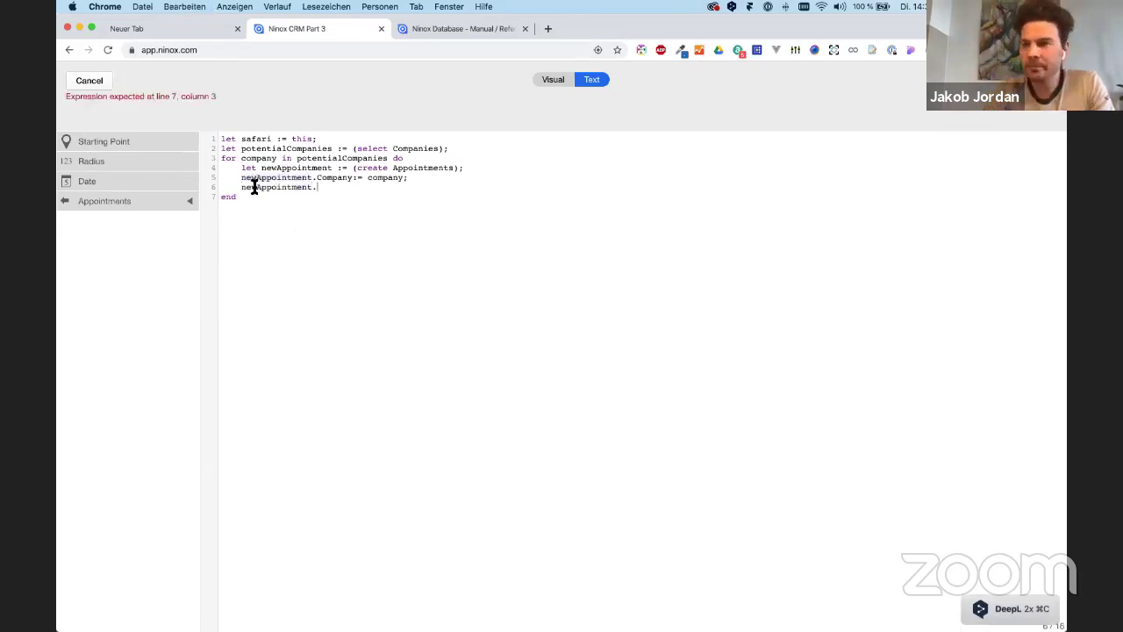
type("Lead")
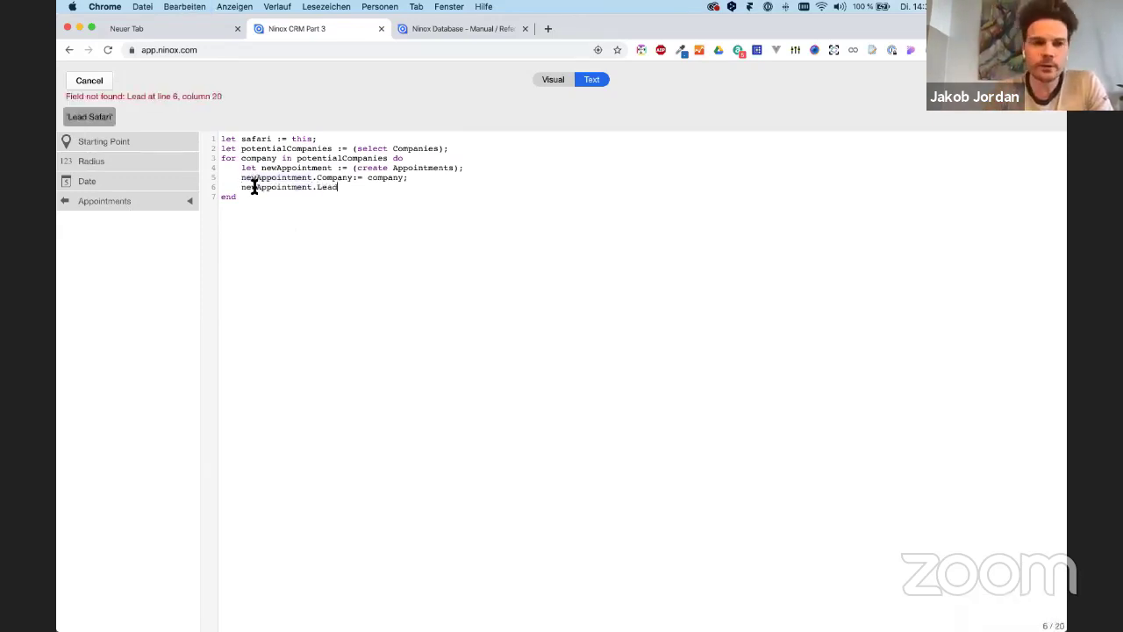
left_click(91, 116)
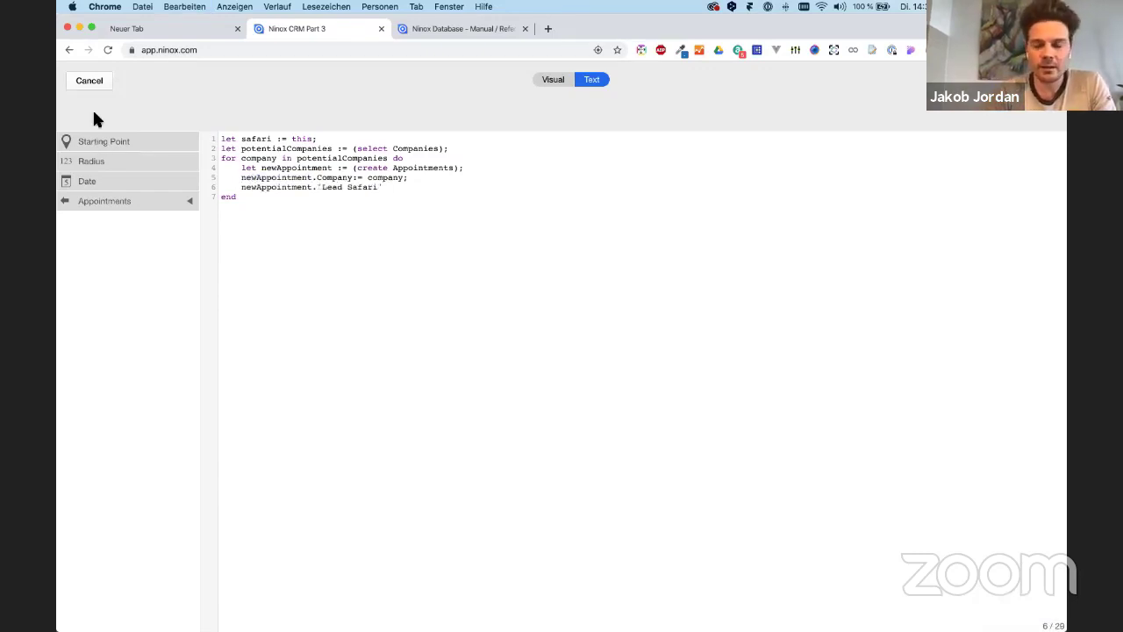
type(":=")
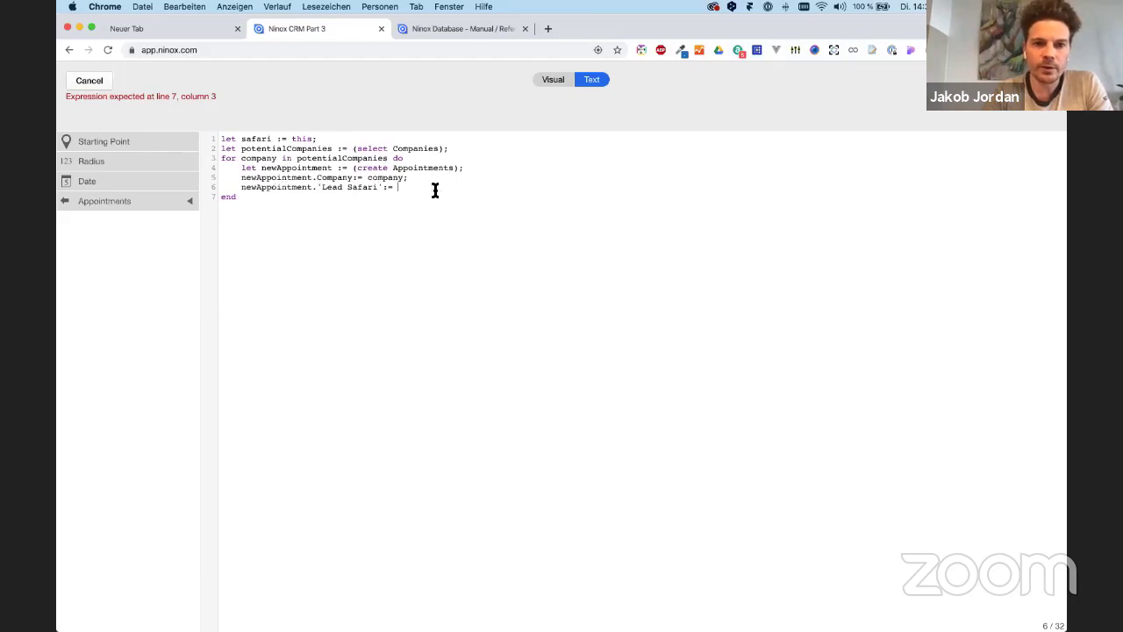
type("safari;")
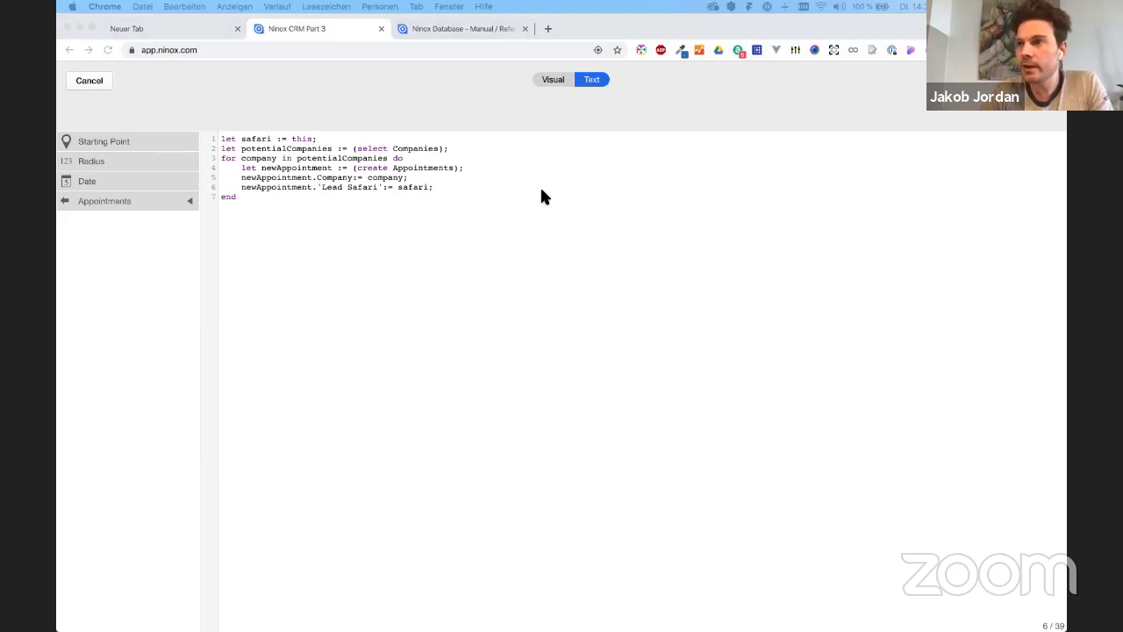
Insert let PI := 3.141592653589793; and let radius := Radius; after the potentialCompanies line.
left_click(459, 150)
key("super+v")
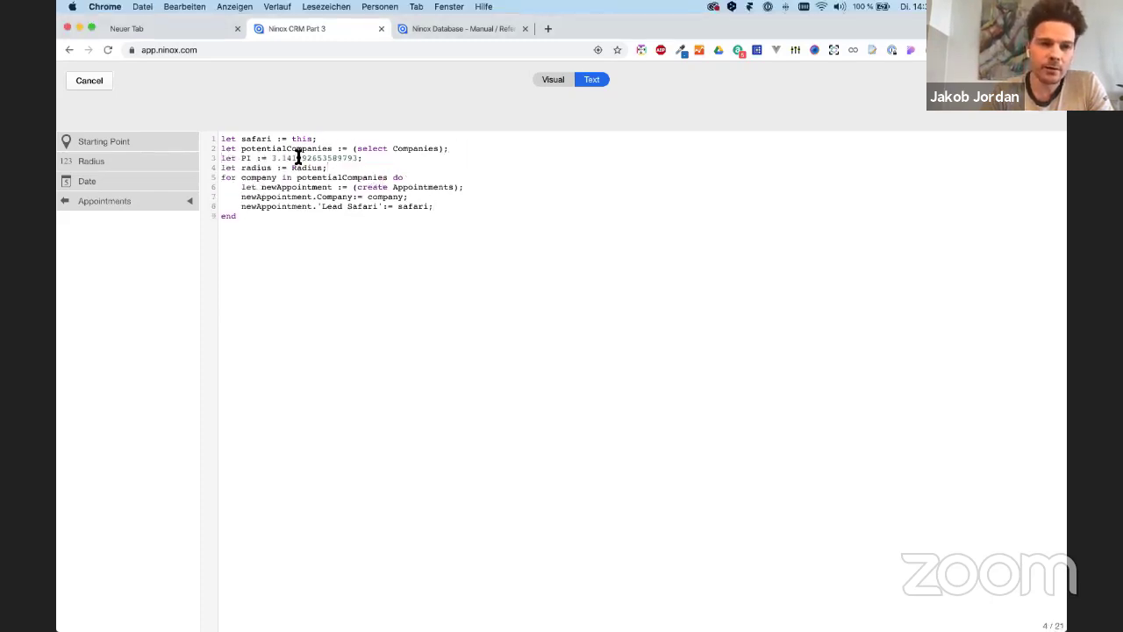
left_click(237, 158)
double_click(246, 158)
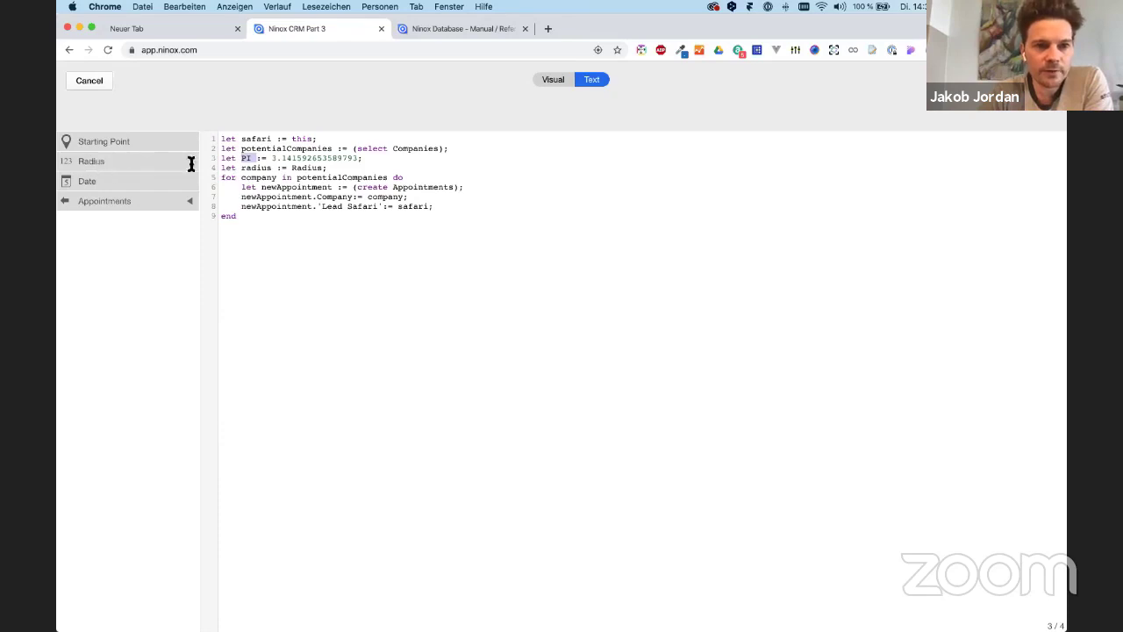
left_click(347, 172)
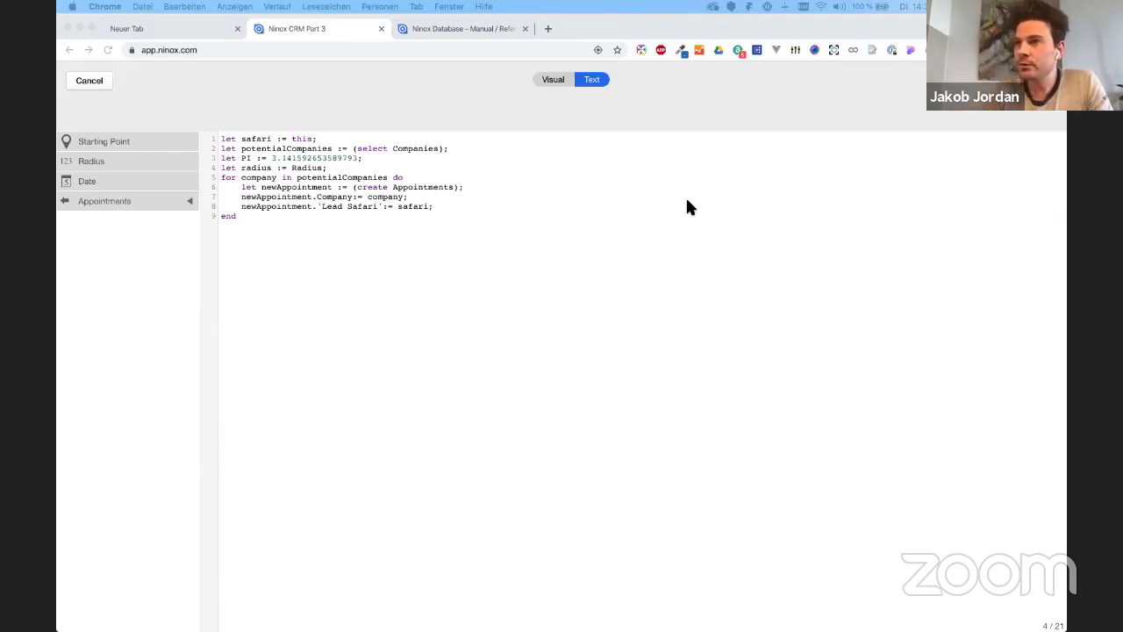
Paste the dL, dB, BL and dT distance calculation lines at the start of the loop, followed by a blank line.
left_click(420, 167)
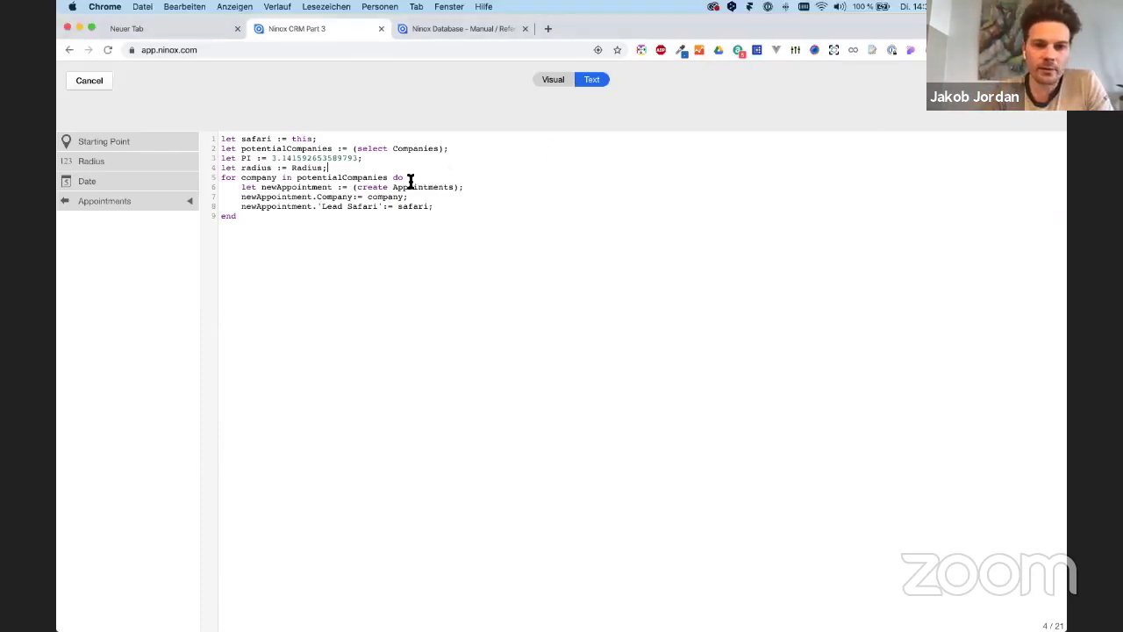
left_click(409, 180)
key("super+v")
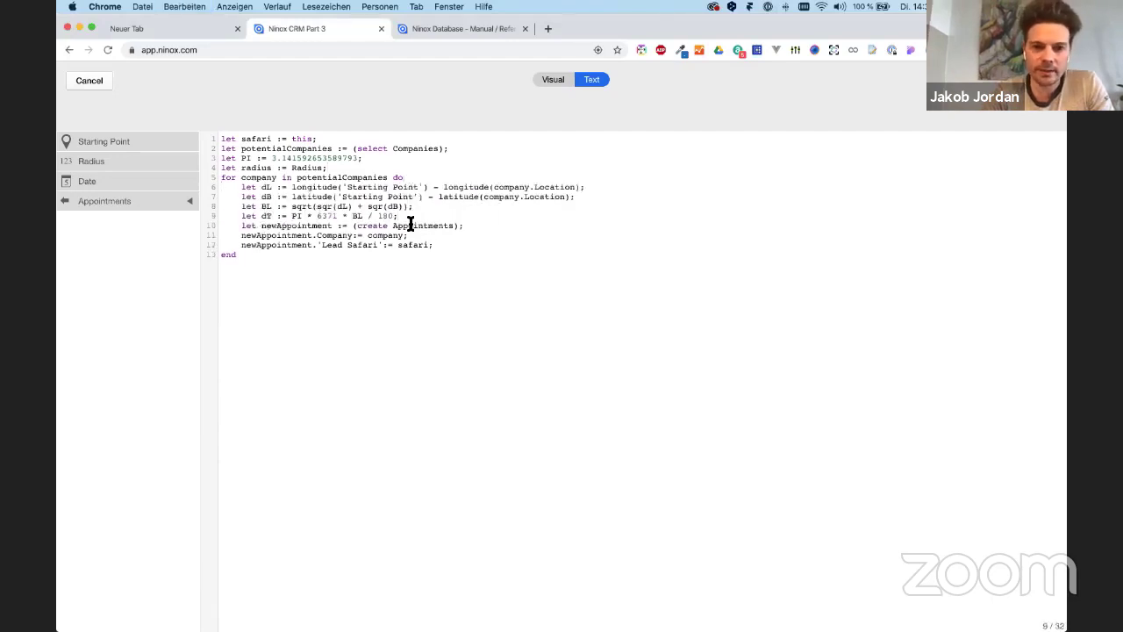
key("Return")
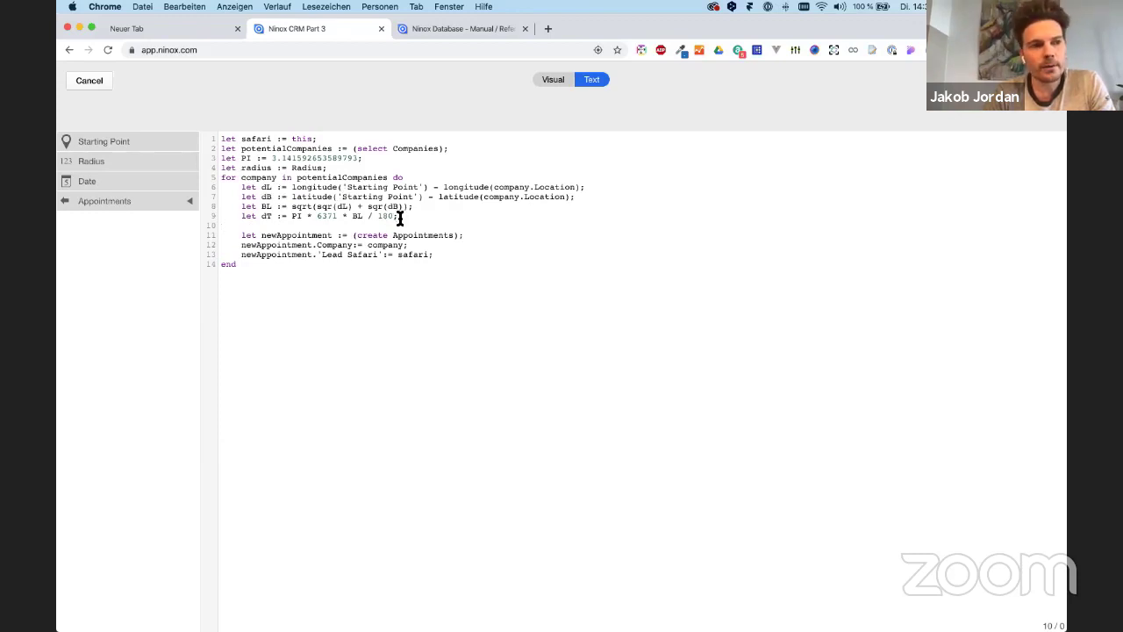
Switch to DeepL and translate the German word "rechnen" into English.
left_click(732, 9)
type("rechh")
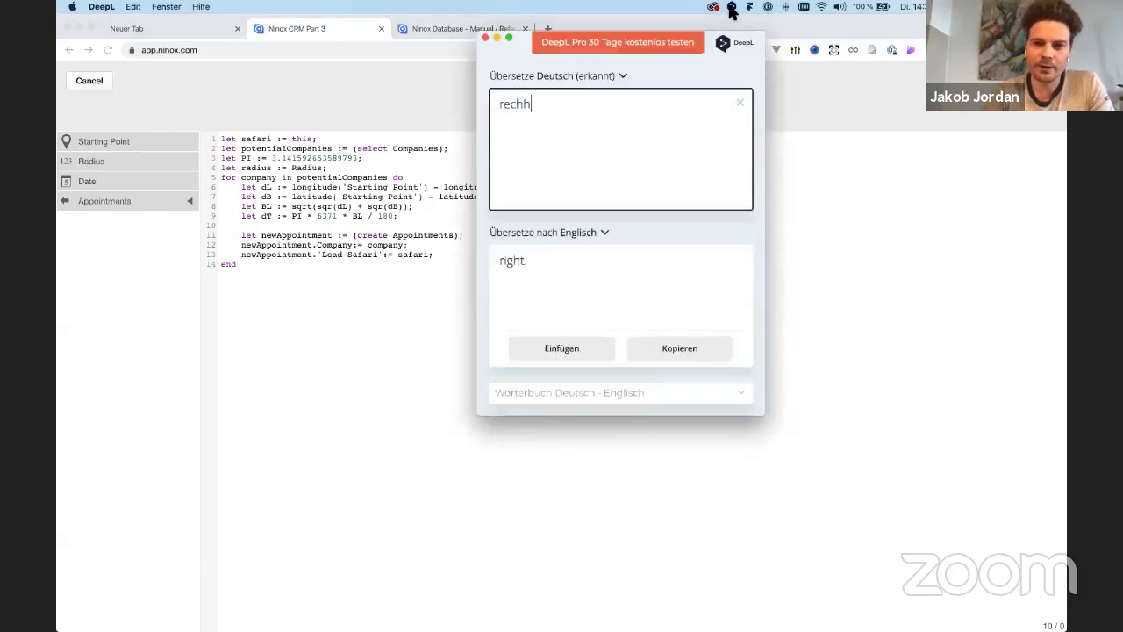
key("BackSpace")
type("nen")
left_click(946, 199)
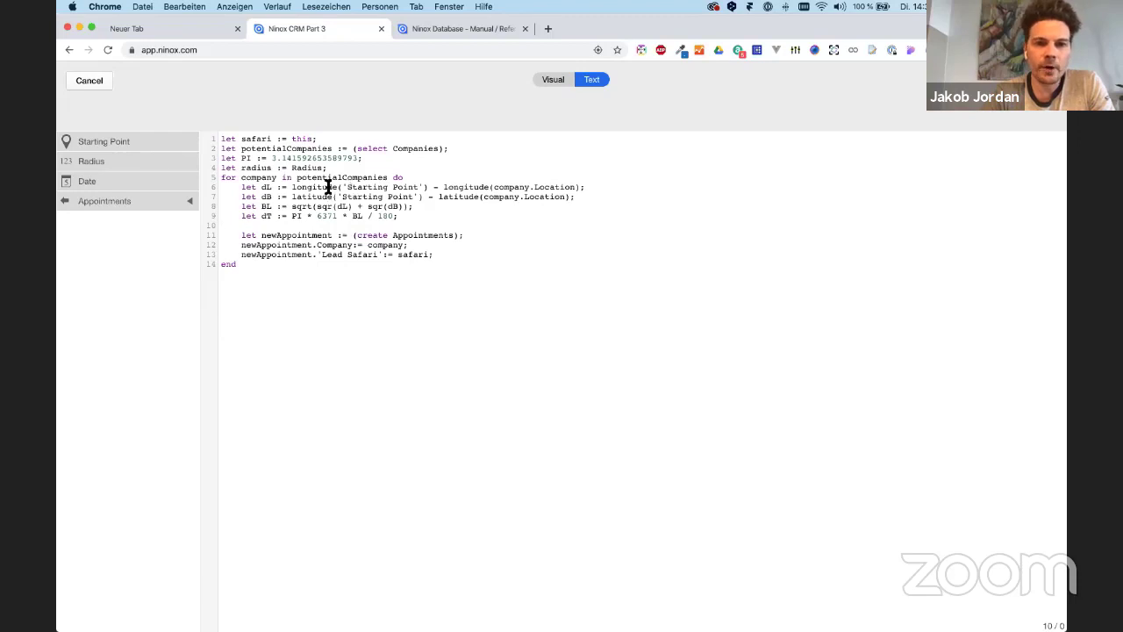
left_click_drag(292, 186, 424, 185)
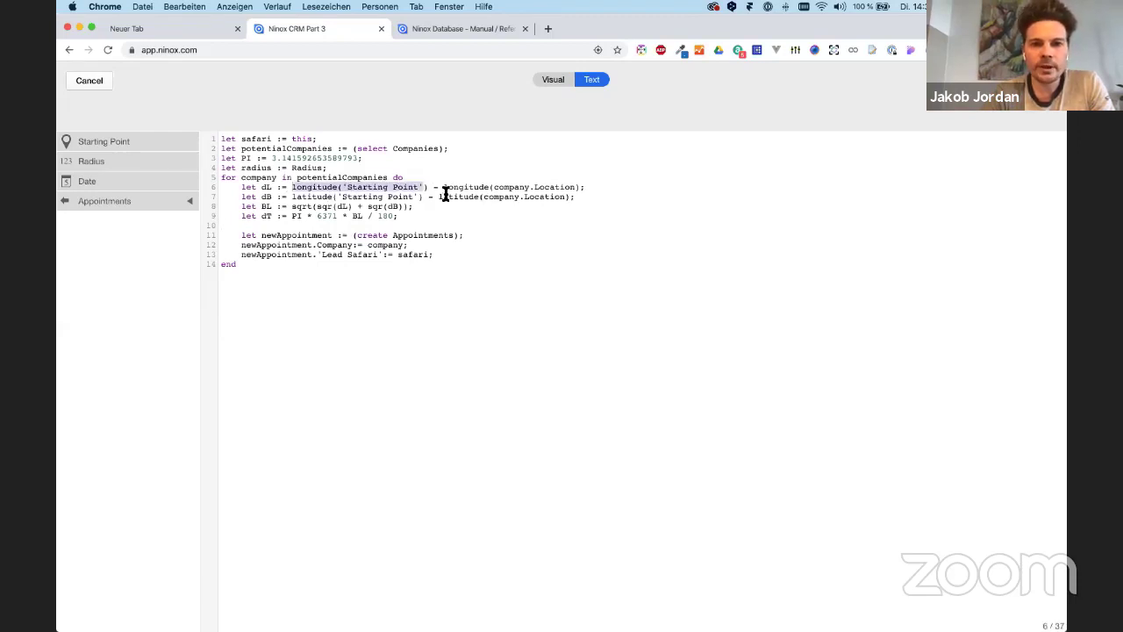
left_click(431, 188)
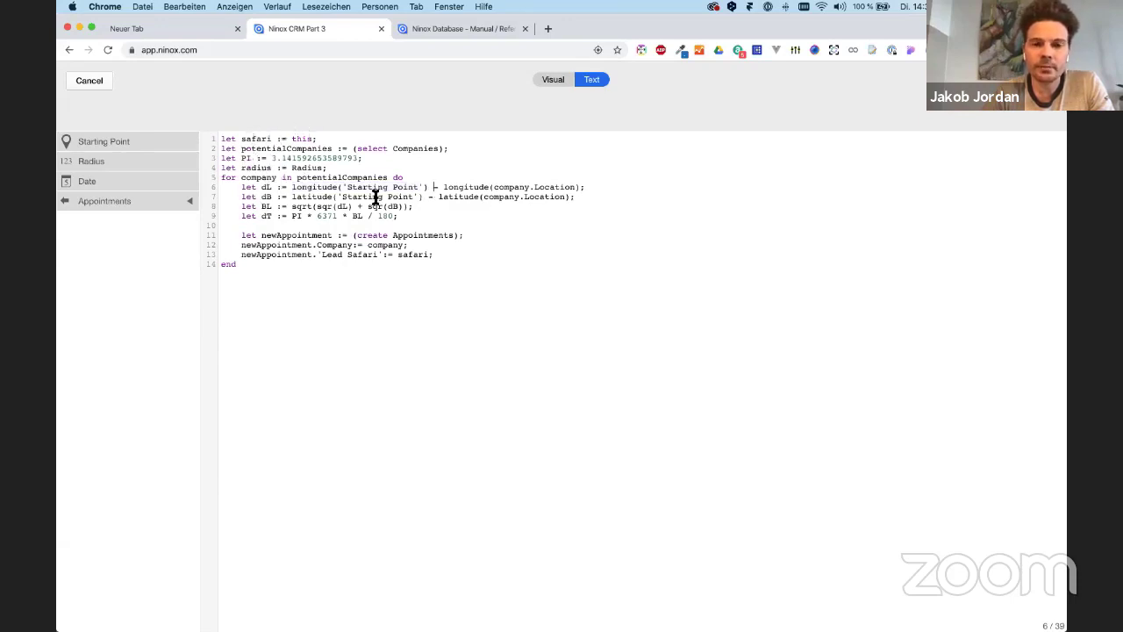
left_click_drag(443, 188, 577, 187)
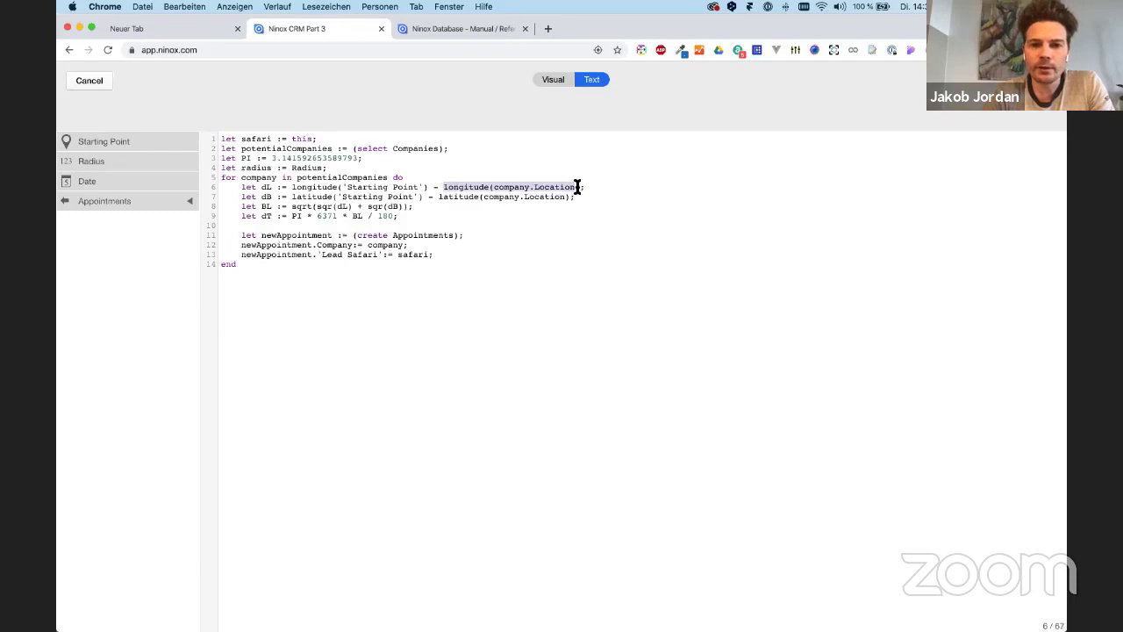
left_click(279, 227)
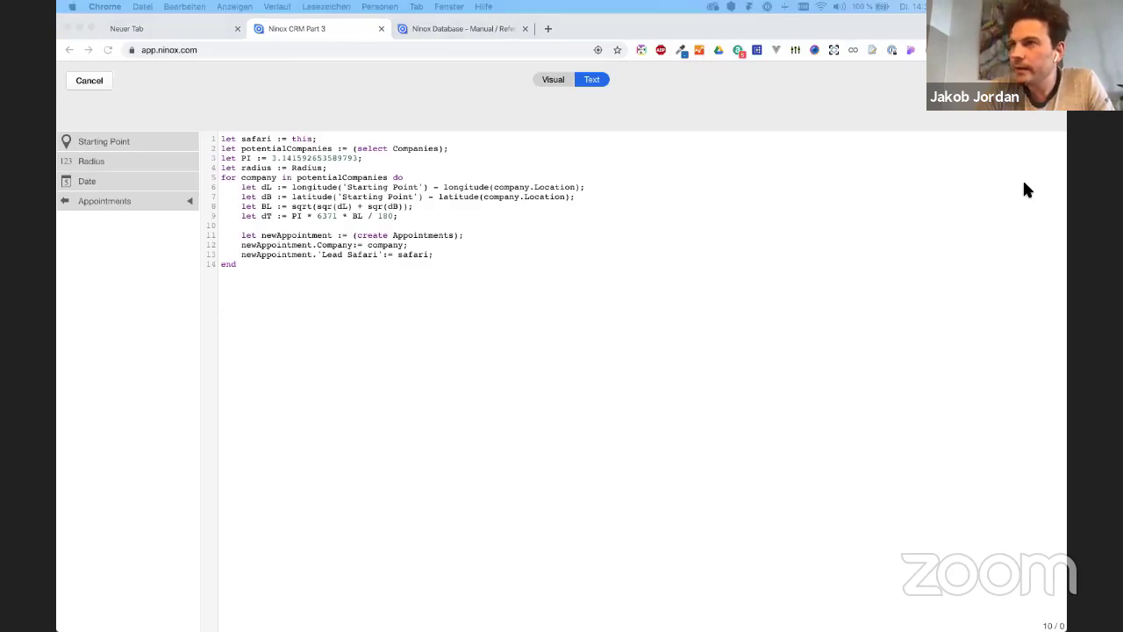
left_click(289, 230)
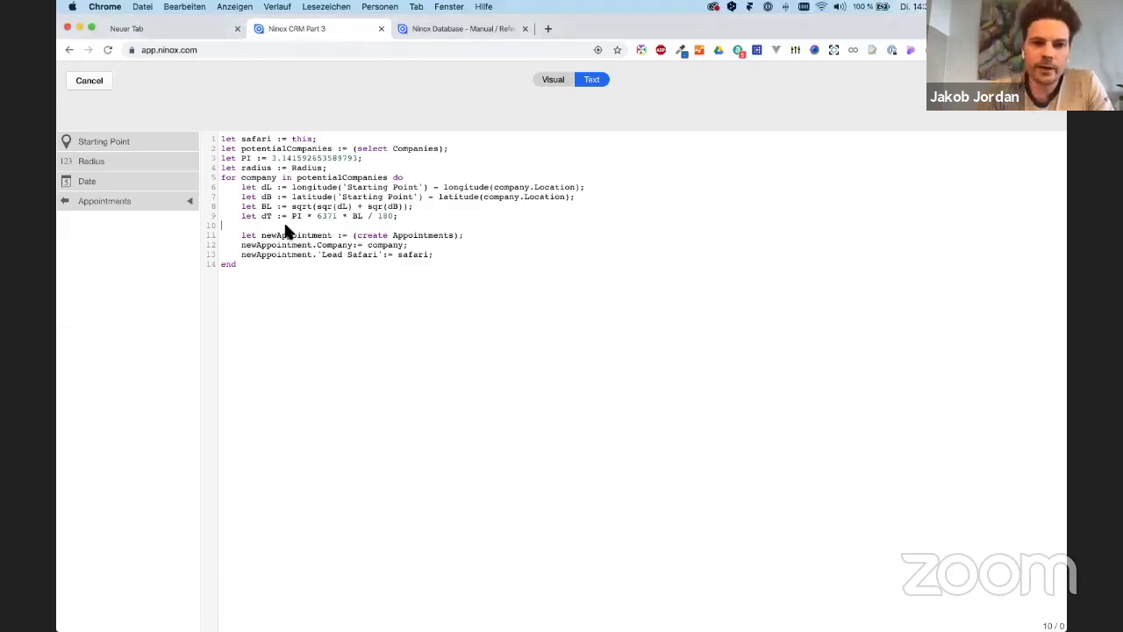
key("super+v")
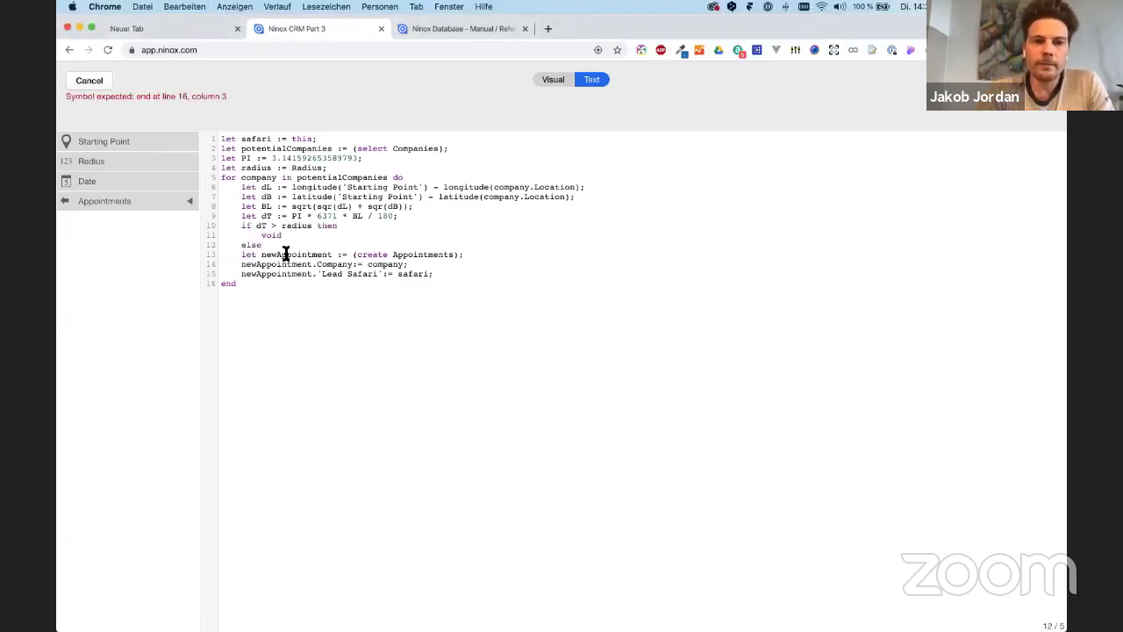
left_click_drag(226, 254, 212, 219)
key("BackSpace")
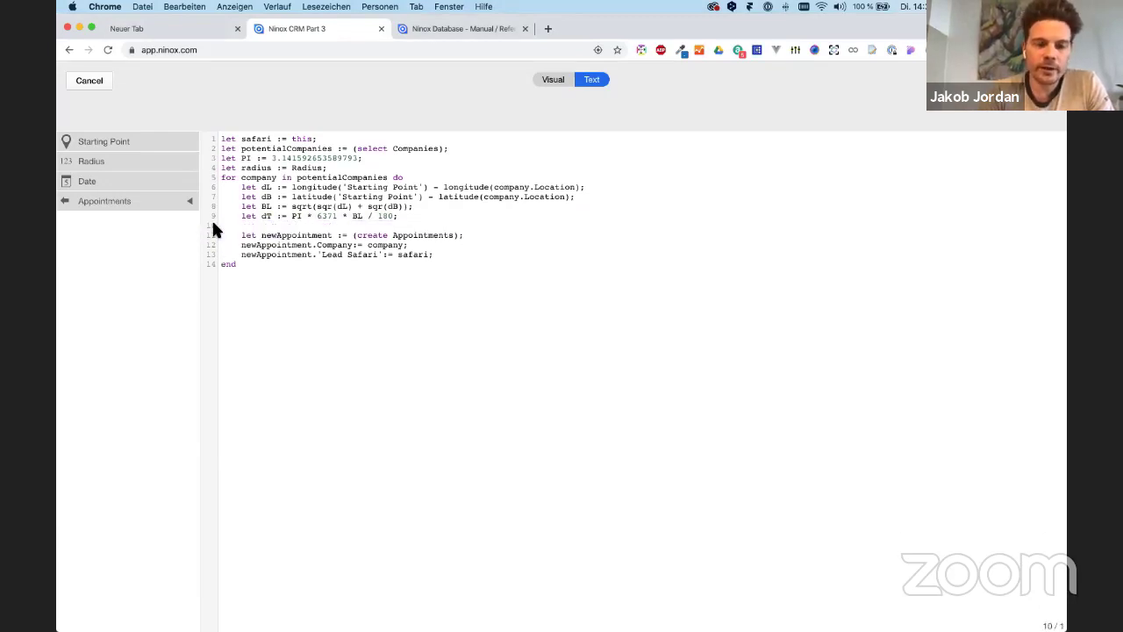
Add if dT > radius then void, followed by else on its own line, between the distance calculations and the appointment creation.
left_click_drag(272, 217, 262, 217)
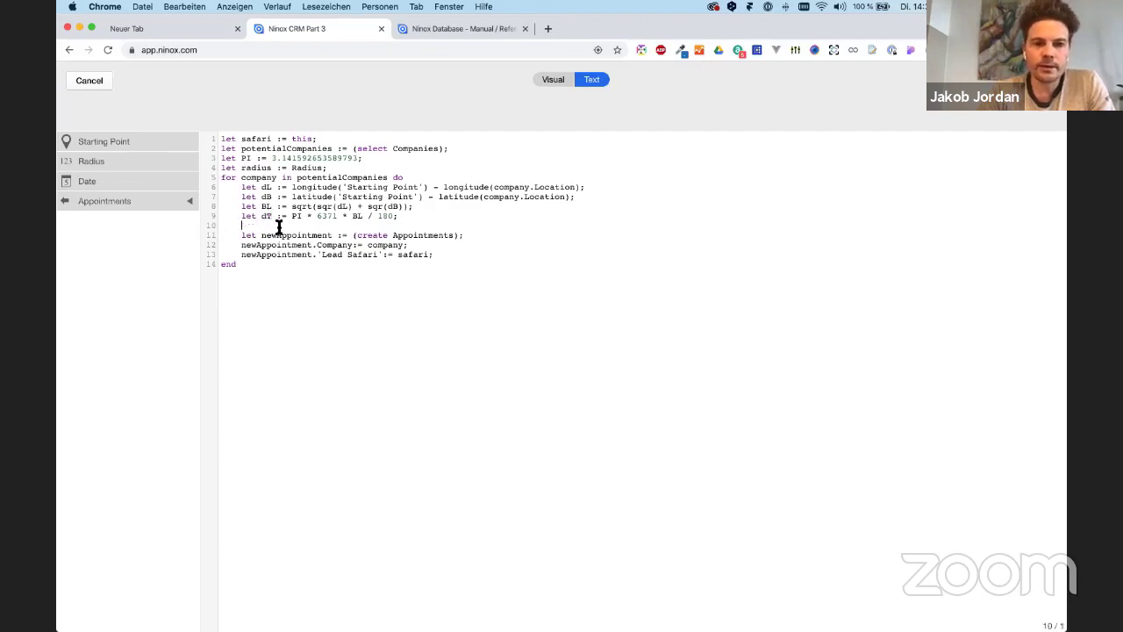
type("if ")
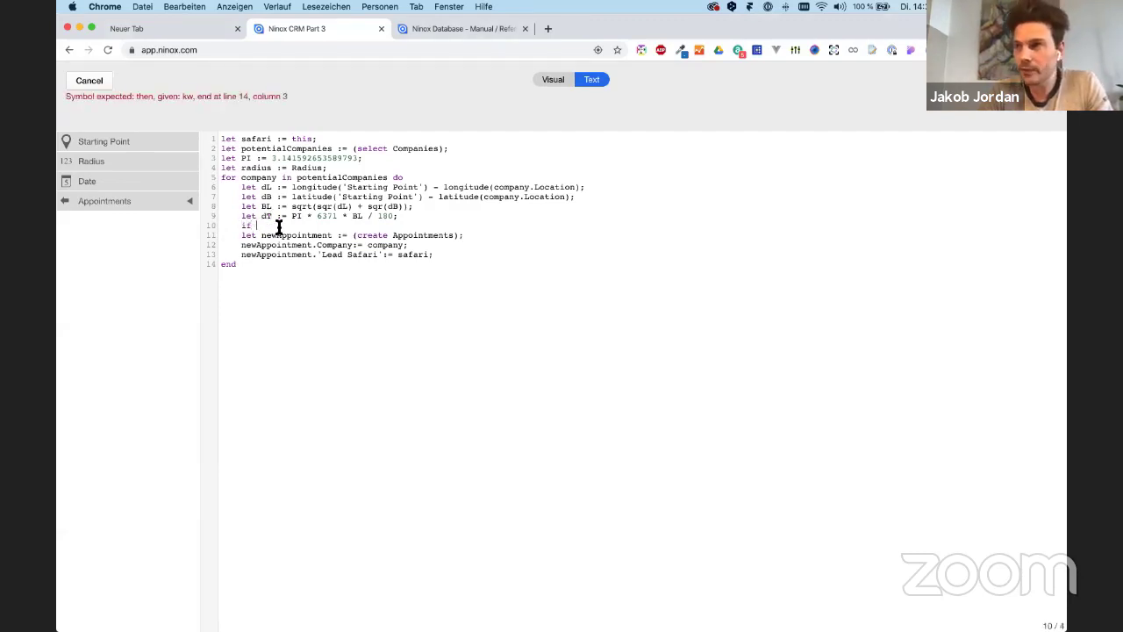
type("dT > ")
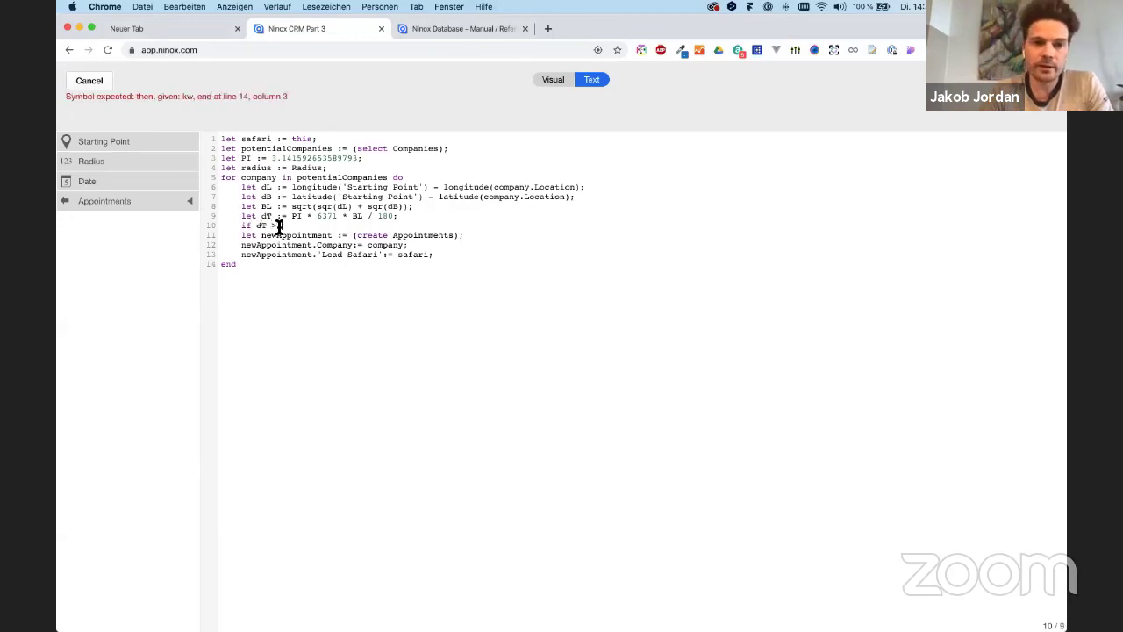
type("radius")
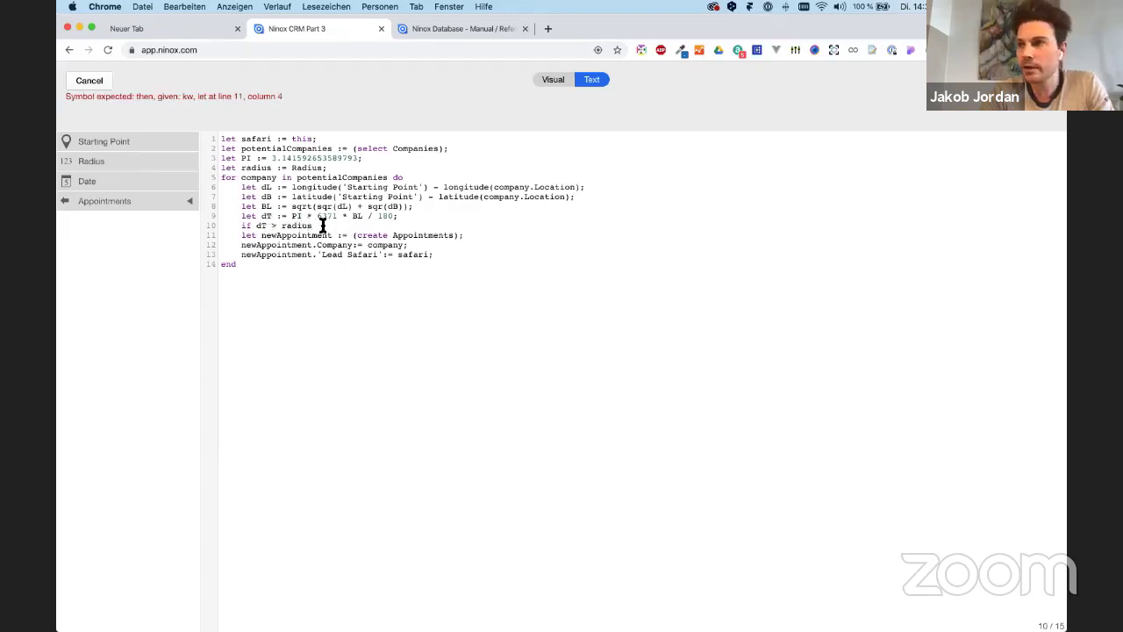
type(" then void")
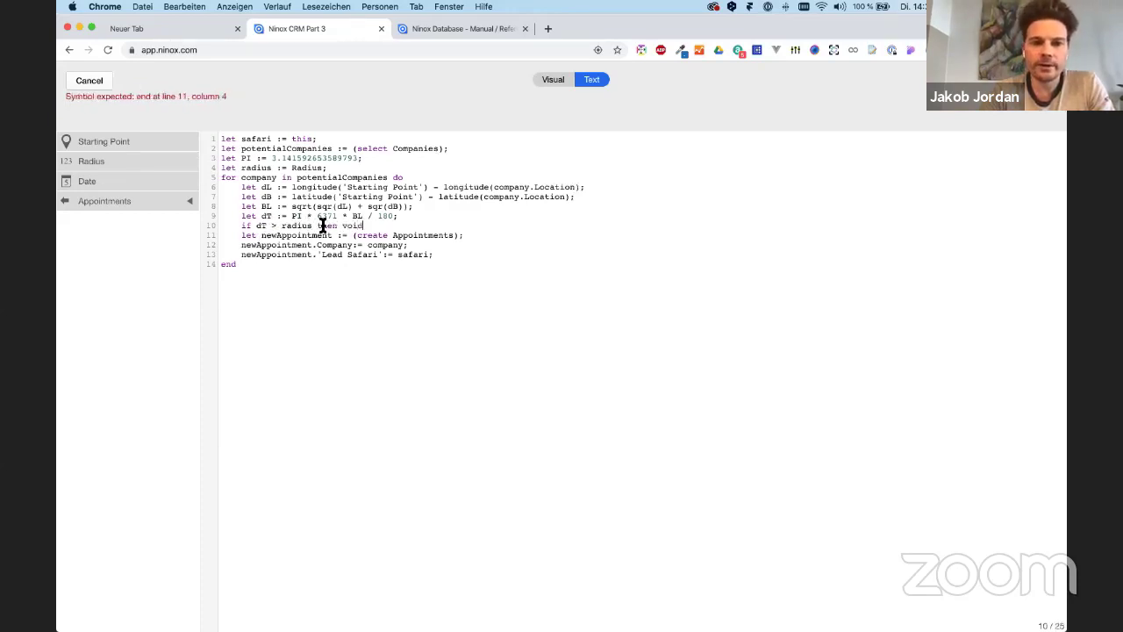
key("Return")
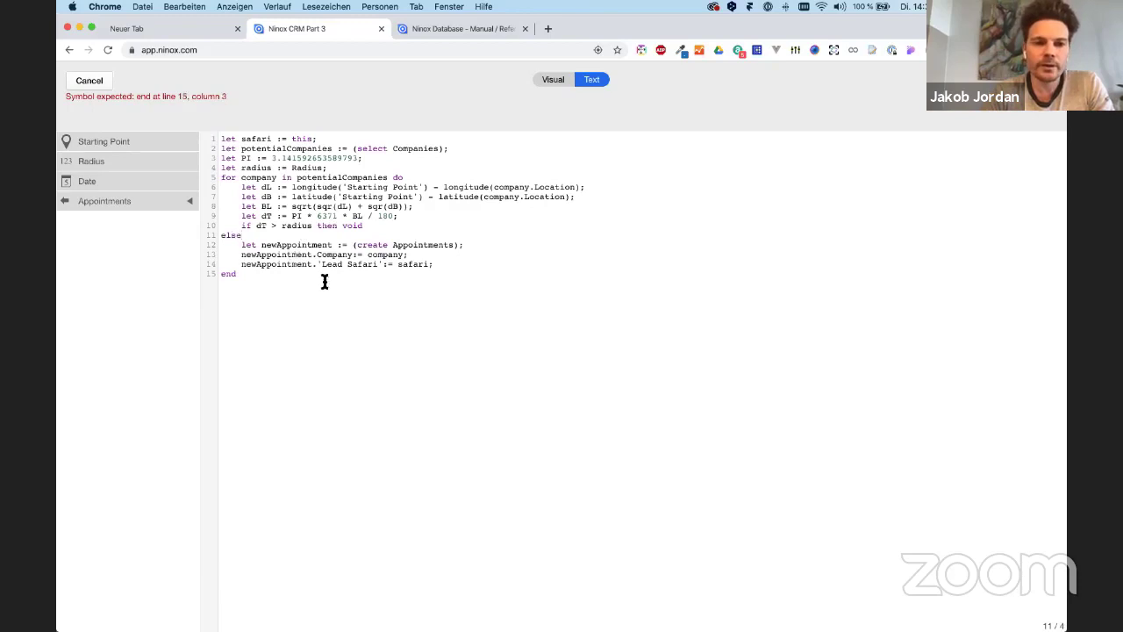
Close the else branch with end after the 'Lead Safari' assignment and copy the whole script.
left_click(442, 265)
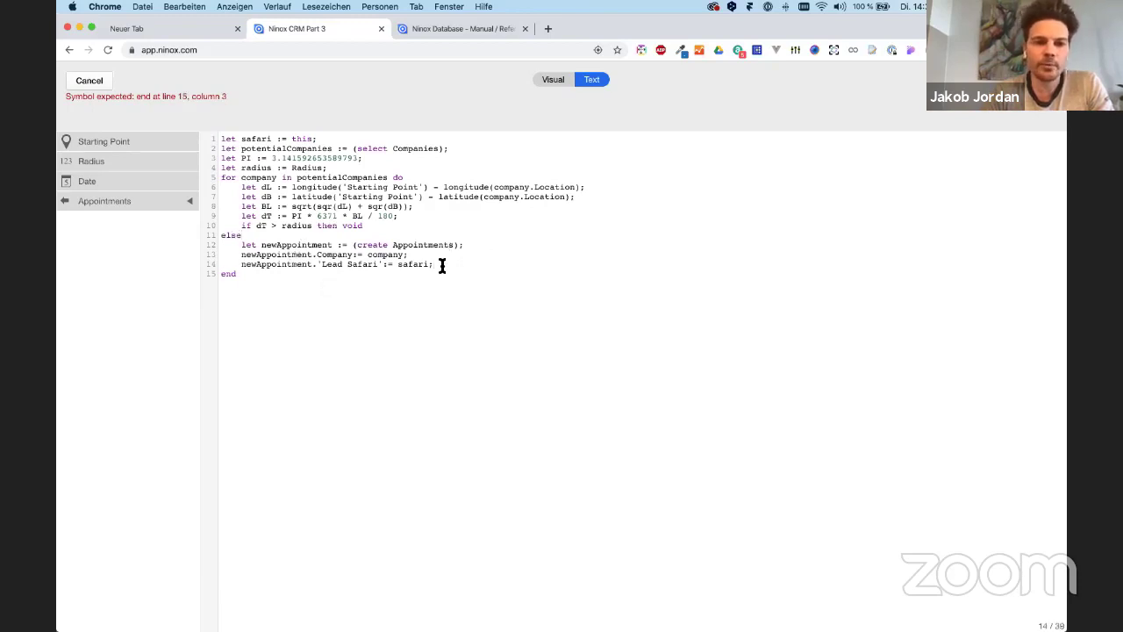
key("Return")
type("end")
key("super+a")
key("super+c")
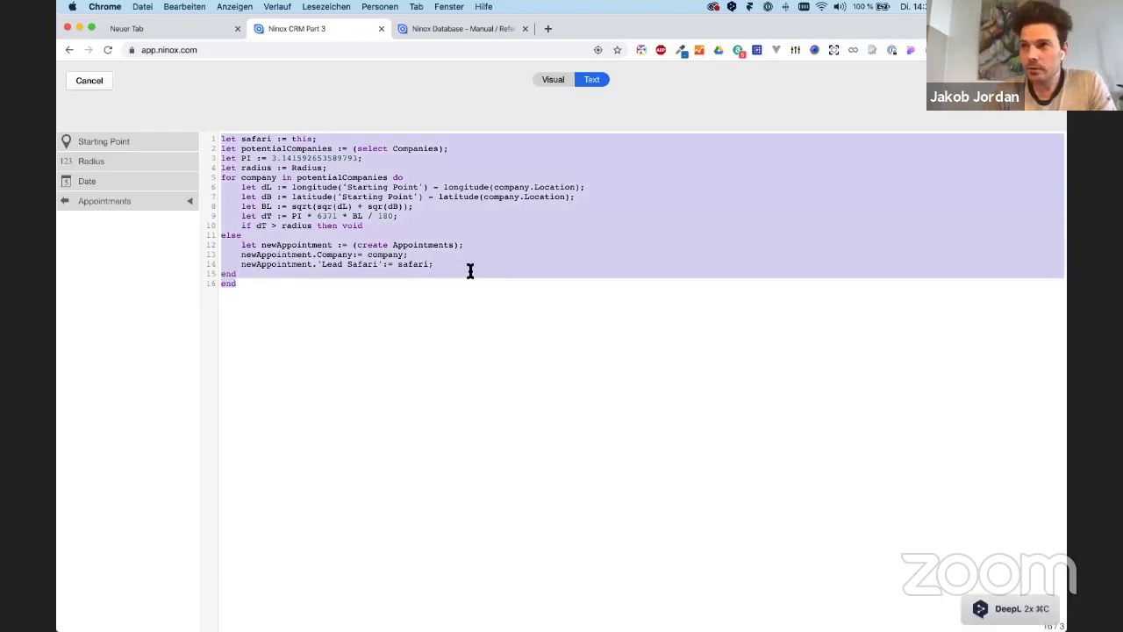
left_click(392, 279)
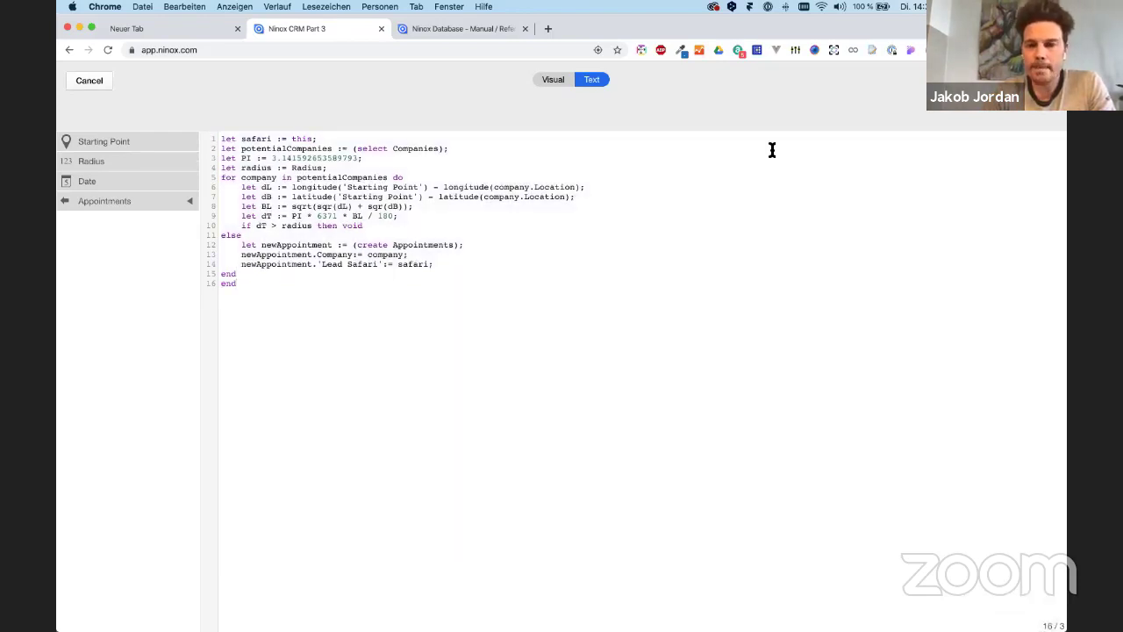
Save the script and confirm the Generate Appointments button's settings.
left_click(1037, 80)
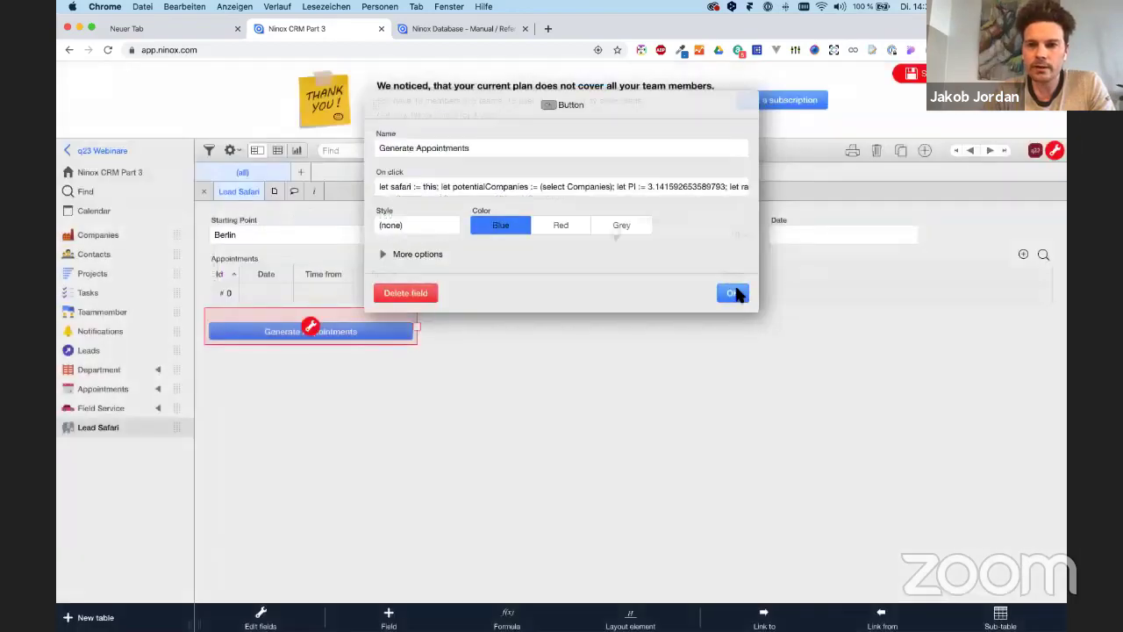
left_click(738, 293)
left_click(463, 359)
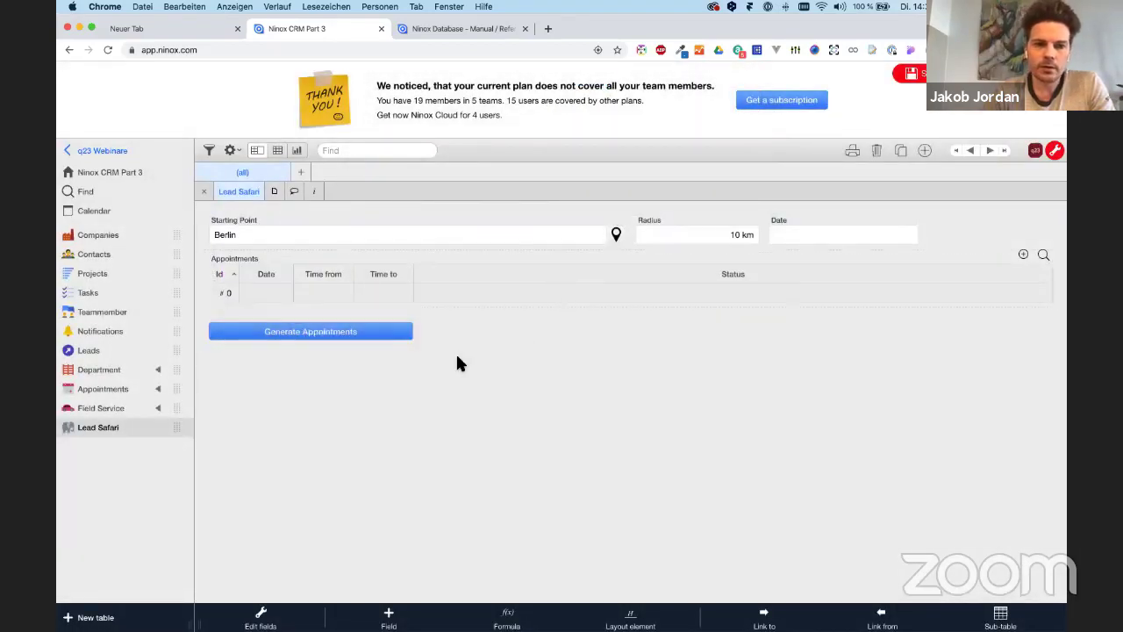
In the Companies table, move the Location field from the end of the form to directly below Company Size and Rating.
left_click(98, 236)
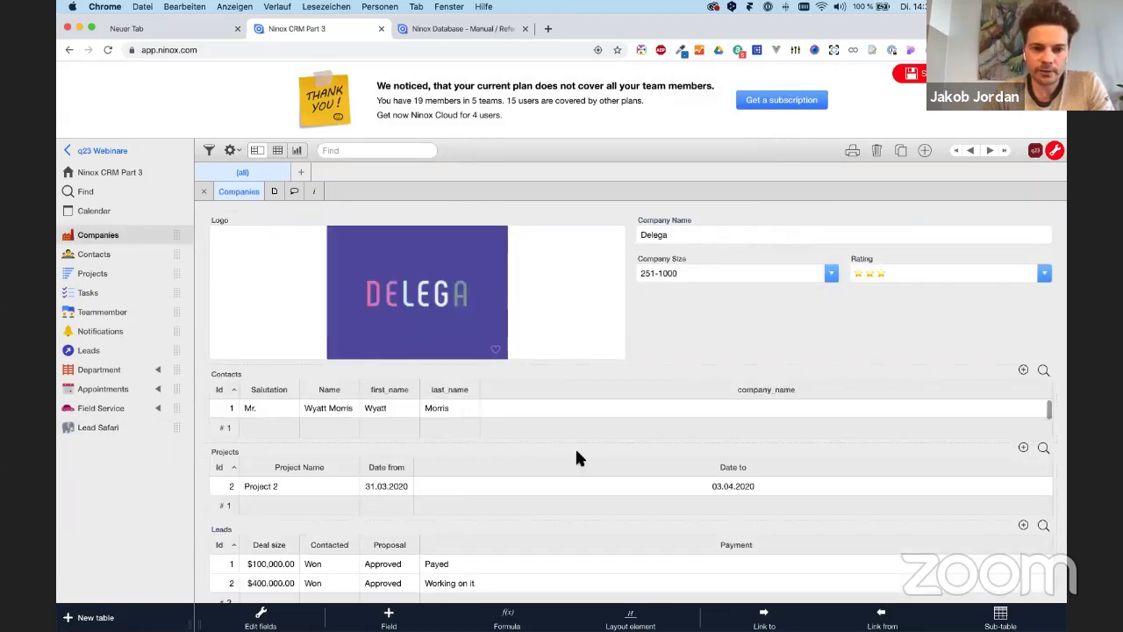
scroll(579, 450, "down", 3)
left_click_drag(247, 518, 654, 255)
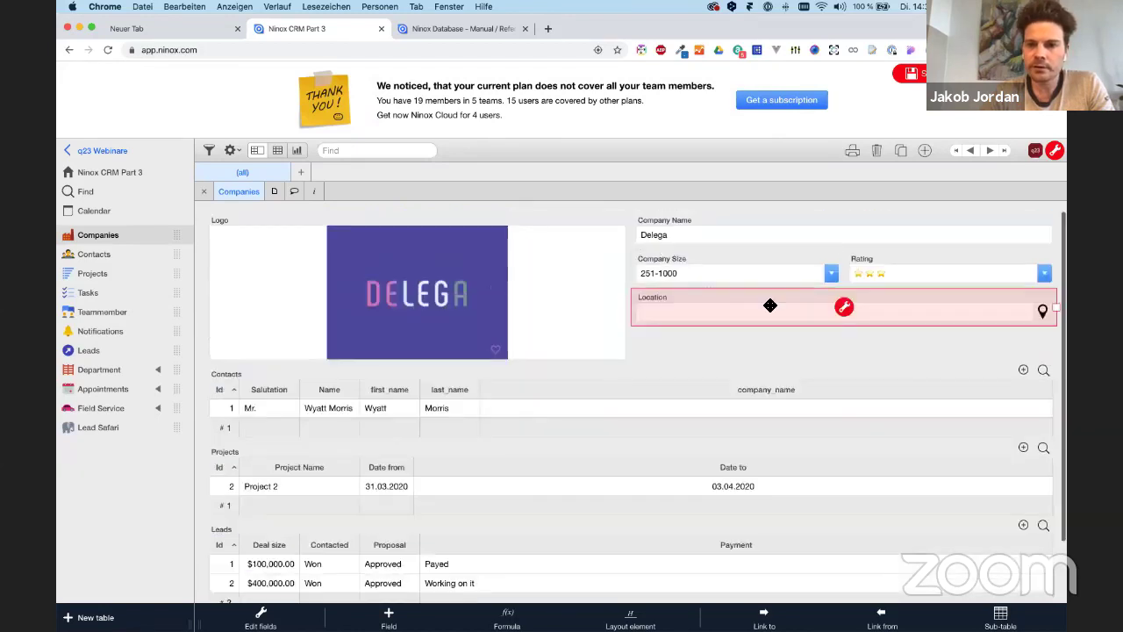
left_click(568, 324)
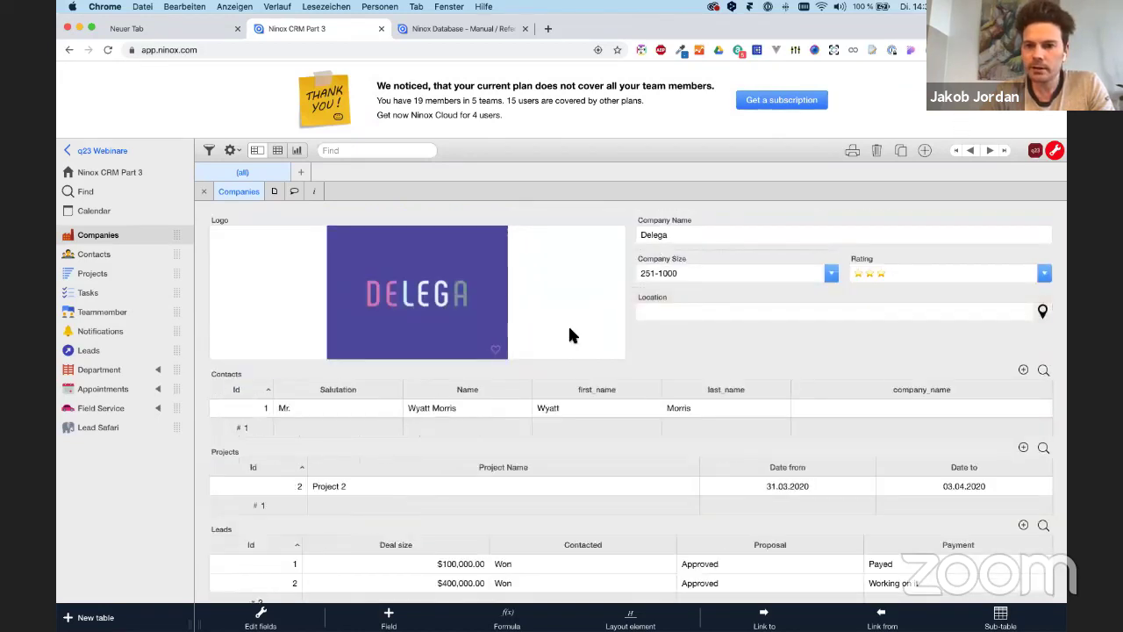
left_click(740, 299)
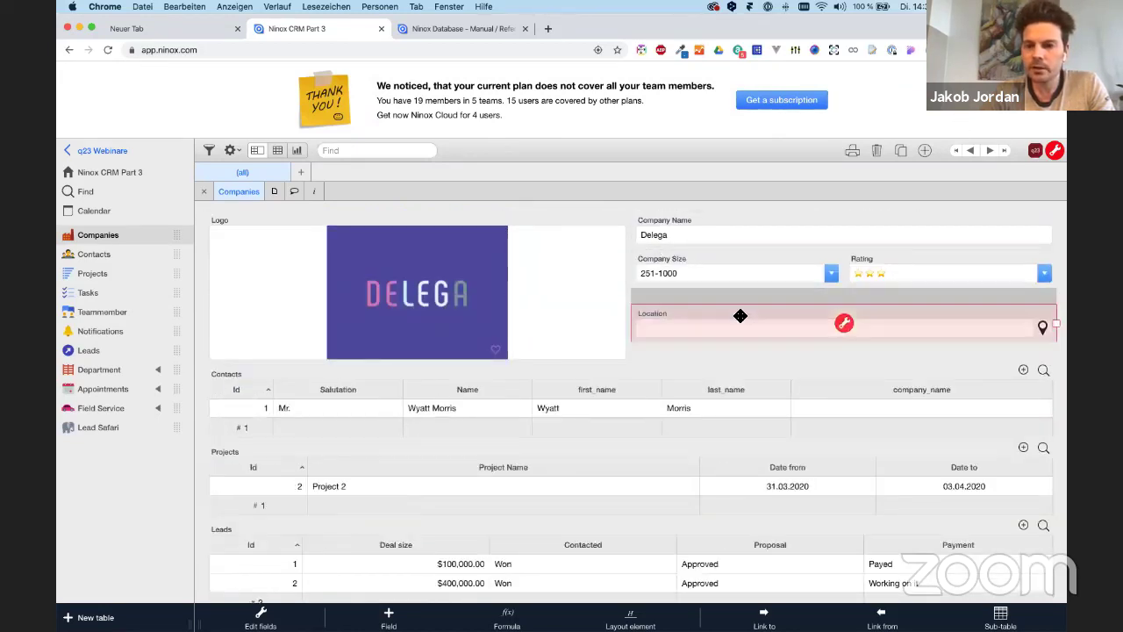
left_click(867, 345)
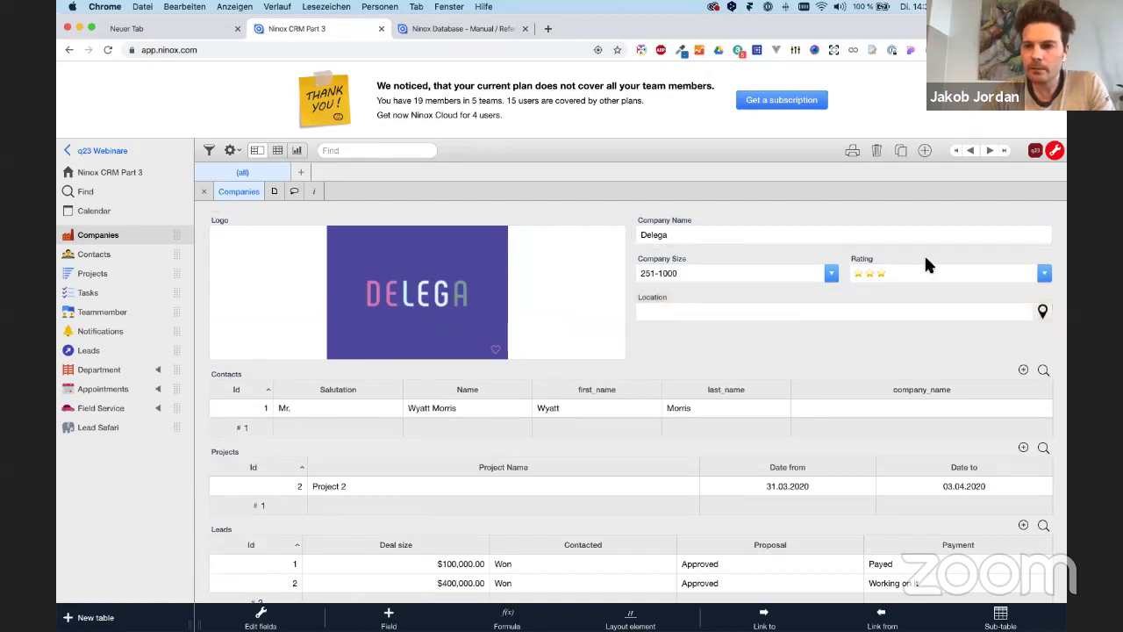
Set the location of the company Delega to Kreuzberg, Berlin using the map search and save it.
left_click(666, 313)
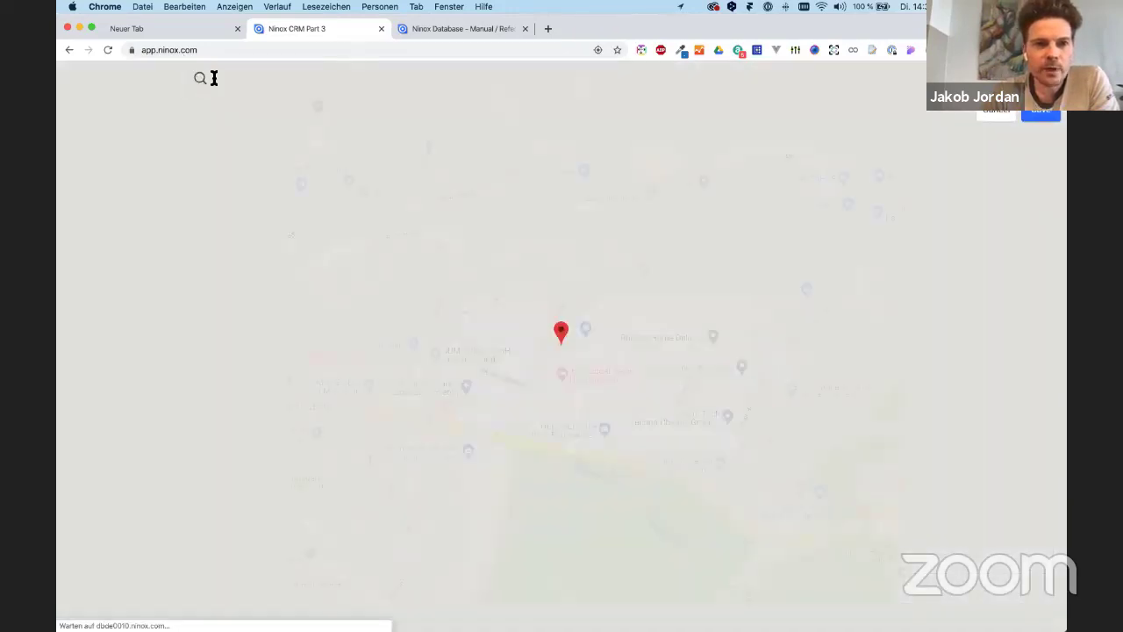
type("Kreuzb")
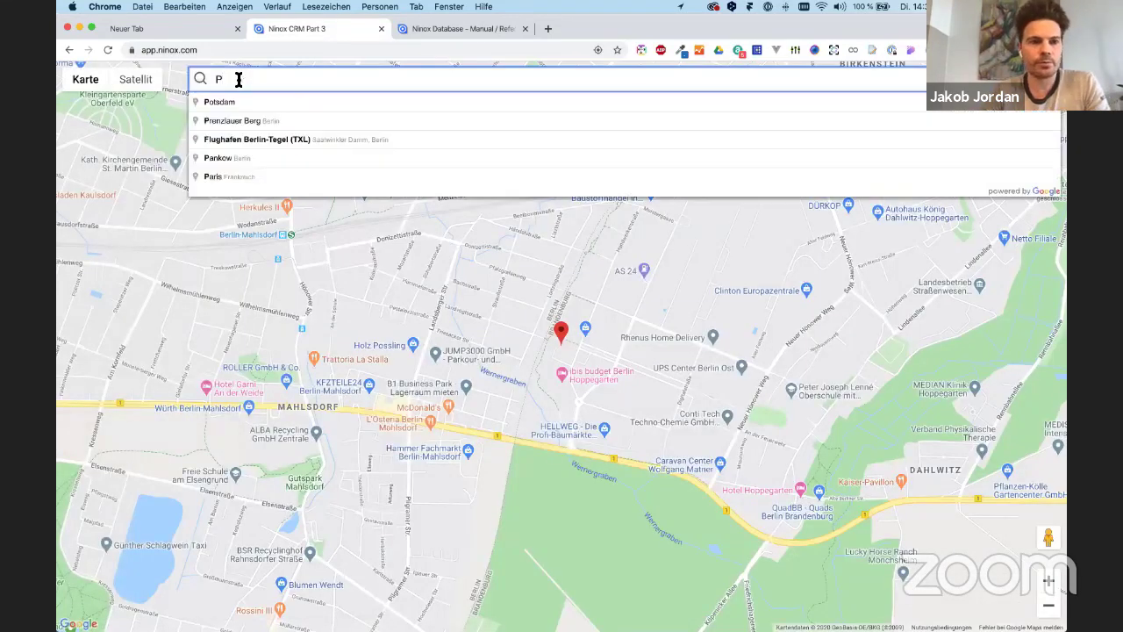
type("erg")
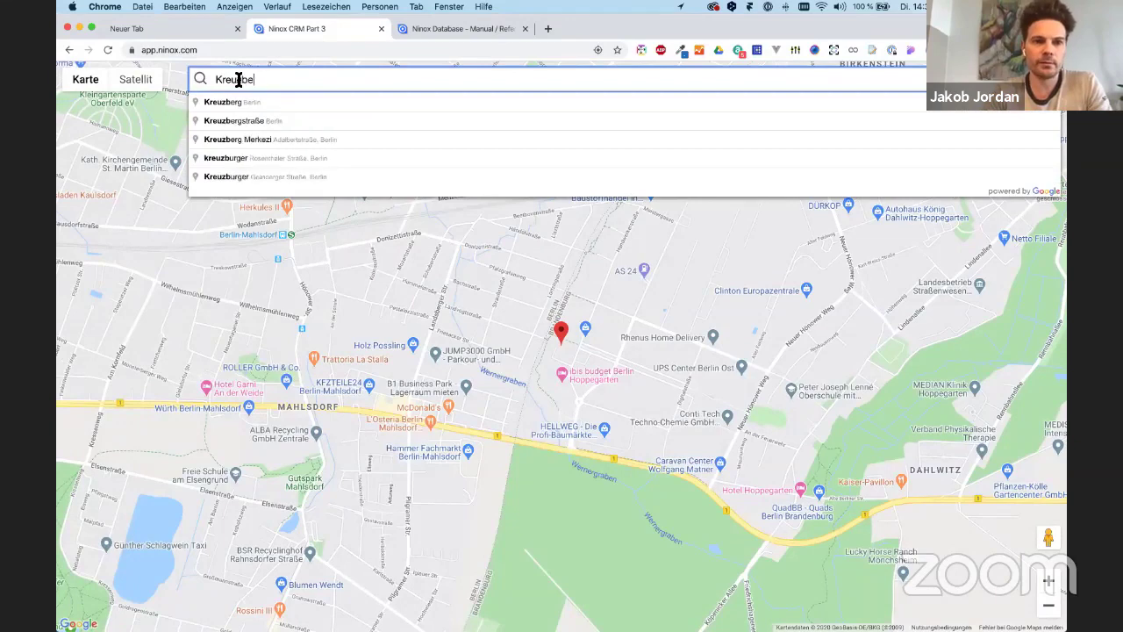
left_click(203, 101)
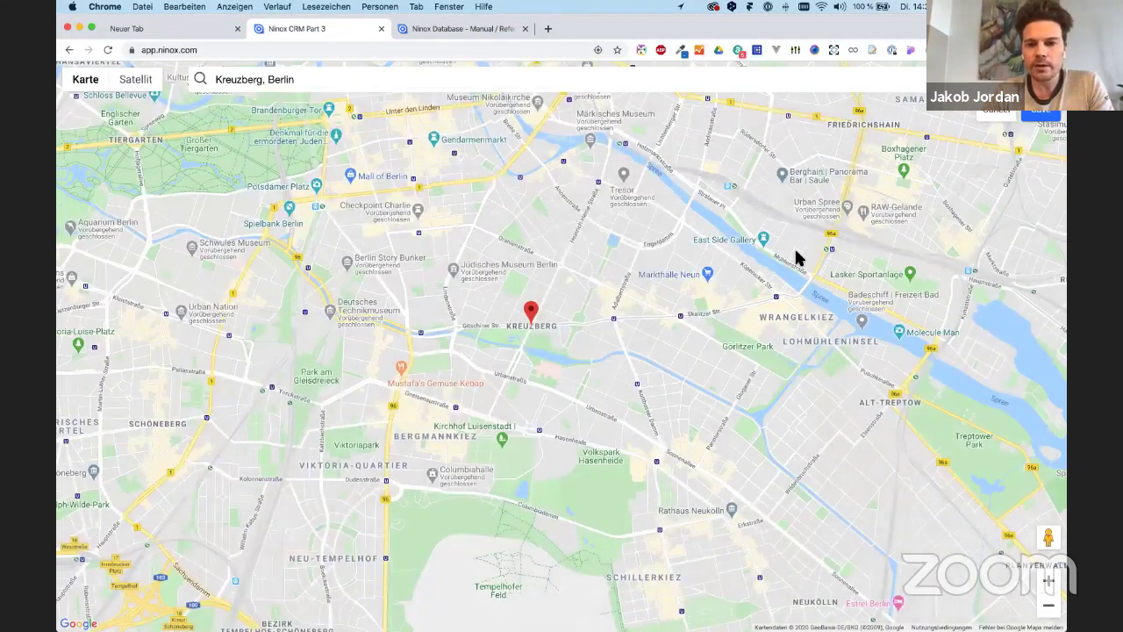
scroll(1034, 154, "down", 3)
left_click(1041, 111)
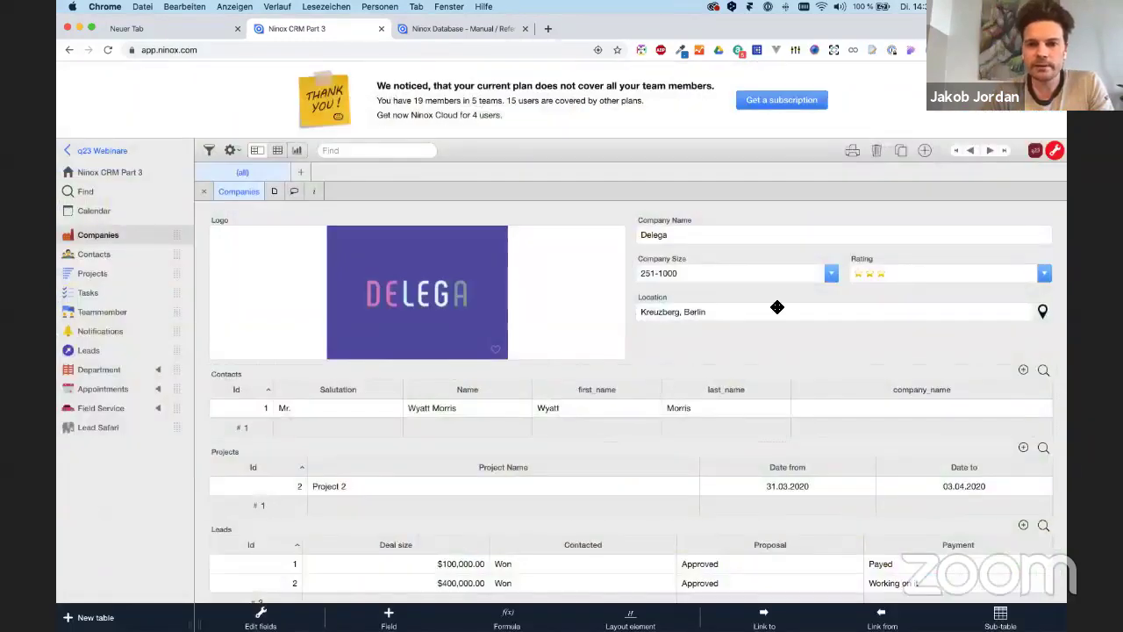
Generate appointments for the Berlin record in the Lead Safari table.
left_click(108, 427)
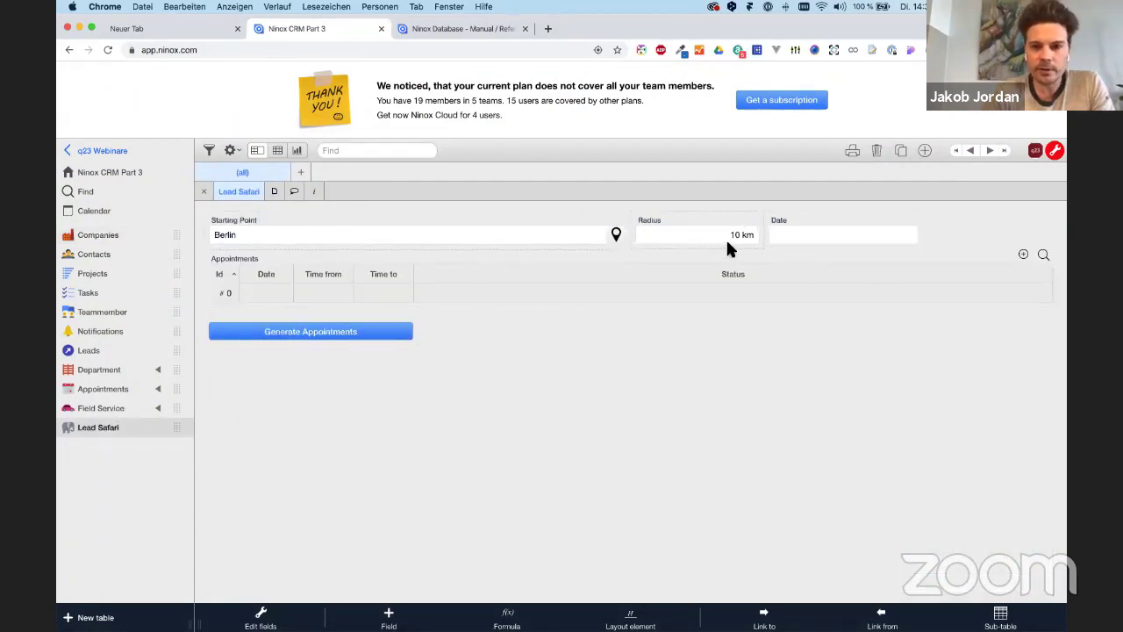
left_click(364, 333)
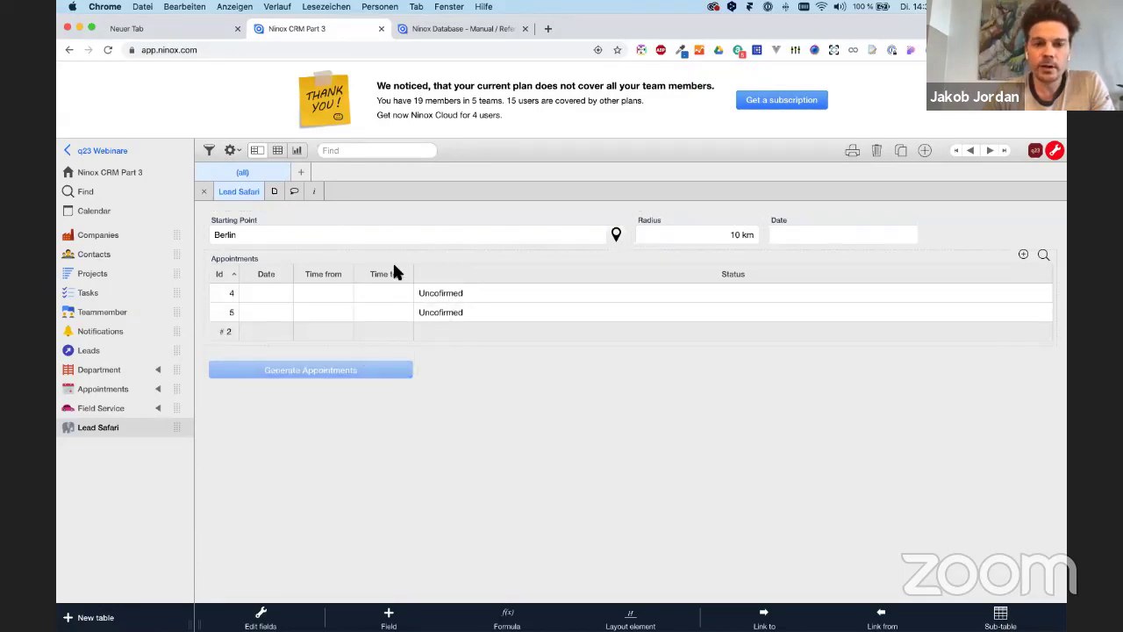
Show the Location column after Rating in the Companies table and widen it.
left_click(106, 235)
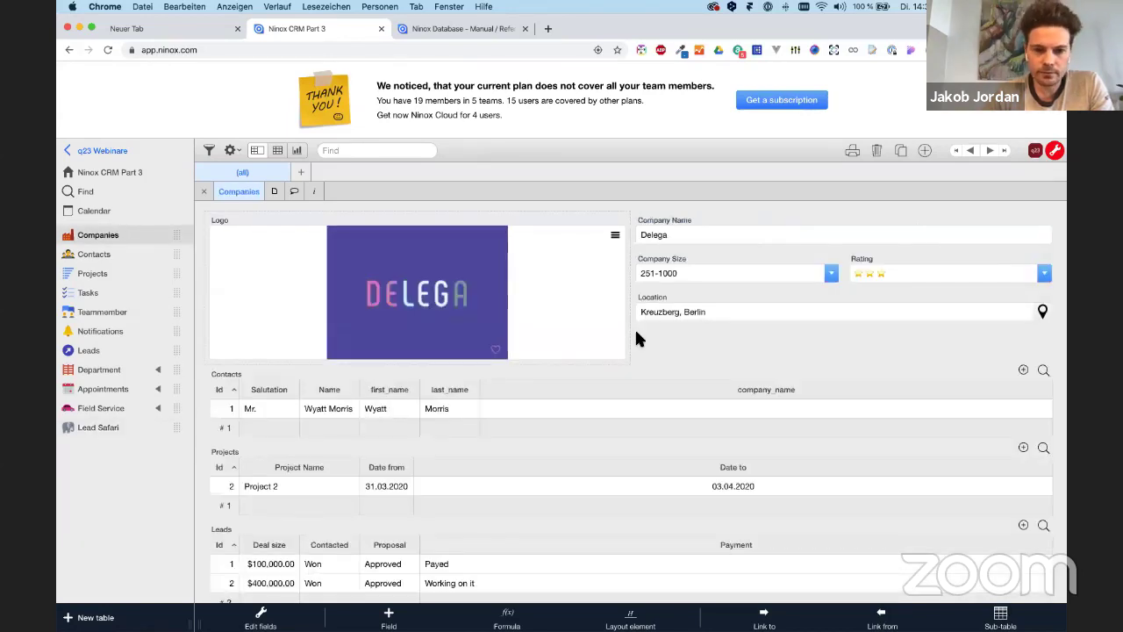
left_click(204, 191)
left_click(531, 191)
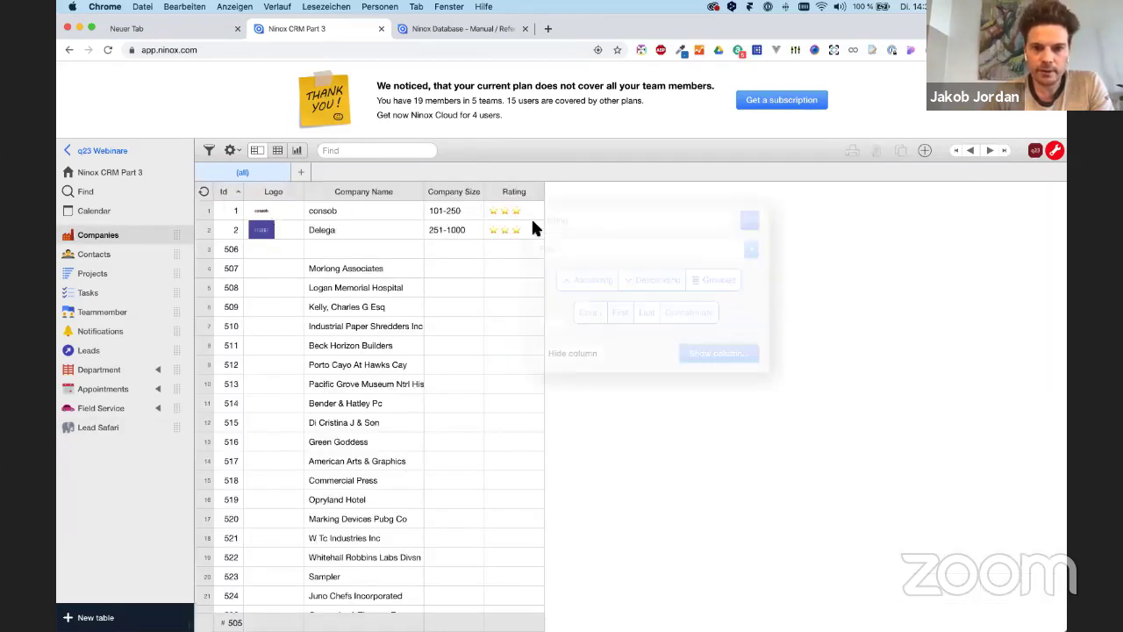
left_click(728, 354)
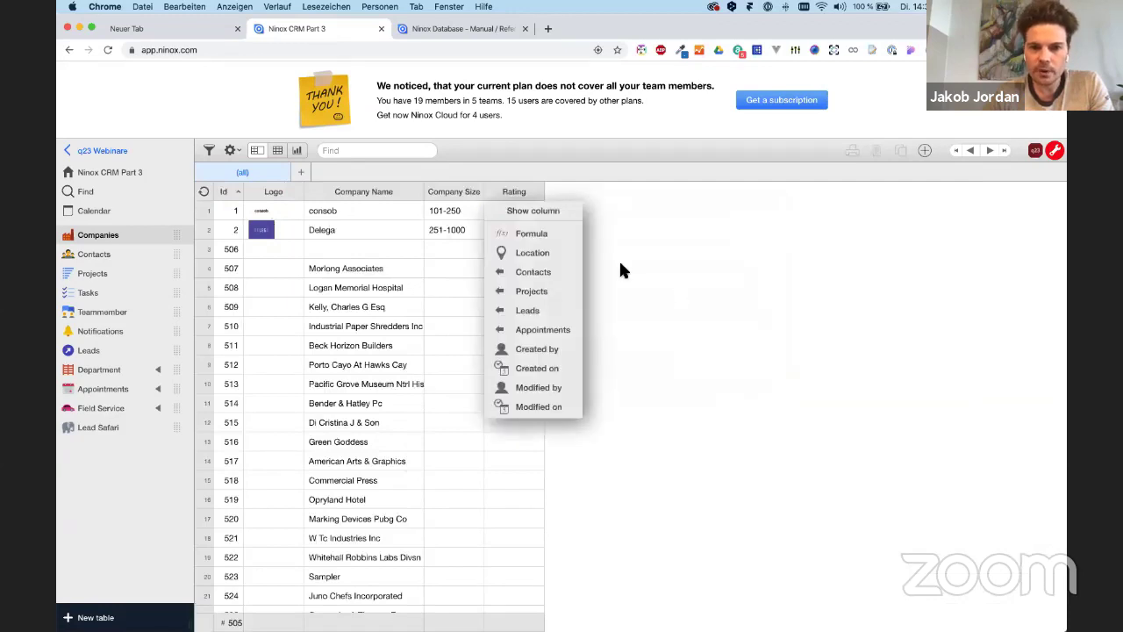
left_click(555, 250)
left_click_drag(602, 190, 655, 190)
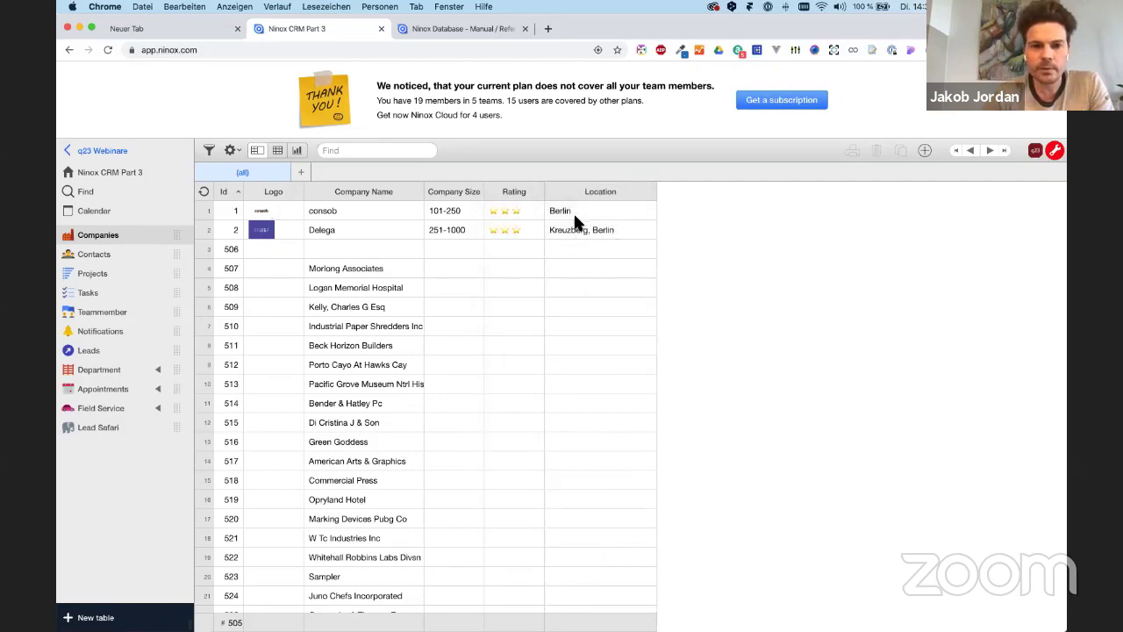
Set the location of the company Morlong Associates to Hamburg using the map search.
left_click(393, 268)
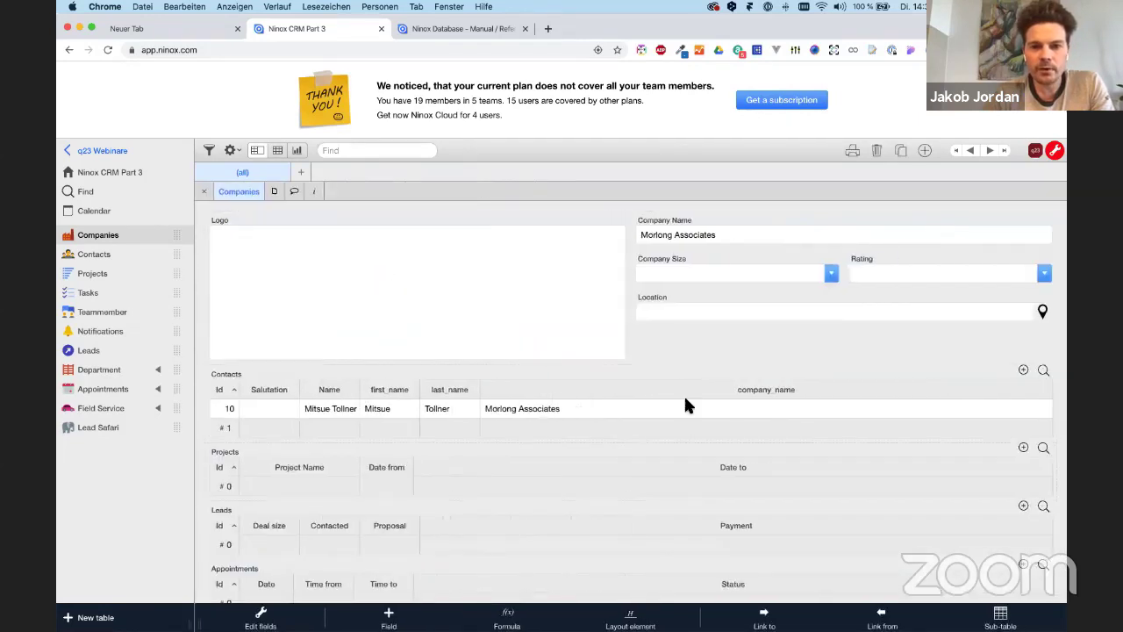
left_click(907, 311)
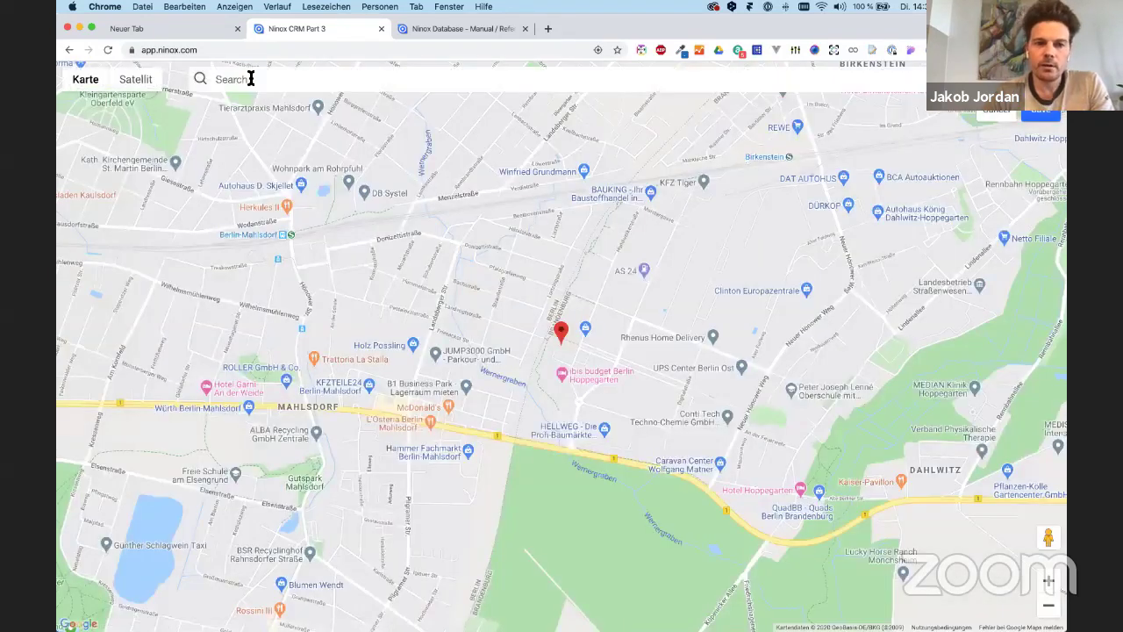
left_click(251, 79)
type("Hamburg")
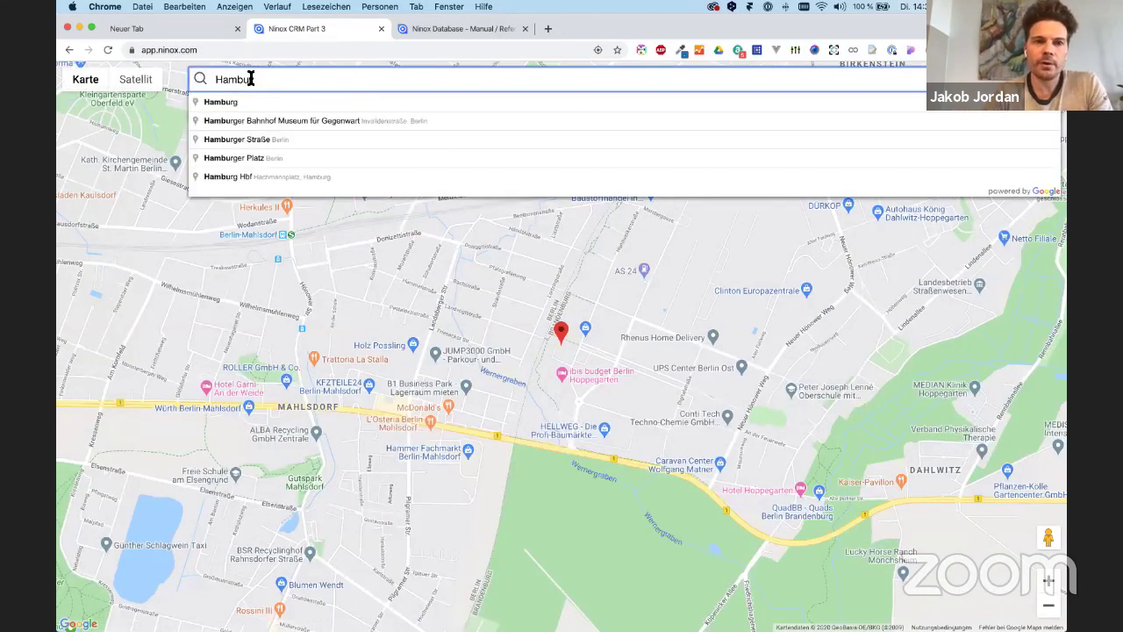
key("Return")
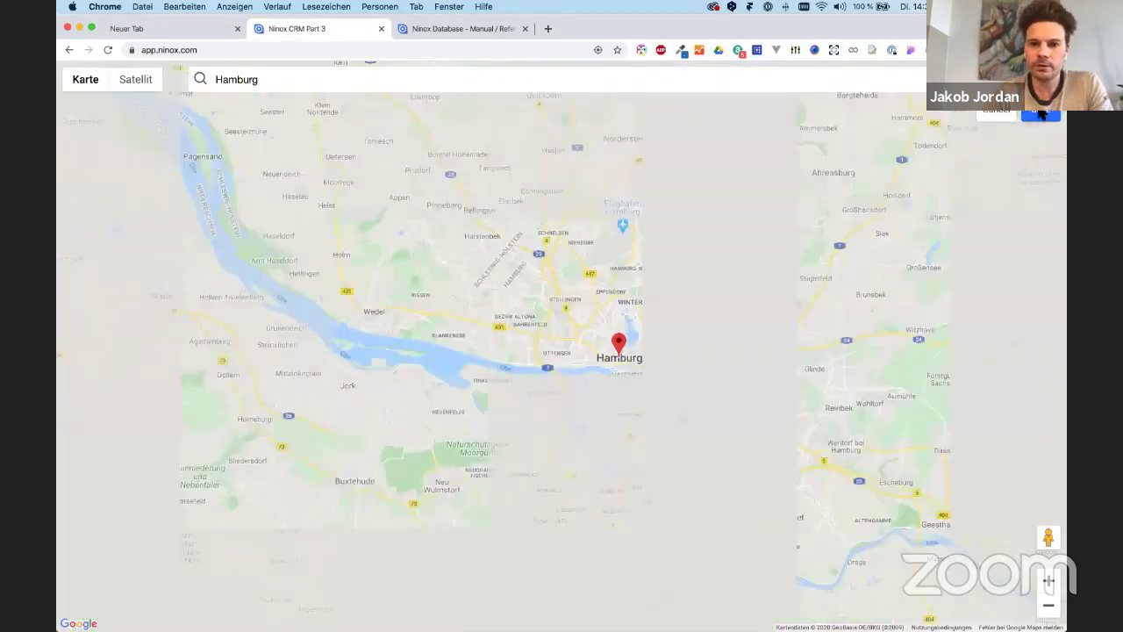
key("Escape")
Delete both existing appointments from the Lead Safari record and generate the appointments again.
left_click(98, 427)
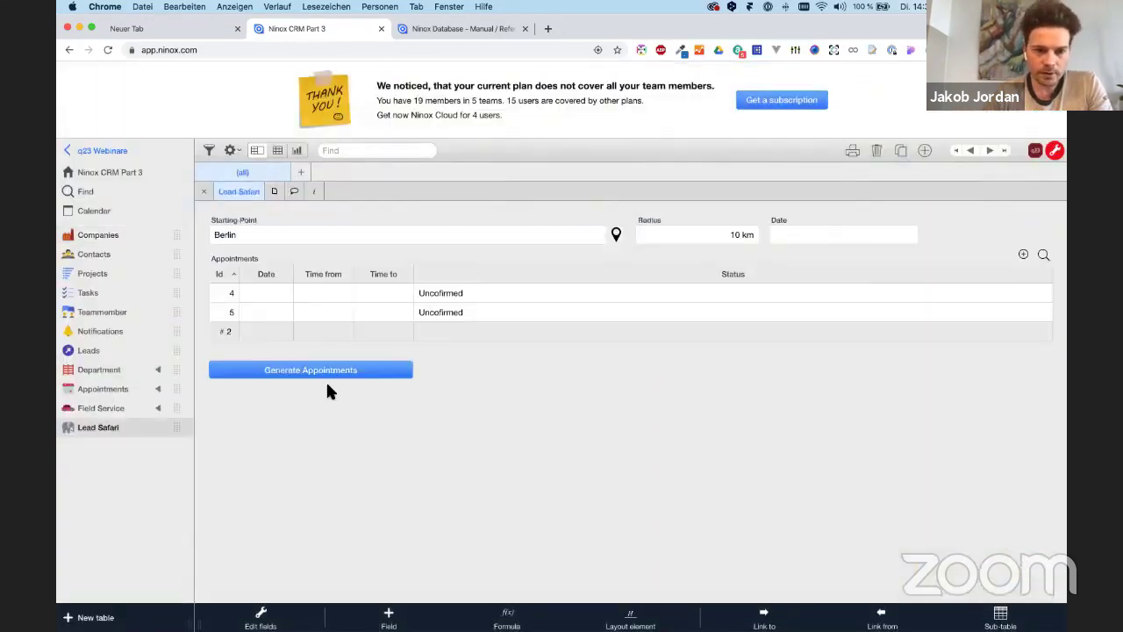
right_click(441, 295)
left_click(465, 301)
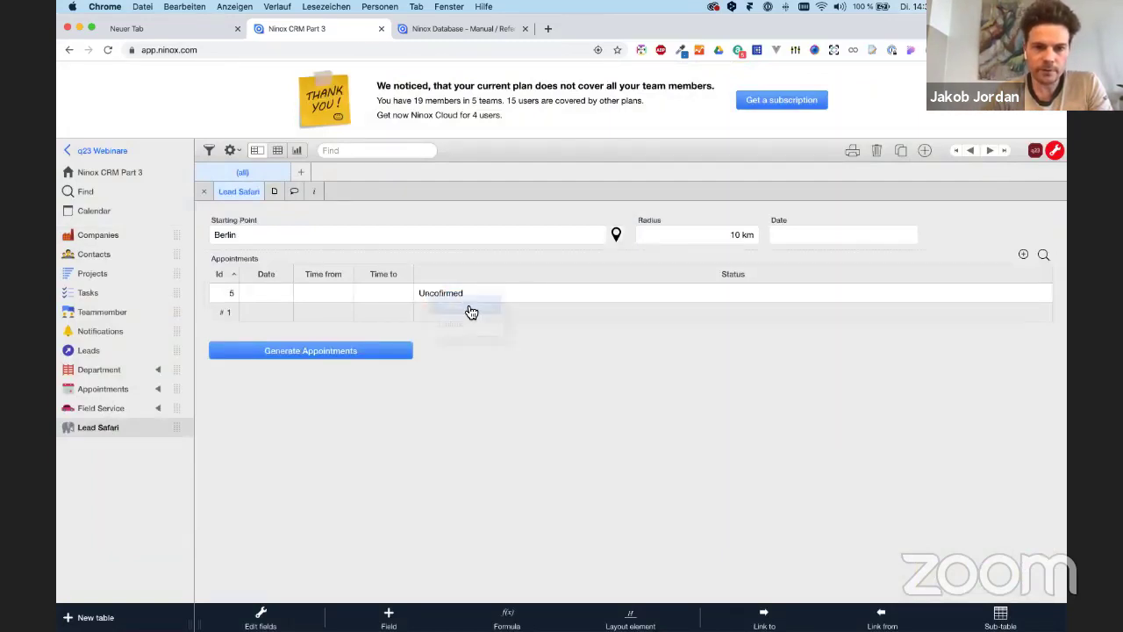
right_click(439, 294)
left_click(469, 304)
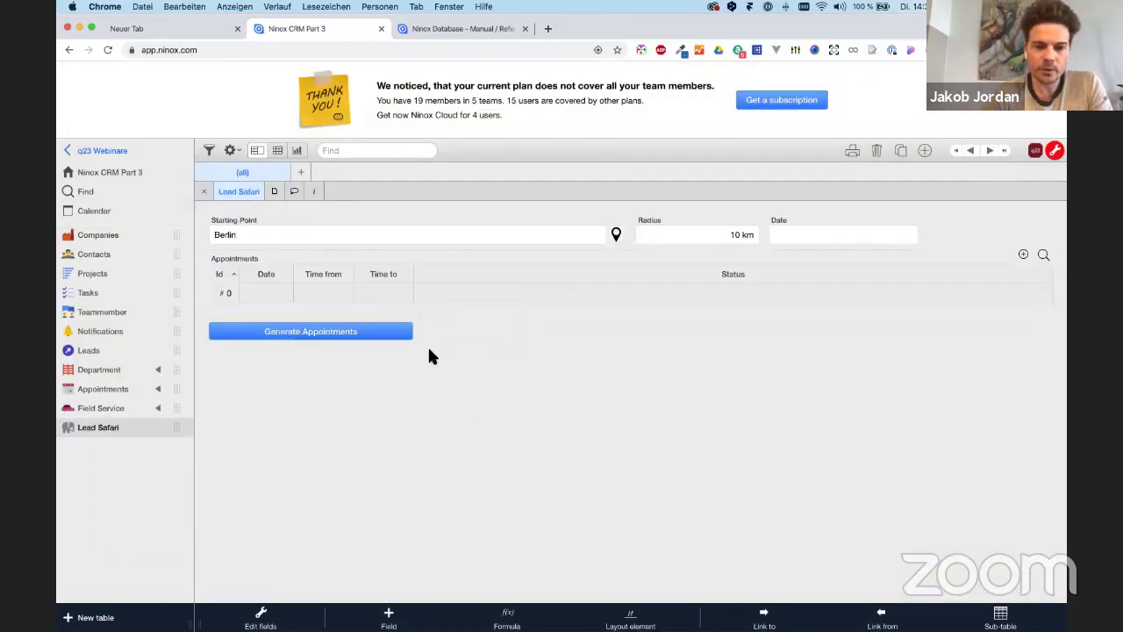
left_click(366, 333)
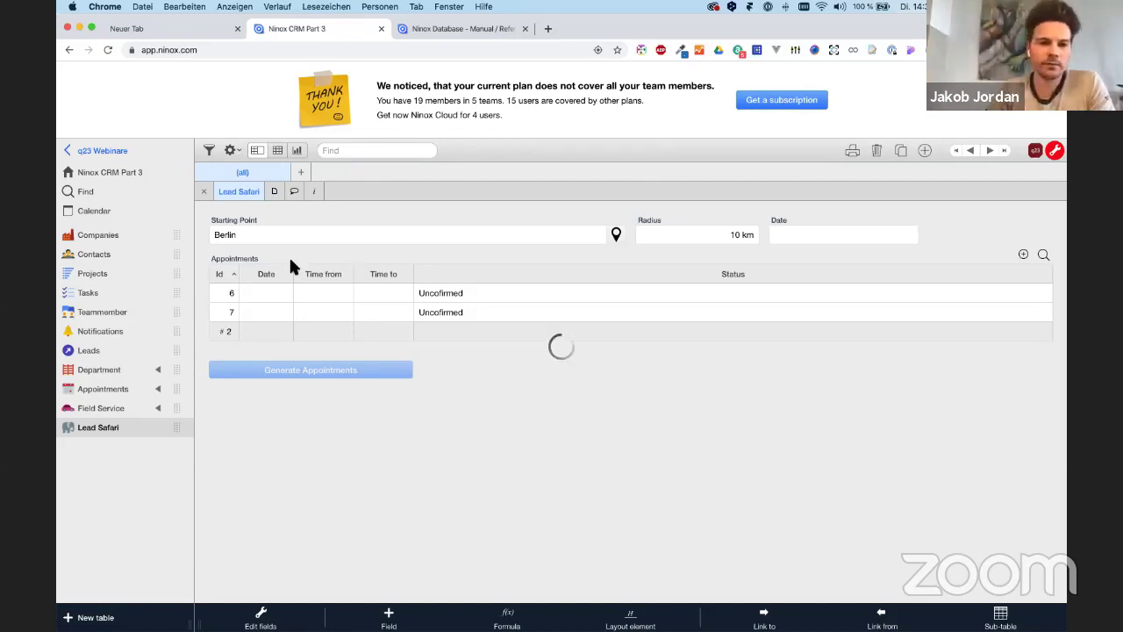
Reload the database page and reopen the record in the Lead Safari table.
key("super+r")
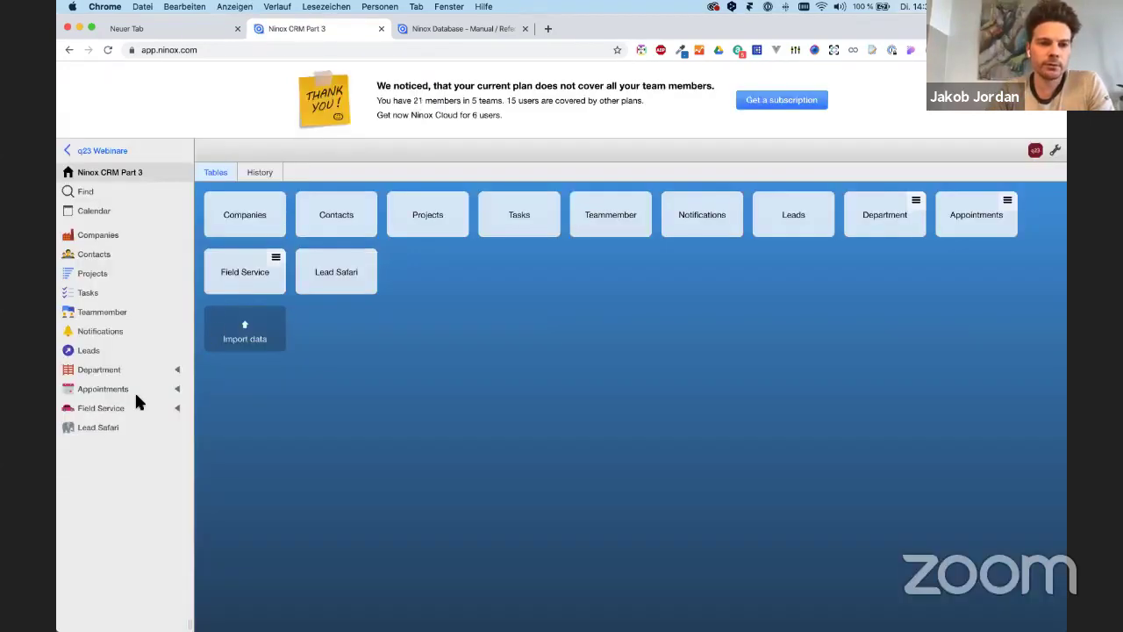
left_click(116, 430)
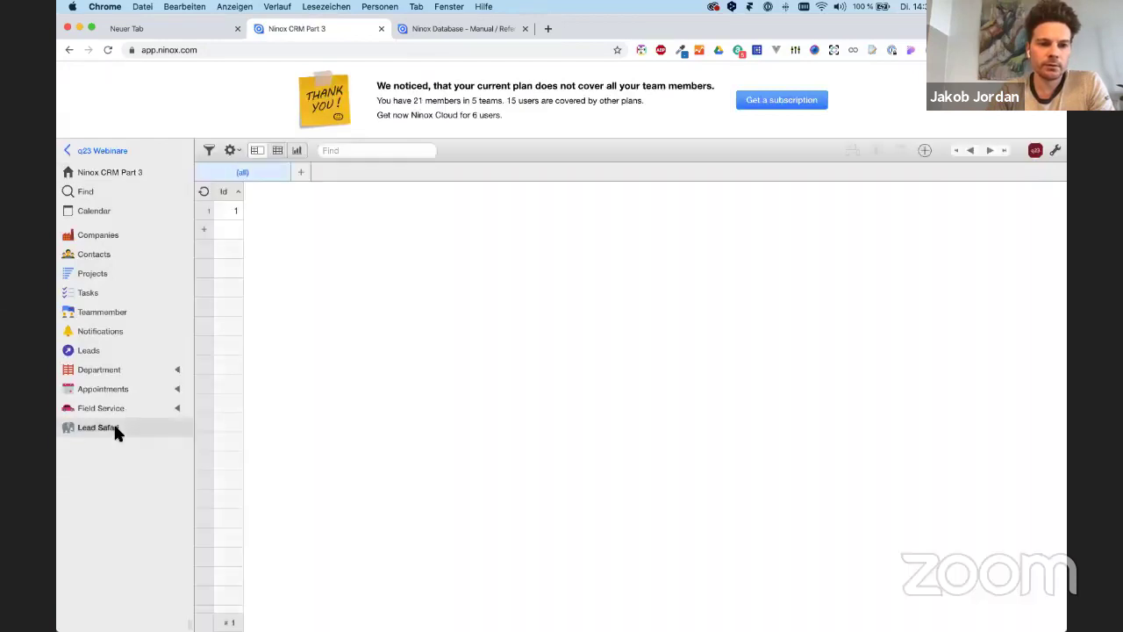
left_click(228, 211)
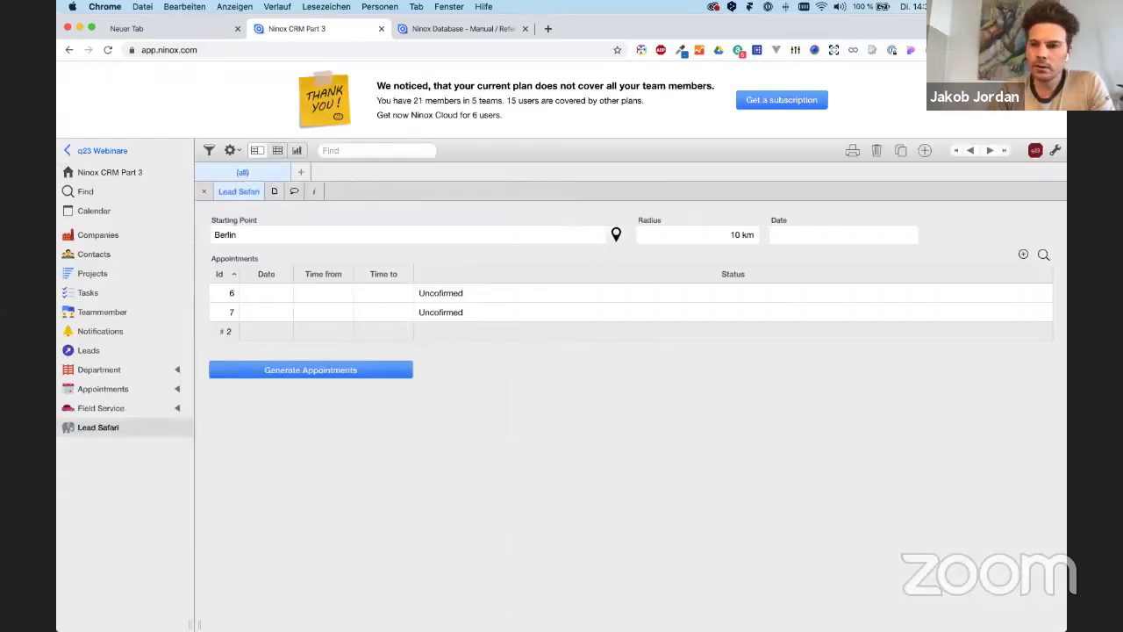
Enable edit mode and show the linked company's Company Name as a column in the Lead Safari appointments list.
left_click(1054, 150)
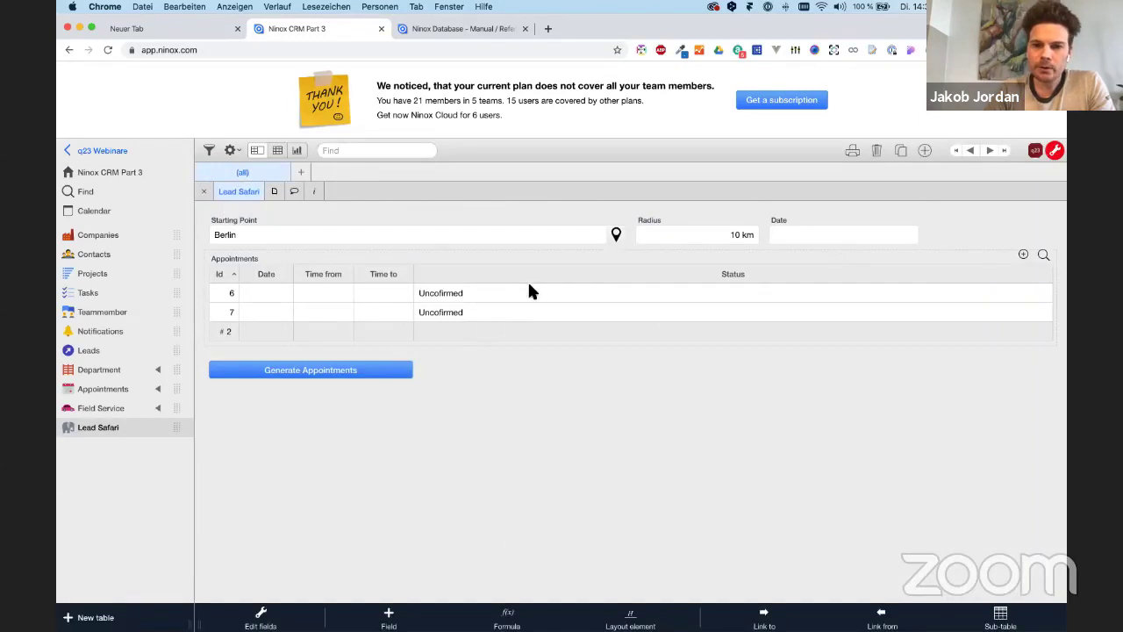
left_click(375, 277)
left_click(520, 460)
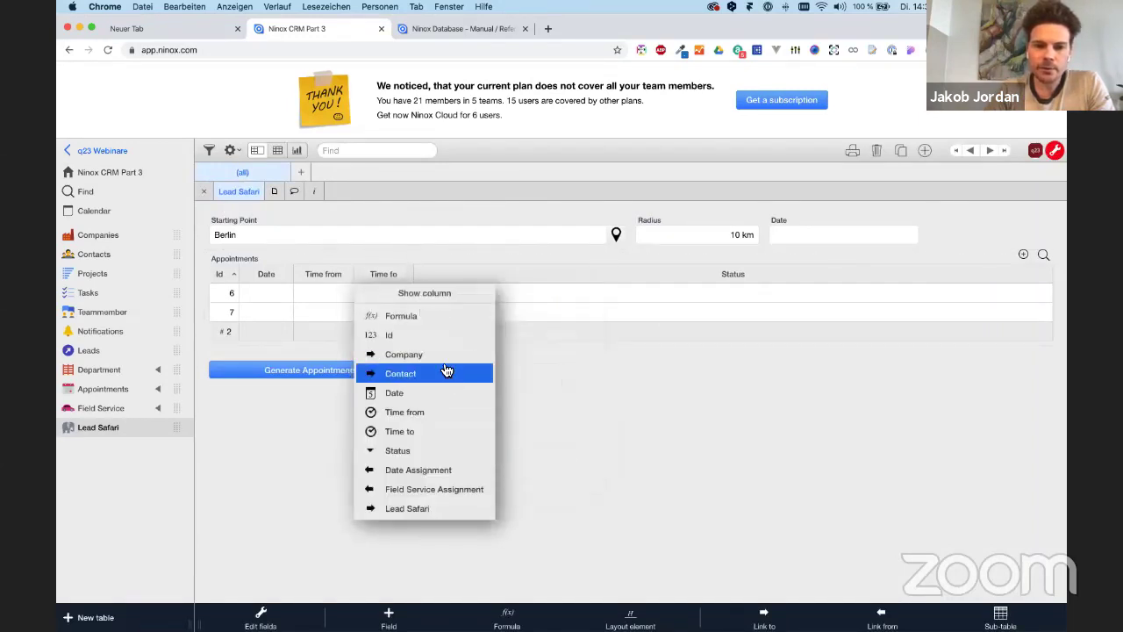
left_click(445, 354)
left_click(444, 373)
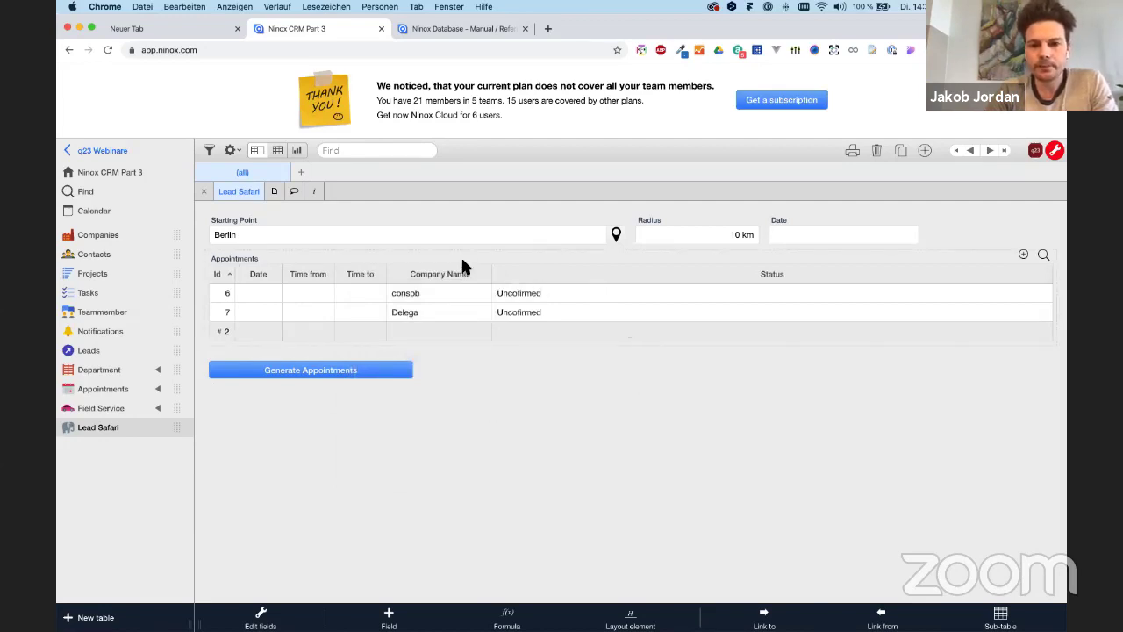
Show the linked company's Location as a column after Company Name in the appointments list and widen it.
left_click(437, 270)
left_click(588, 458)
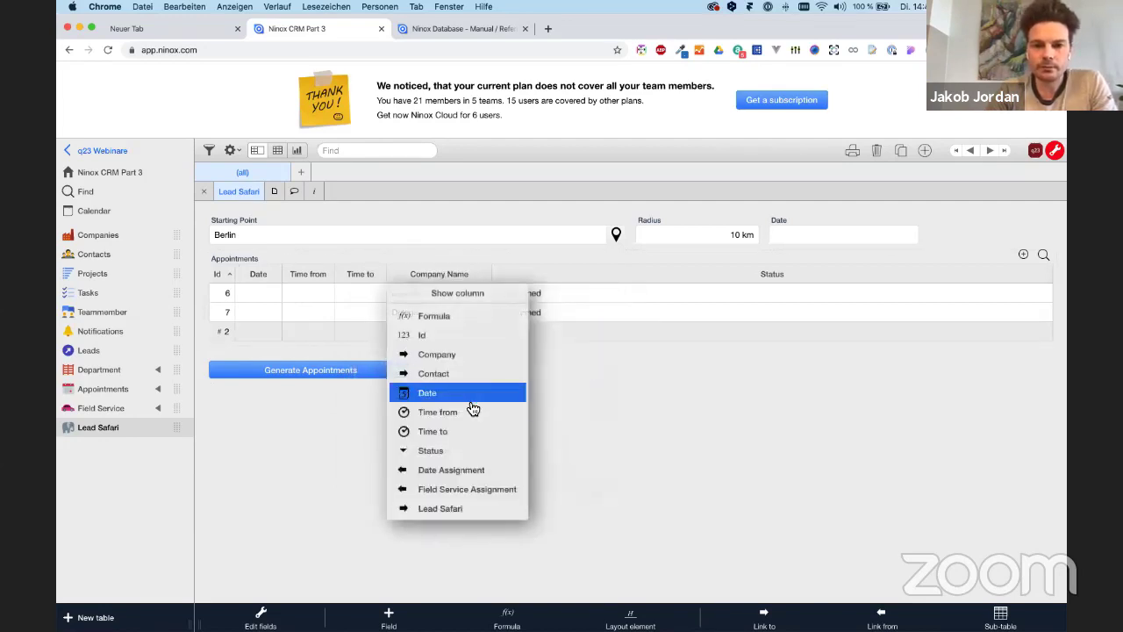
left_click(460, 359)
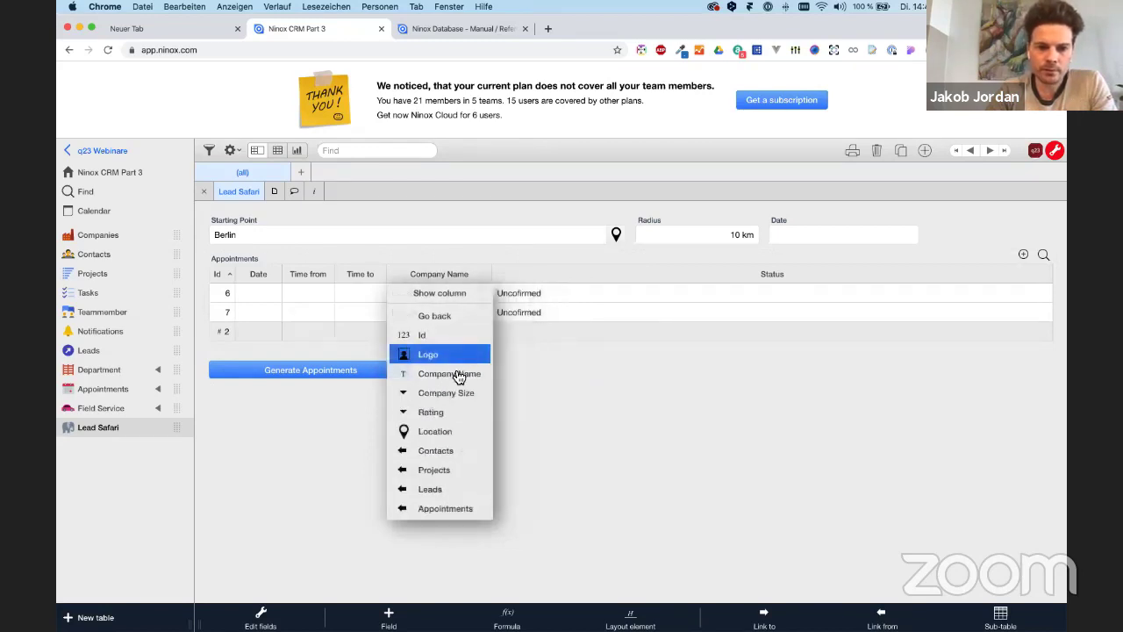
left_click(443, 316)
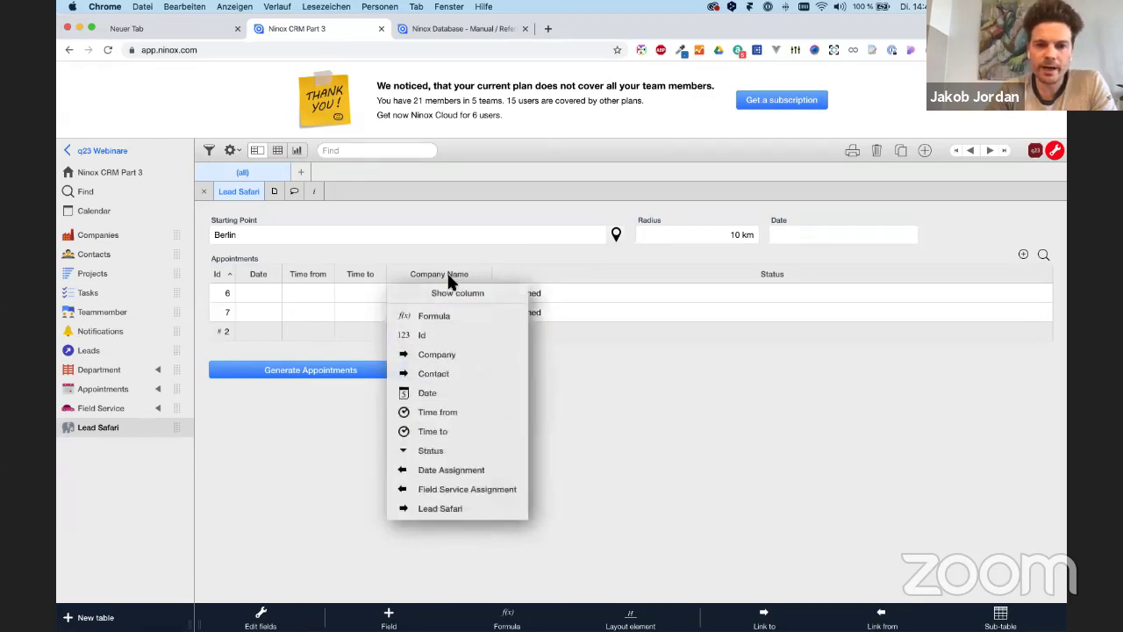
left_click(446, 356)
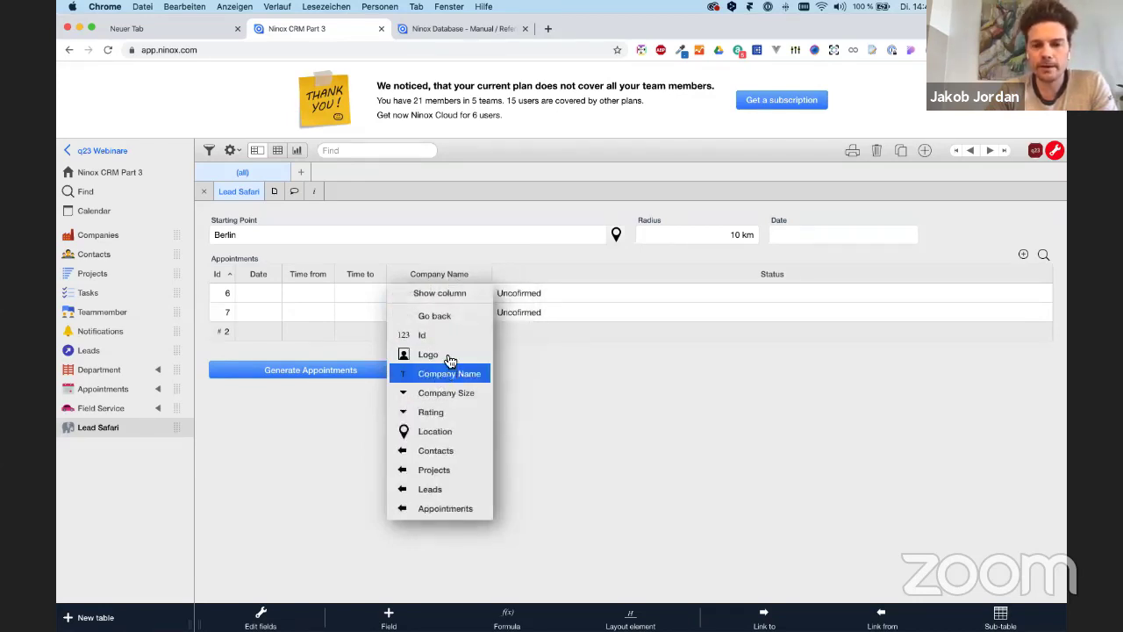
left_click(431, 433)
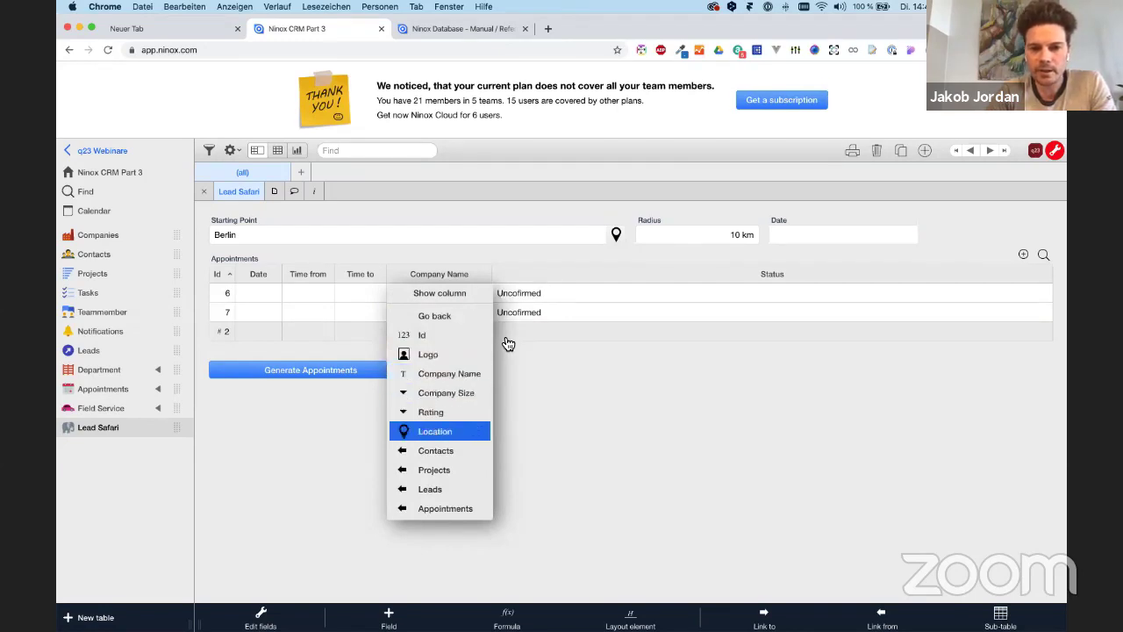
left_click_drag(528, 274, 595, 278)
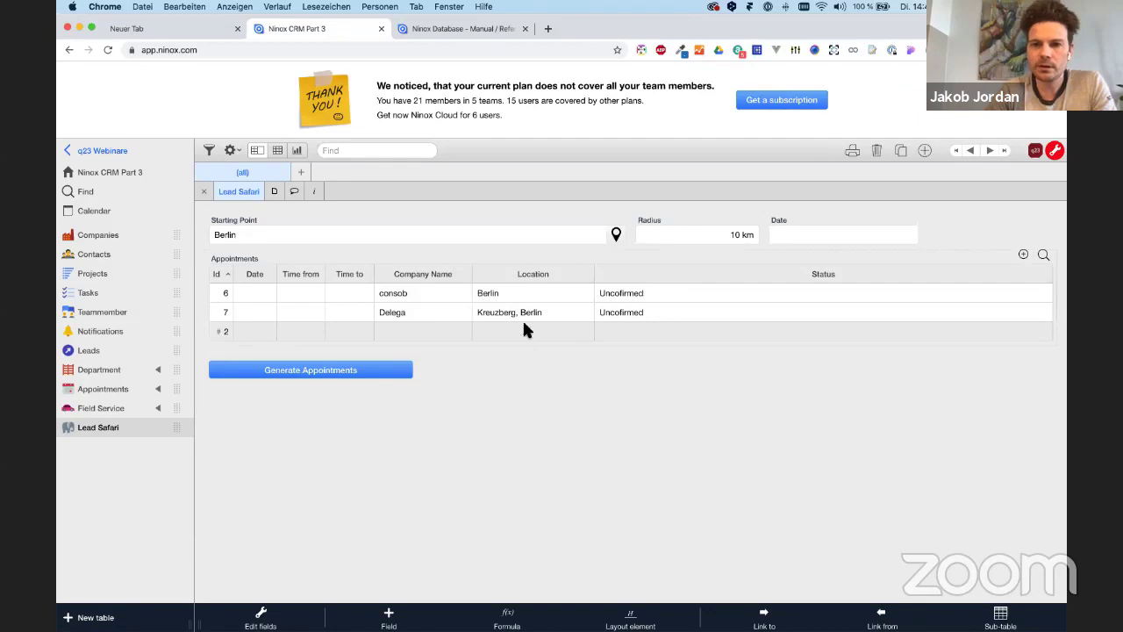
left_click(536, 266)
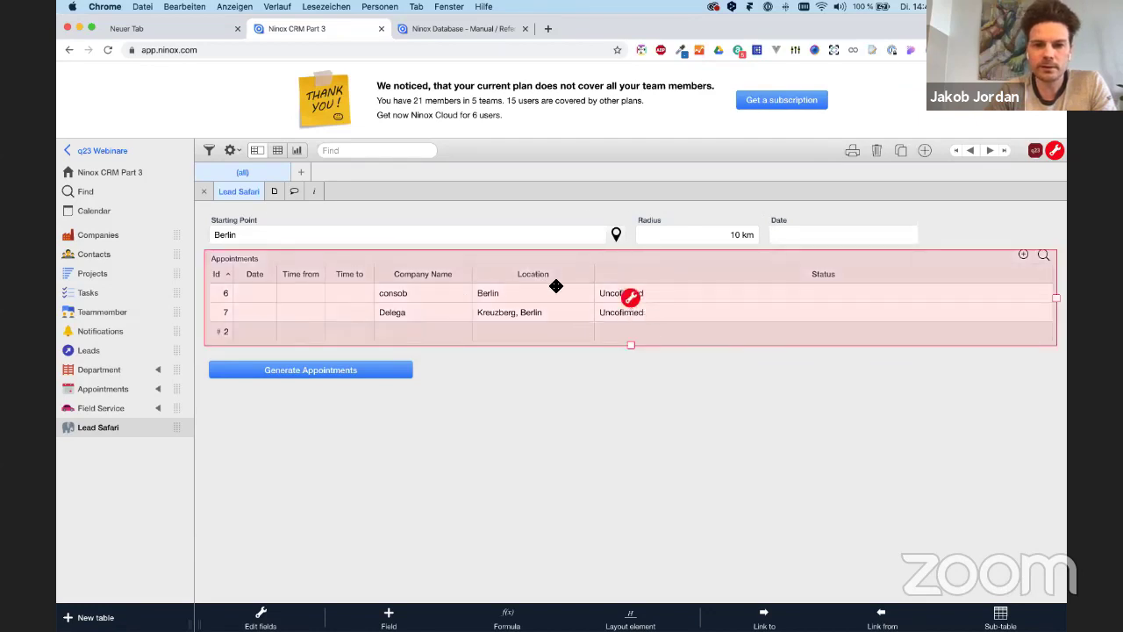
left_click(550, 425)
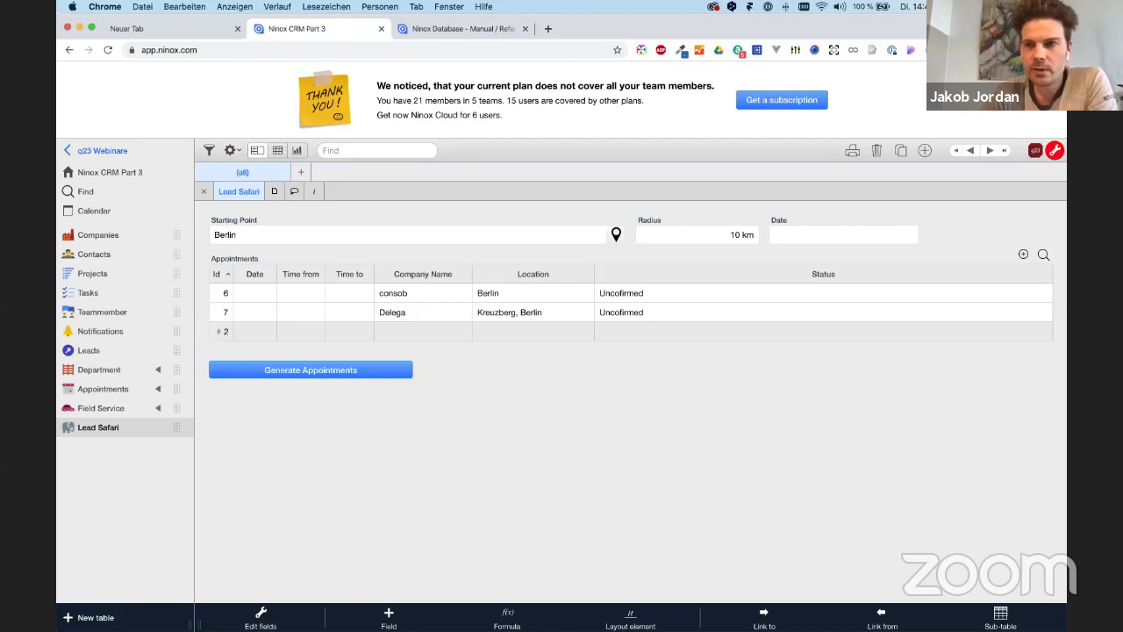
Add a choice field named Rating to the Lead Safari form and place it above the appointments list.
left_click(389, 619)
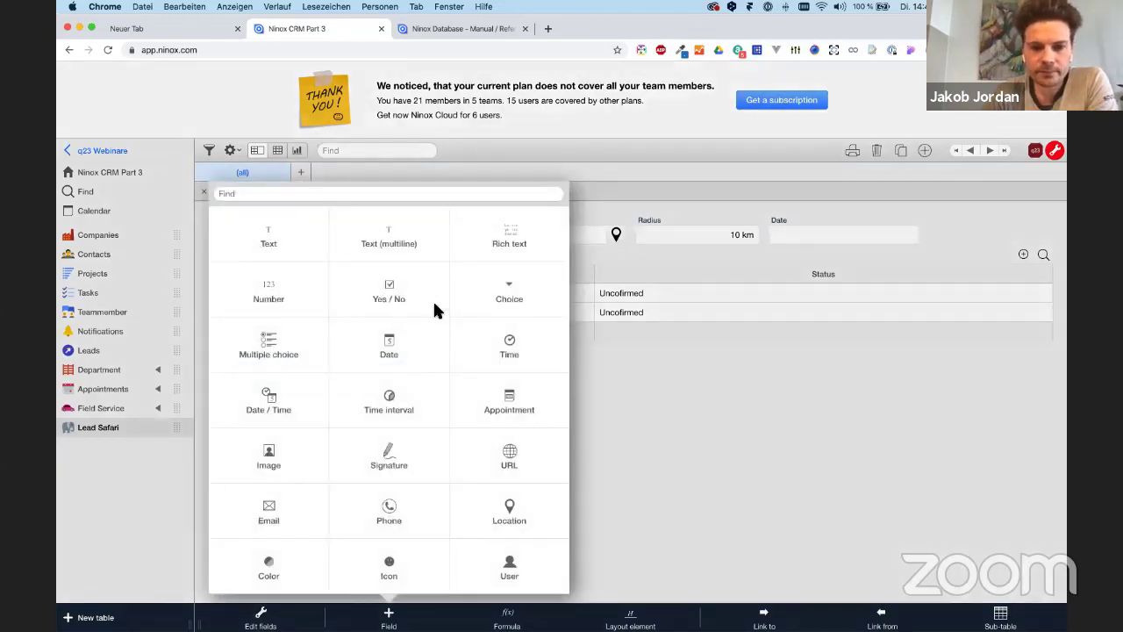
left_click(480, 298)
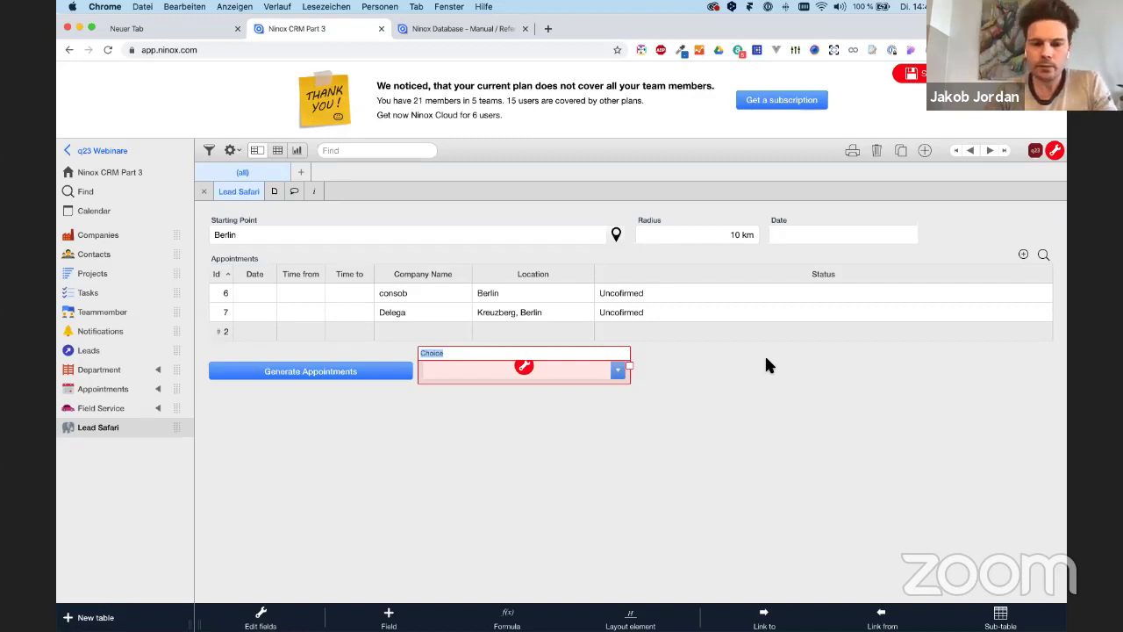
type("Rating")
key("Return")
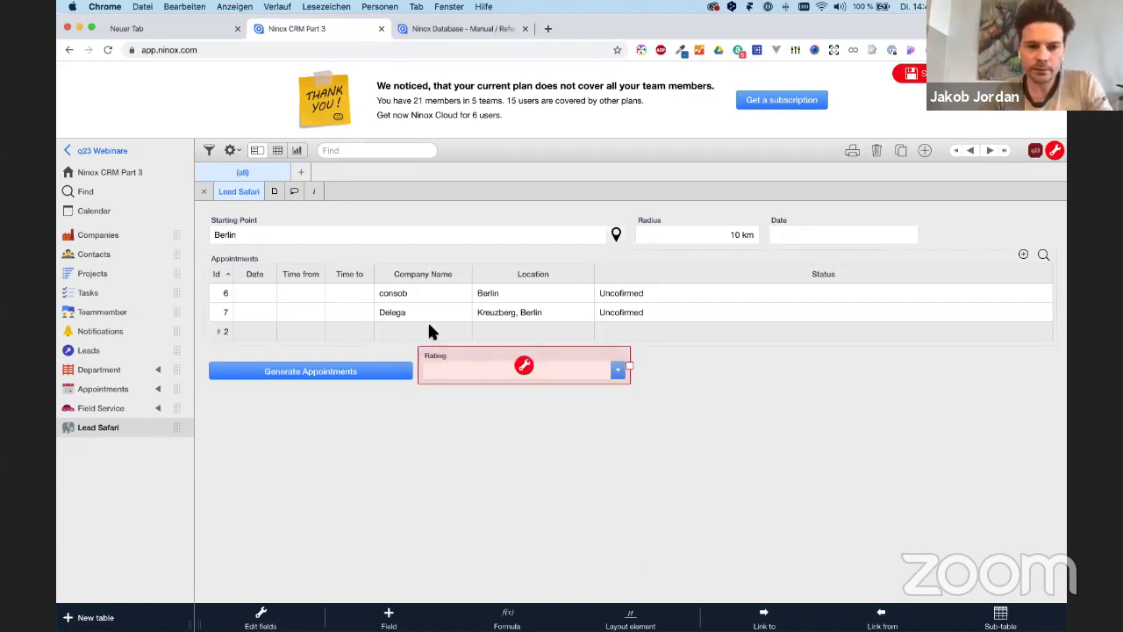
left_click_drag(431, 359, 171, 261)
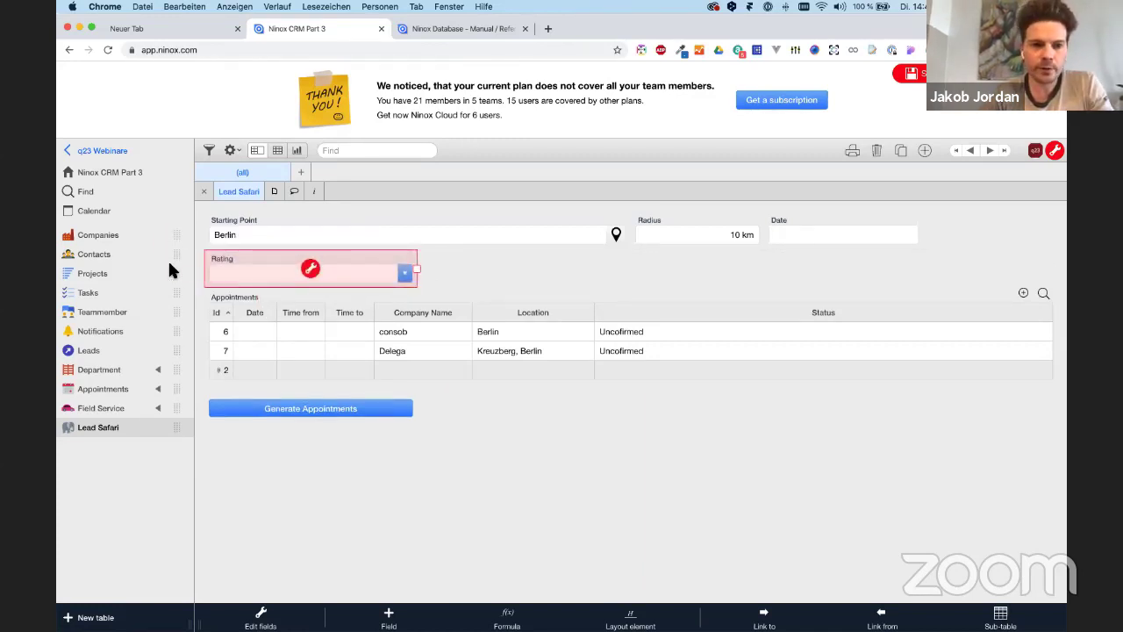
Open the consob record in the Companies table and examine the choices of its Rating field.
left_click(103, 237)
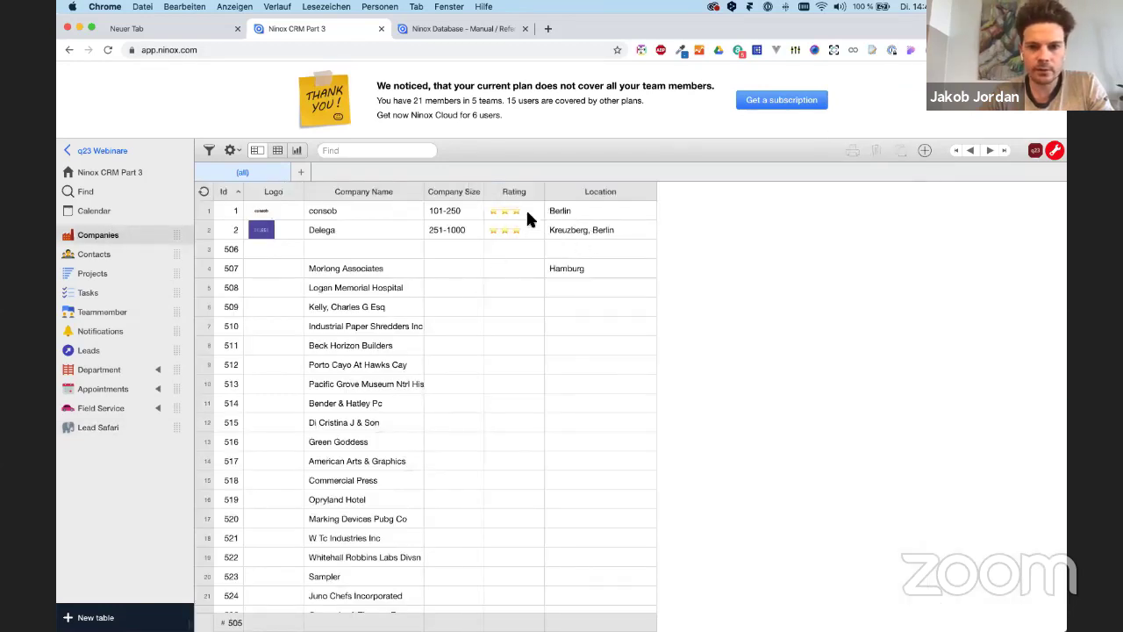
left_click(528, 213)
left_click(895, 272)
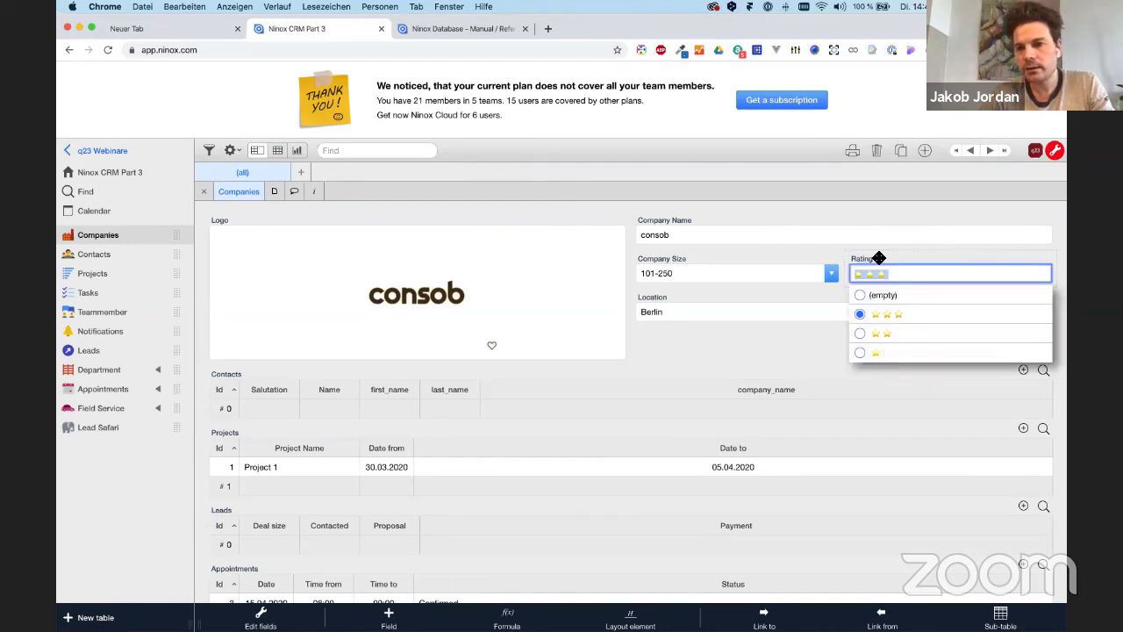
left_click(873, 259)
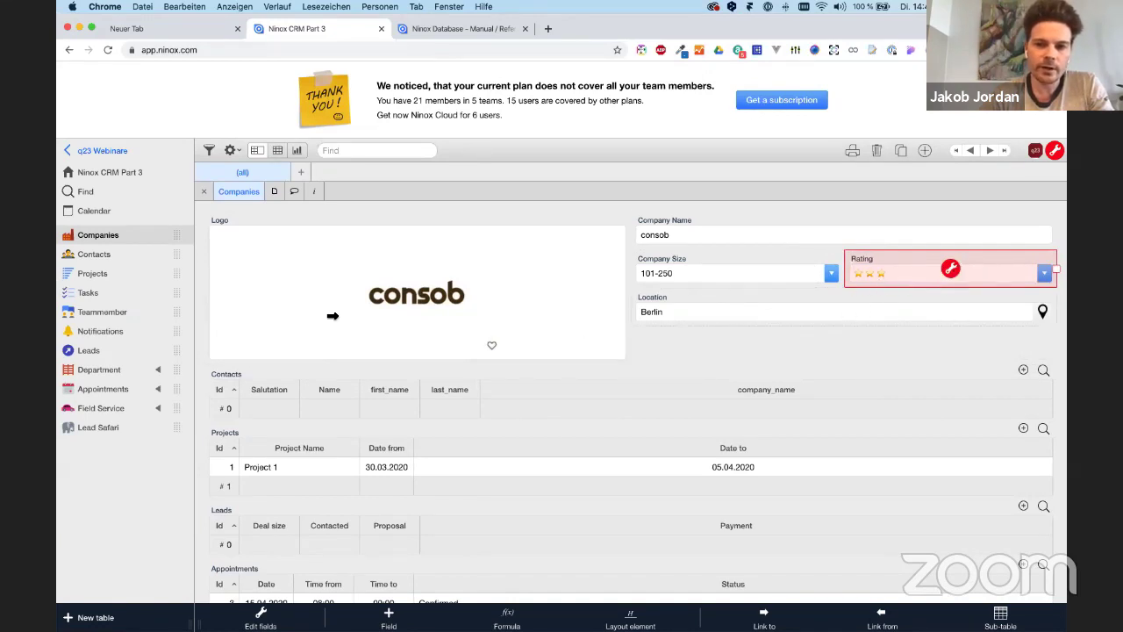
Give the Lead Safari form's Rating field the choices 3 Stars, 2 Stars and 1 Star, and set the record's rating to 3 Stars.
left_click(105, 427)
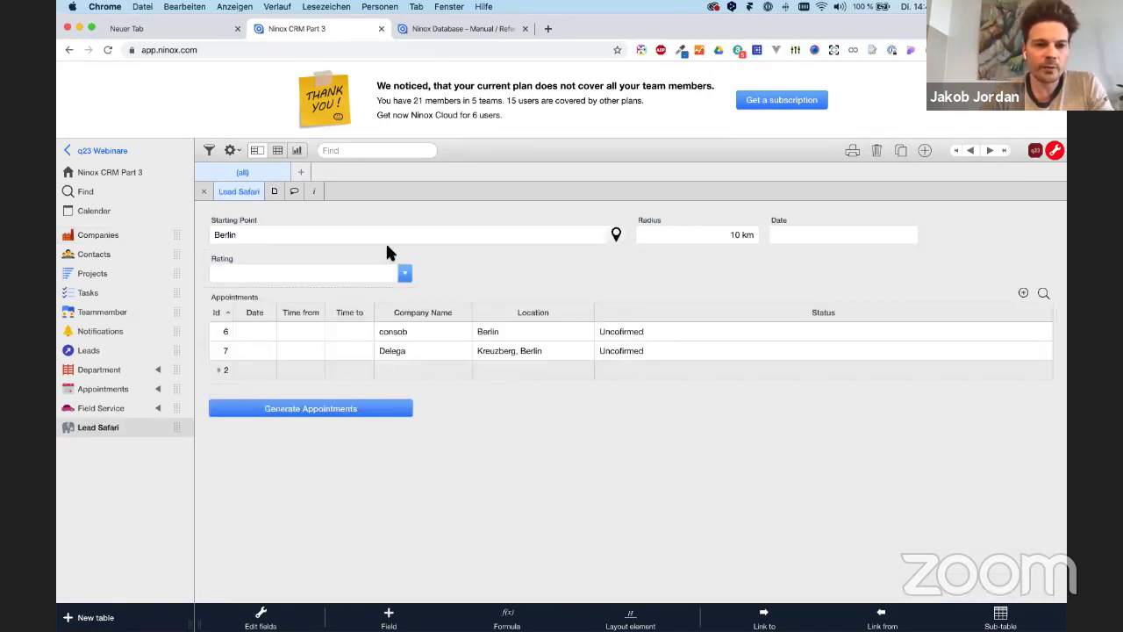
left_click(312, 270)
left_click(645, 148)
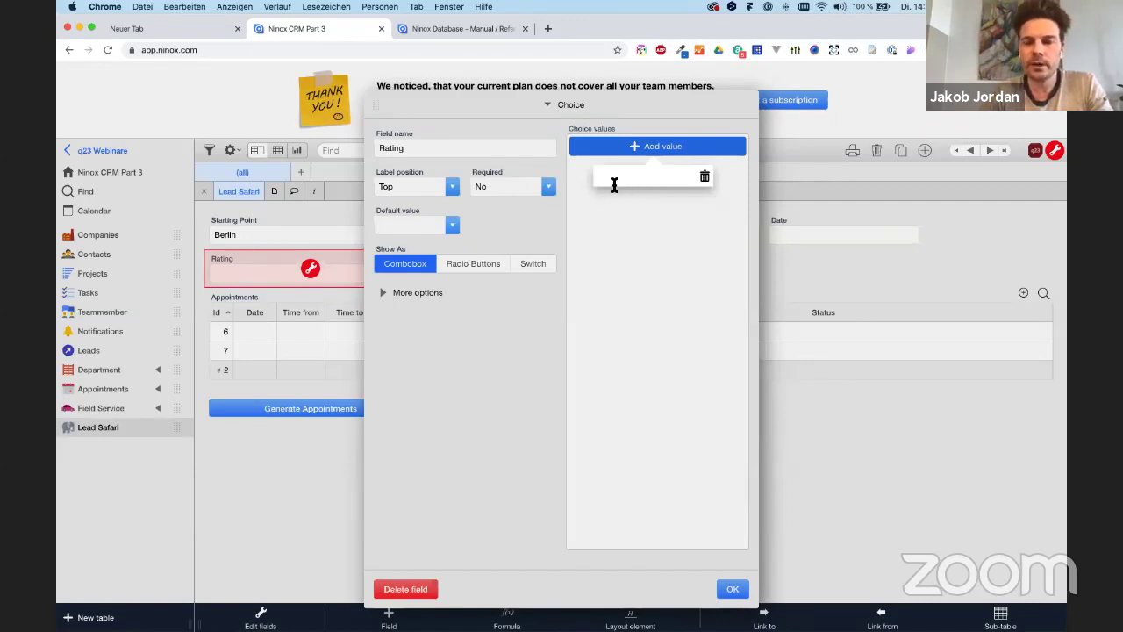
type("3 Sta")
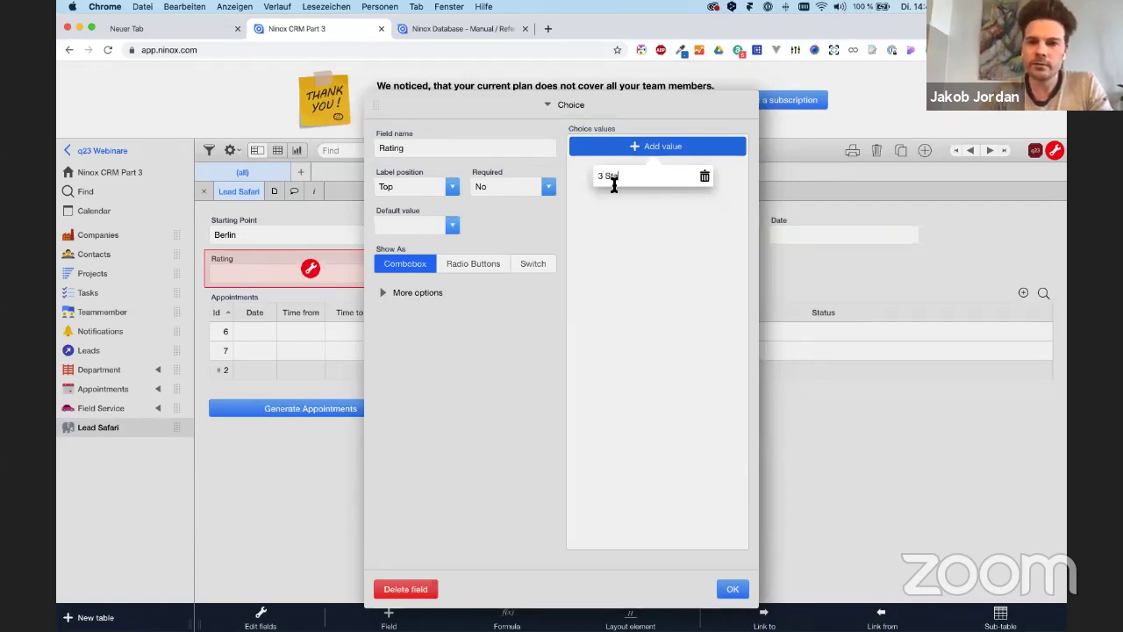
type("rs")
key("Return")
type("2 S")
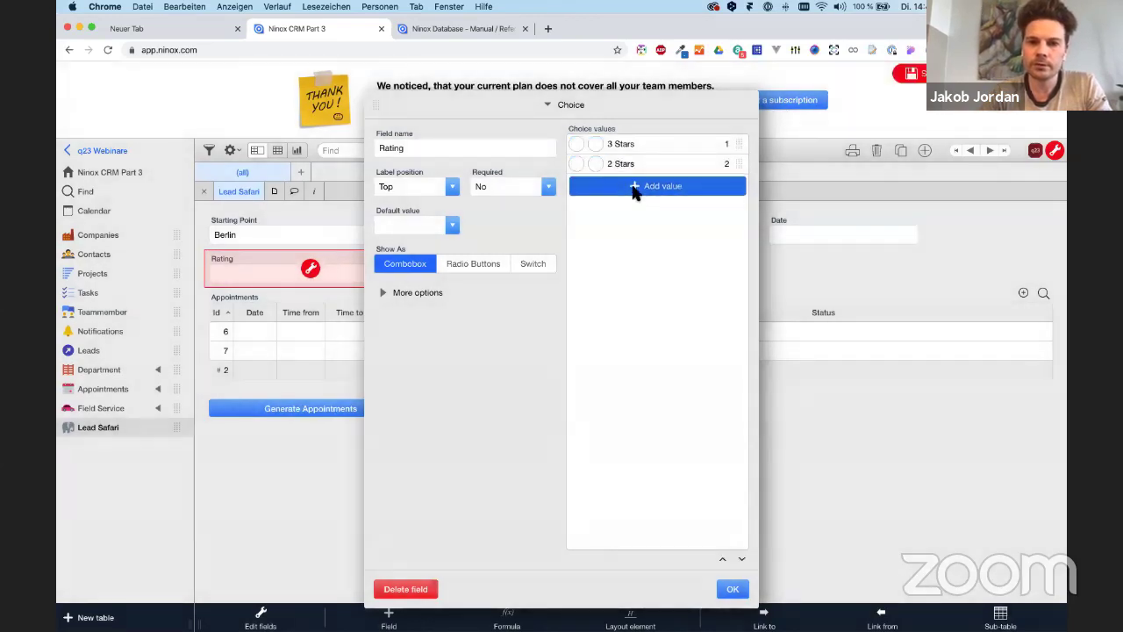
left_click(634, 188)
type("1 Star")
key("Return")
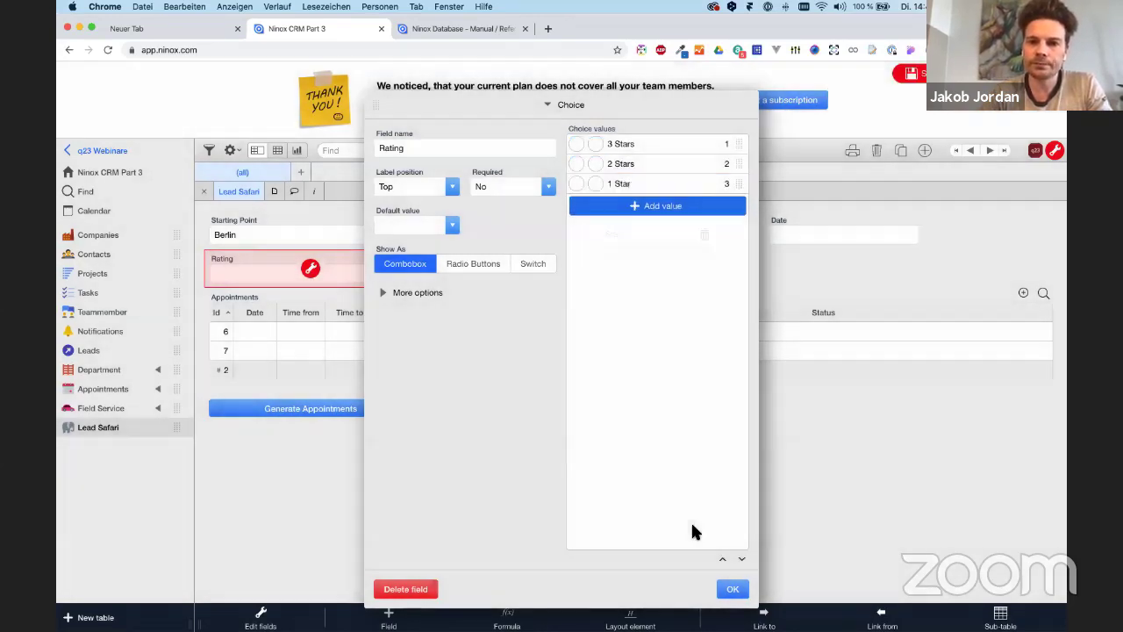
left_click(733, 589)
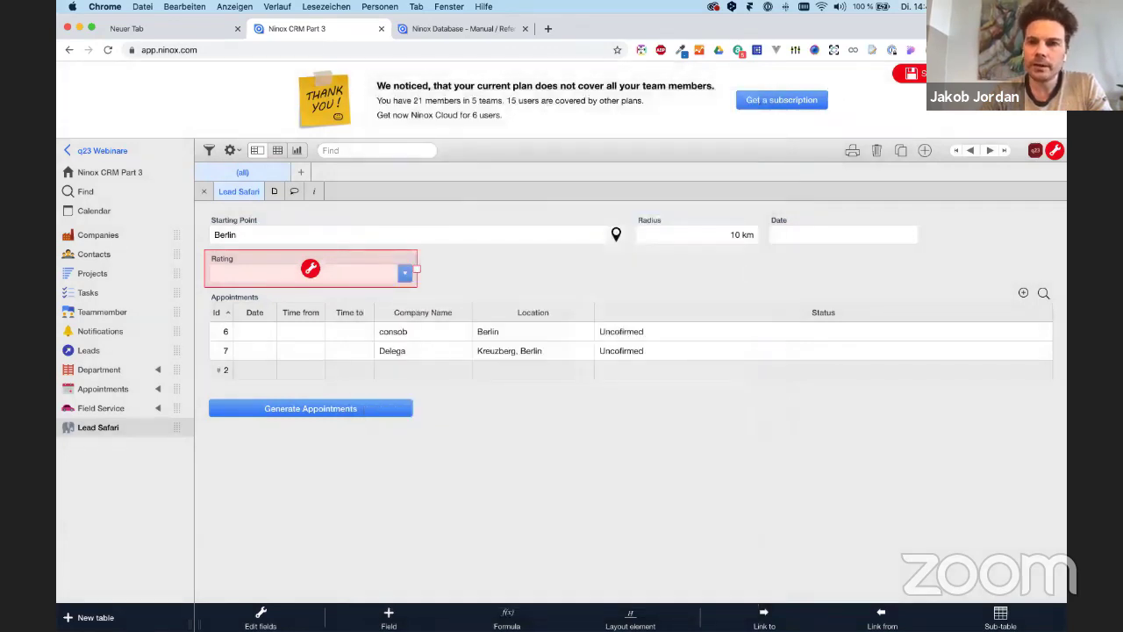
left_click(383, 271)
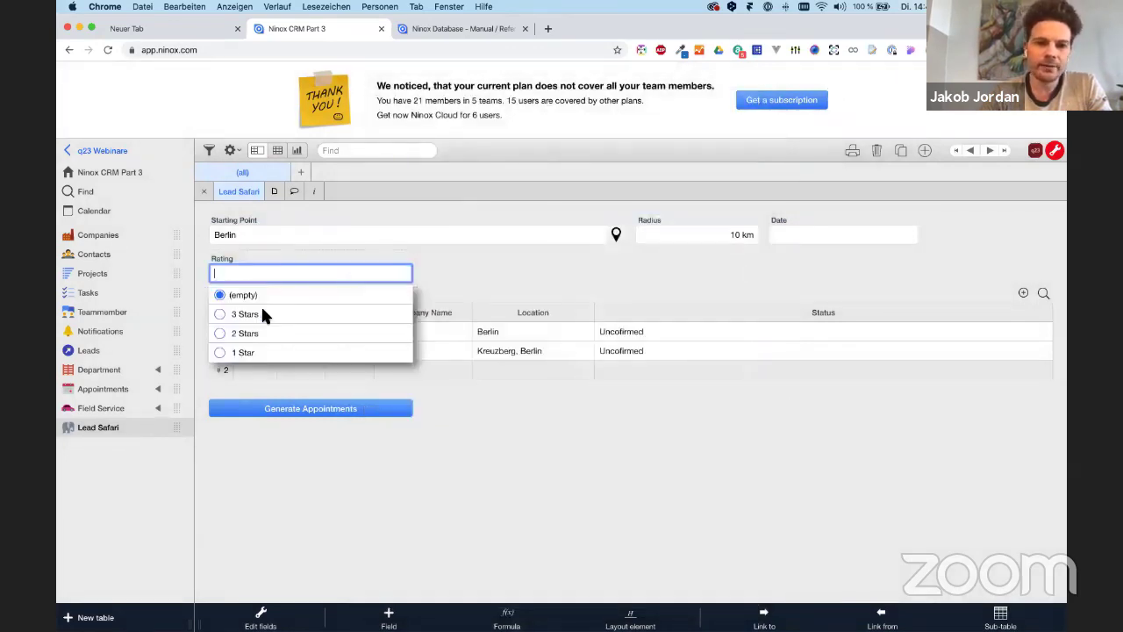
left_click(264, 313)
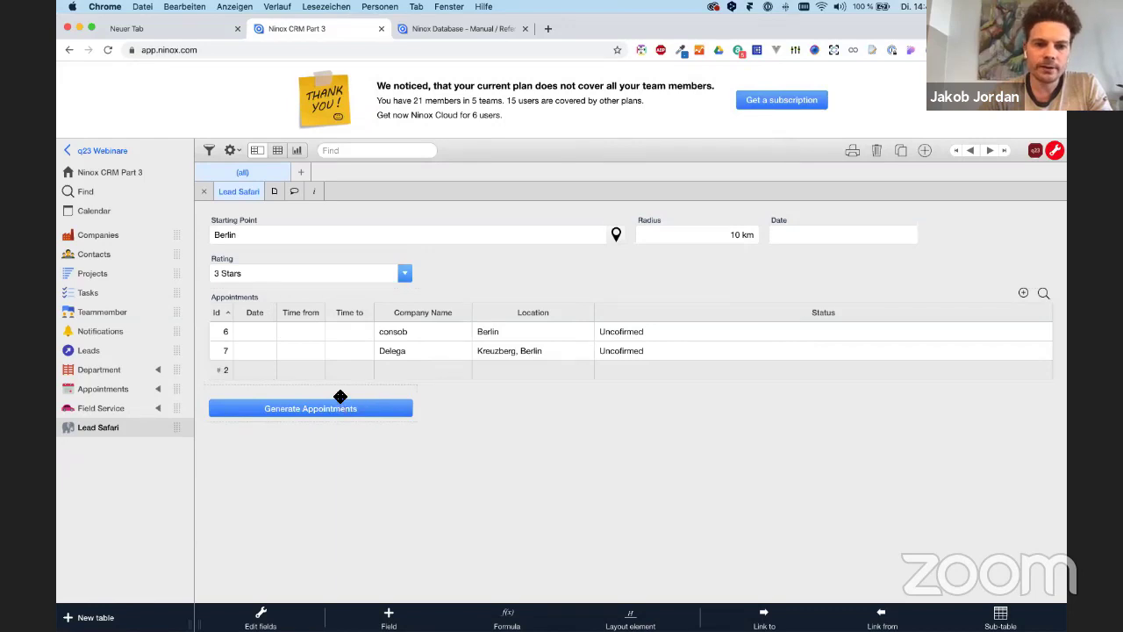
In the Generate Appointments button's click script, restrict the selected companies with "where Rating = safari.Rating" and save the button.
mouse_move(341, 396)
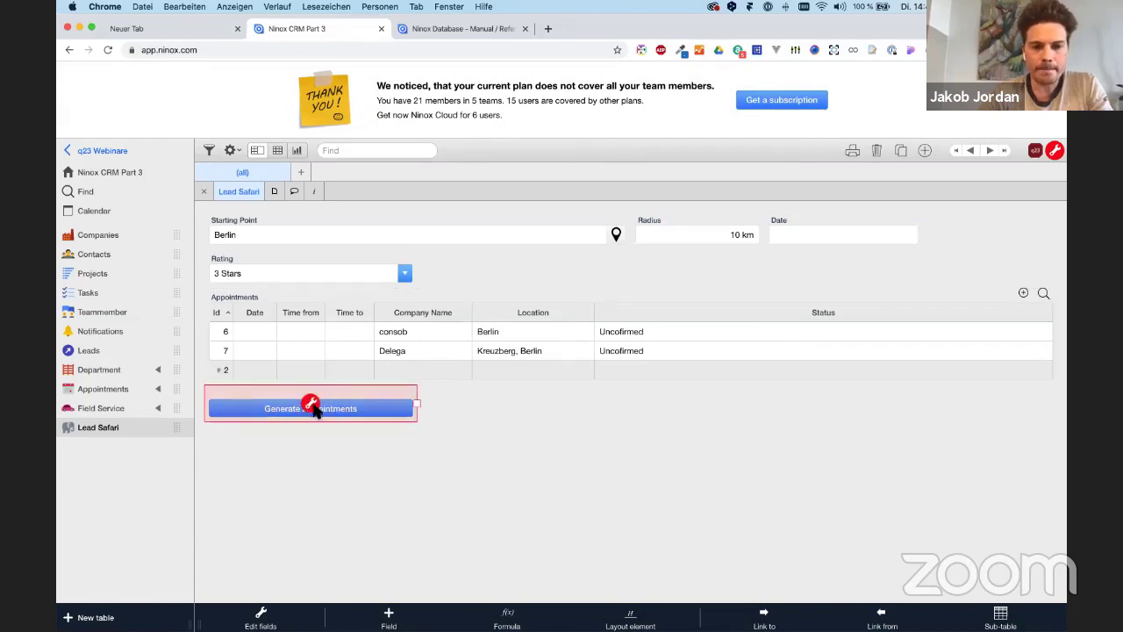
left_click(312, 405)
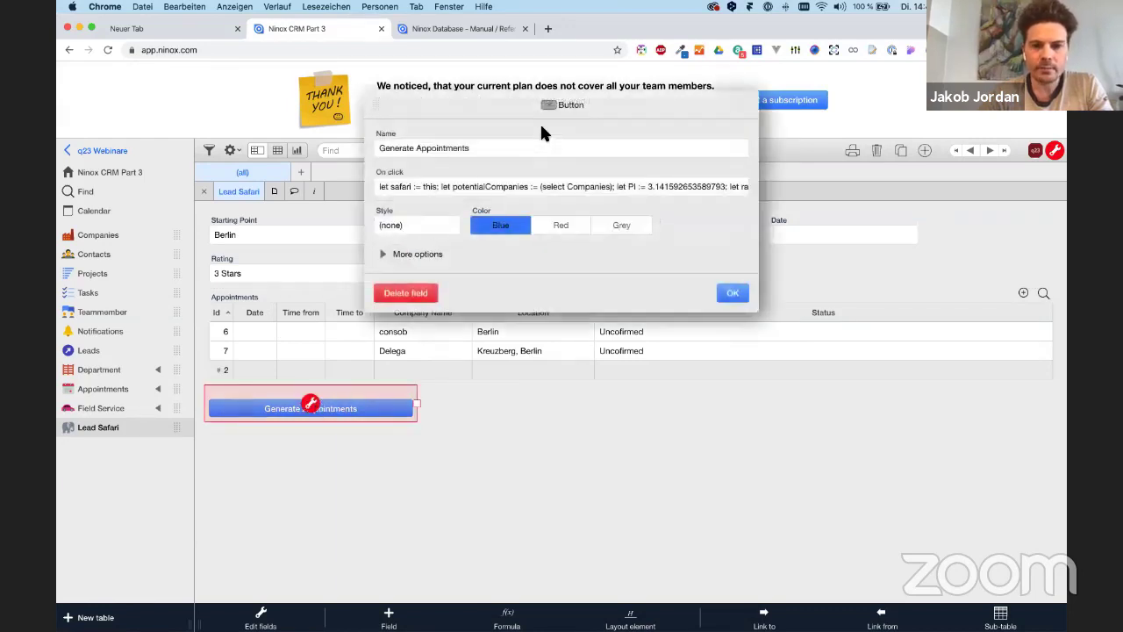
left_click(523, 184)
left_click_drag(449, 148, 184, 155)
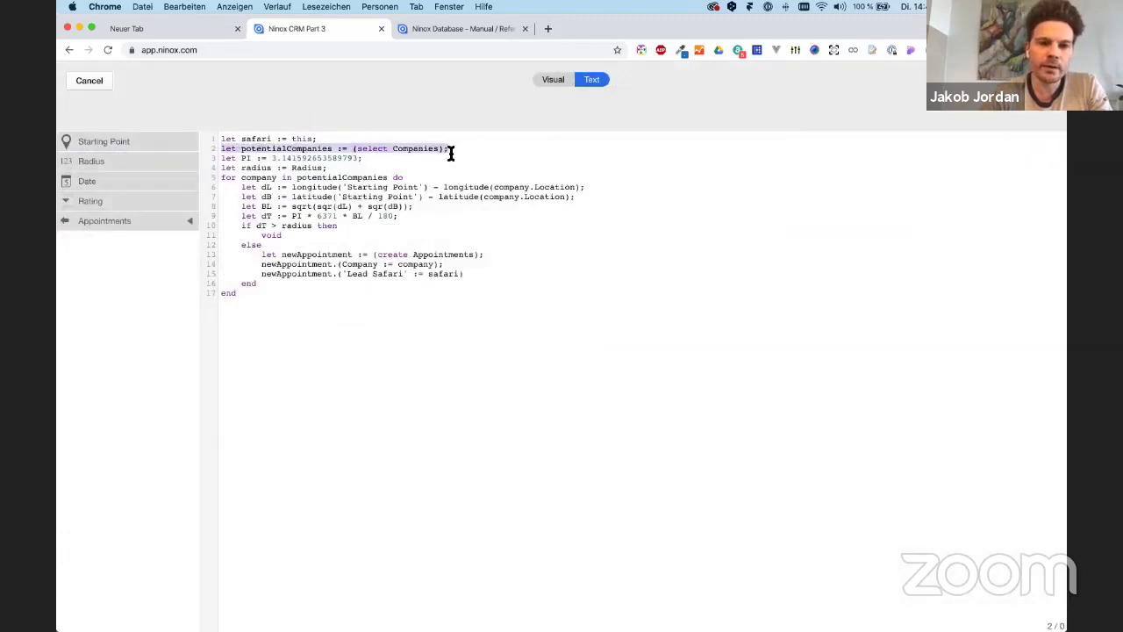
left_click(439, 228)
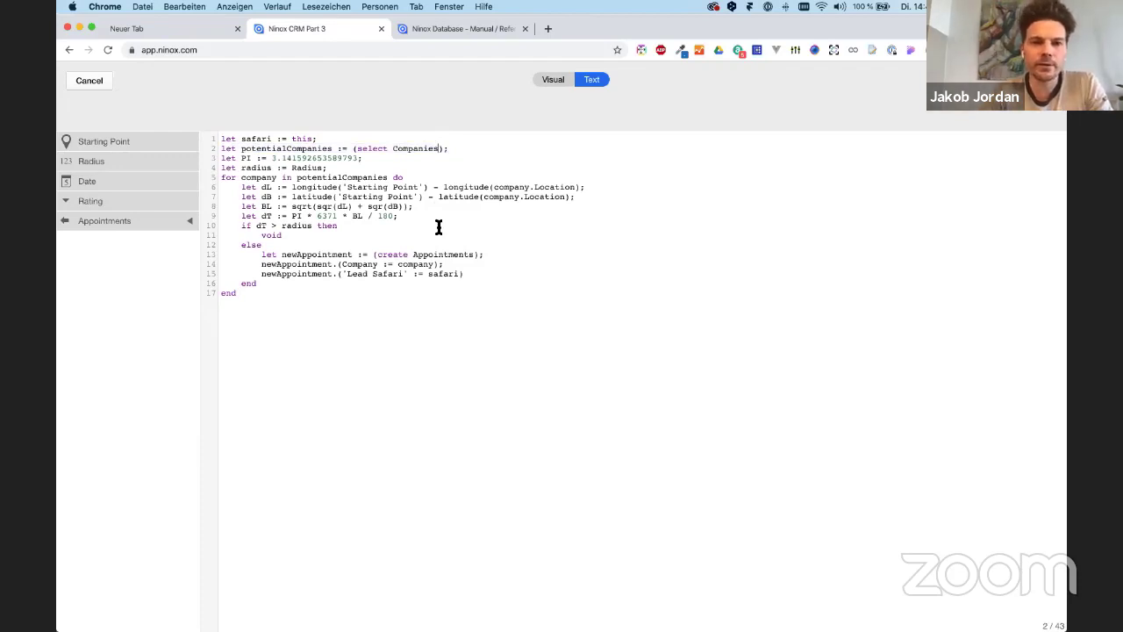
type("where ")
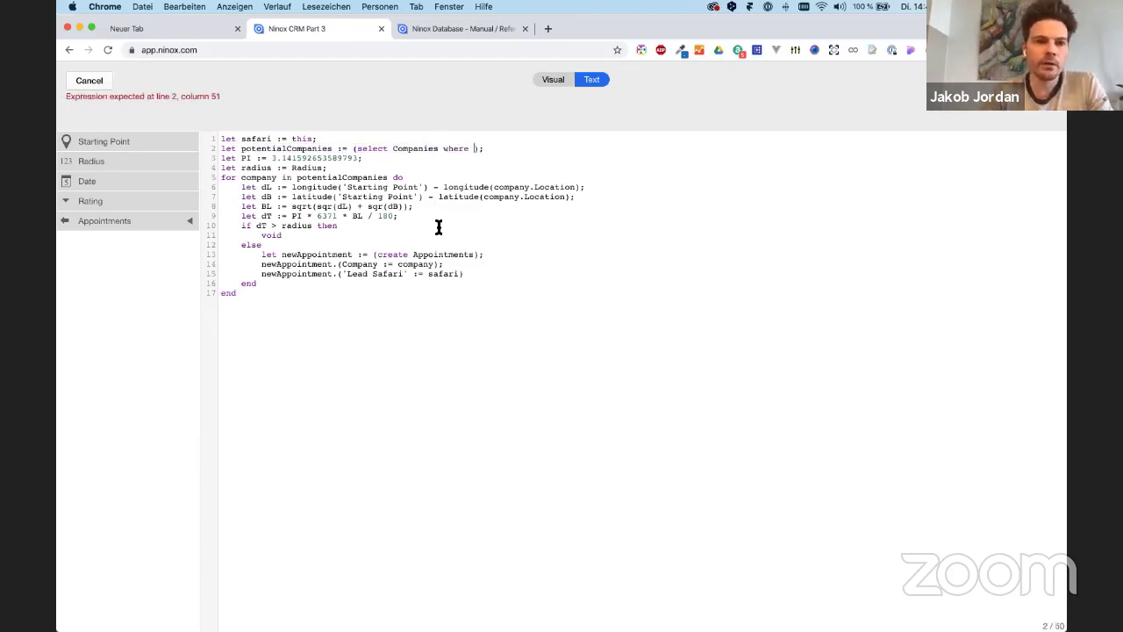
type("Rating")
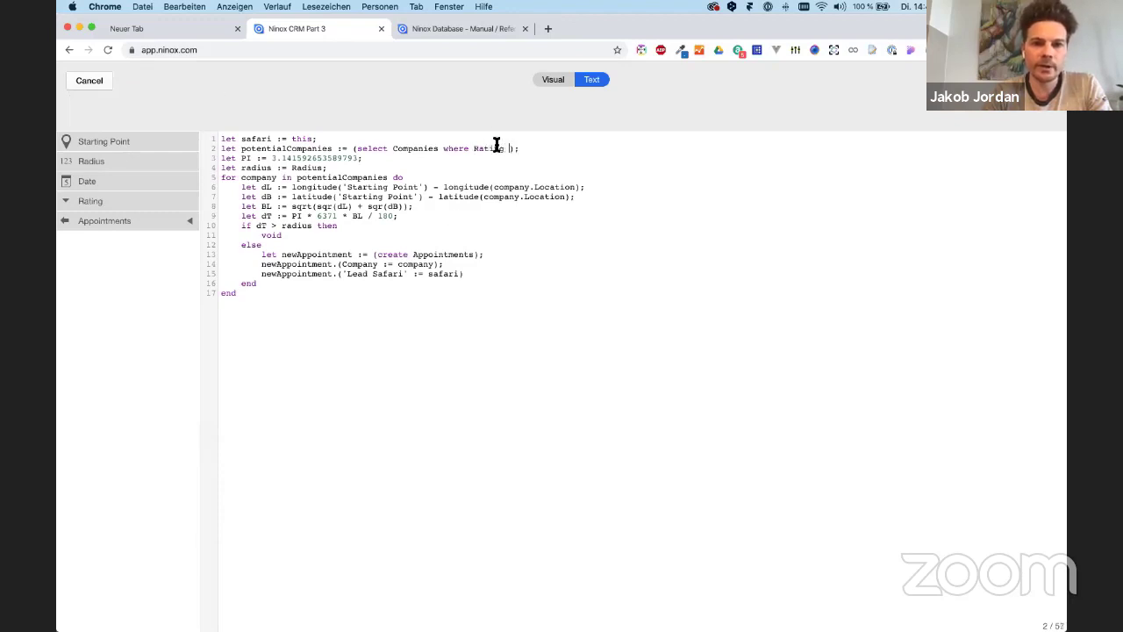
type(" =")
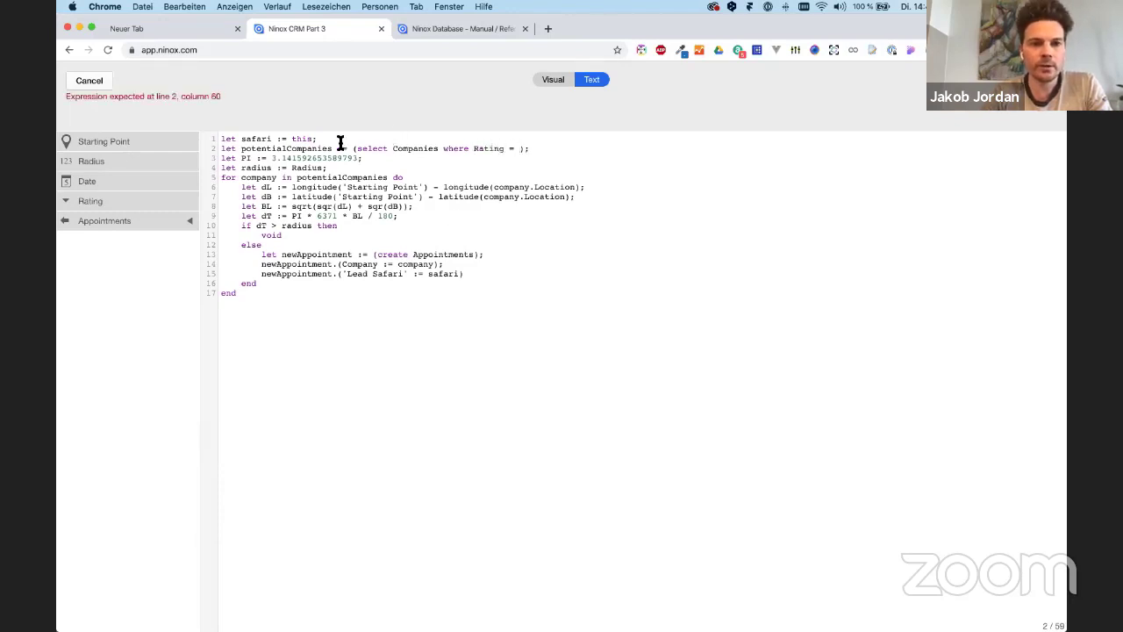
left_click(341, 140)
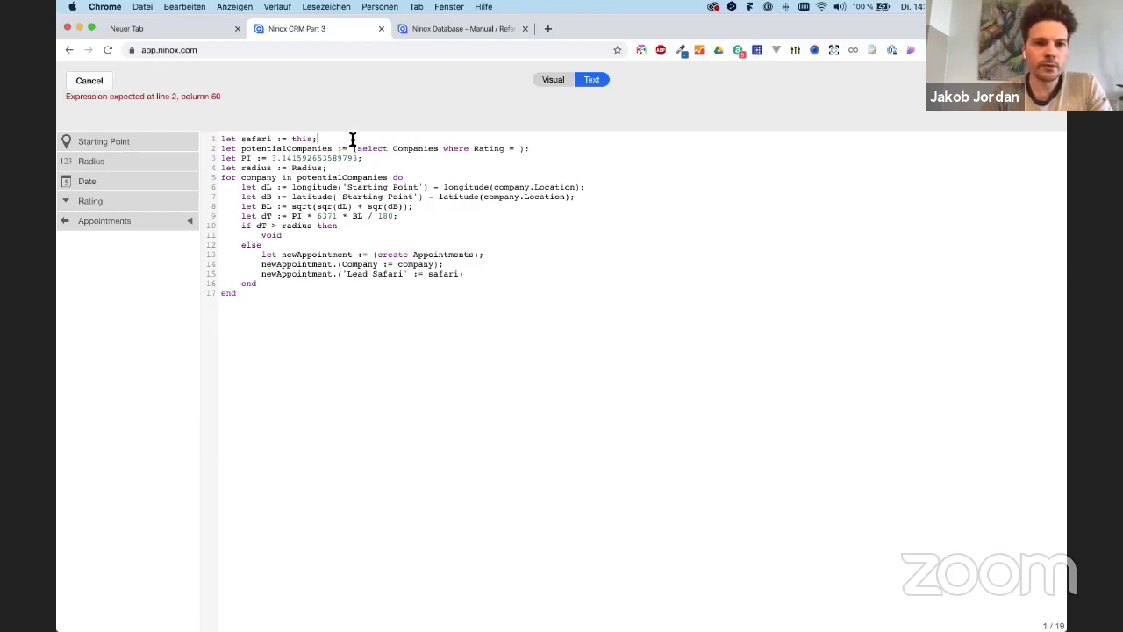
left_click(519, 148)
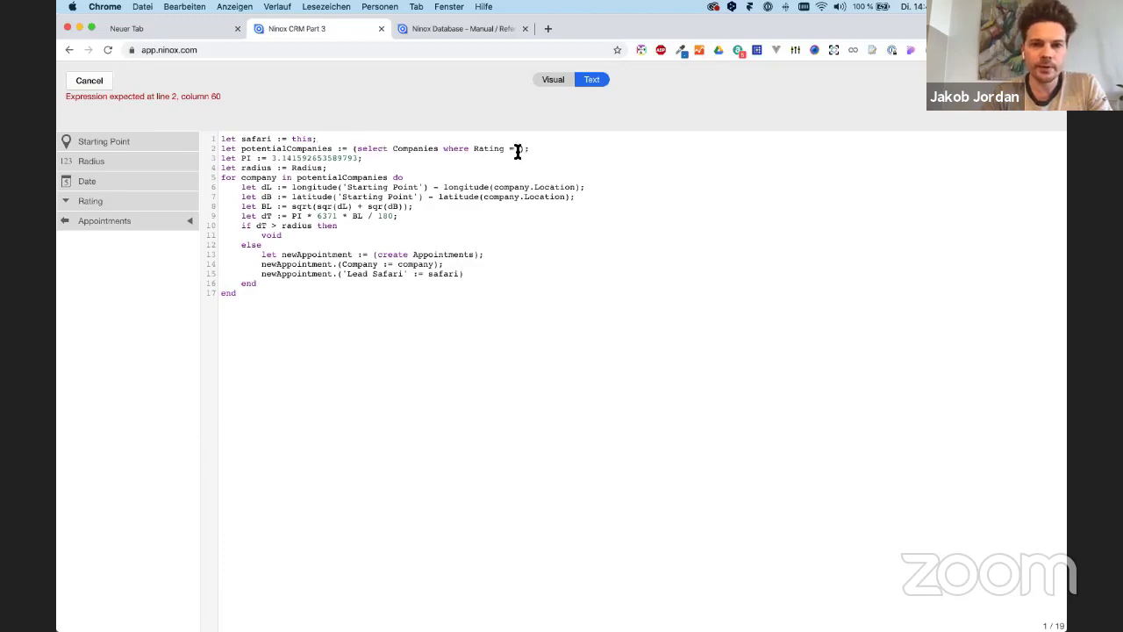
type("safari.Rating")
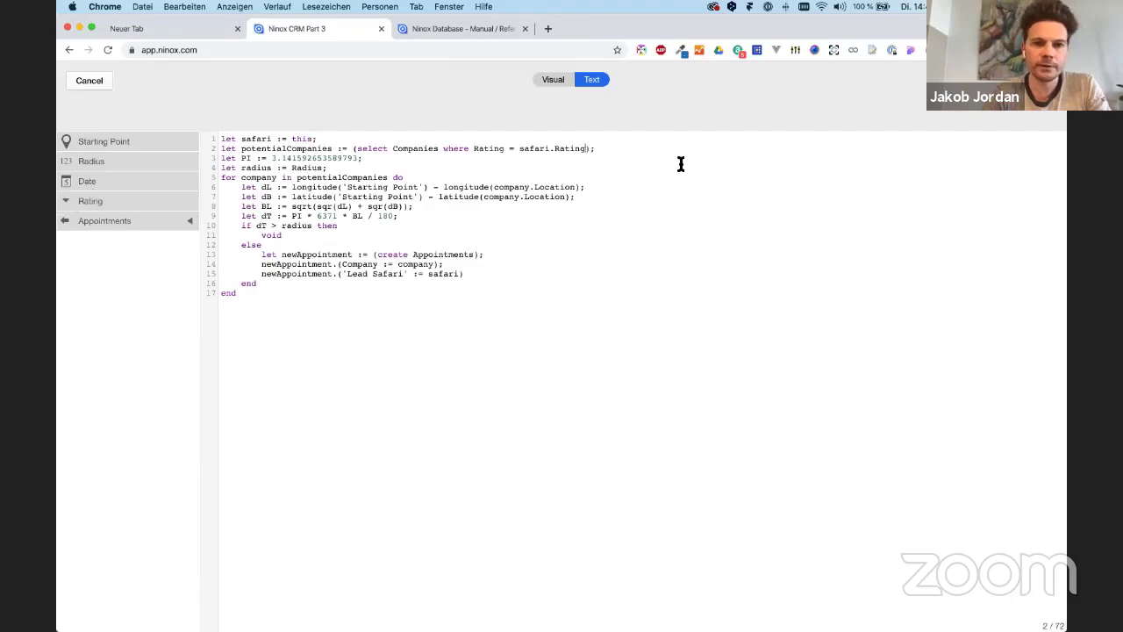
left_click(1041, 81)
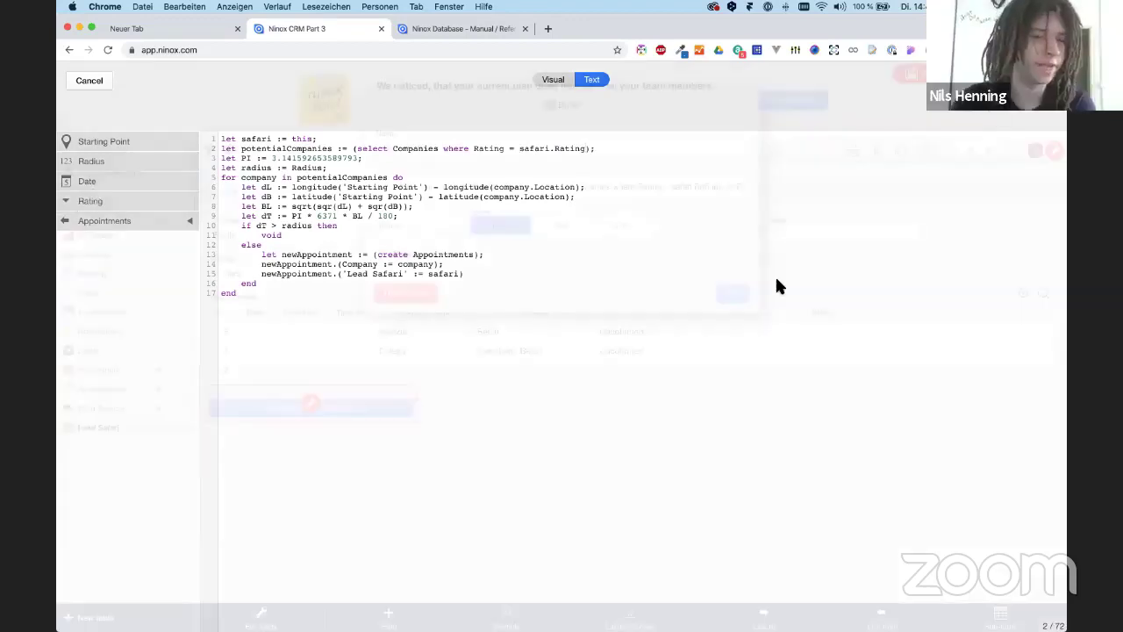
left_click(734, 295)
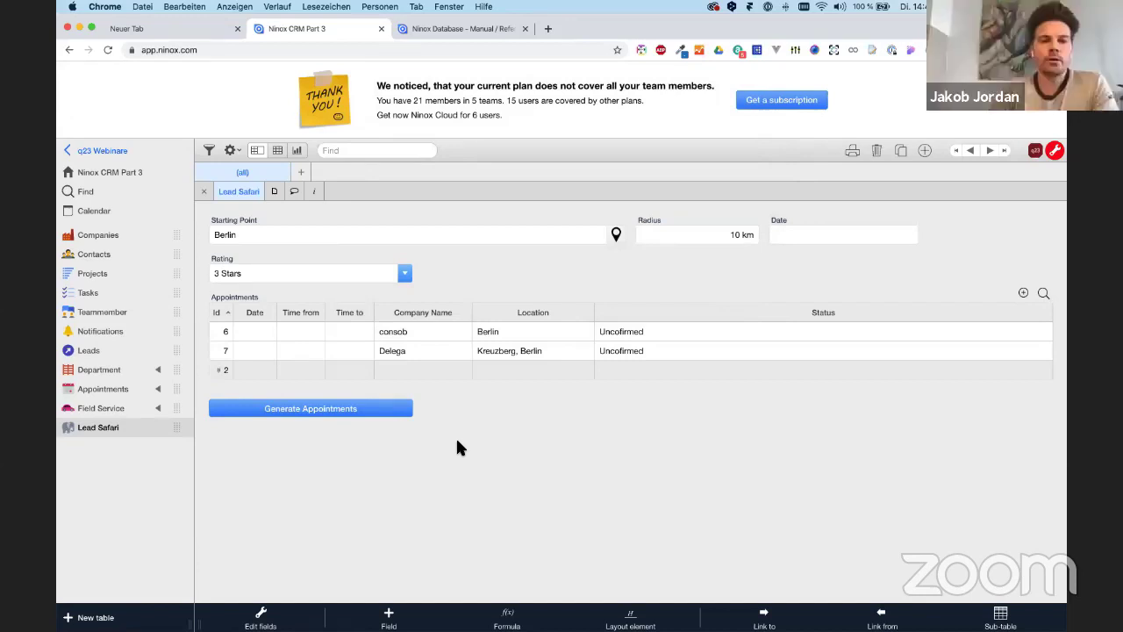
Reopen the Generate Appointments button's click script and review the select Companies statement.
left_click(331, 389)
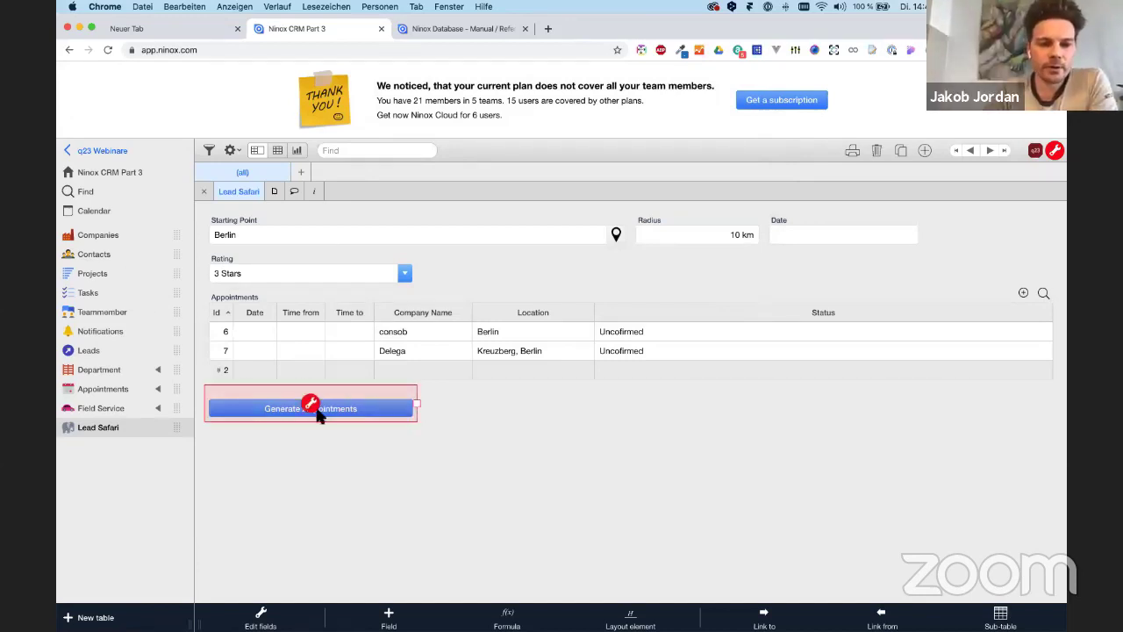
left_click(312, 403)
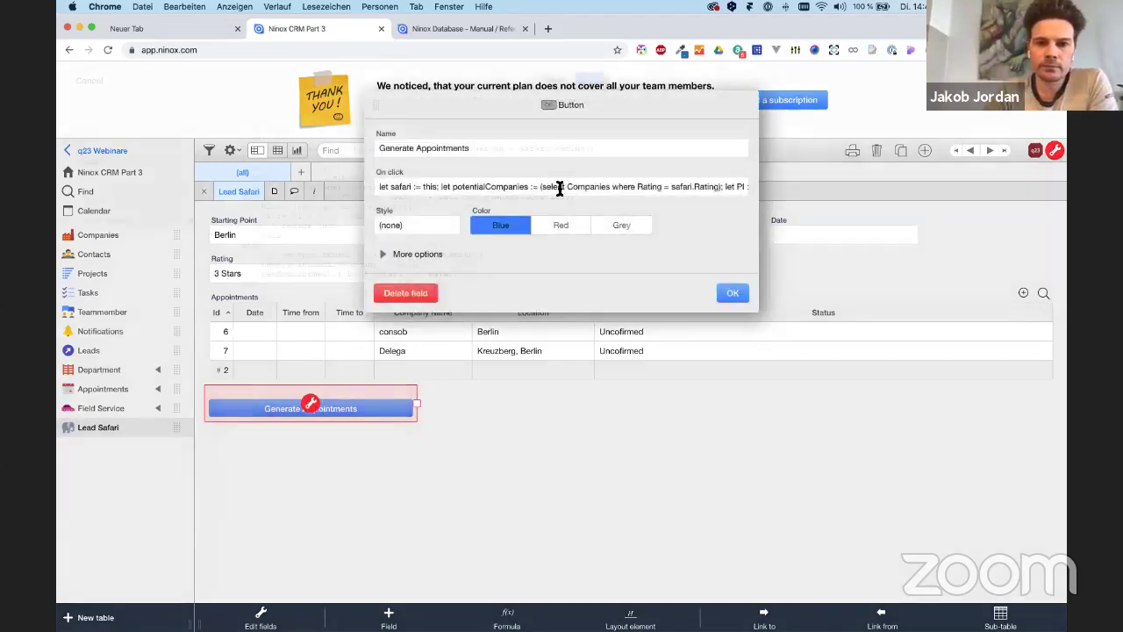
left_click(558, 187)
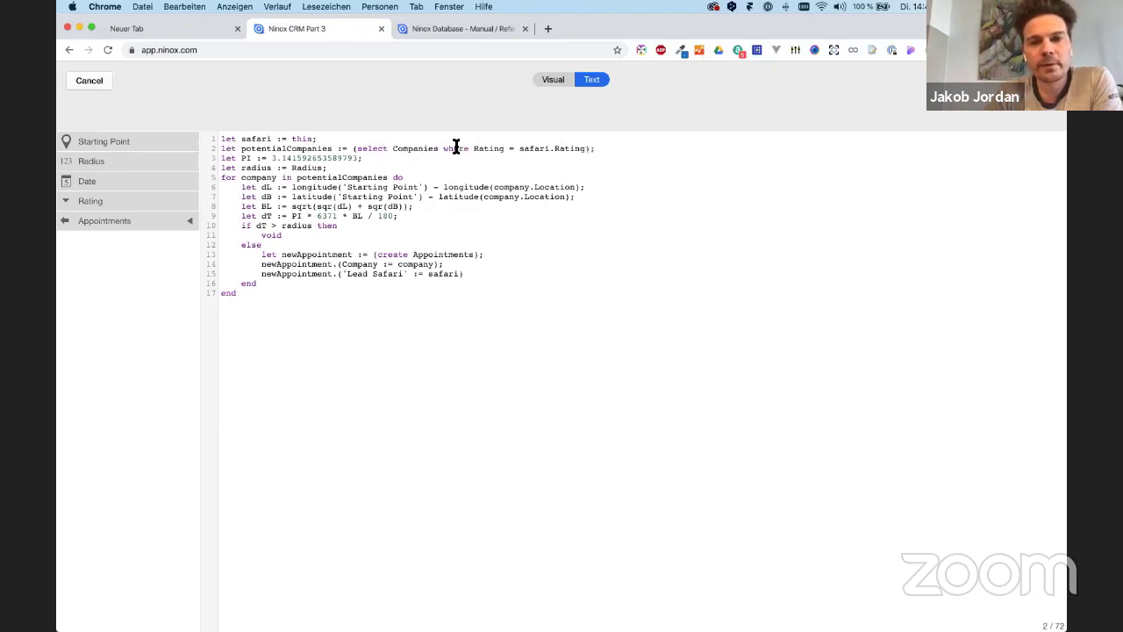
left_click_drag(358, 149, 442, 153)
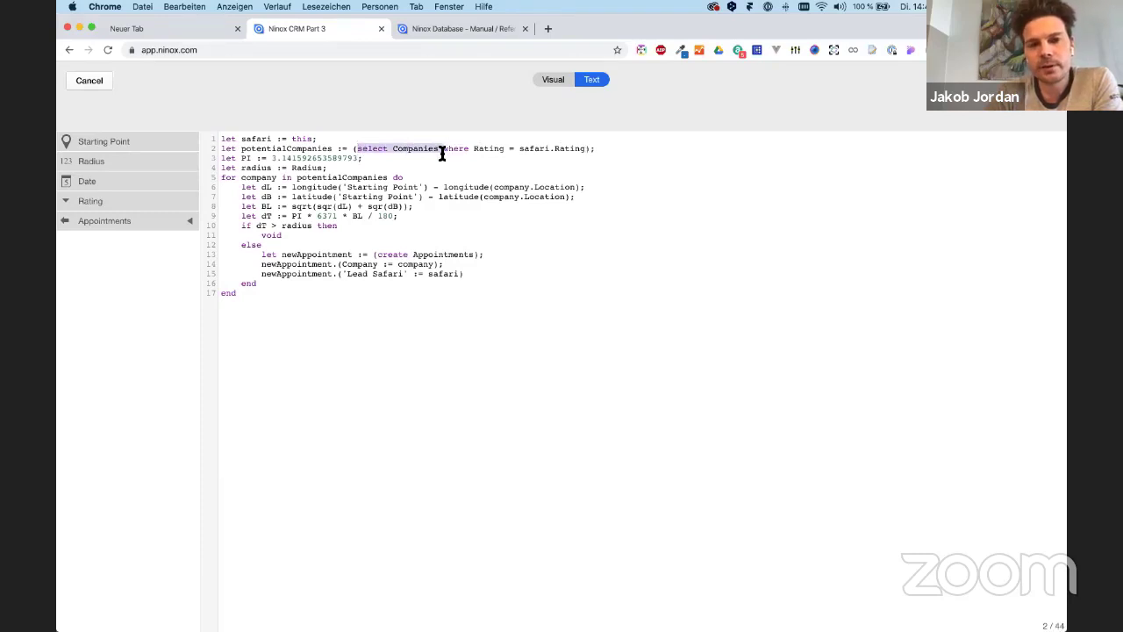
left_click_drag(586, 150, 439, 151)
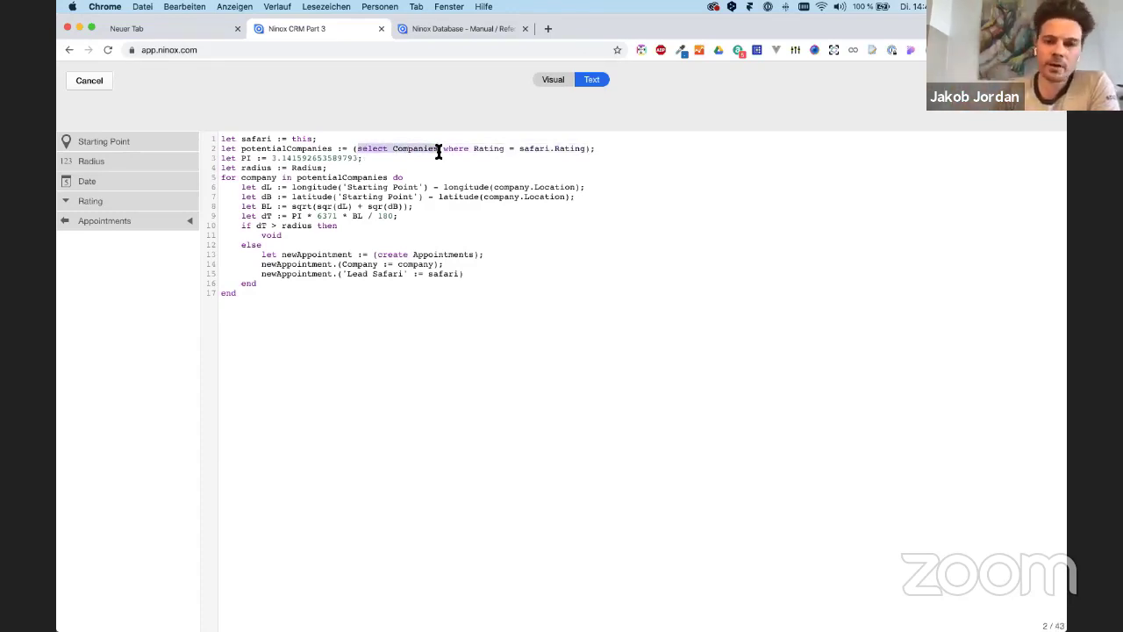
left_click(439, 151)
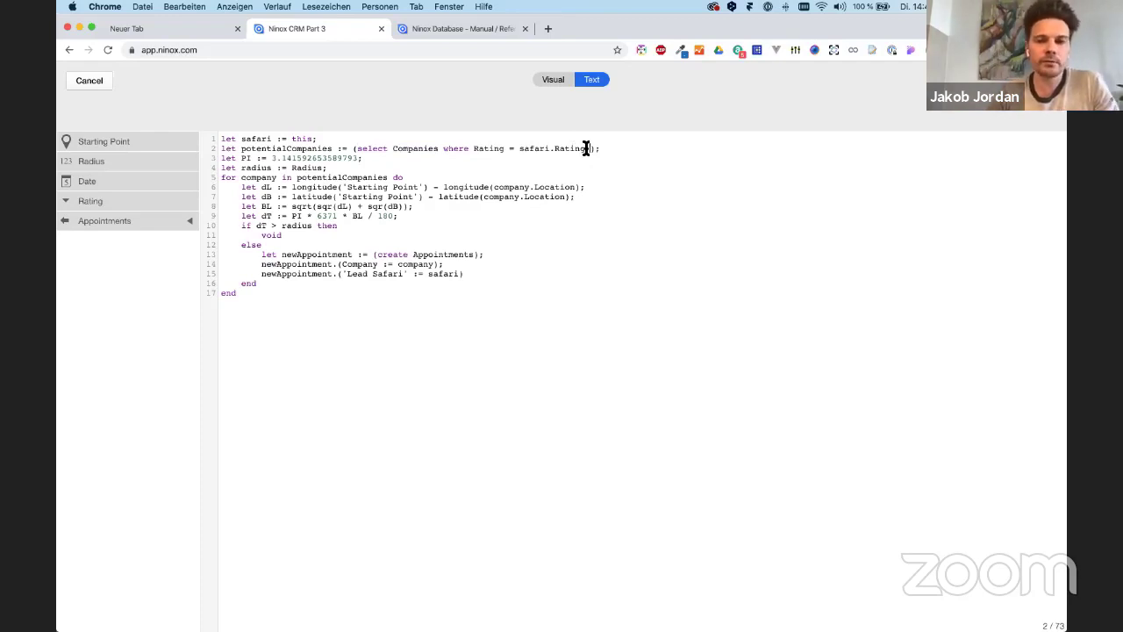
type("where")
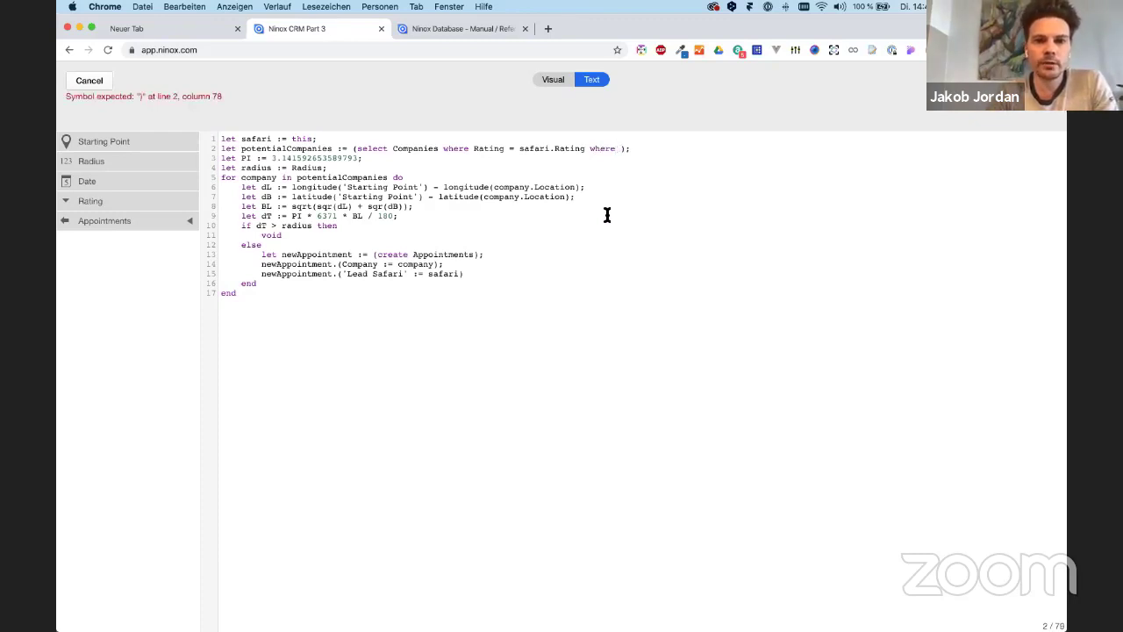
key("BackSpace")
key("BackSpace")
key("BackSpace")
key("BackSpace")
key("BackSpace")
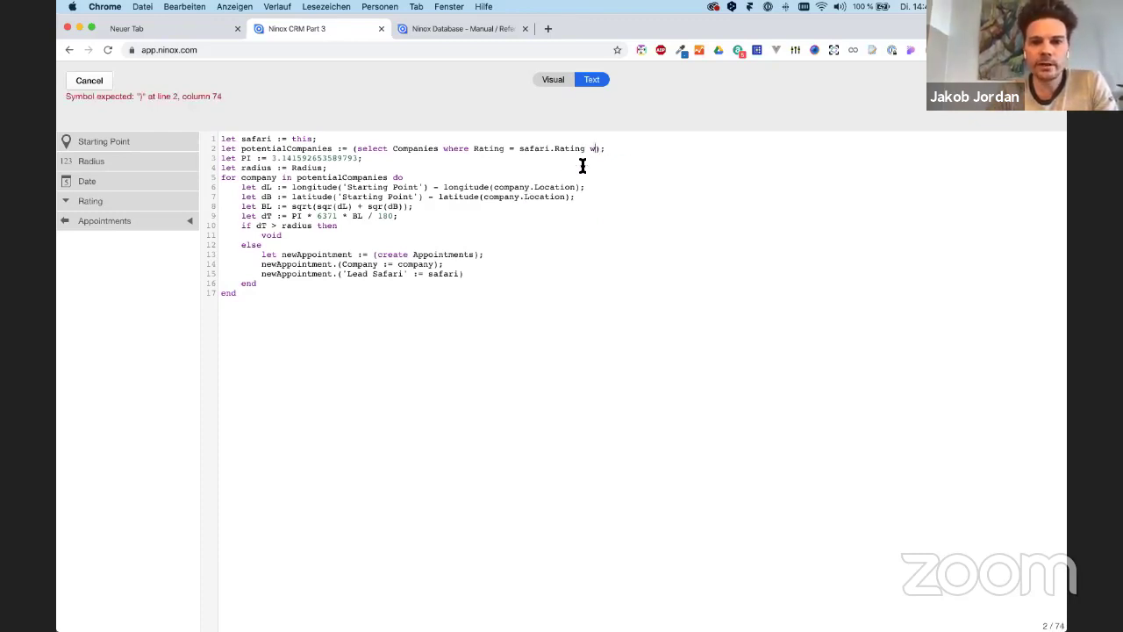
Insert the condition "Location!= null and" before the Rating comparison in the script's company selection.
left_click(474, 148)
type("Location ")
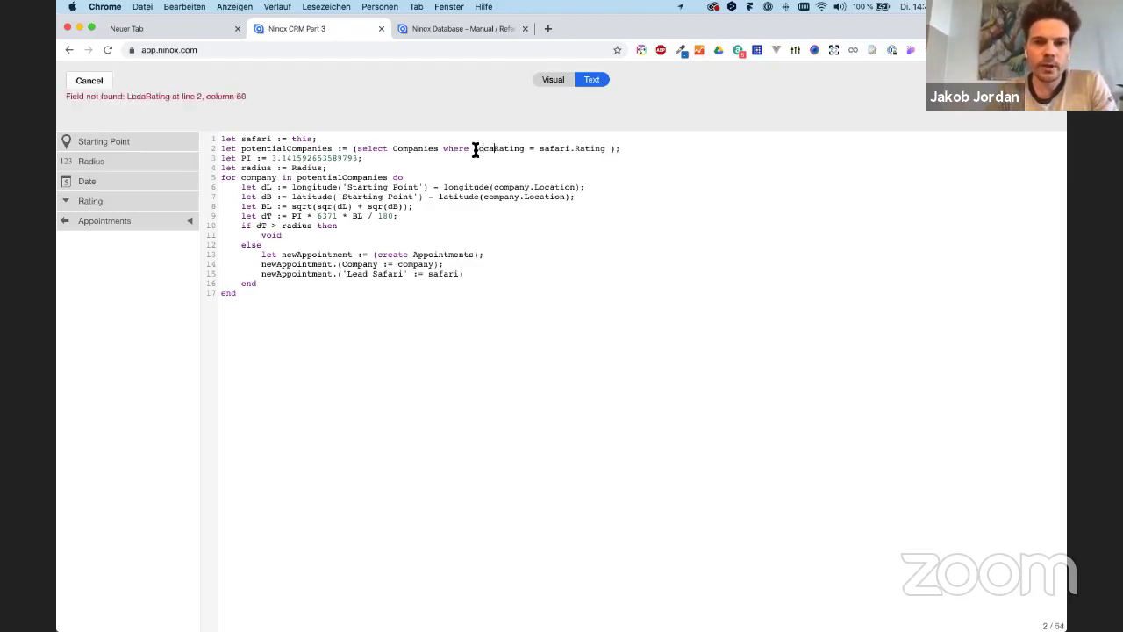
type("= null")
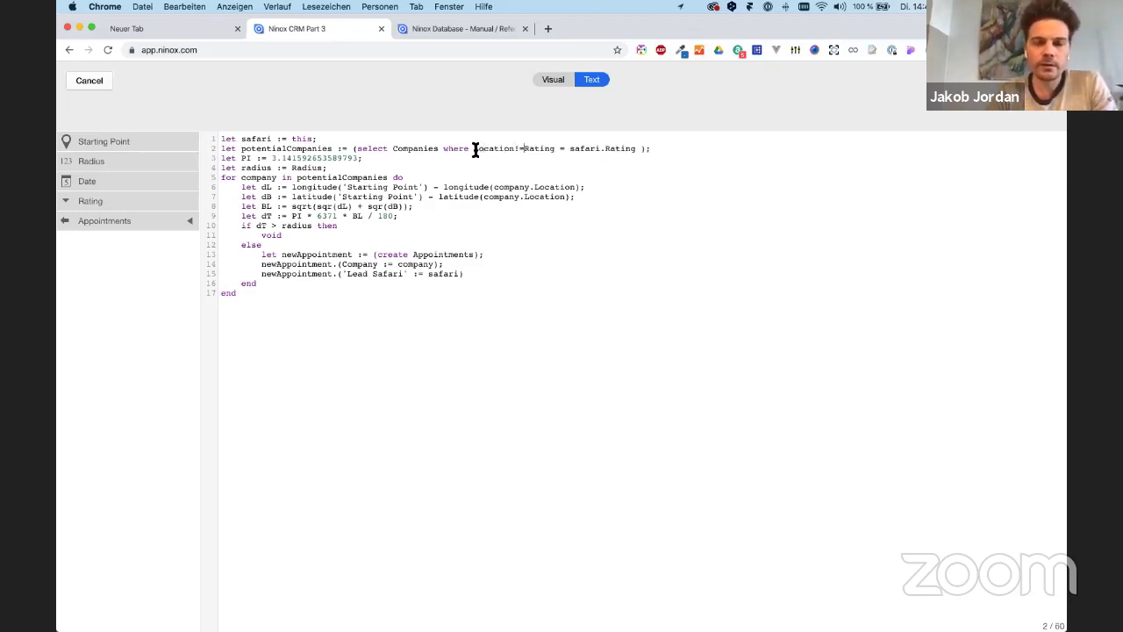
type(" and")
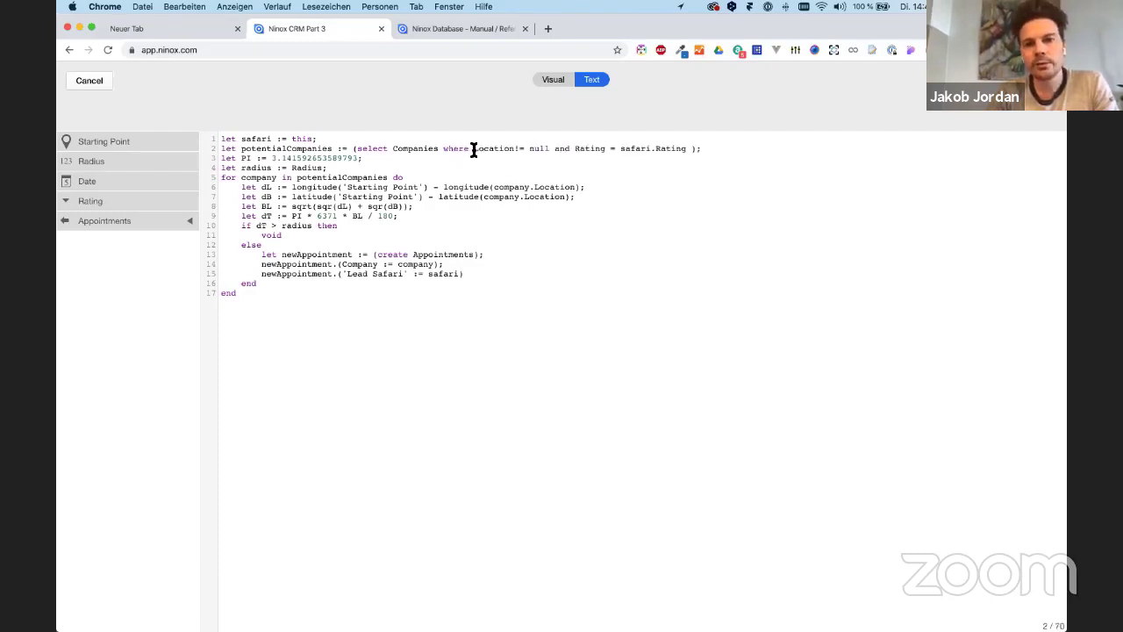
left_click_drag(475, 148, 689, 150)
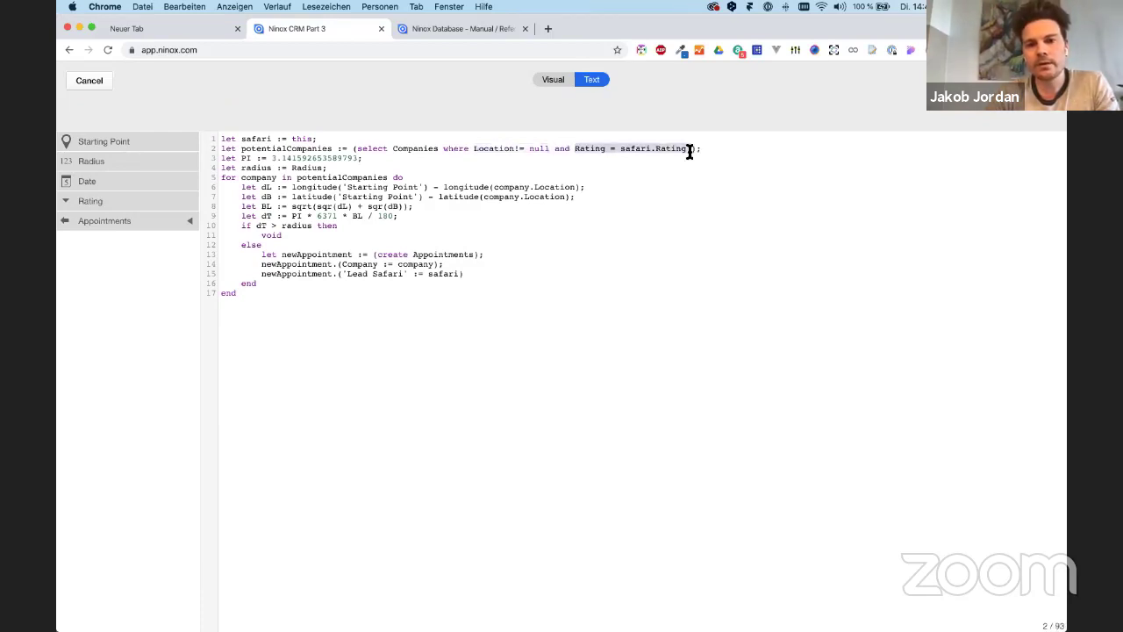
Copy the complete click script and save it together with the Generate Appointments button.
left_click(533, 219)
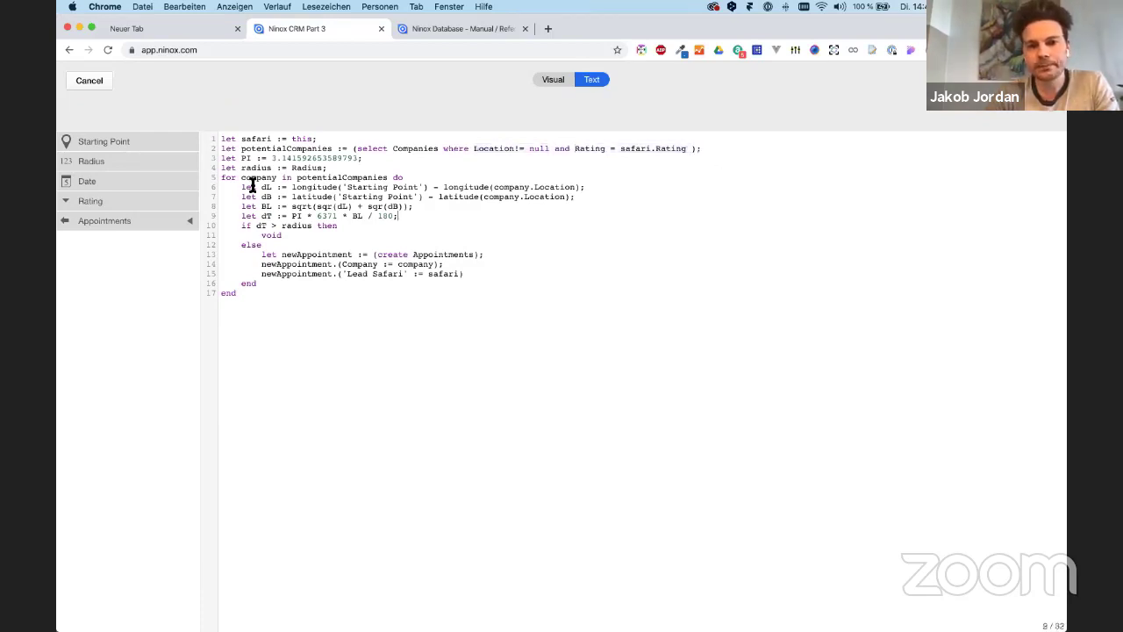
left_click(325, 138)
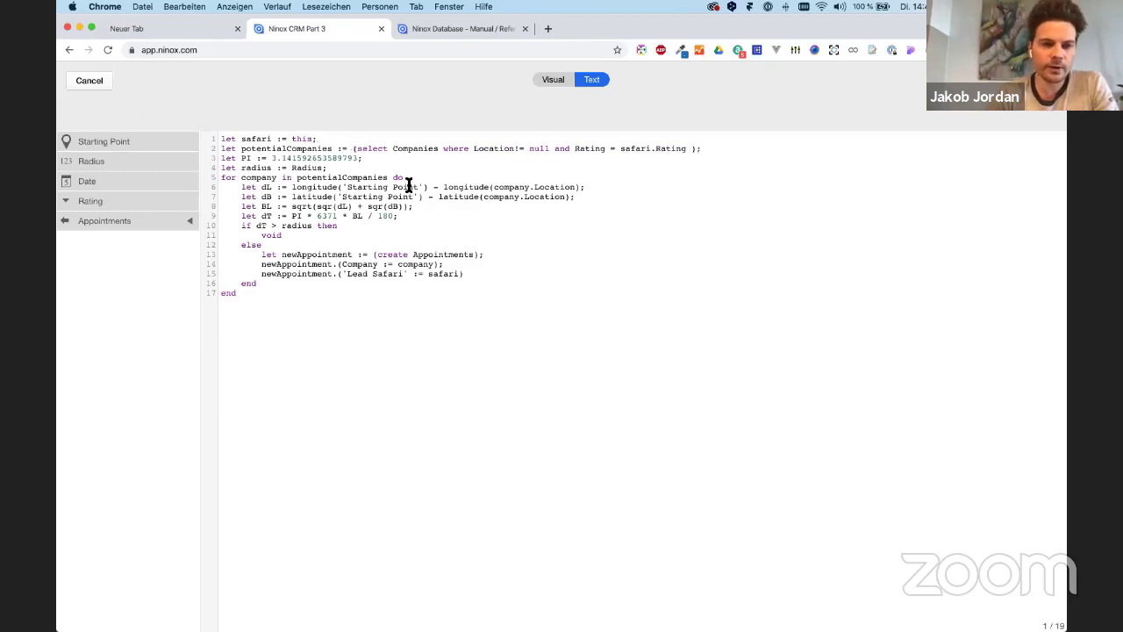
key("super+a")
key("super+c")
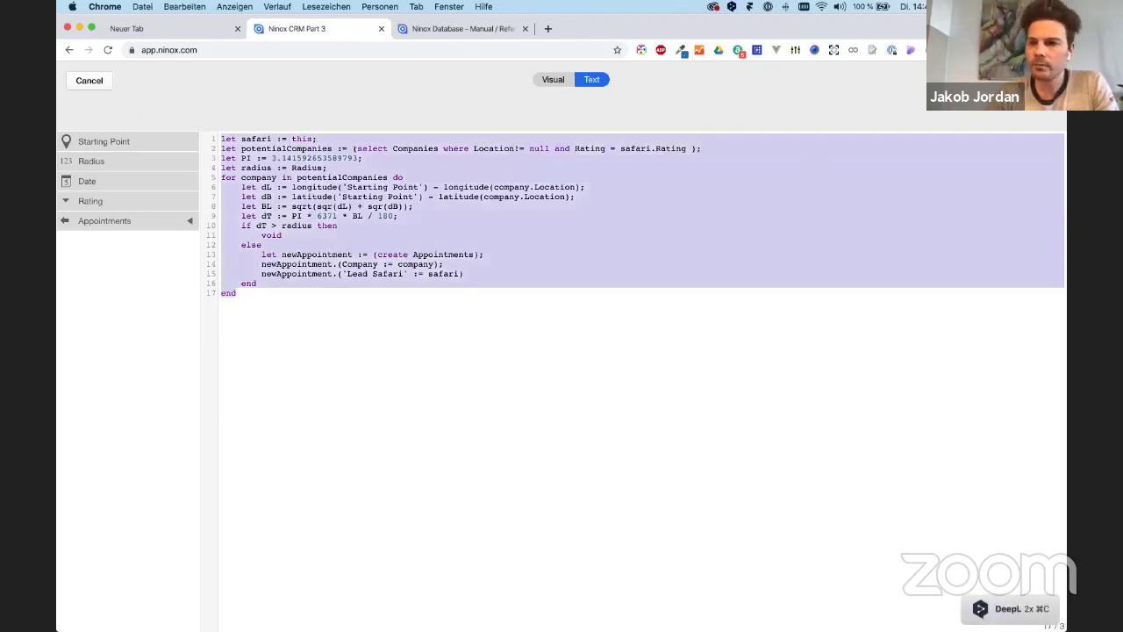
left_click(1036, 79)
left_click(733, 293)
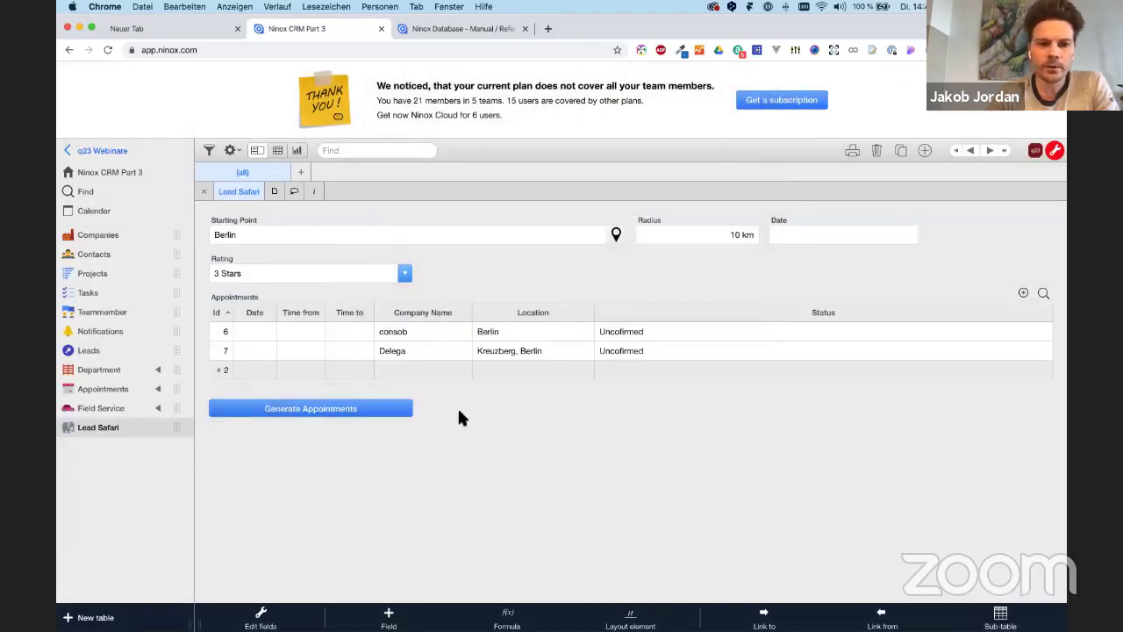
Delete the Delega and consob appointments from the Lead Safari record.
right_click(493, 345)
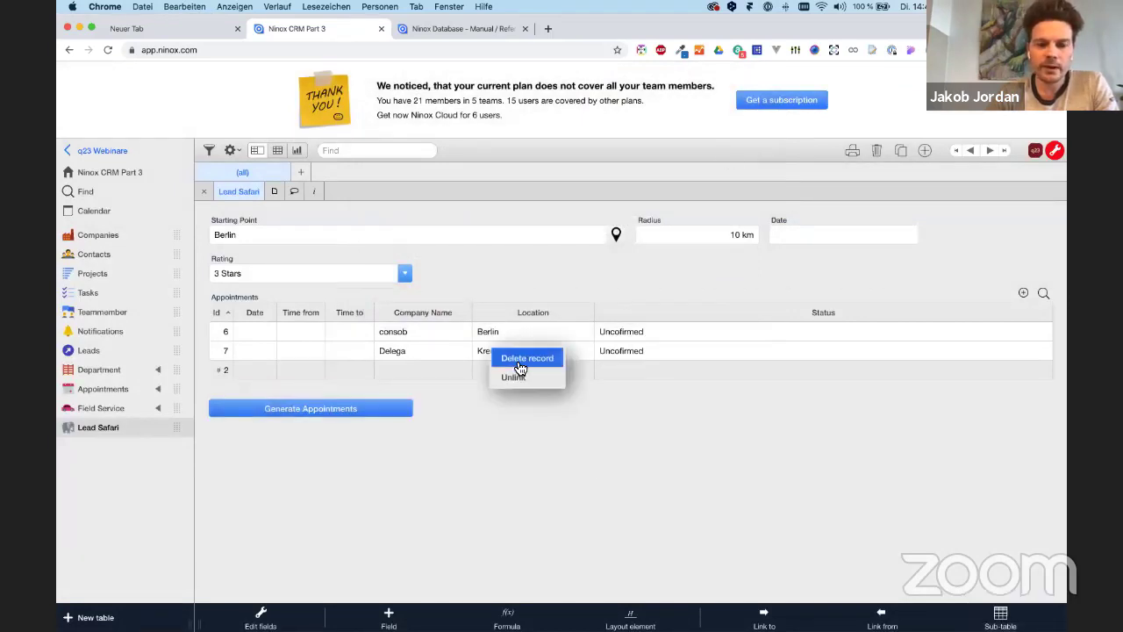
left_click(514, 355)
right_click(484, 325)
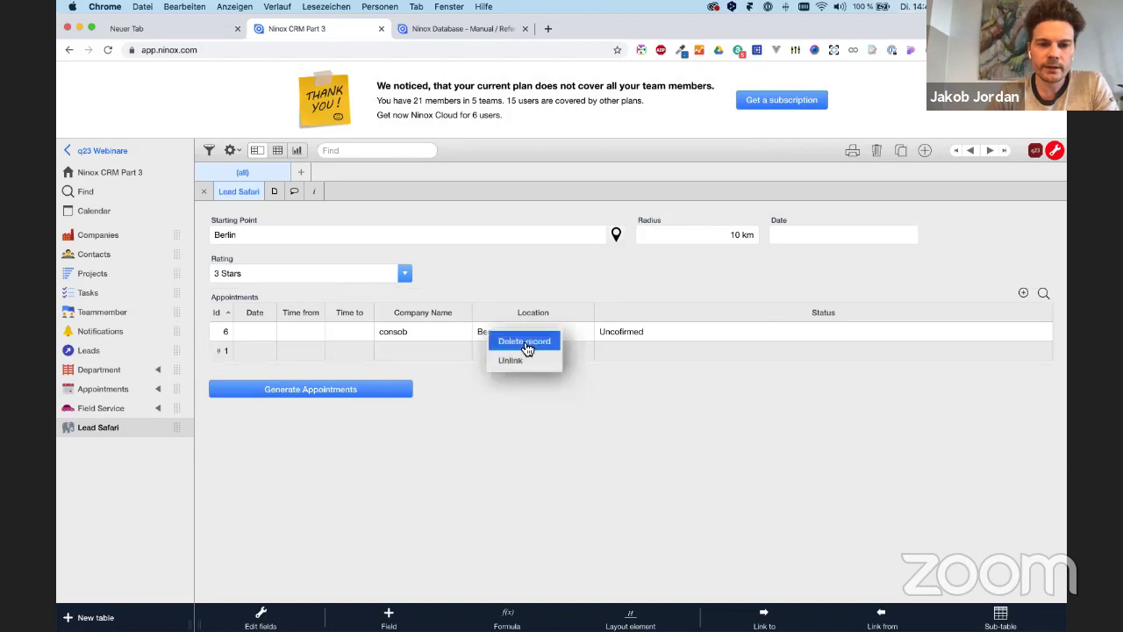
left_click(521, 344)
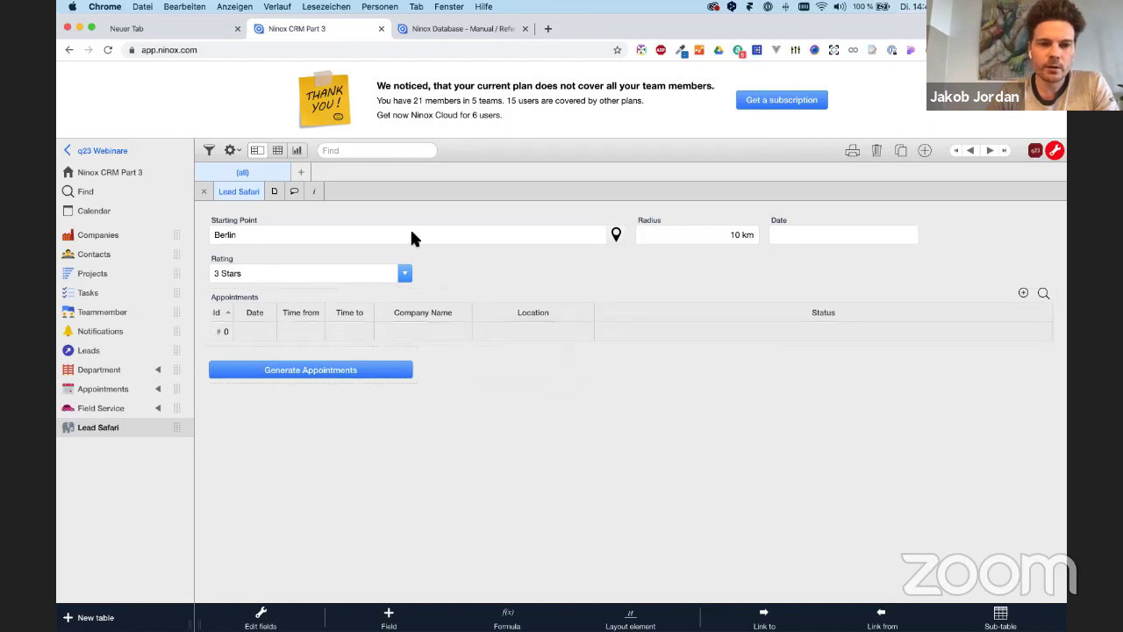
Set the company Delega's rating to two stars and generate the Lead Safari record's appointments for 3 Stars.
left_click(128, 235)
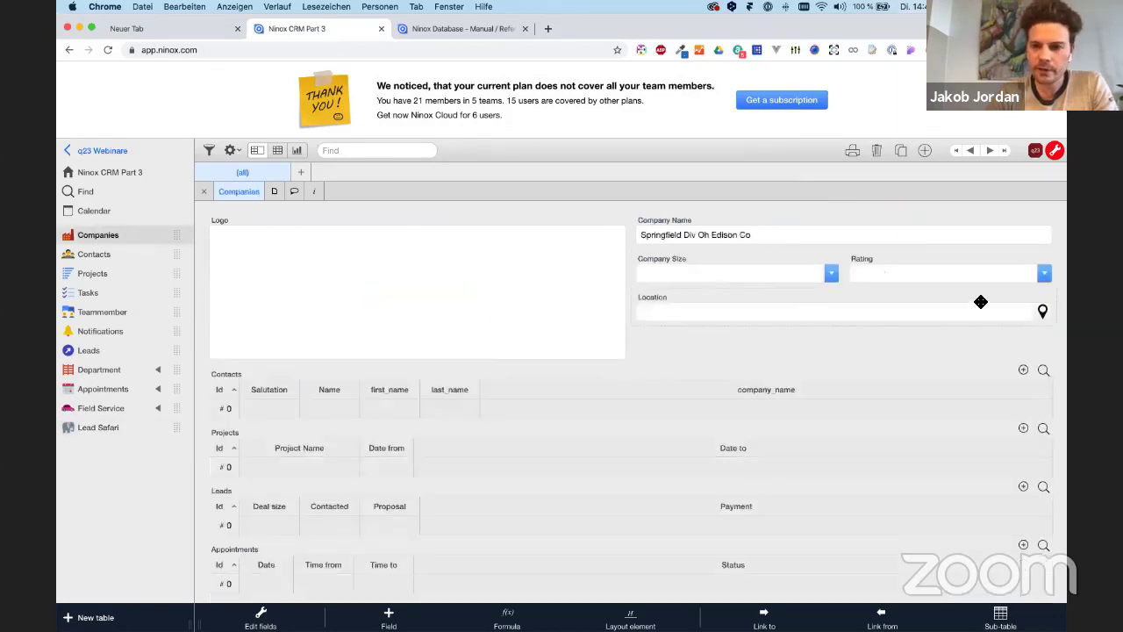
left_click(878, 272)
left_click(878, 334)
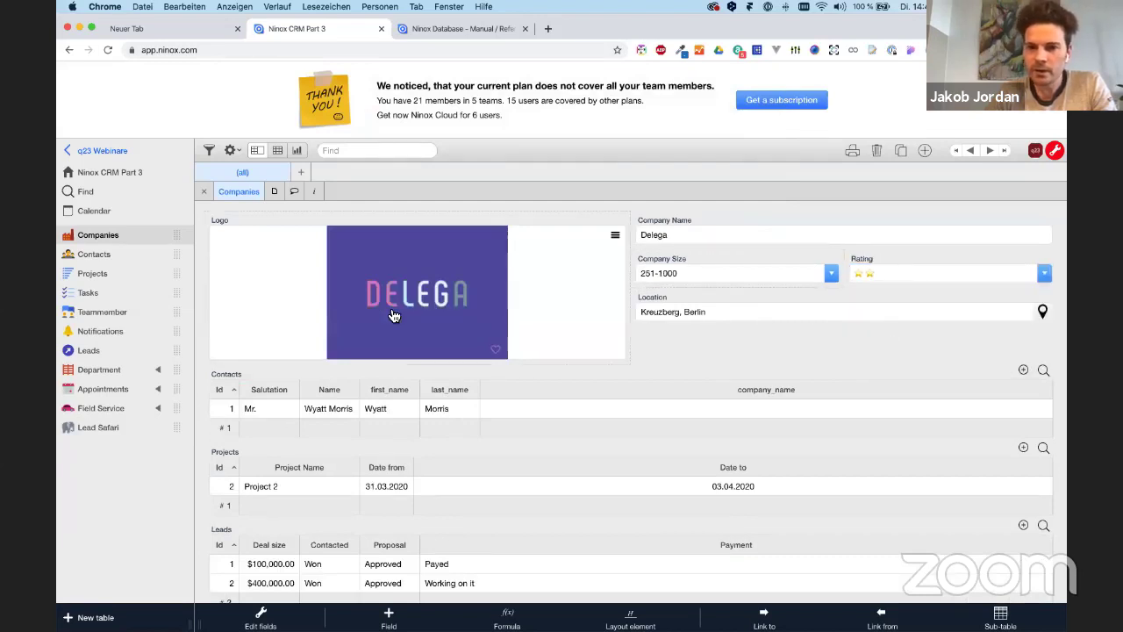
left_click(99, 427)
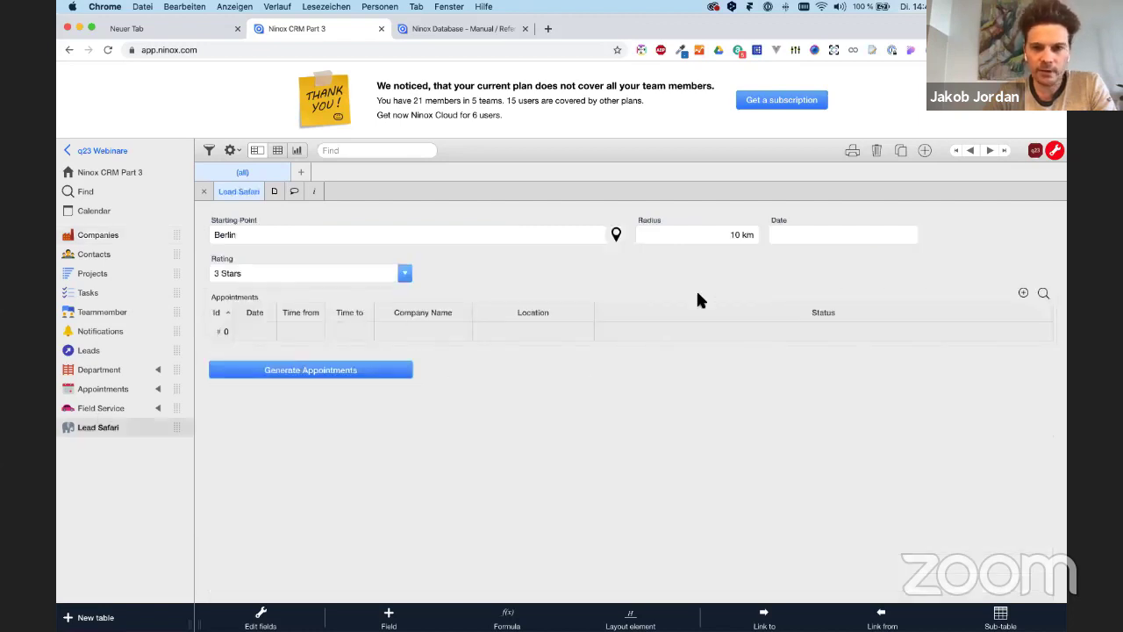
left_click(334, 367)
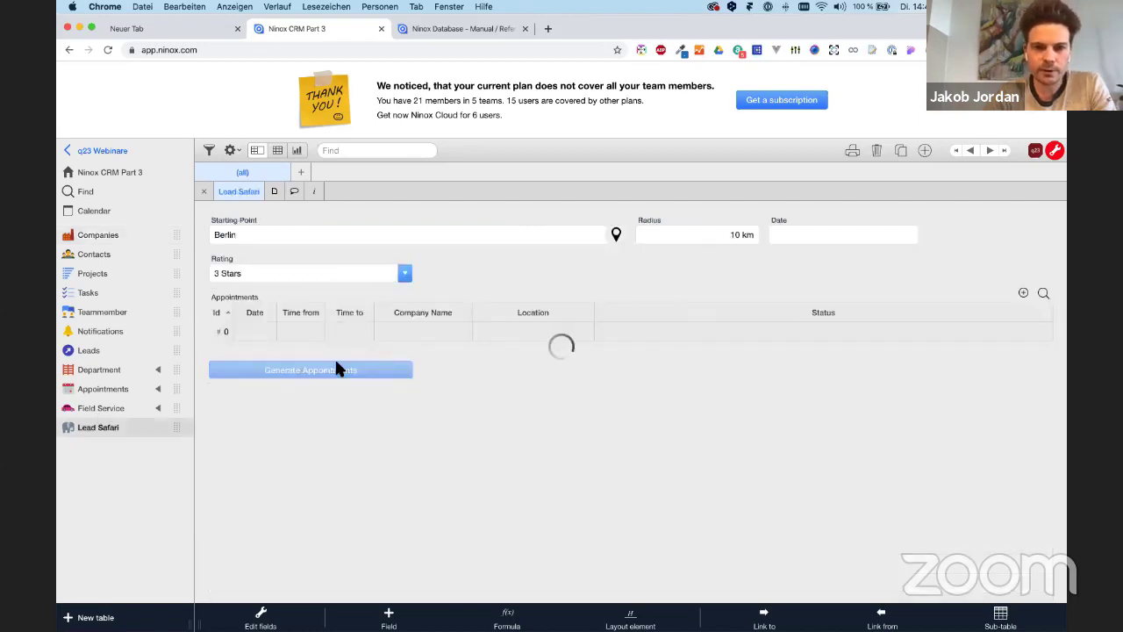
Show the linked company's Rating as an additional column in the Lead Safari appointments table.
left_click(503, 314)
left_click(694, 488)
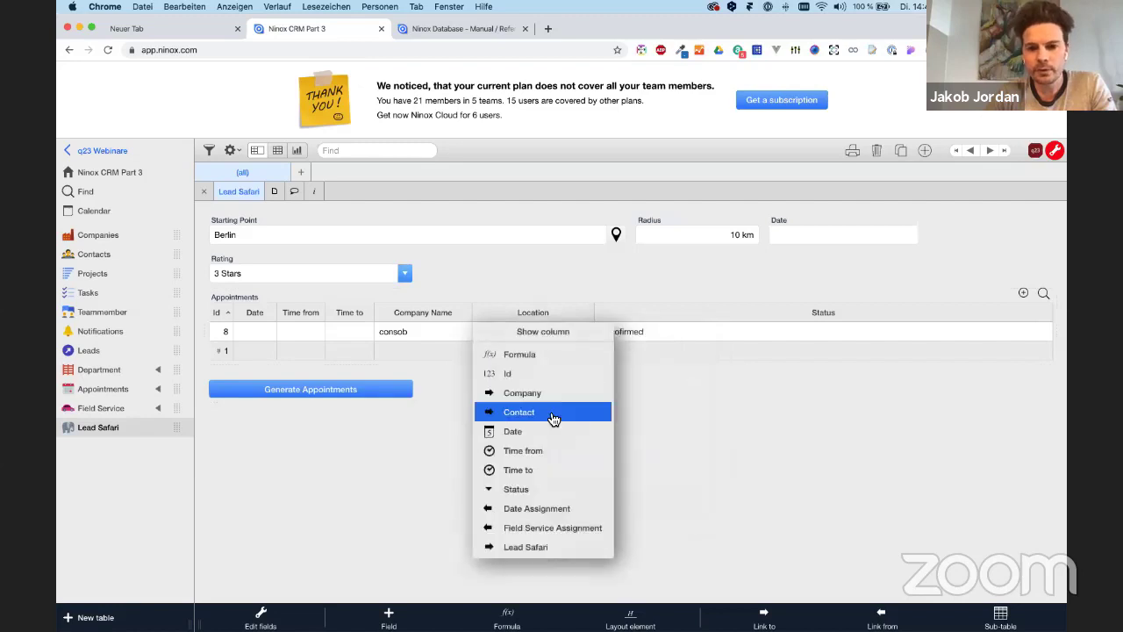
left_click(531, 393)
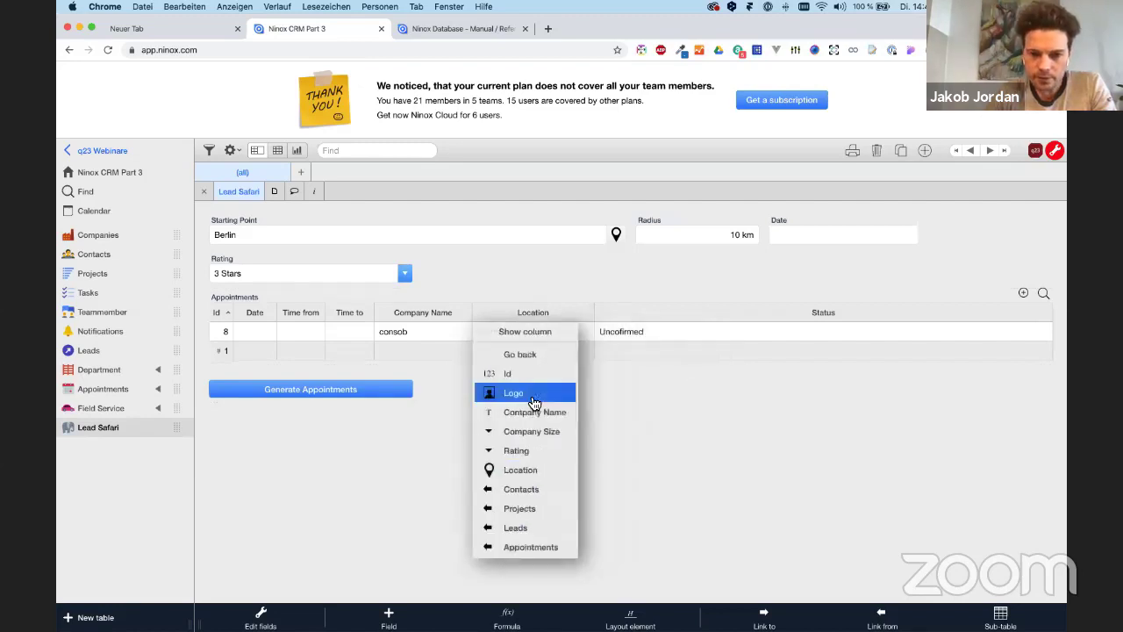
left_click(523, 451)
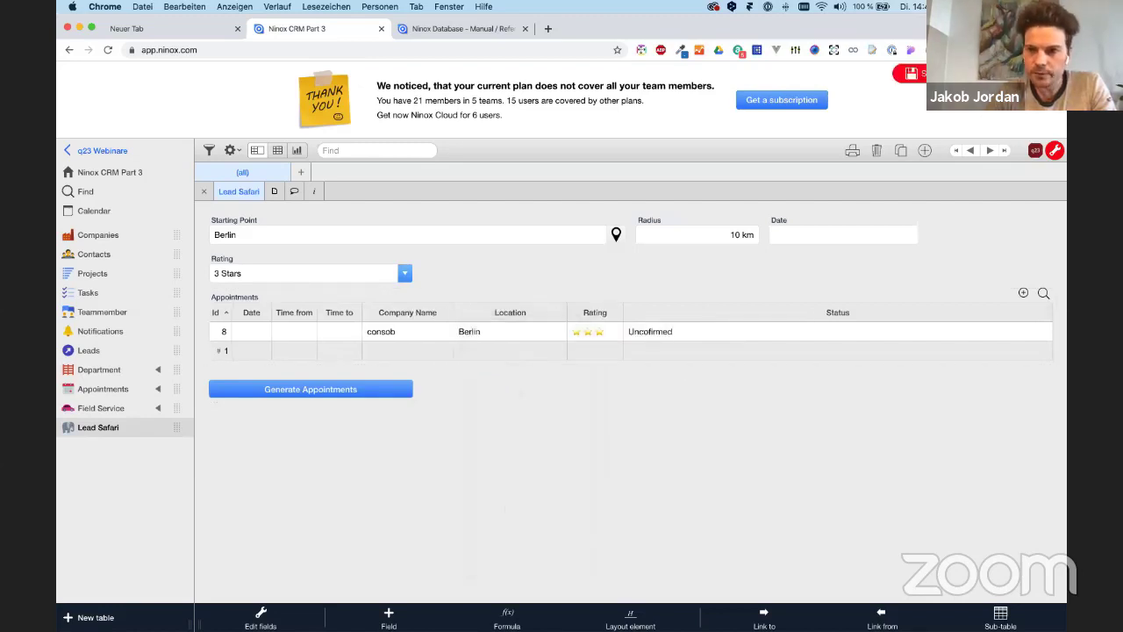
Delete the consob appointment and generate appointments with the Lead Safari rating set to 2 Stars.
right_click(564, 337)
left_click(612, 358)
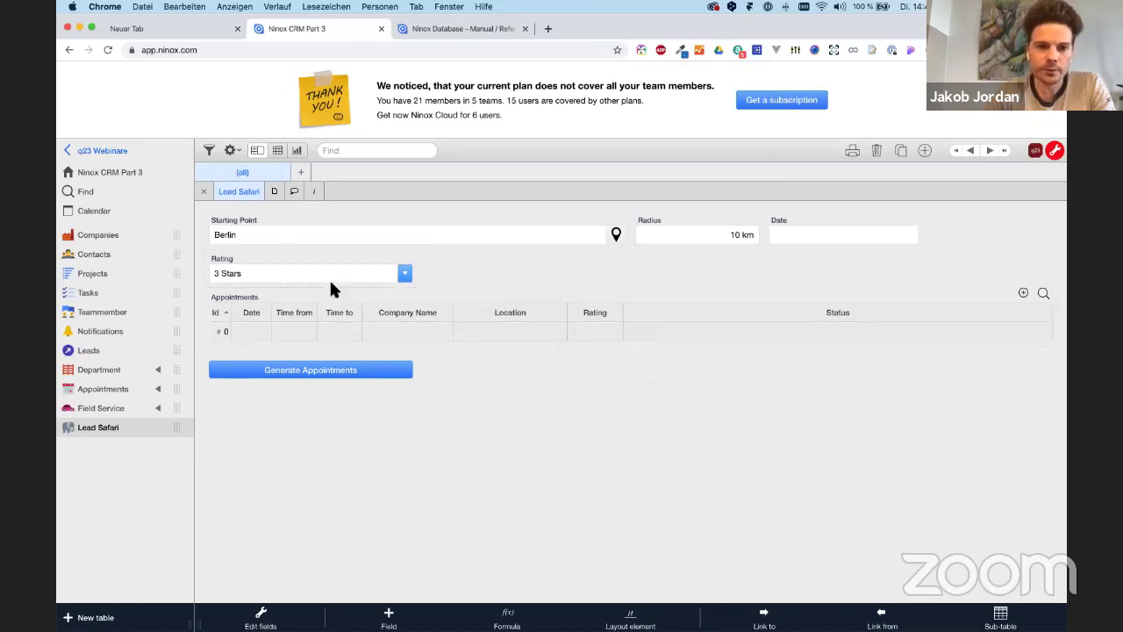
left_click(378, 269)
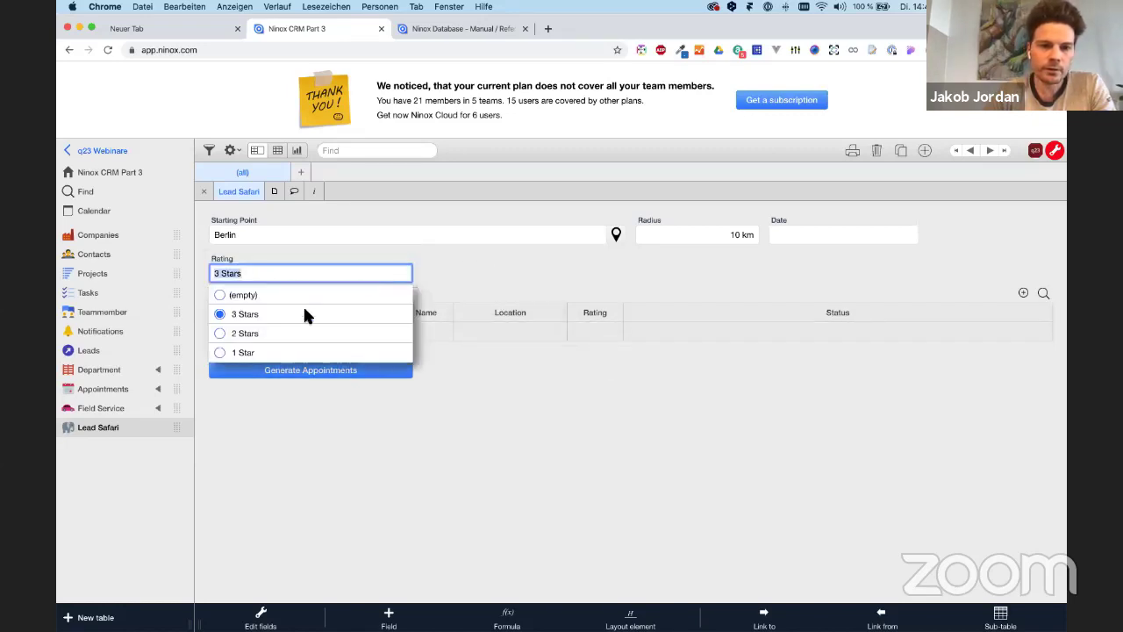
left_click(288, 329)
left_click(306, 369)
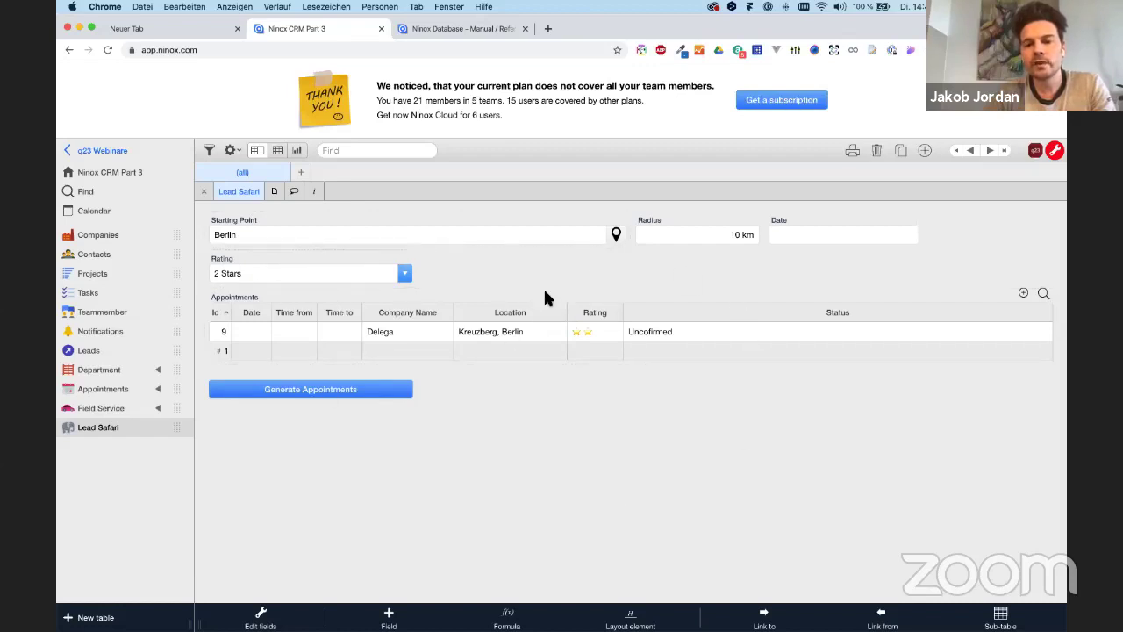
Widen the Rating field slightly on the Lead Safari form.
left_click(1055, 151)
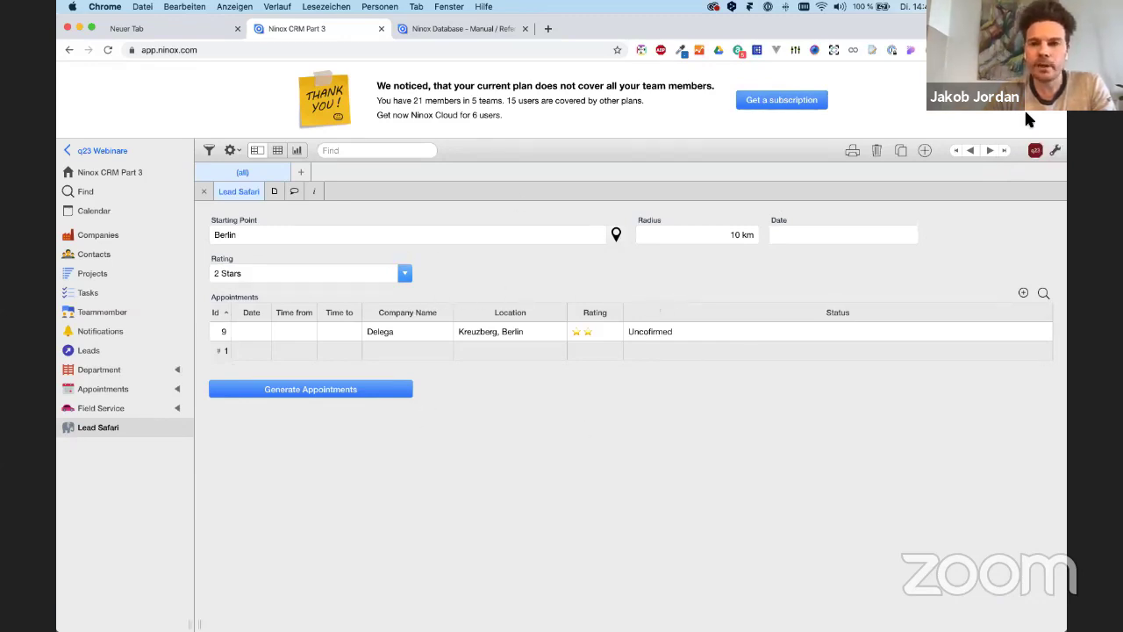
left_click(1055, 151)
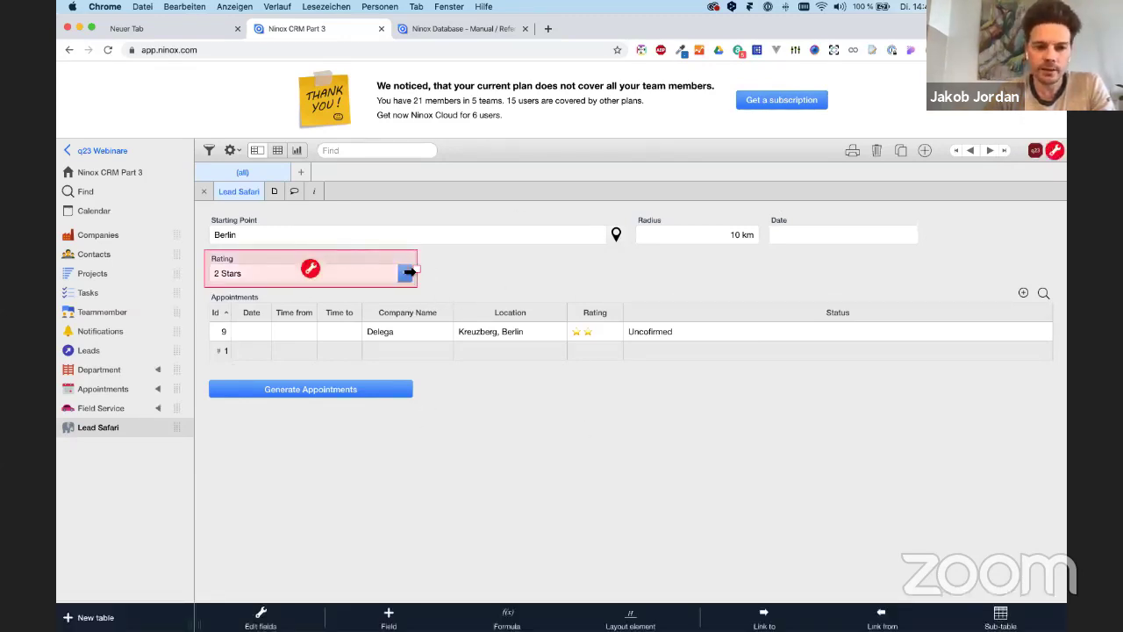
left_click_drag(412, 273, 456, 261)
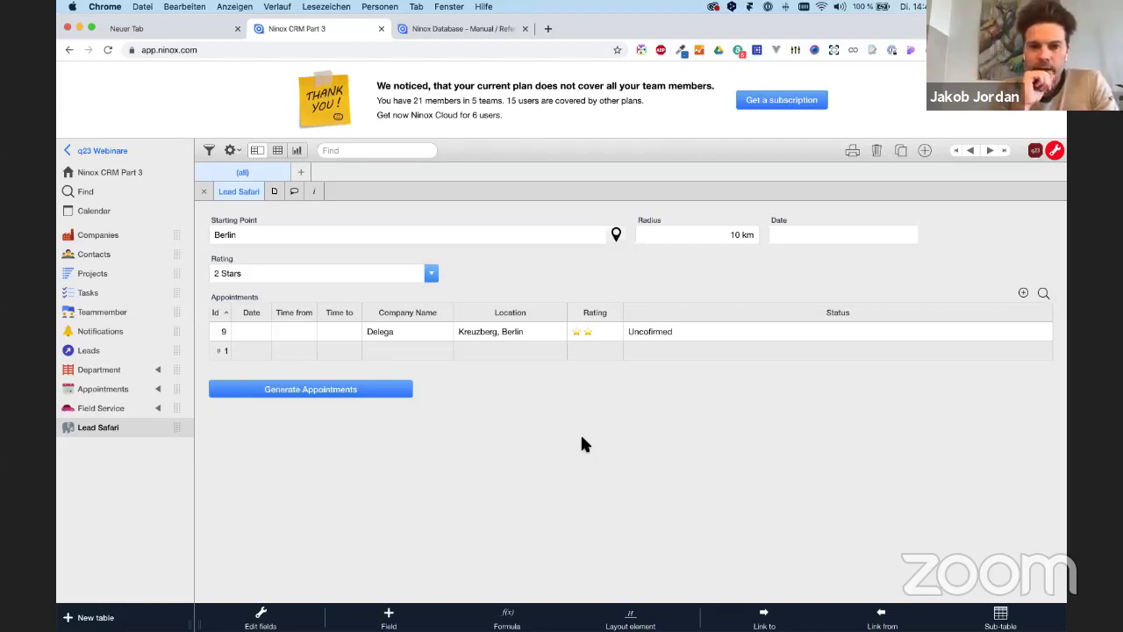
Generate the appointments two more times to check for duplicates, and delete the two extra Delega appointments.
left_click(340, 392)
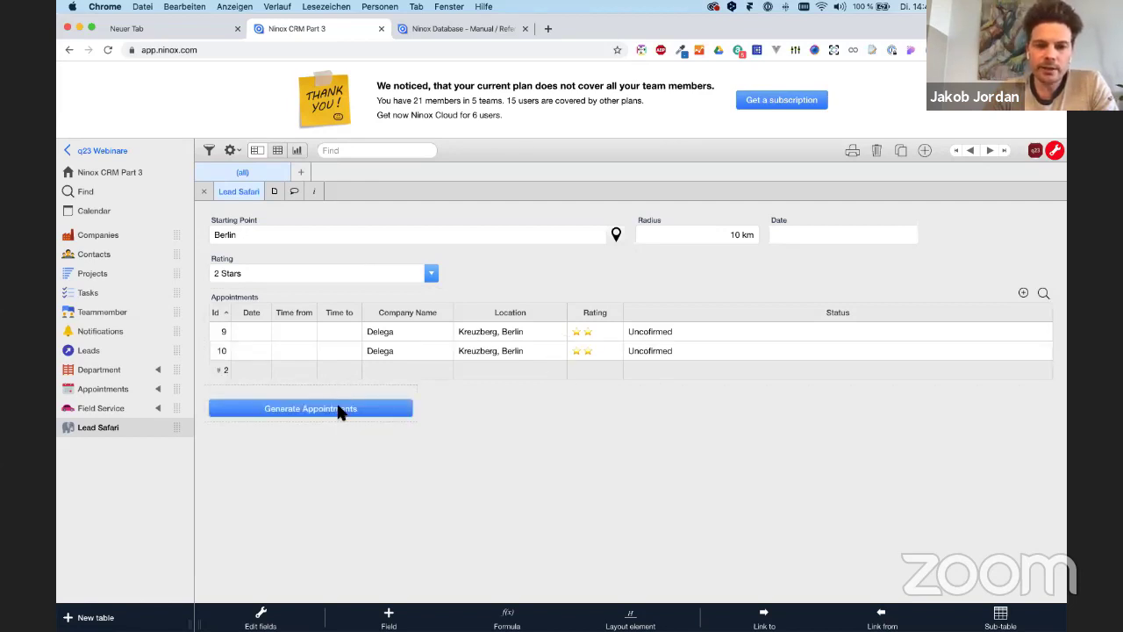
left_click(340, 411)
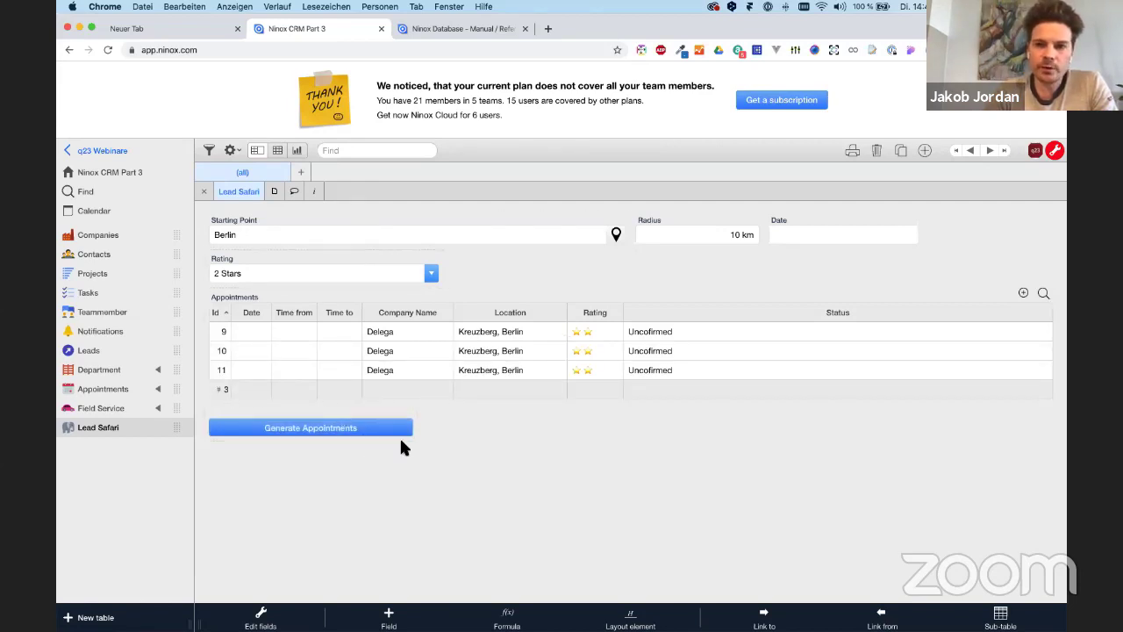
left_click(345, 412)
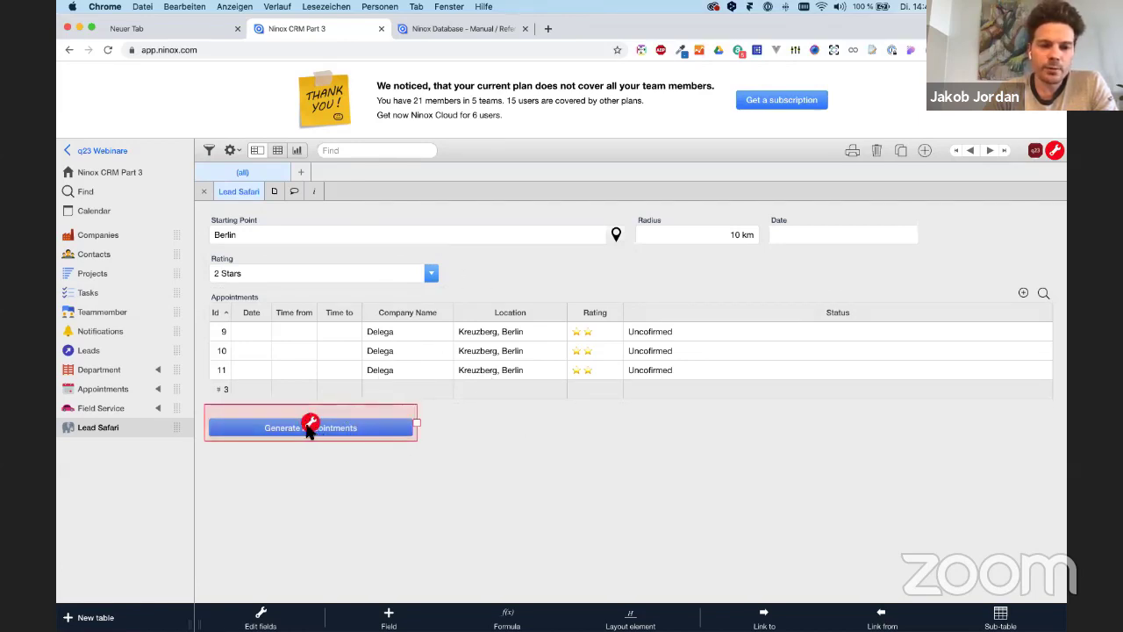
right_click(517, 363)
left_click(543, 379)
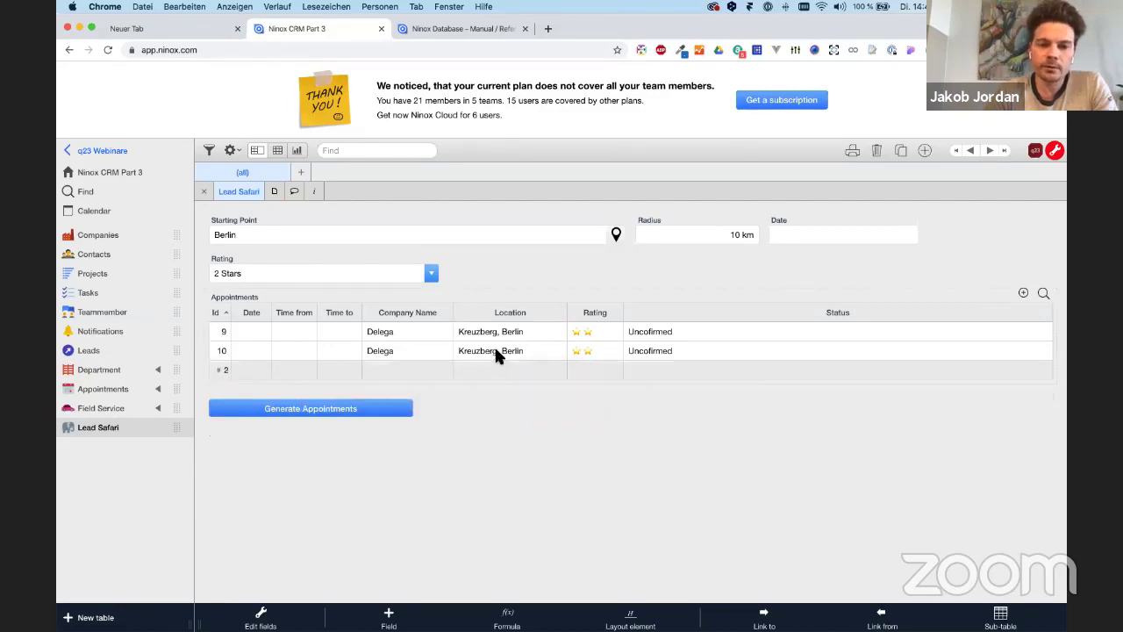
right_click(515, 351)
left_click(531, 369)
In the Generate Appointments button's click script, begin a variable declaration "let existingAppointments:=" as the first line inside the company loop.
left_click(309, 386)
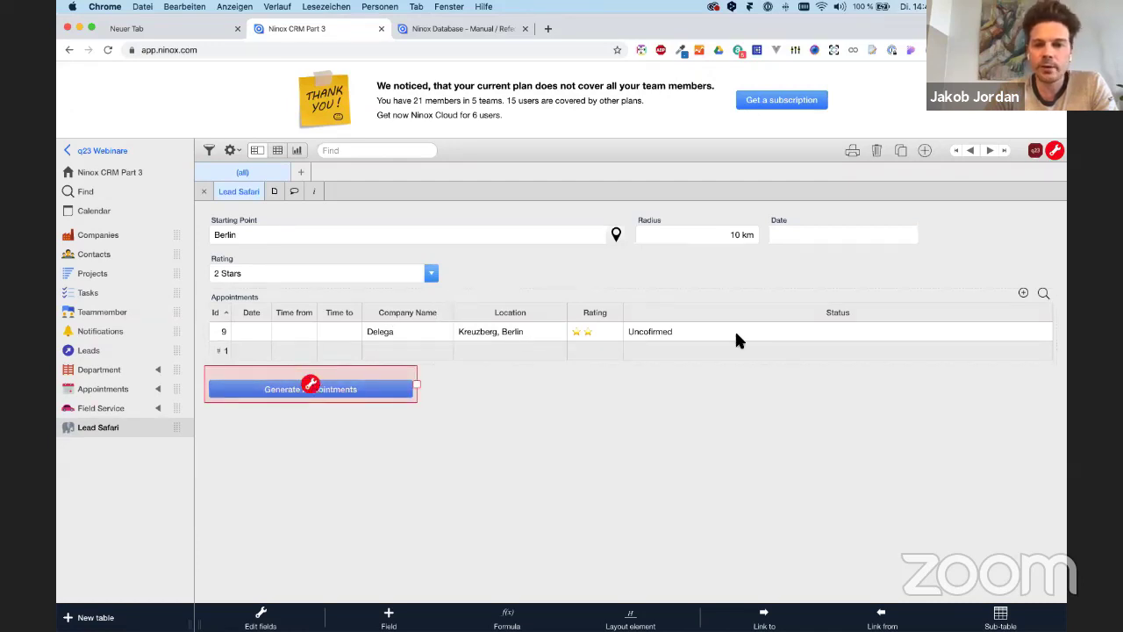
left_click(311, 384)
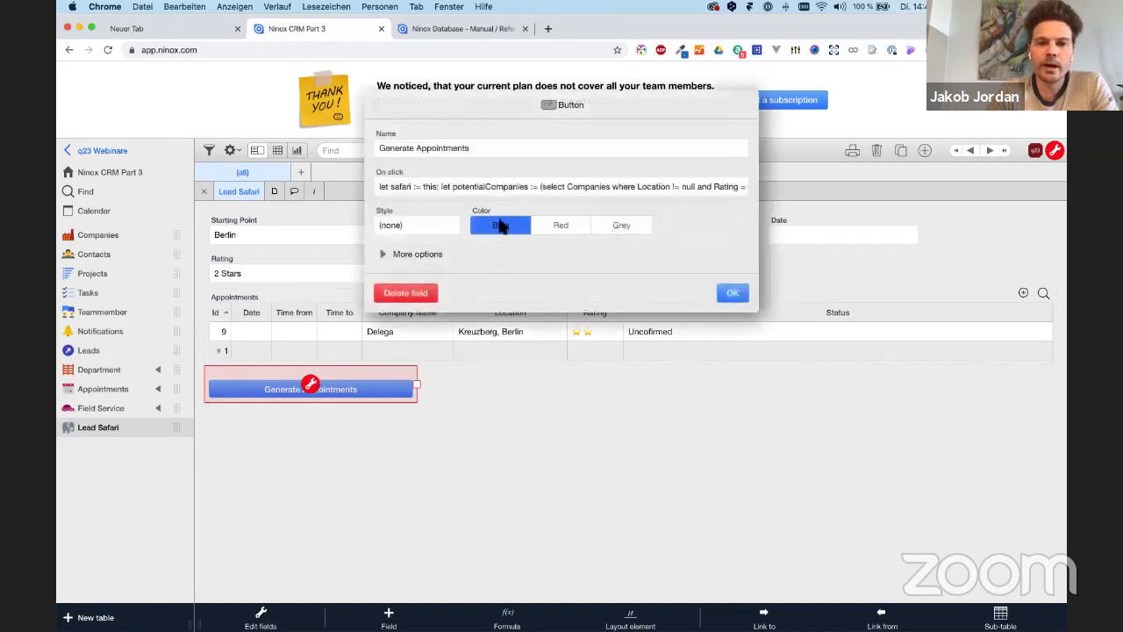
left_click(481, 188)
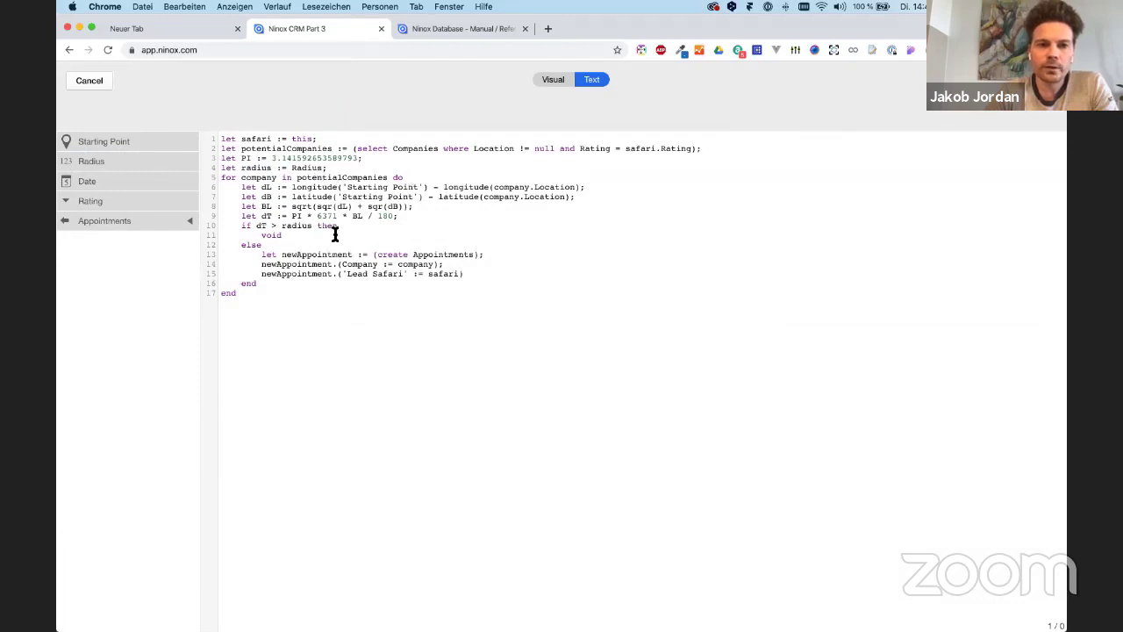
left_click(412, 179)
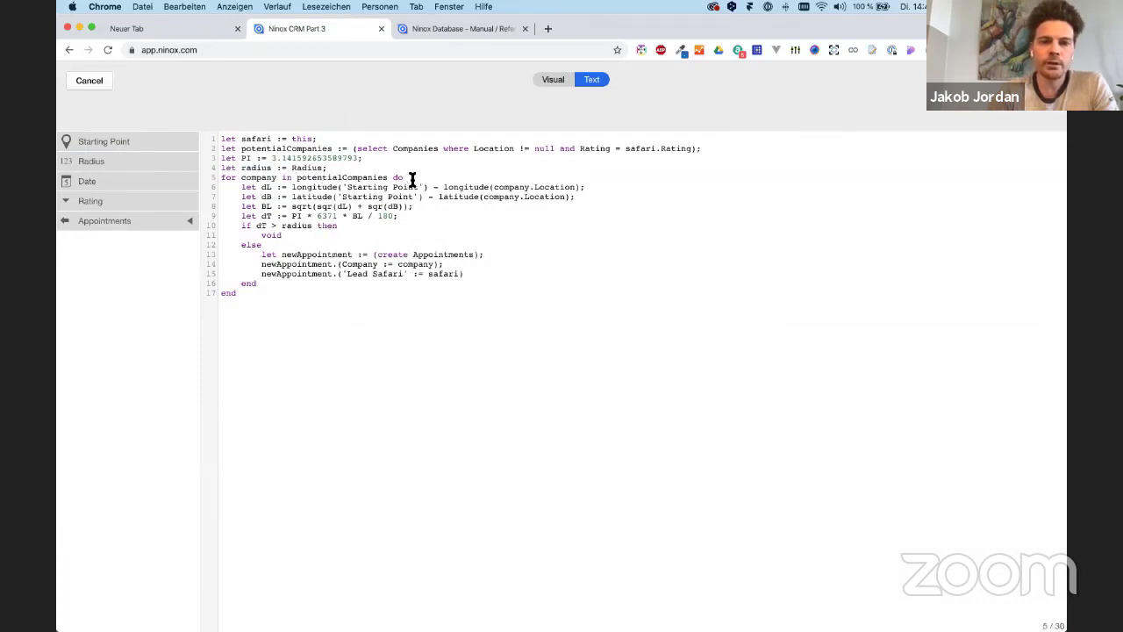
key("Return")
type("i")
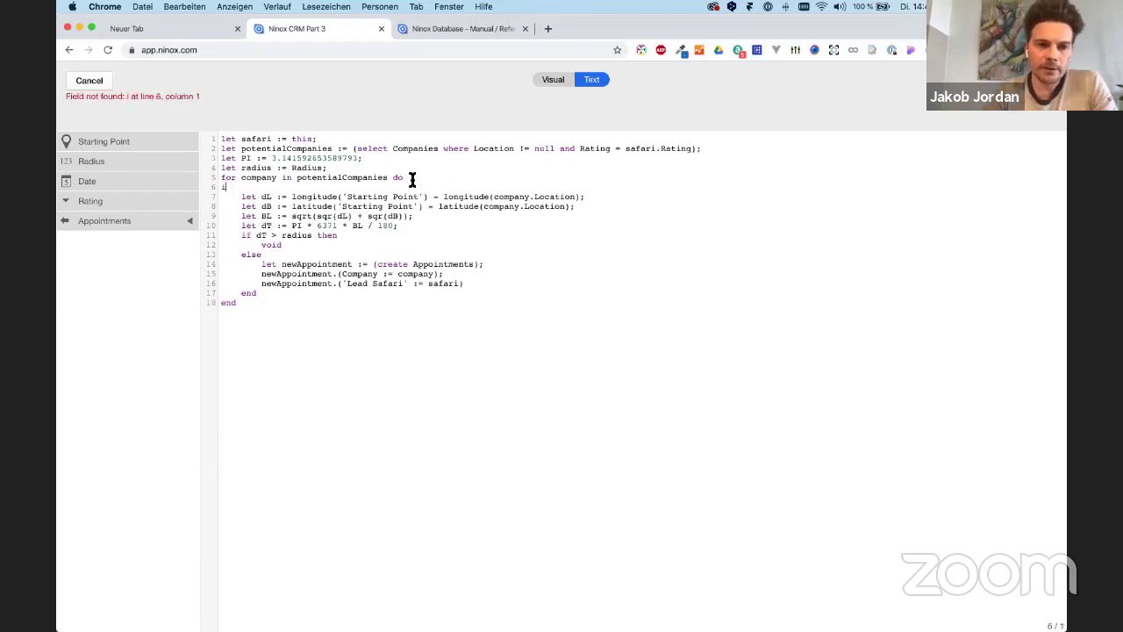
key("BackSpace")
key("Tab")
type("let")
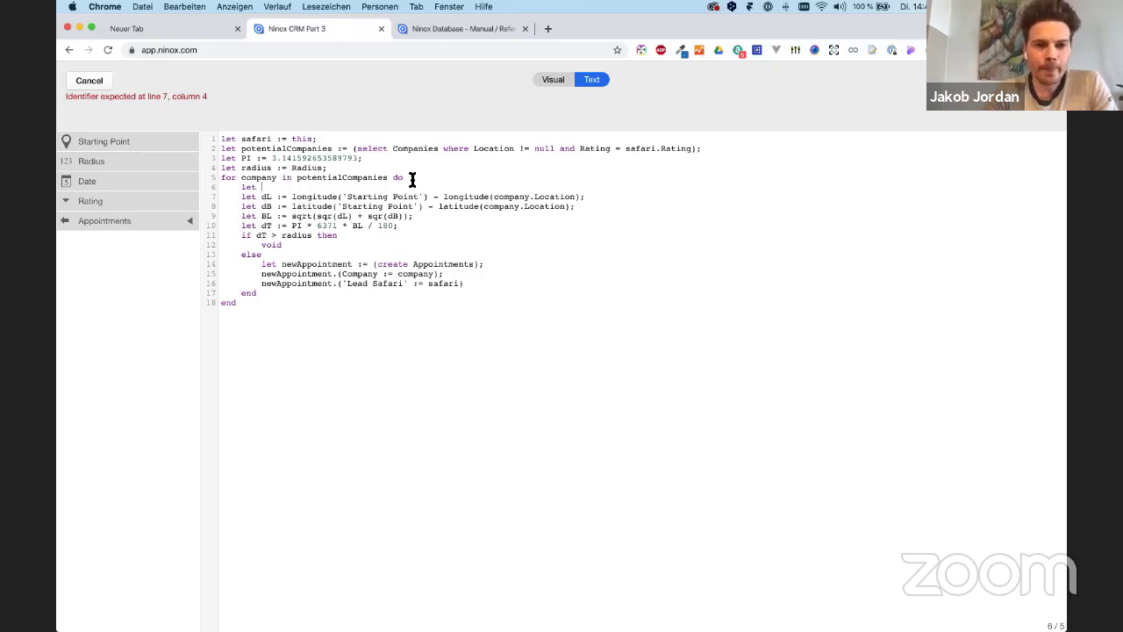
type("existing")
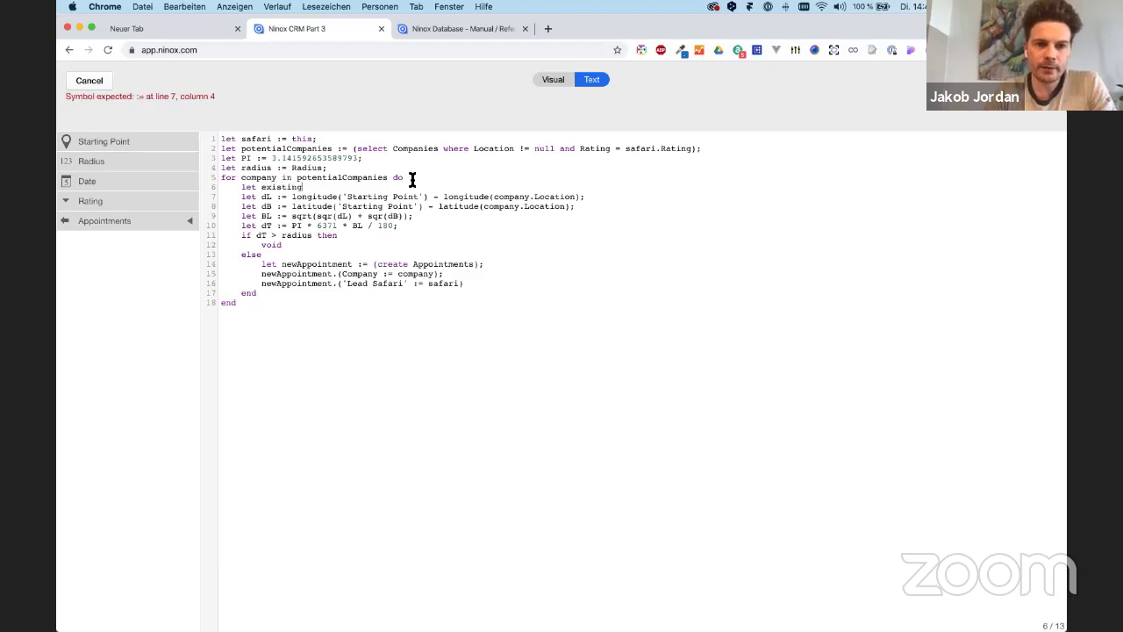
type("Appointme")
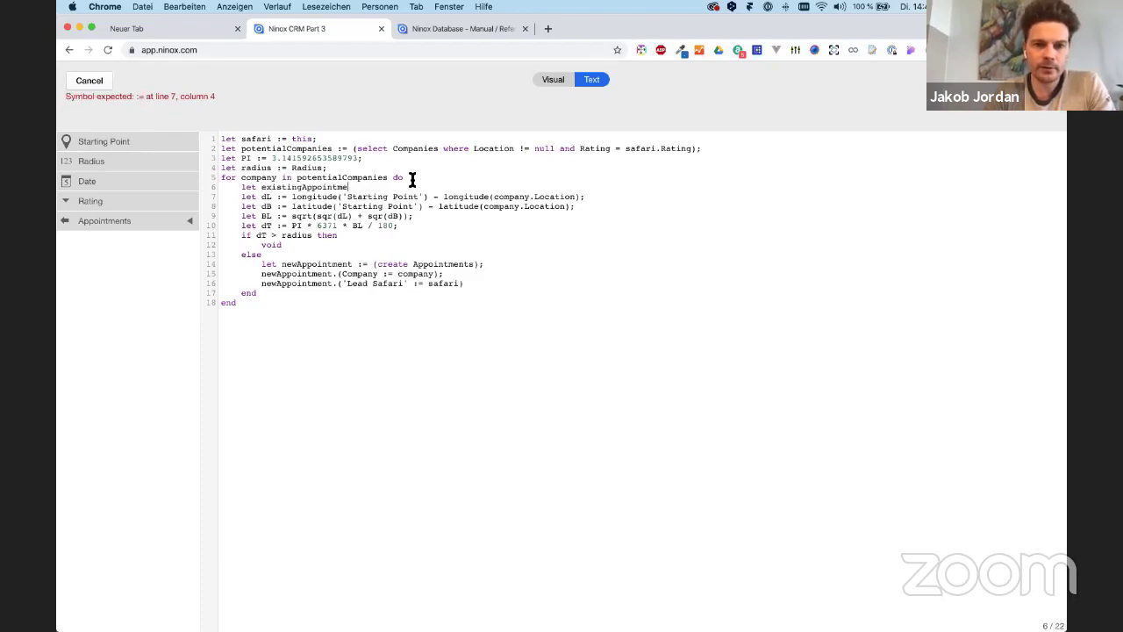
type("nts:=")
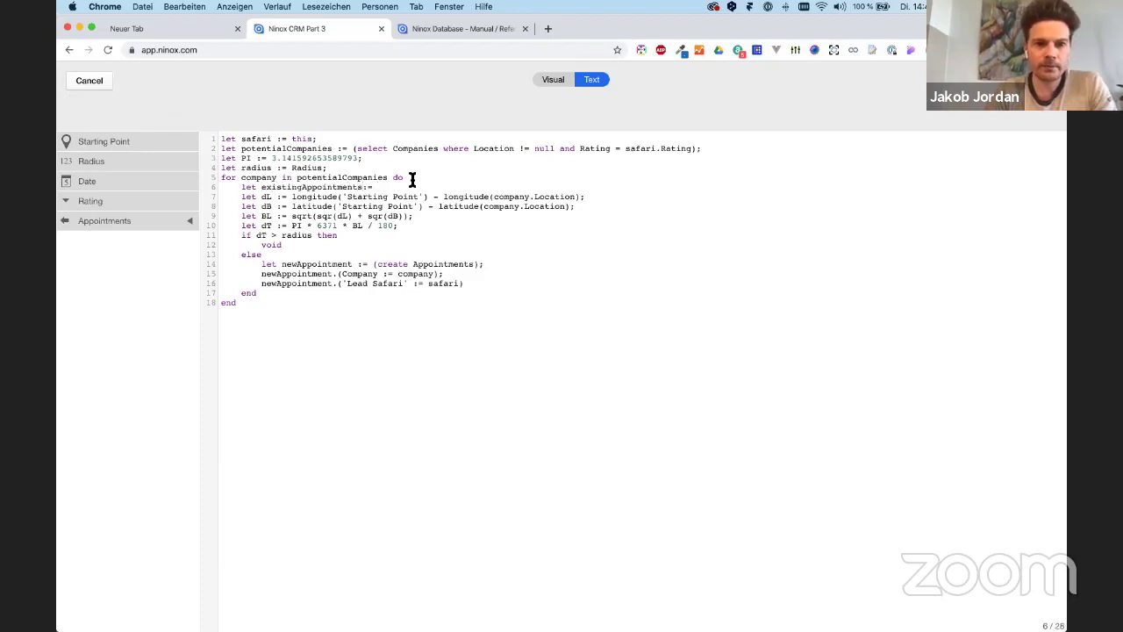
type(" select")
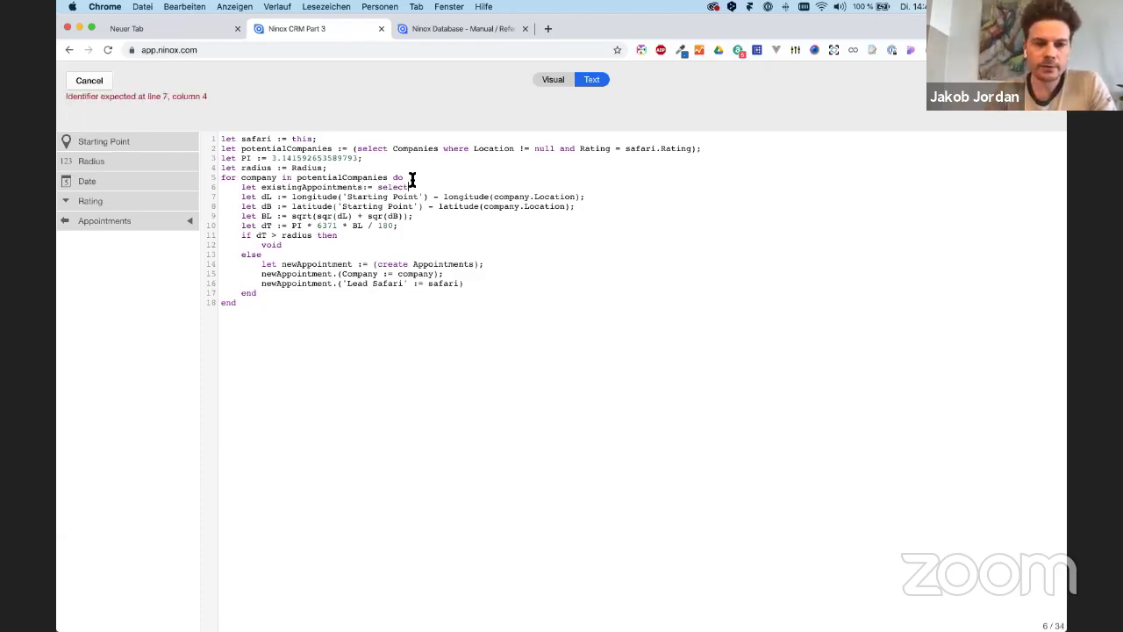
key("BackSpace")
key("BackSpace")
key("BackSpace")
key("BackSpace")
key("BackSpace")
key("BackSpace")
key("BackSpace")
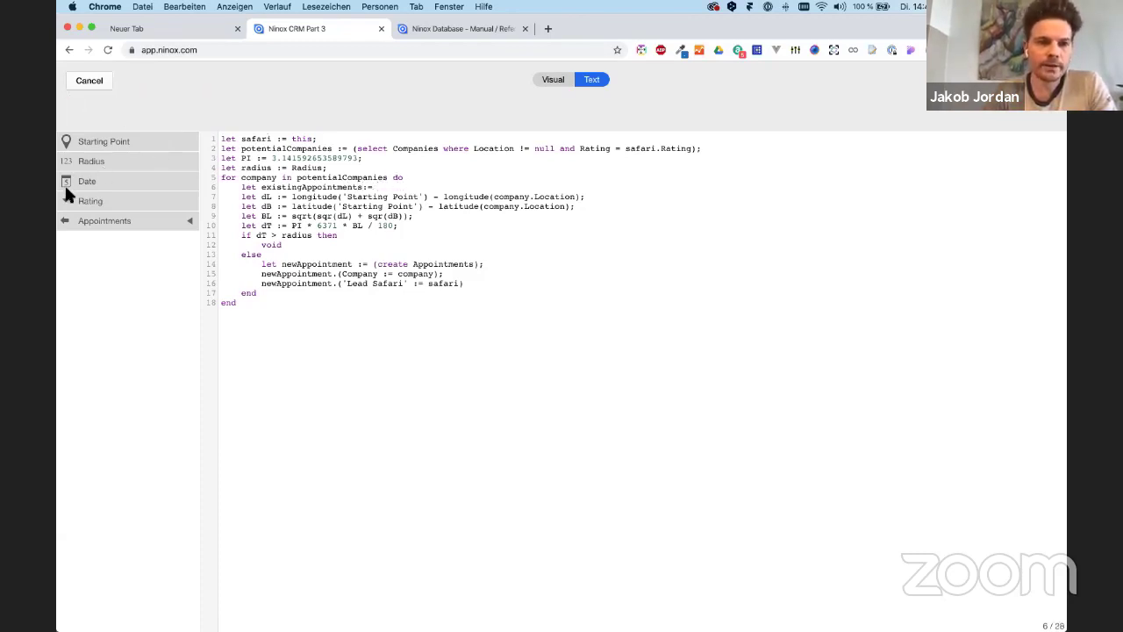
Complete the existingAppointments declaration in the company loop with Appointments[Company=company]; and start a new line below it.
left_click(103, 223)
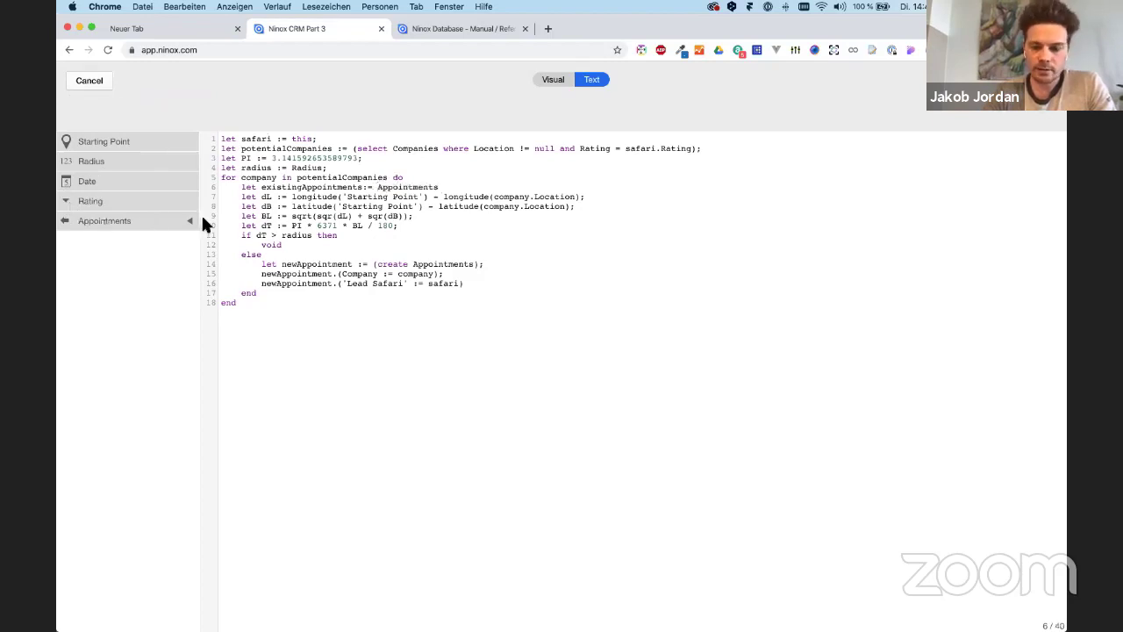
type("[")
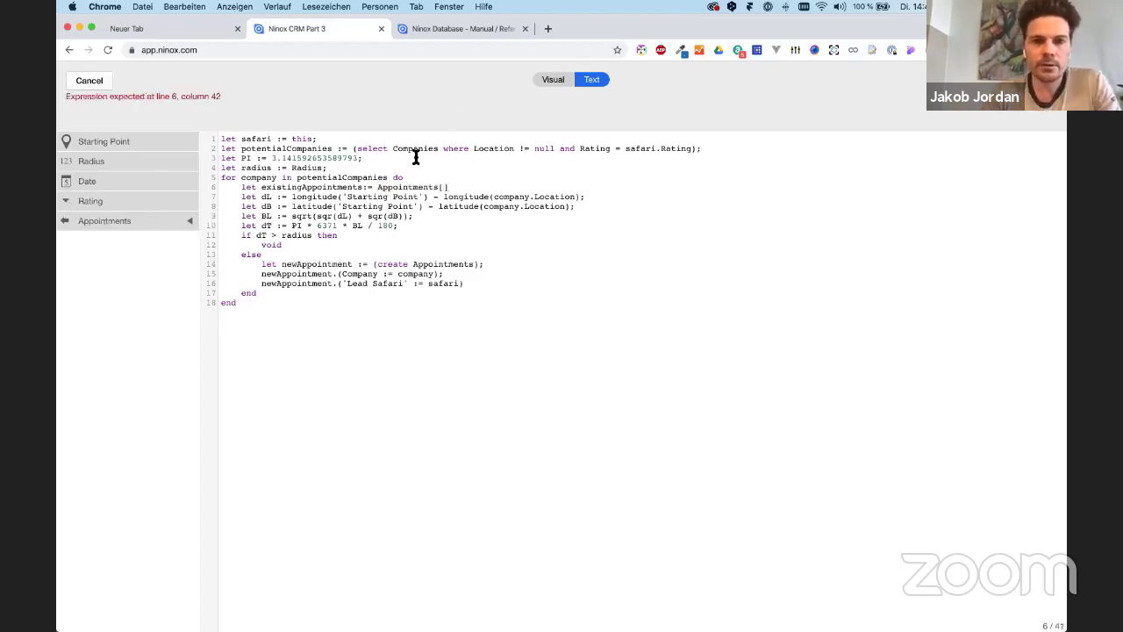
left_click_drag(453, 187, 379, 188)
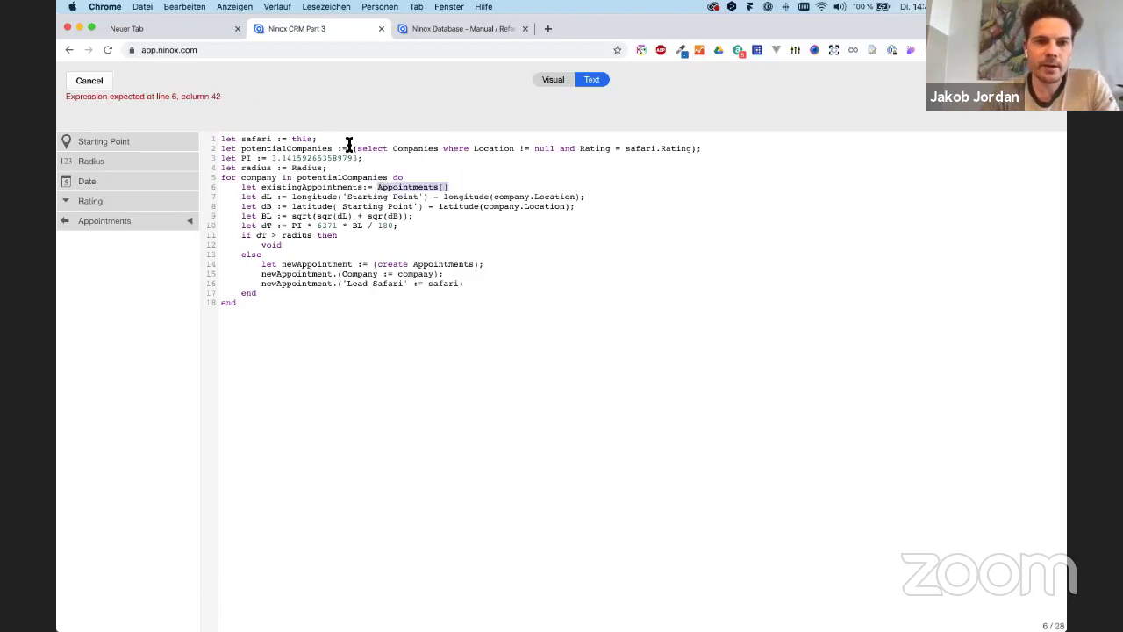
left_click(381, 188)
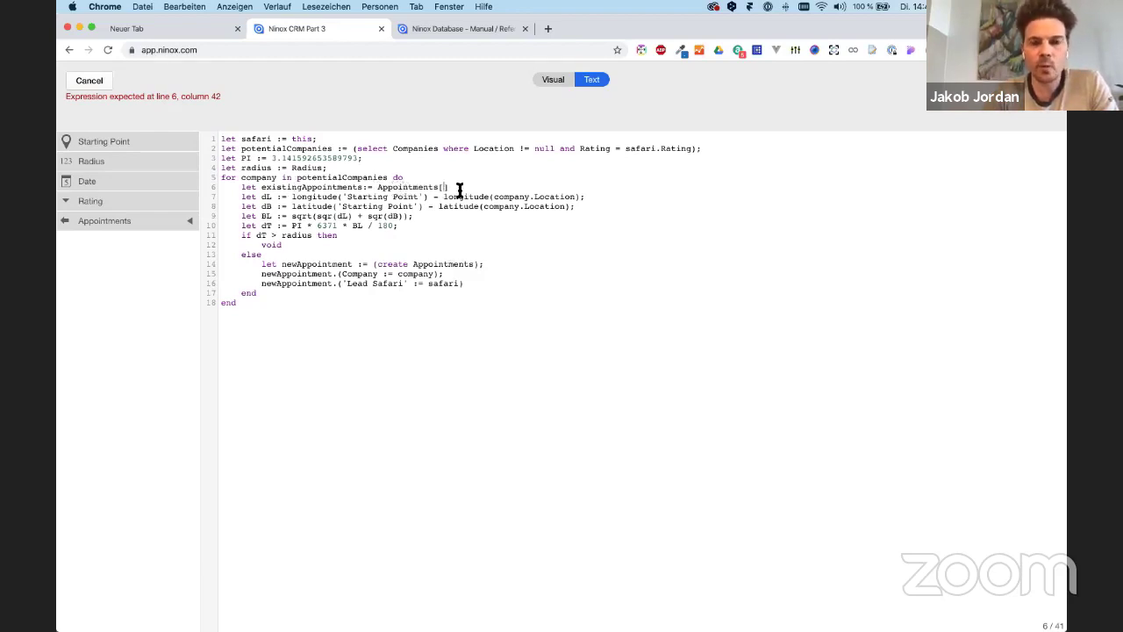
double_click(457, 148)
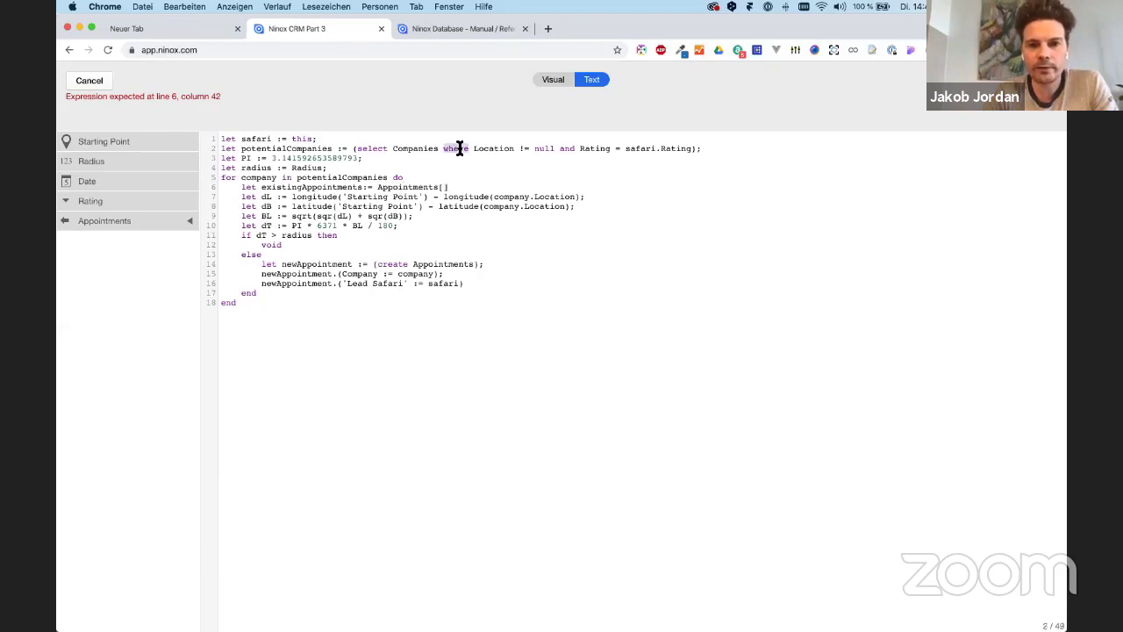
left_click(444, 188)
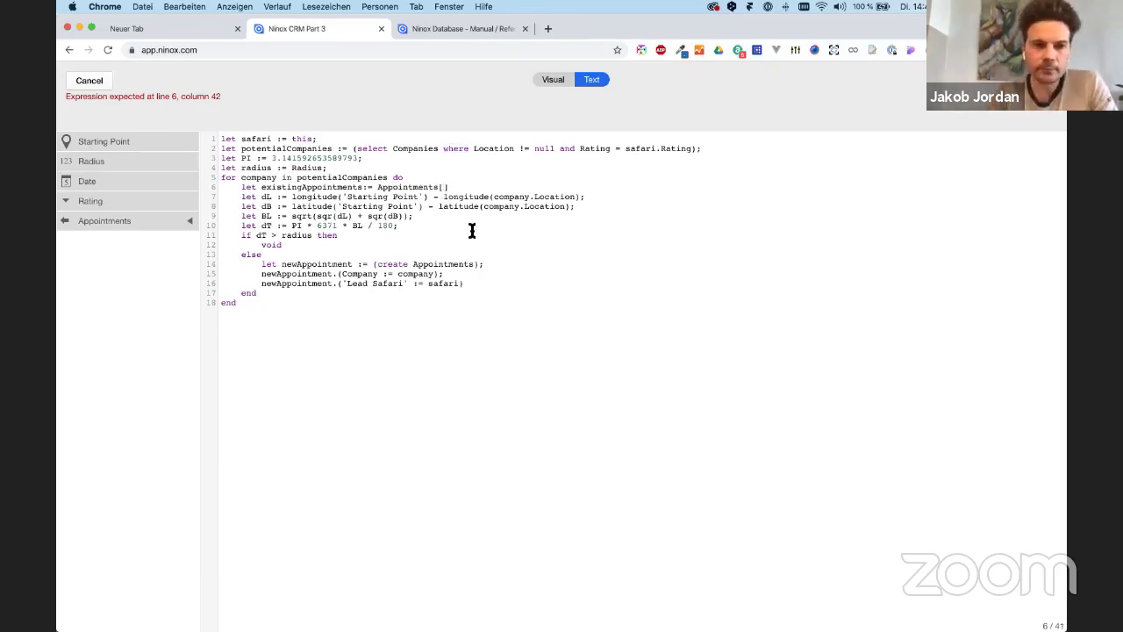
type("Com")
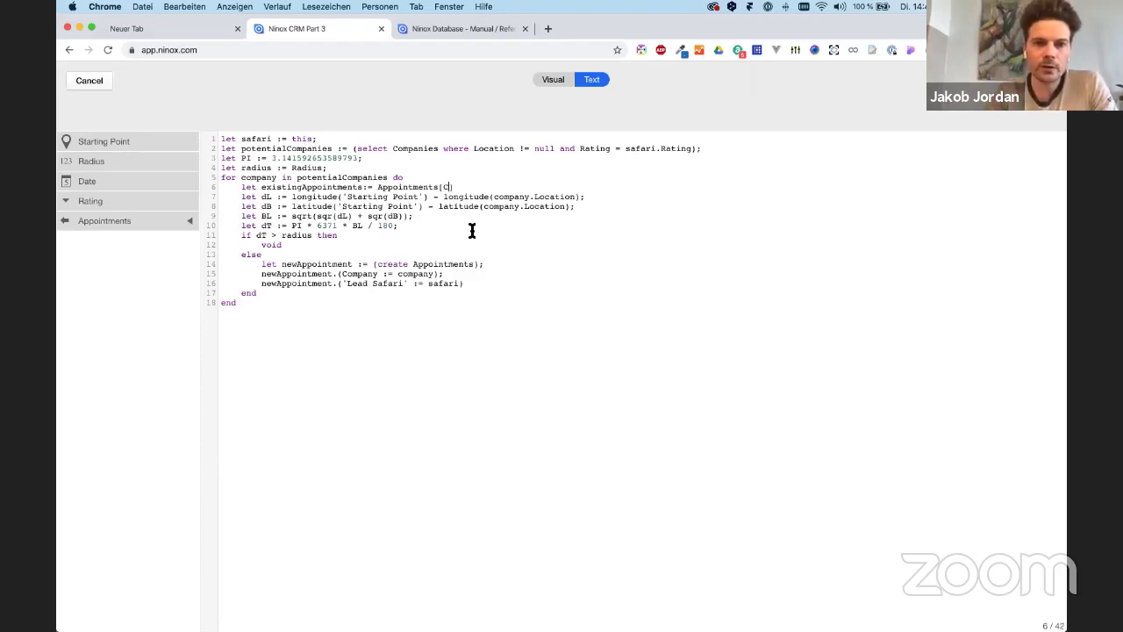
left_click(84, 117)
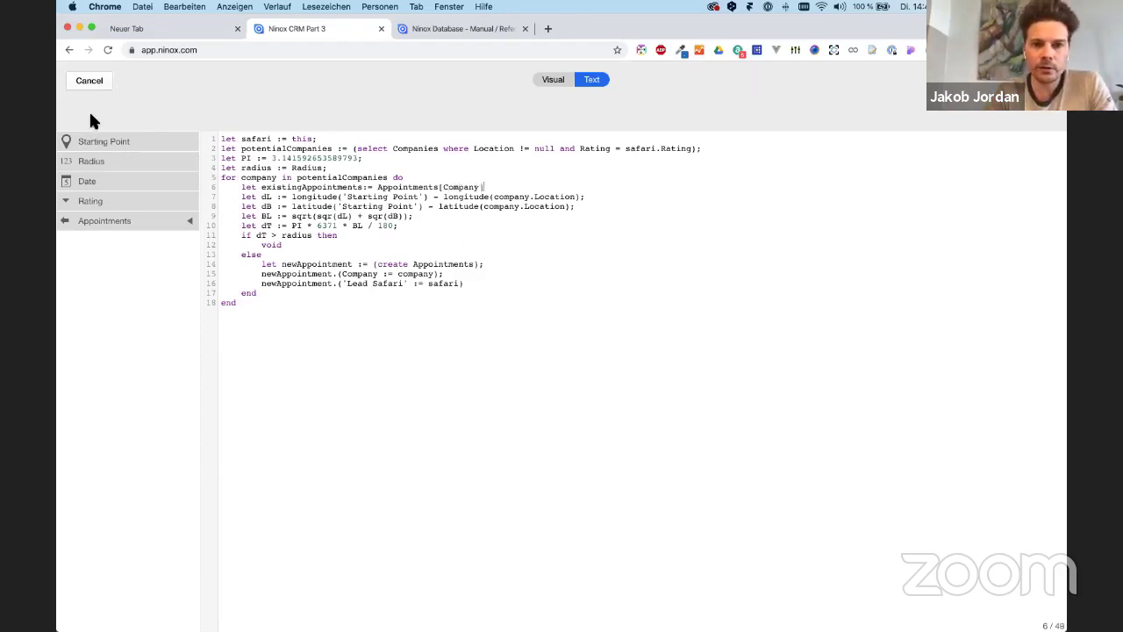
type("=company]")
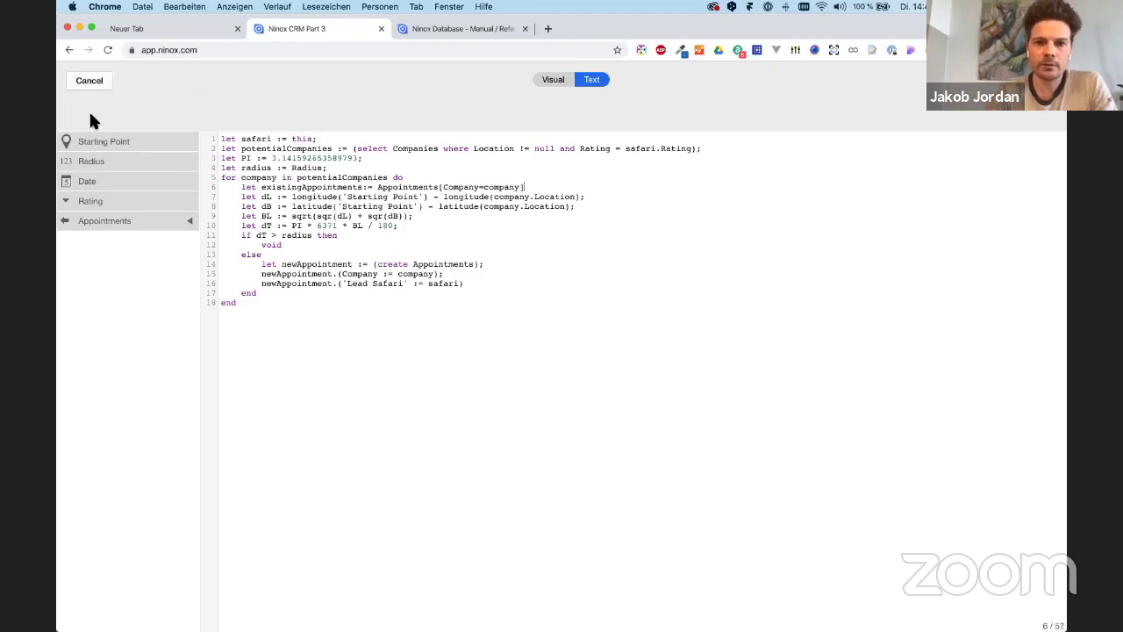
type(";")
key("Return")
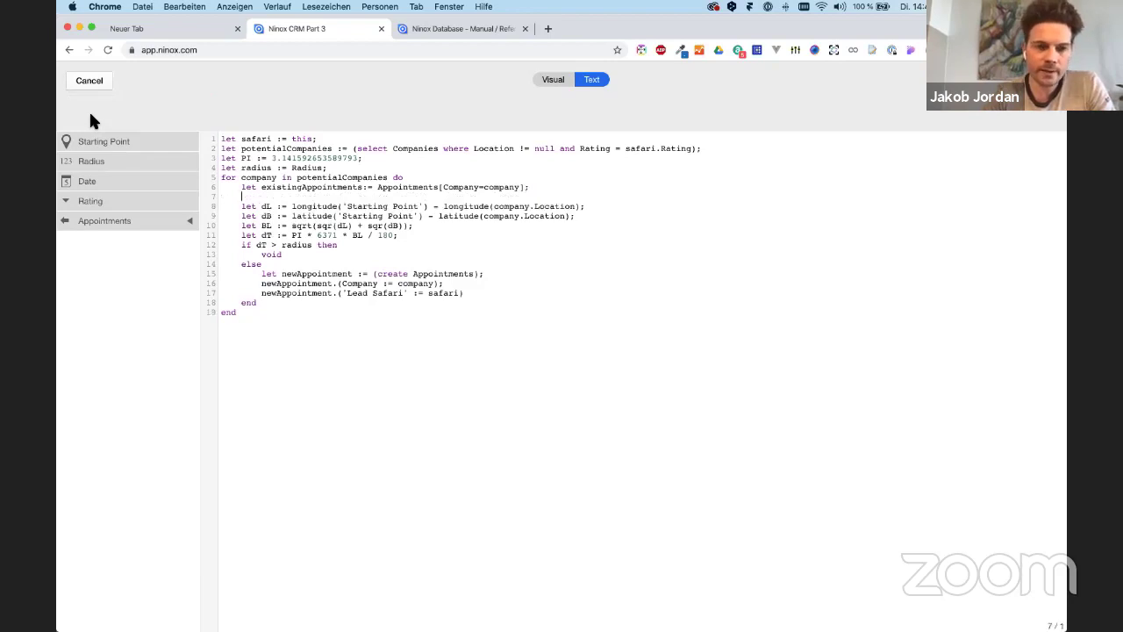
Below the existingAppointments declaration, add the condition "if cnt(existingAppointments) > 0 then void".
type("if cnt(")
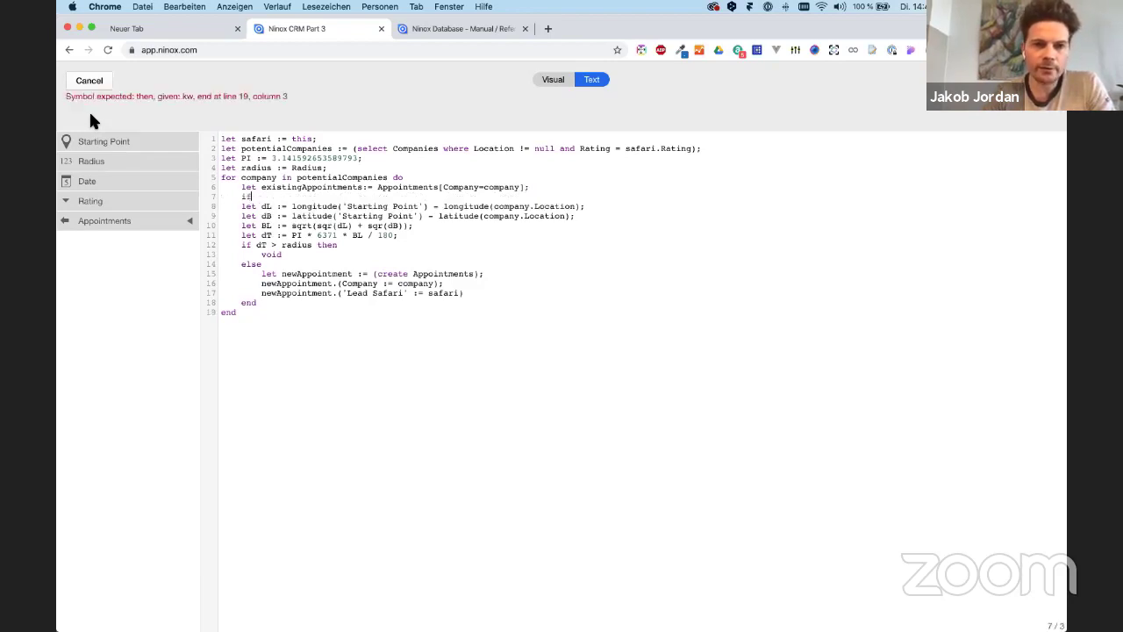
double_click(331, 187)
key("cmd+c")
left_click(291, 201)
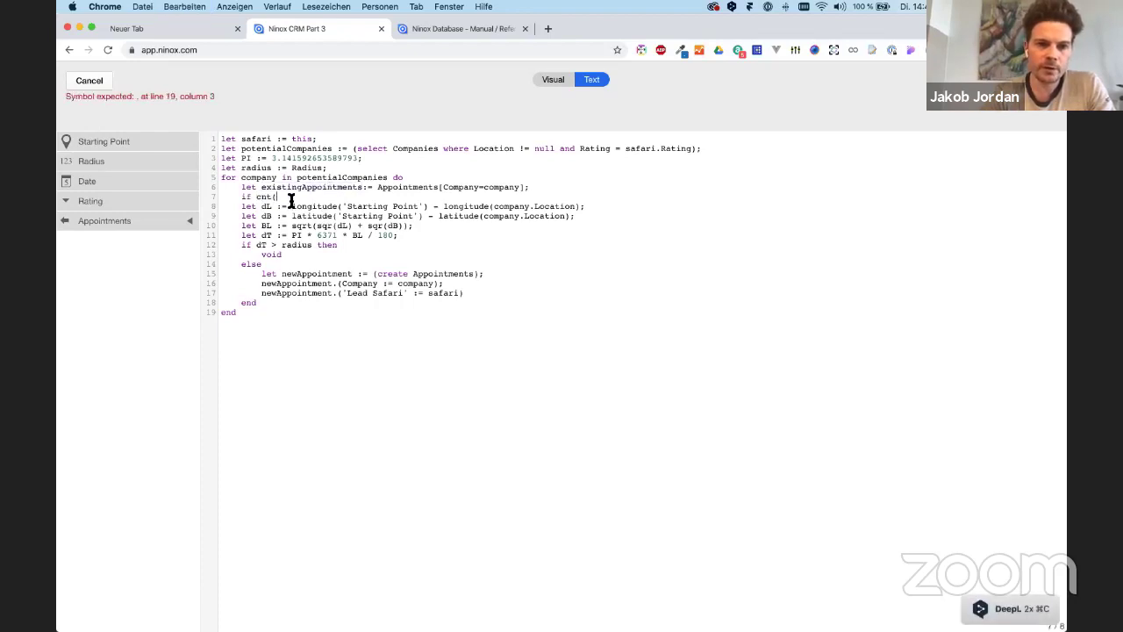
key("super+v")
type(") >")
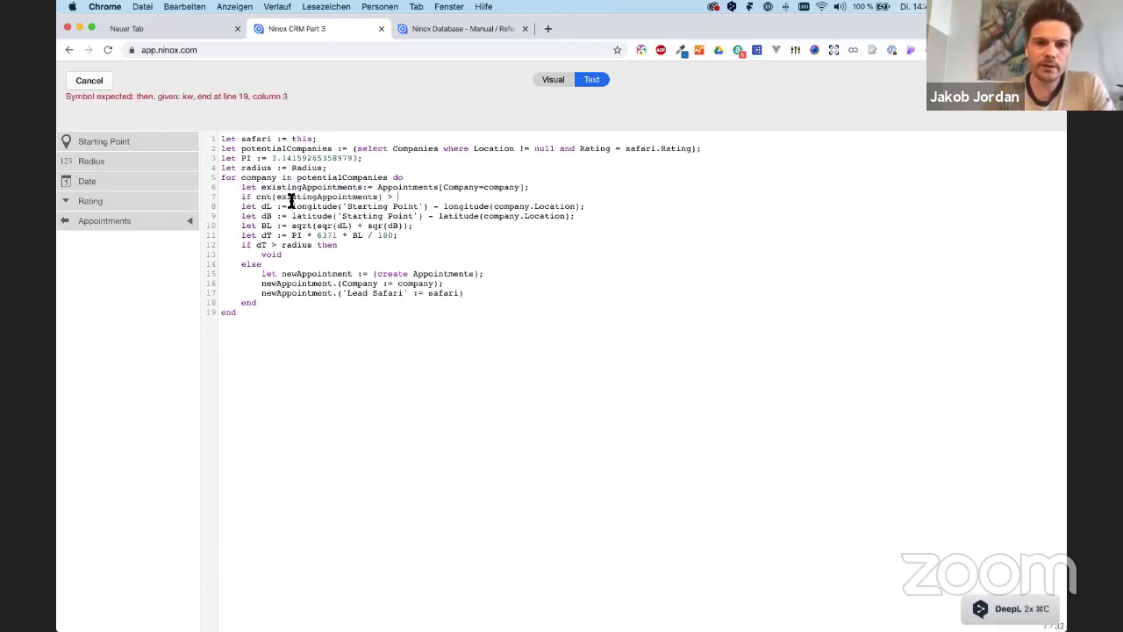
type(" 0 then void")
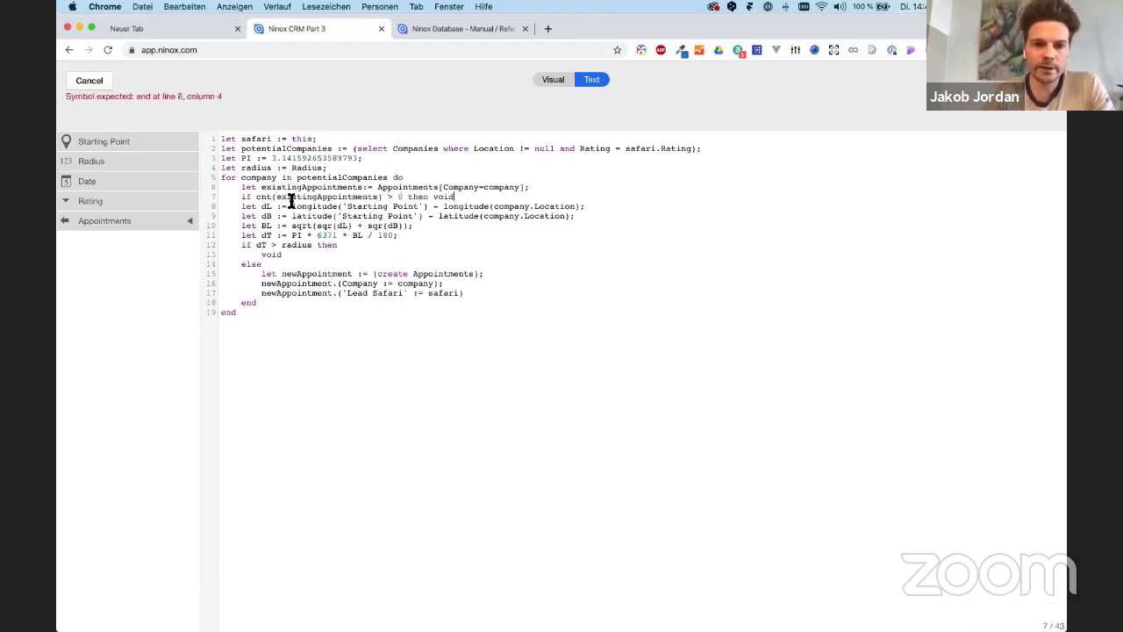
Place the distance calculation and appointment creation in an else branch of the new condition, closed with an additional "end" before the loop's end.
key("Return")
key("Return")
type("else")
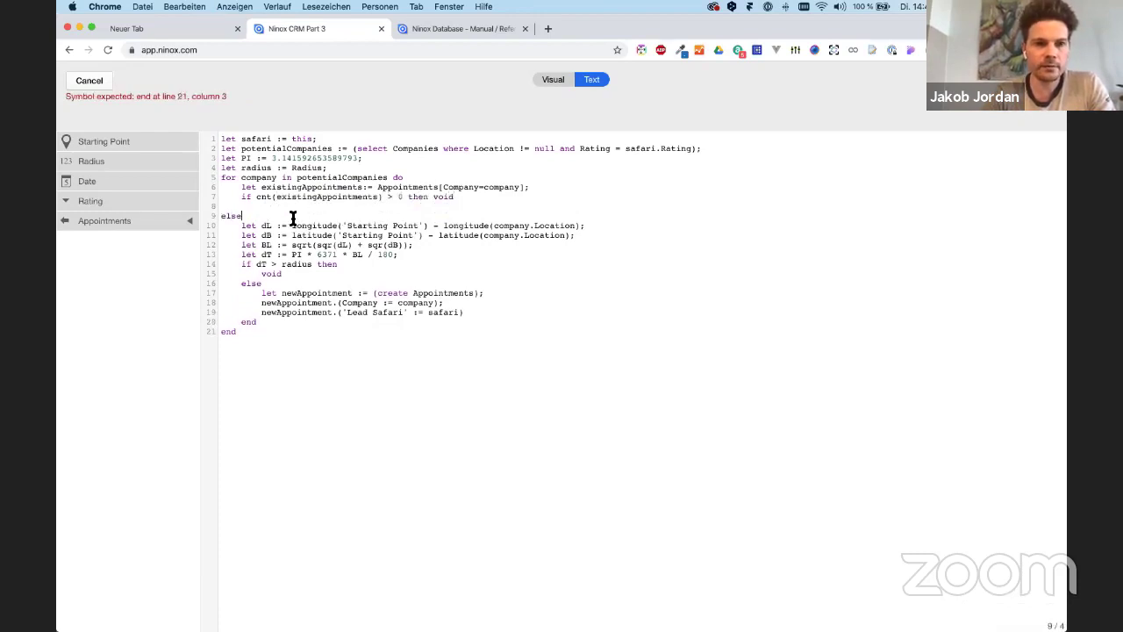
left_click(262, 321)
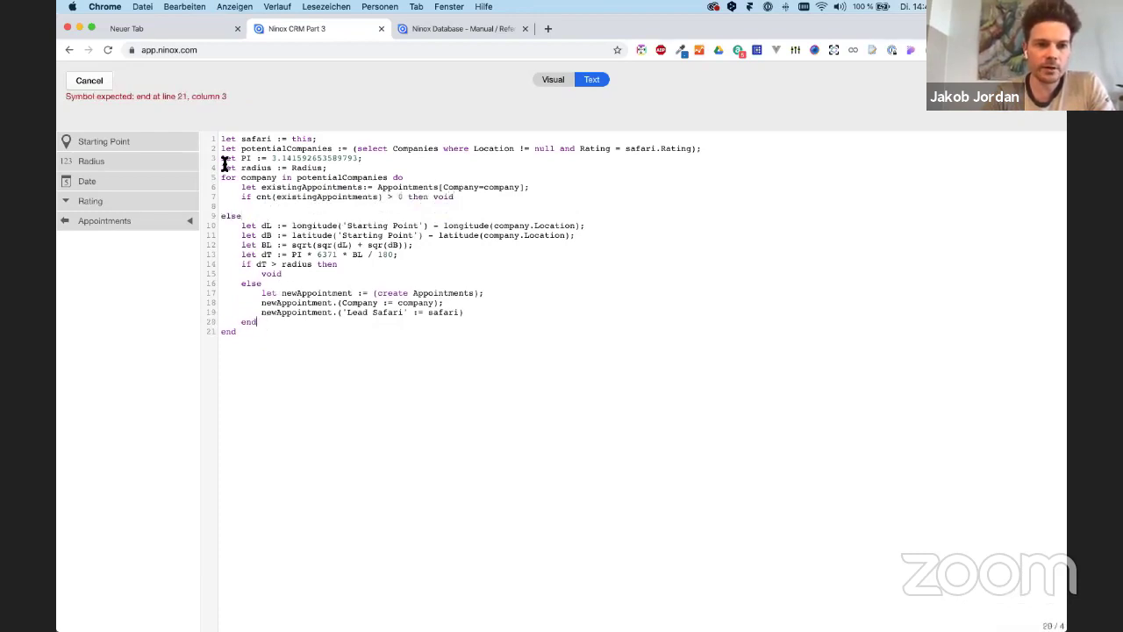
key("Return")
type("en")
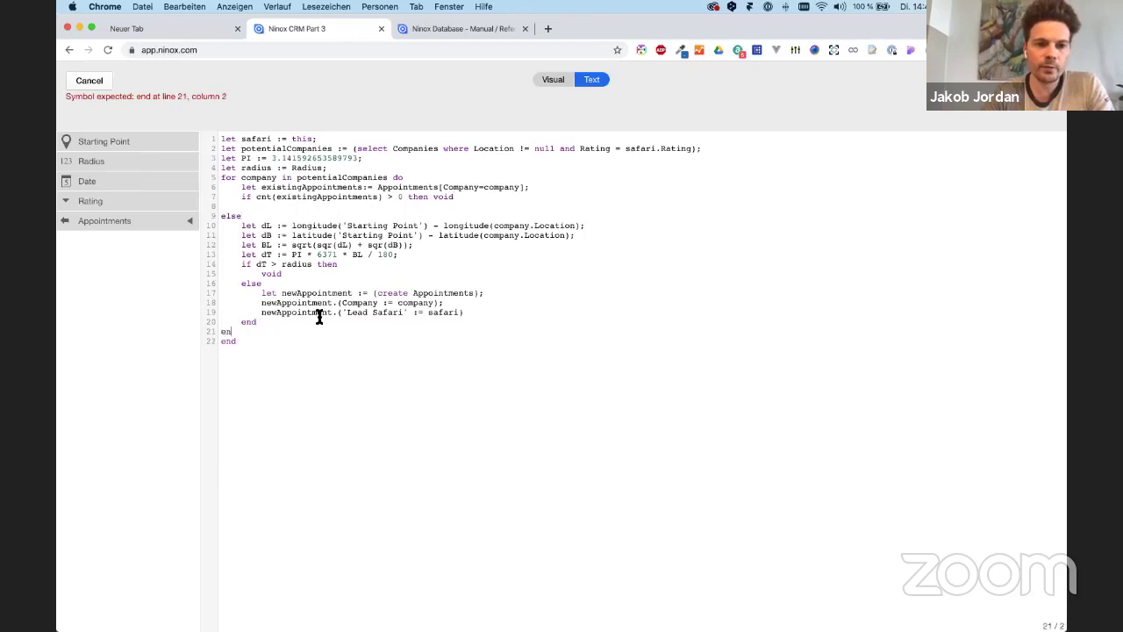
type("d")
Copy the entire click script and apply the changes to the Generate Appointments button.
key("super+a")
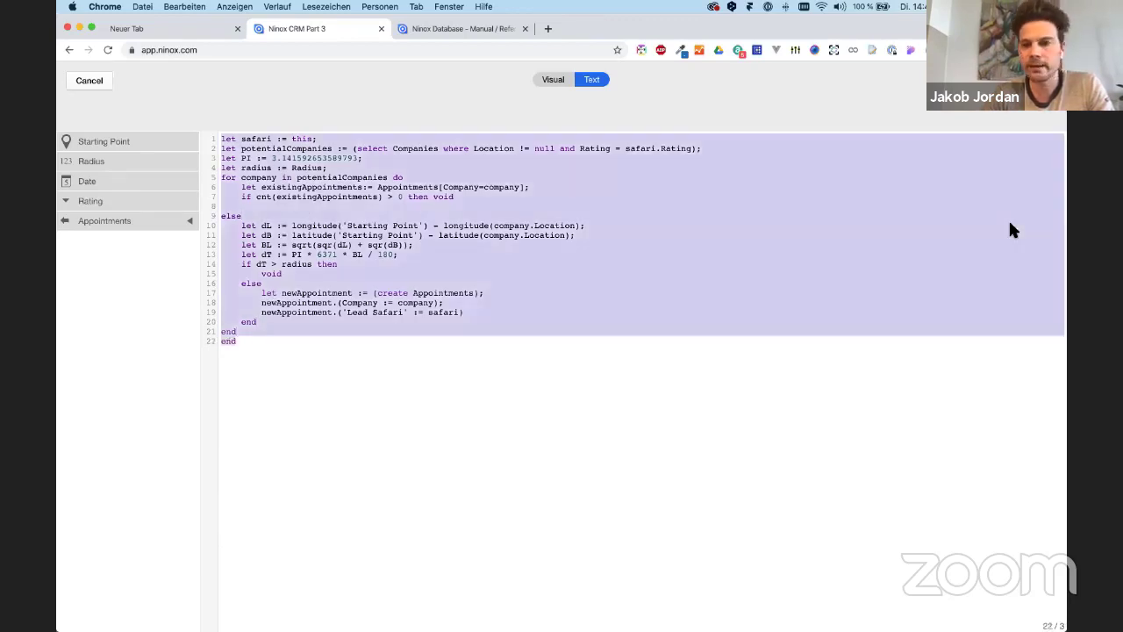
key("super+c")
left_click(1034, 80)
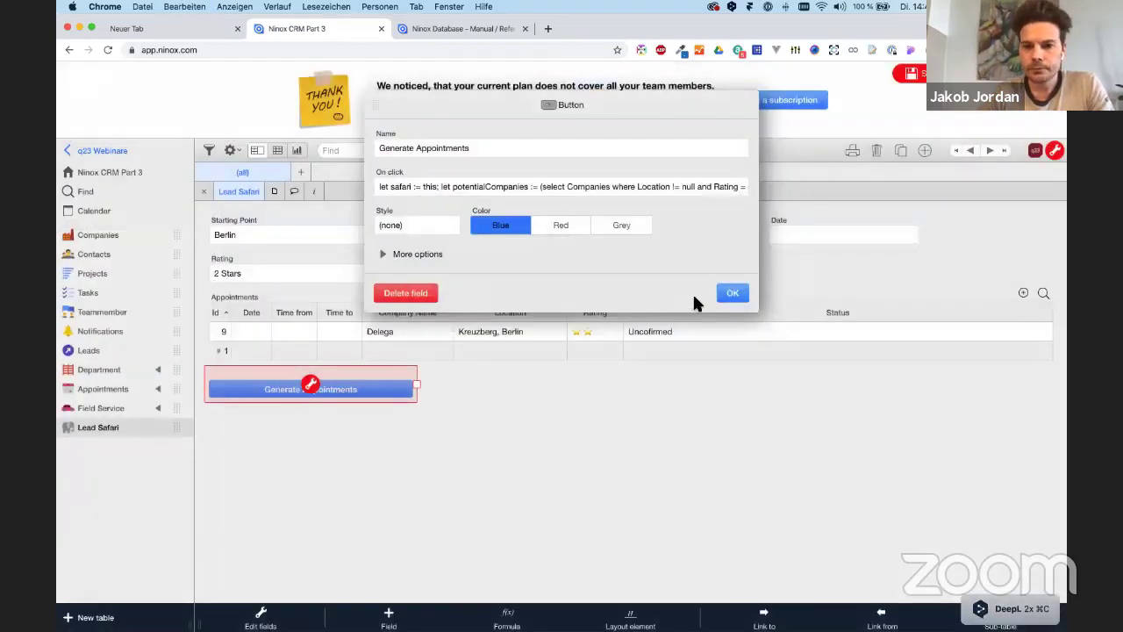
left_click(732, 293)
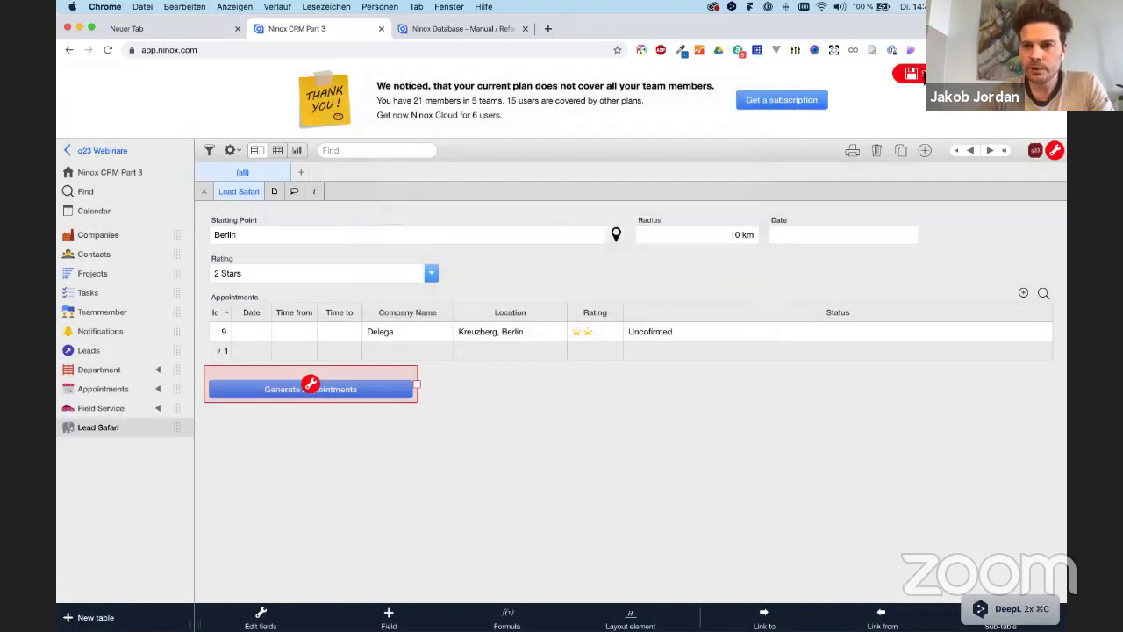
Test the duplicate check by generating appointments for 2 Stars once, then with Rating set to 3 Stars twice.
left_click(389, 392)
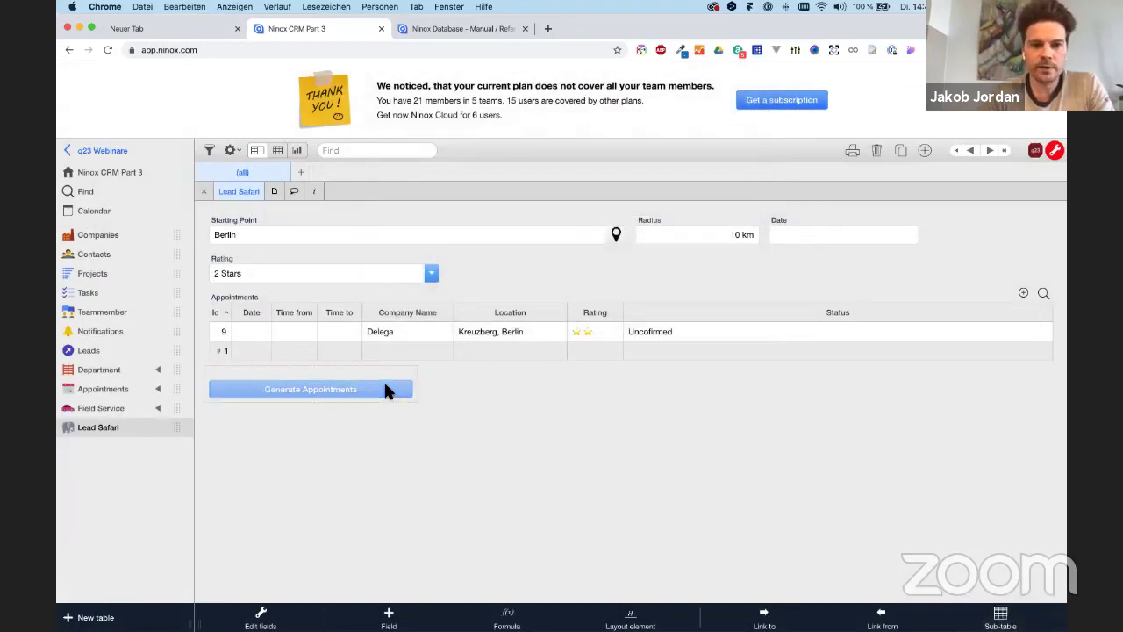
left_click(369, 275)
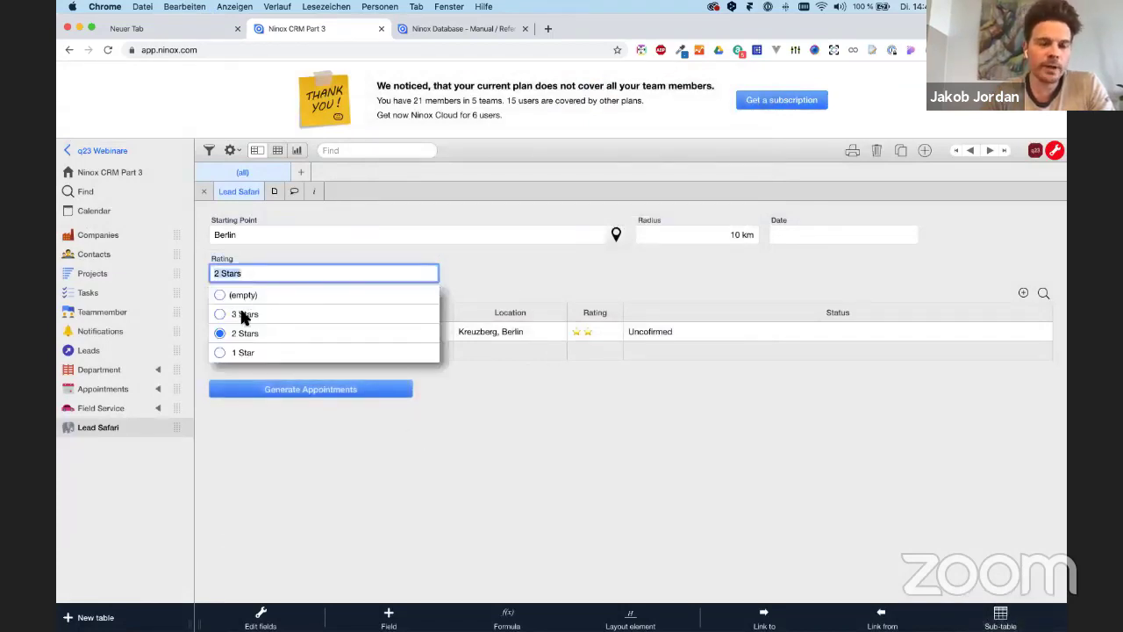
left_click(245, 315)
left_click(344, 390)
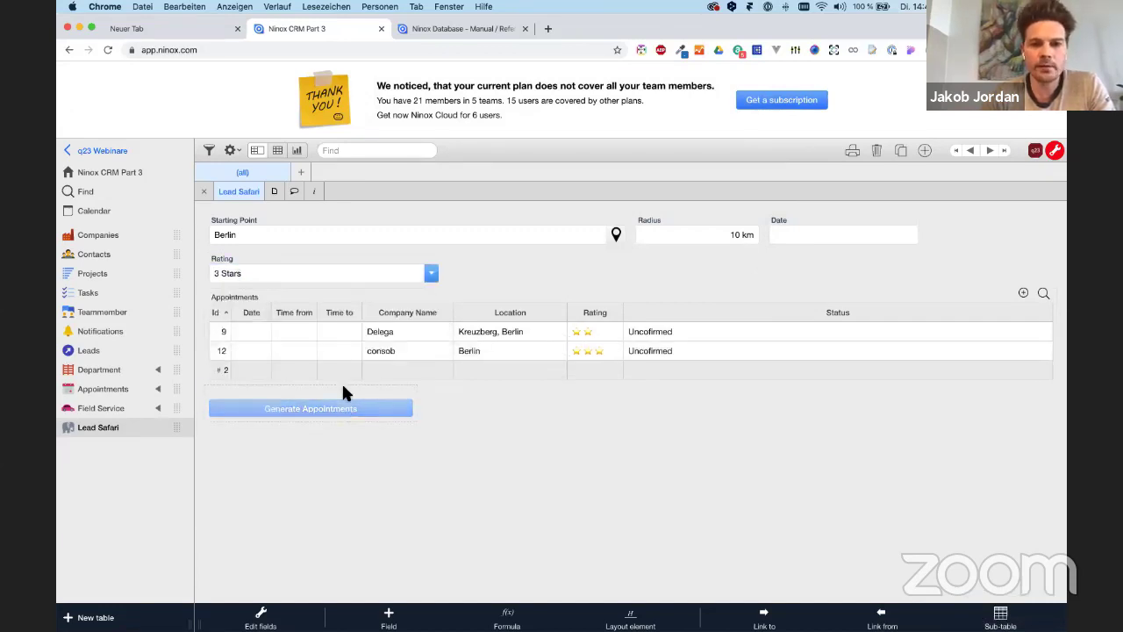
left_click(327, 407)
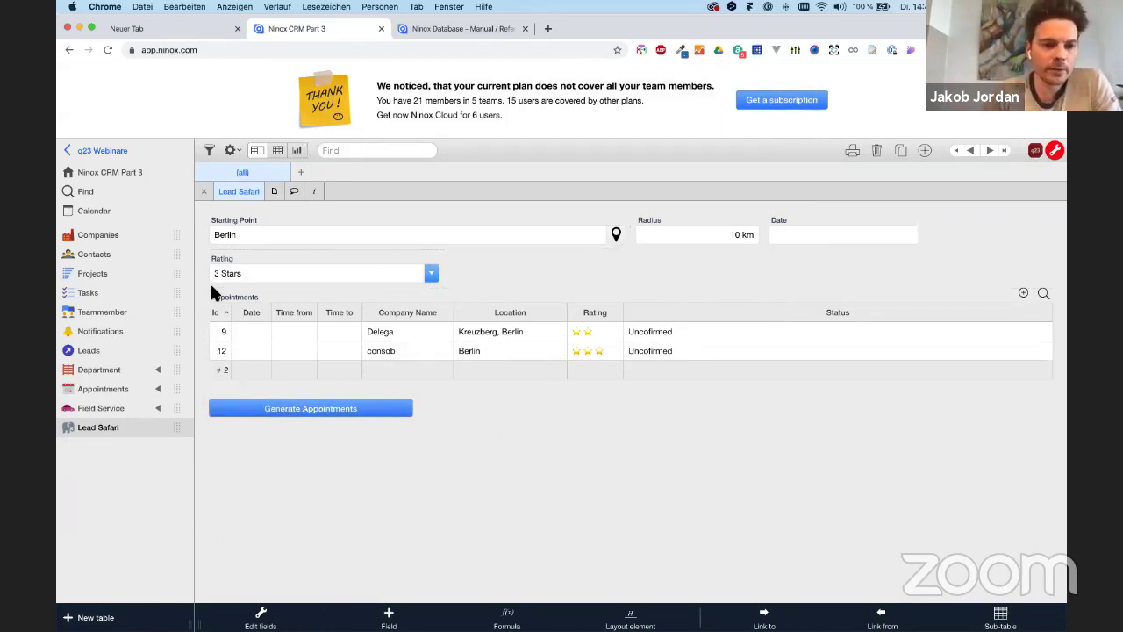
Switch to the q23-consulting-pricing.framerx presentation in Framer X and review the Change Requests and Deep Dives slides.
key("ctrl+Up")
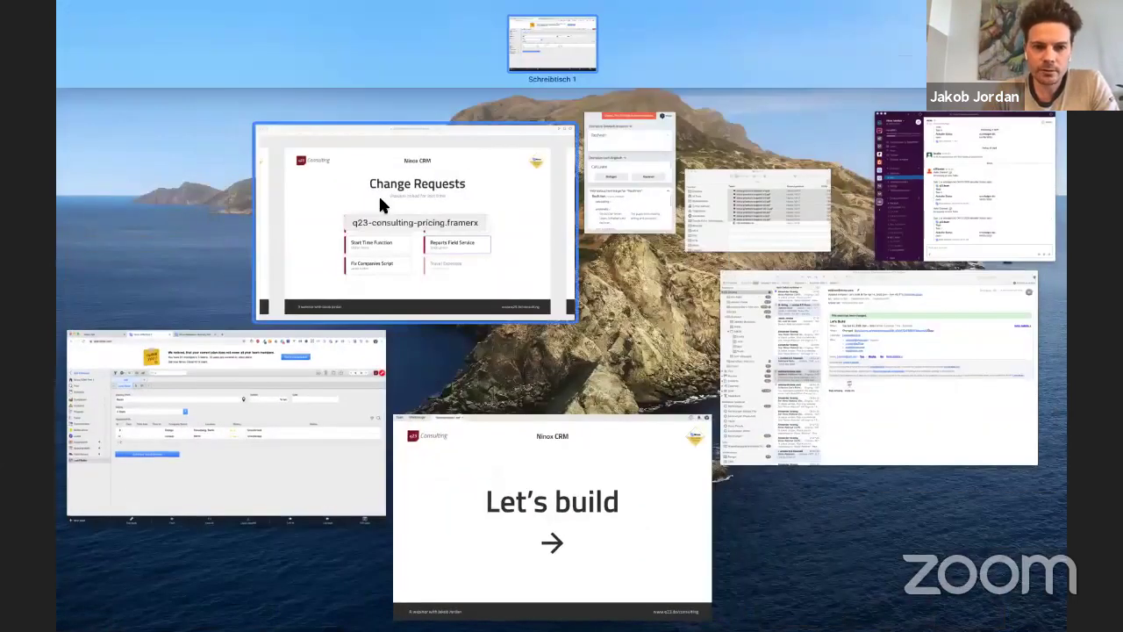
left_click(452, 279)
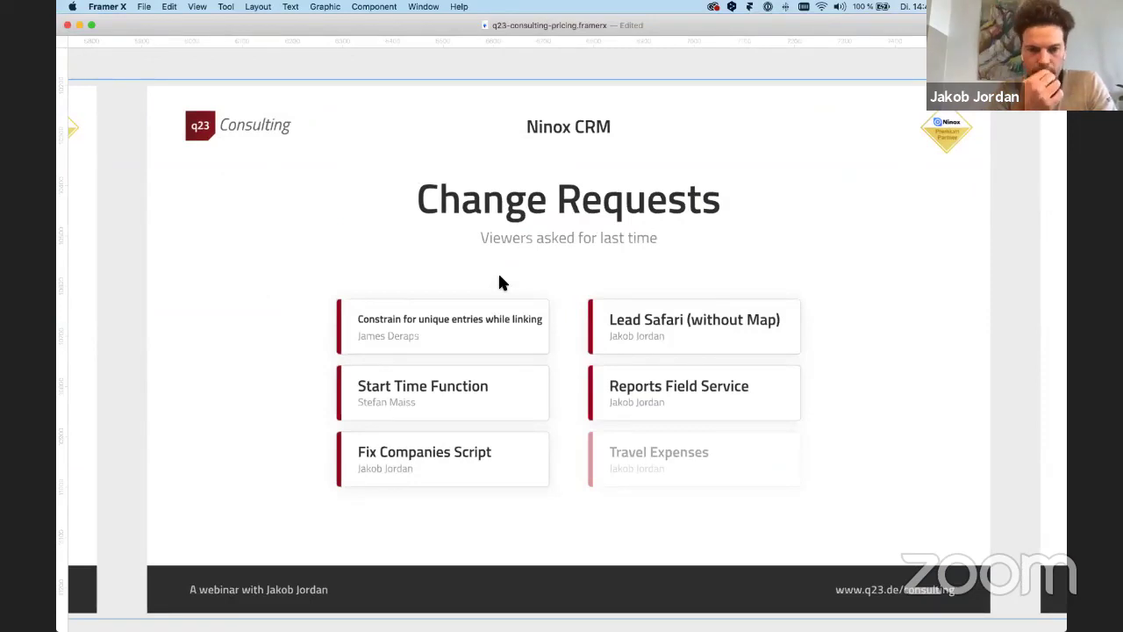
scroll(500, 282, "left", 10)
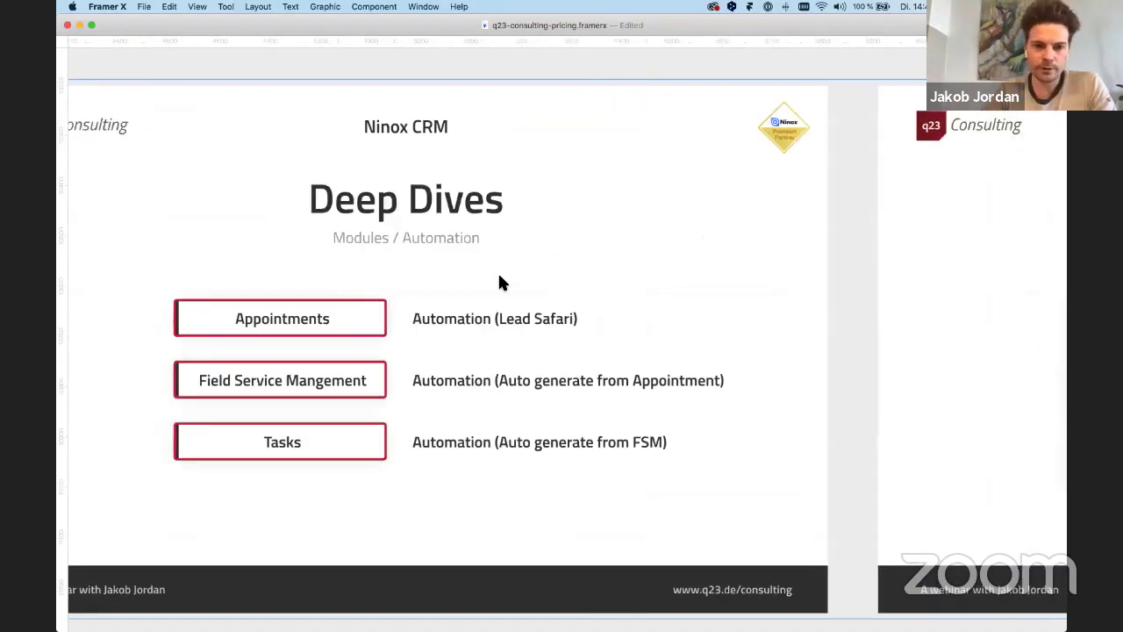
scroll(368, 426, "right", 10)
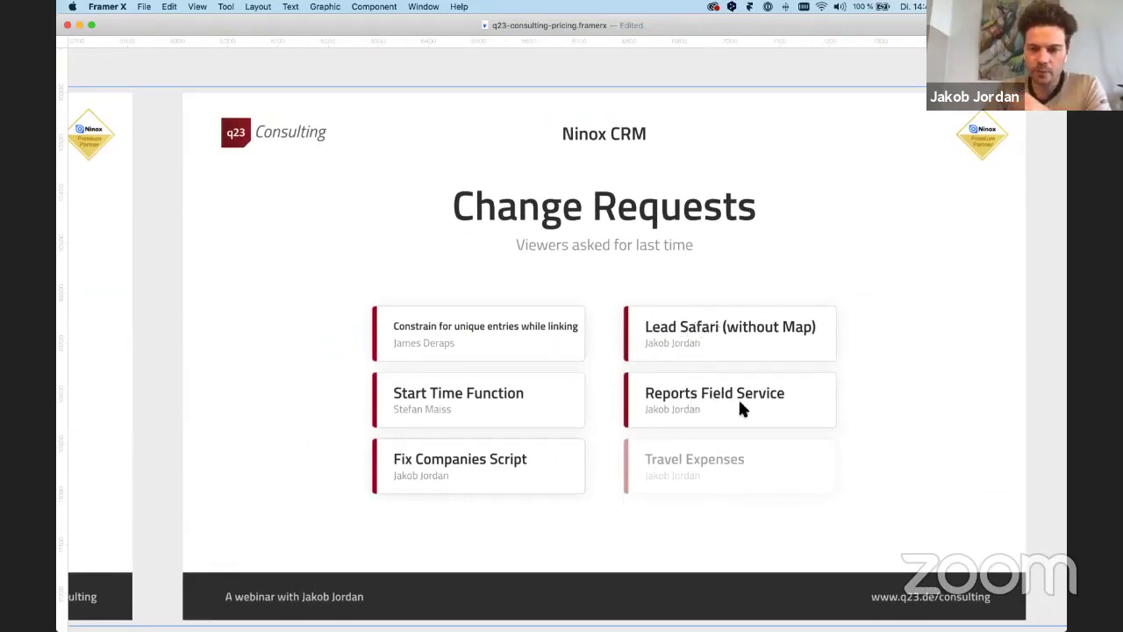
scroll(738, 398, "right", 2)
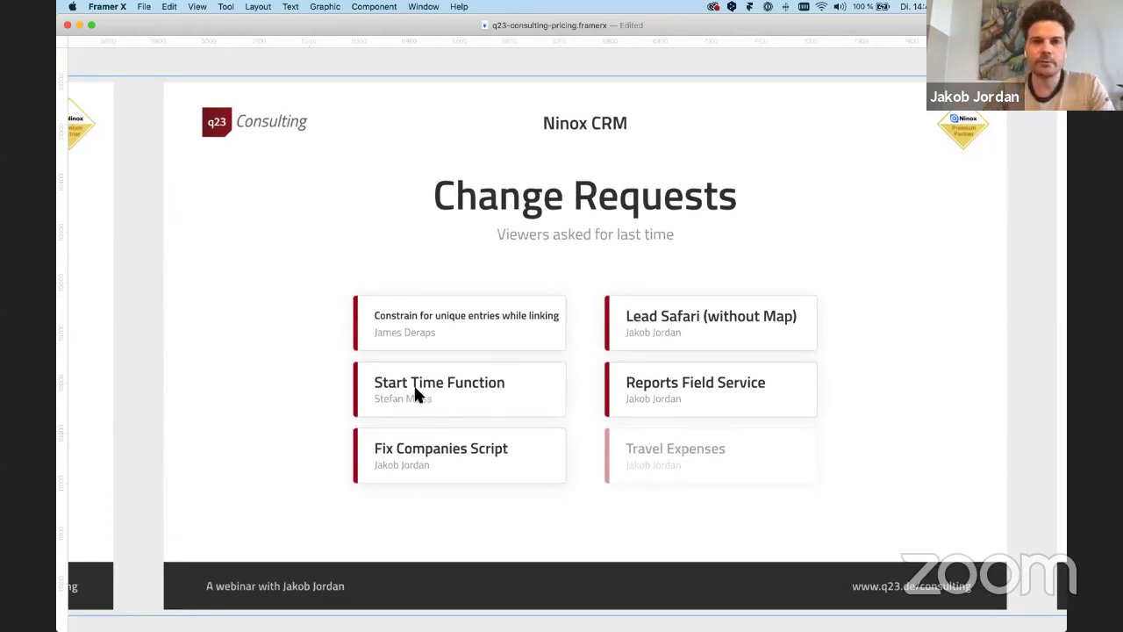
Switch back to Ninox in Chrome and open the "Start Time Fuction" record from the CRM ToDo database's Requests board.
key("super+Tab")
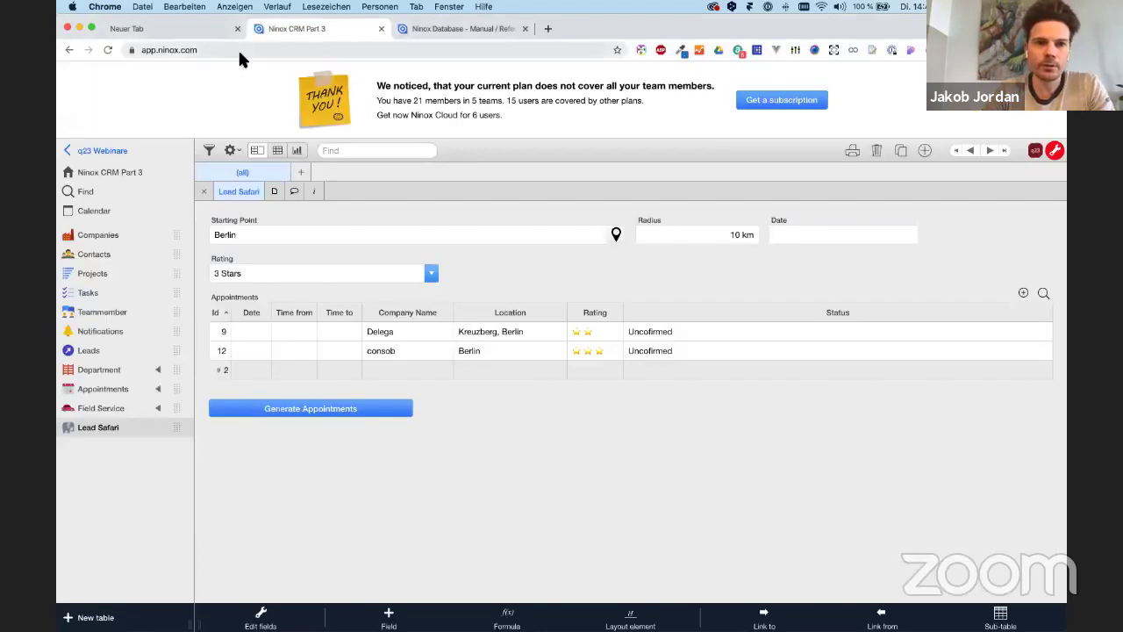
left_click(469, 29)
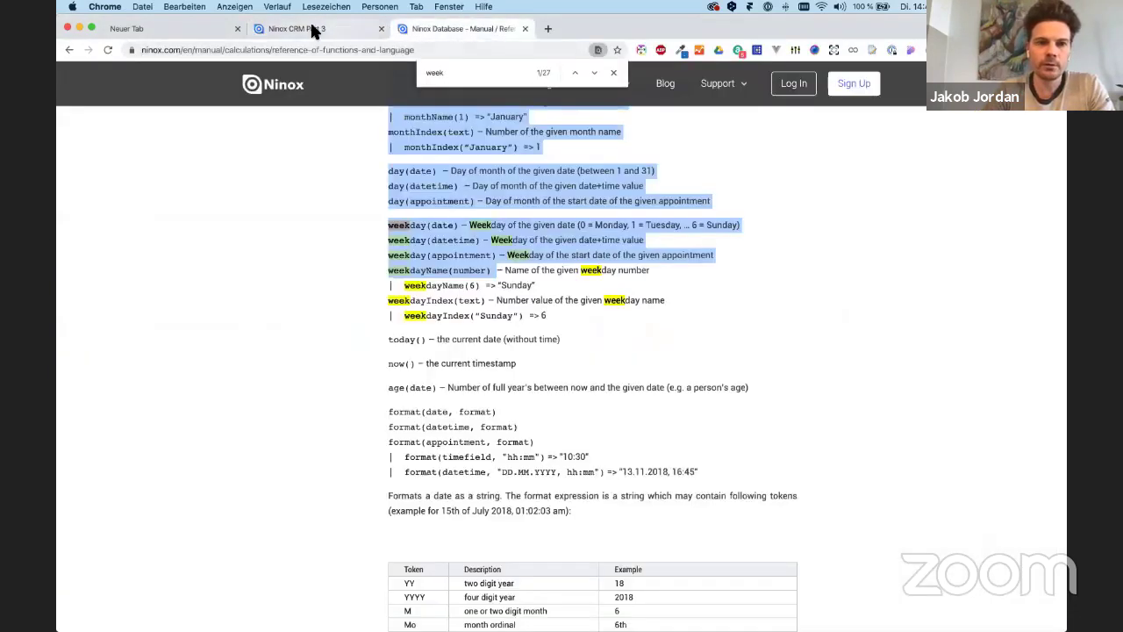
left_click(298, 28)
left_click(89, 148)
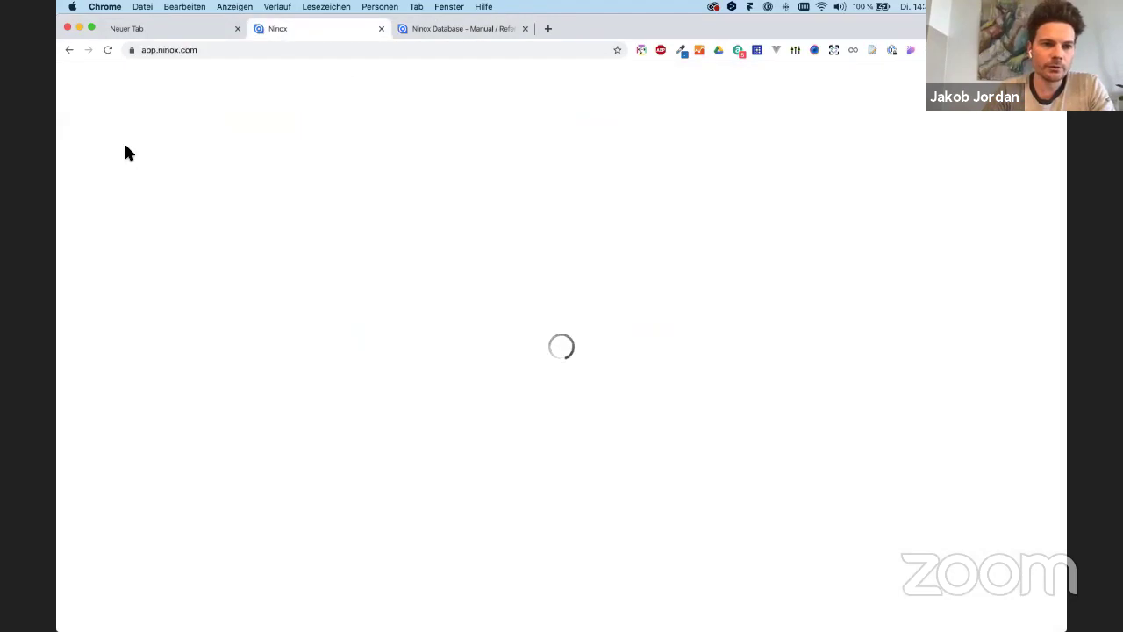
left_click(104, 170)
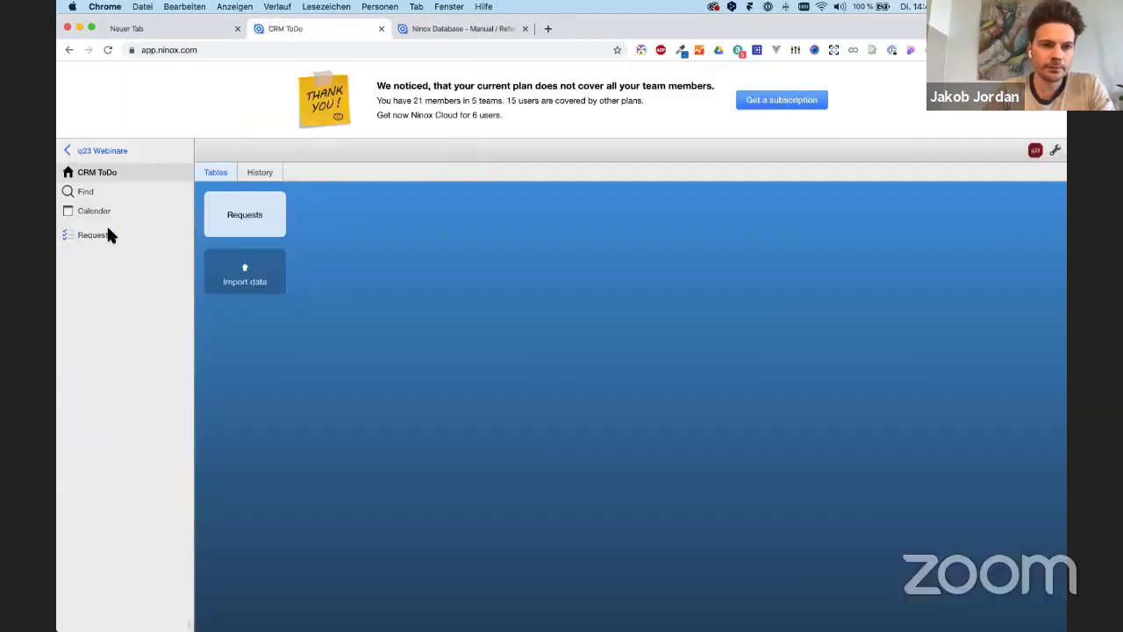
left_click(105, 234)
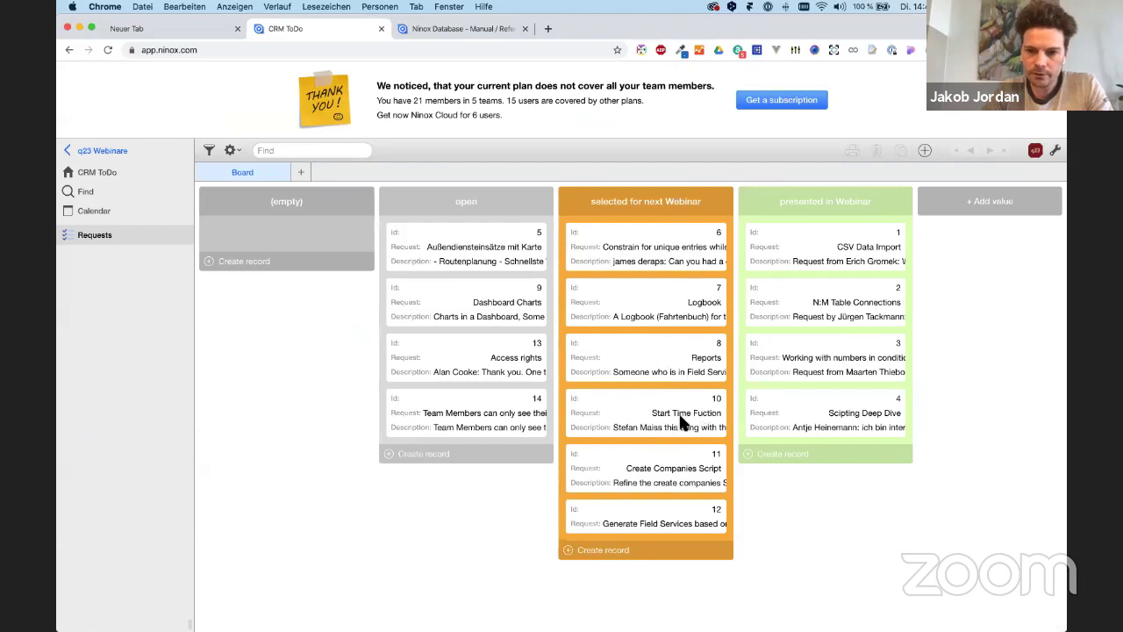
left_click(678, 412)
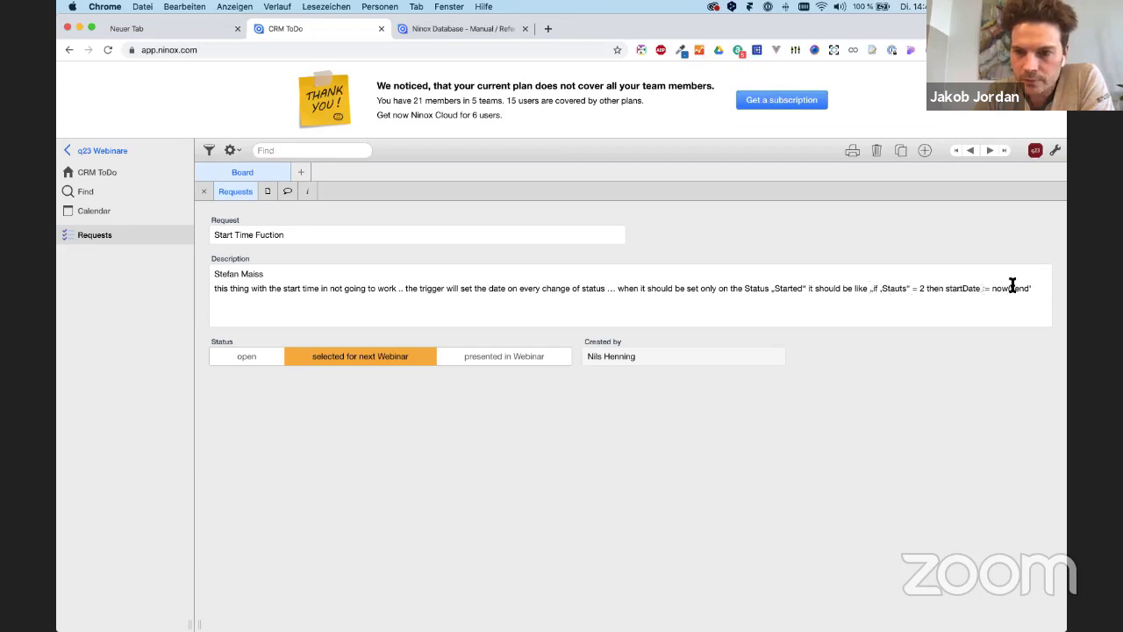
Leave the CRM ToDo database, open Ninox CRM Part 3, and view the last unconfirmed appointment in the Appointments table.
left_click(85, 151)
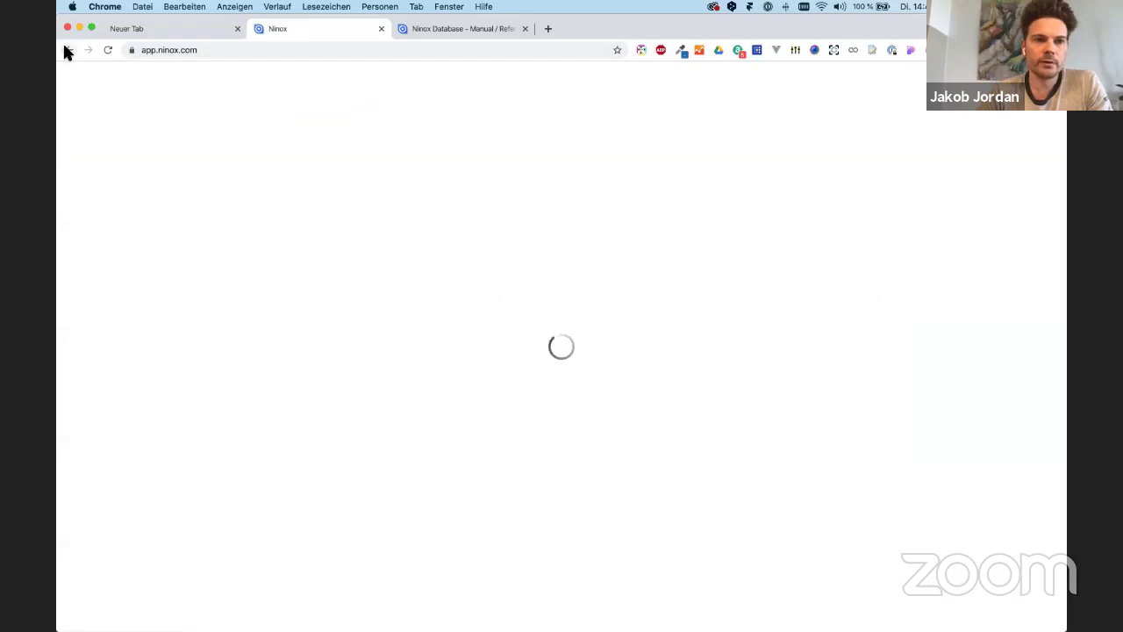
left_click(67, 49, "super")
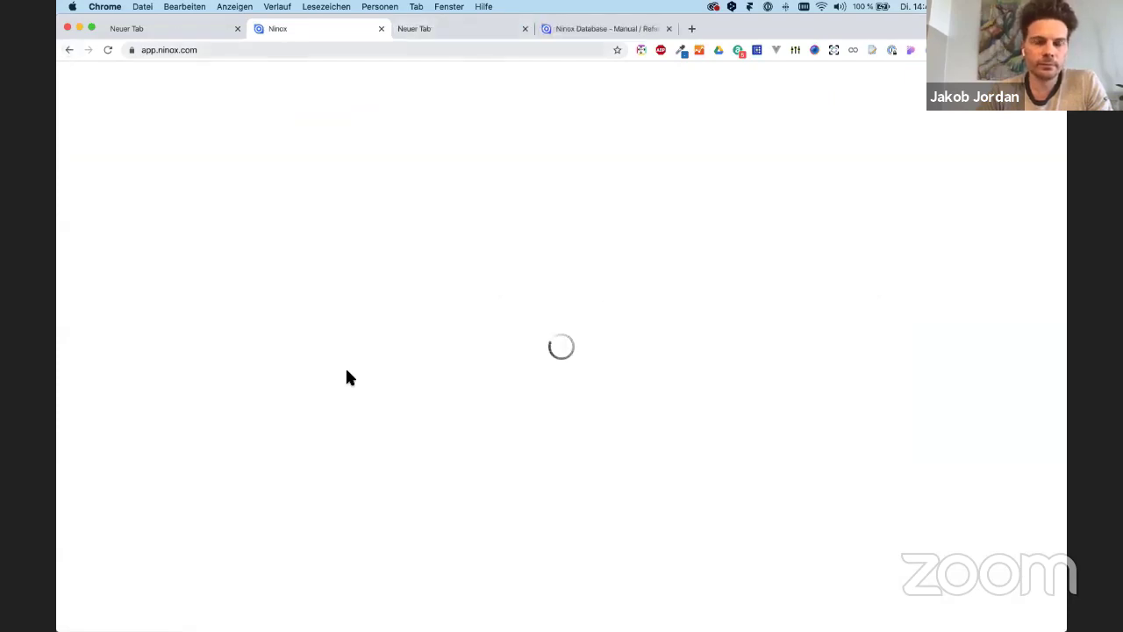
left_click(436, 151)
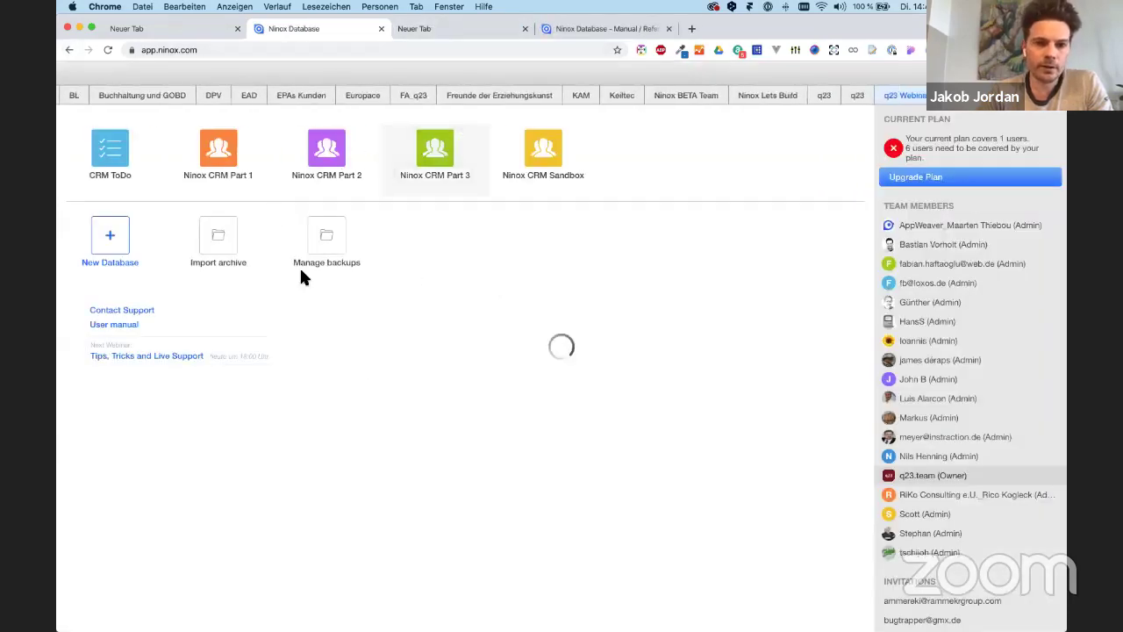
left_click(115, 391)
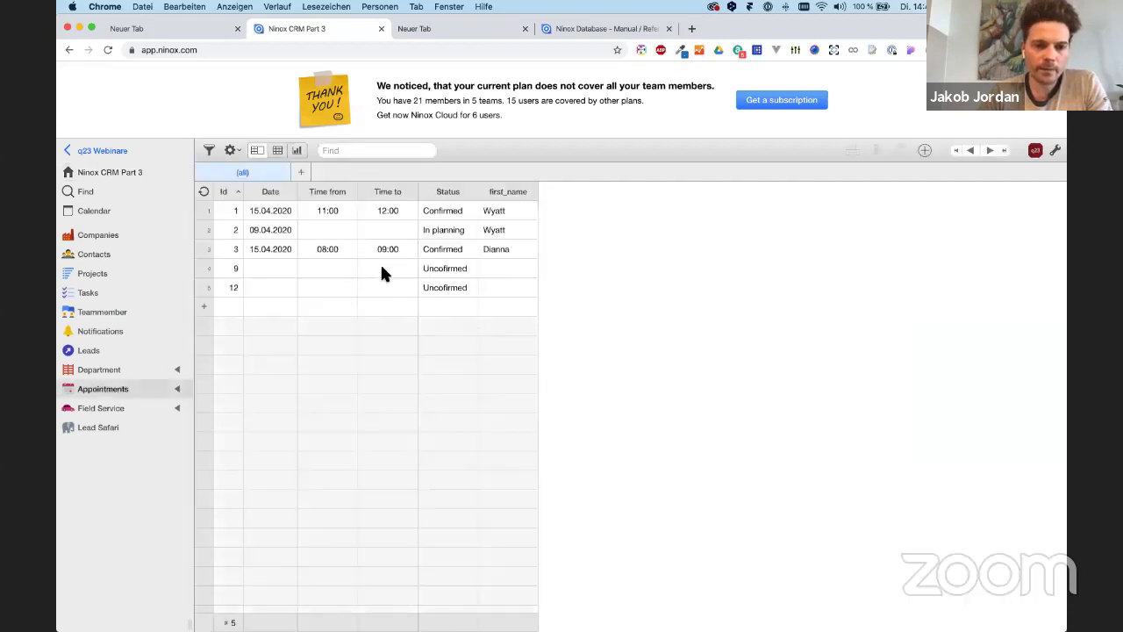
left_click(359, 289)
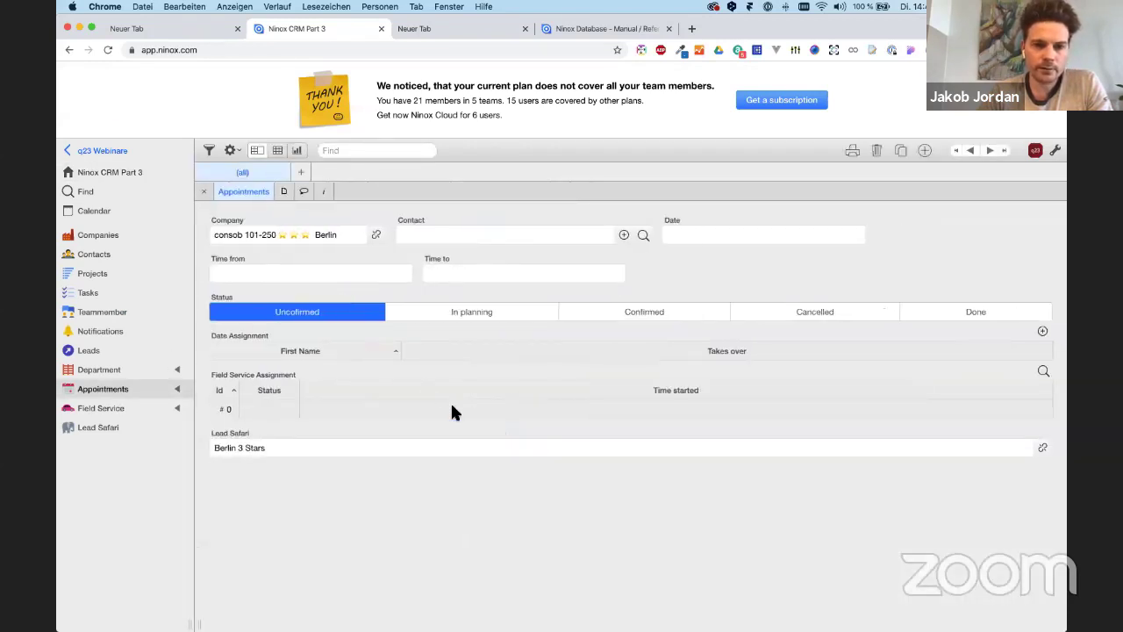
Look for the start time field in the Tasks table, opening Task 1 of Project 2, and in the Projects table.
left_click(92, 350)
left_click(102, 294)
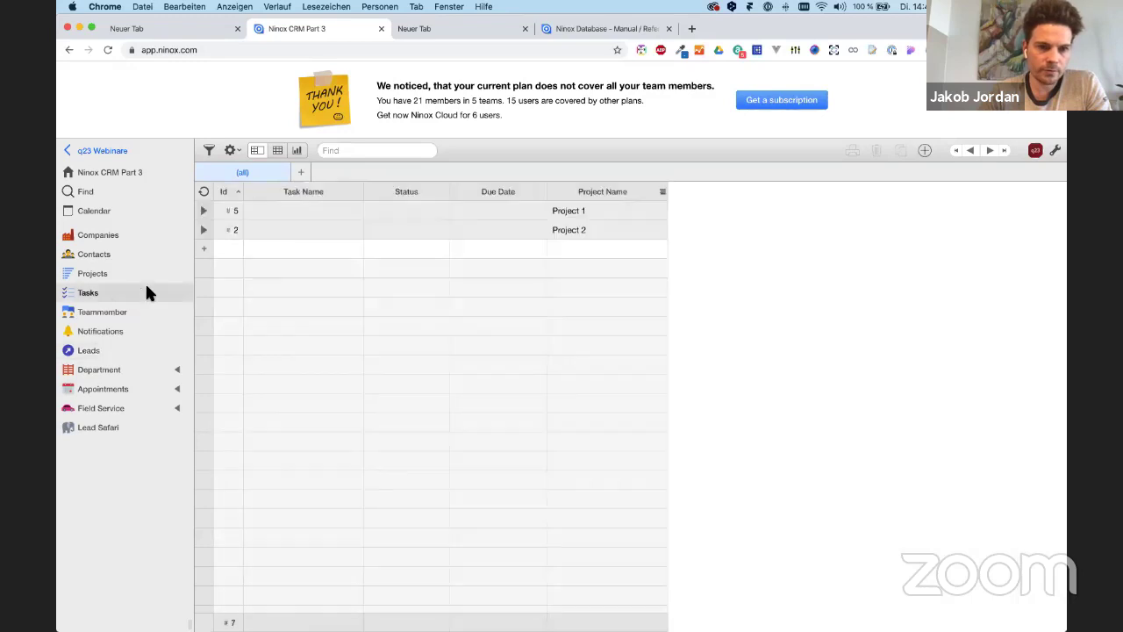
left_click(403, 232)
left_click(377, 250)
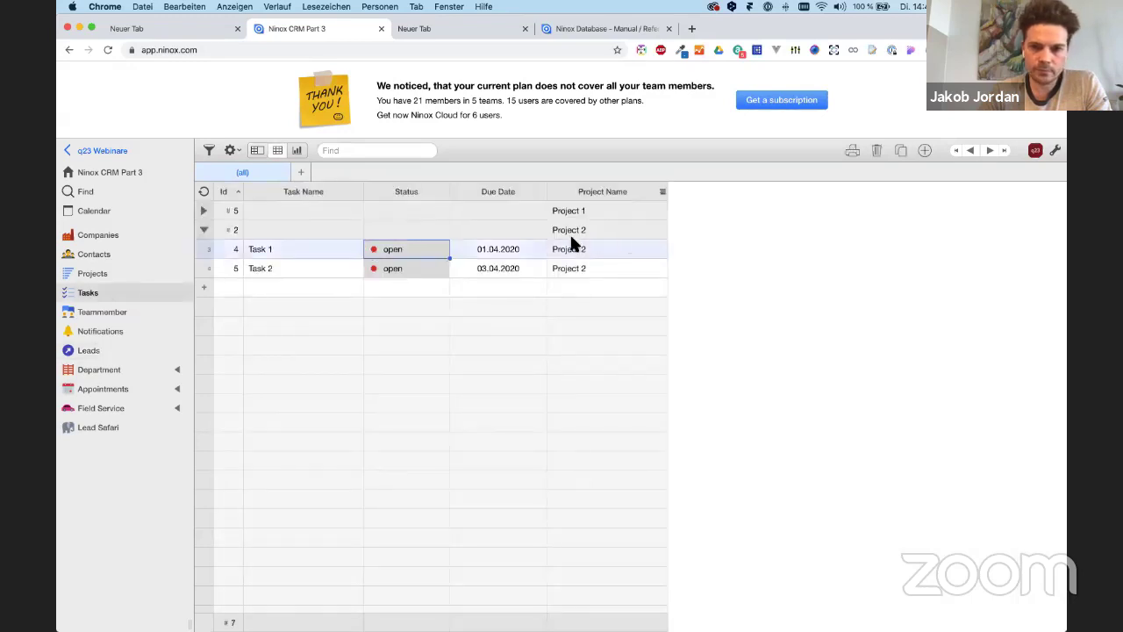
left_click(255, 149)
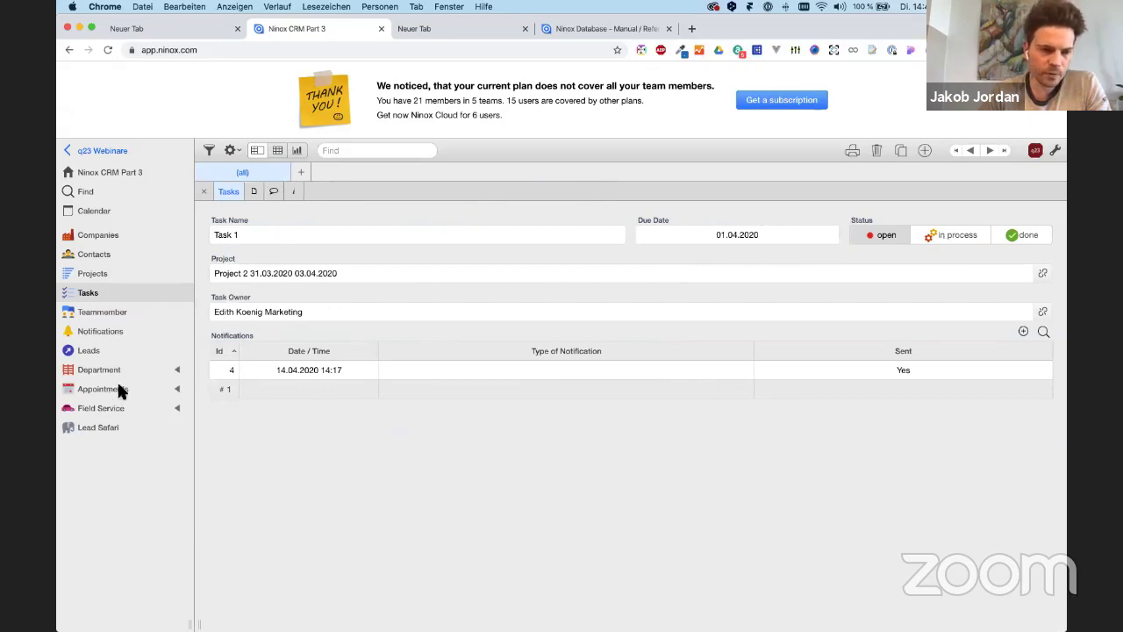
left_click(102, 268)
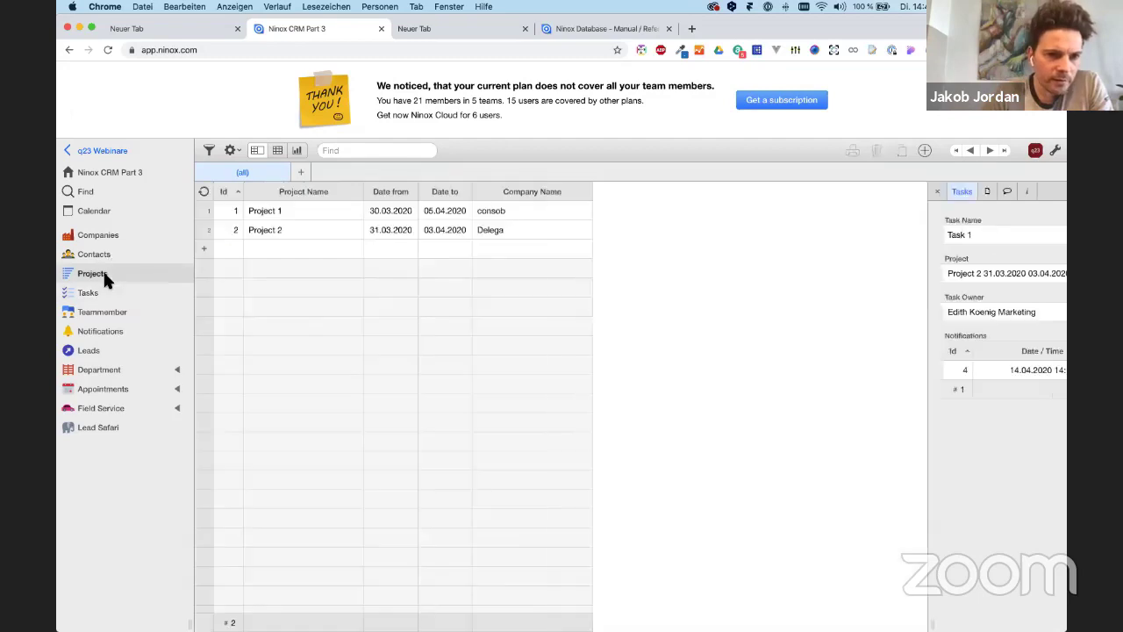
Return to the CRM ToDo database and reopen the "Start Time Fuction" record from the Requests board.
left_click(90, 153)
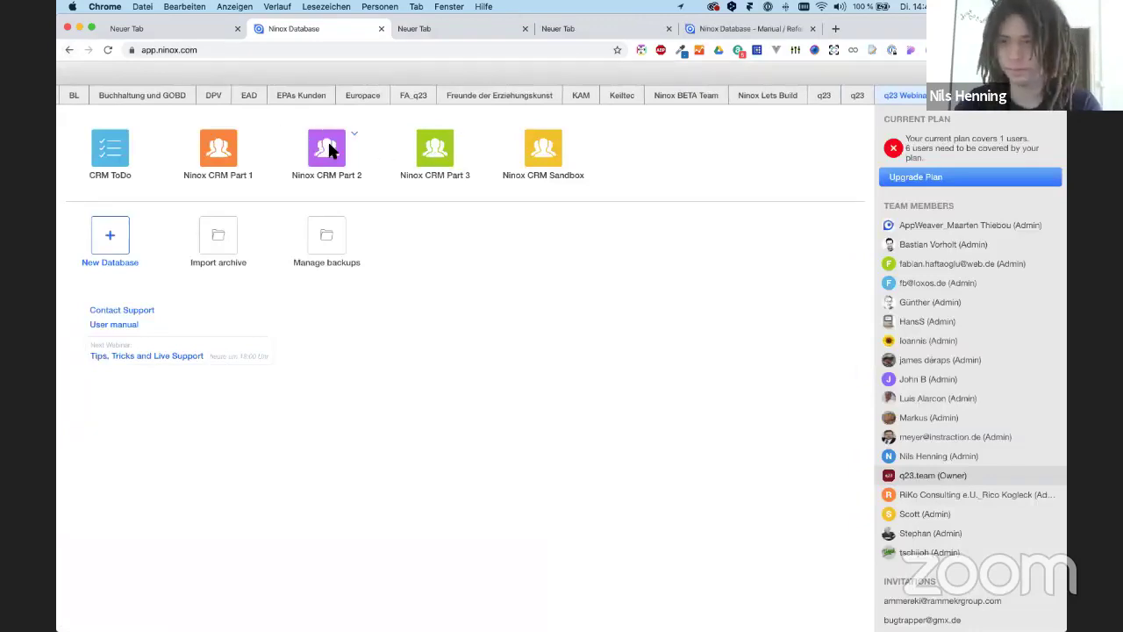
left_click(112, 156)
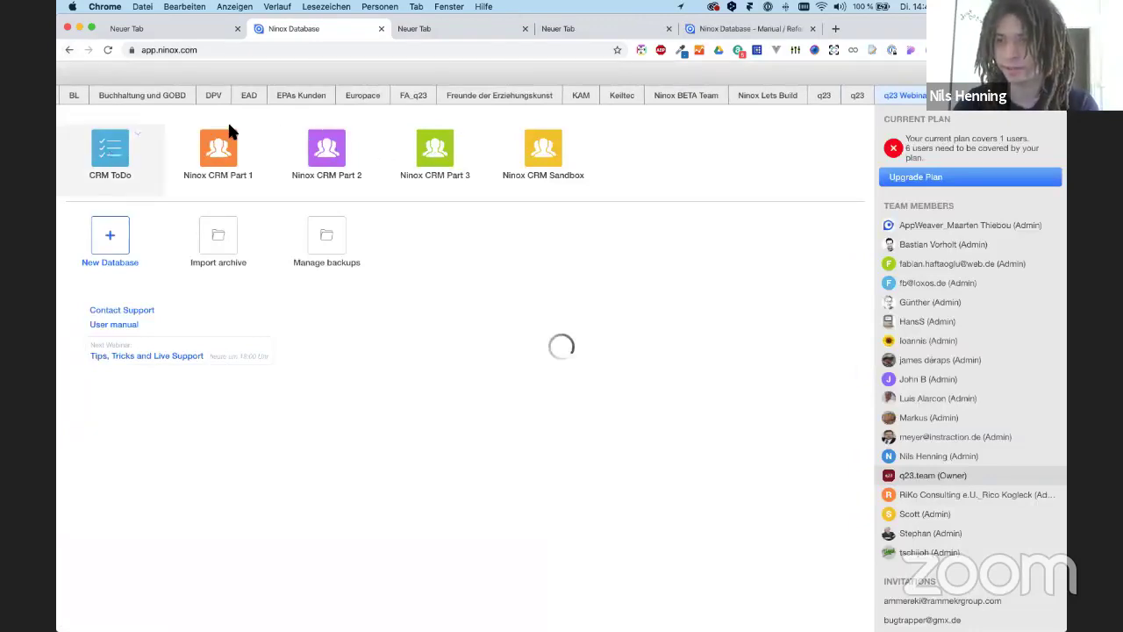
left_click(143, 234)
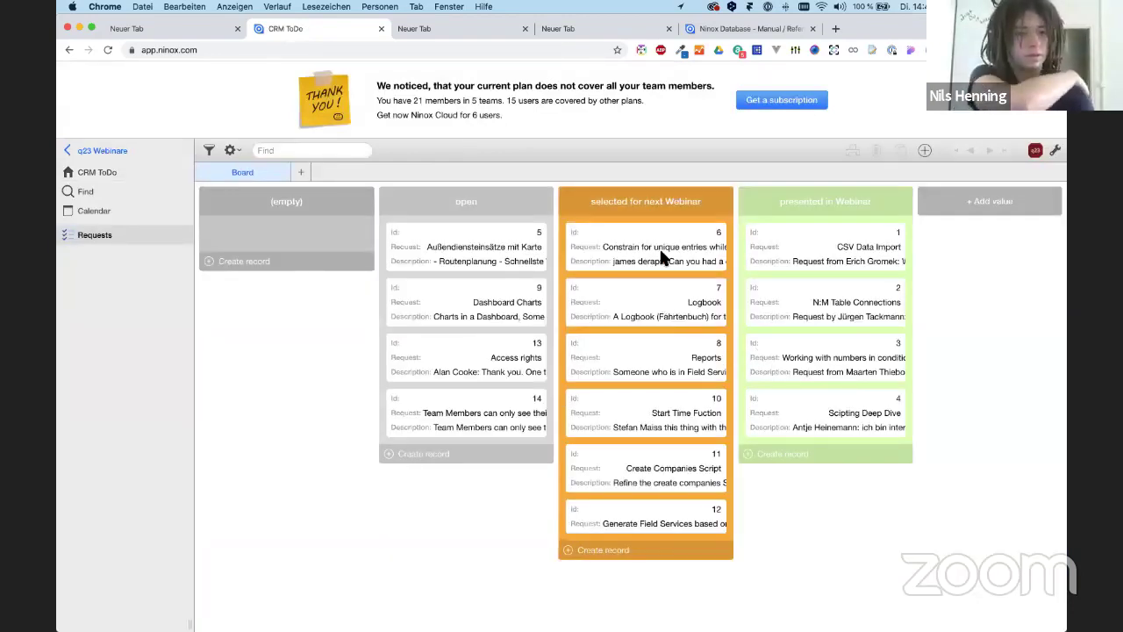
left_click(655, 418)
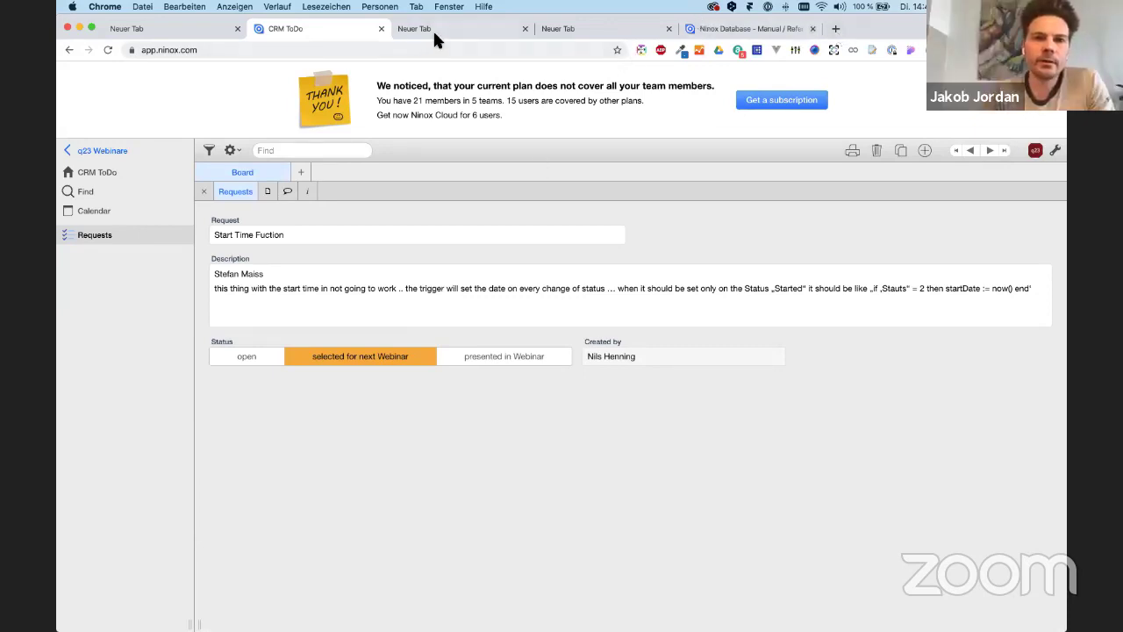
Load app.ninox.com in a separate browser tab and open the Ninox CRM Part 3 database there, keeping the request open.
left_click(455, 21)
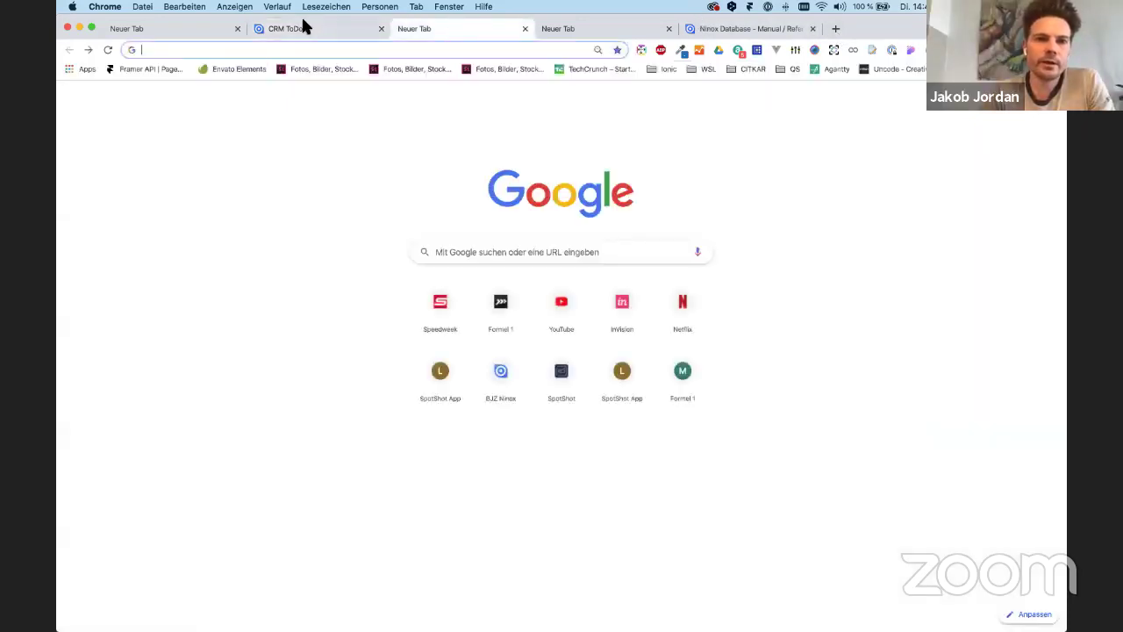
left_click(287, 28)
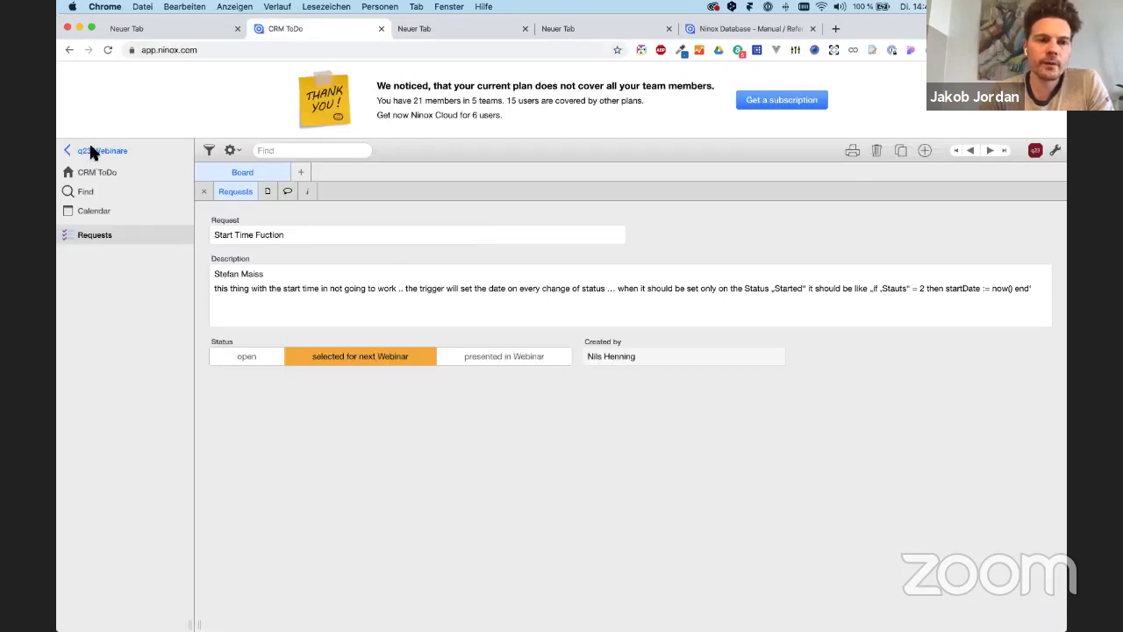
left_click(67, 44, "super")
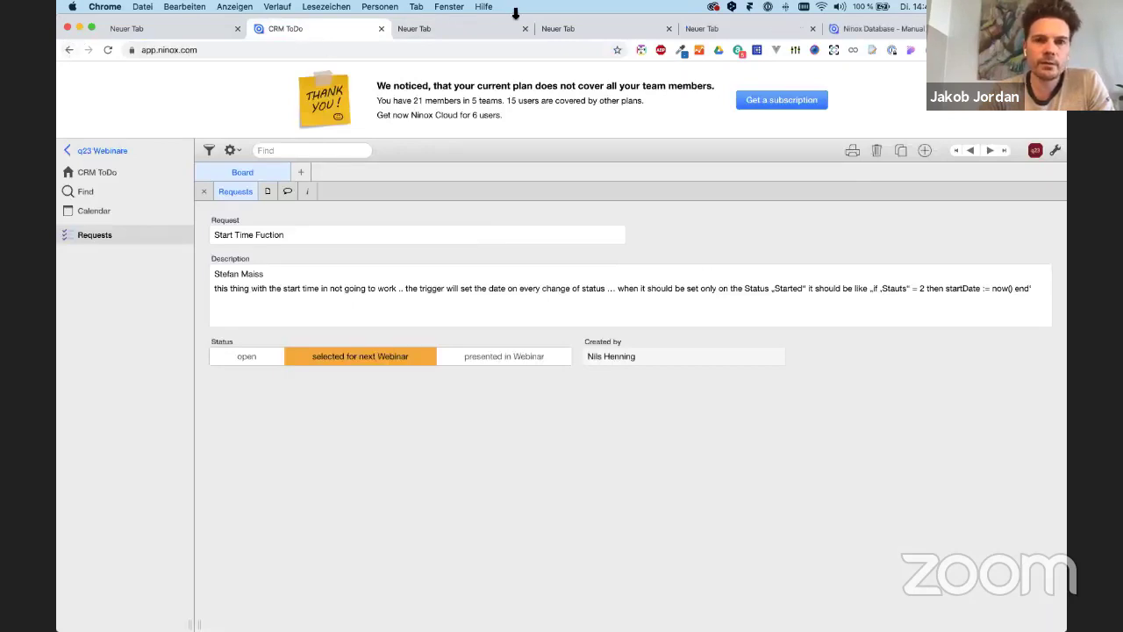
left_click(415, 27)
type("app.ninox.com")
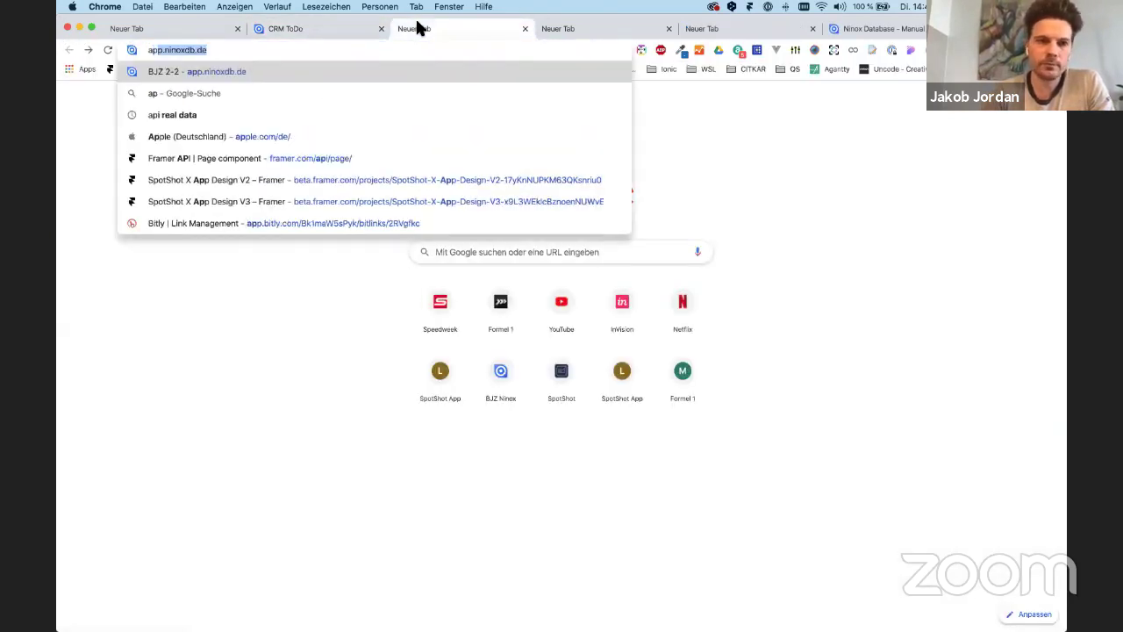
key("Return")
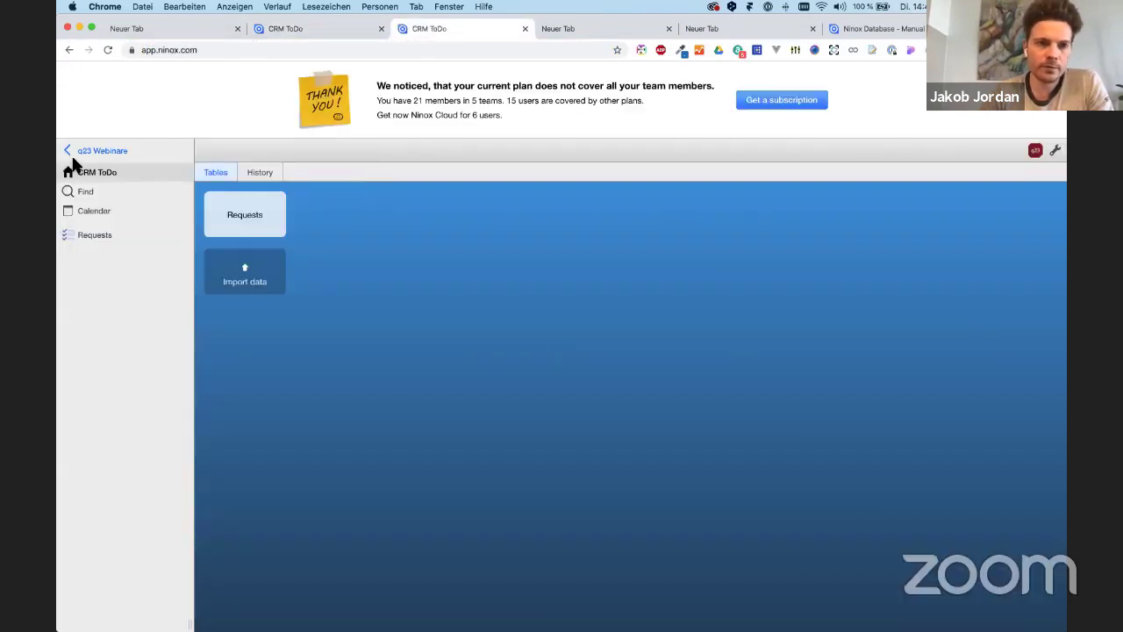
left_click(73, 153)
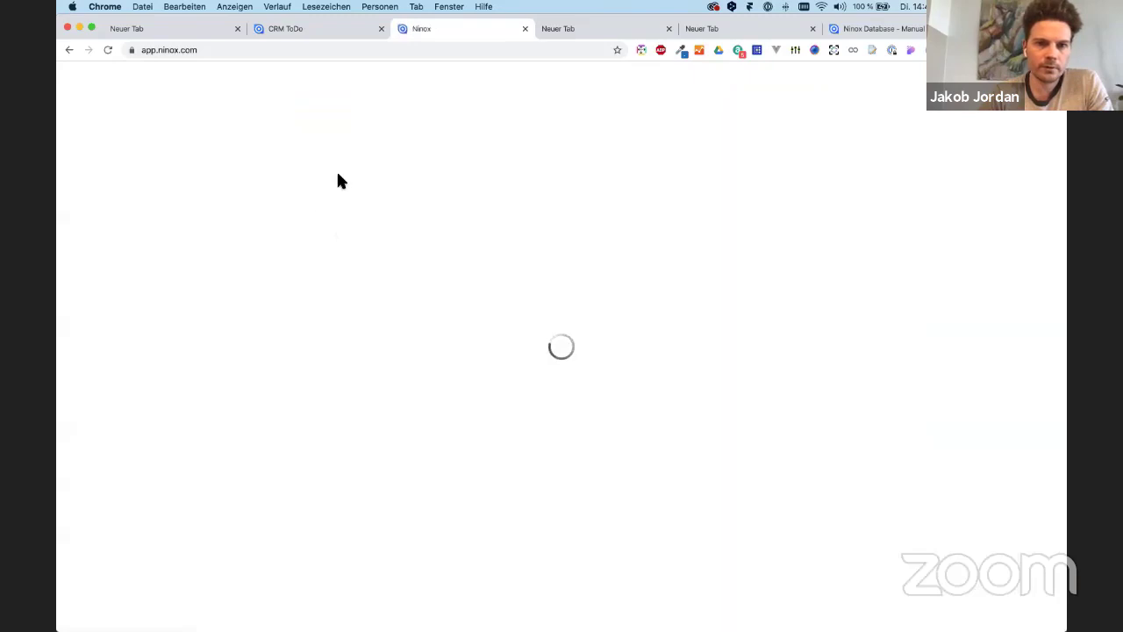
left_click(434, 151)
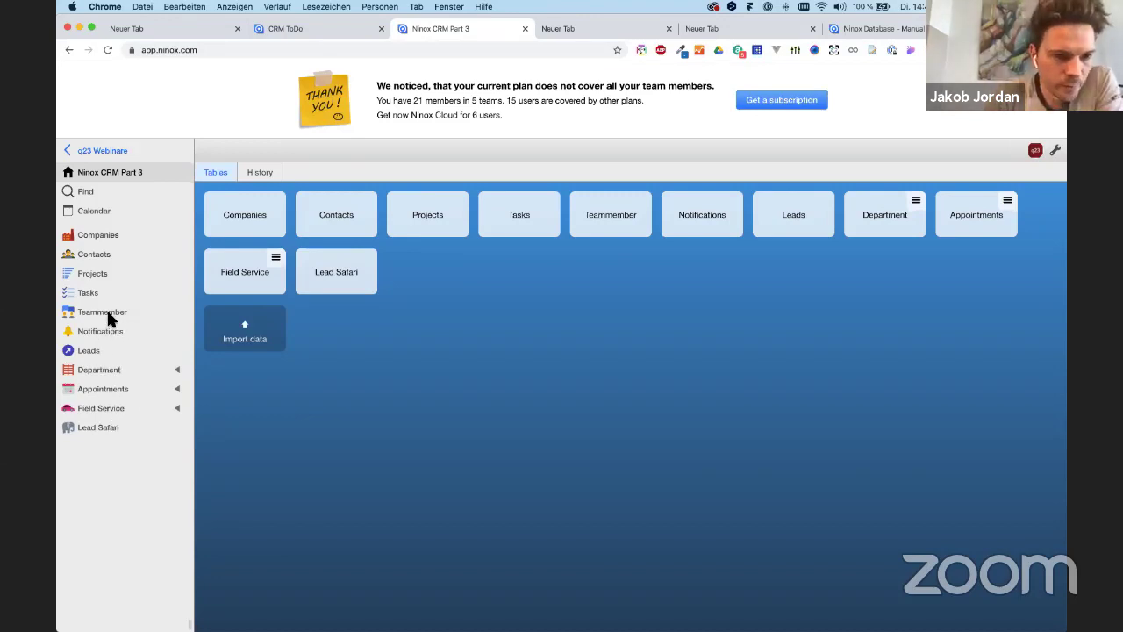
Open the Field Service record for 13.04.2020 to 17.04.2020 and its field service assignment for the company Delega.
left_click(122, 389)
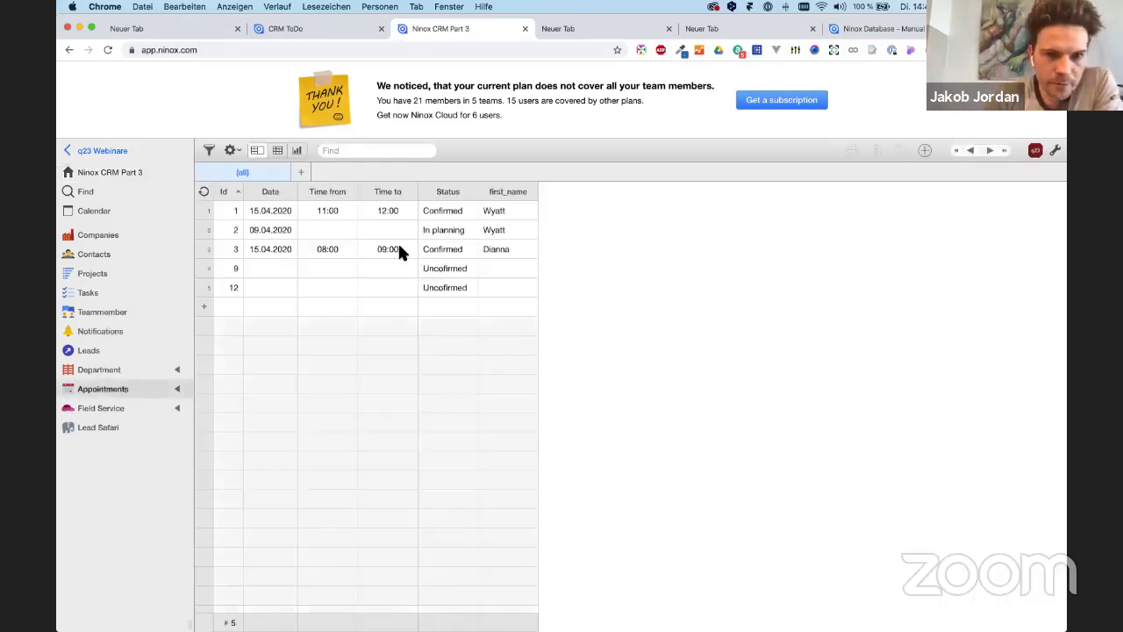
left_click(141, 409)
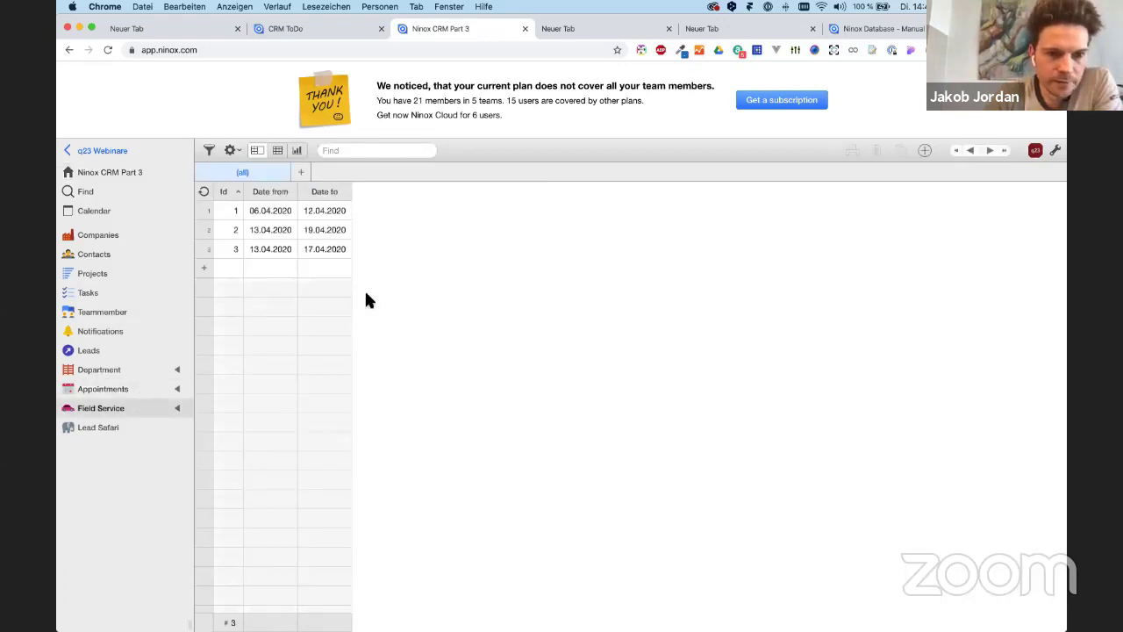
left_click(314, 244)
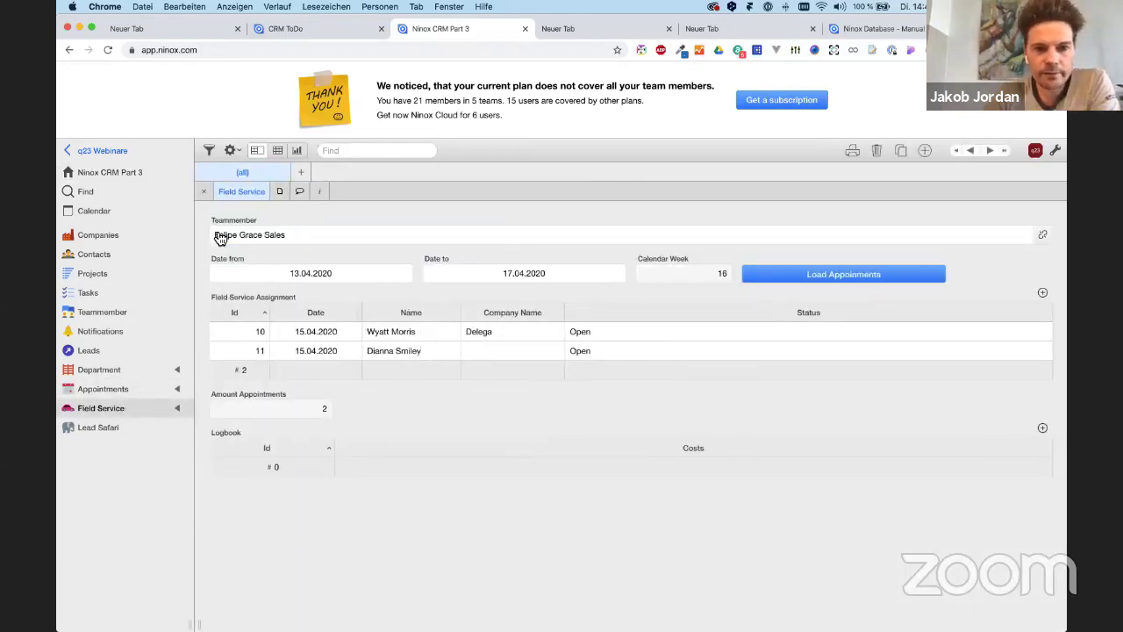
left_click(379, 333)
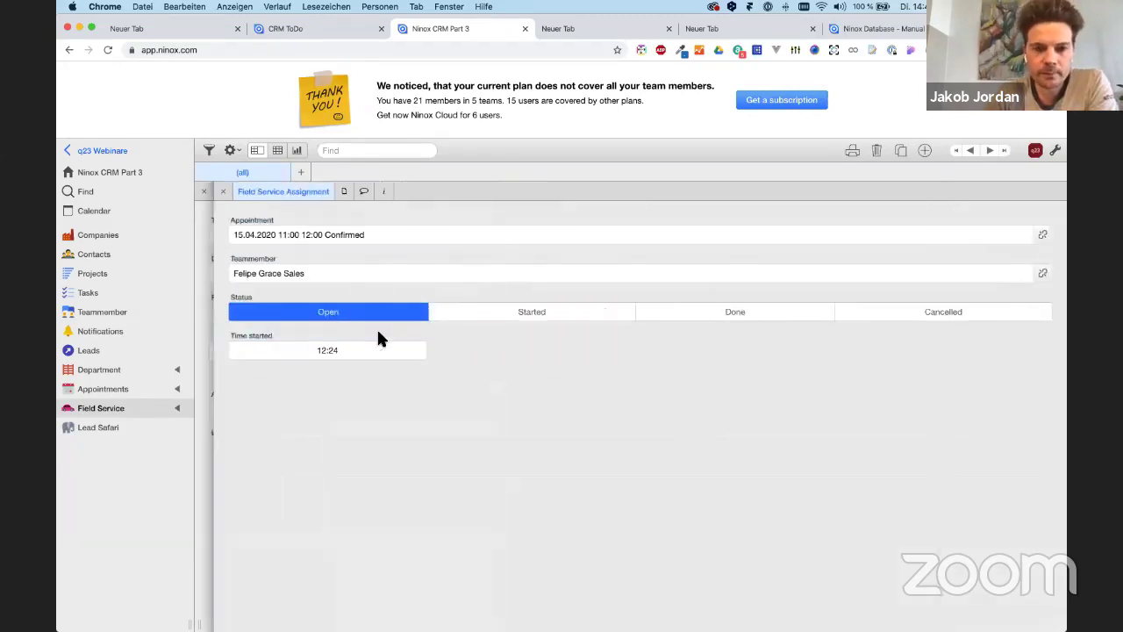
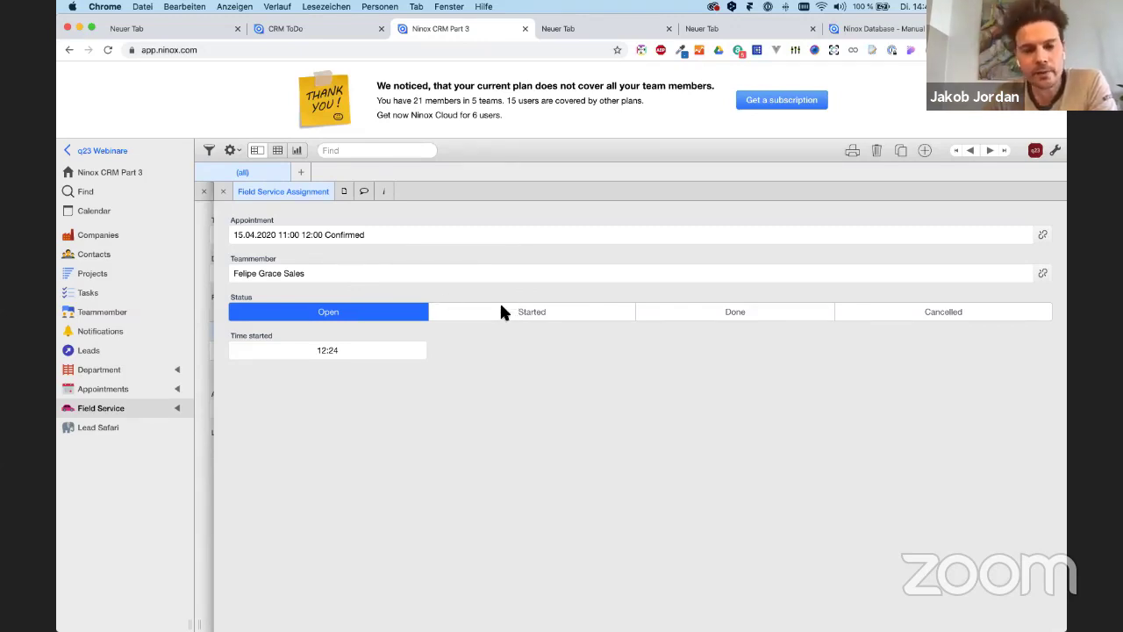
Test the assignment's Status by switching it to Started, enabling edit mode, trying Done and Cancelled, and returning it to Started.
left_click(500, 311)
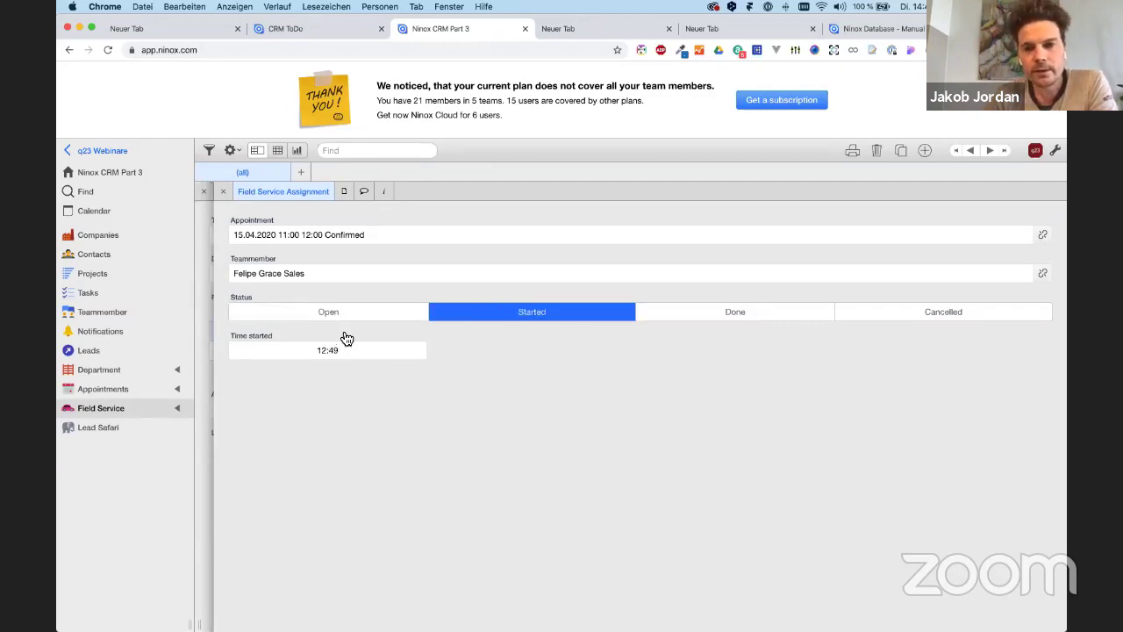
left_click(1055, 150)
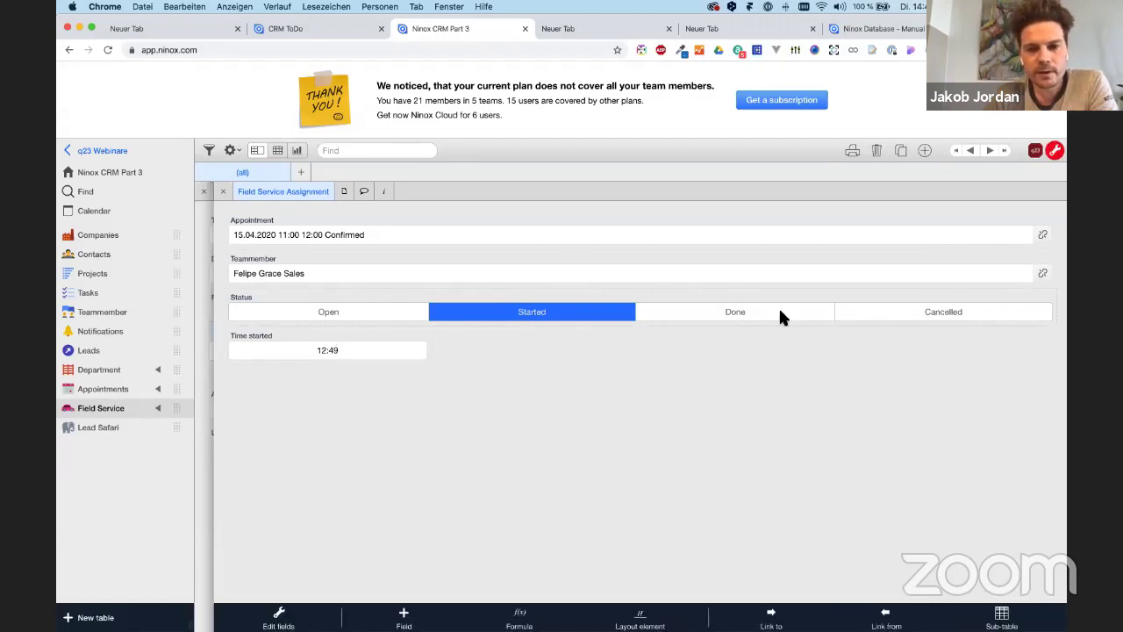
left_click(748, 312)
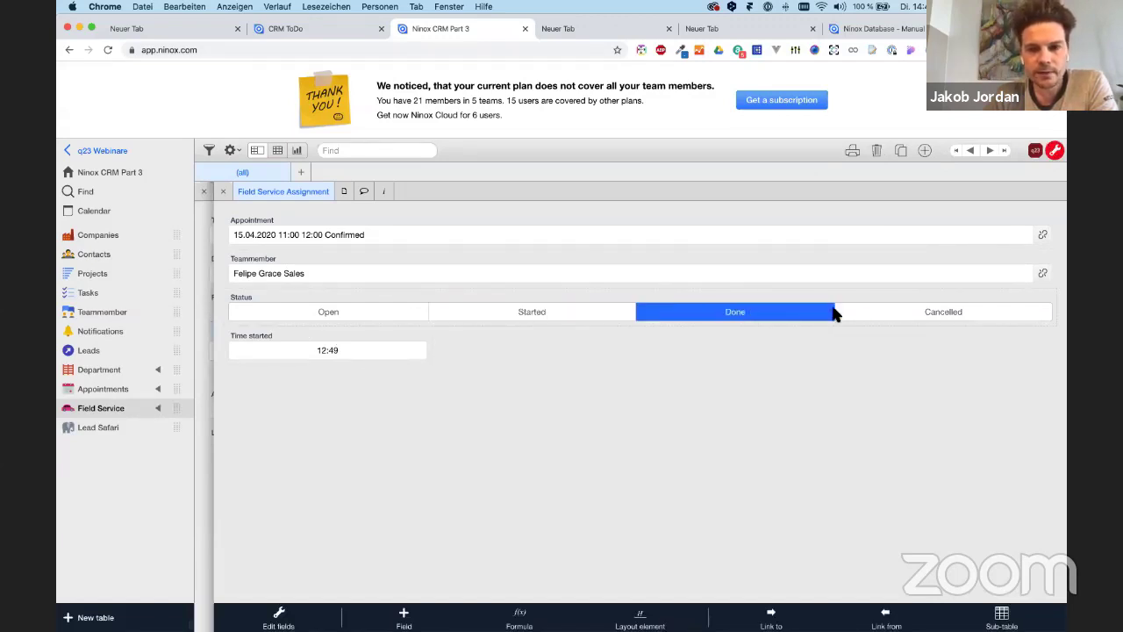
left_click(897, 316)
left_click(741, 312)
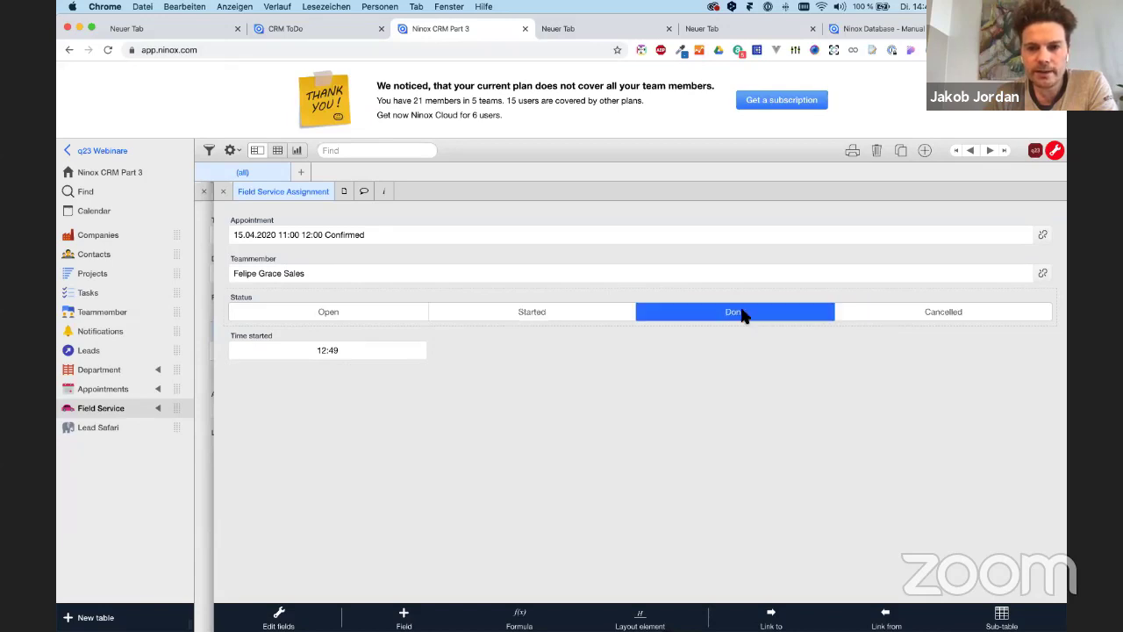
left_click(536, 308)
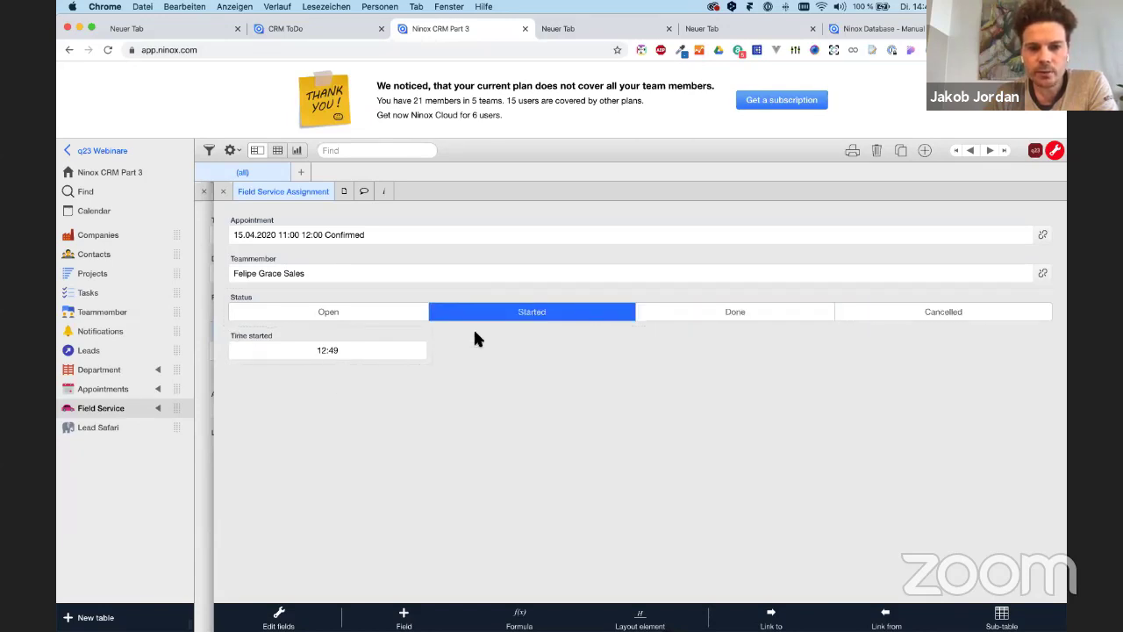
Open the Status field's "Trigger after update" script and copy the expression 'Time started' := now().
left_click(640, 304)
left_click(419, 293)
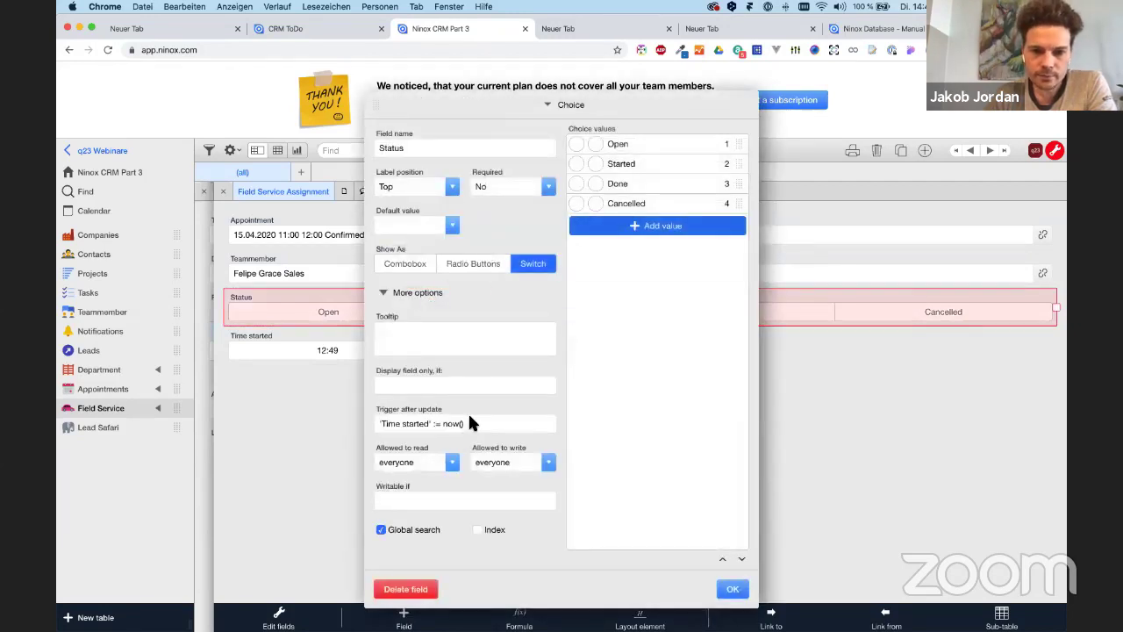
left_click(466, 423)
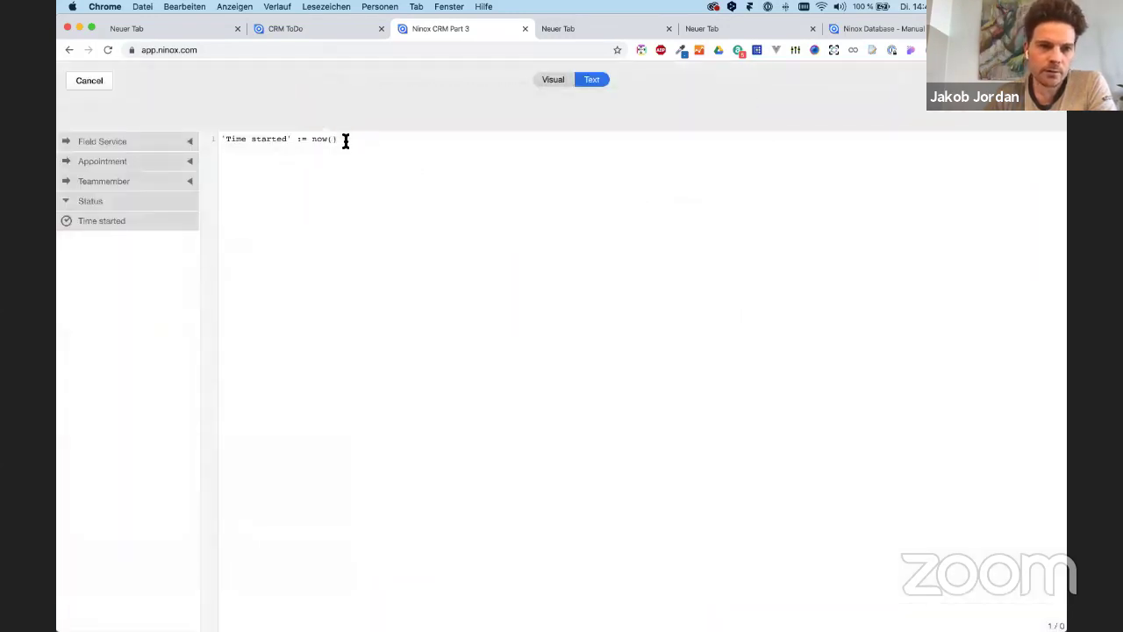
left_click_drag(293, 140, 176, 142)
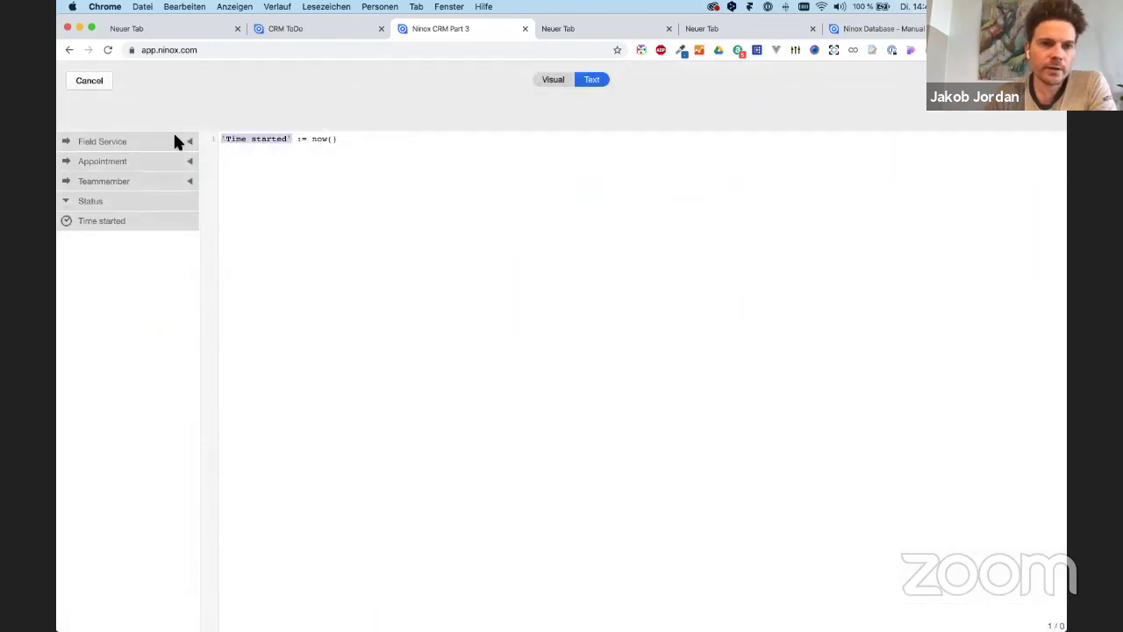
left_click_drag(343, 138, 178, 127)
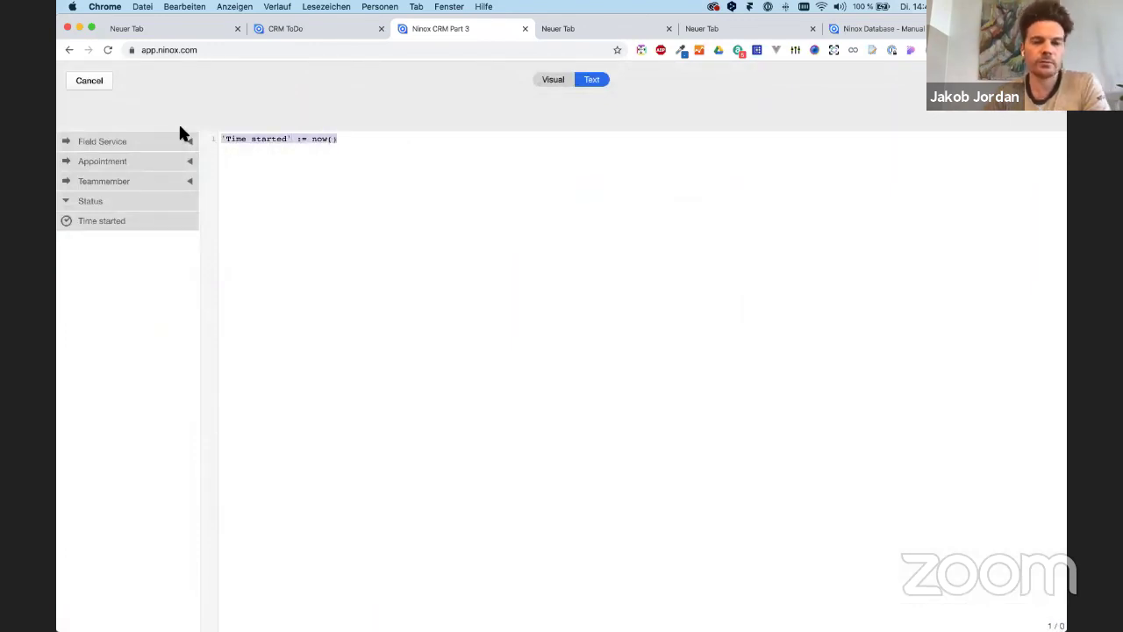
key("super+c")
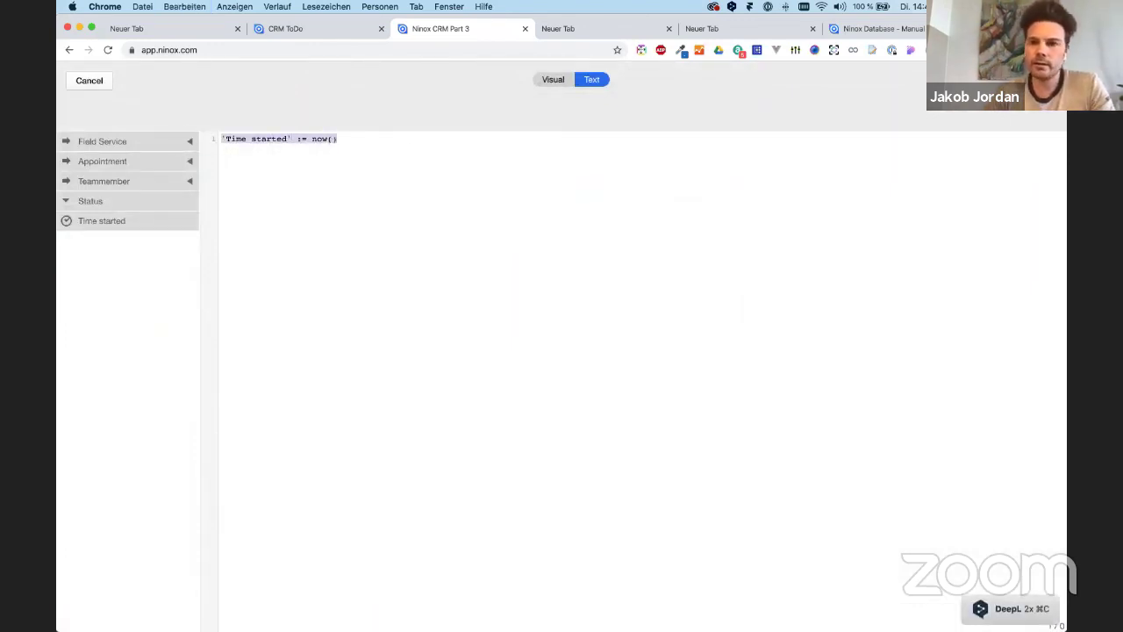
Close the Status script and field settings unchanged, and test Status by switching among Started, Done and Cancelled, ending on Started.
key("Escape")
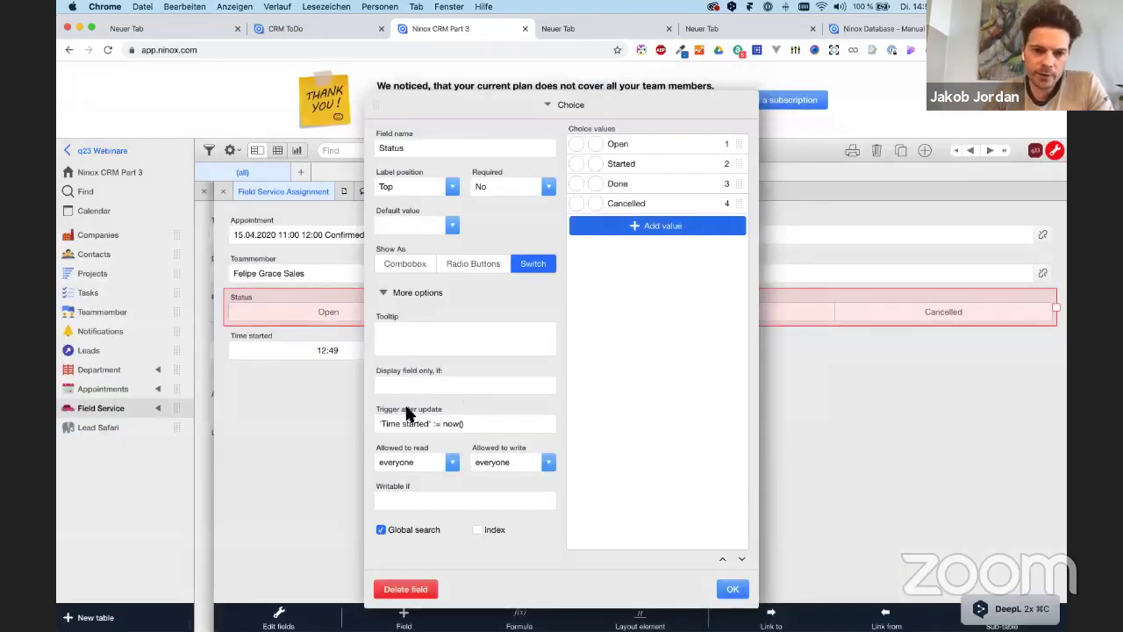
left_click(730, 589)
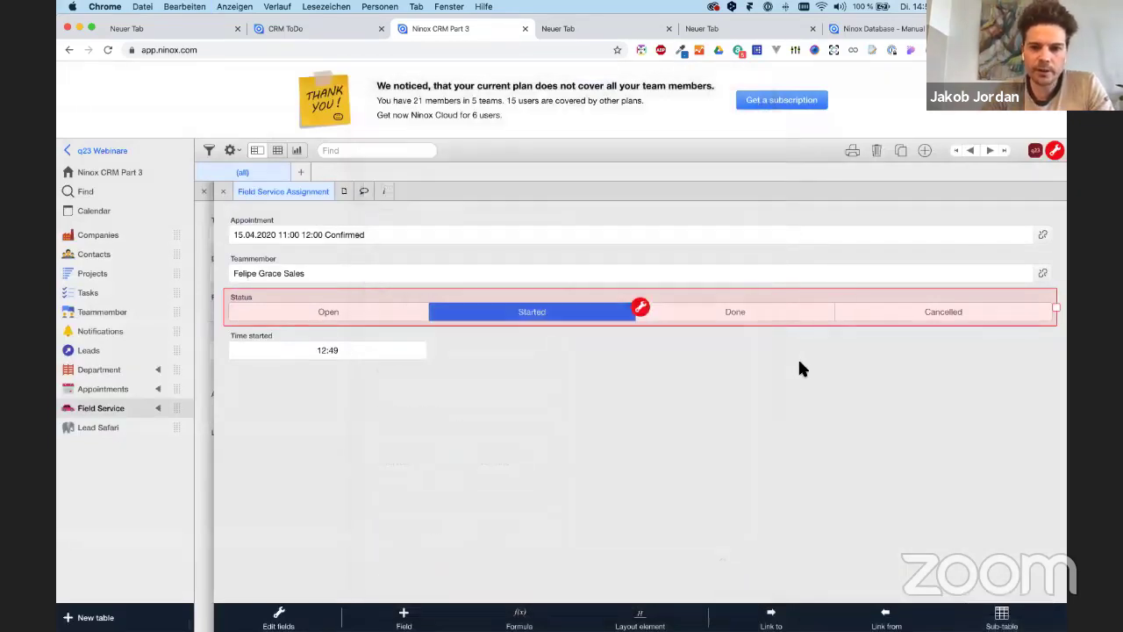
left_click(692, 314)
left_click(604, 311)
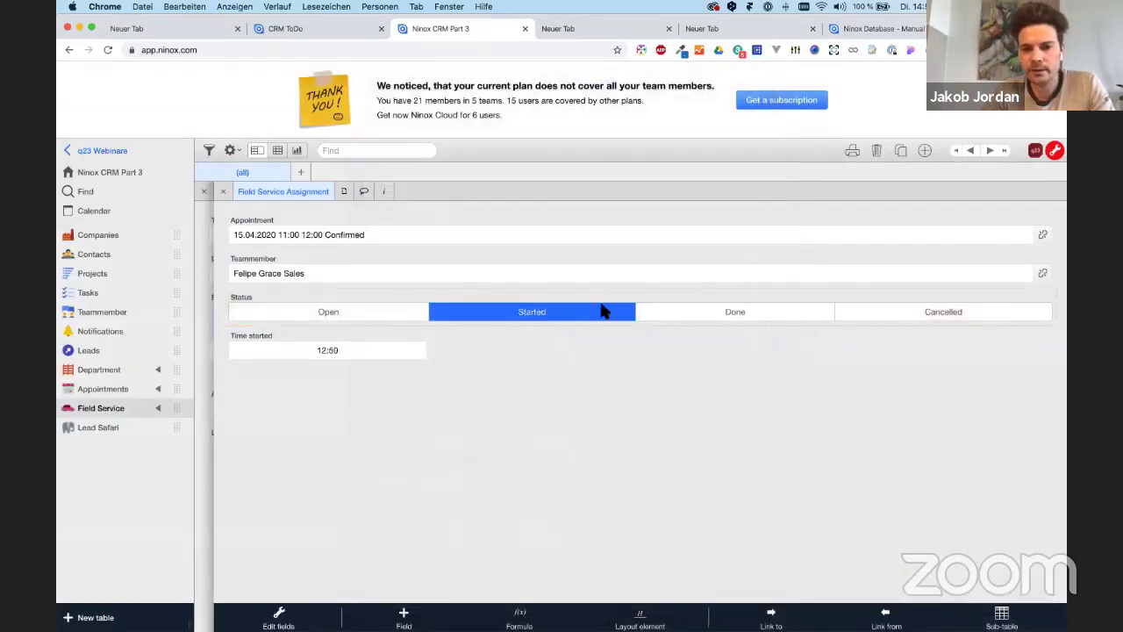
left_click(775, 311)
left_click(881, 313)
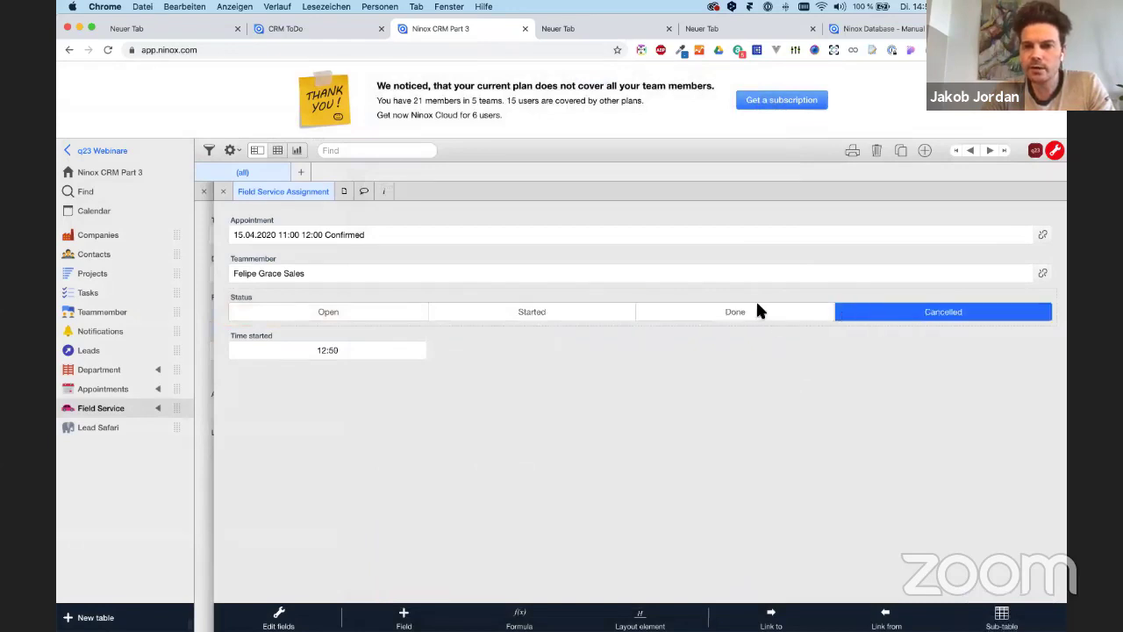
left_click(638, 312)
left_click(594, 309)
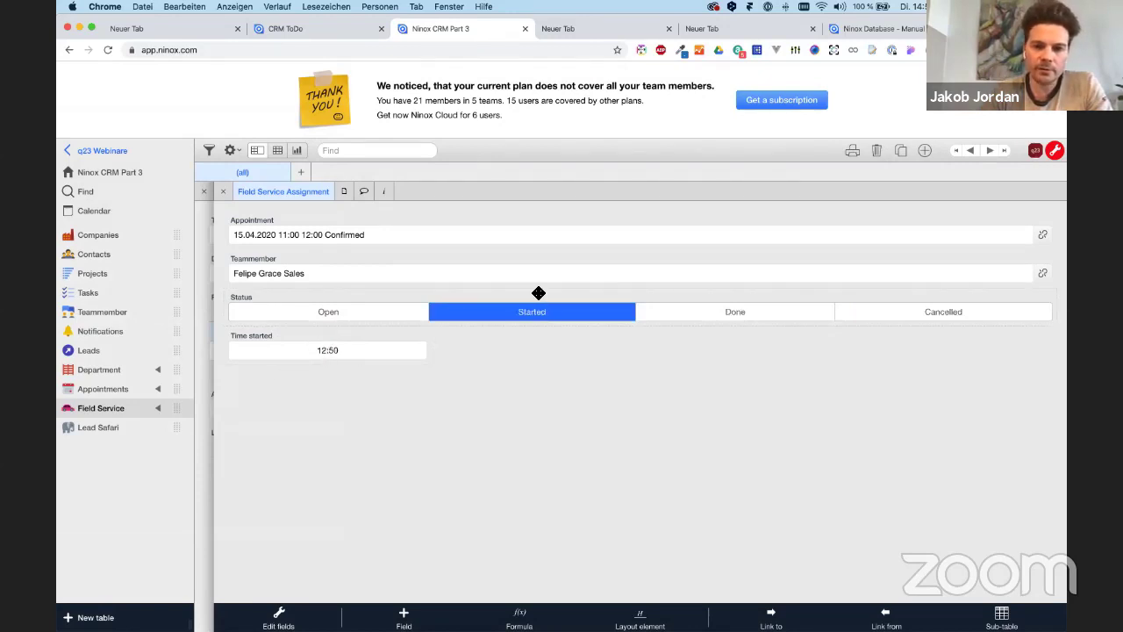
mouse_move(617, 301)
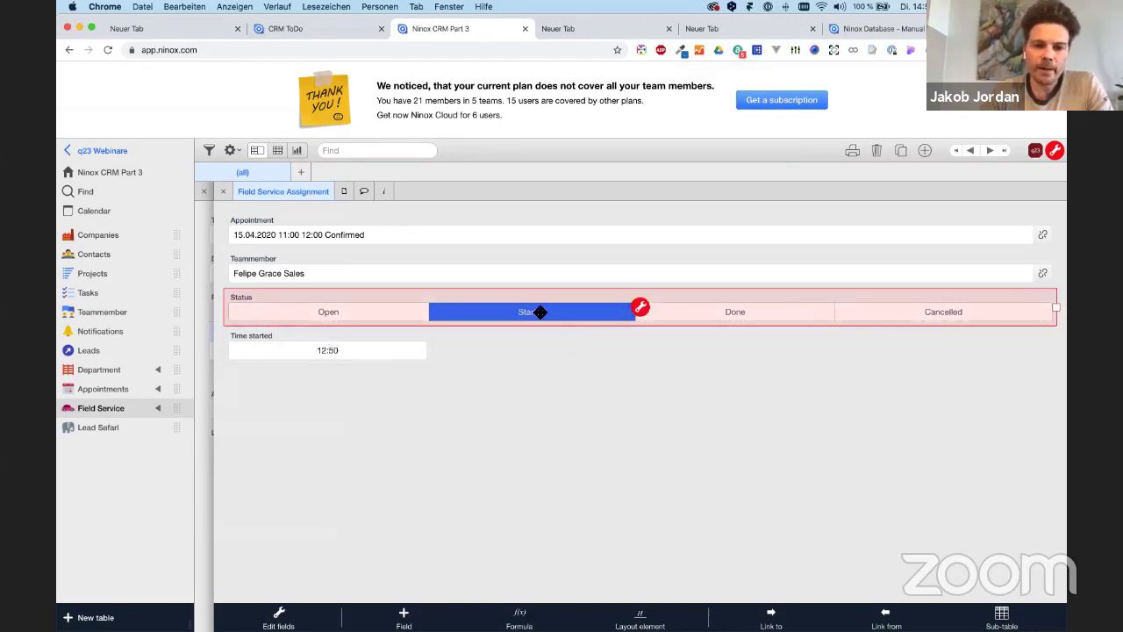
Add a Time field named Time done beside Time started, save the form, and switch Status to Done and back to Started.
left_click(299, 339)
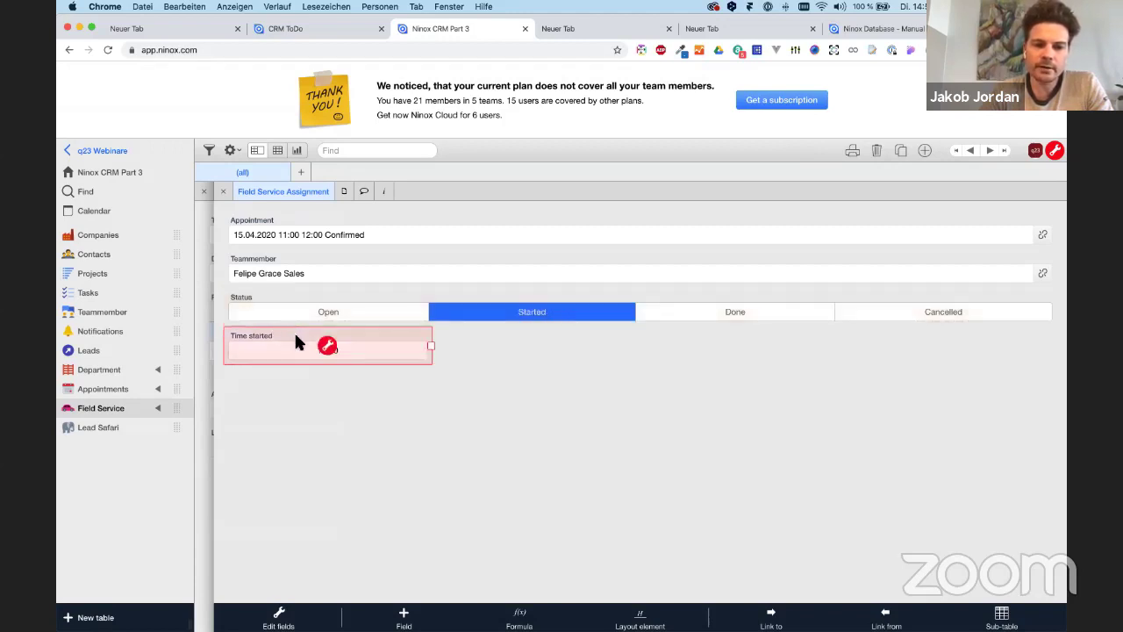
left_click(416, 619)
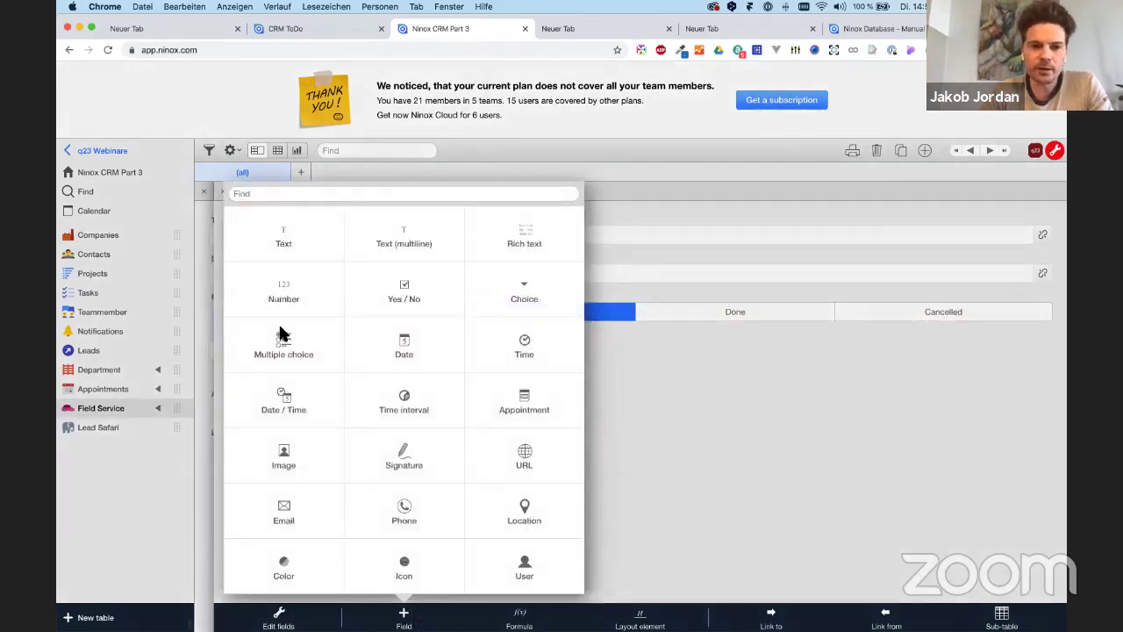
left_click(527, 354)
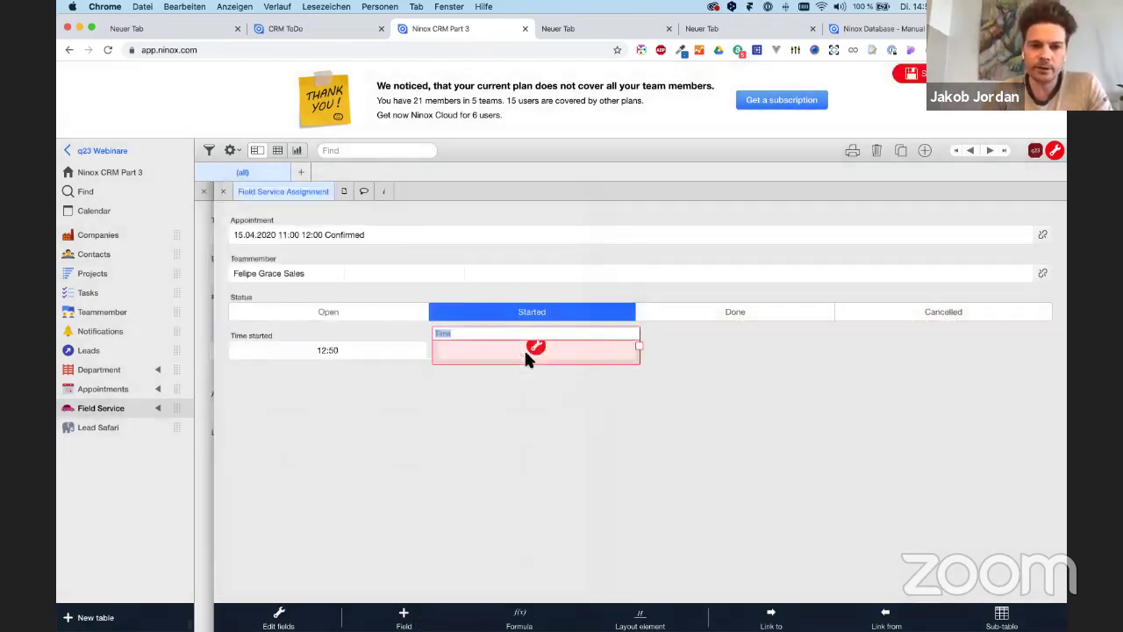
type("Time done")
key("Return")
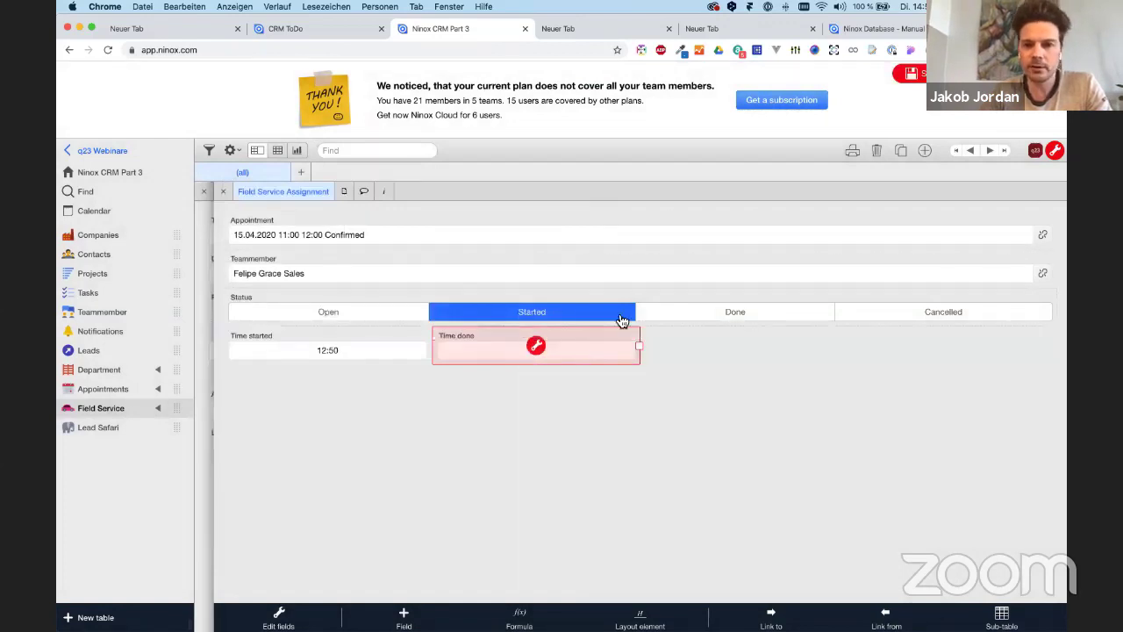
key("super+s")
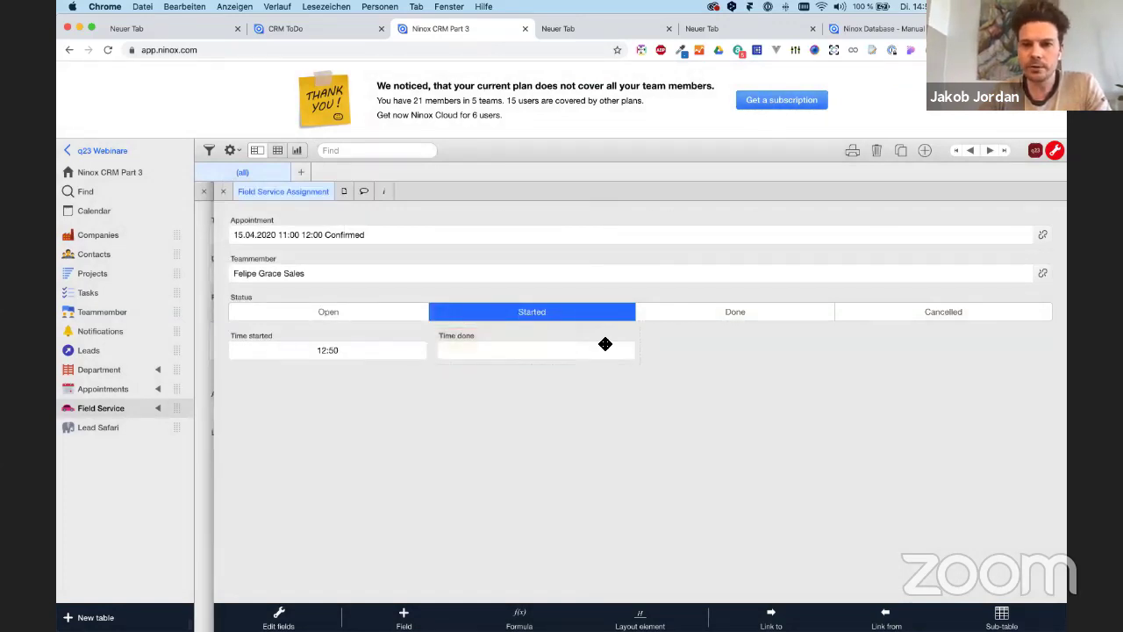
left_click(694, 313)
left_click(530, 314)
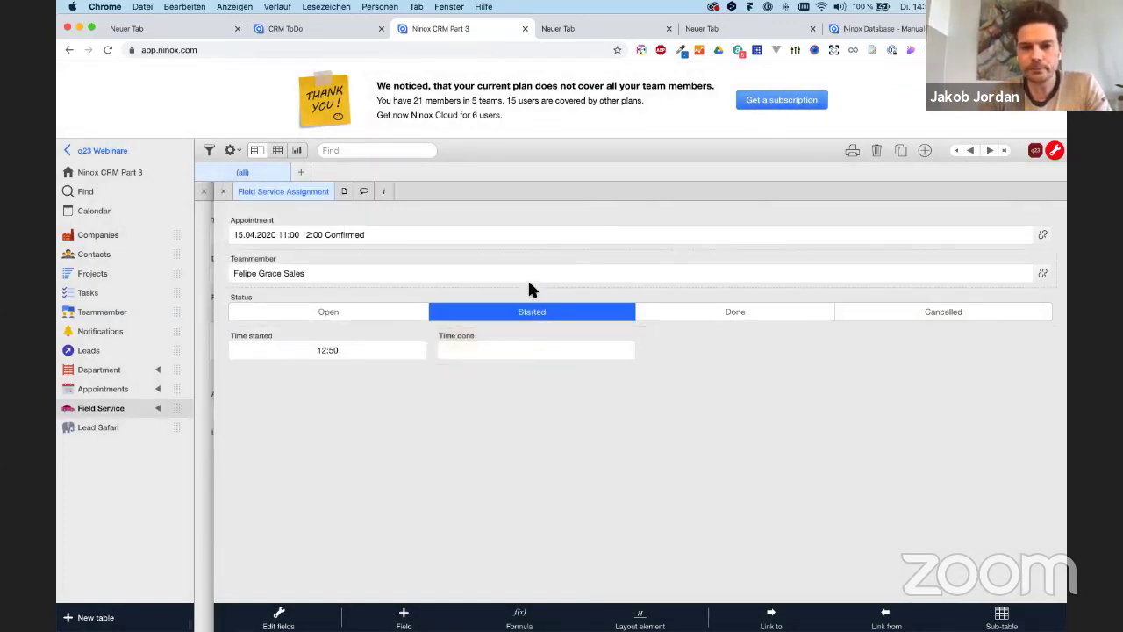
Change the Status field's "Trigger after update" script to: if Status = 2 then 'Time started' := now() end, and save the field settings.
left_click(523, 297)
left_click(640, 306)
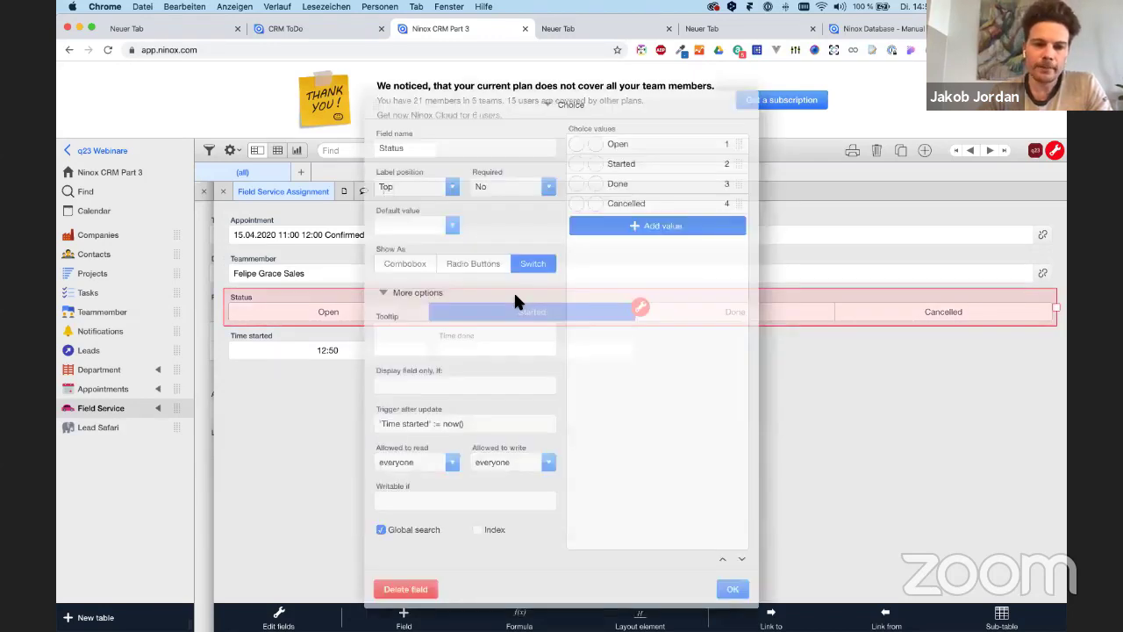
left_click(425, 422)
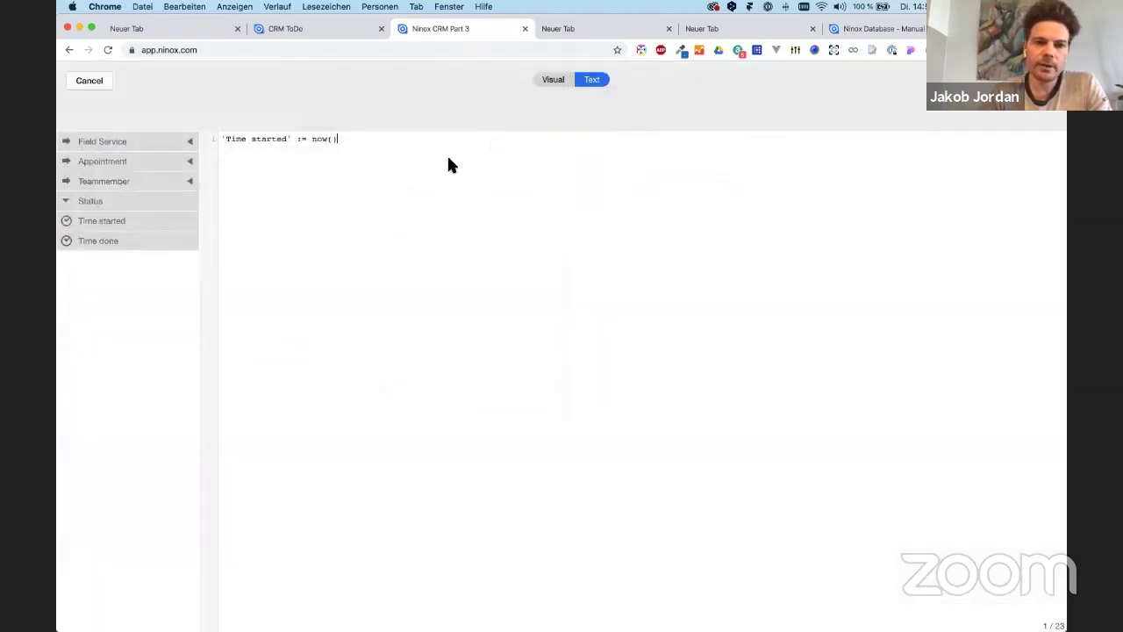
key("Return")
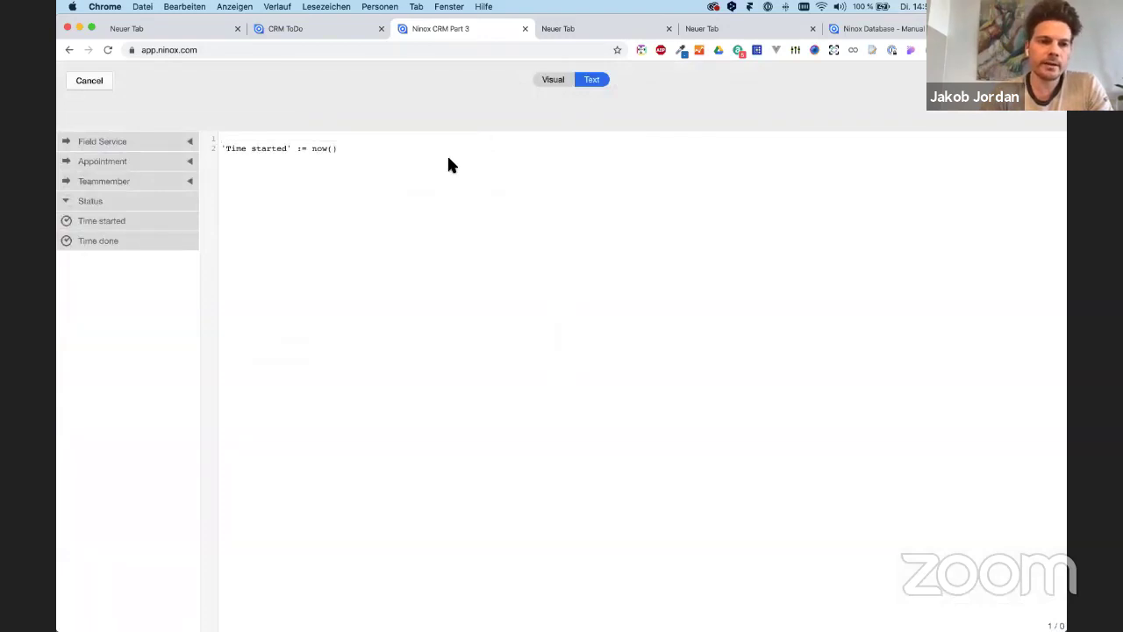
type("if Status = ")
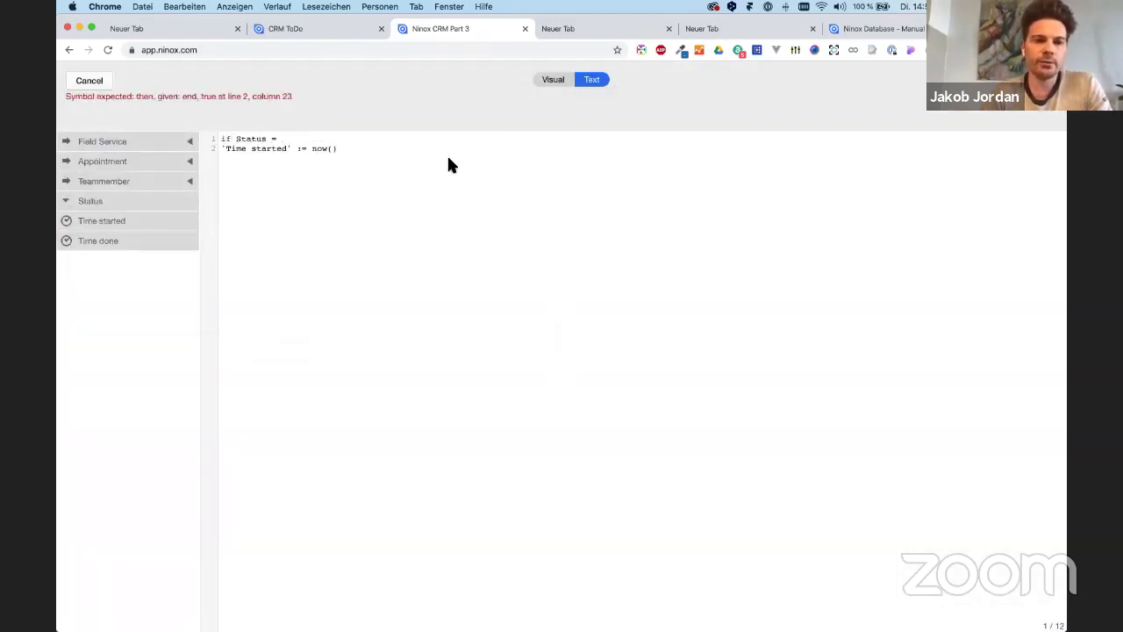
type("2")
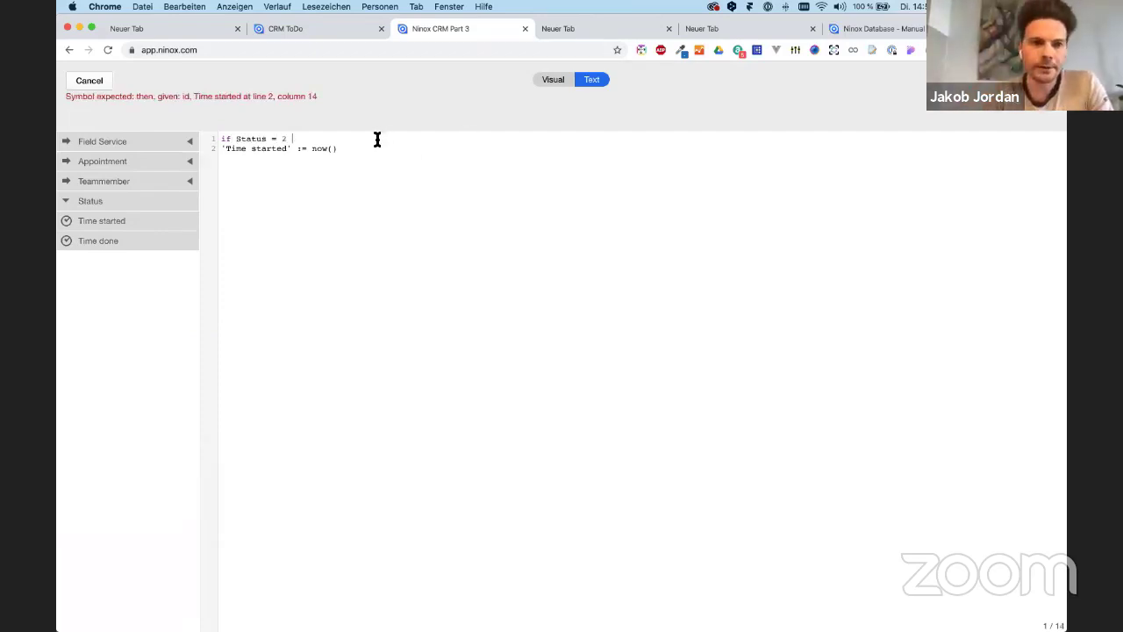
type(" then")
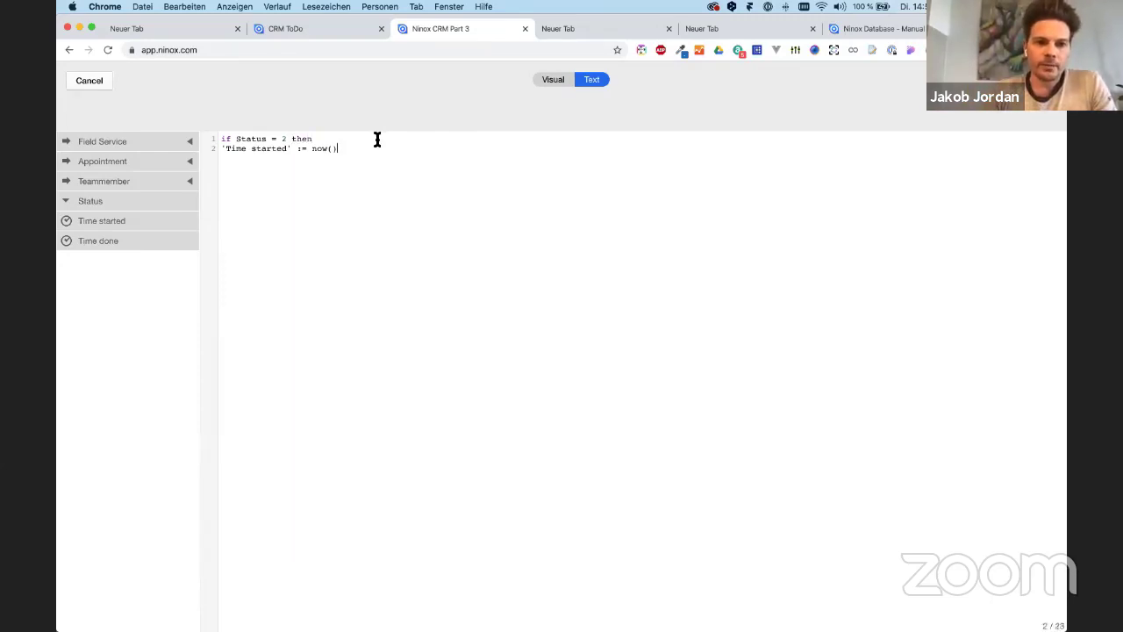
key("Return")
type("end")
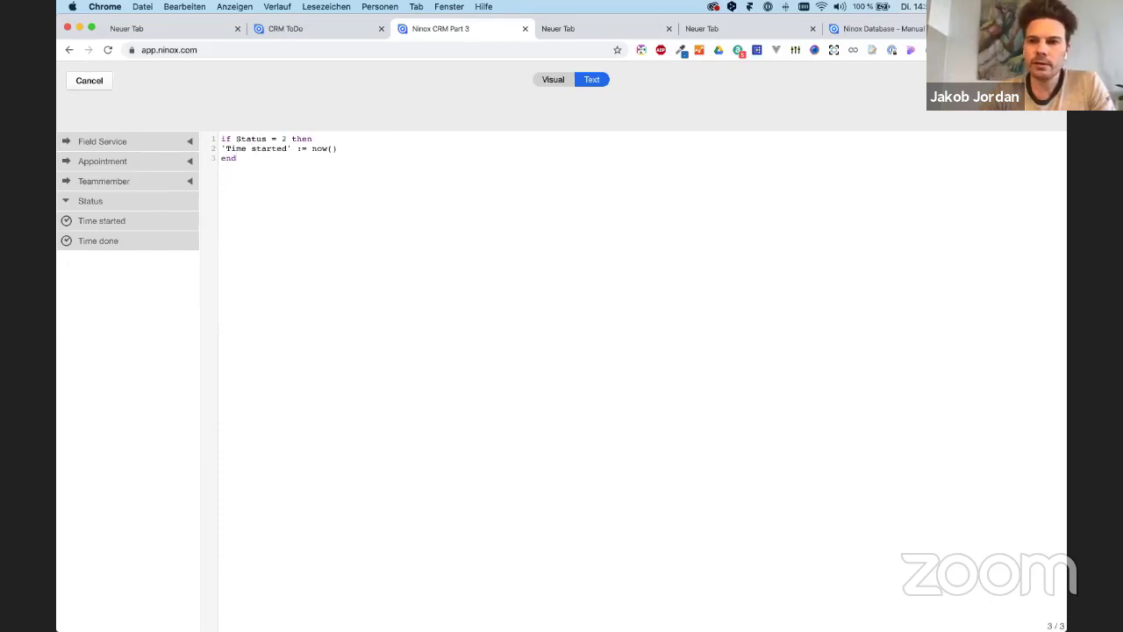
left_click(1042, 80)
left_click(731, 589)
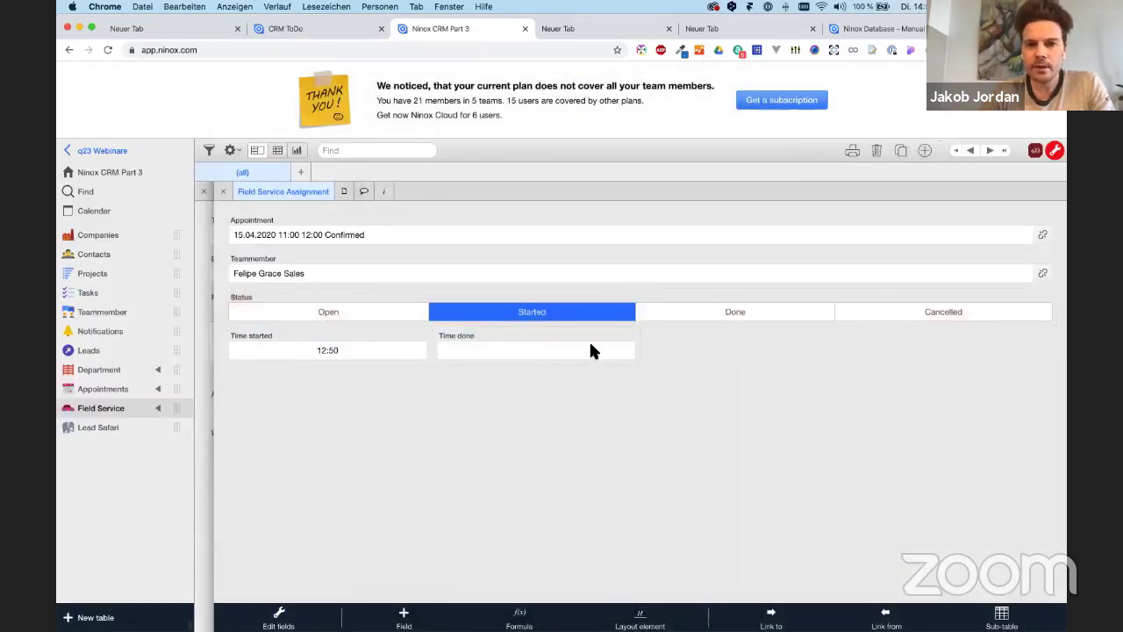
Test the conditional start time by switching Status among Done, Open and Cancelled, finishing with Open and Started.
left_click(676, 316)
left_click(367, 312)
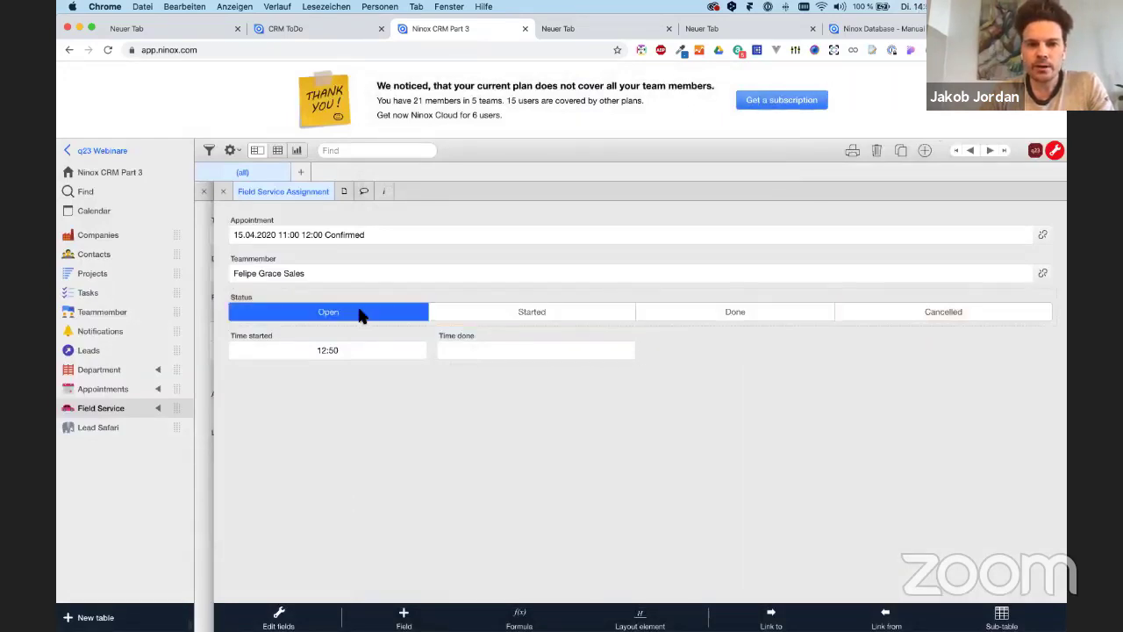
left_click(803, 318)
left_click(878, 316)
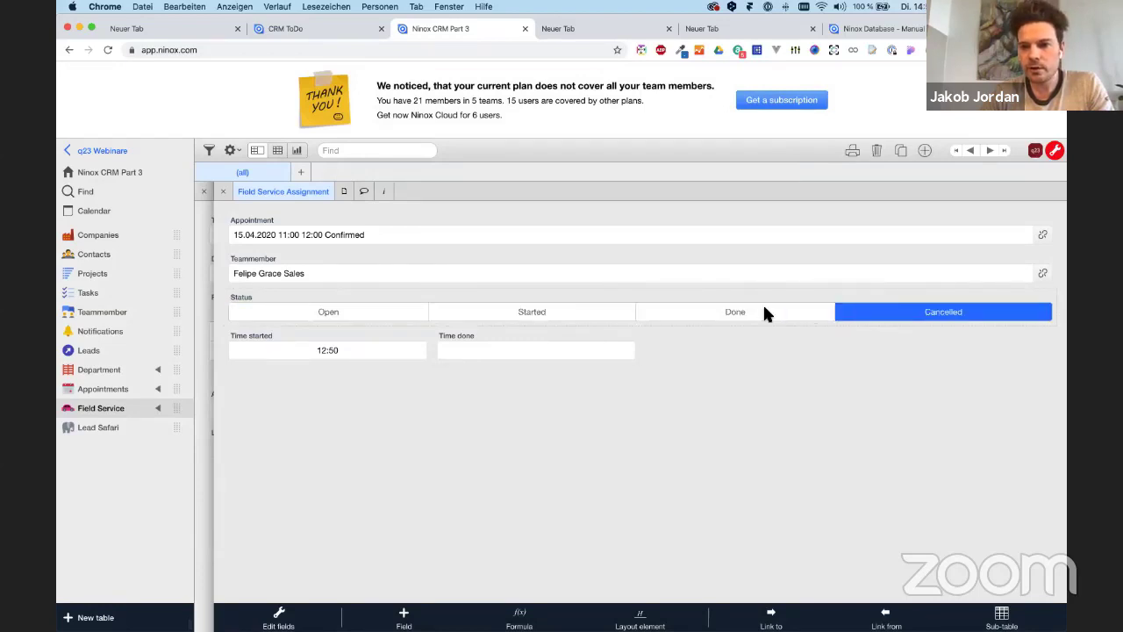
left_click(777, 314)
left_click(298, 312)
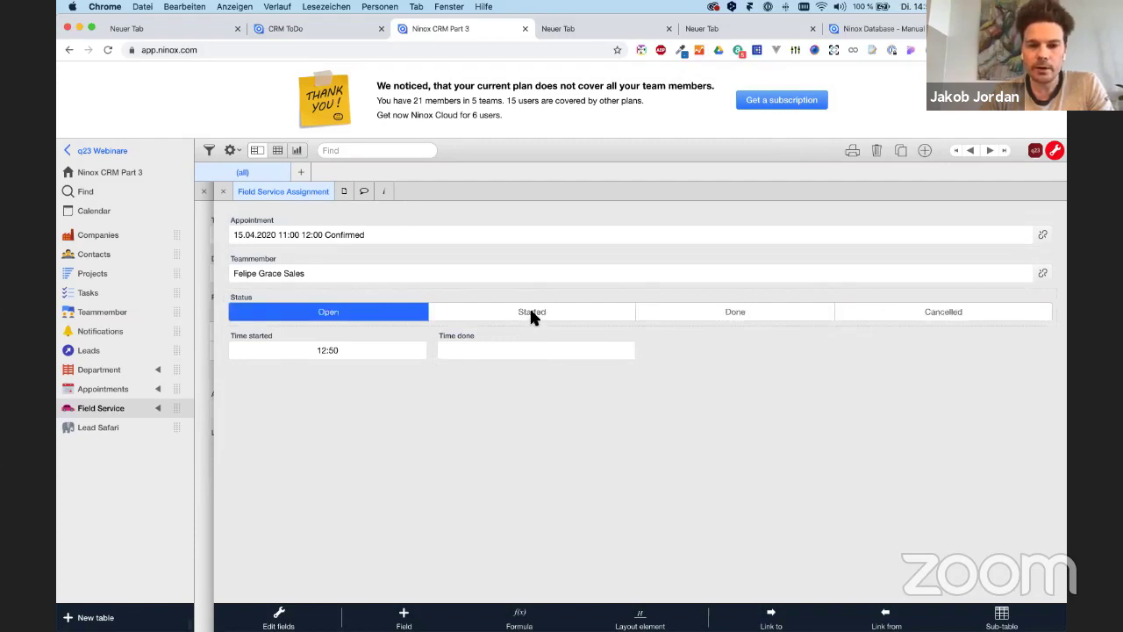
left_click(532, 316)
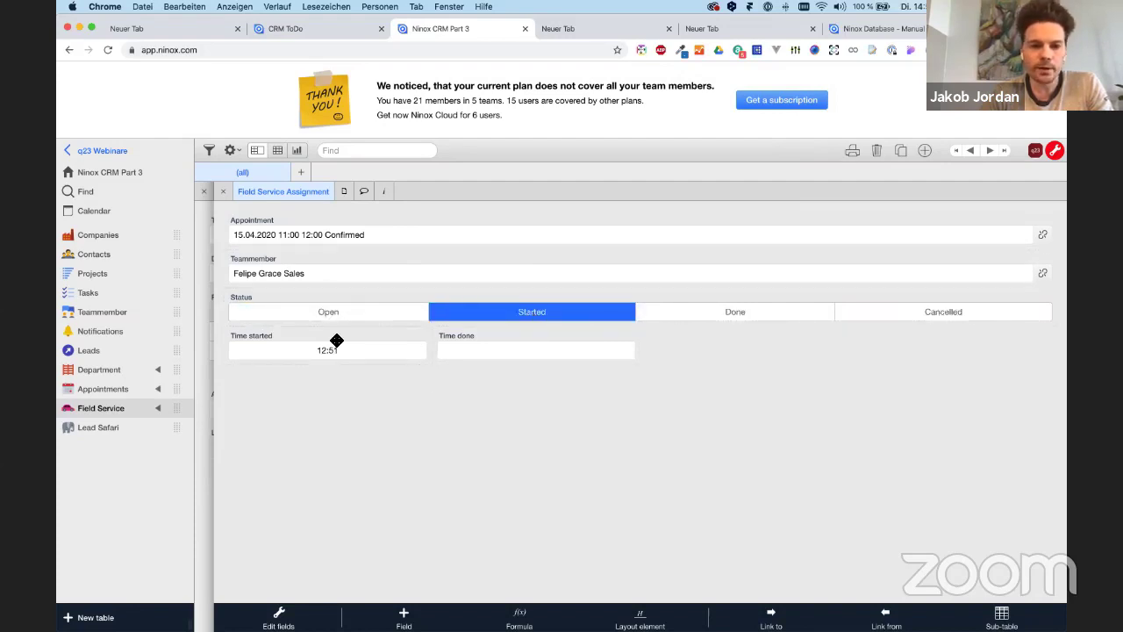
Give the Time done field a "Trigger after update" script, if Status = 3 then 'Time done':= now() end, and copy the whole script.
left_click(563, 339)
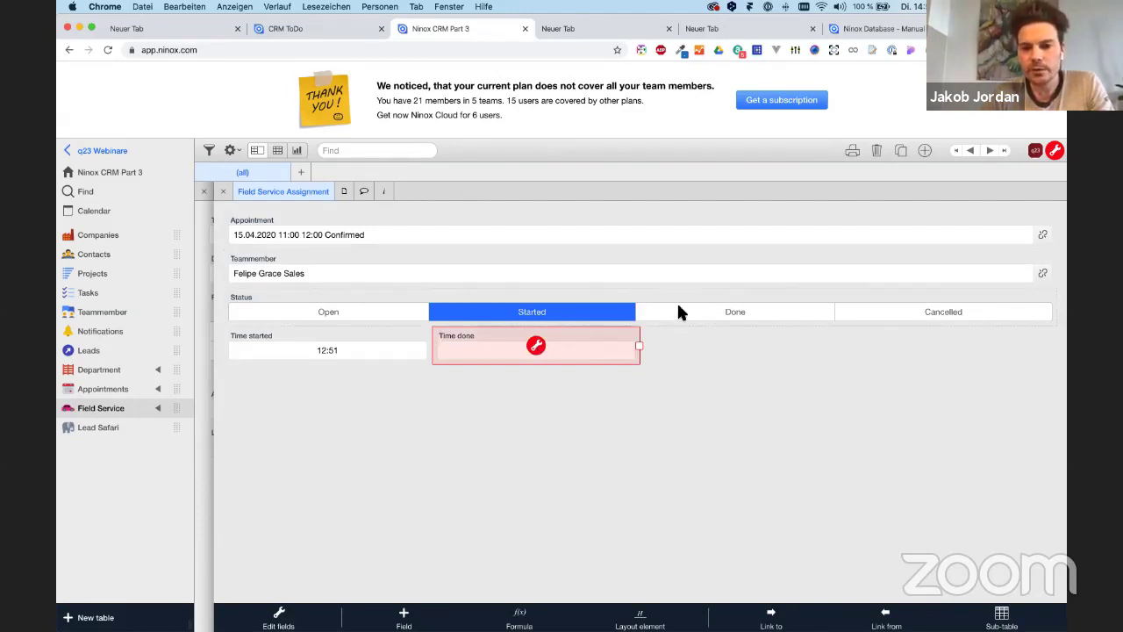
left_click(536, 345)
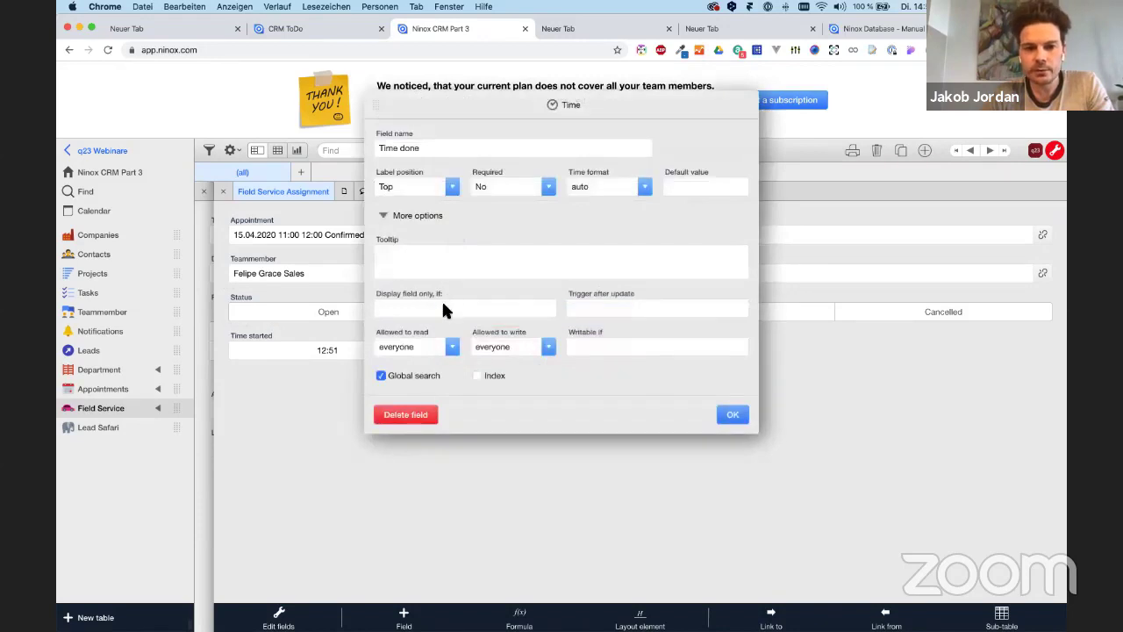
left_click(610, 309)
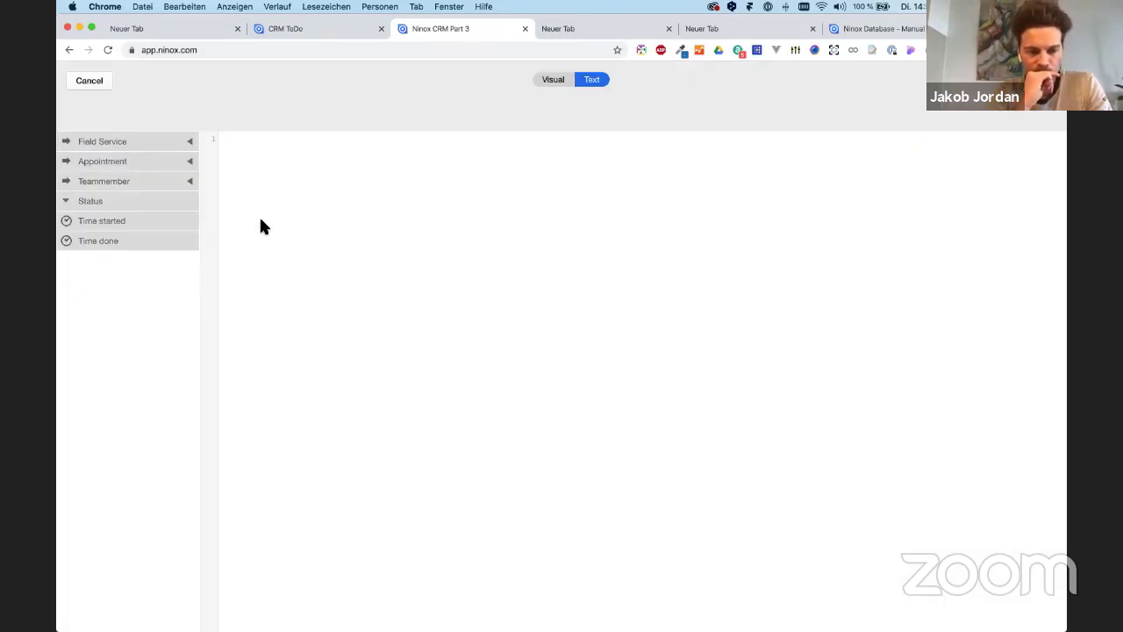
type("if ")
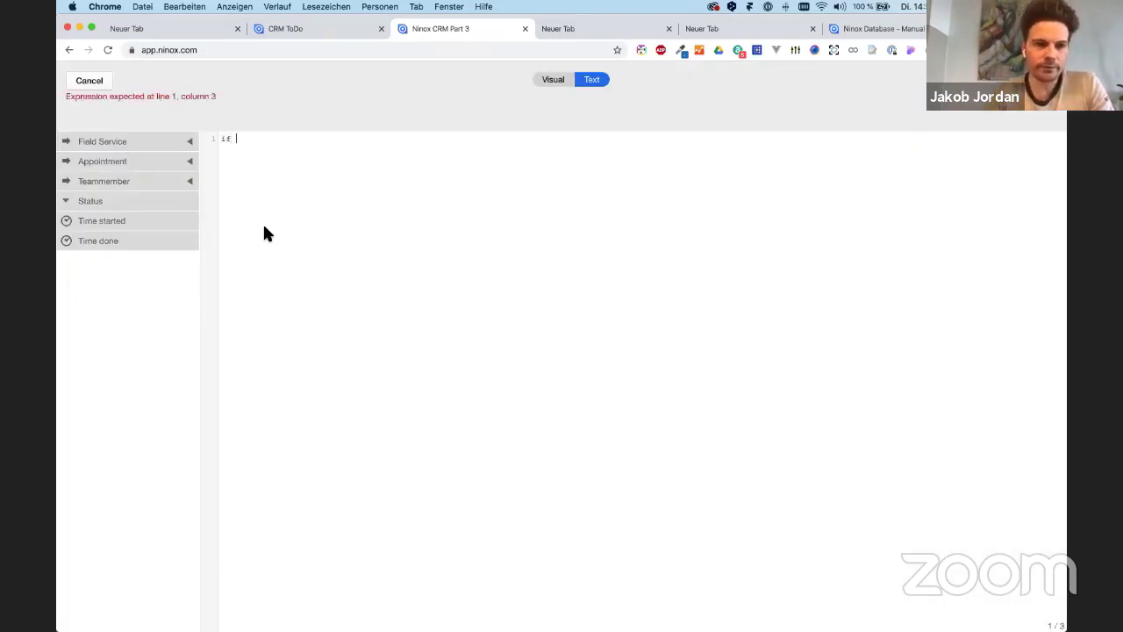
type("Status = 3")
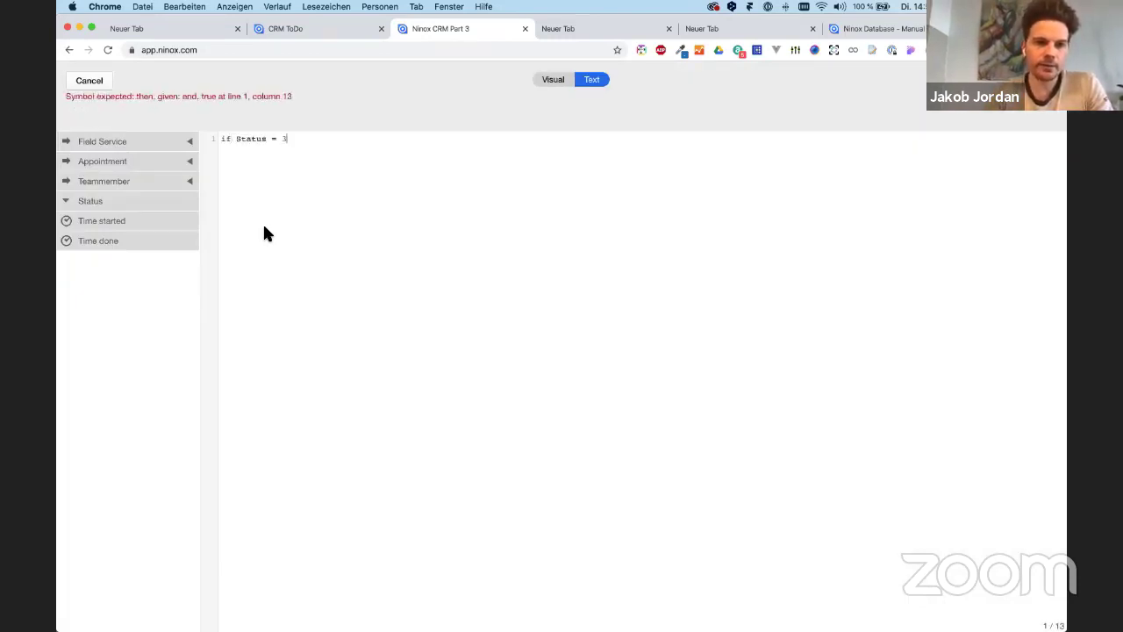
type(" then")
key("Return")
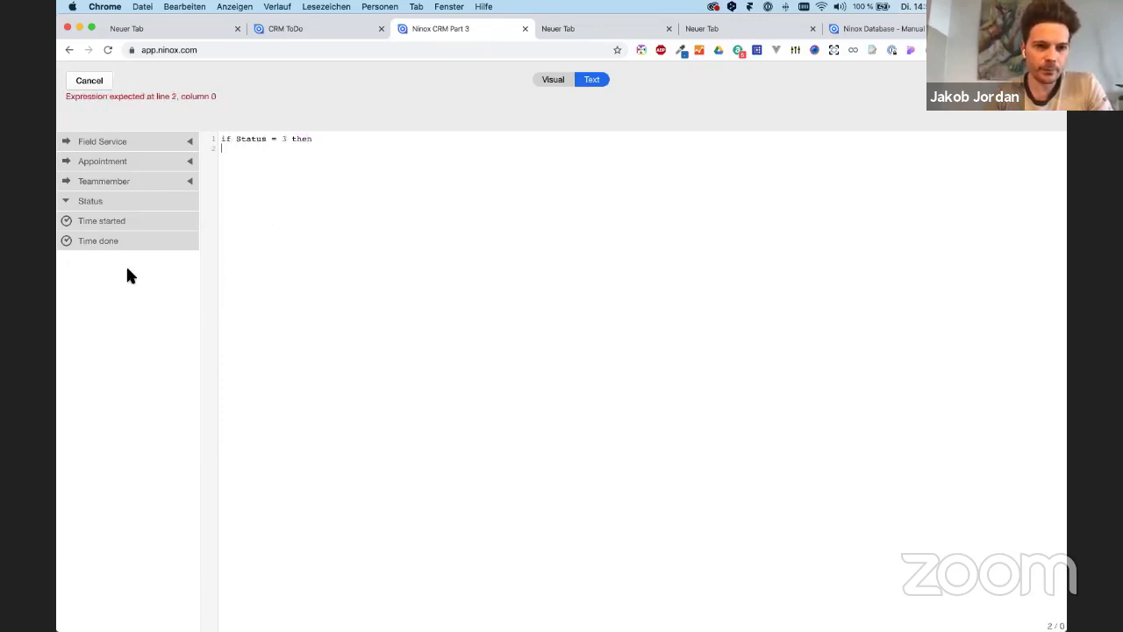
left_click(124, 241)
type(":= ")
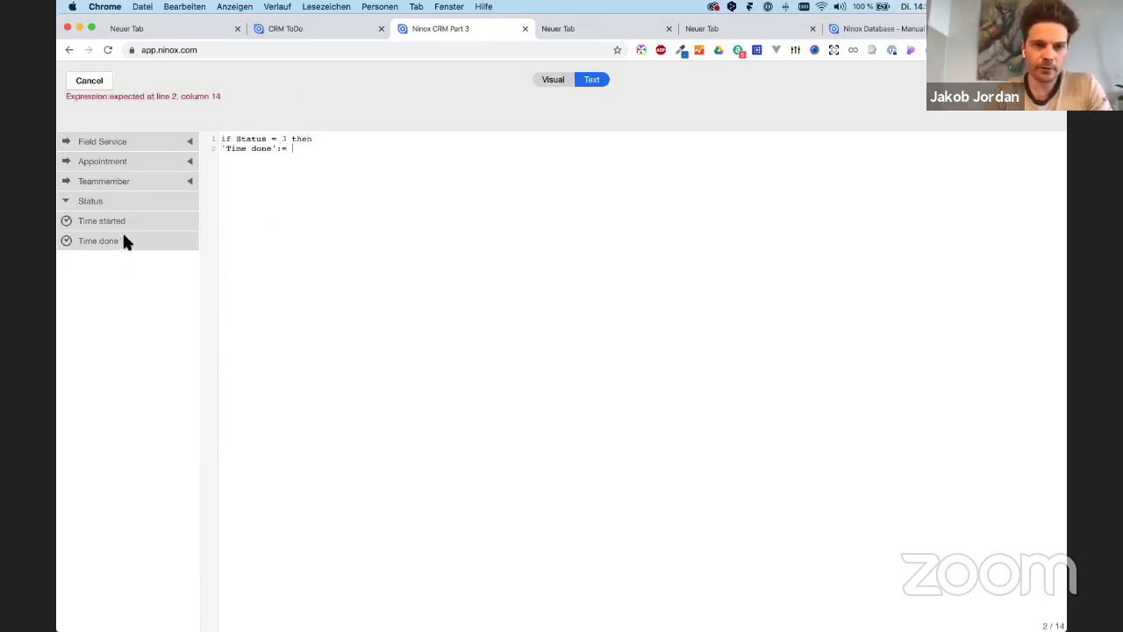
type("now()")
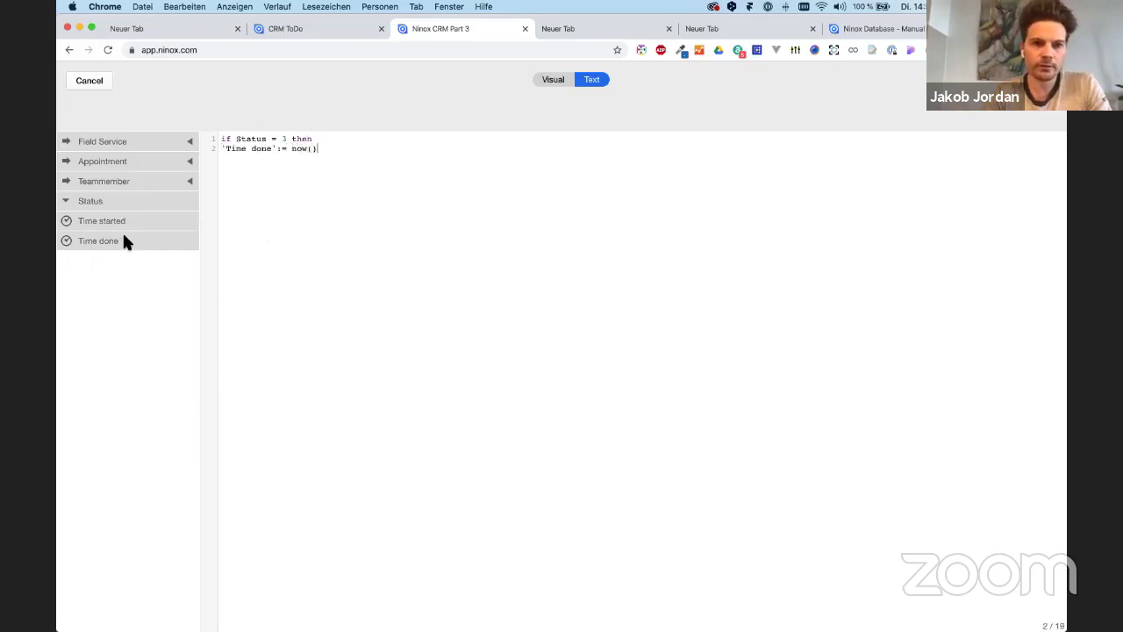
key("Return")
type("end")
key("super+a")
key("super+c")
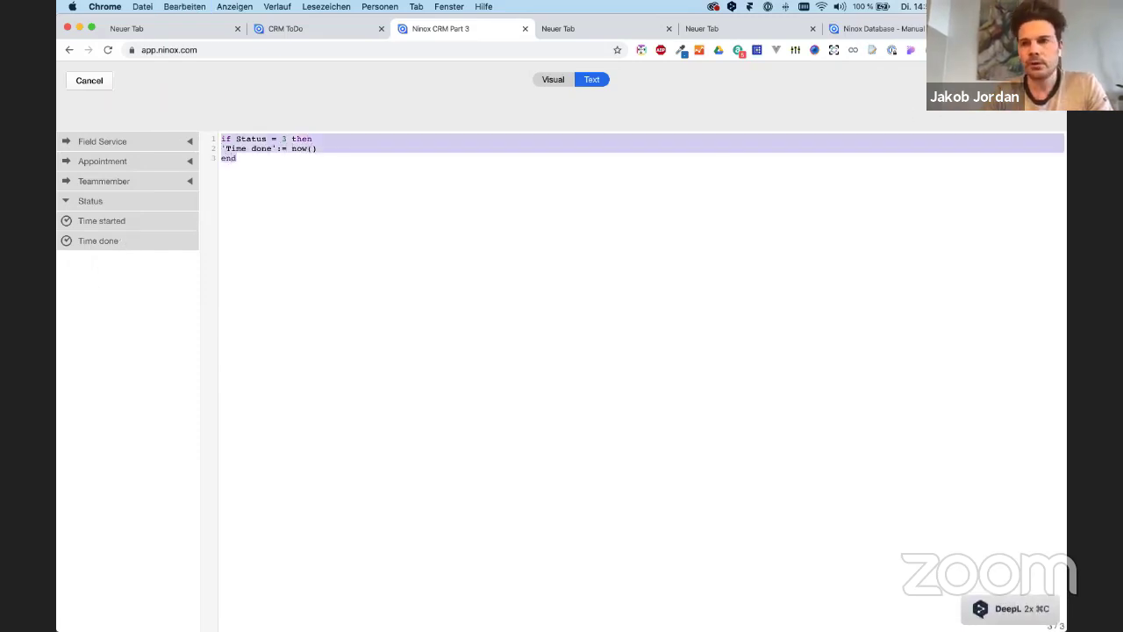
Save the trigger script and the Time done field settings, and test them by setting the assignment's Status to Done.
left_click(1035, 80)
left_click(737, 414)
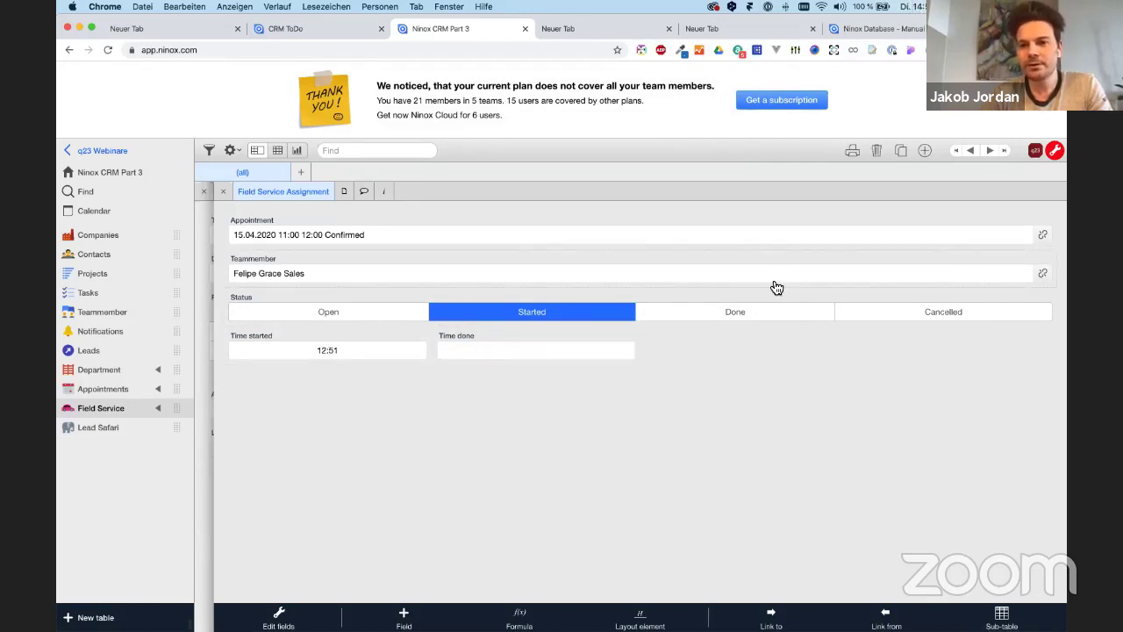
left_click(749, 312)
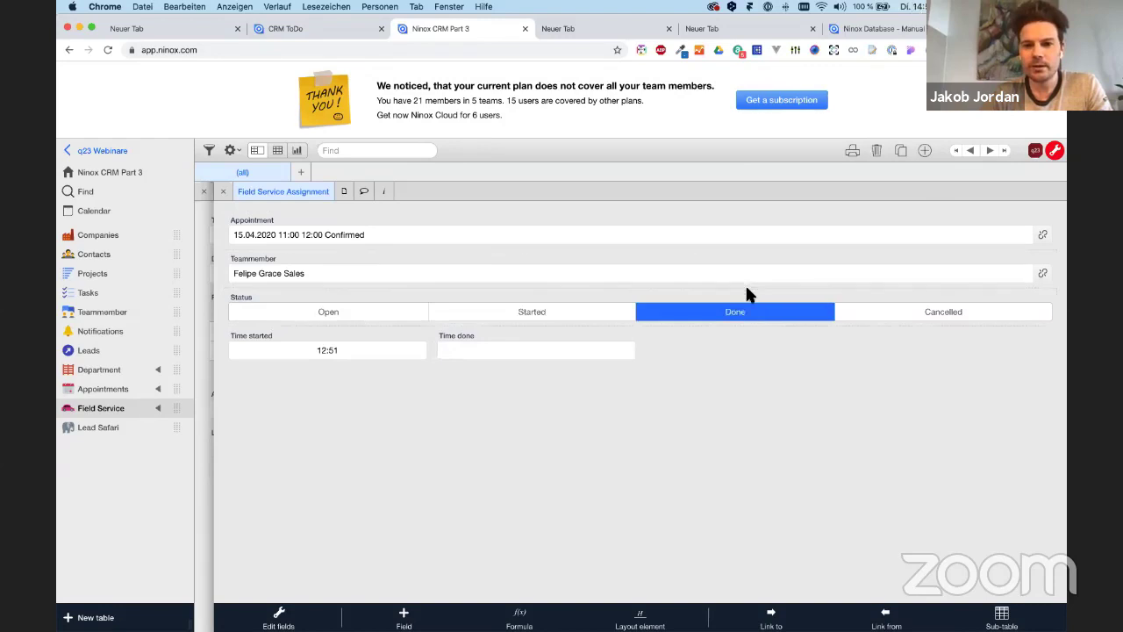
Clear the "Trigger after update" script of the Time done field and save the field settings.
left_click(640, 307)
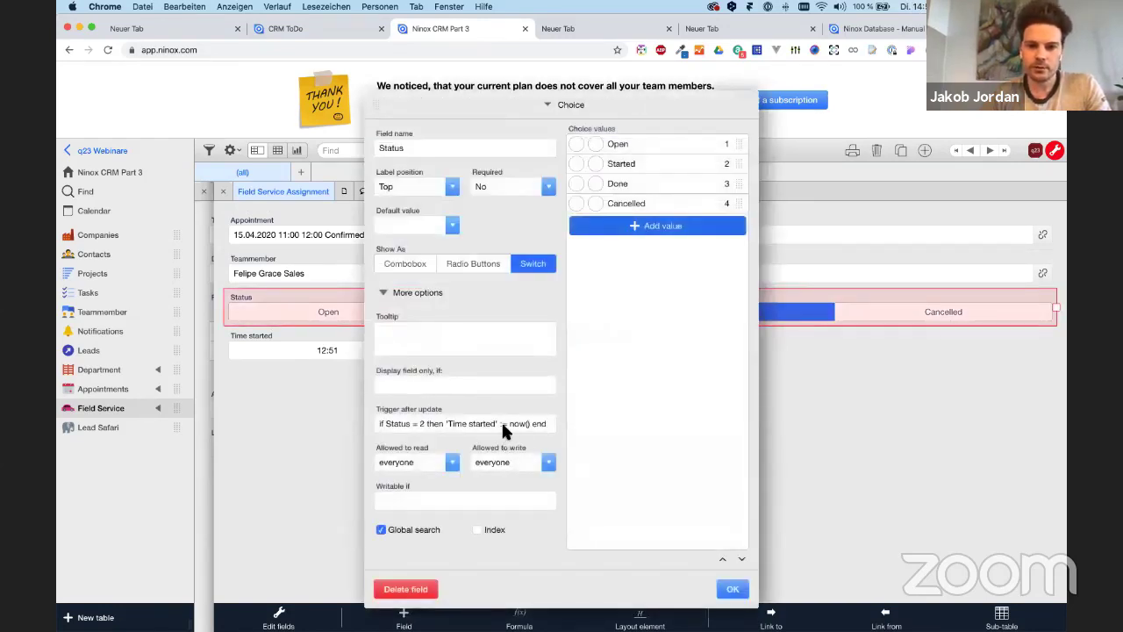
left_click(734, 589)
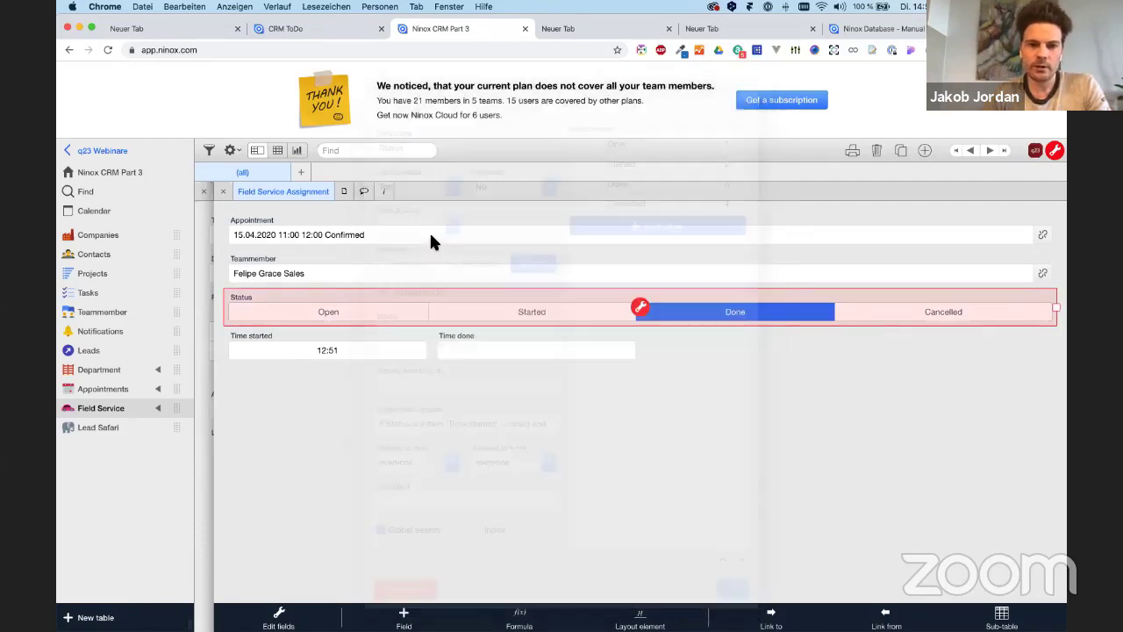
left_click(539, 343)
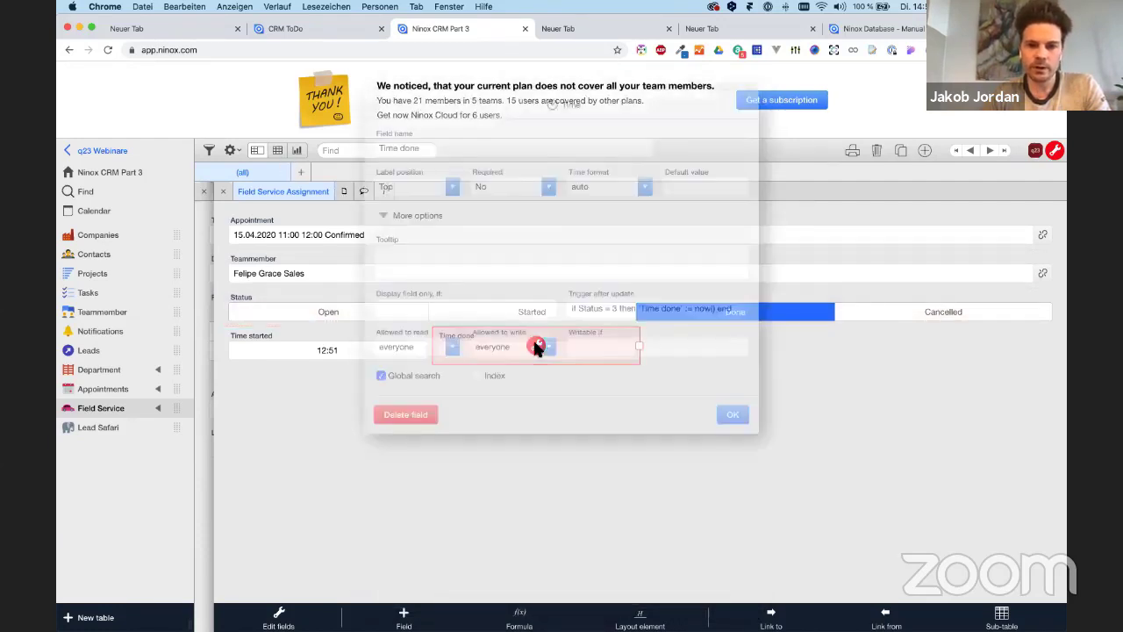
left_click(649, 306)
key("super+a")
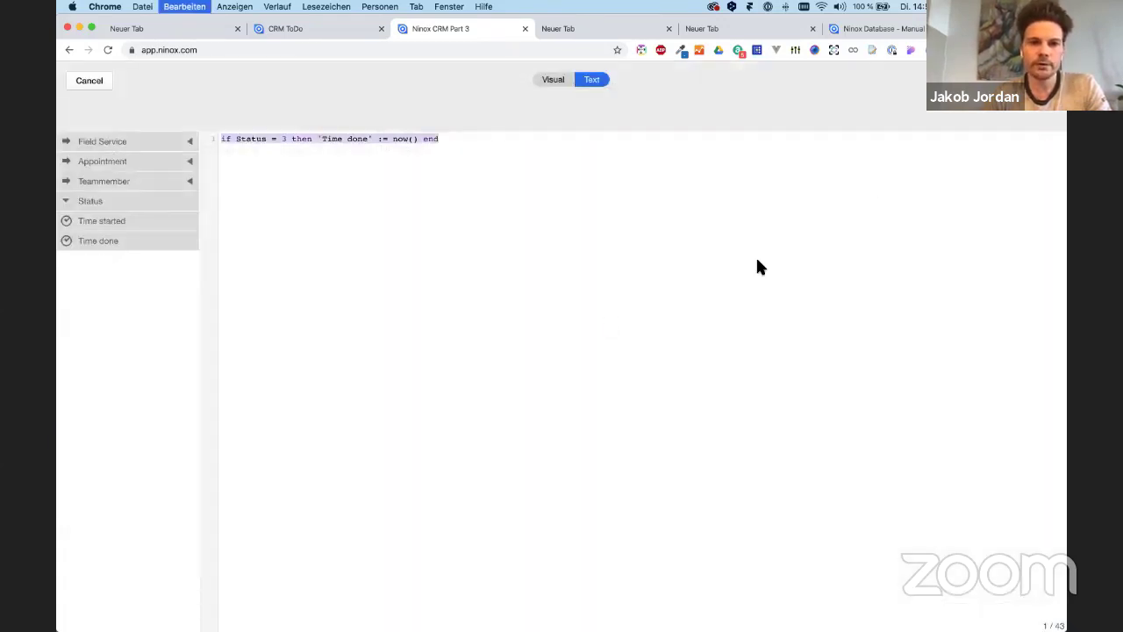
key("BackSpace")
left_click(1035, 79)
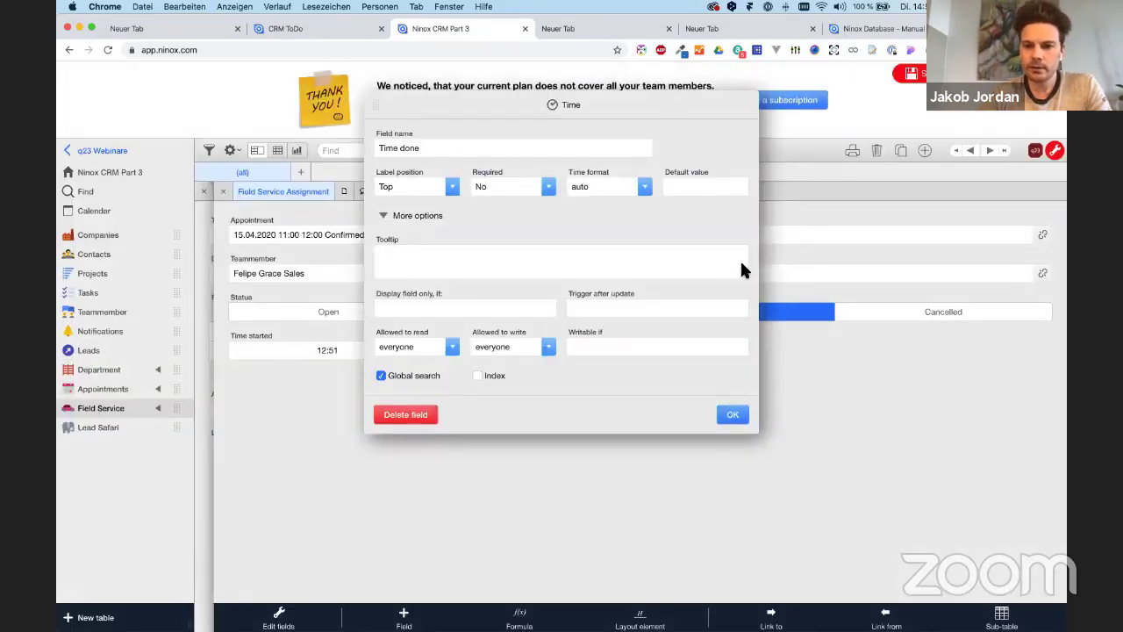
left_click(736, 413)
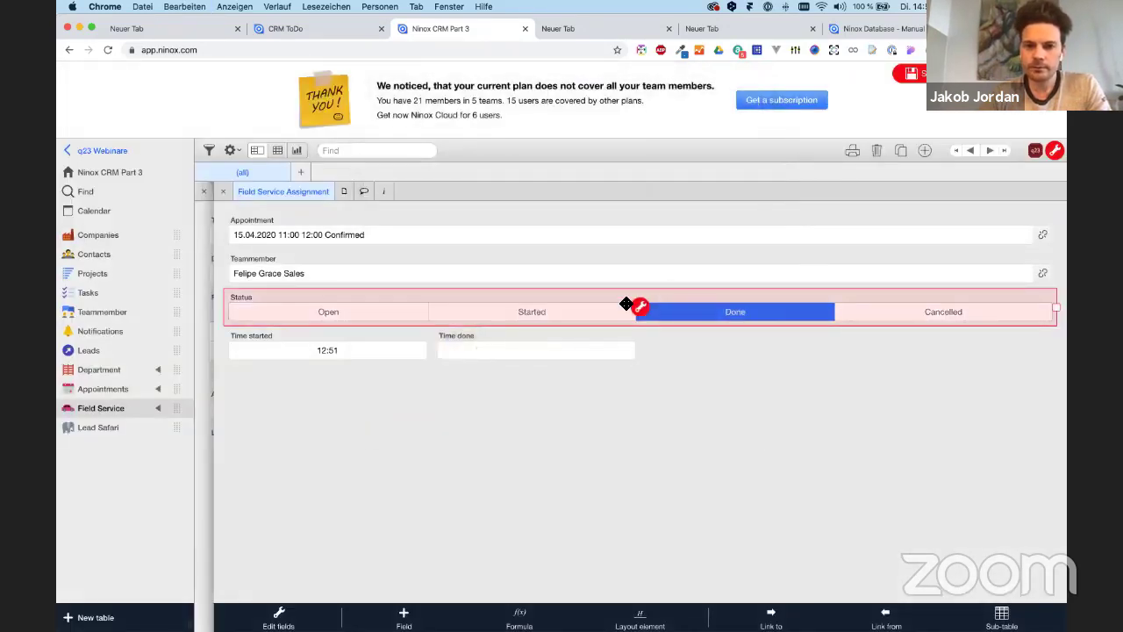
Extend the Status field's "Trigger after update" script with an else branch: if Status = 3 then 'Time done' := now() end.
left_click(641, 305)
left_click(518, 421)
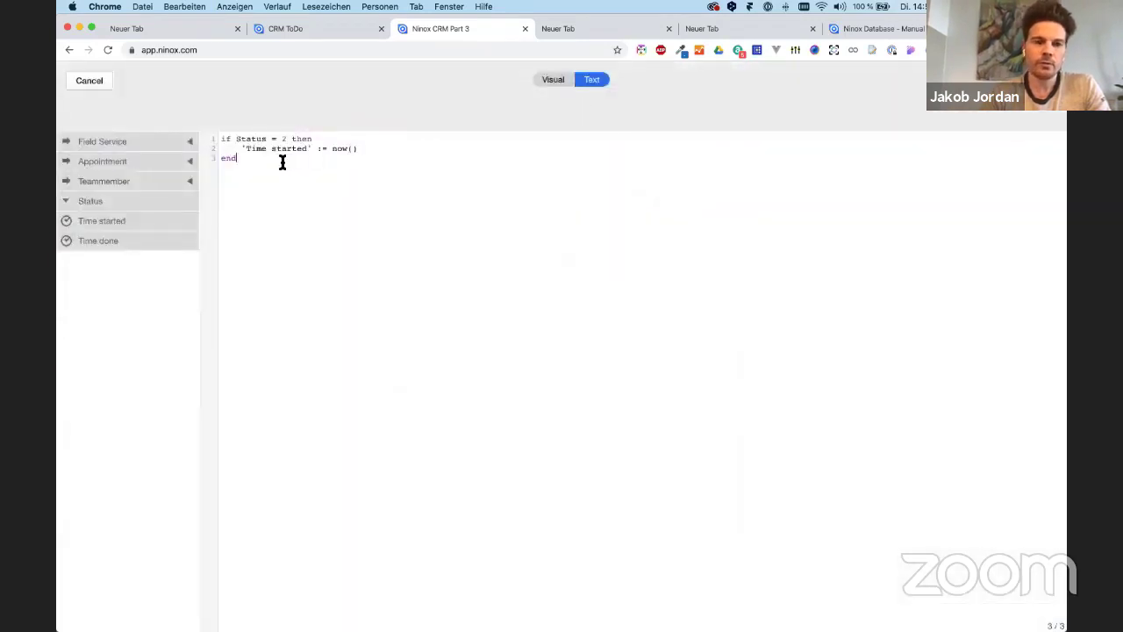
key("super+v")
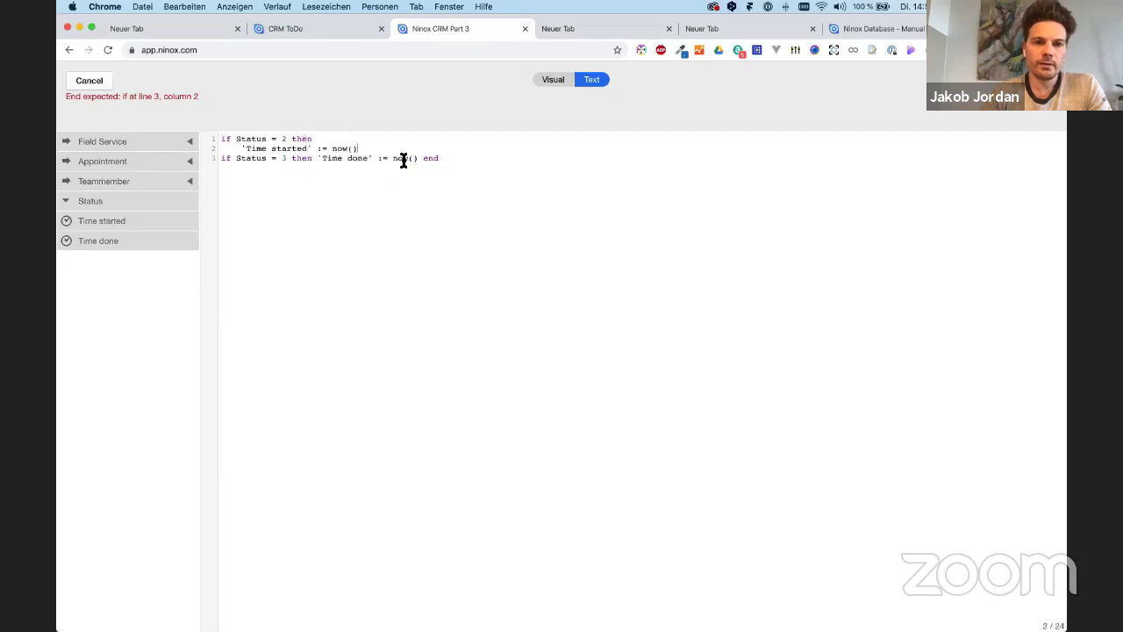
type("e")
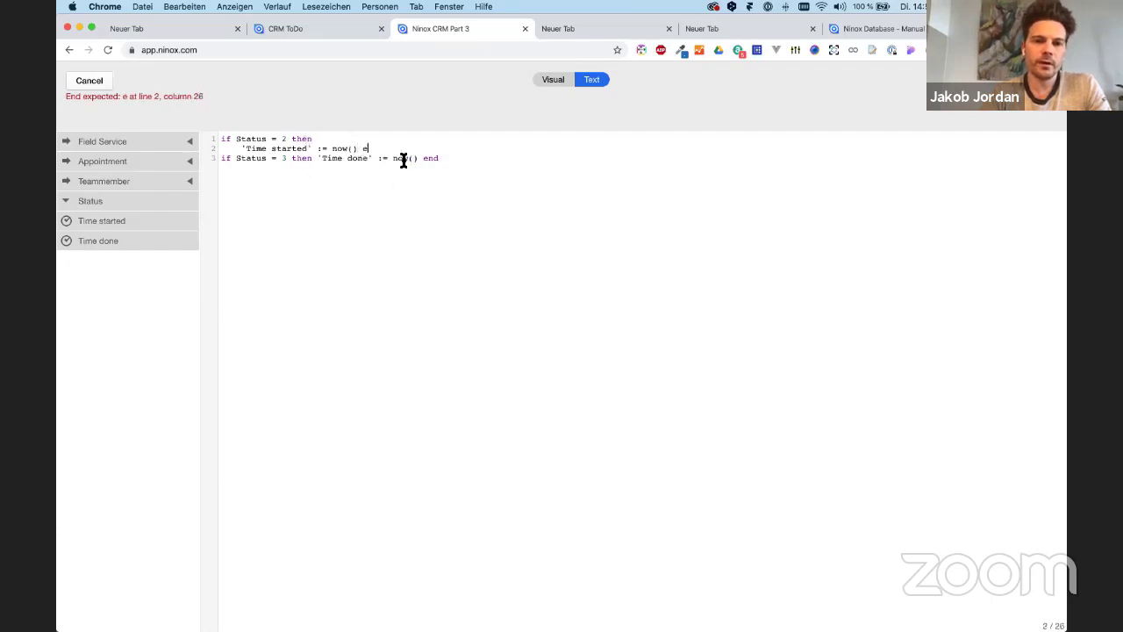
key("BackSpace")
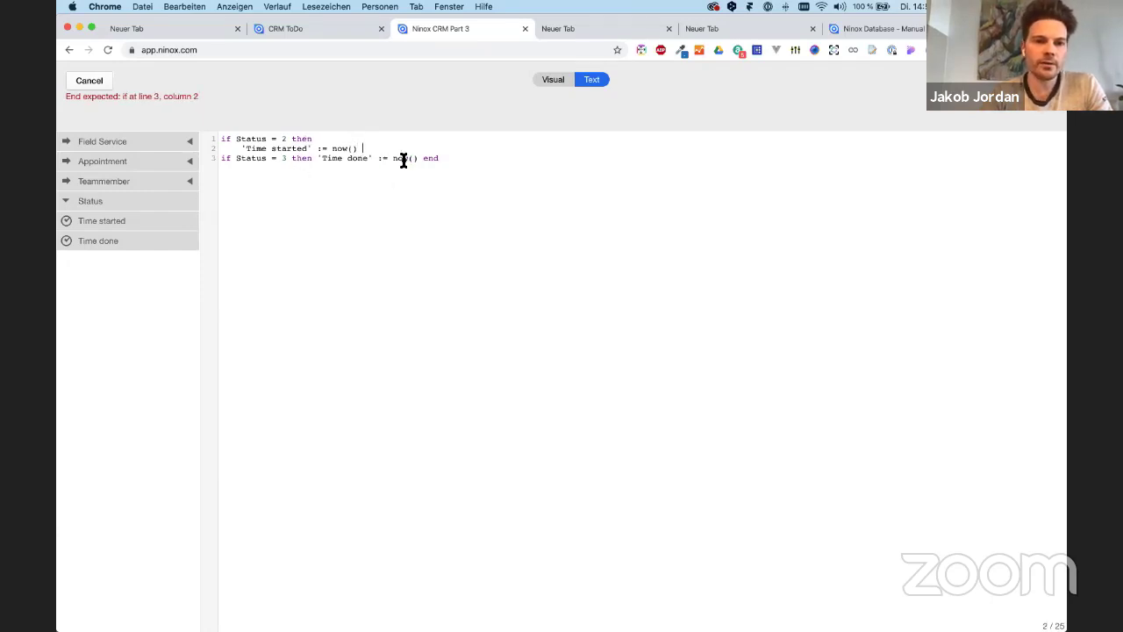
type("else")
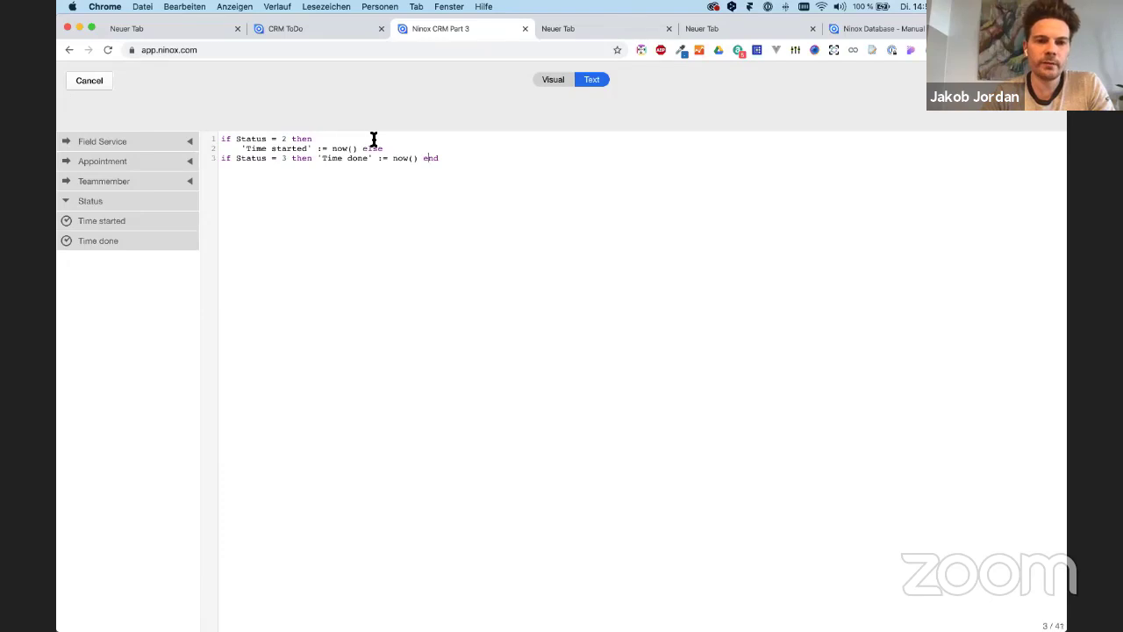
key("Return")
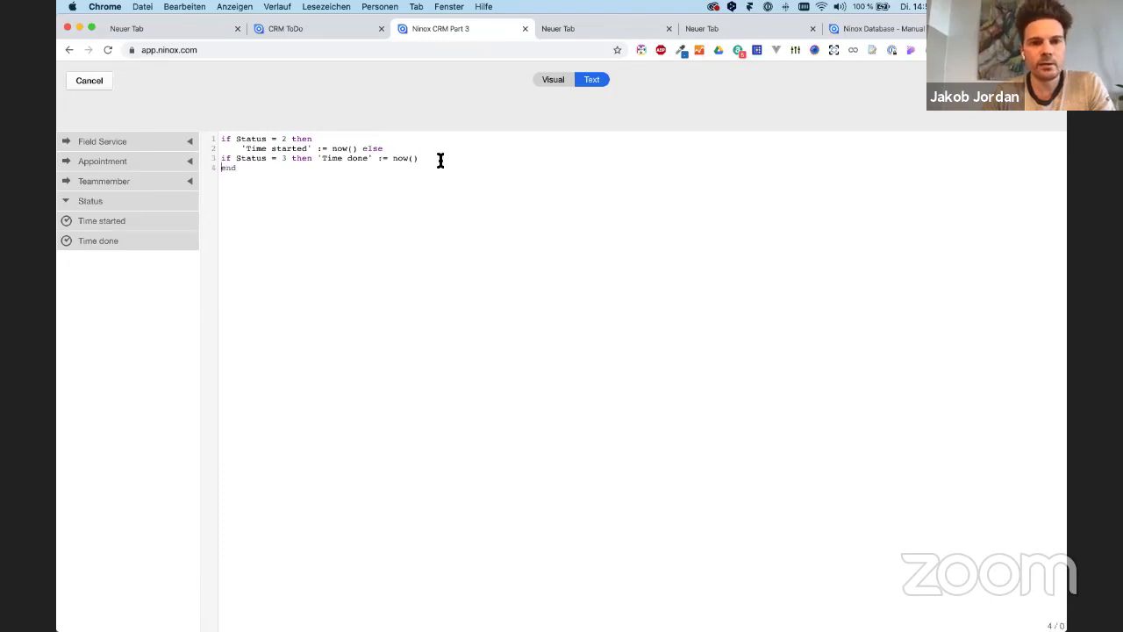
left_click_drag(439, 160, 222, 162)
key("super+a")
key("super+c")
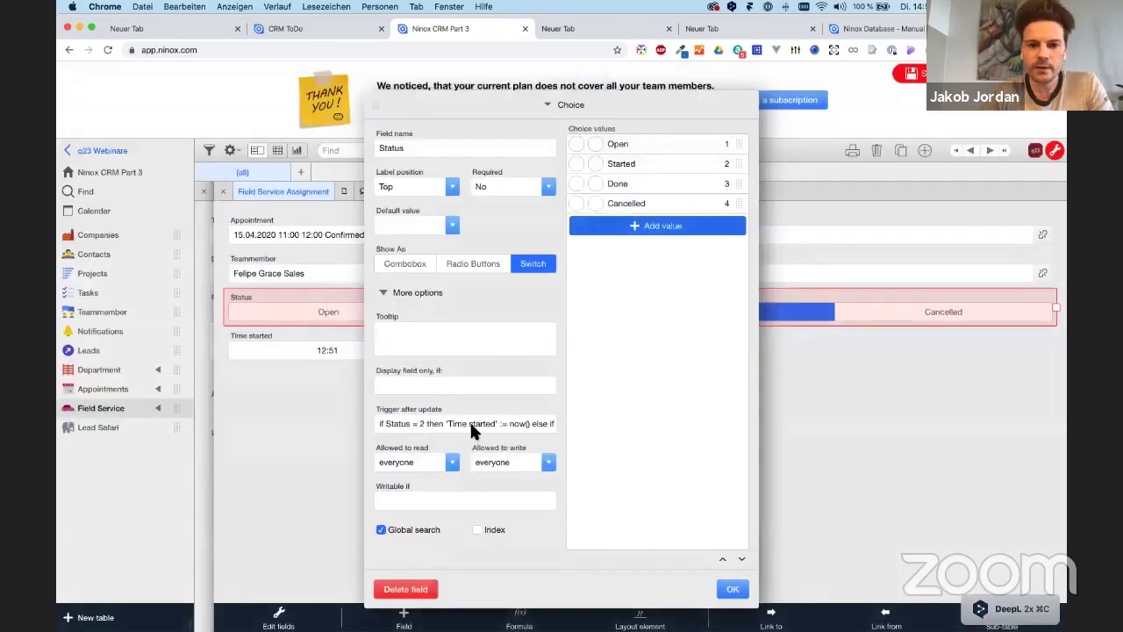
Review the combined if/else script in the Status field's update trigger and save the Status field settings.
left_click(470, 420)
left_click_drag(249, 177, 201, 131)
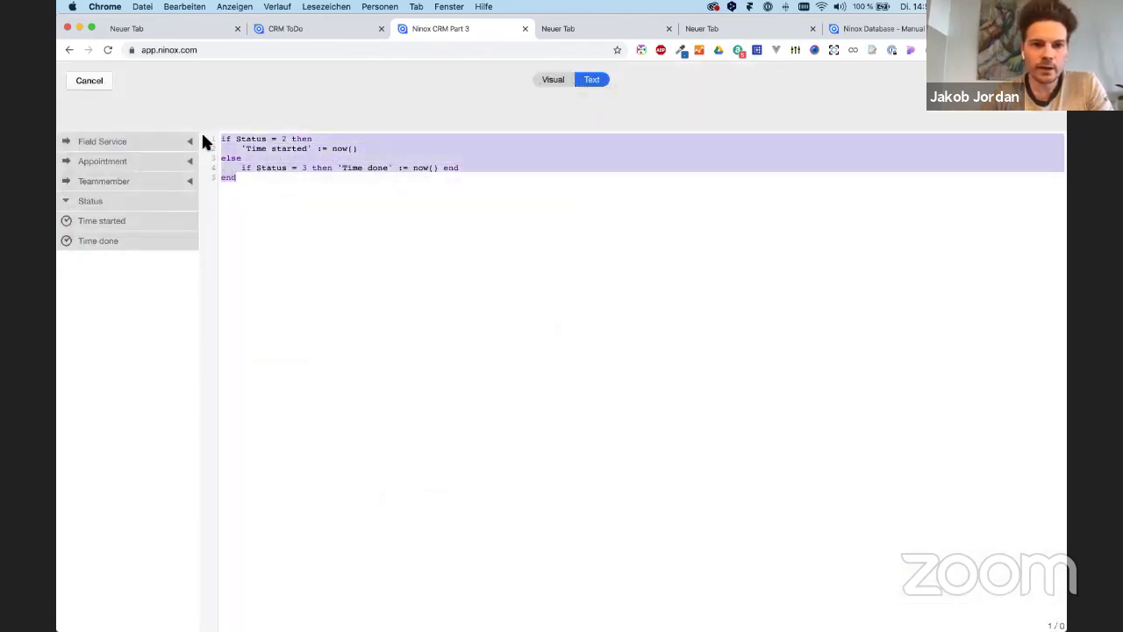
left_click(472, 168)
key("BackSpace")
key("BackSpace")
key("BackSpace")
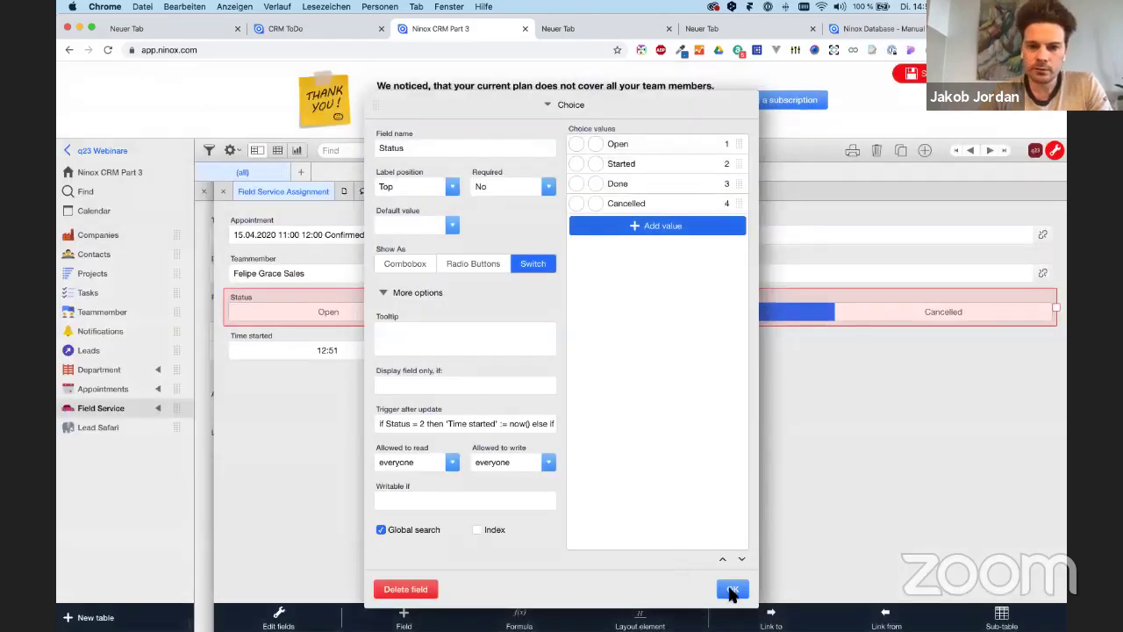
left_click(727, 591)
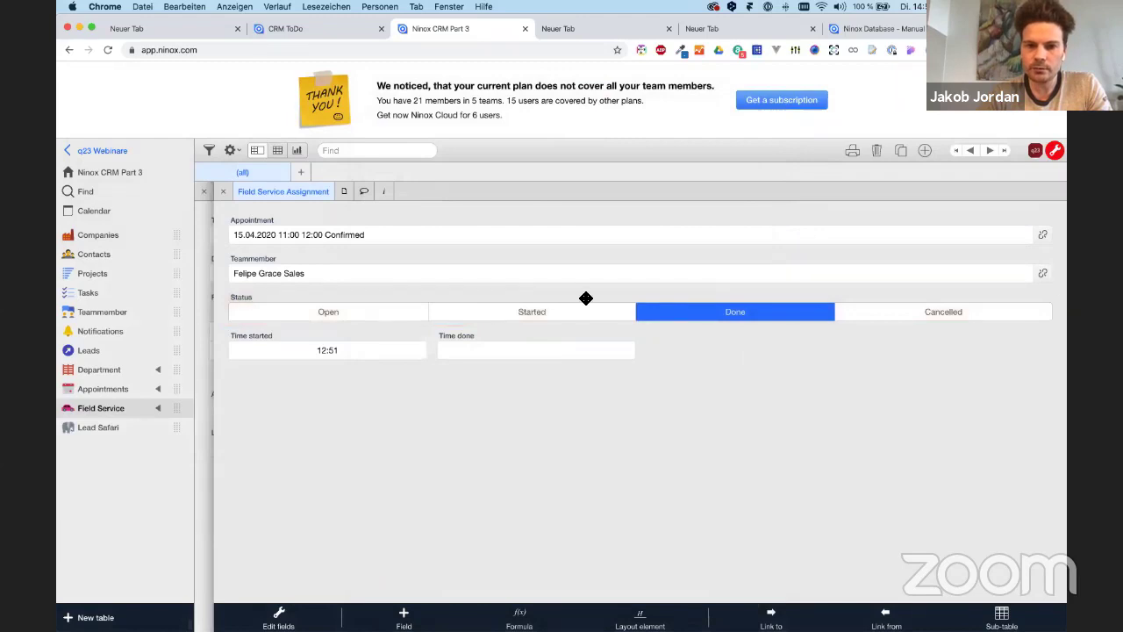
Test the combined trigger by switching the assignment's Status to Cancelled, Done, Started and back to Done.
left_click(895, 307)
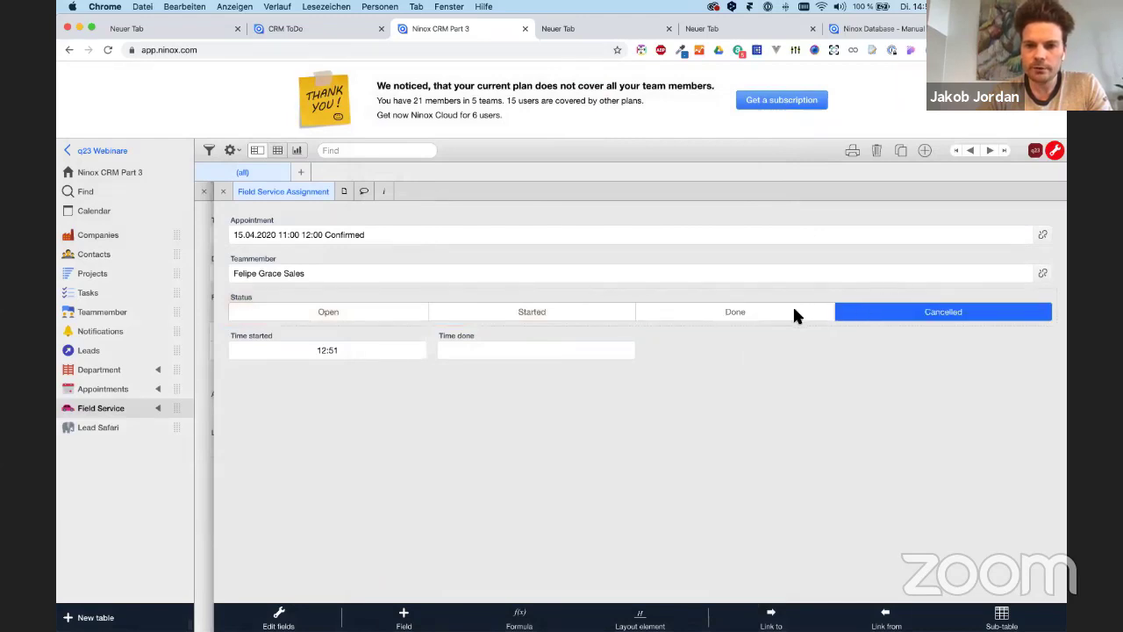
left_click(795, 312)
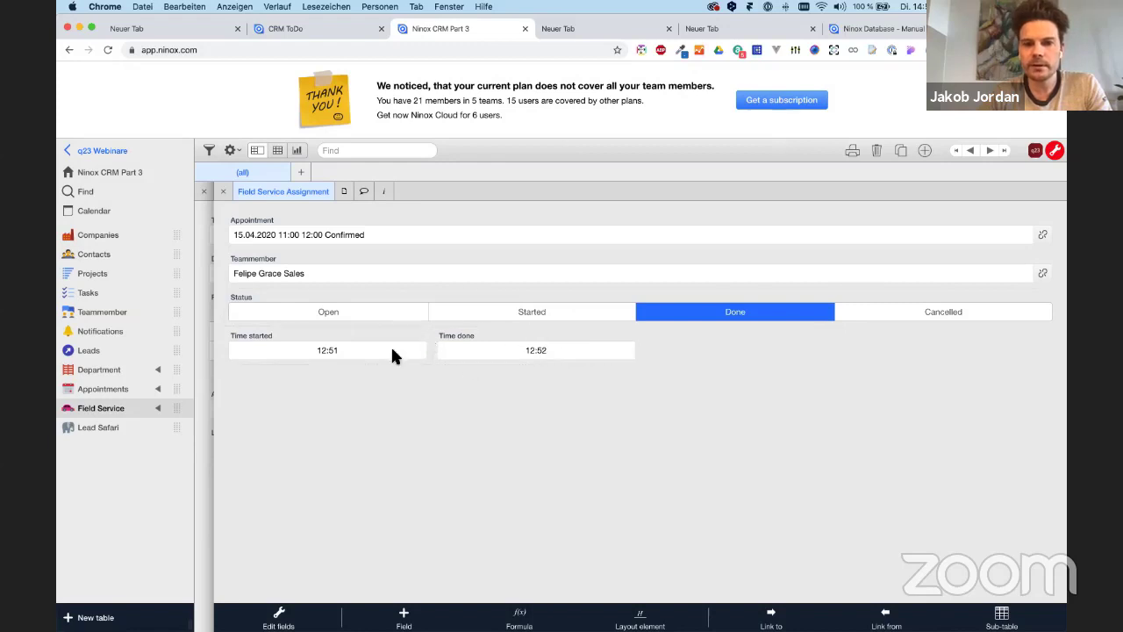
left_click(550, 309)
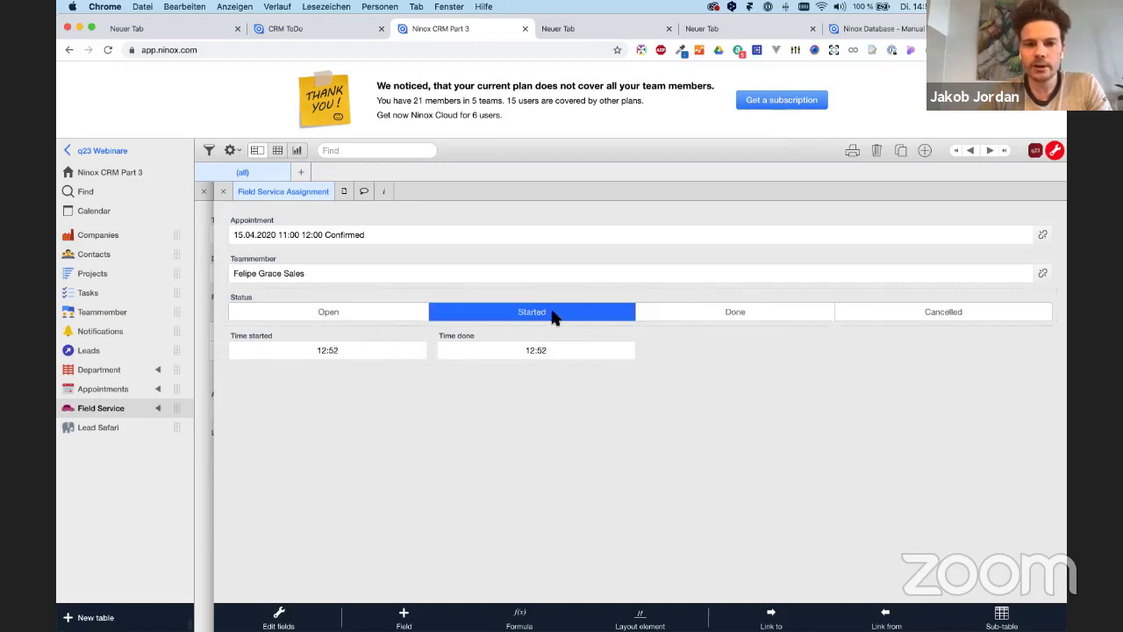
left_click(696, 314)
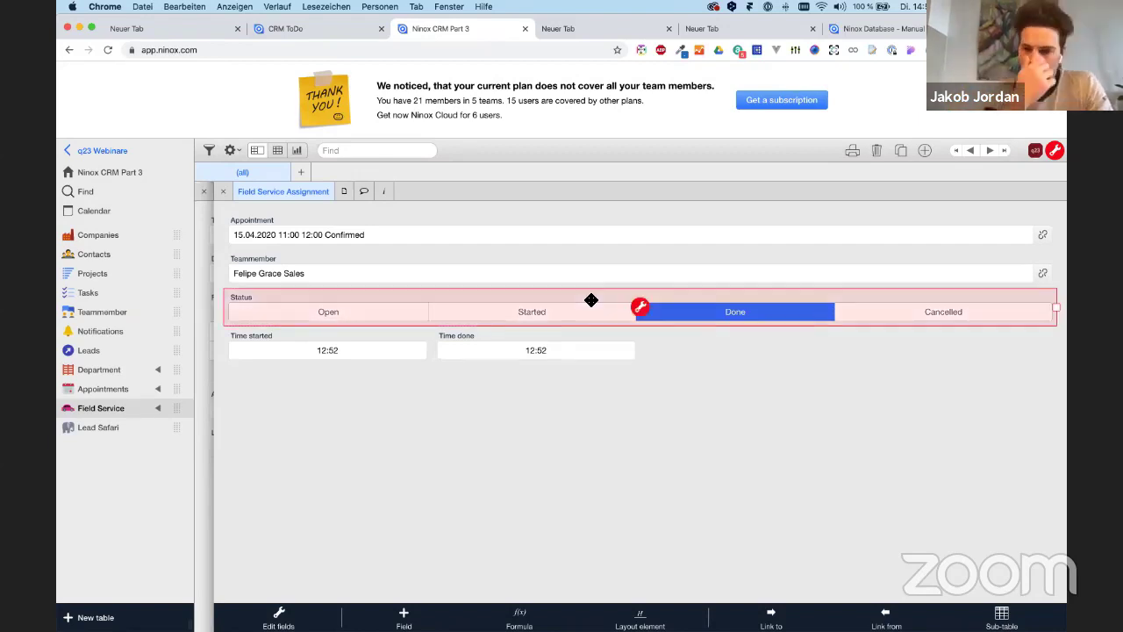
Extend the Status trigger's first condition to Status = 2 and 'Time started' = null, and save the script and field settings.
left_click(639, 306)
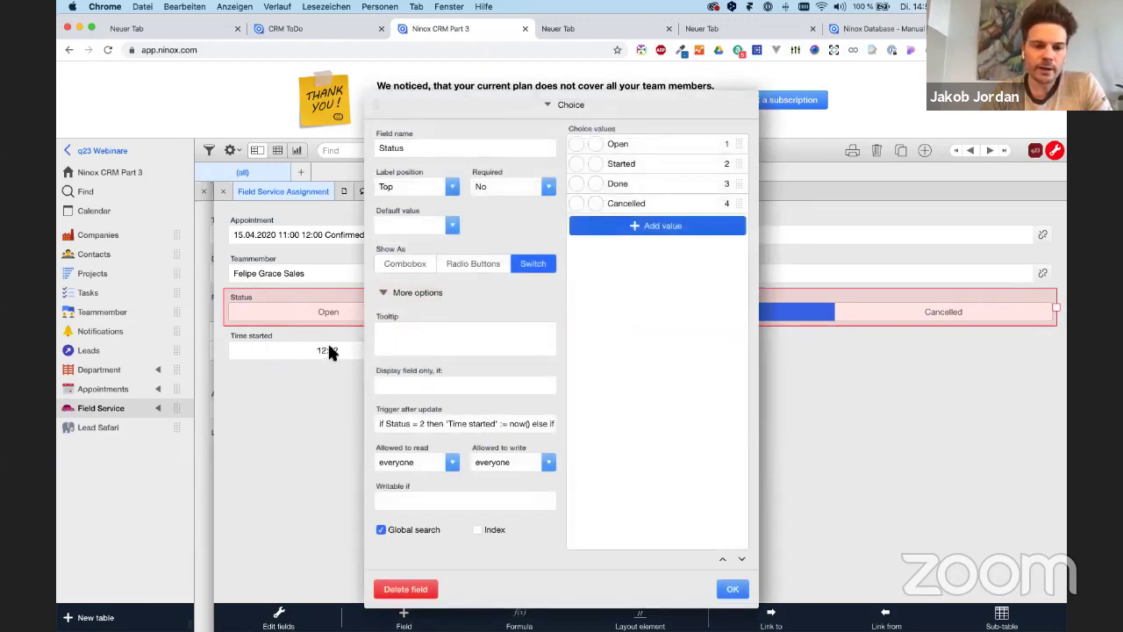
left_click(470, 423)
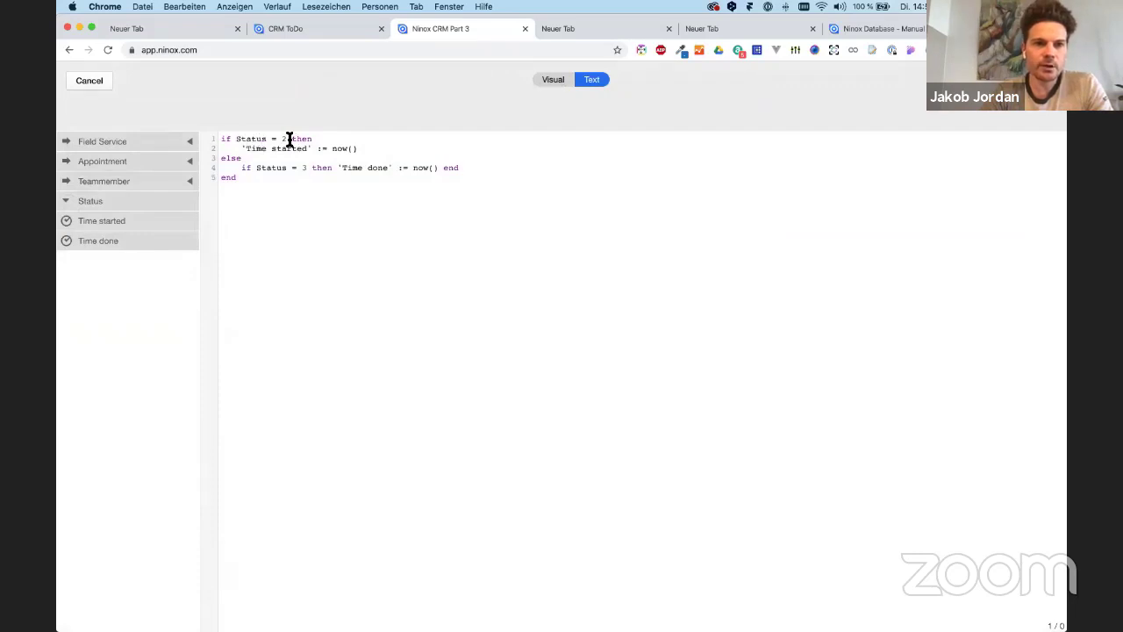
left_click(287, 139)
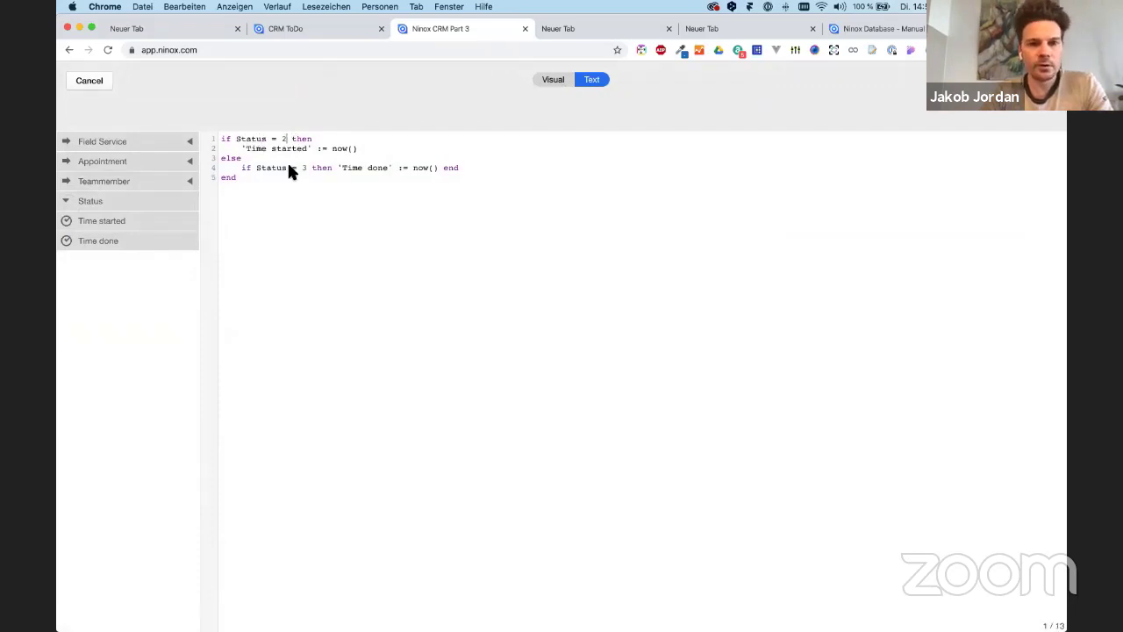
type("and")
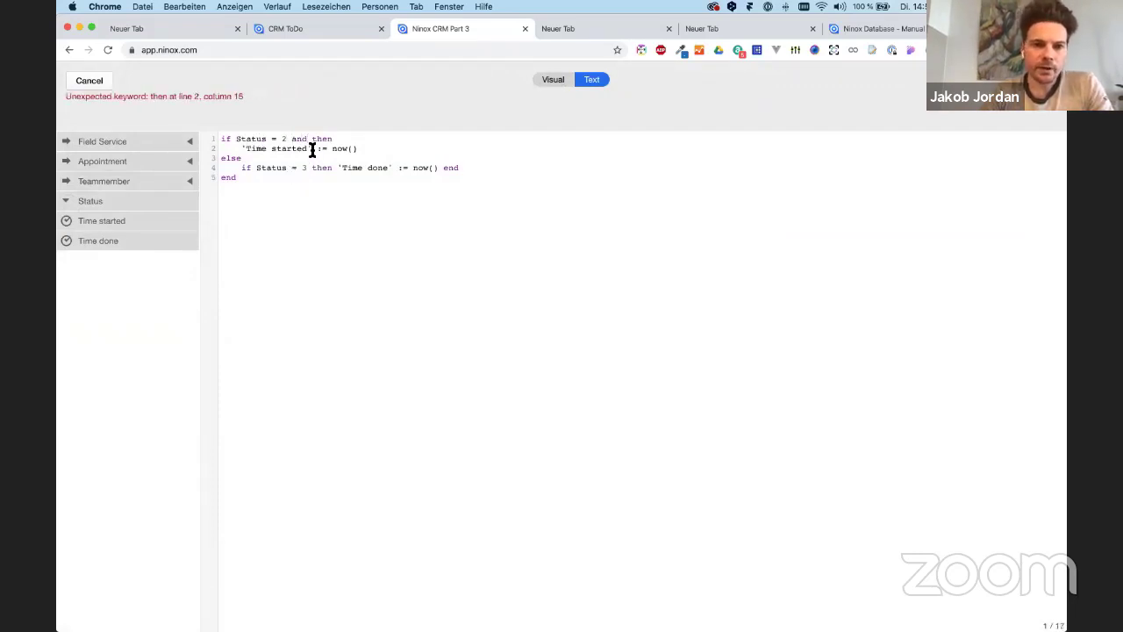
left_click_drag(313, 150, 236, 151)
key("super+c")
left_click(312, 139)
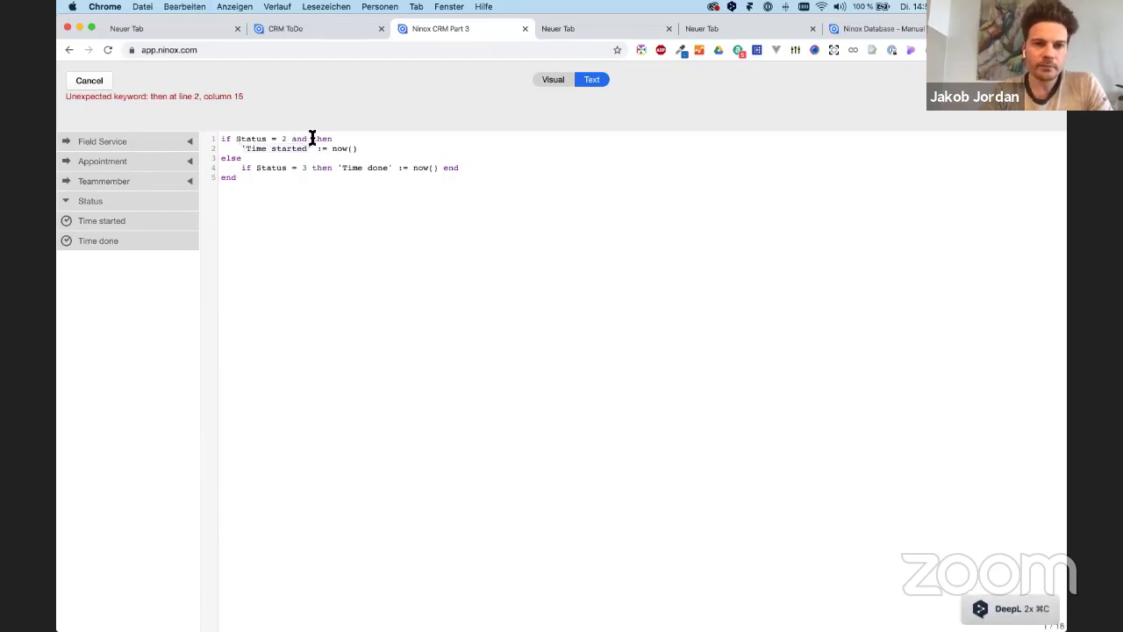
key("super+v")
type("=")
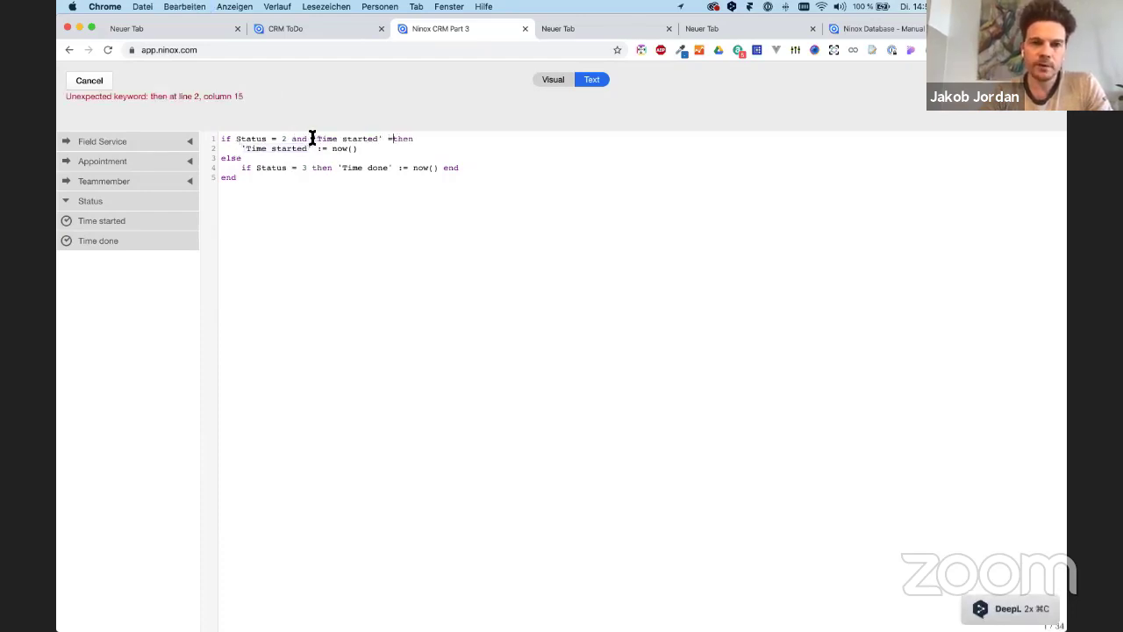
type(" null")
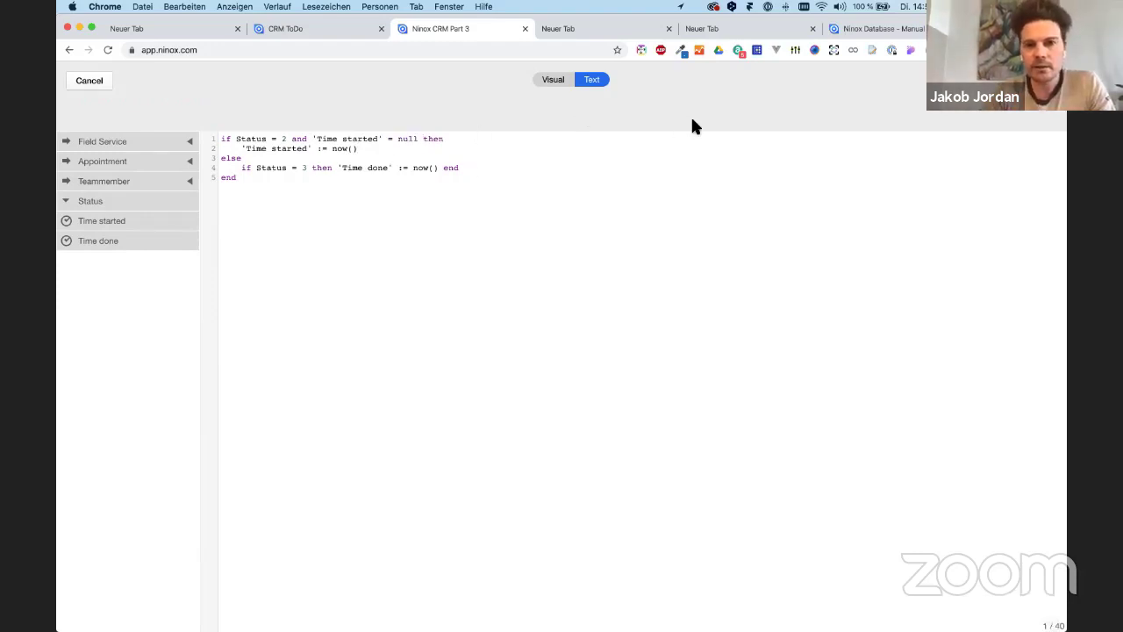
left_click(1035, 80)
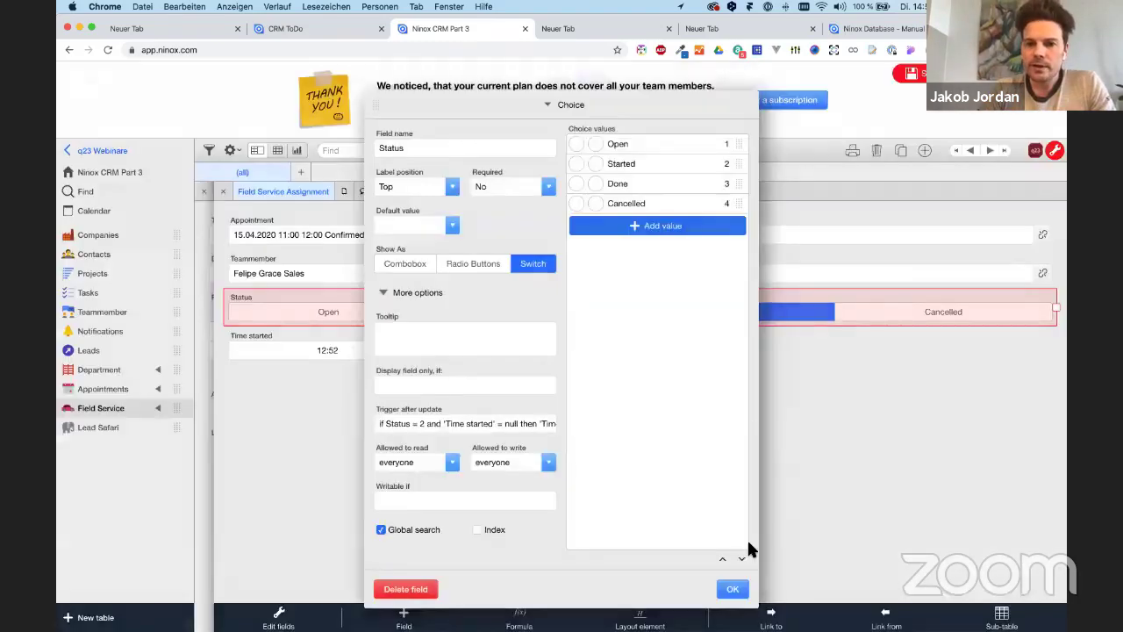
left_click(727, 582)
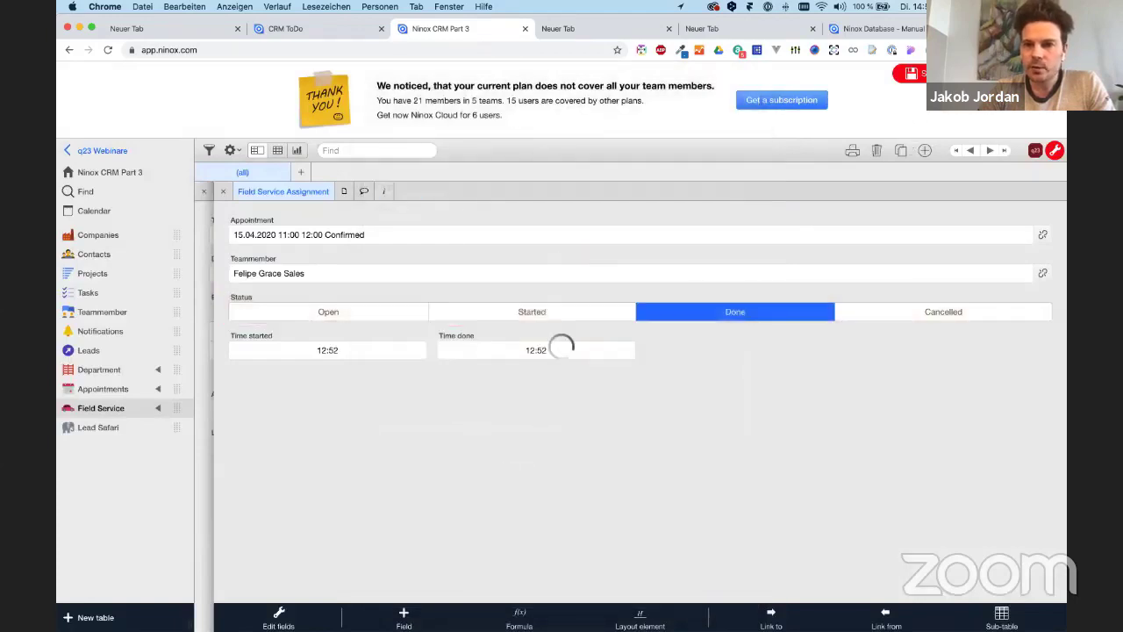
Test the null condition by setting Status to Started, clearing Time started, and switching Status to Done and back to Started.
left_click(555, 314)
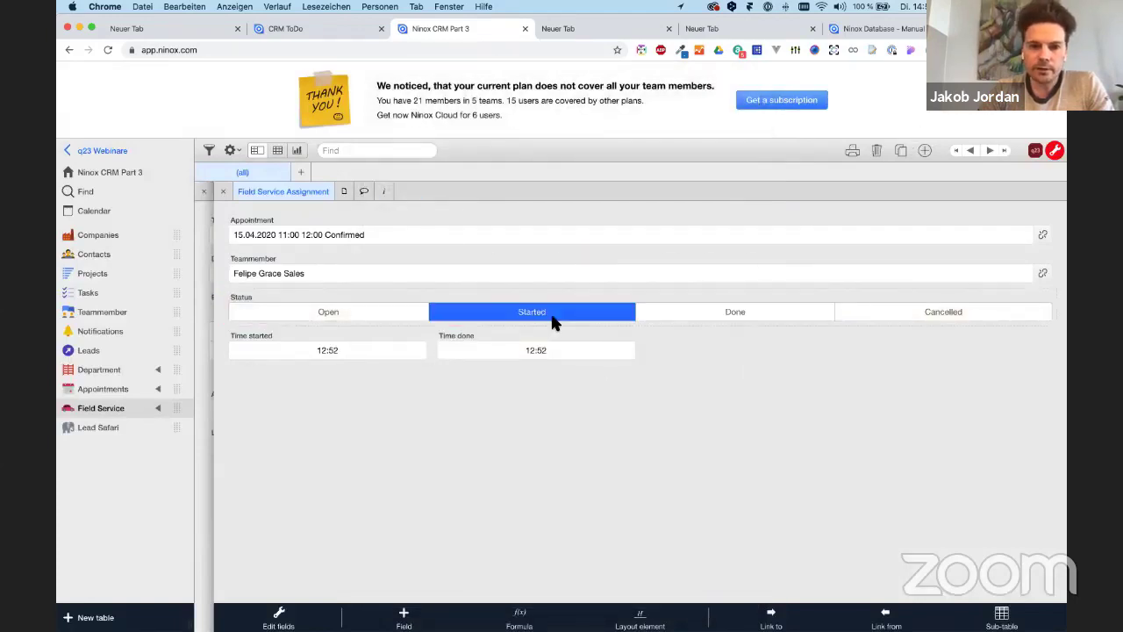
left_click(324, 350)
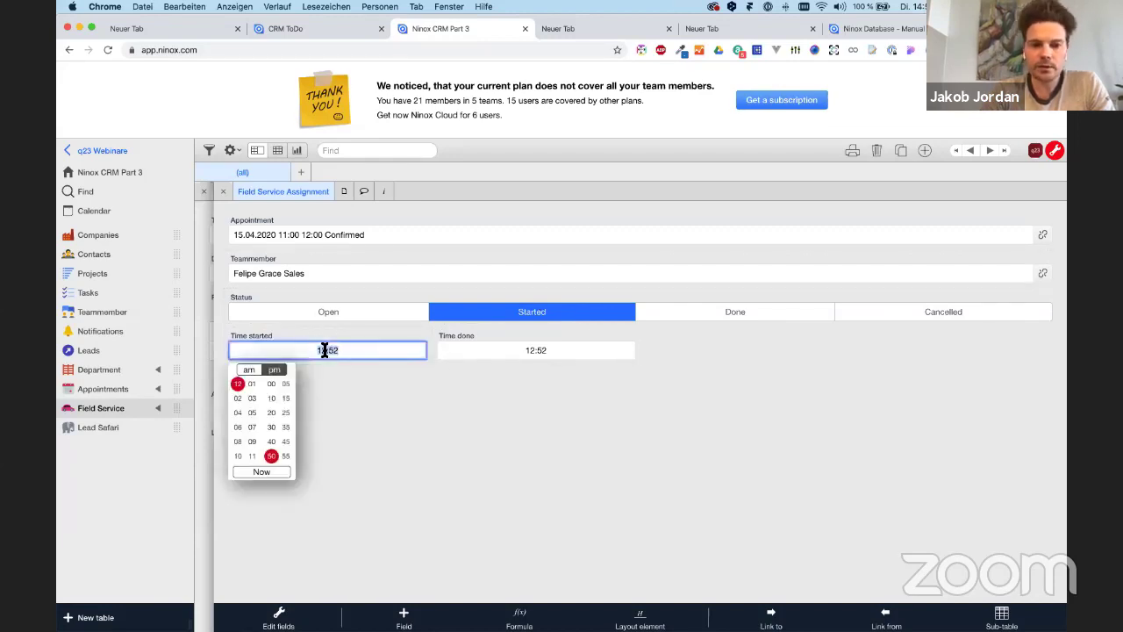
key("BackSpace")
left_click(543, 408)
left_click(716, 312)
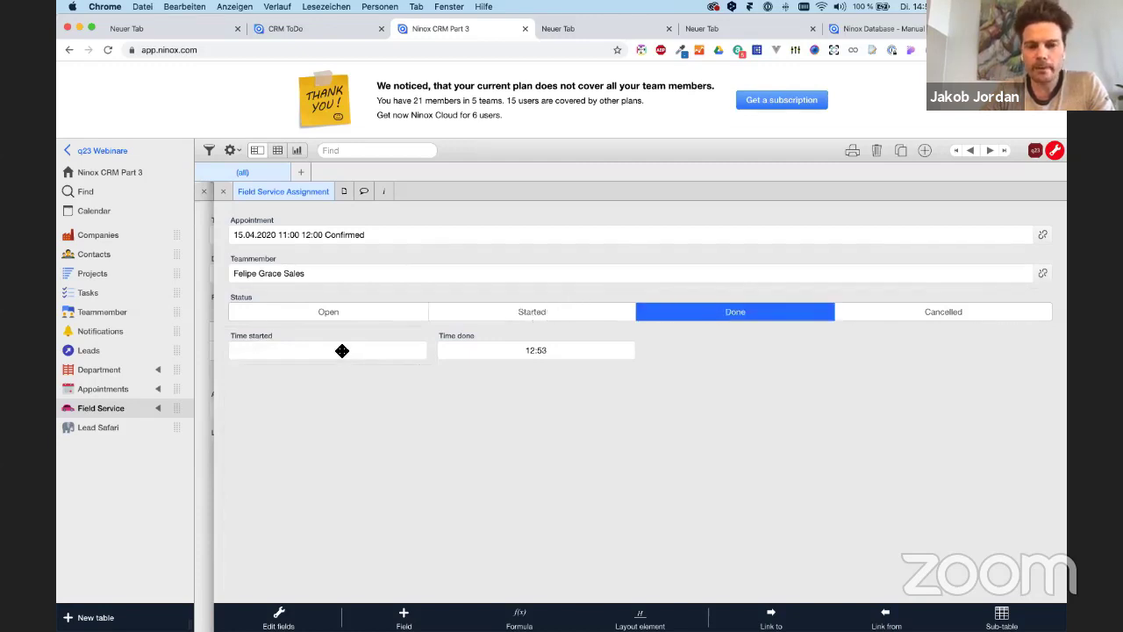
left_click(475, 309)
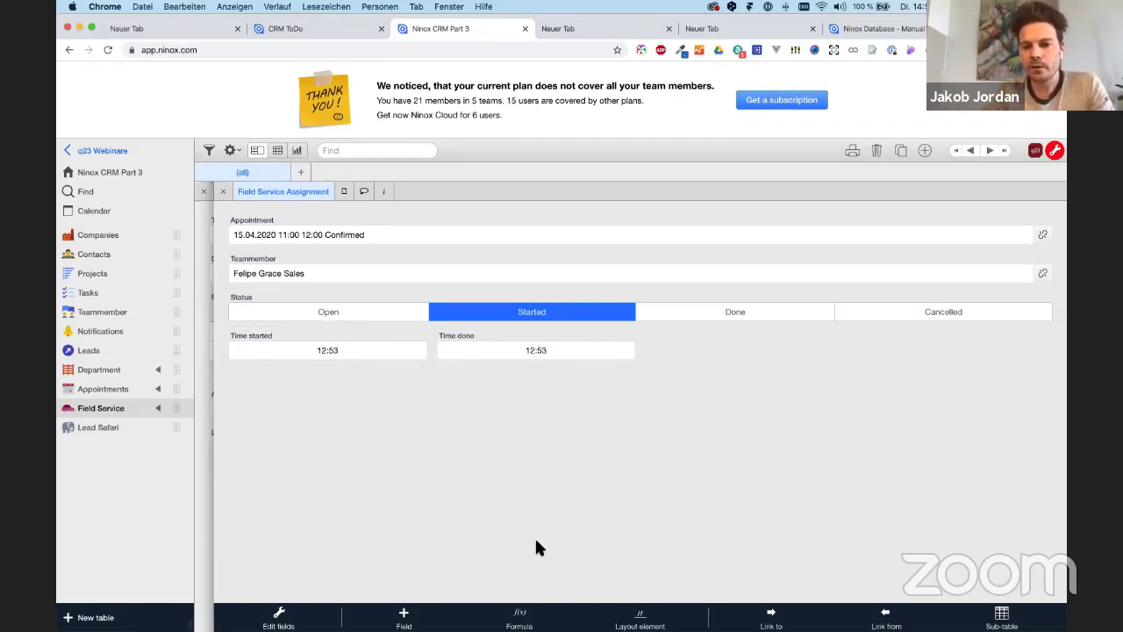
Add a formula field to the Field Service Assignment form that calculates 'Time done' - 'Time started'.
left_click(520, 617)
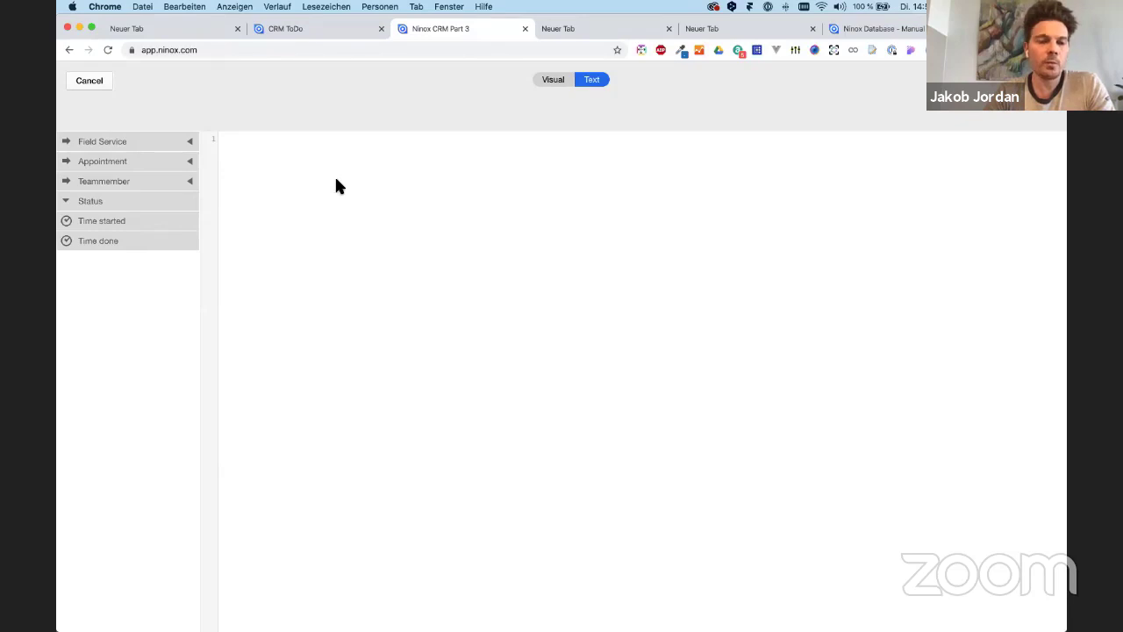
left_click(121, 221)
type("-")
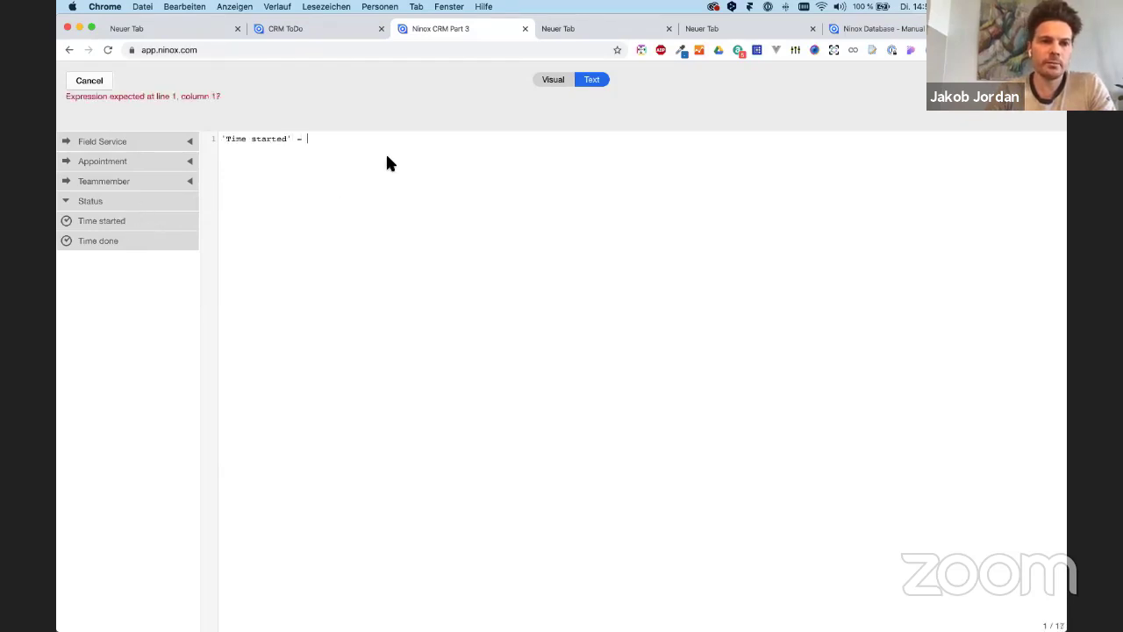
key("super+a")
key("BackSpace")
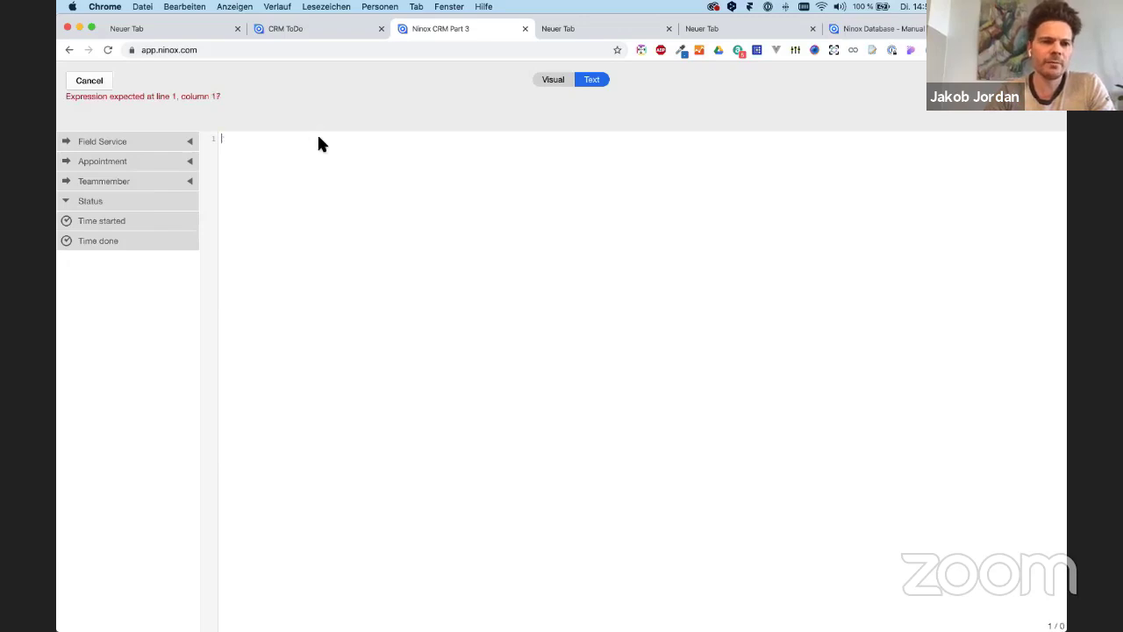
left_click(122, 245)
type("-")
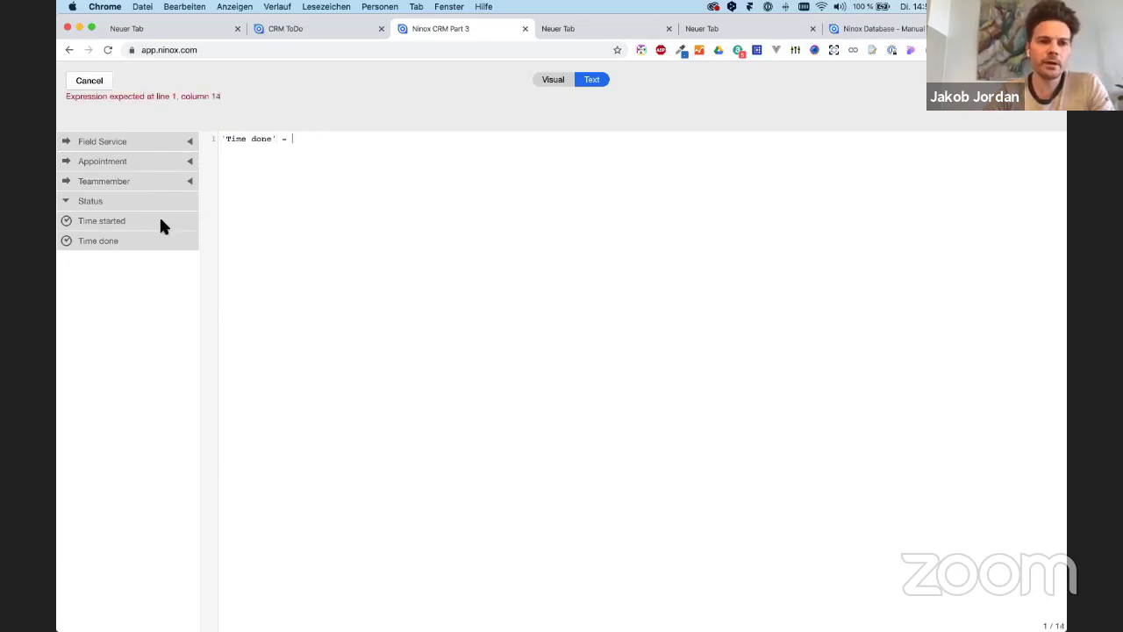
left_click(160, 226)
left_click(1036, 80)
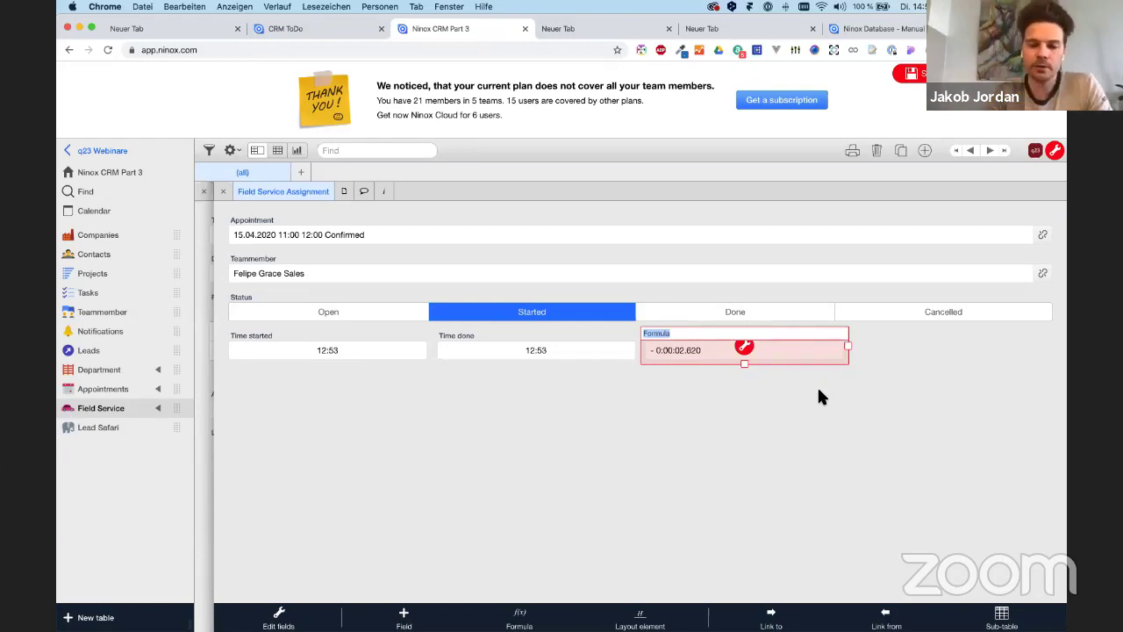
Name the new formula field Duration and save the form's field changes.
type("Duration")
key("Return")
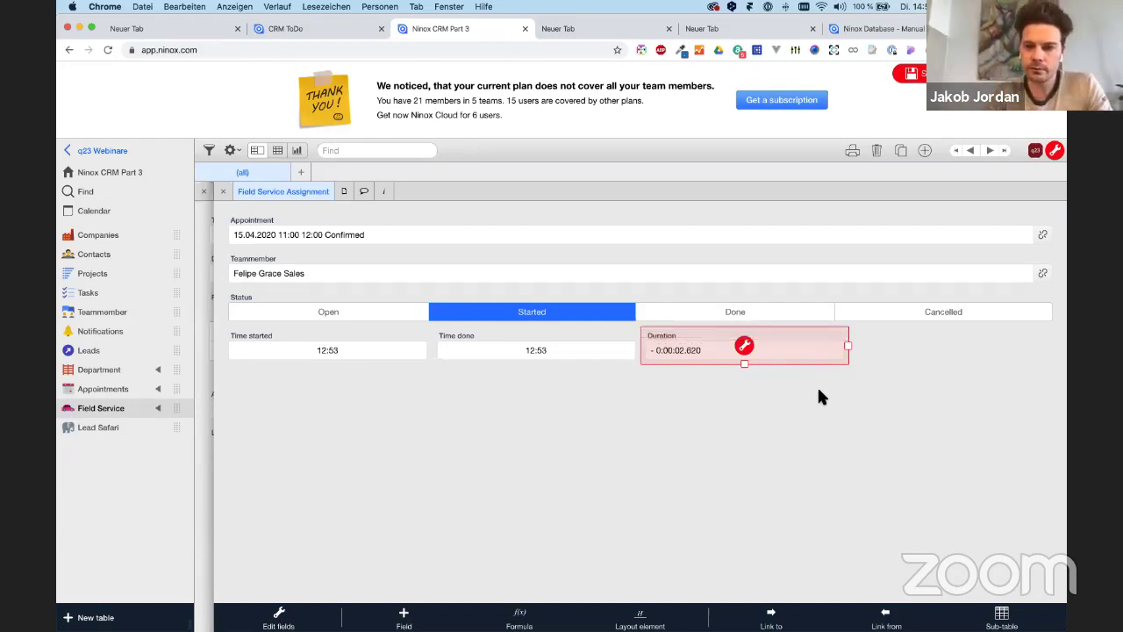
left_click(917, 74)
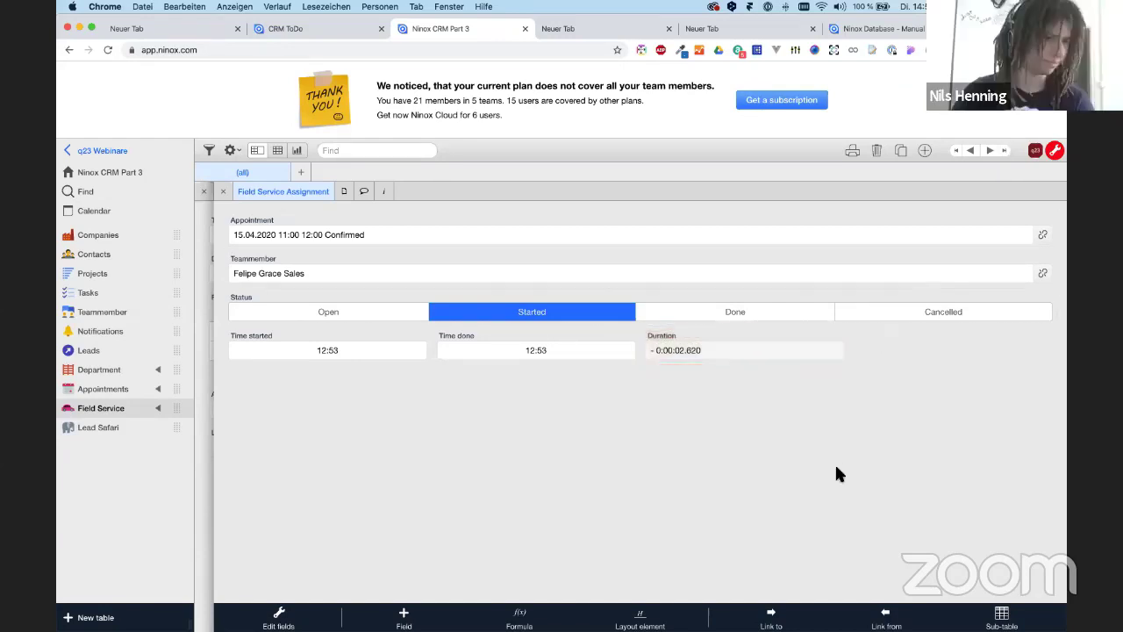
Try to wrap the Duration field's formula in a function as duration('Time done' - 'Time started').
left_click(744, 348)
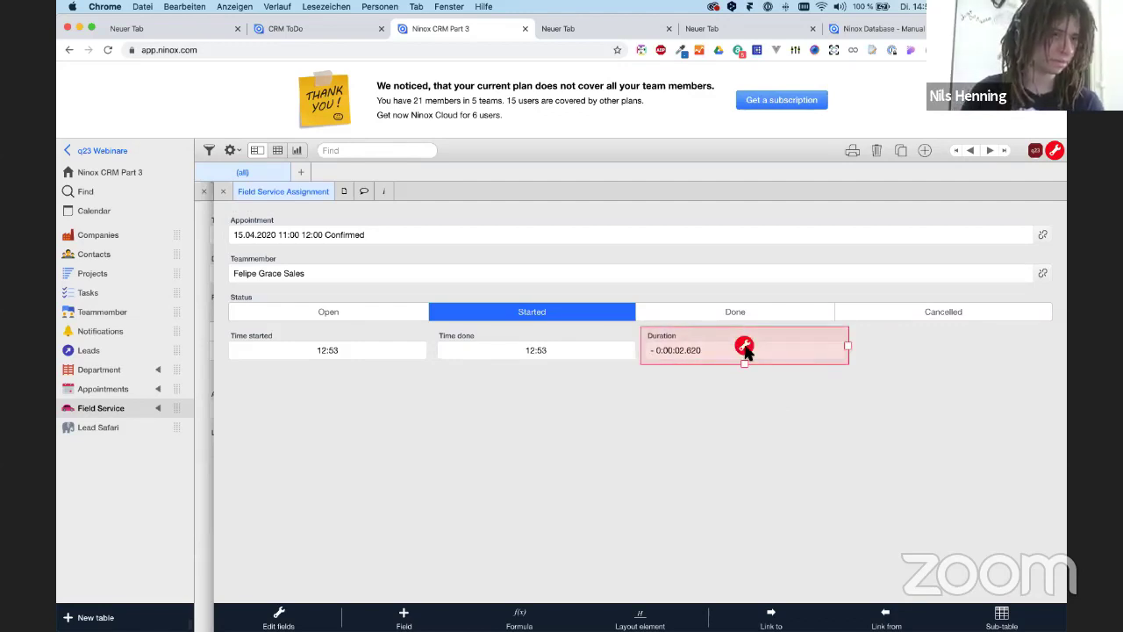
left_click(744, 346)
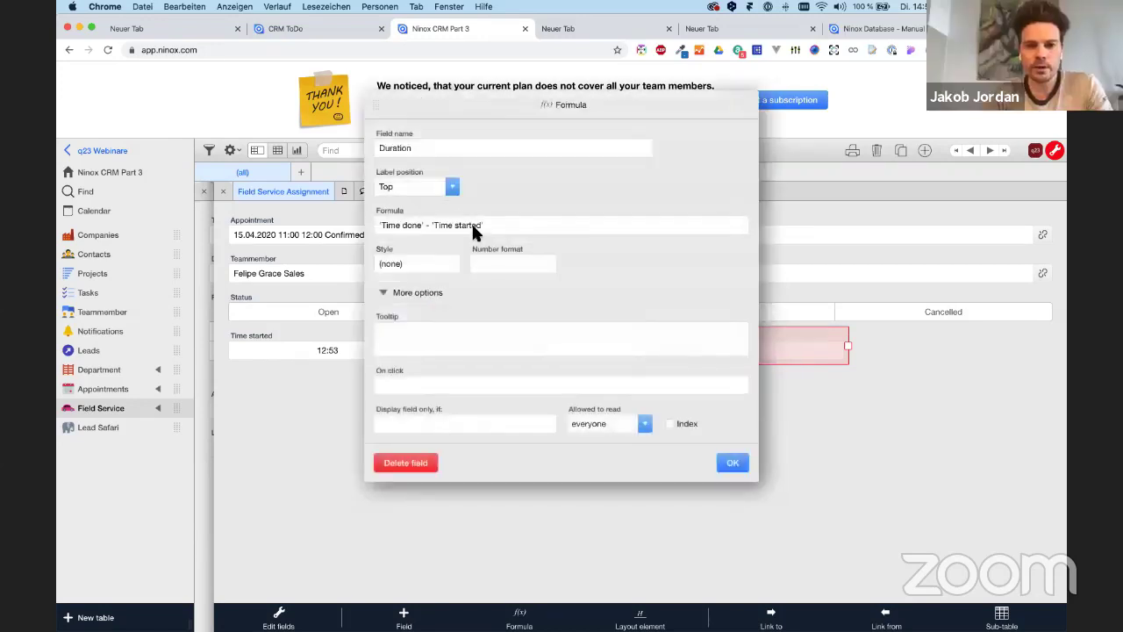
left_click(473, 226)
type("d")
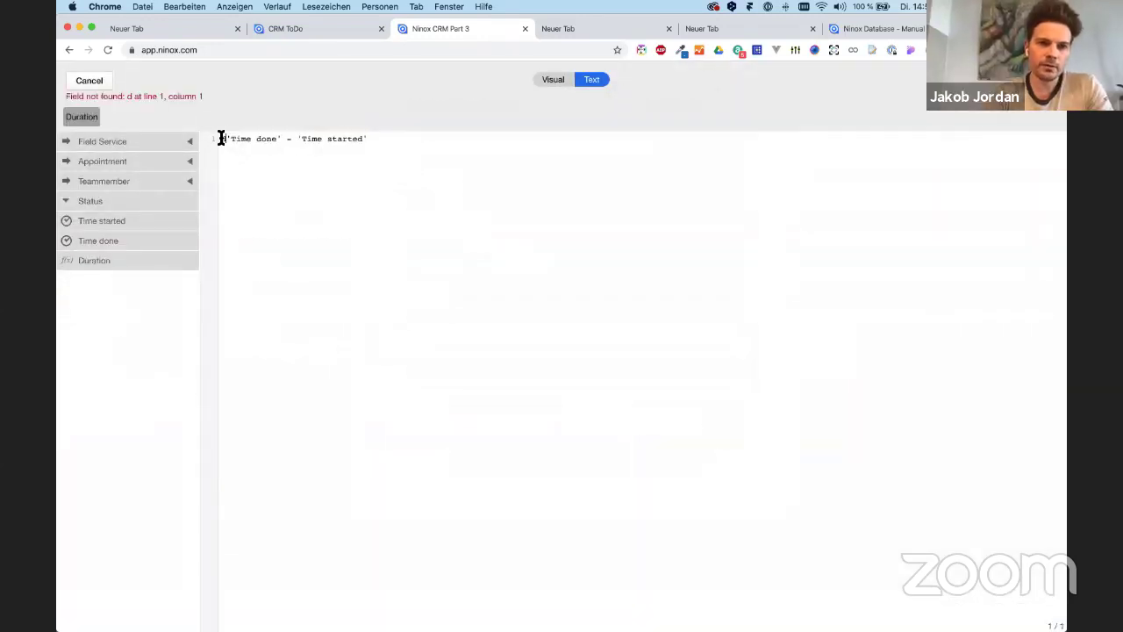
type("uration(")
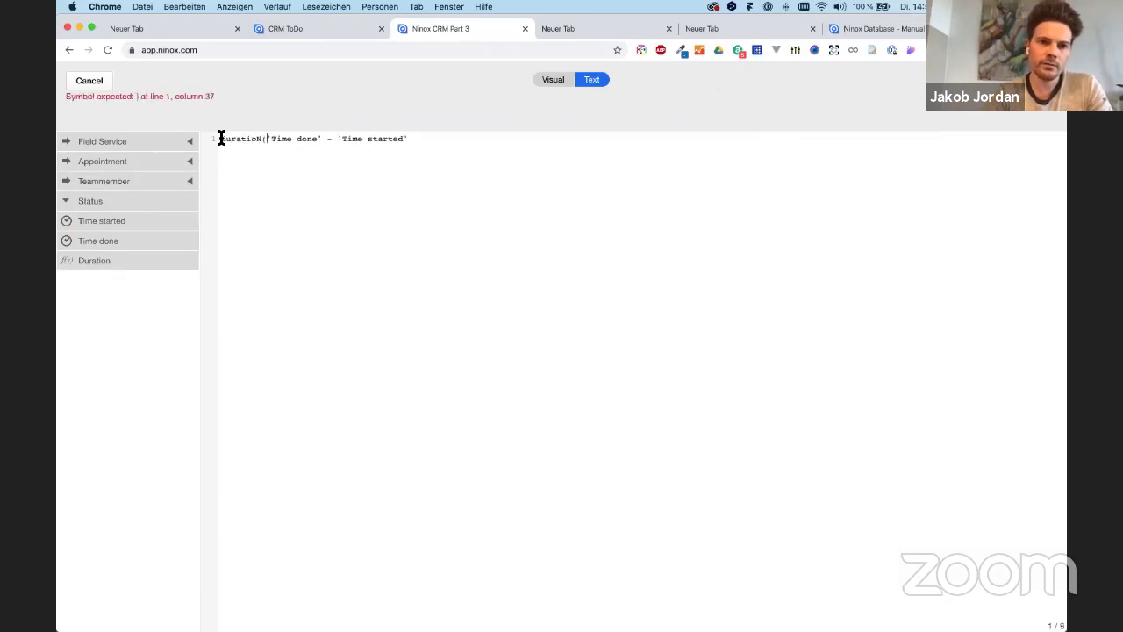
key("BackSpace")
key("BackSpace")
type("n(")
key("super+Right")
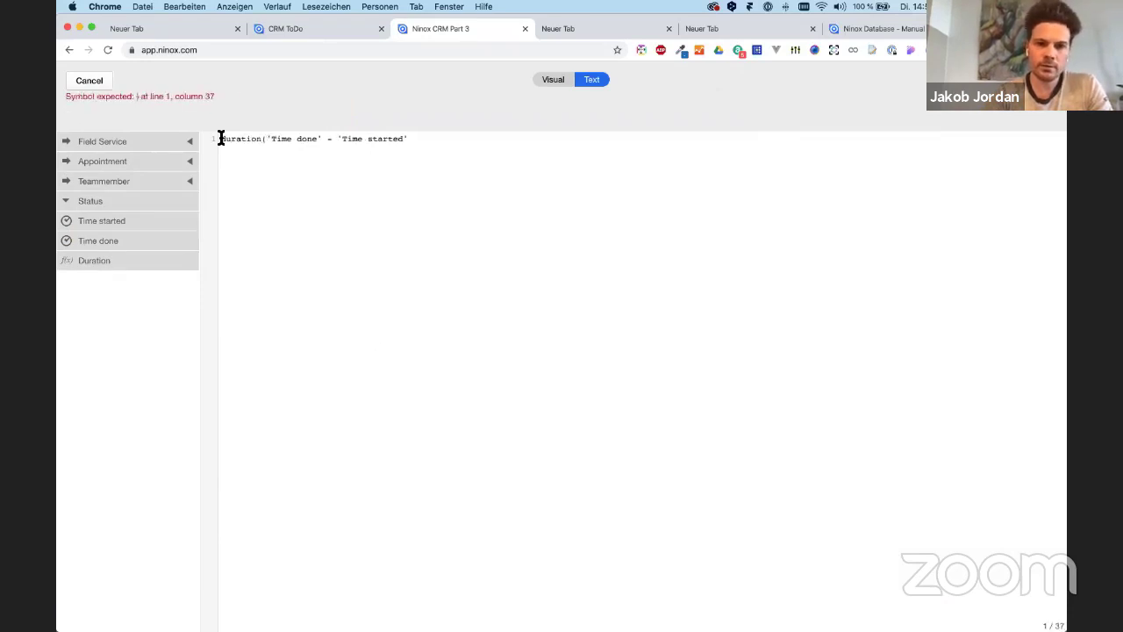
type(")")
Remove the duration() wrapper, leaving 'Time done' - 'Time started', and confirm the Duration field's formula and settings.
left_click_drag(266, 140, 166, 143)
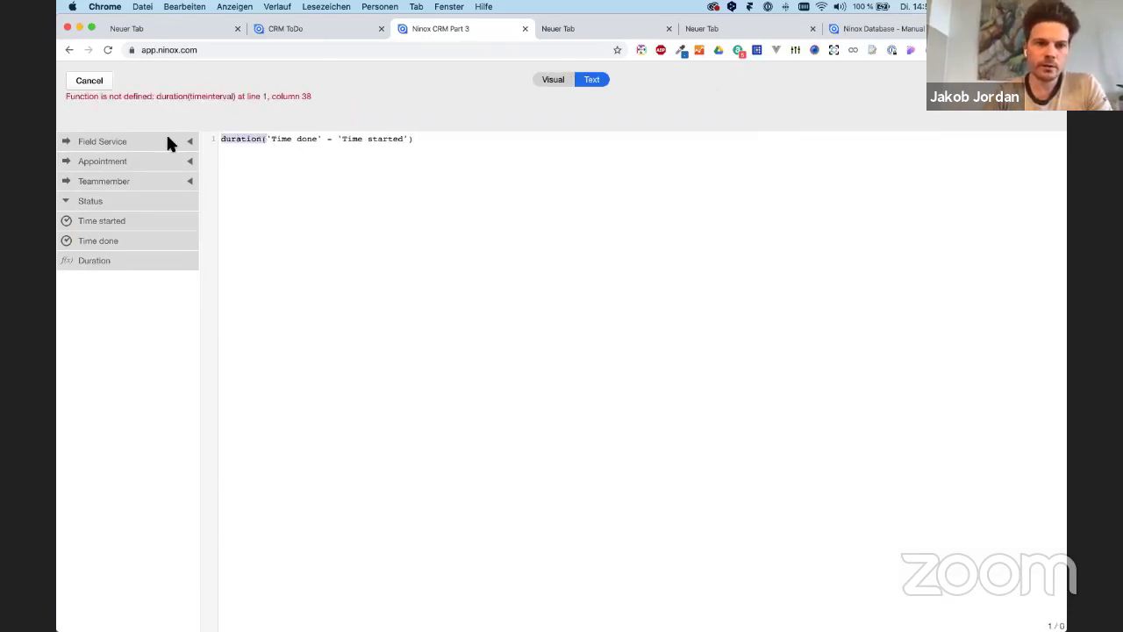
key("BackSpace")
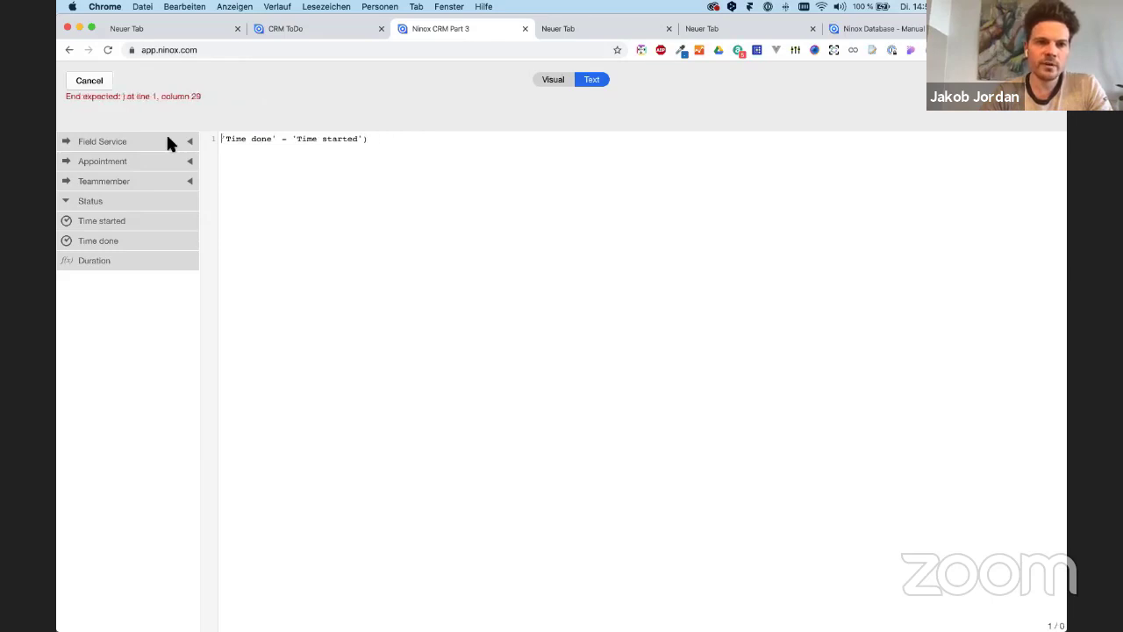
key("super+Right")
key("BackSpace")
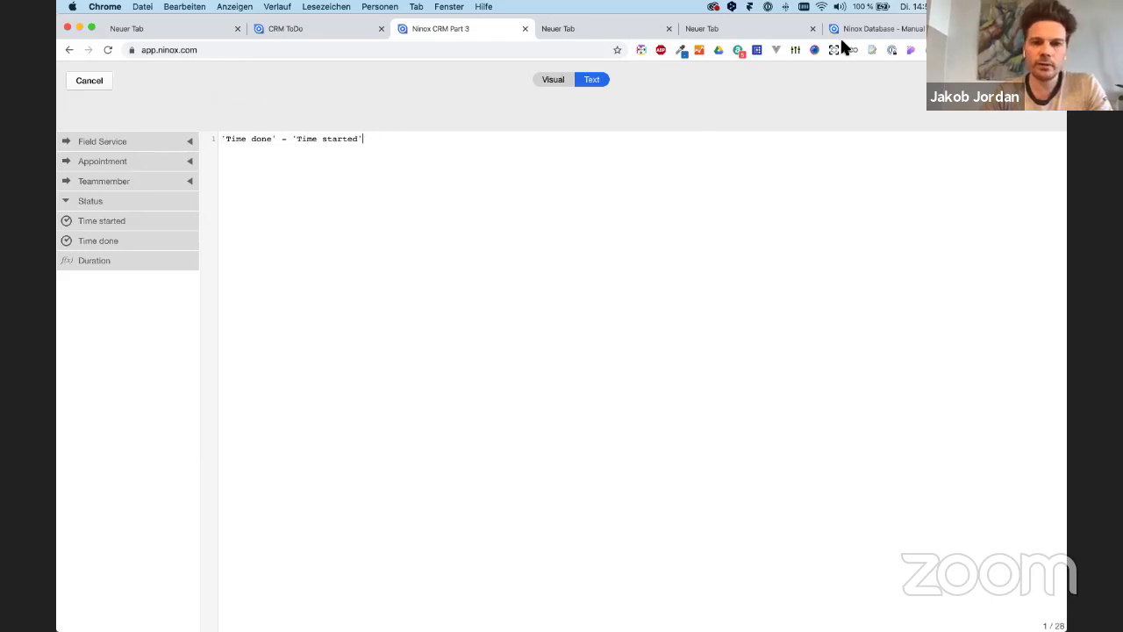
left_click(1039, 79)
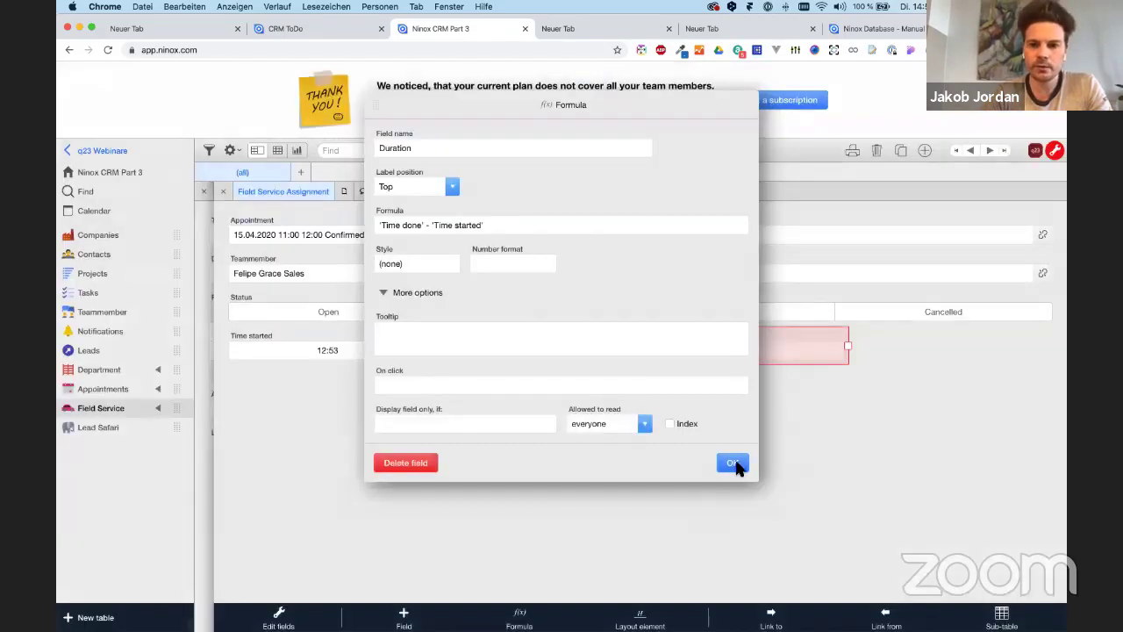
left_click(737, 463)
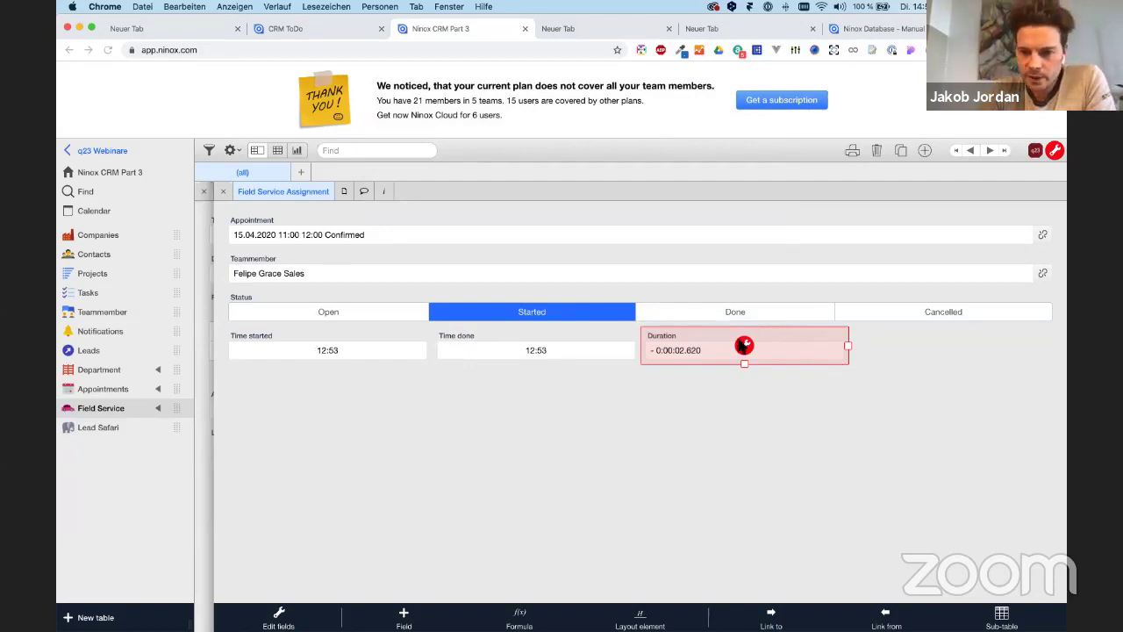
left_click(663, 375)
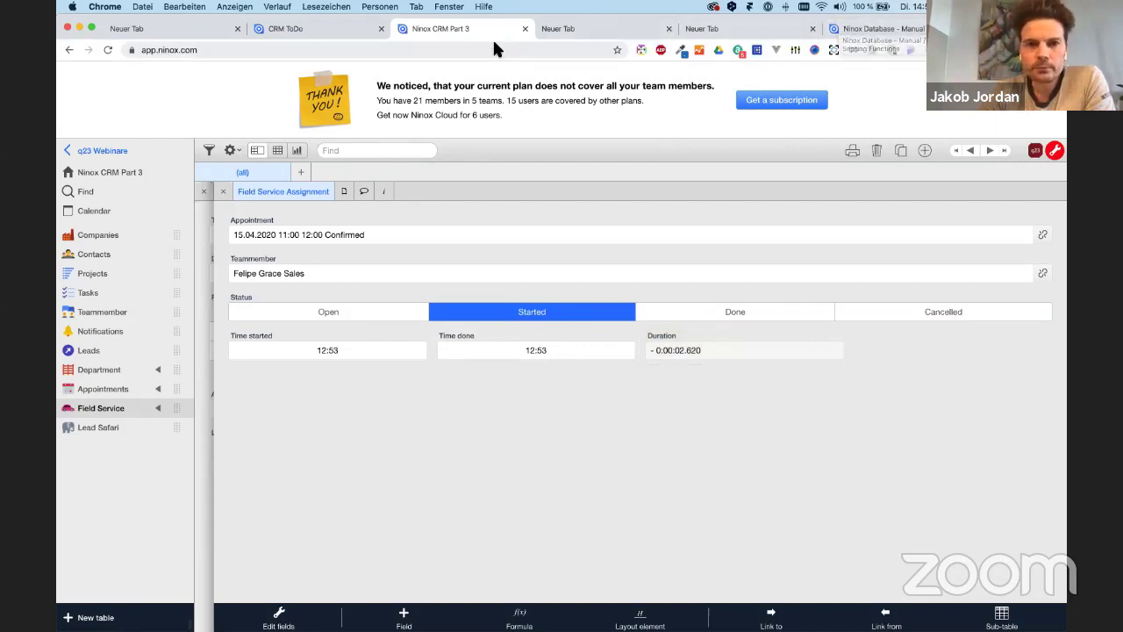
Leave the CRM ToDo database and open 003_Numbers, Dates and Calculations in the Webinar DE 2020 team.
left_click(310, 33)
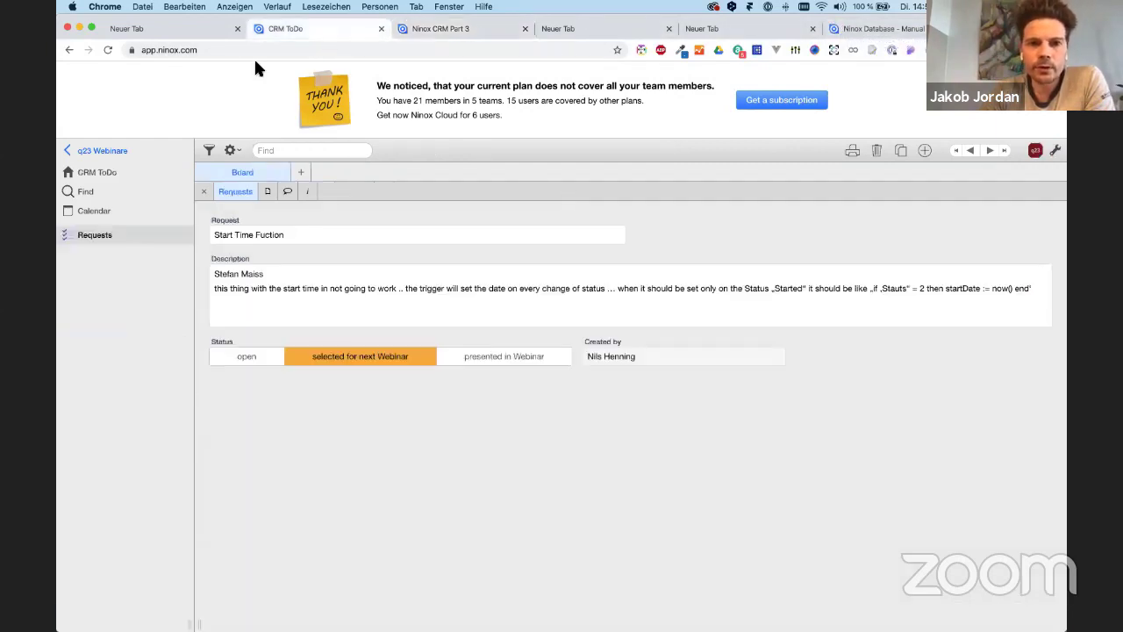
left_click(87, 150)
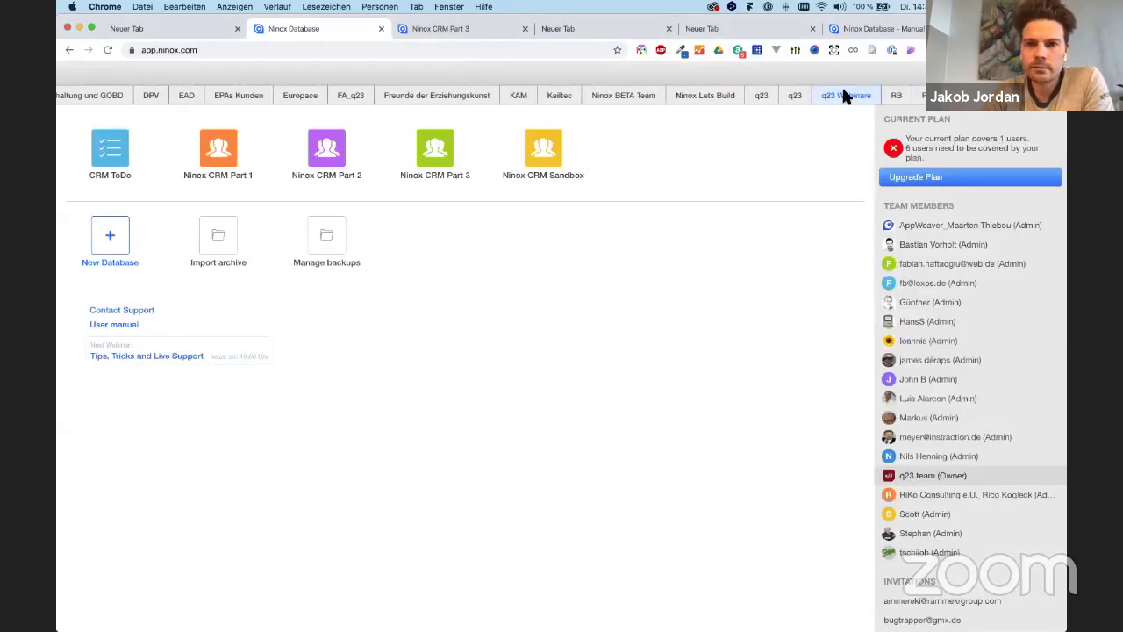
left_click(624, 95)
scroll(867, 92, "right", 3)
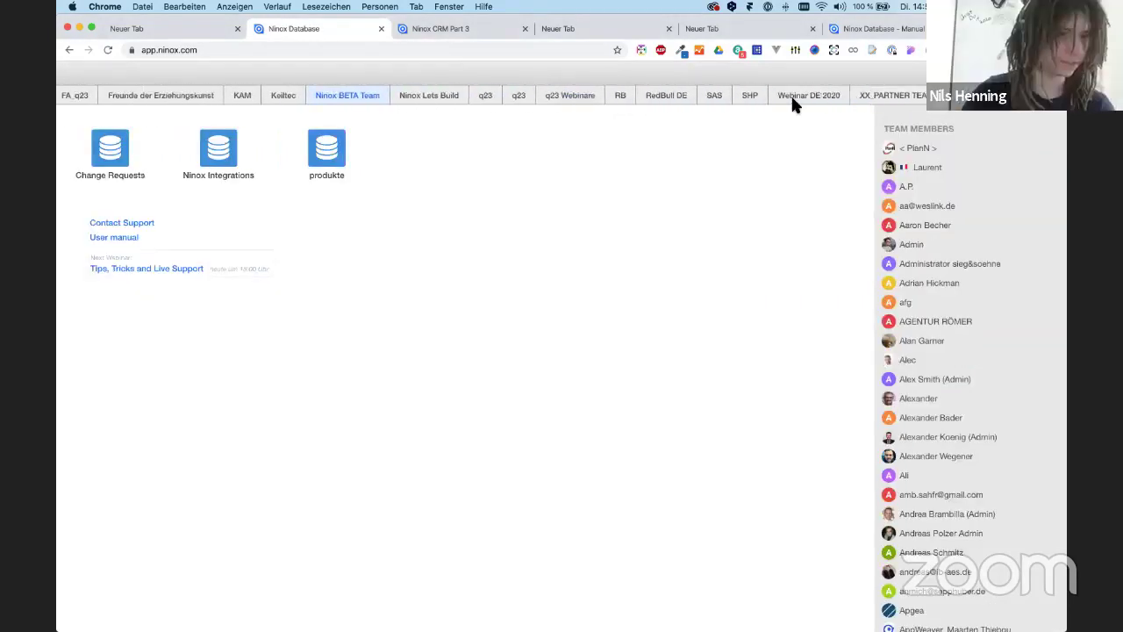
left_click(806, 88)
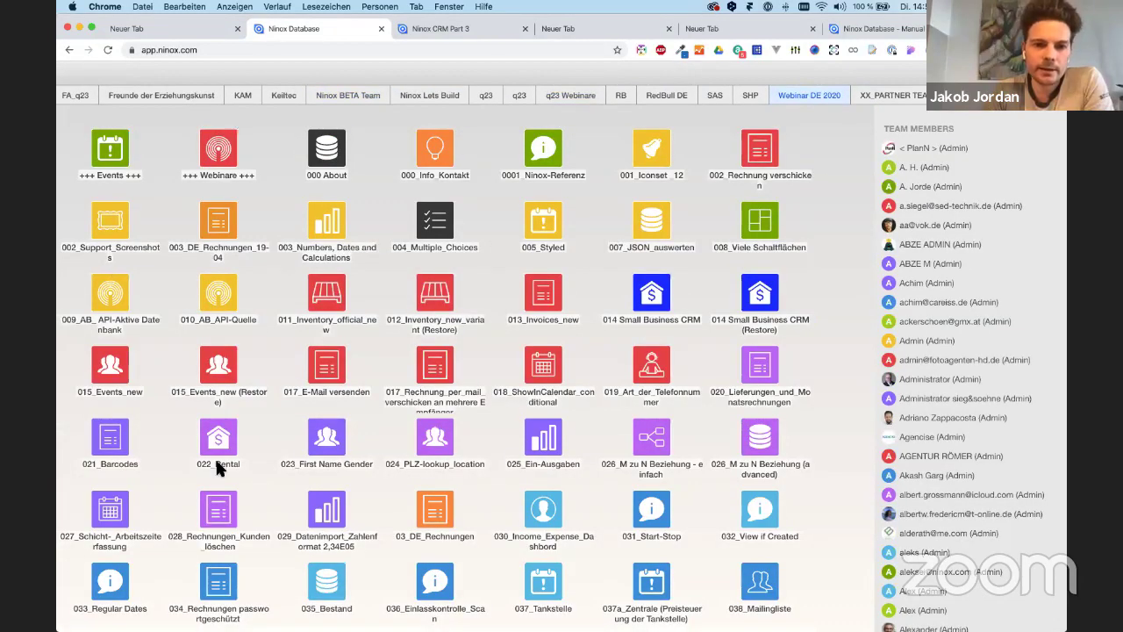
scroll(215, 457, "down", 3)
scroll(217, 463, "down", 20)
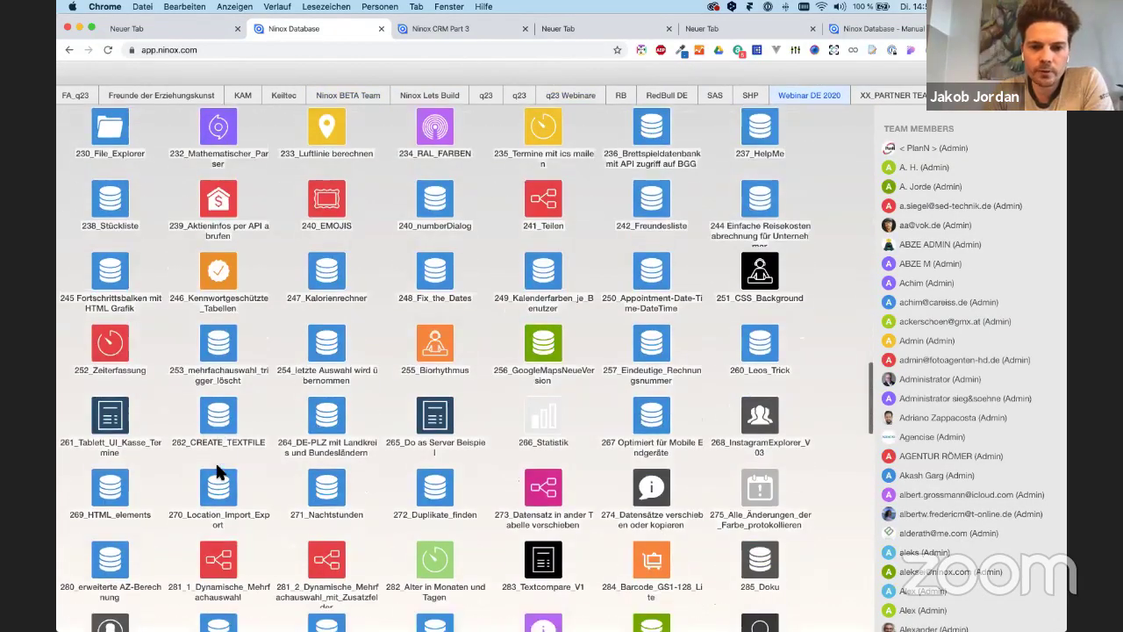
scroll(219, 465, "up", 20)
scroll(276, 501, "up", 6)
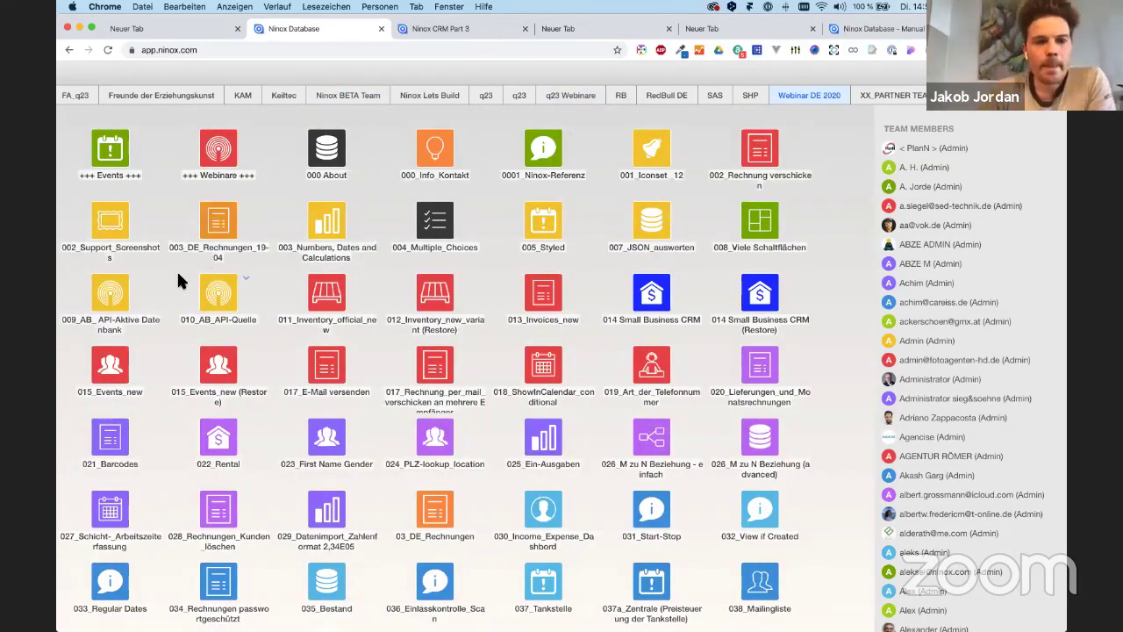
left_click(317, 227)
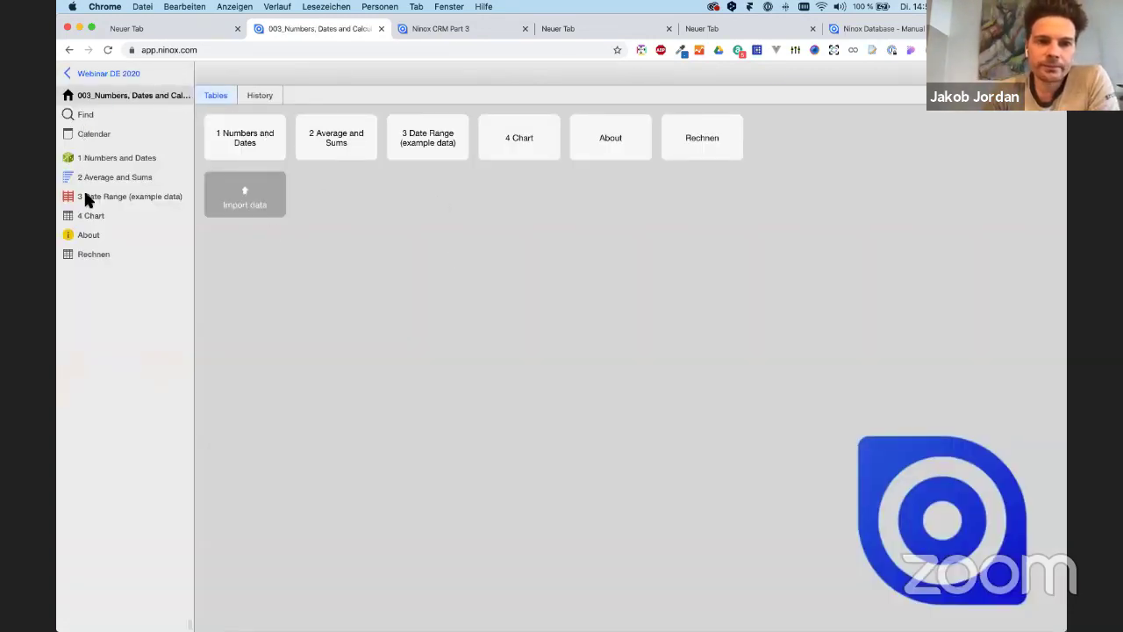
Look through the Date Range example table and open the Dates and Times page of a Numbers and Dates record.
left_click(118, 195)
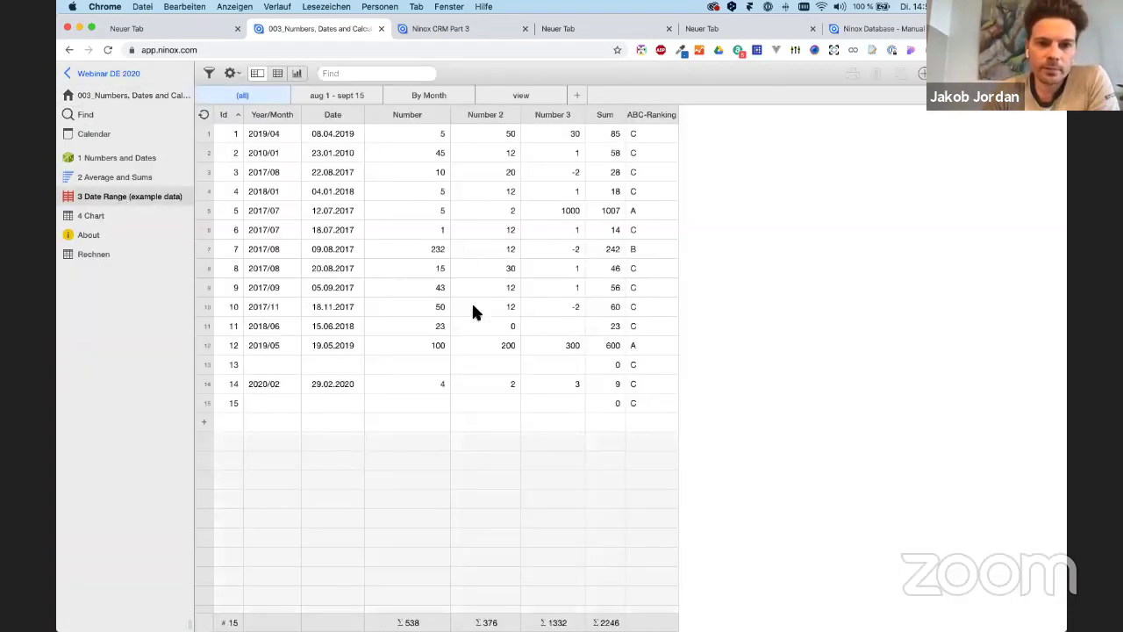
left_click(471, 307)
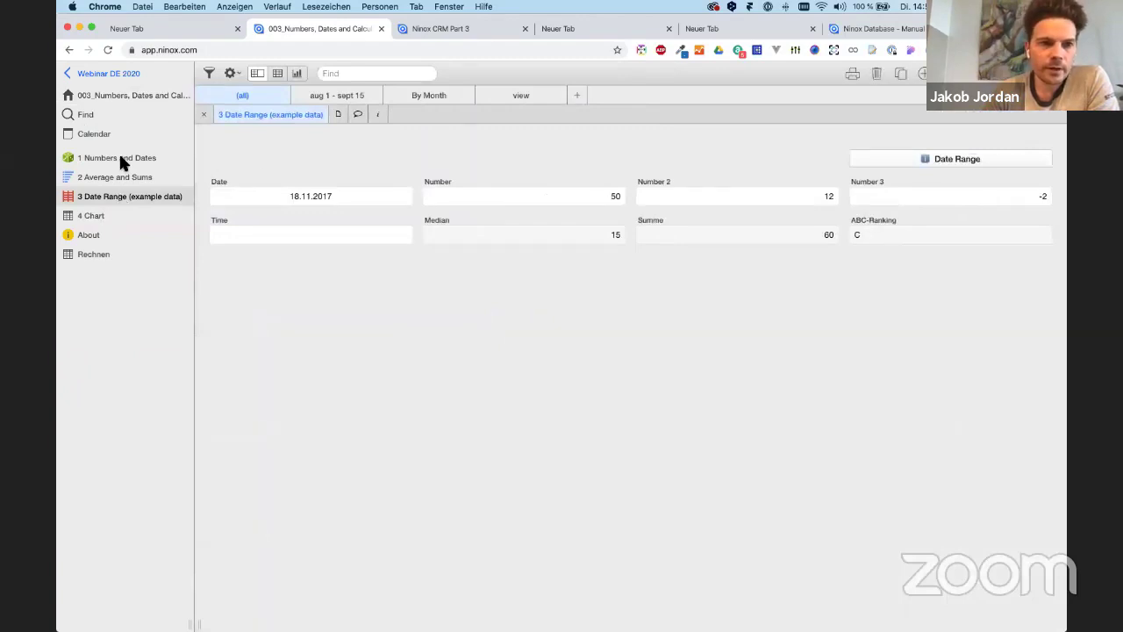
left_click(120, 158)
left_click(377, 359)
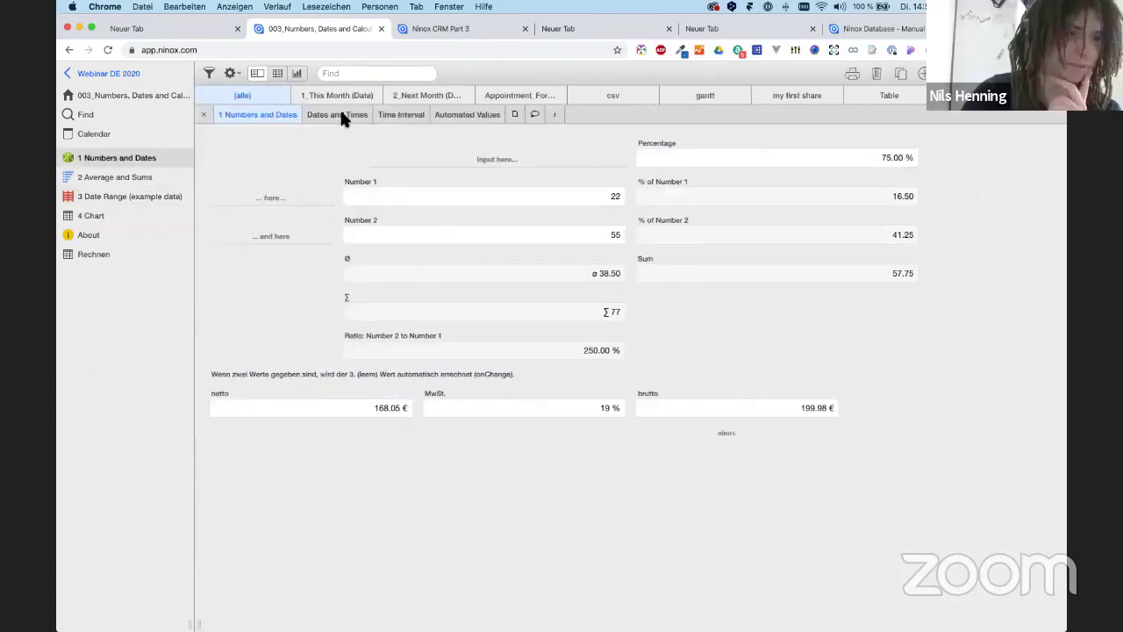
left_click(342, 117)
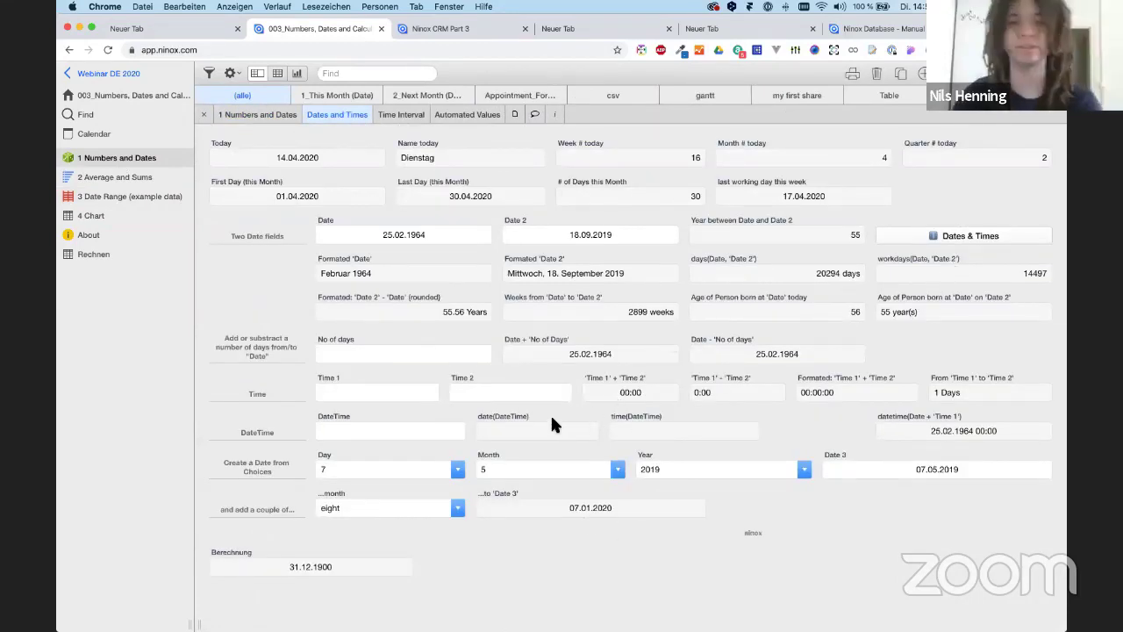
Set Time 1 to 08:00 and Time 2 to 12:00 to test the example time calculations.
left_click(356, 387)
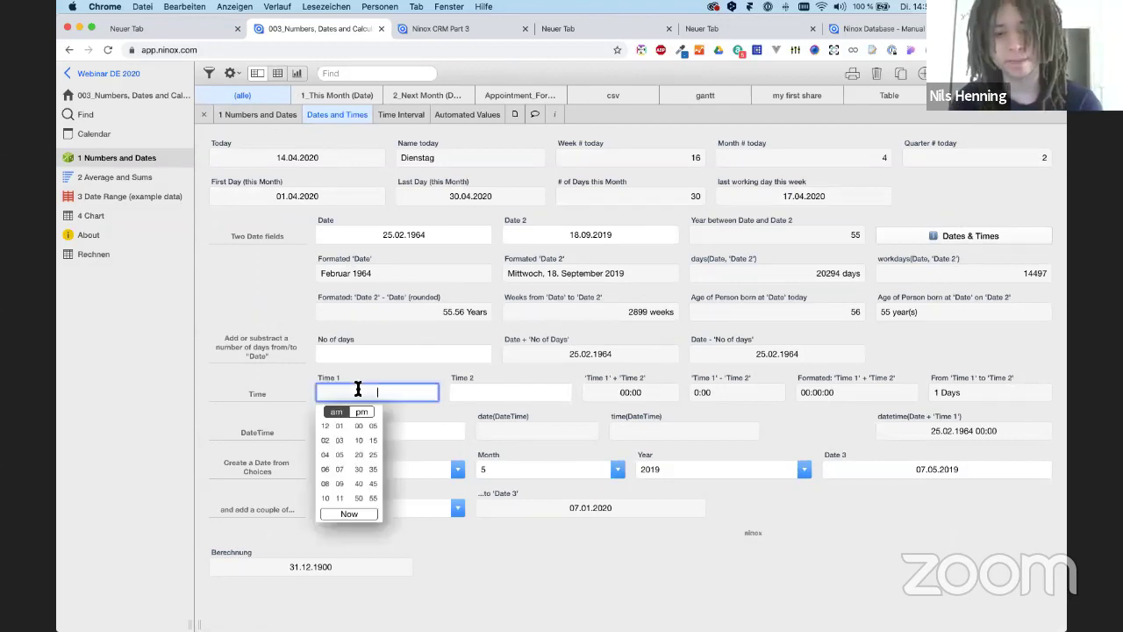
type("8")
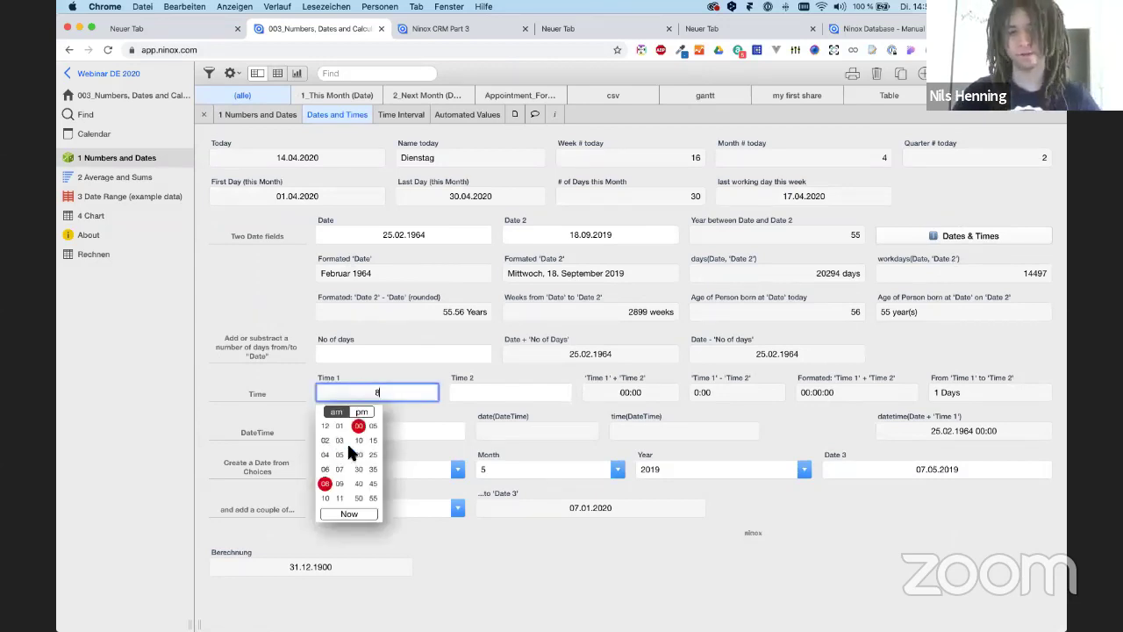
key("Tab")
type("12")
key("Return")
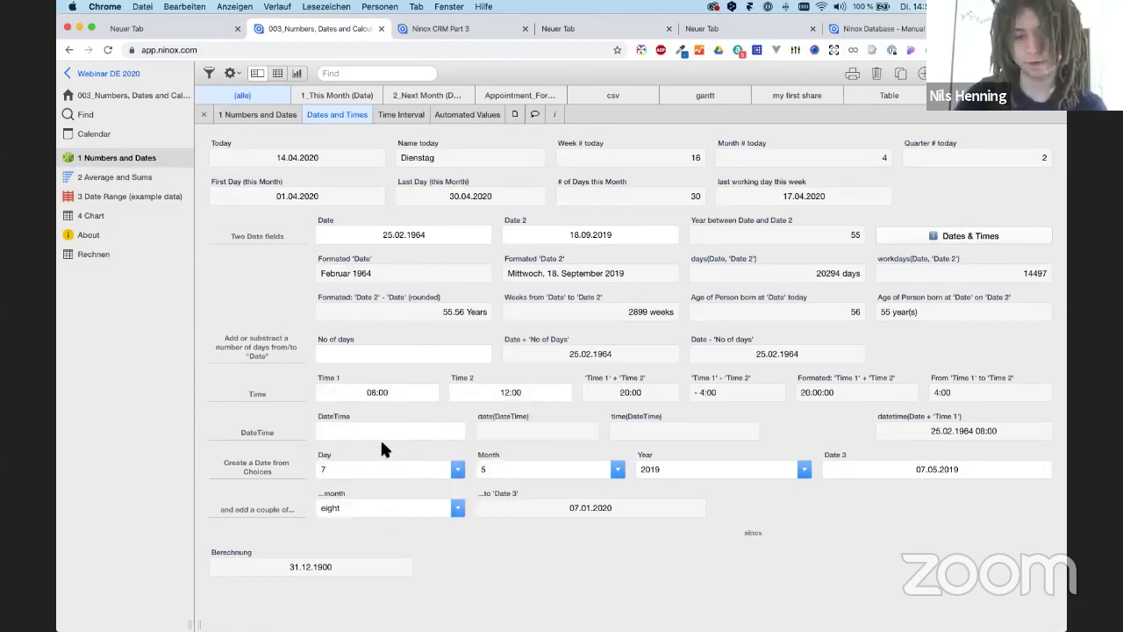
Return to the Ninox CRM Part 3 database and open the Duration field's formula for editing.
left_click(459, 36)
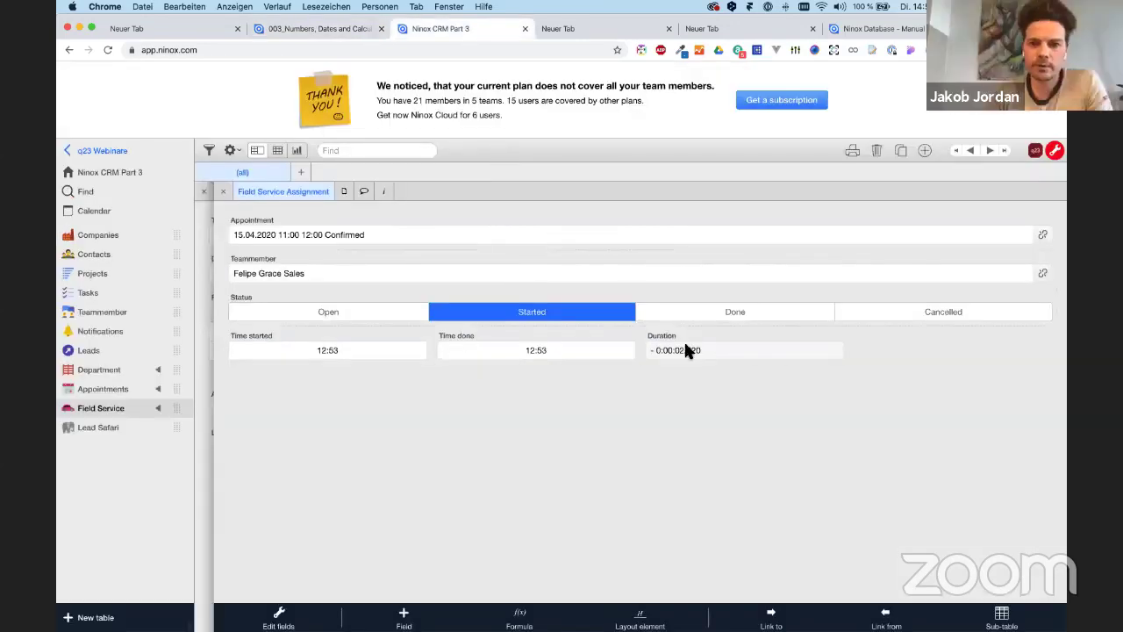
left_click(745, 345)
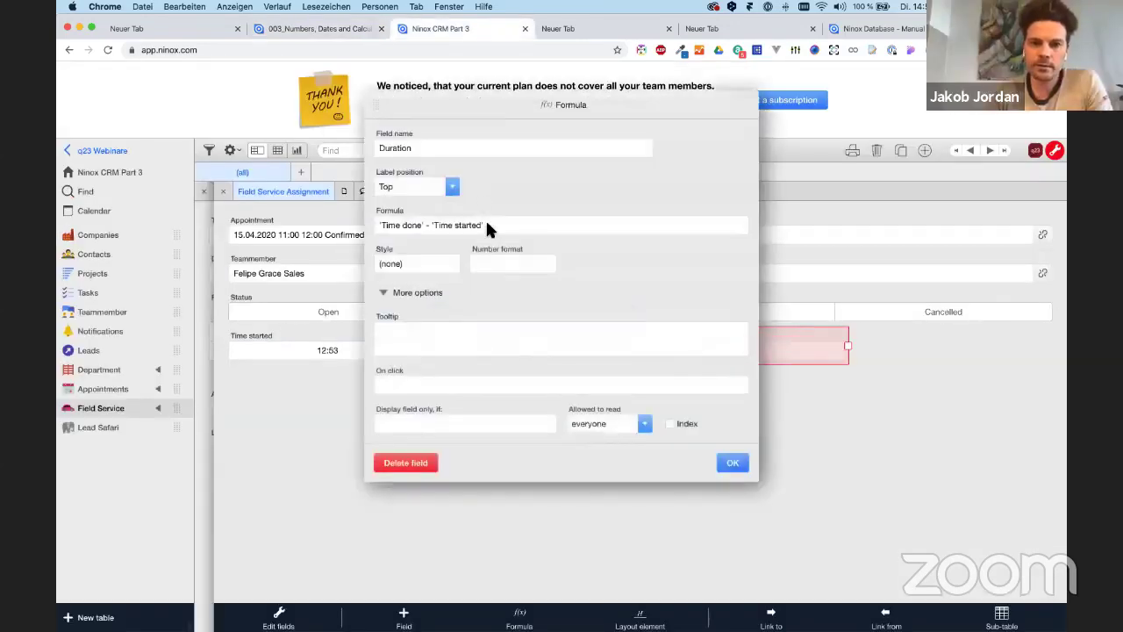
left_click(438, 220)
Try to rewrite the subtraction formula as duration('Time done', 'Time started').
type("durati")
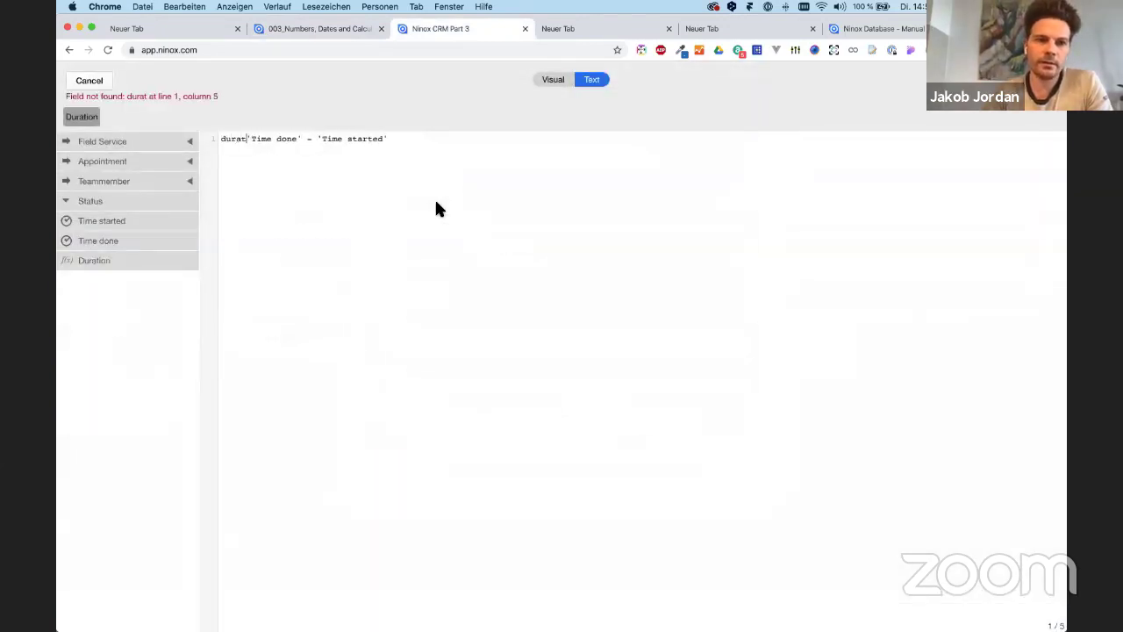
type("on(")
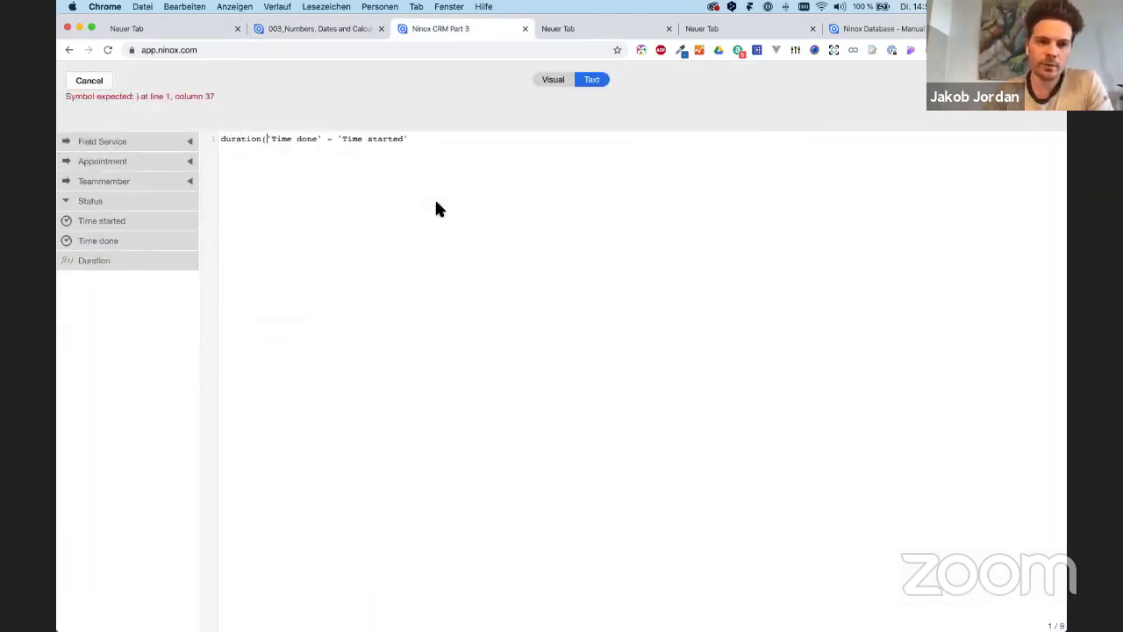
left_click(334, 140)
key("BackSpace")
key("BackSpace")
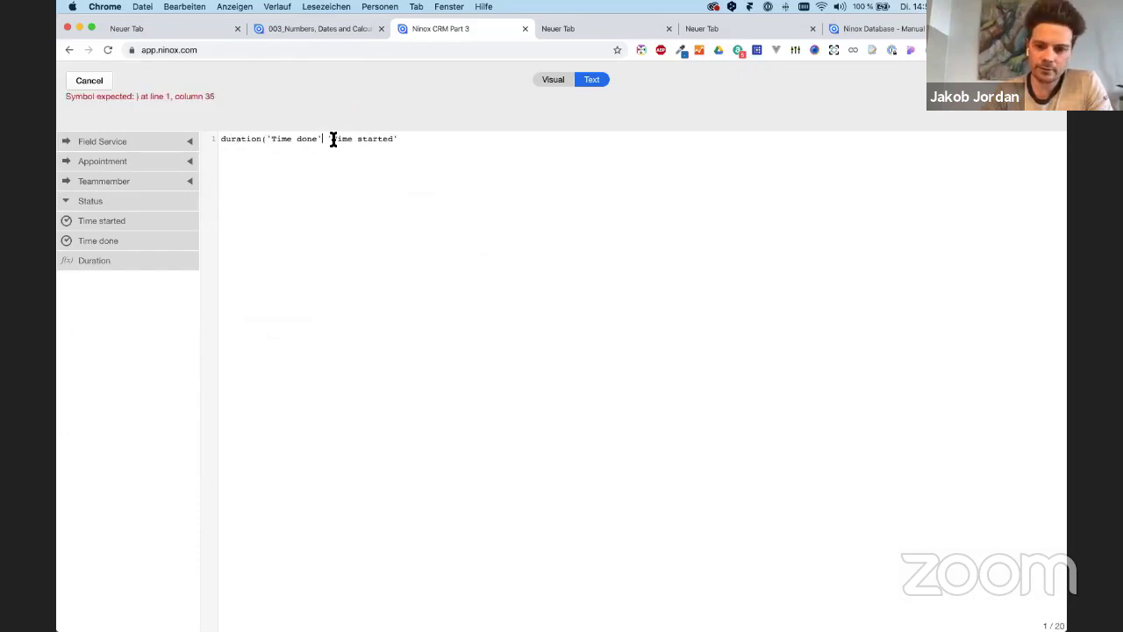
type(",")
type(")")
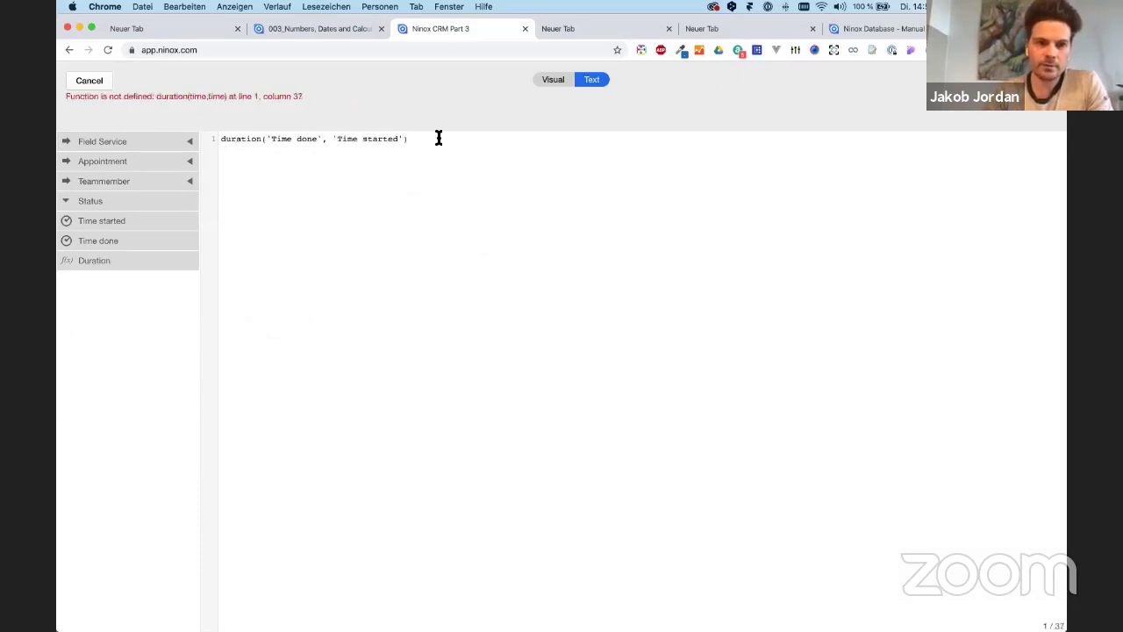
Try wrapping 'Time done' in a time() call inside the duration formula and remove that wrapper again.
left_click(270, 140)
type("time(")
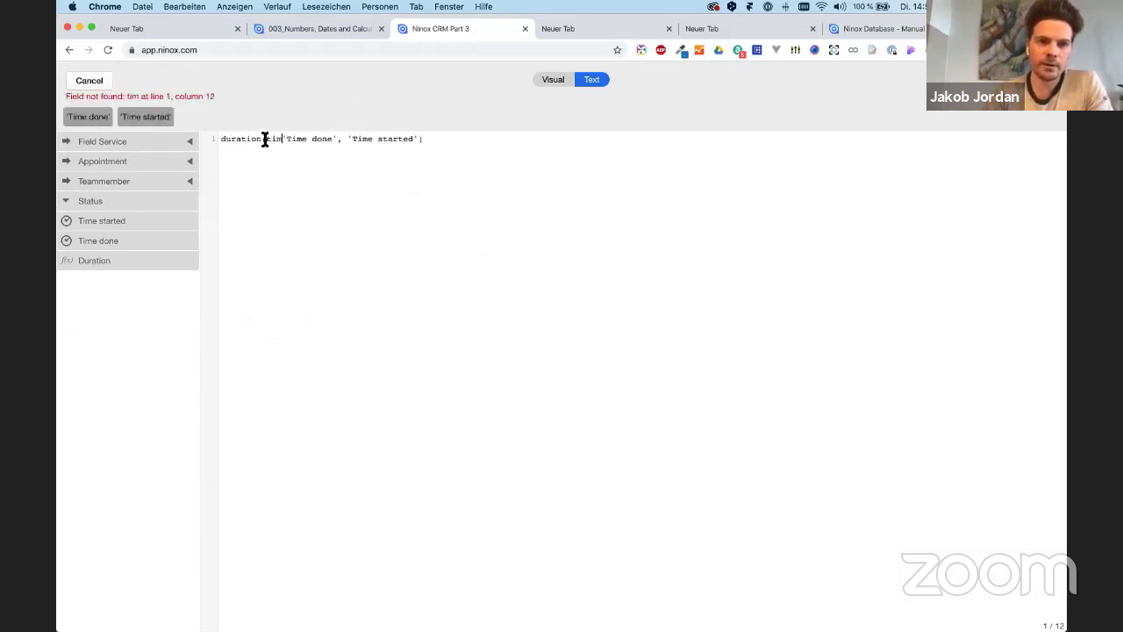
left_click(348, 140)
type(")")
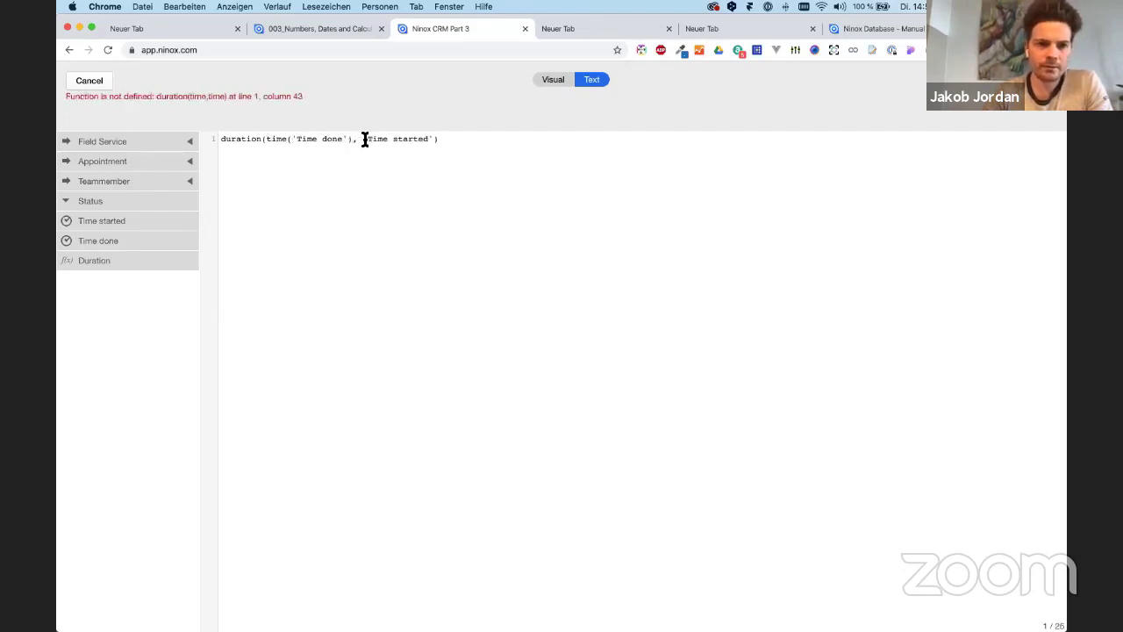
left_click_drag(289, 141, 263, 141)
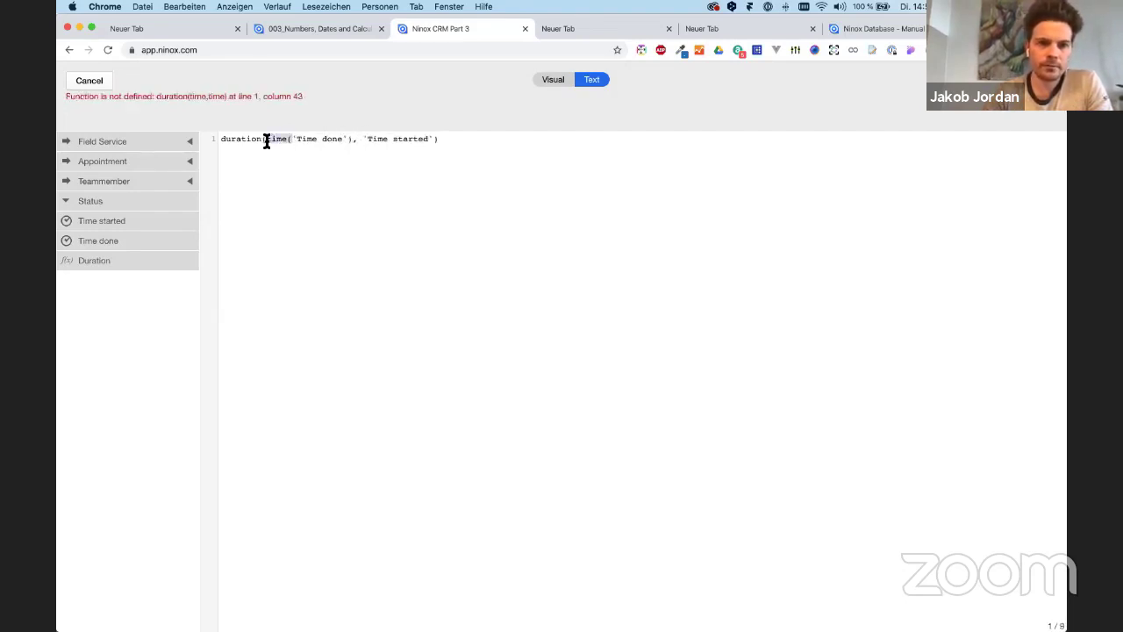
key("BackSpace")
left_click(326, 140)
key("BackSpace")
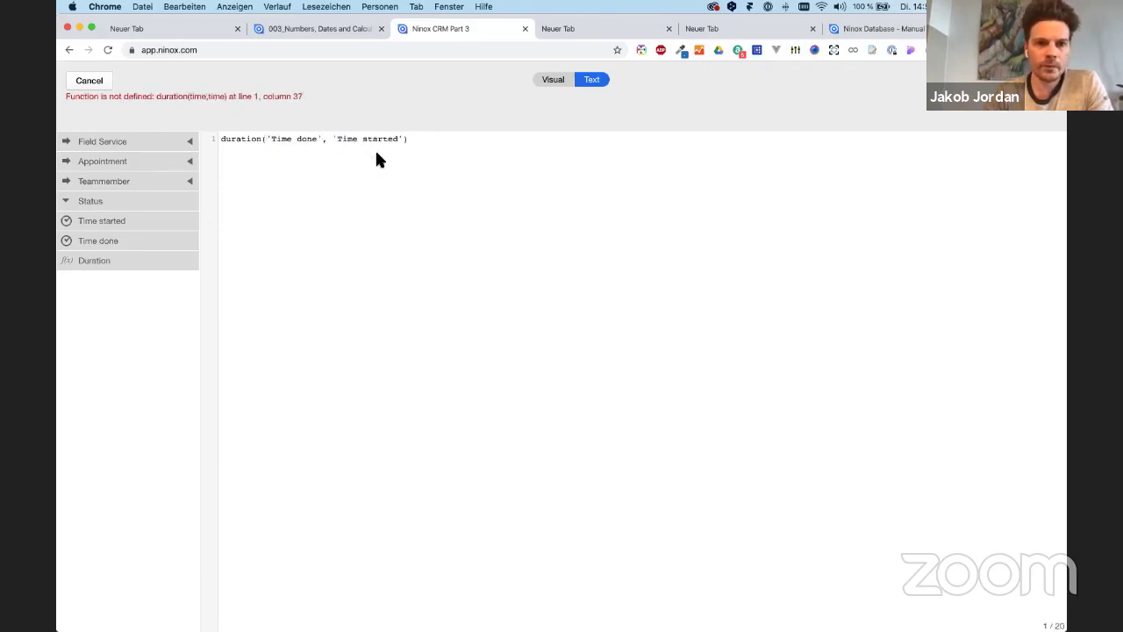
key("super+a")
key("super+c")
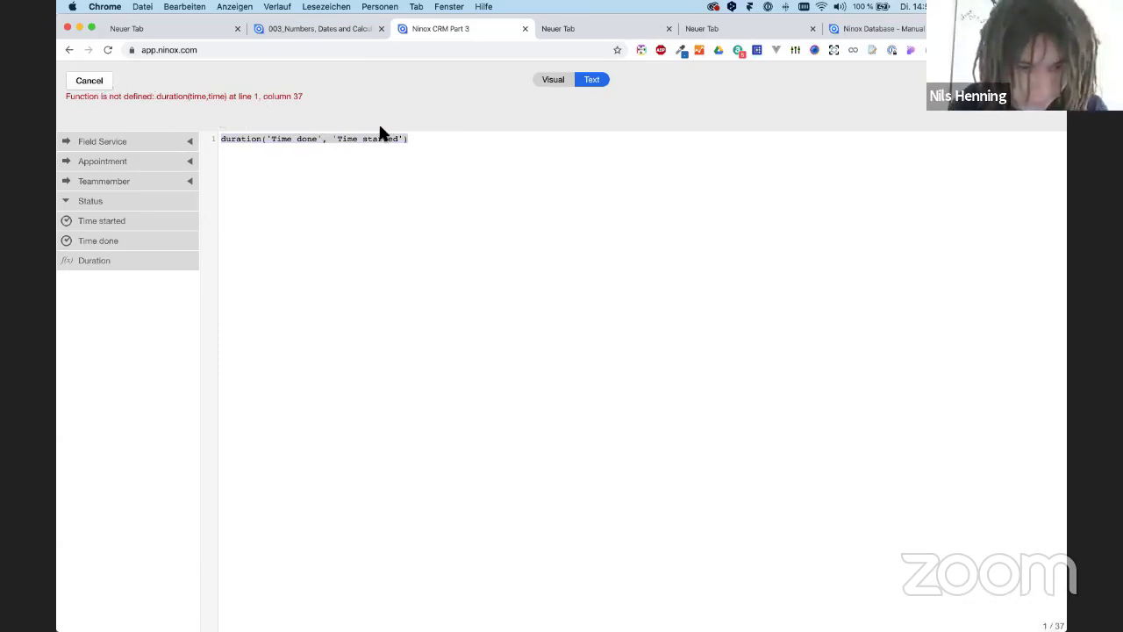
left_click(322, 140)
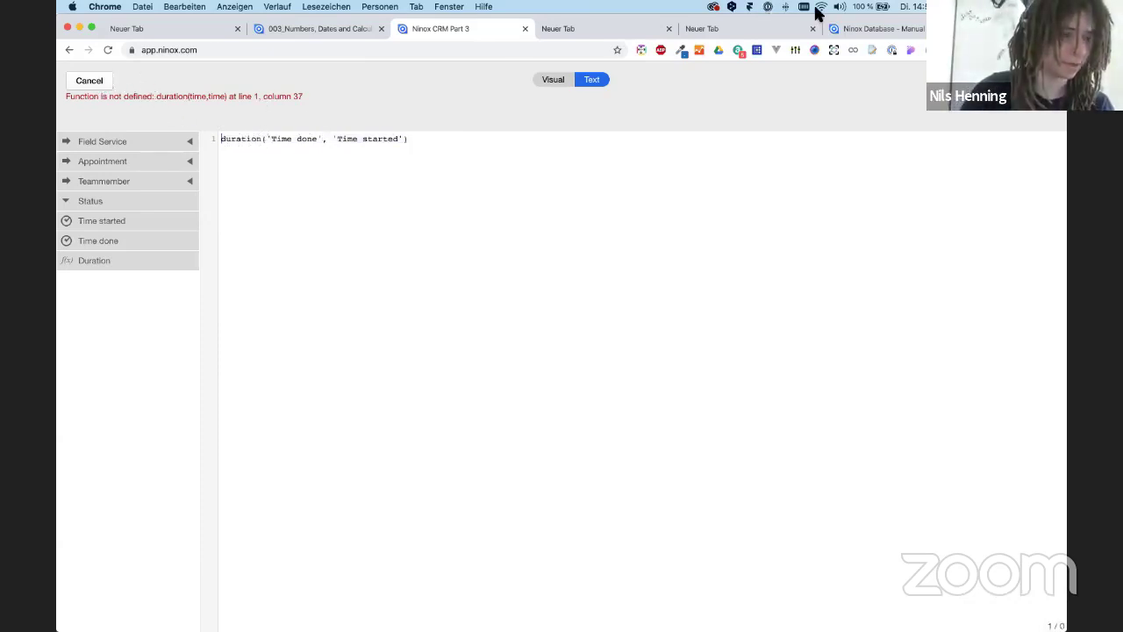
key("ctrl+Up")
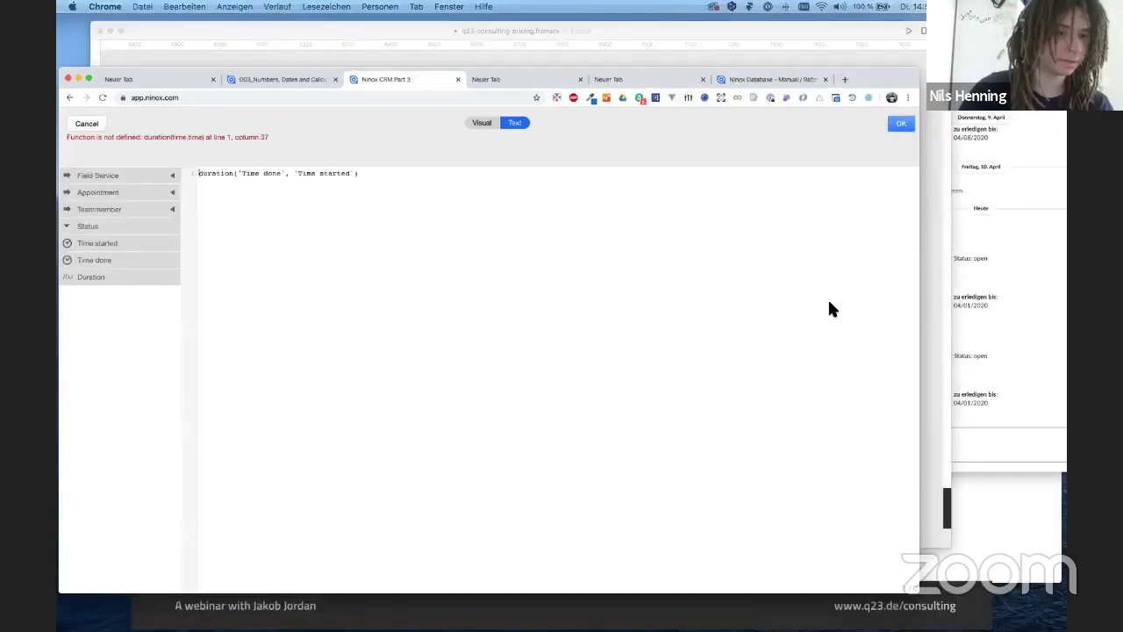
key("ctrl+Up")
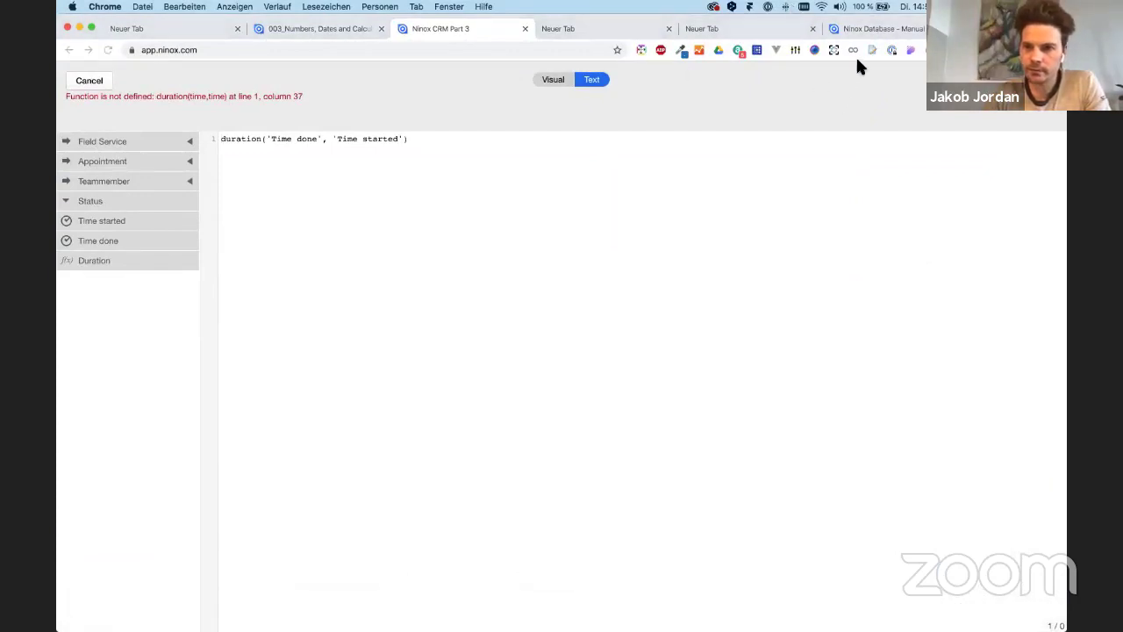
Recheck the duration() formula's spelling and closing bracket, discard the formula edit, and close the Duration field's settings.
left_click(257, 180)
key("BackSpace")
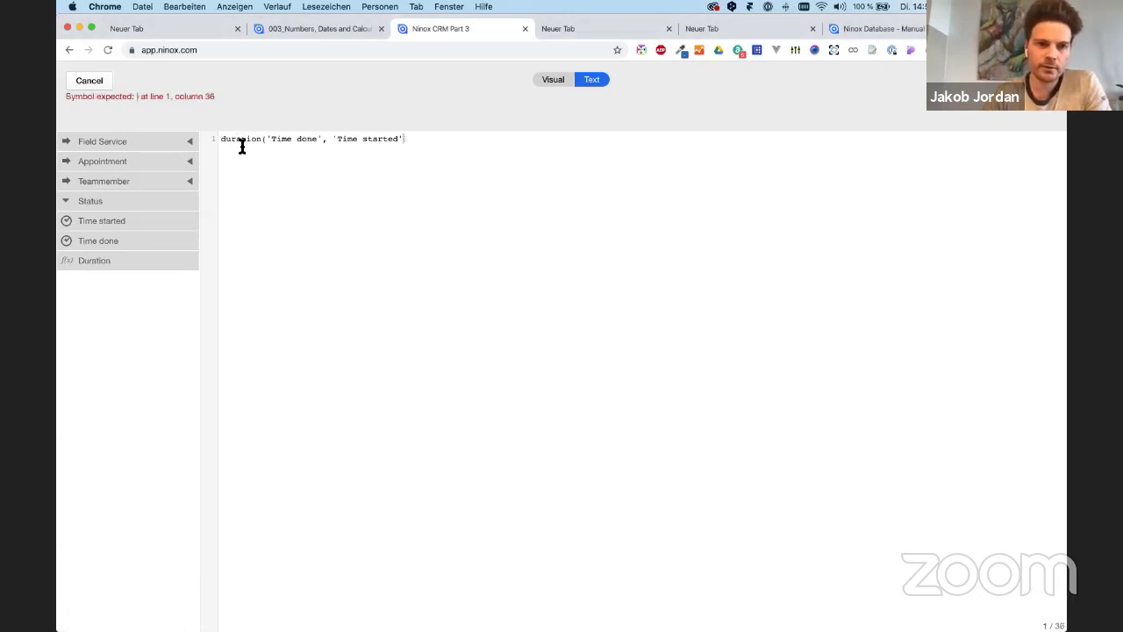
type(")")
left_click(238, 142)
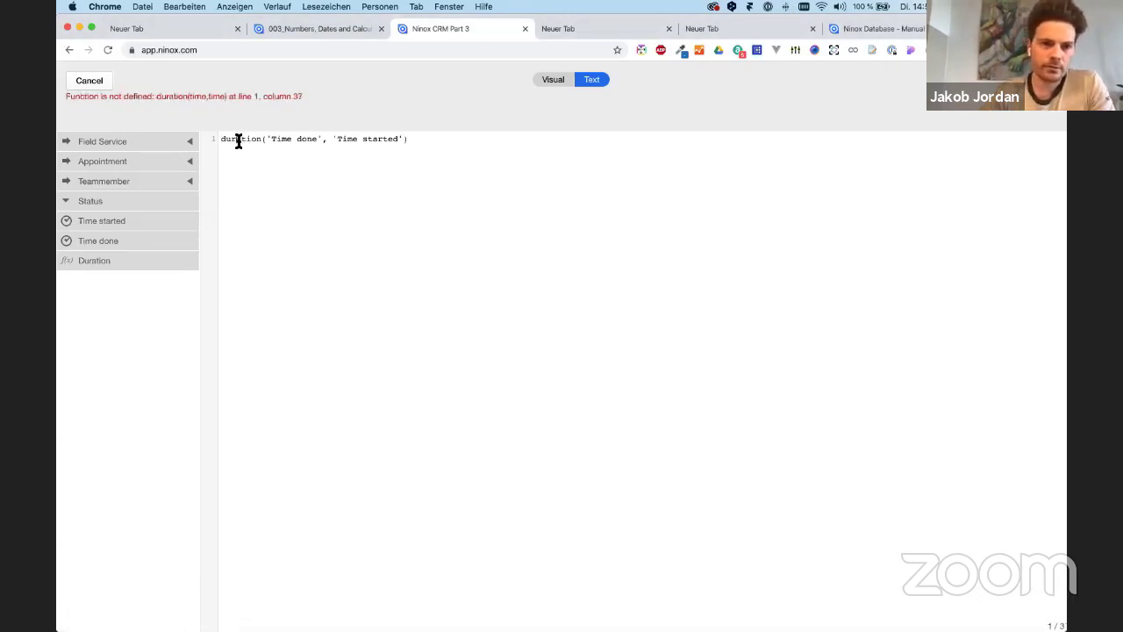
key("BackSpace")
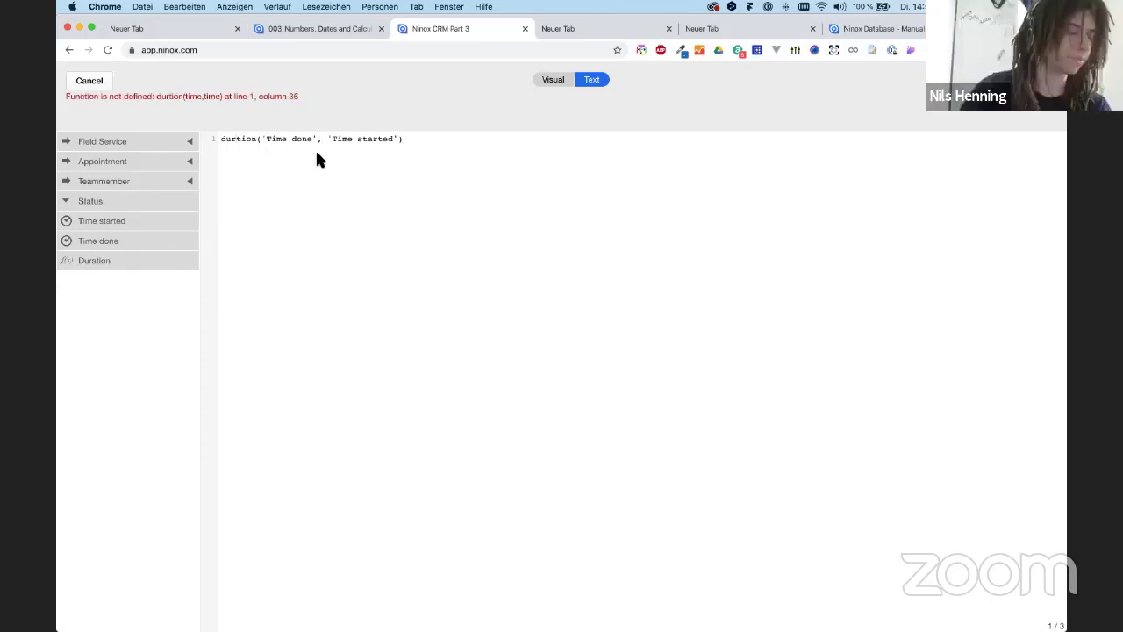
type("a")
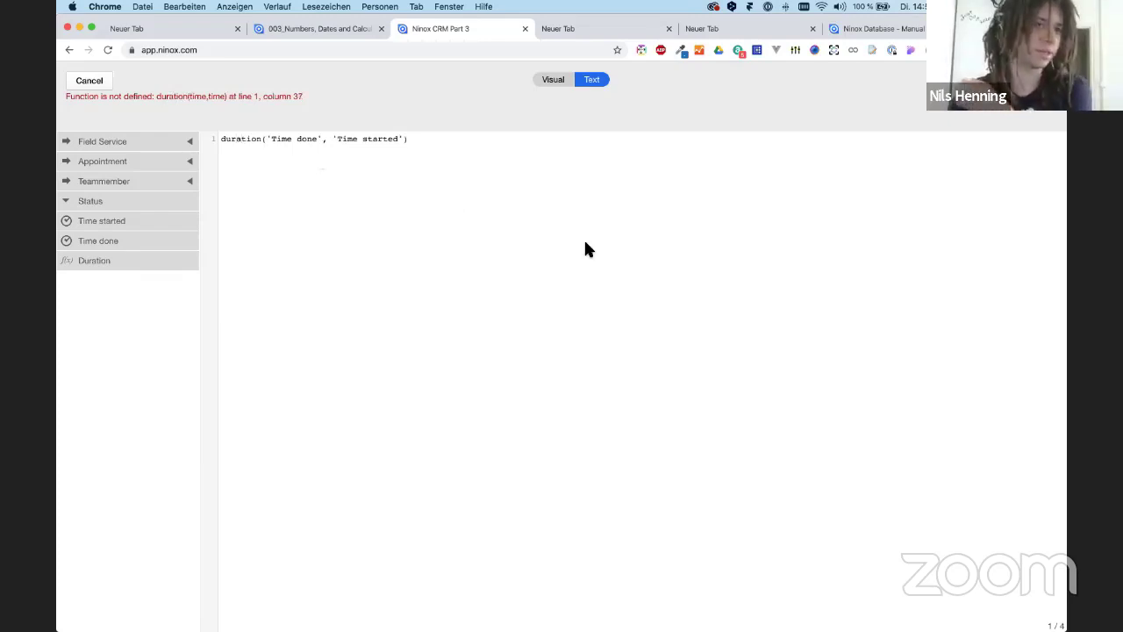
left_click(89, 80)
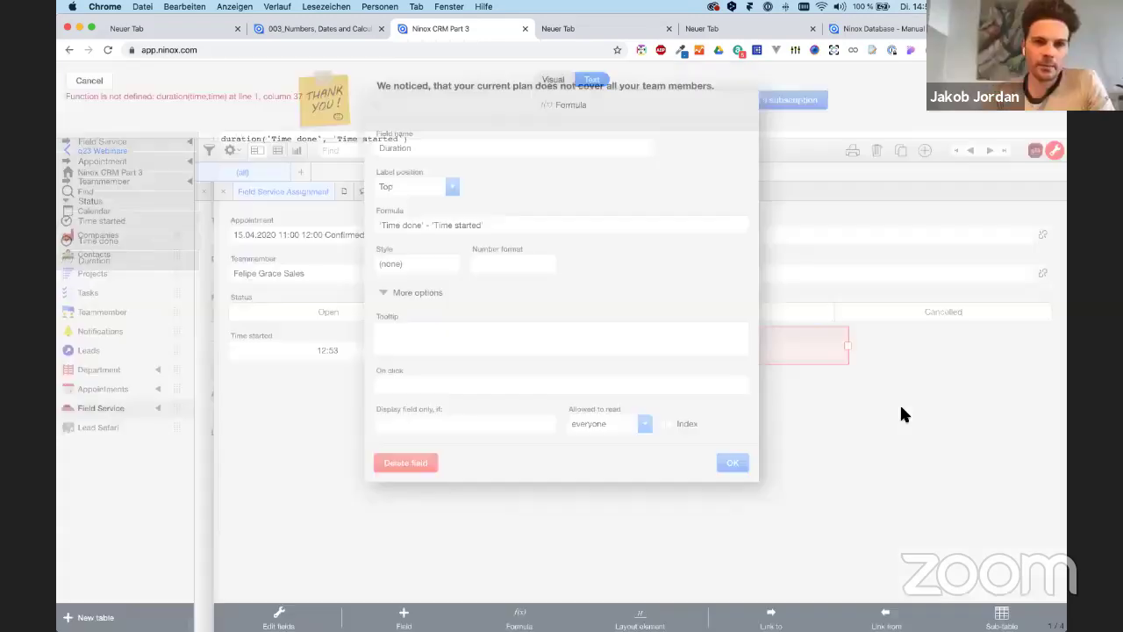
left_click(733, 462)
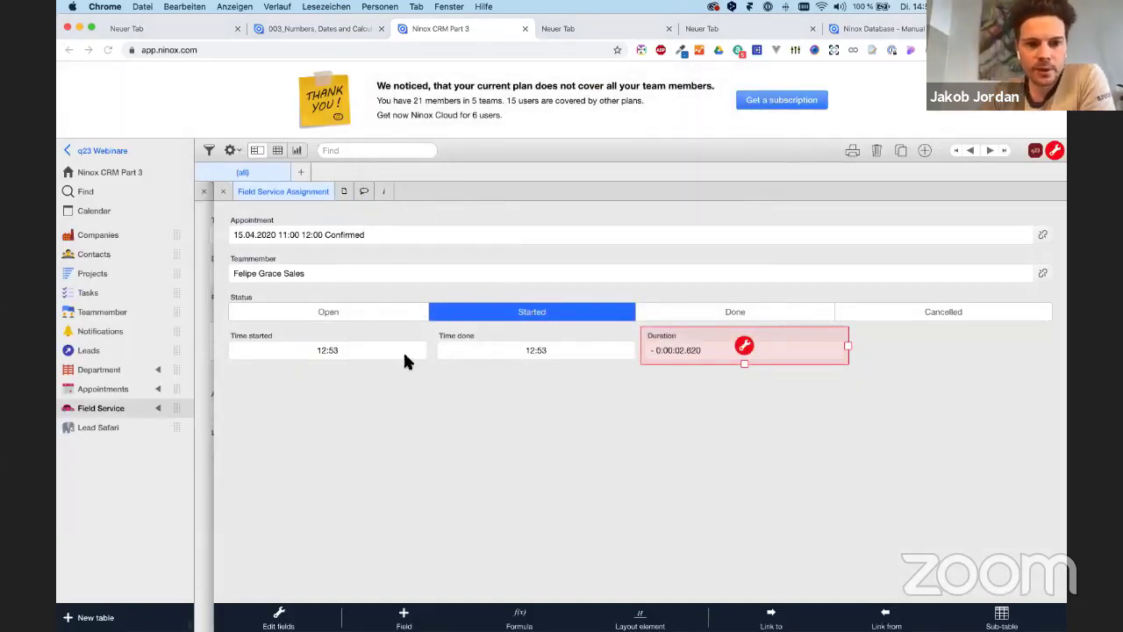
Test the Duration field by switching the assignment's status between Done and Started, ending on Started, and close the assignment record.
left_click(705, 314)
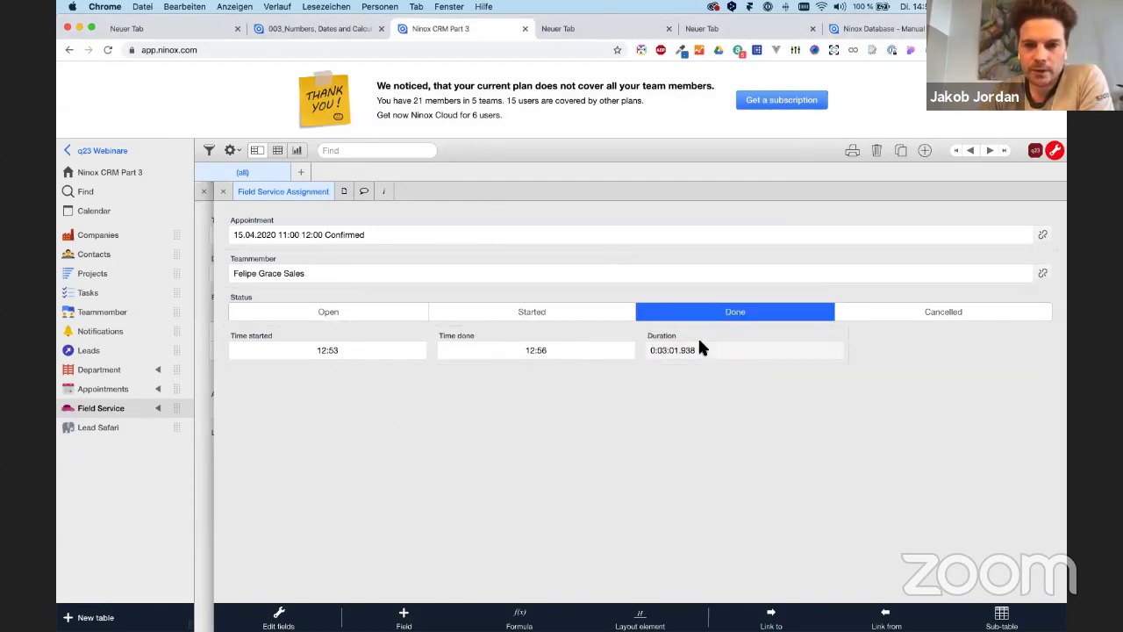
left_click(538, 312)
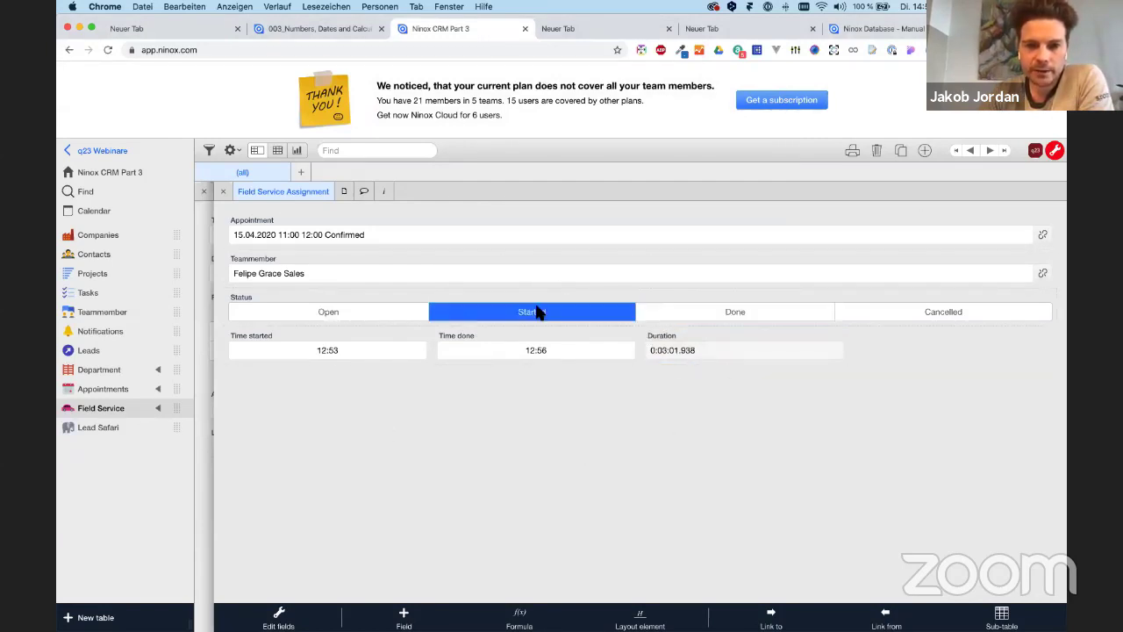
left_click(729, 307)
left_click(519, 316)
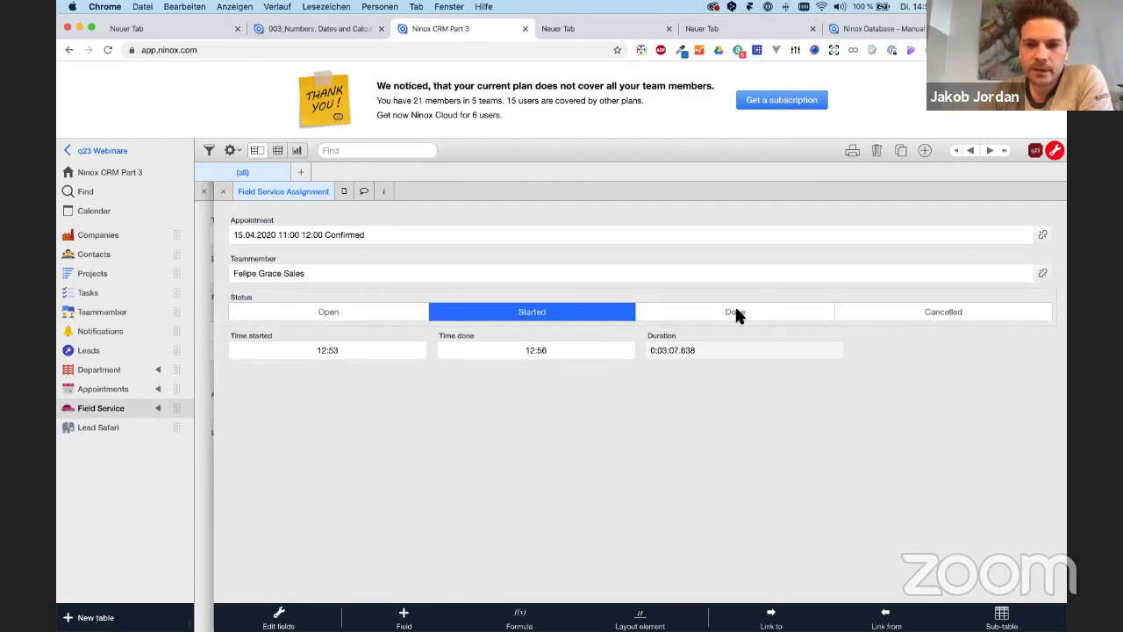
left_click(223, 190)
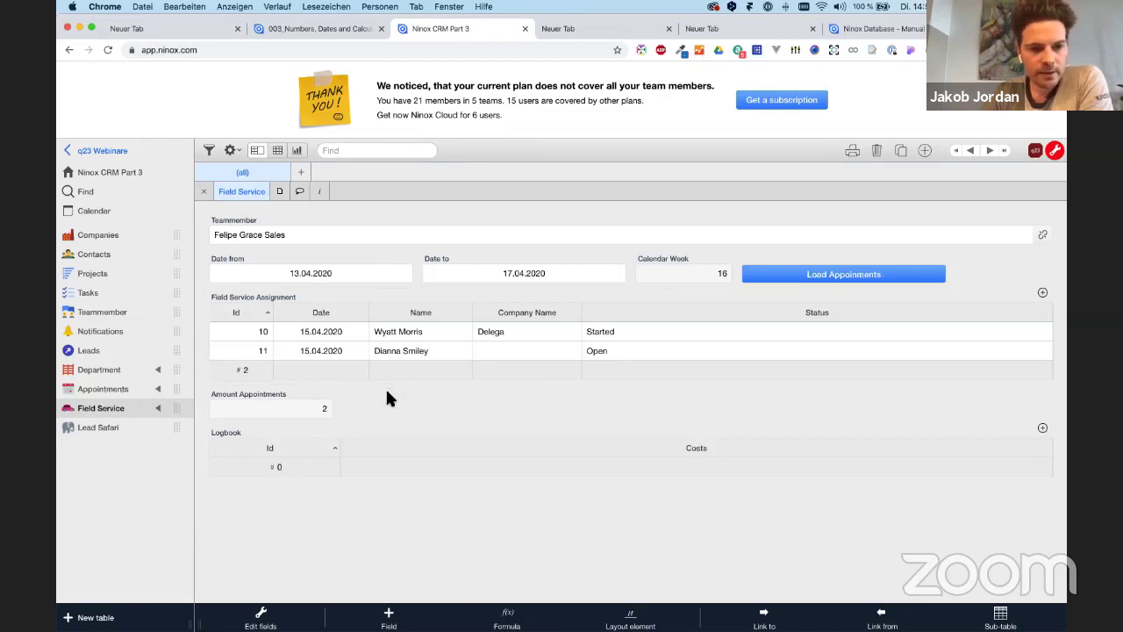
Delete the Logbook reference table from the Field Service form and confirm the deletion.
left_click(431, 432)
left_click(631, 452)
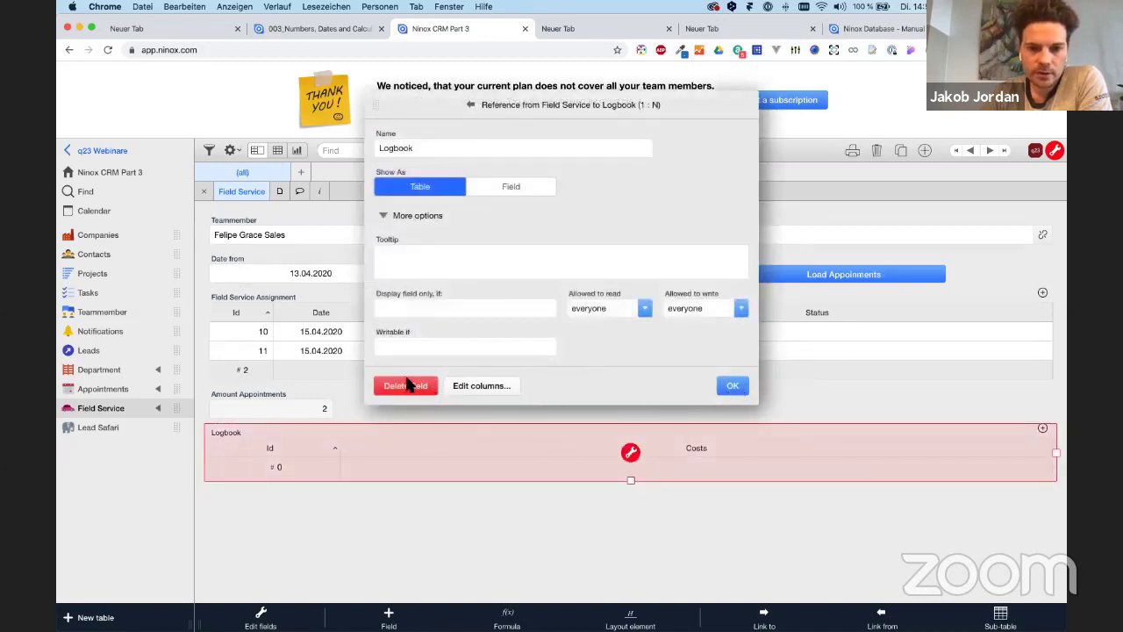
left_click(409, 384)
left_click(673, 222)
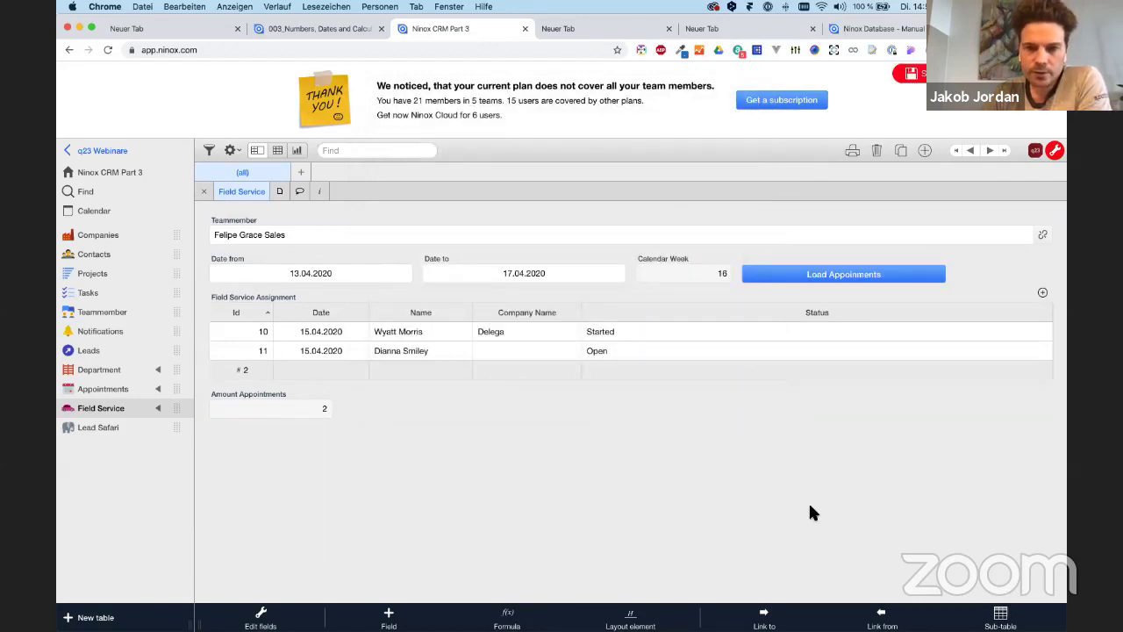
Create a sub-table named Report in Field Service and add a text field called Title to it.
left_click(994, 619)
double_click(299, 105)
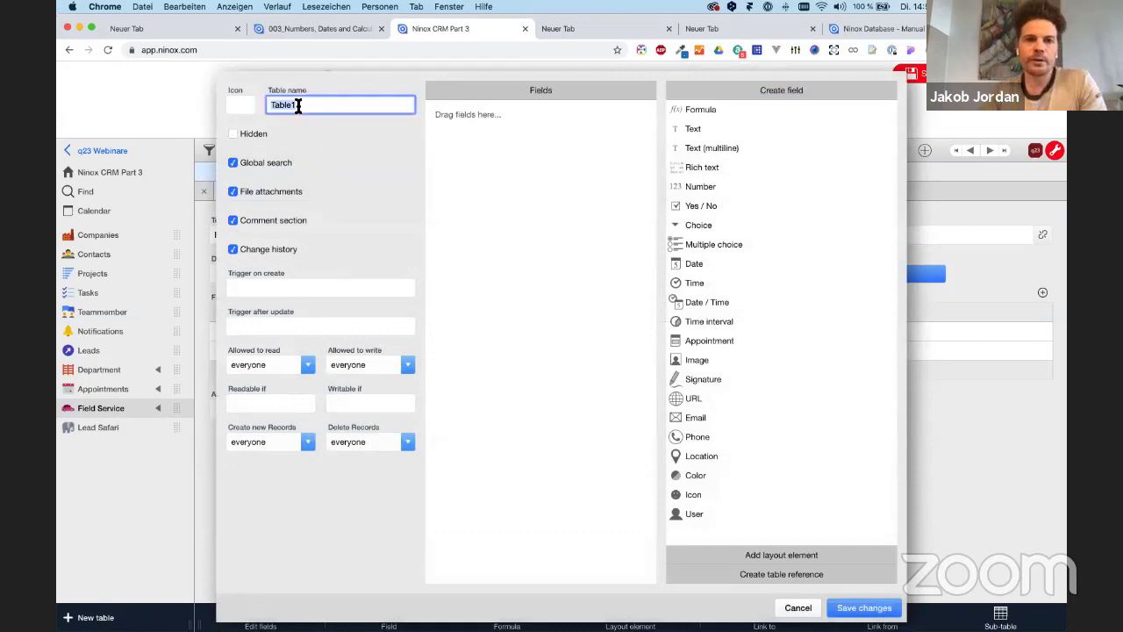
type("rep")
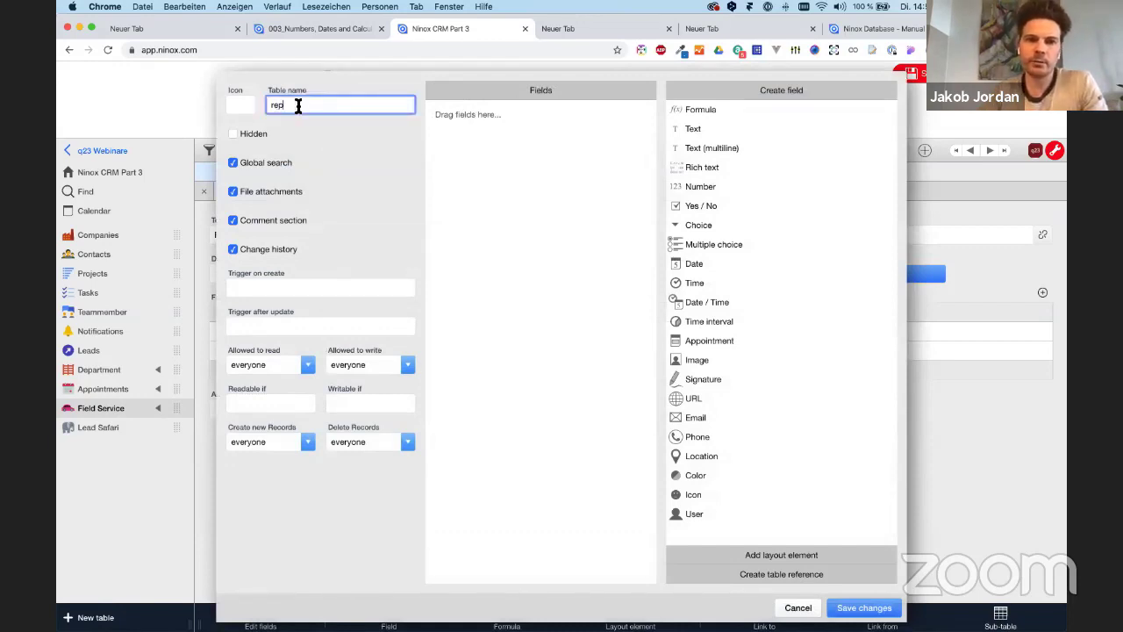
type("Repor")
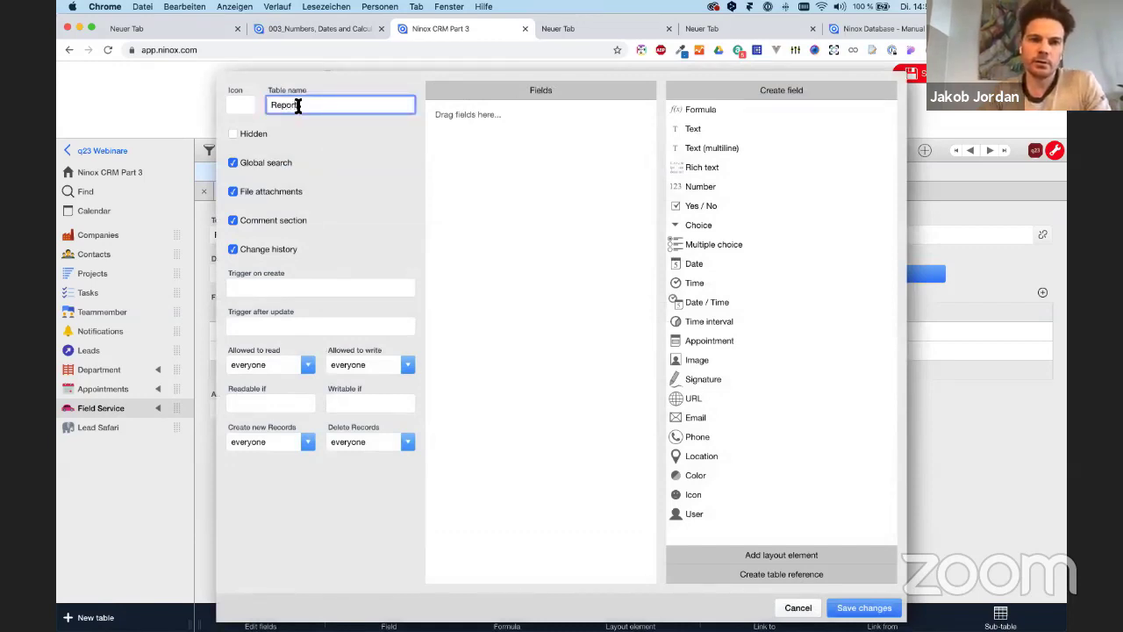
type("t")
left_click_drag(718, 128, 490, 112)
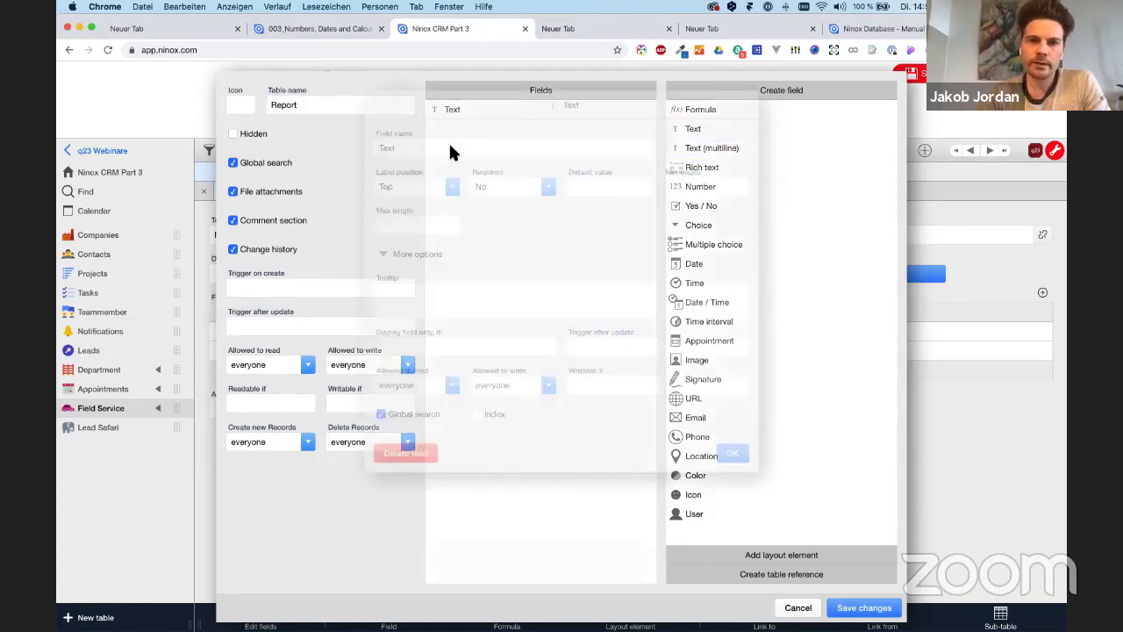
type("Titl")
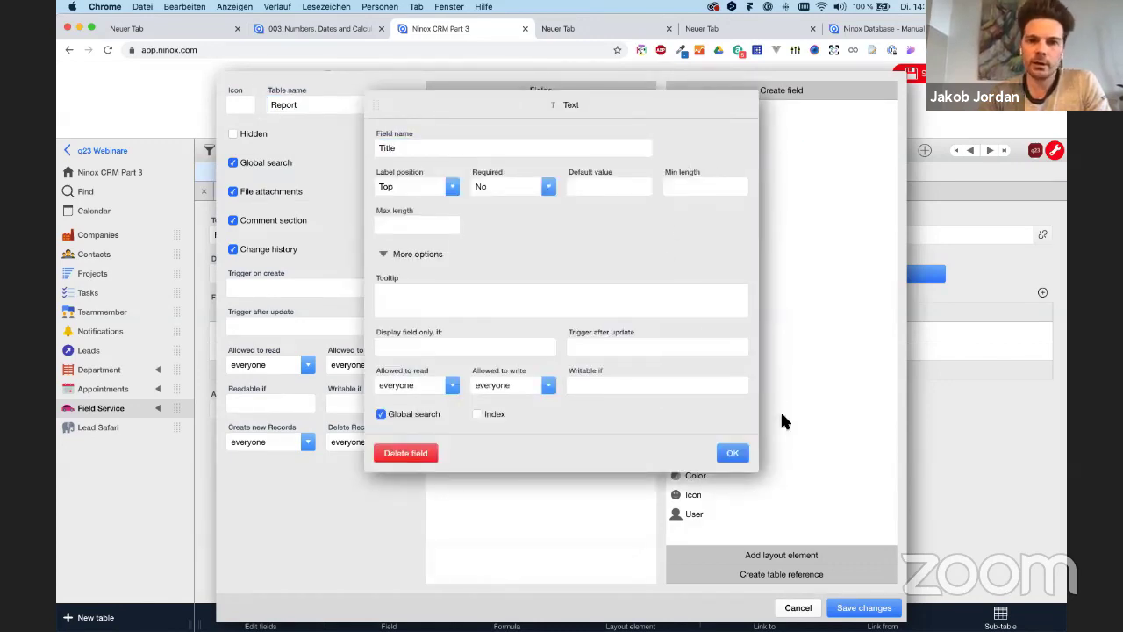
left_click(732, 452)
Add a multiline text field named Notes to the Report table and save the table's changes.
left_click_drag(729, 152, 503, 176)
type("Not")
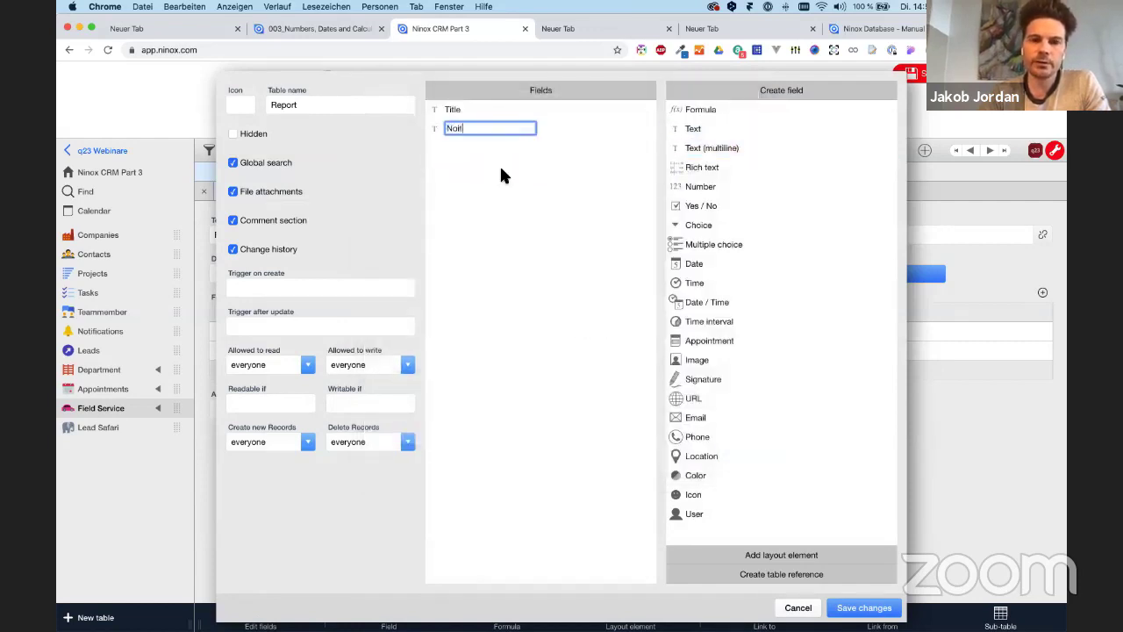
type("es")
key("Return")
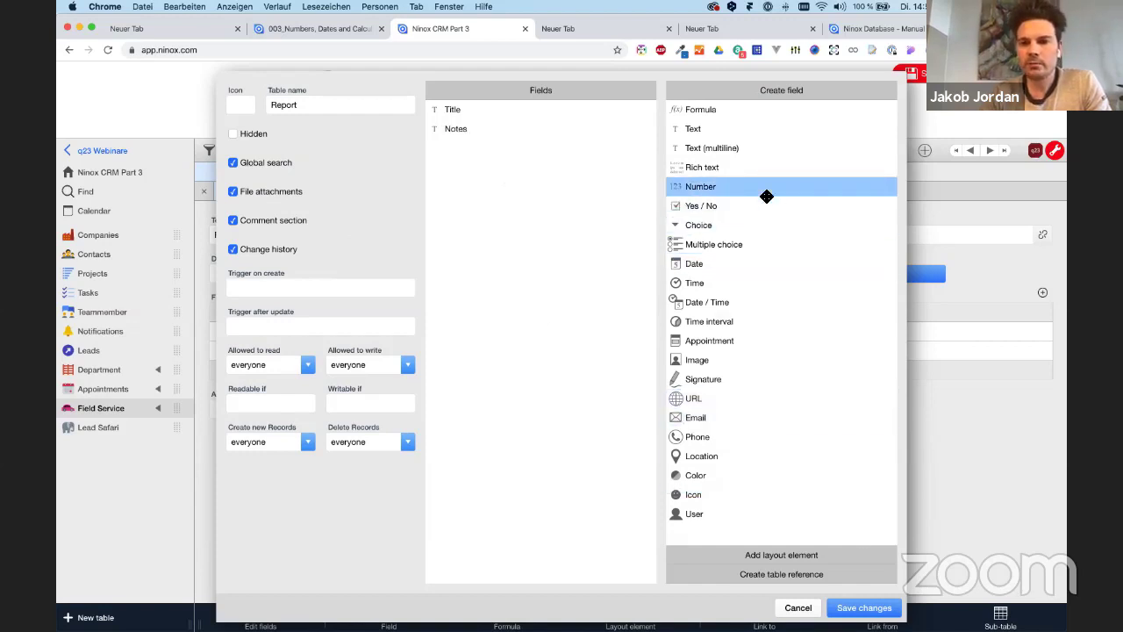
left_click(855, 610)
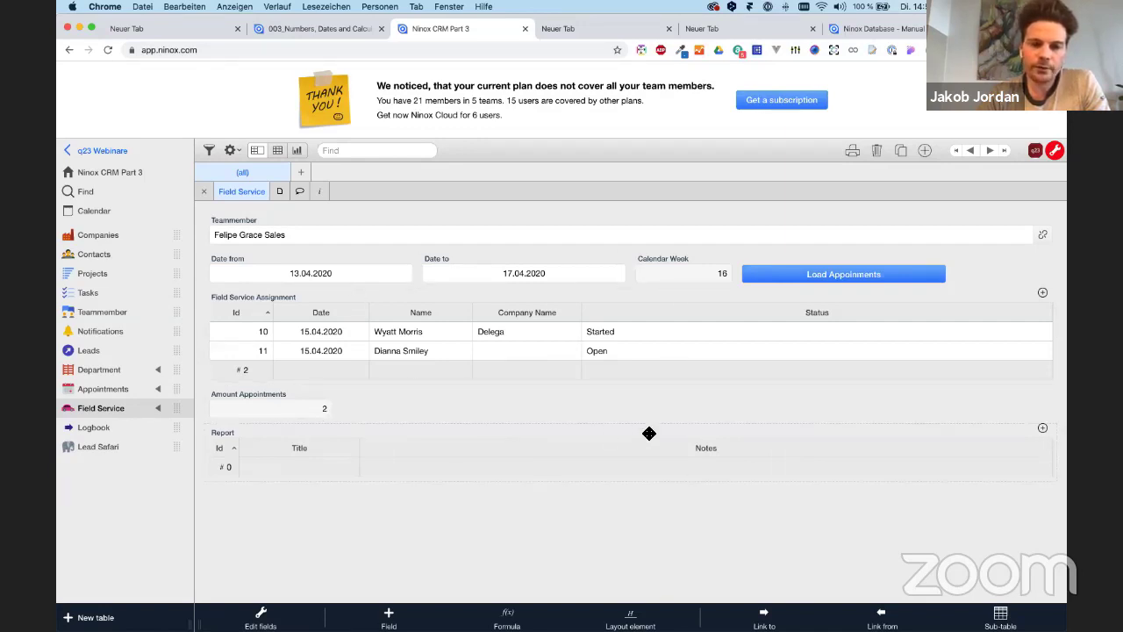
Delete the Report reference table from the Field Service form and confirm the deletion.
left_click(354, 443)
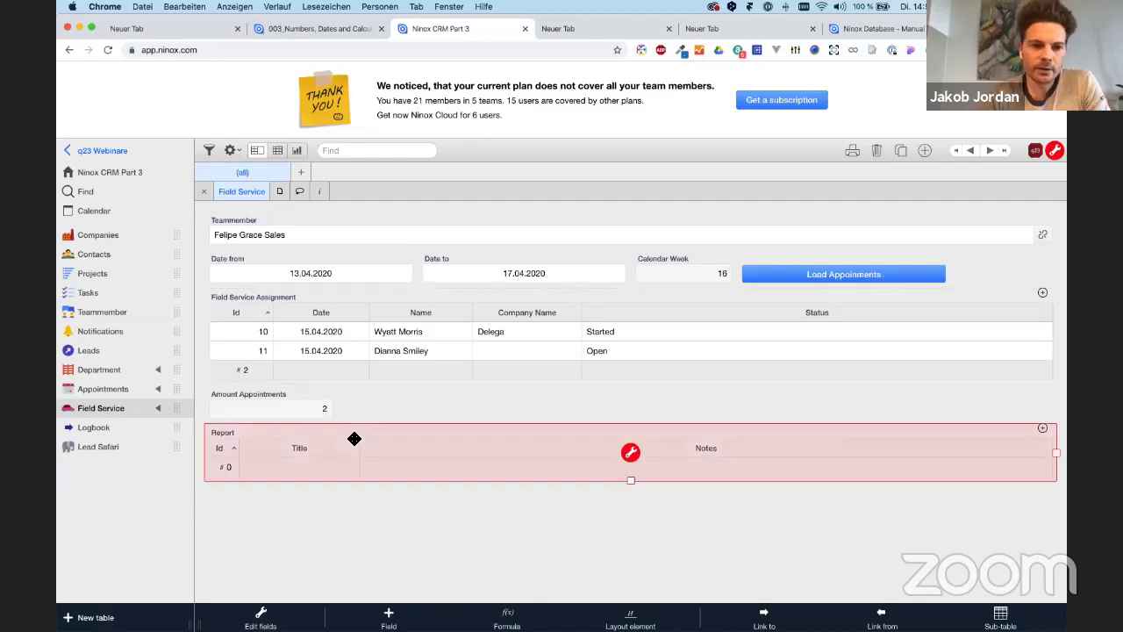
left_click(630, 453)
left_click(409, 386)
left_click(672, 222)
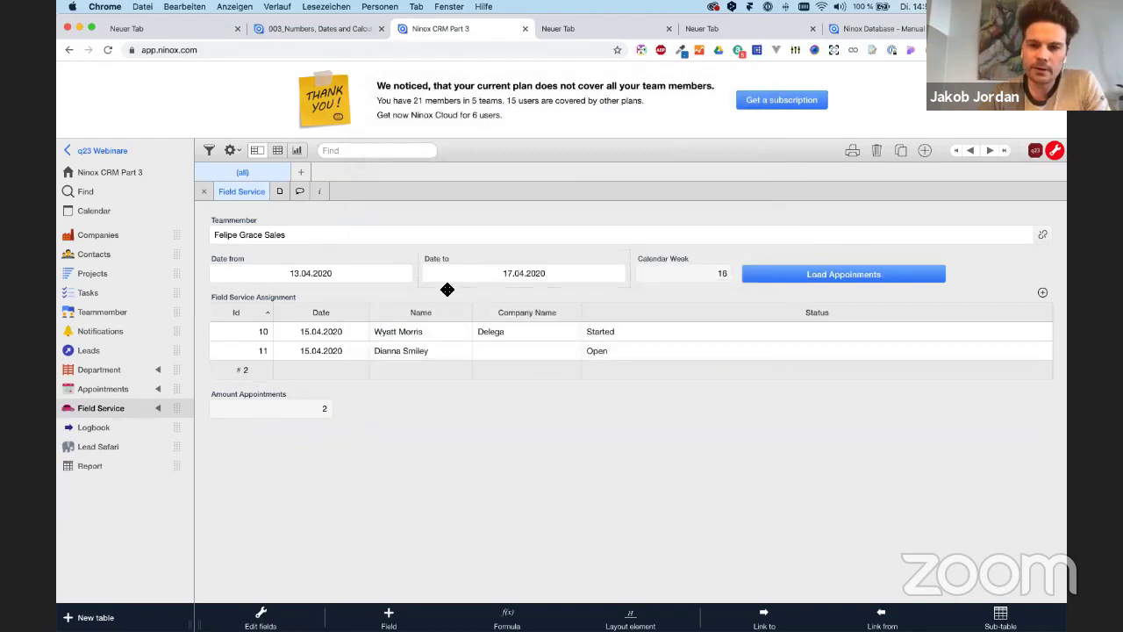
Open the appointment linked to the Started assignment, set its company to consob, and close the appointment record.
left_click(432, 332)
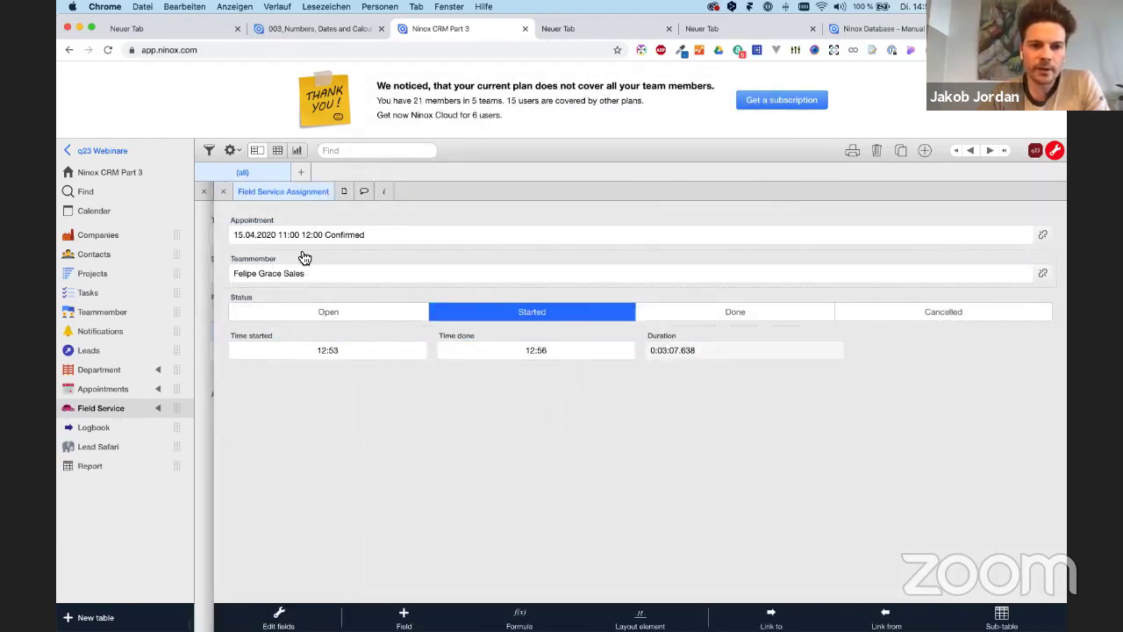
left_click(325, 230)
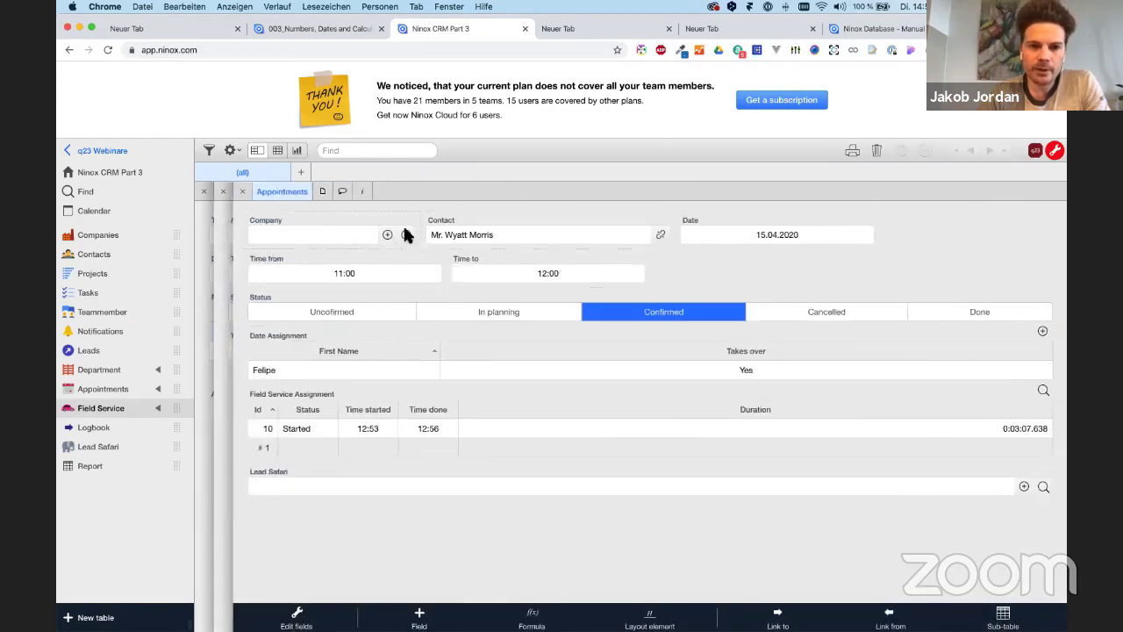
left_click(407, 235)
key("Escape")
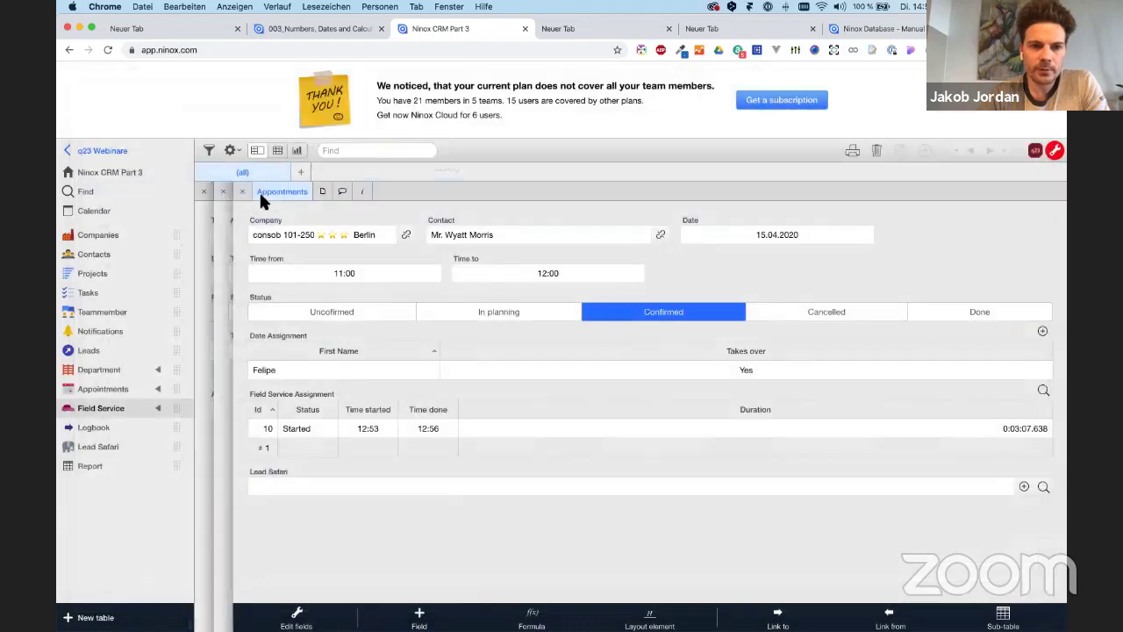
left_click(244, 191)
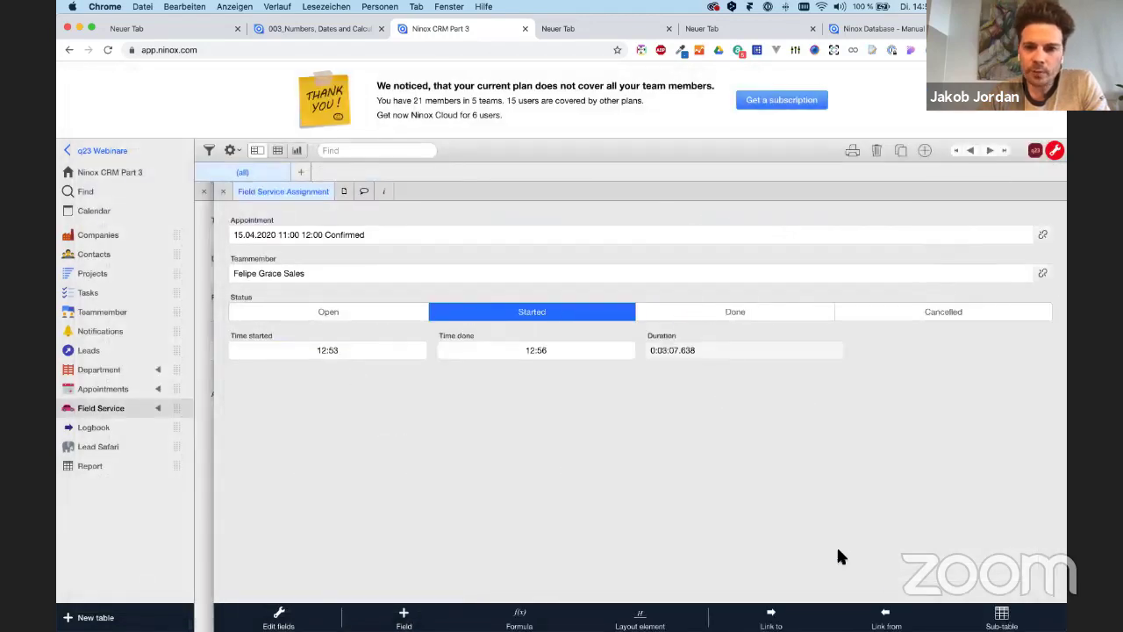
Create a sub-table named Report in Field Service Assignment.
left_click(1005, 616)
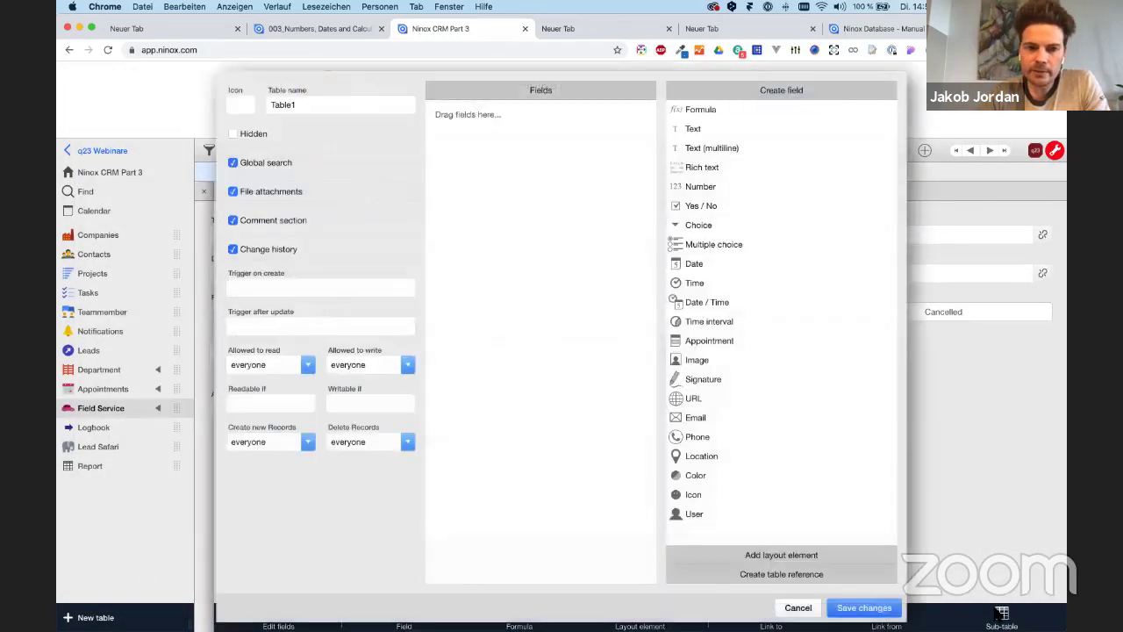
double_click(333, 100)
type("Rpor")
key("BackSpace")
key("BackSpace")
key("BackSpace")
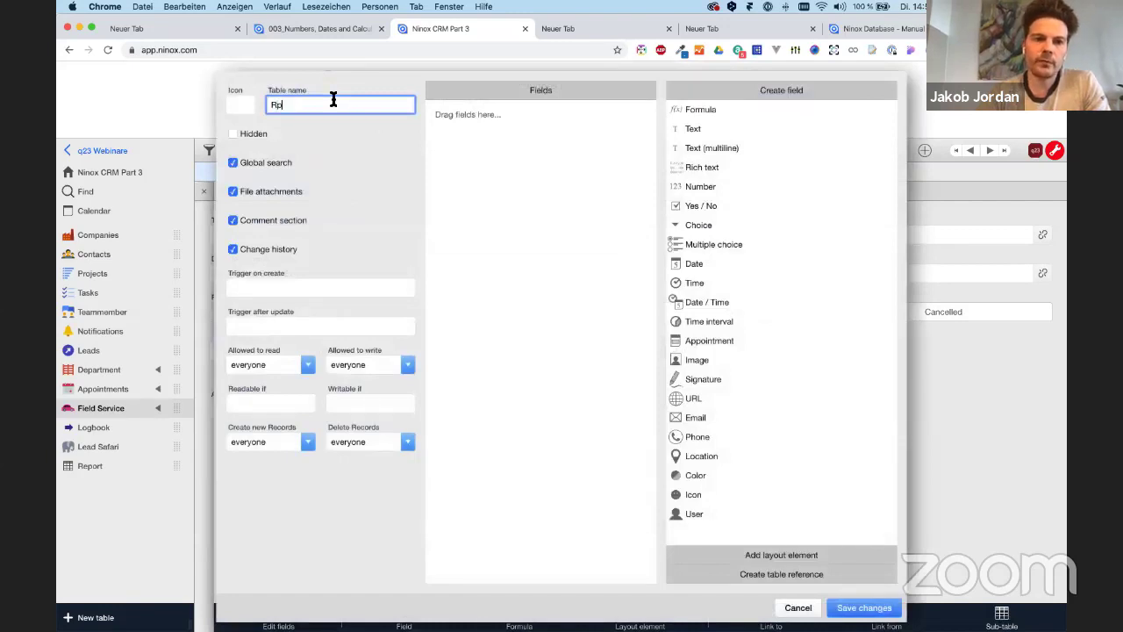
type("eport")
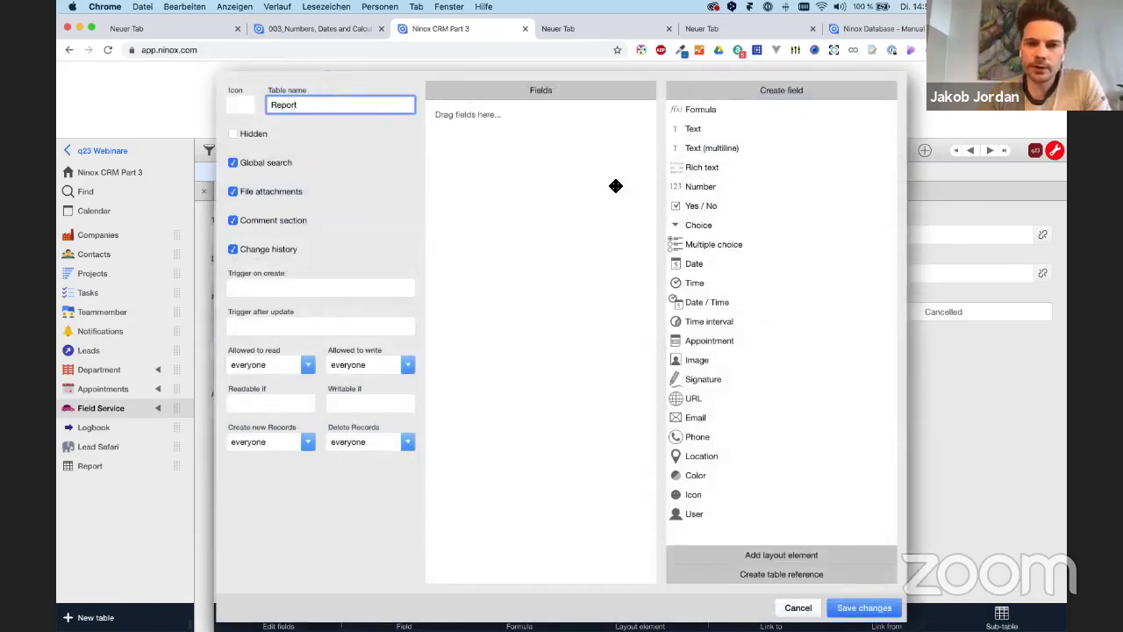
Add a text field named Title and a multiline text field named Notes to the new sub-table.
left_click_drag(693, 128, 497, 111)
type("T")
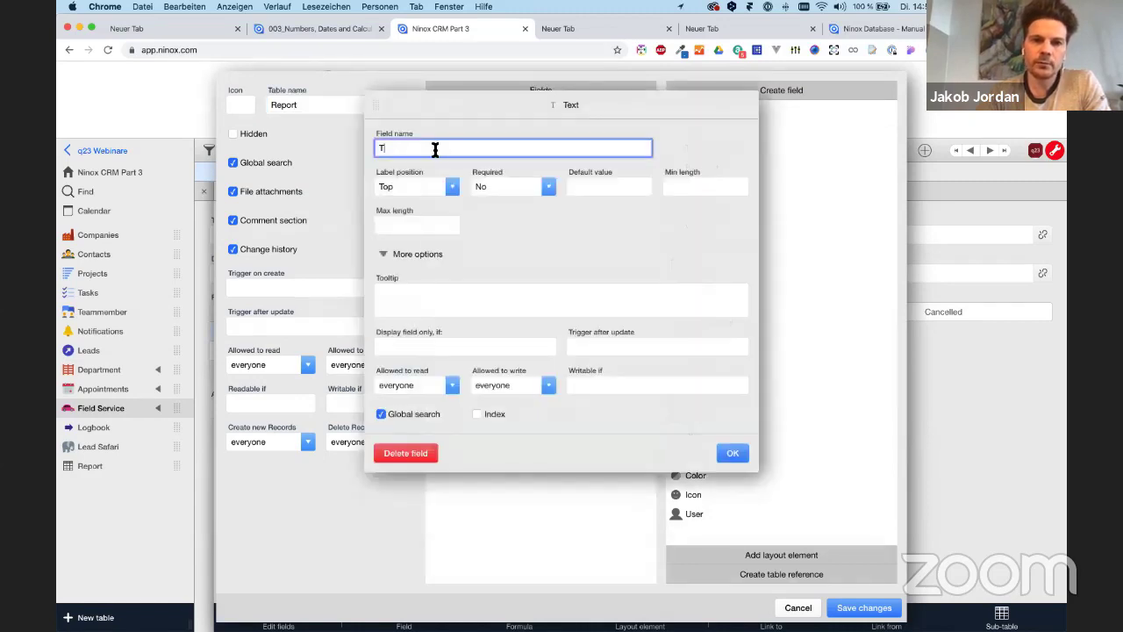
type("itle")
left_click(731, 453)
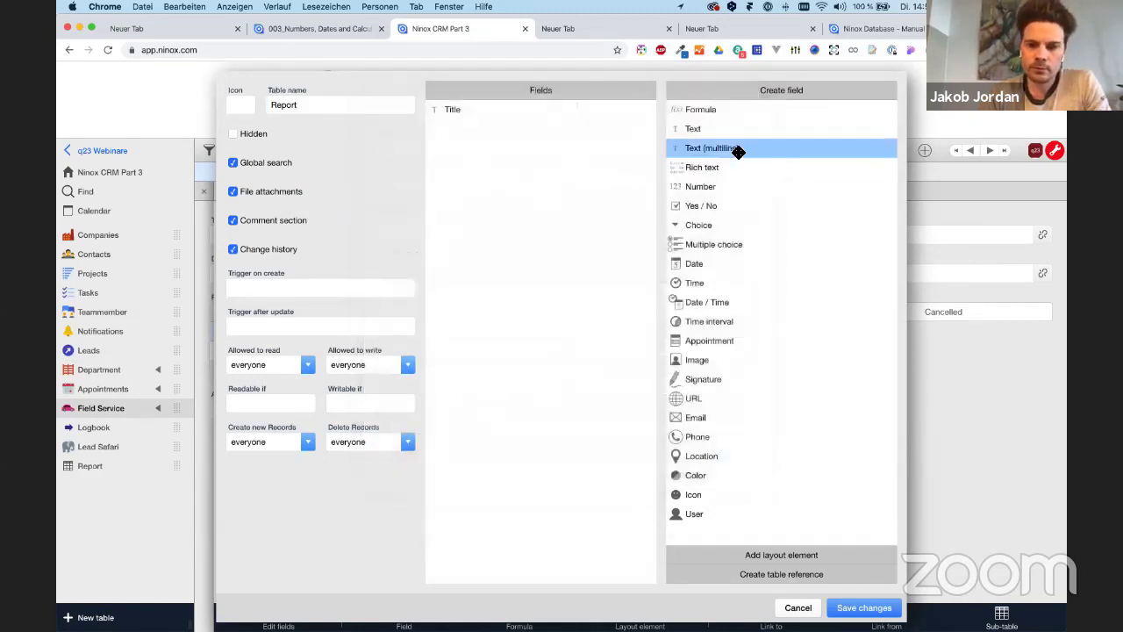
left_click_drag(739, 152, 498, 157)
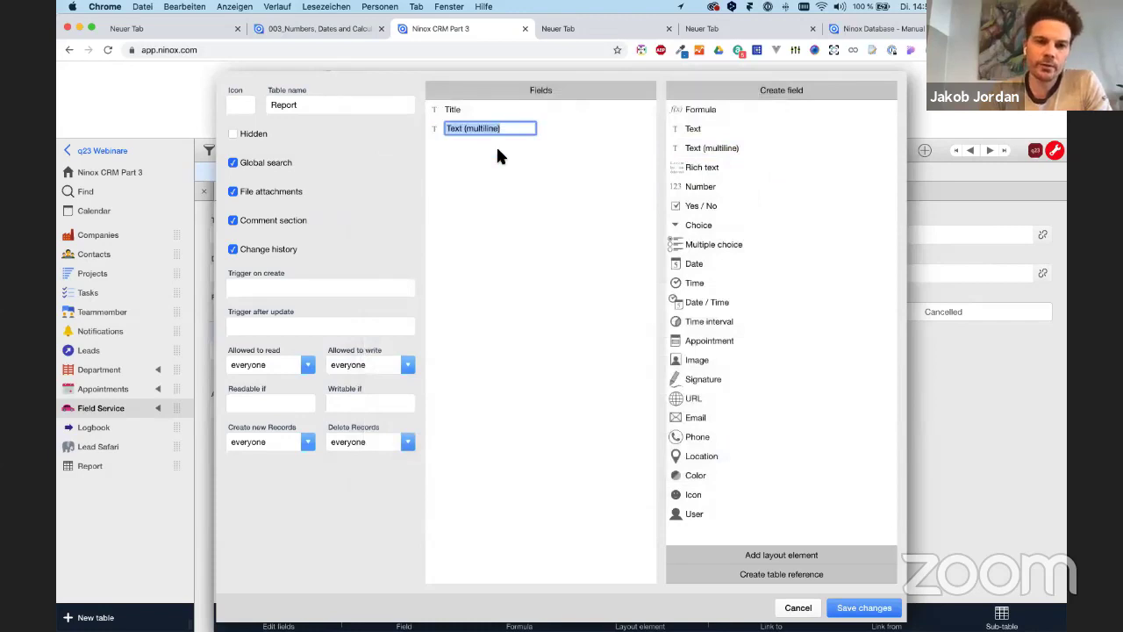
type("Notes")
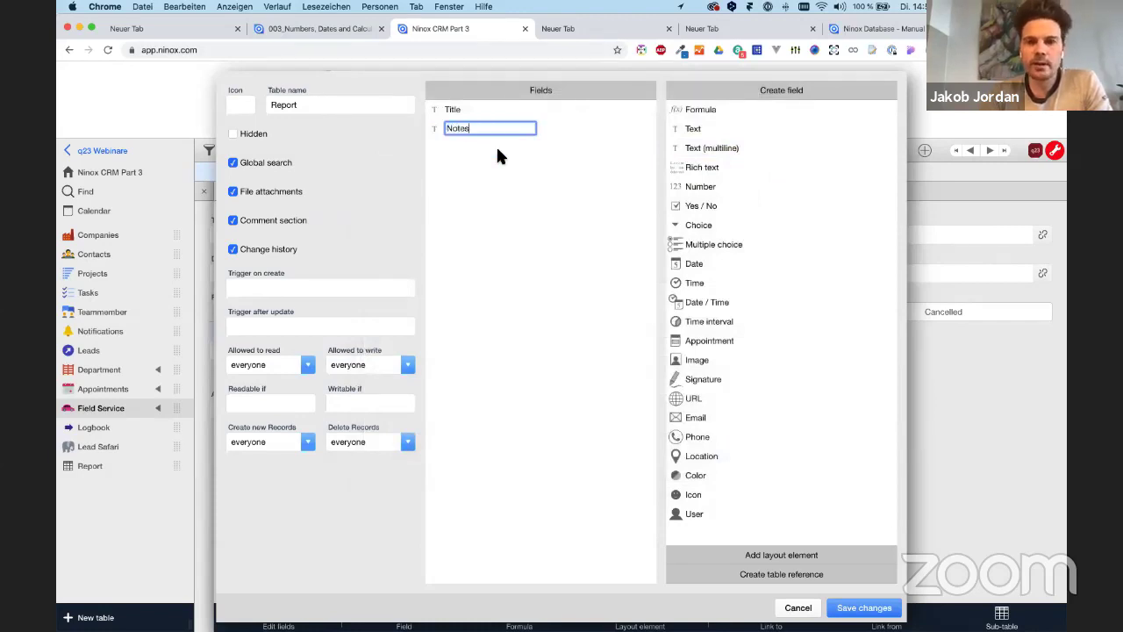
key("Return")
Try to save the new sub-table, rename it as Reports, and save its changes.
left_click(861, 609)
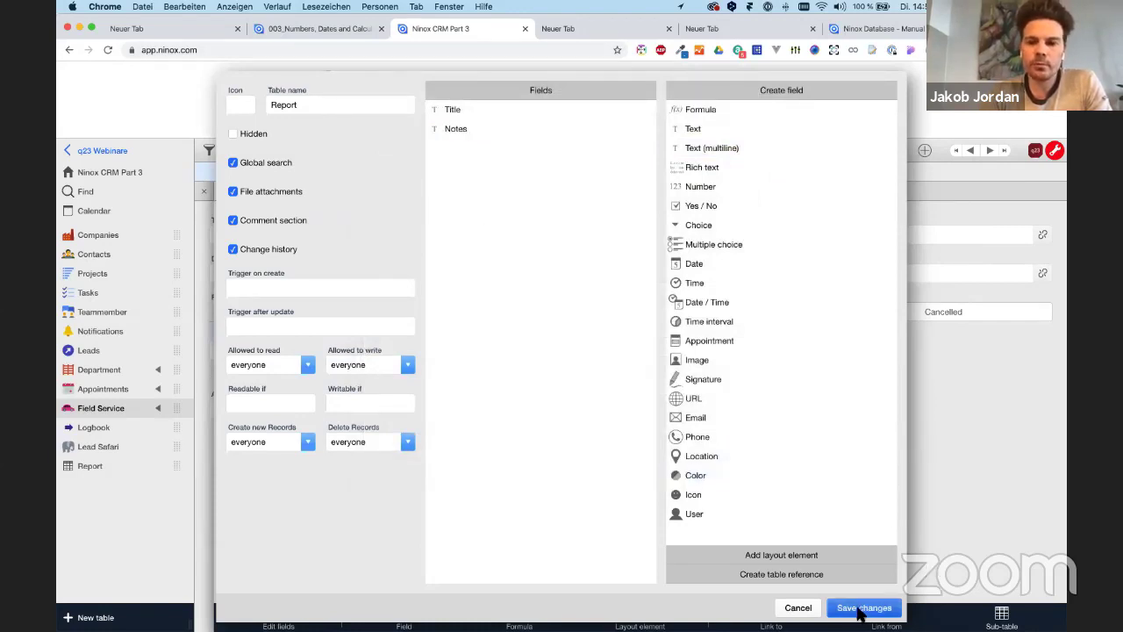
left_click(679, 182)
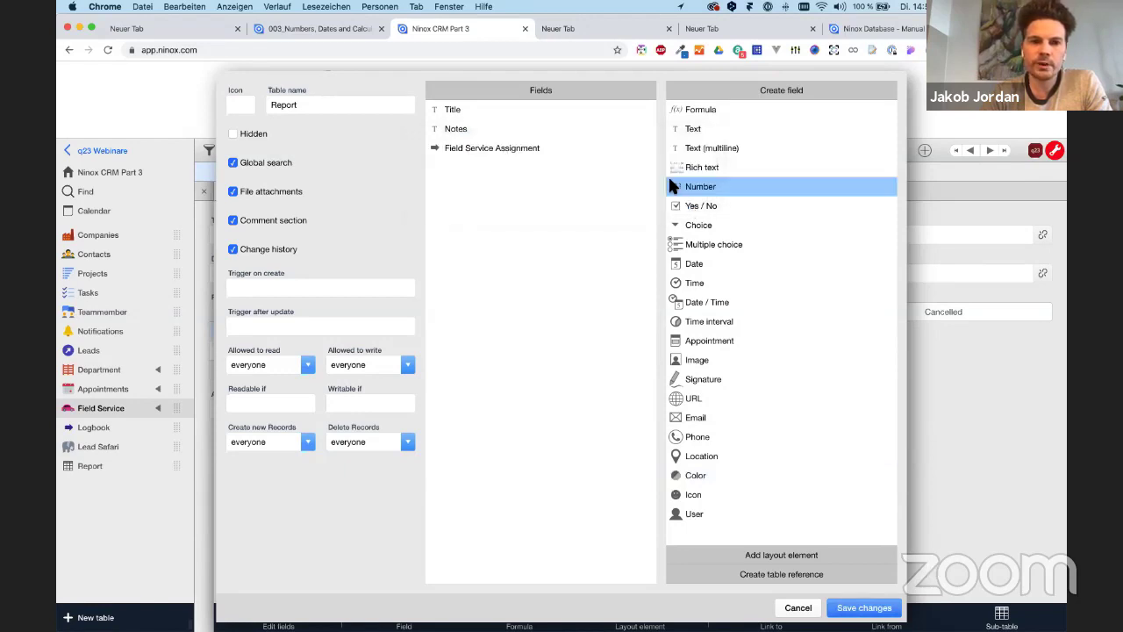
left_click(317, 99)
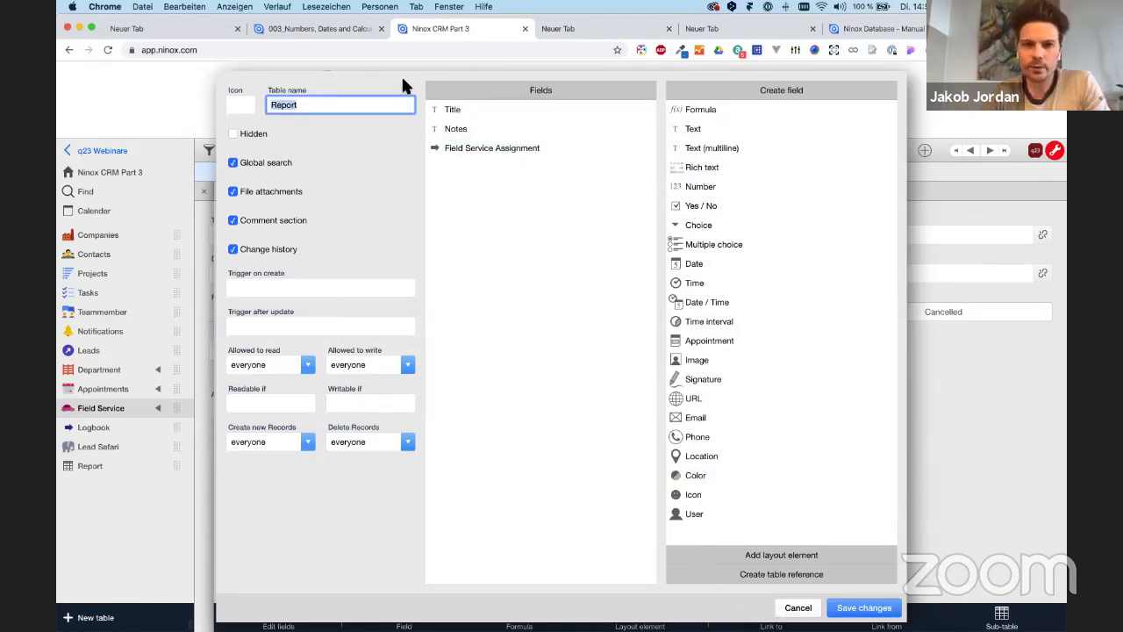
left_click(352, 110)
type("s")
key("Return")
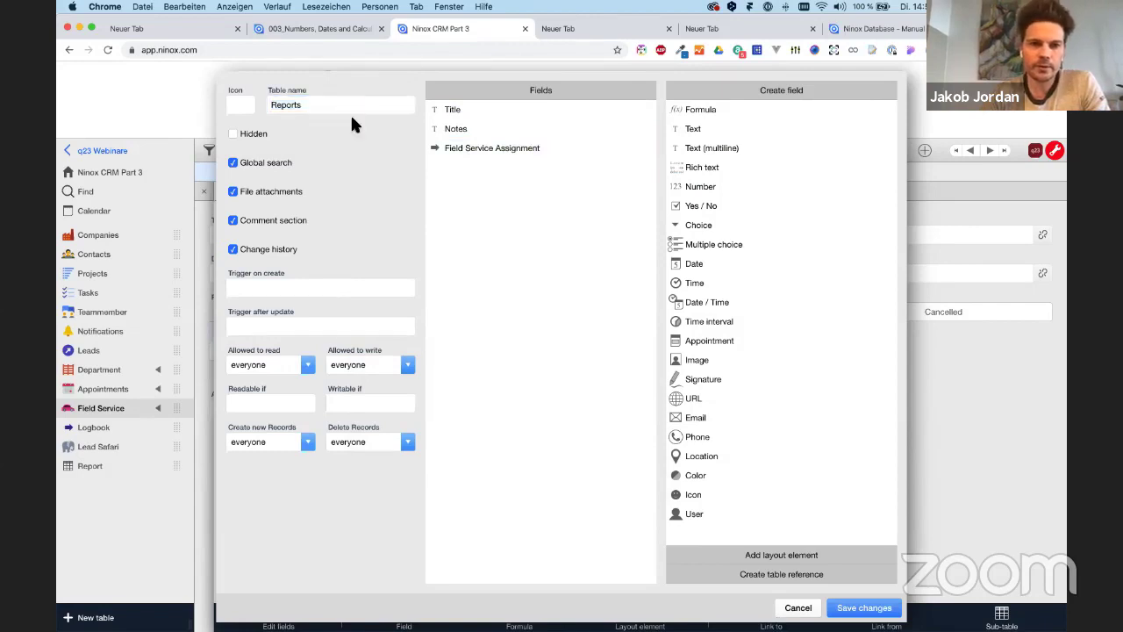
left_click(841, 612)
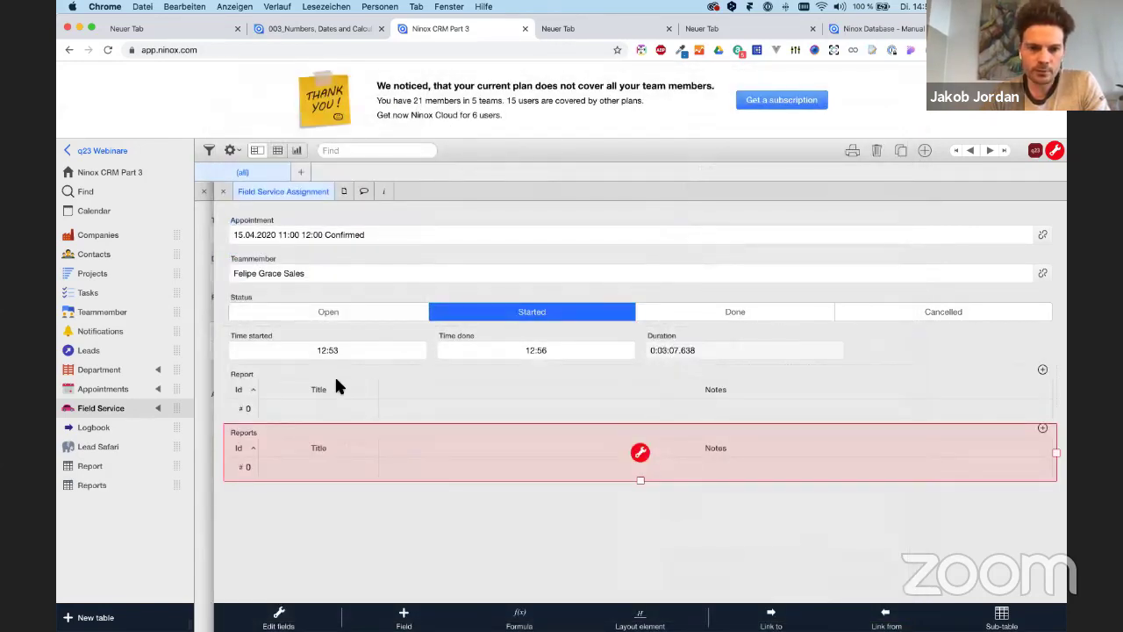
Examine the settings of the Report reference in the Field Service Assignment form and close them.
left_click(380, 386)
left_click(422, 376)
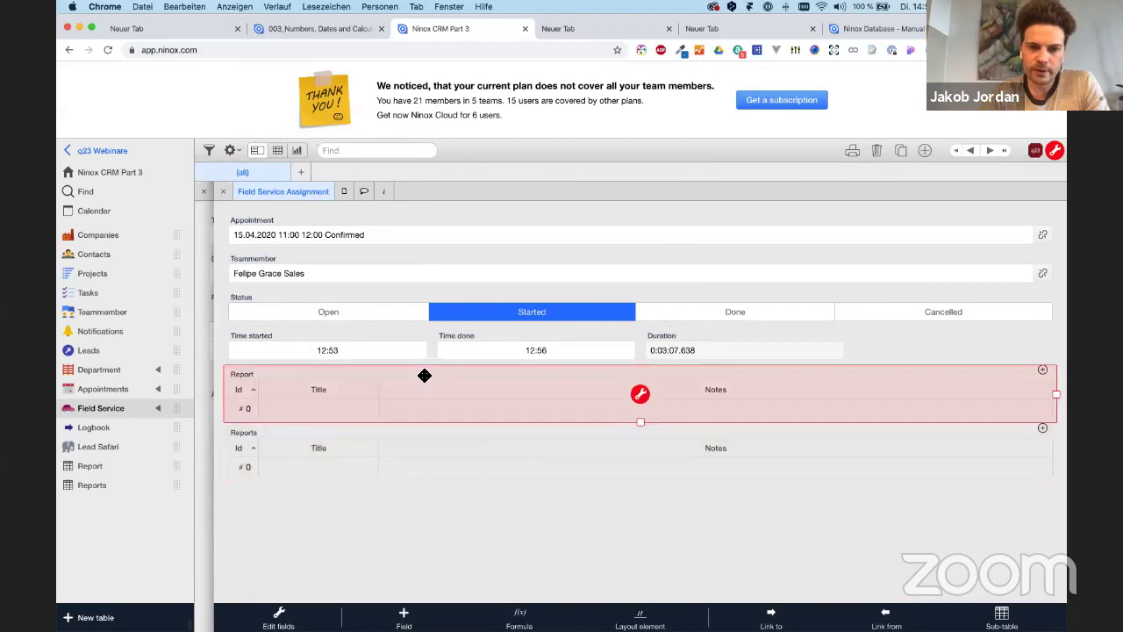
left_click(641, 396)
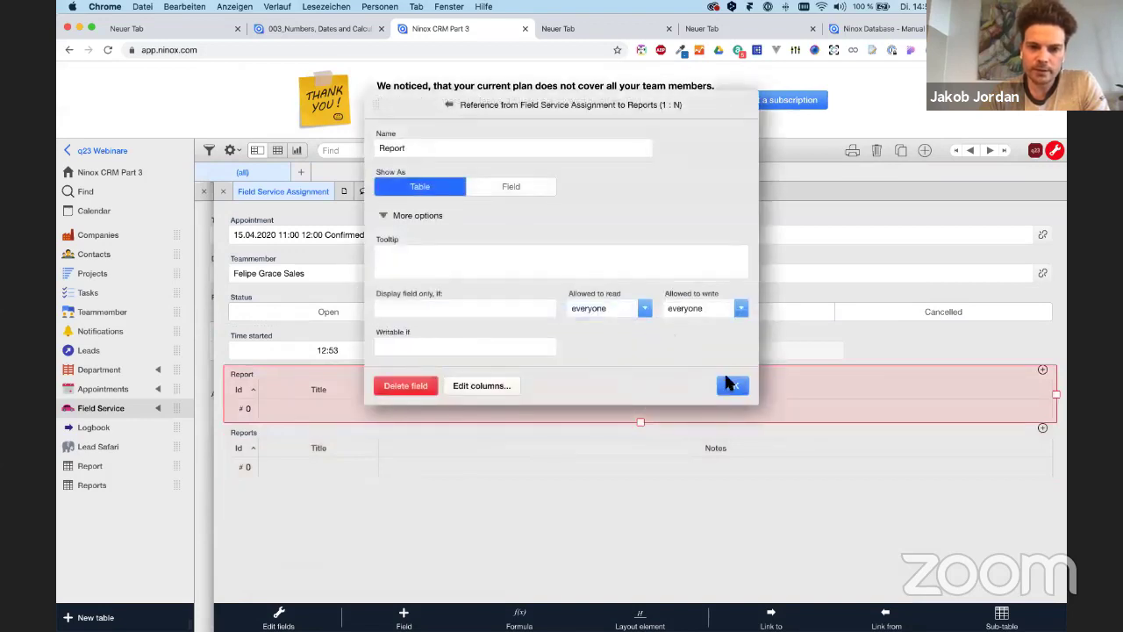
left_click(733, 387)
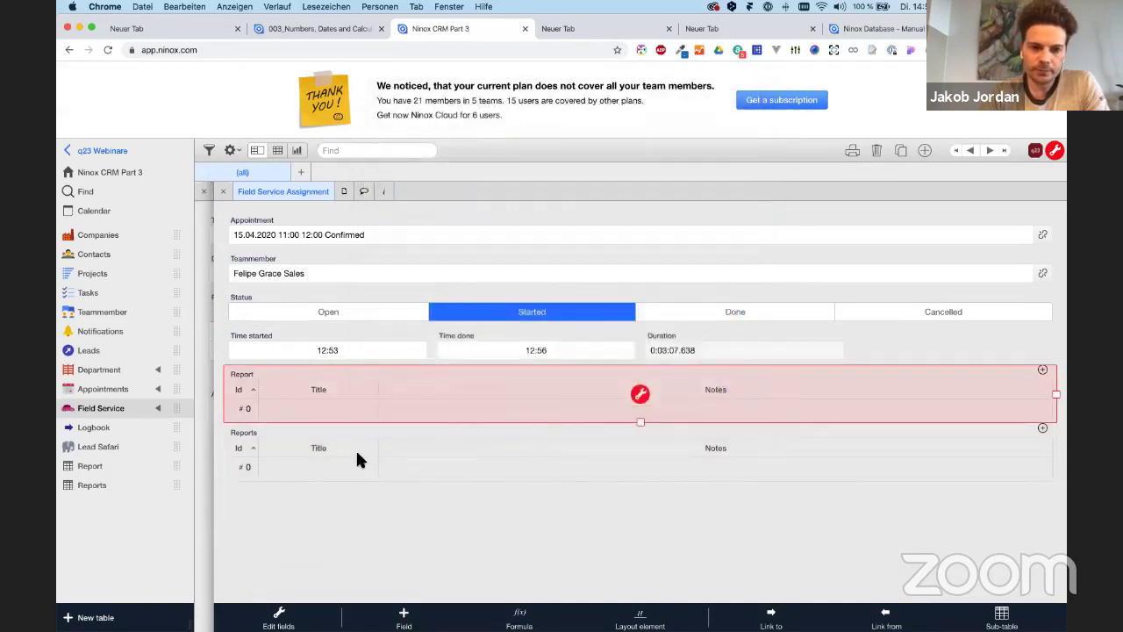
Delete the separate Report table from the database and confirm the deletion.
left_click(158, 409)
left_click(157, 409)
left_click(158, 409)
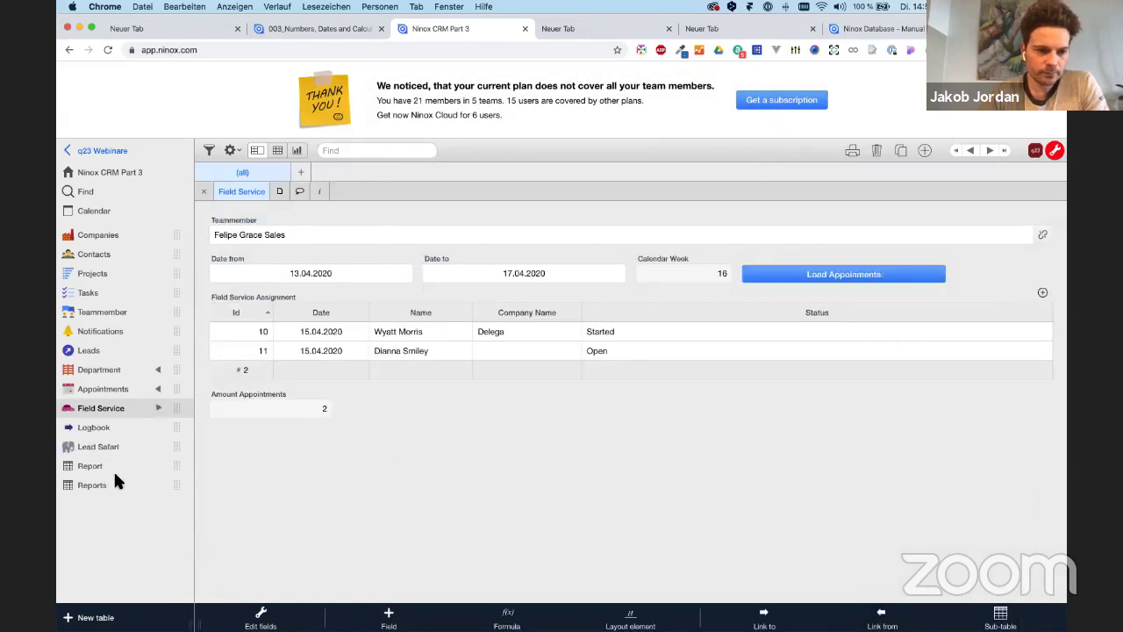
left_click(103, 467)
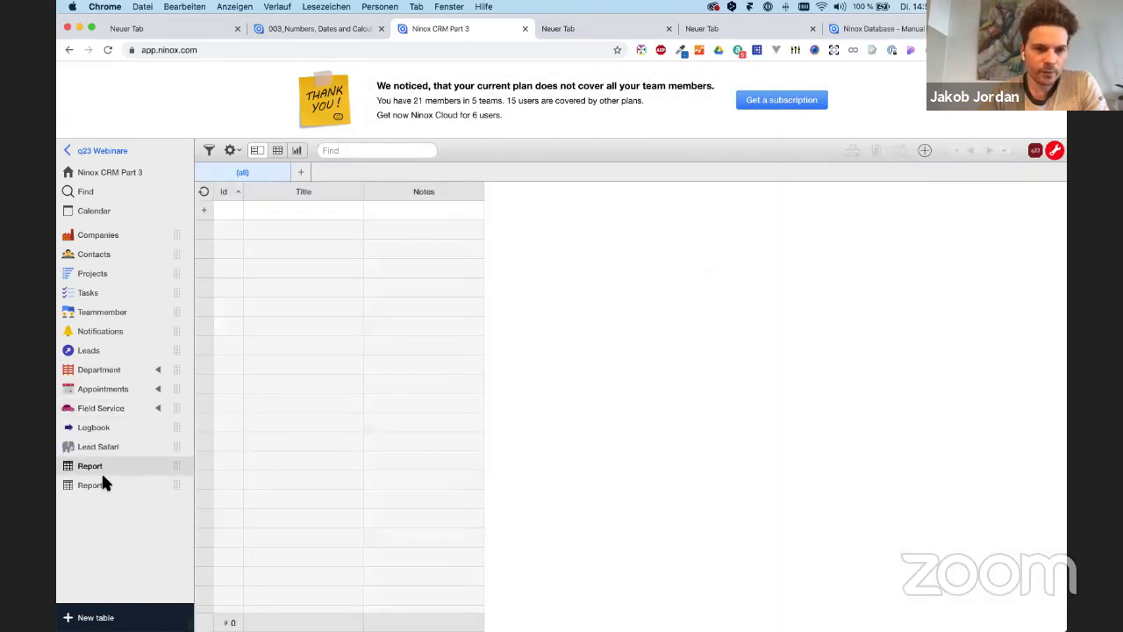
left_click(230, 151)
left_click(261, 173)
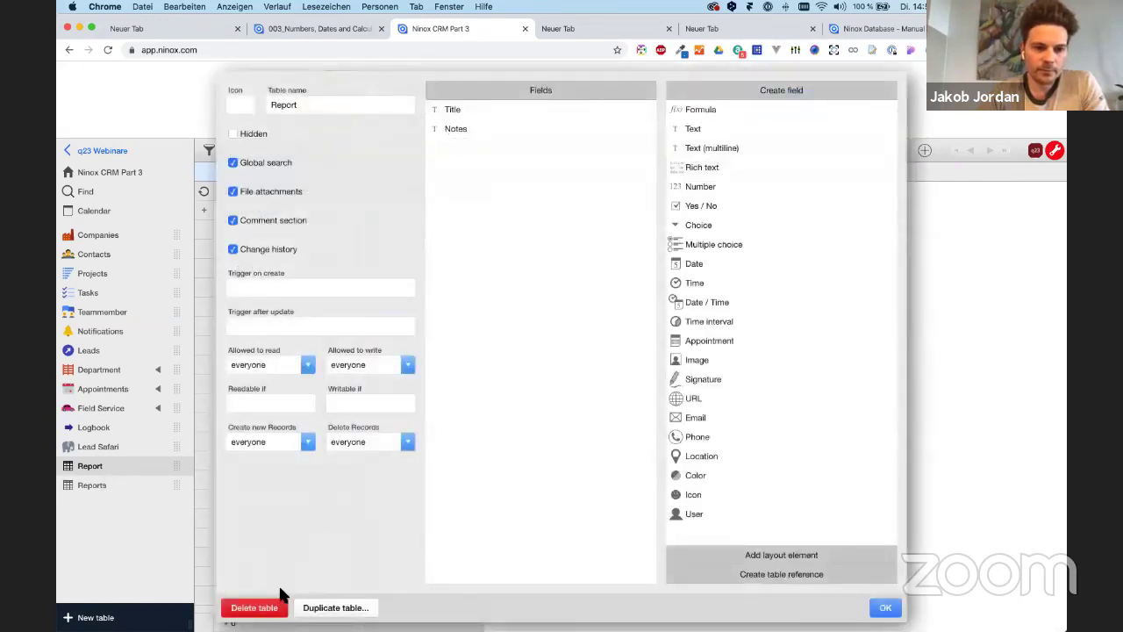
left_click(279, 604)
left_click(648, 221)
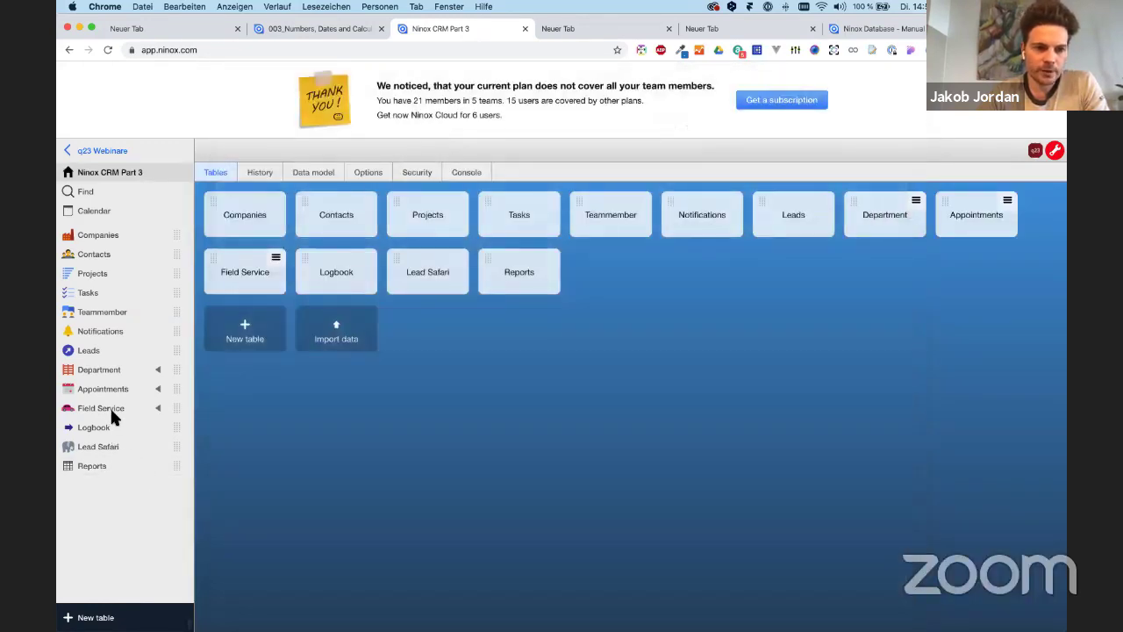
Reopen the Started assignment from Field Service, delete its duplicate Report reference, and confirm the deletion.
left_click(112, 408)
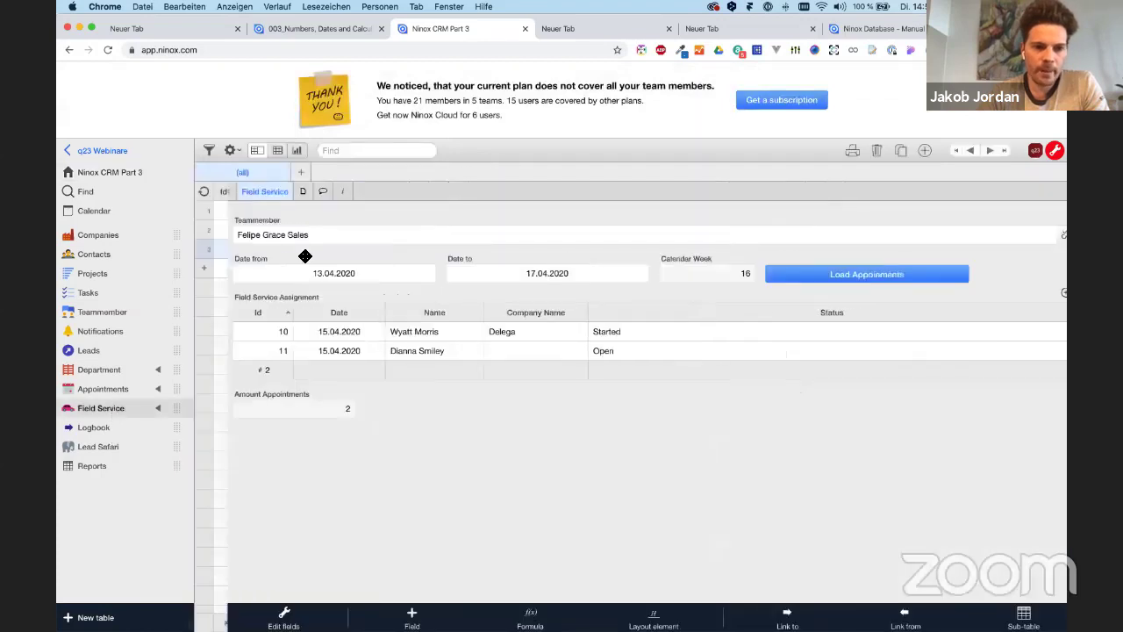
left_click(439, 338)
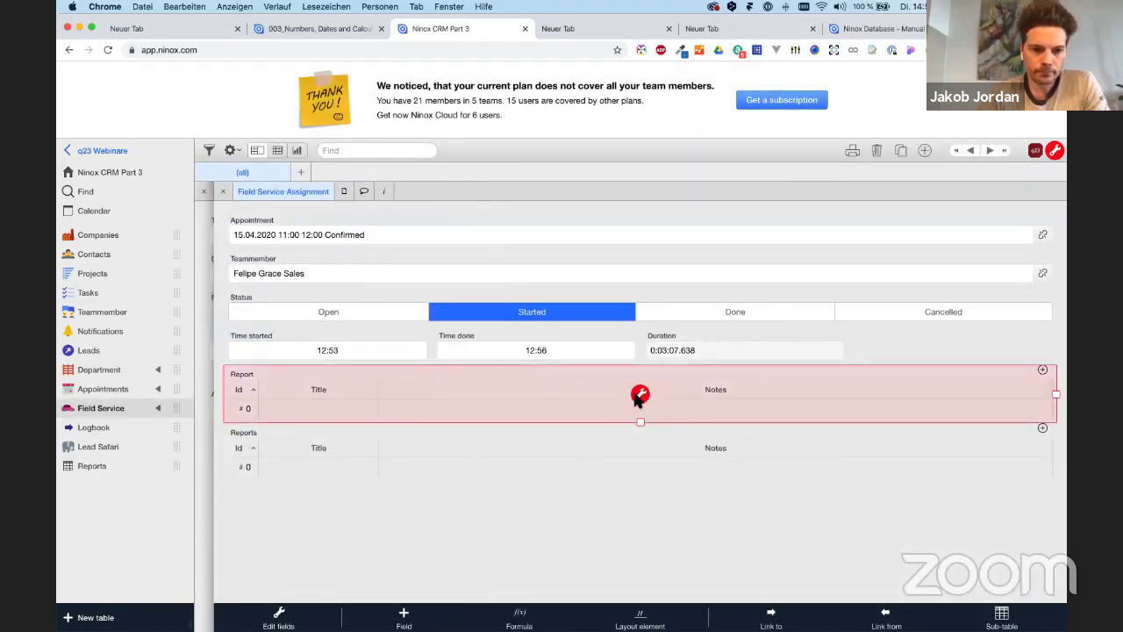
left_click(639, 396)
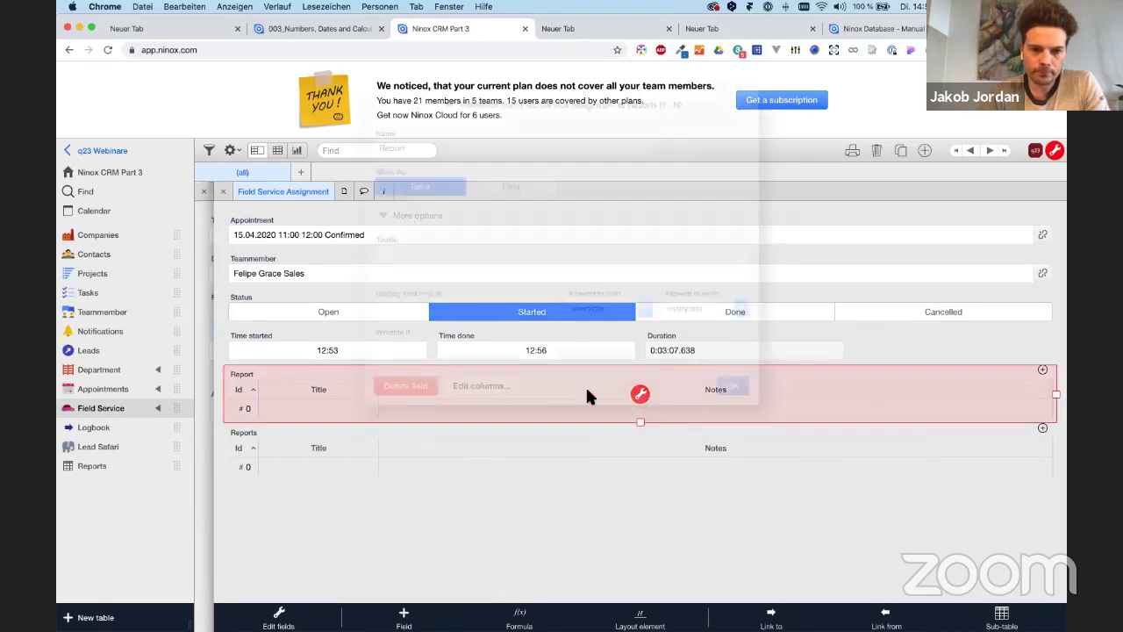
left_click(406, 385)
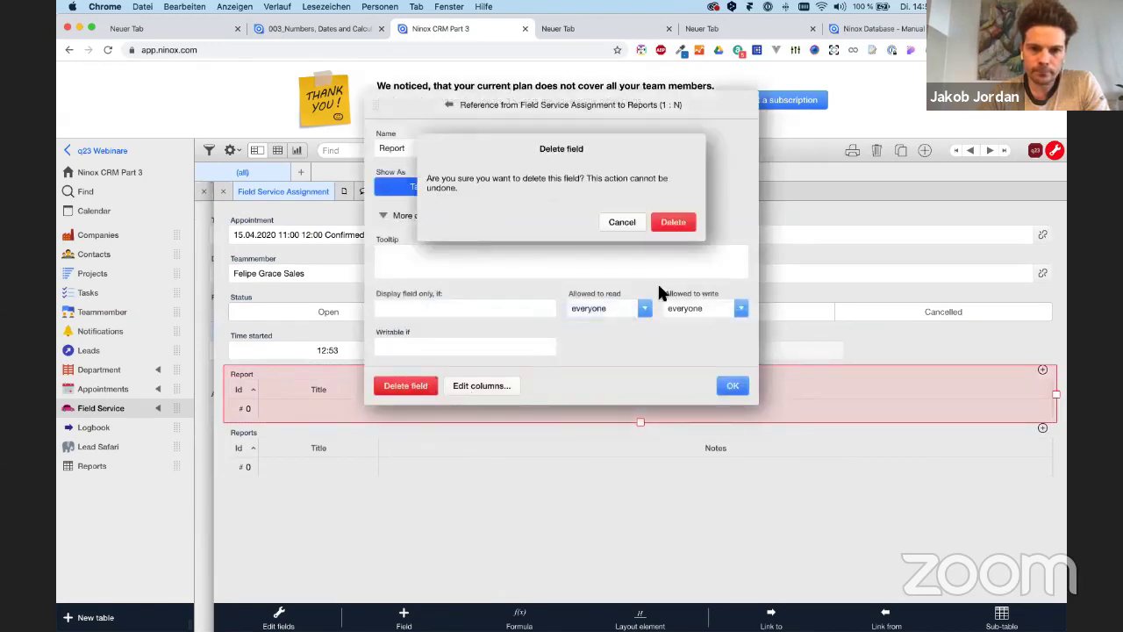
left_click(673, 222)
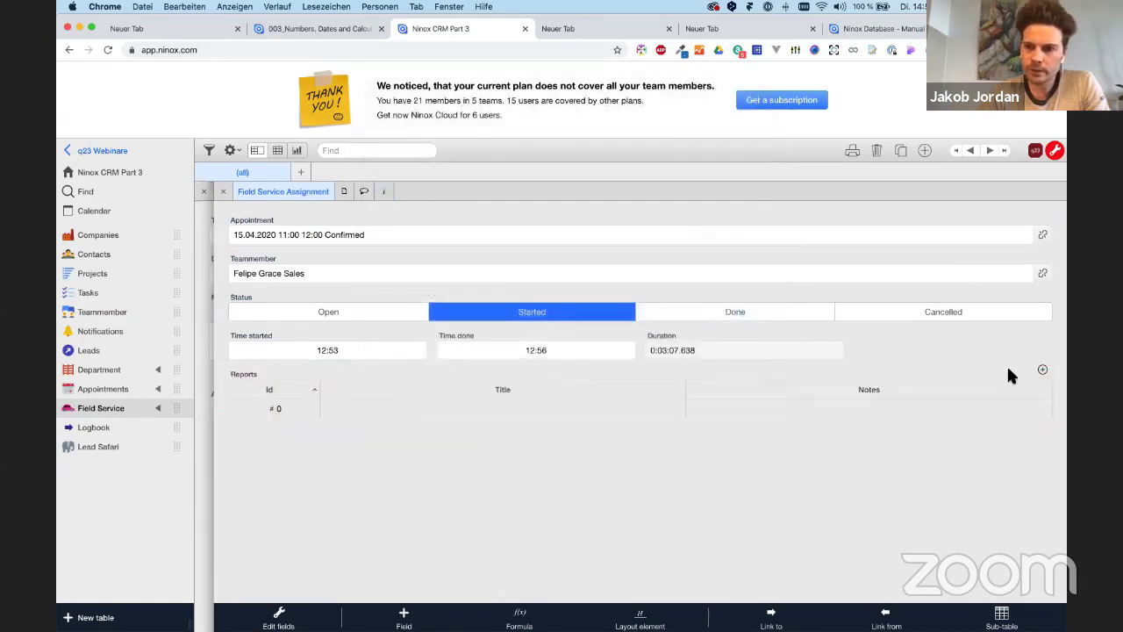
Add a record to the assignment's Reports with title "Report 1" and notes "Customer wants to have a sample product", and close it.
left_click(1041, 367)
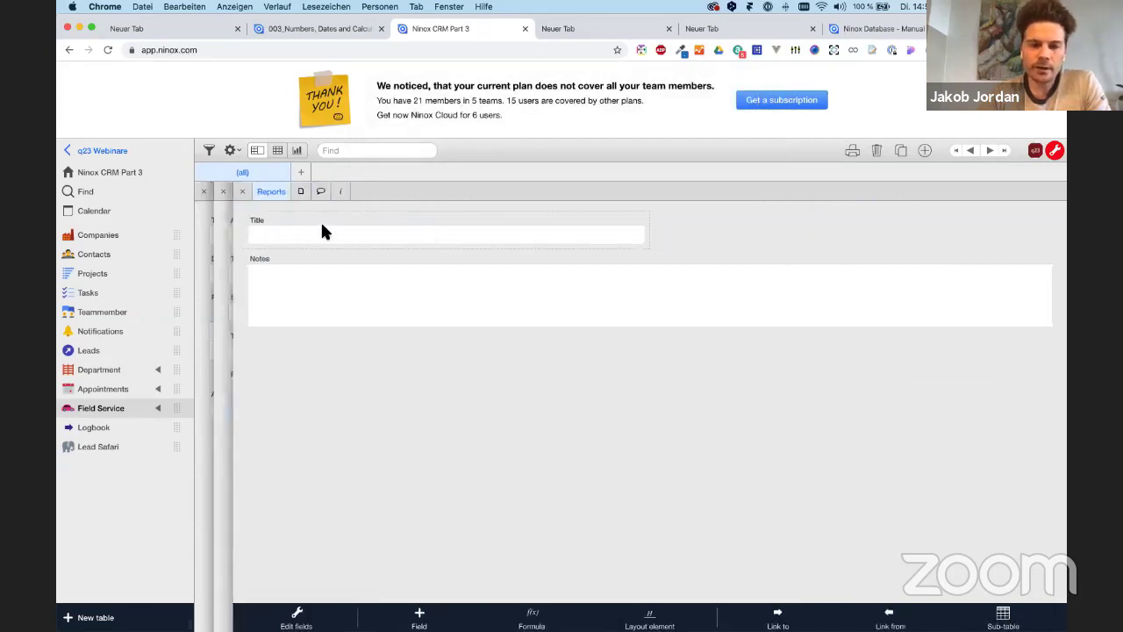
left_click(321, 231)
type("Report 1")
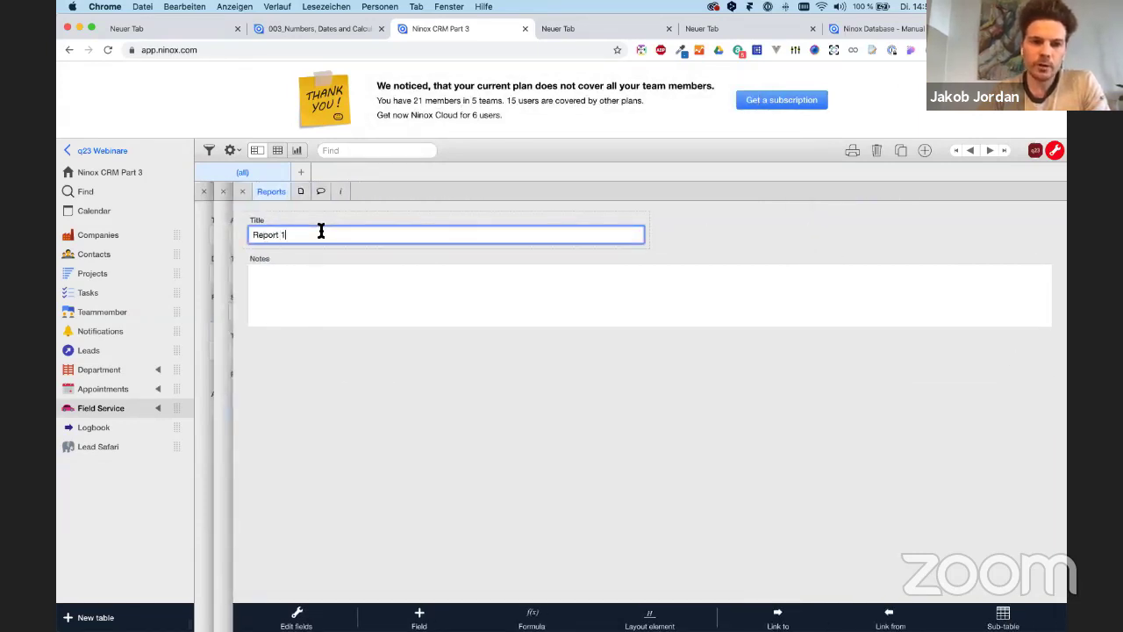
key("Tab")
type("Custo")
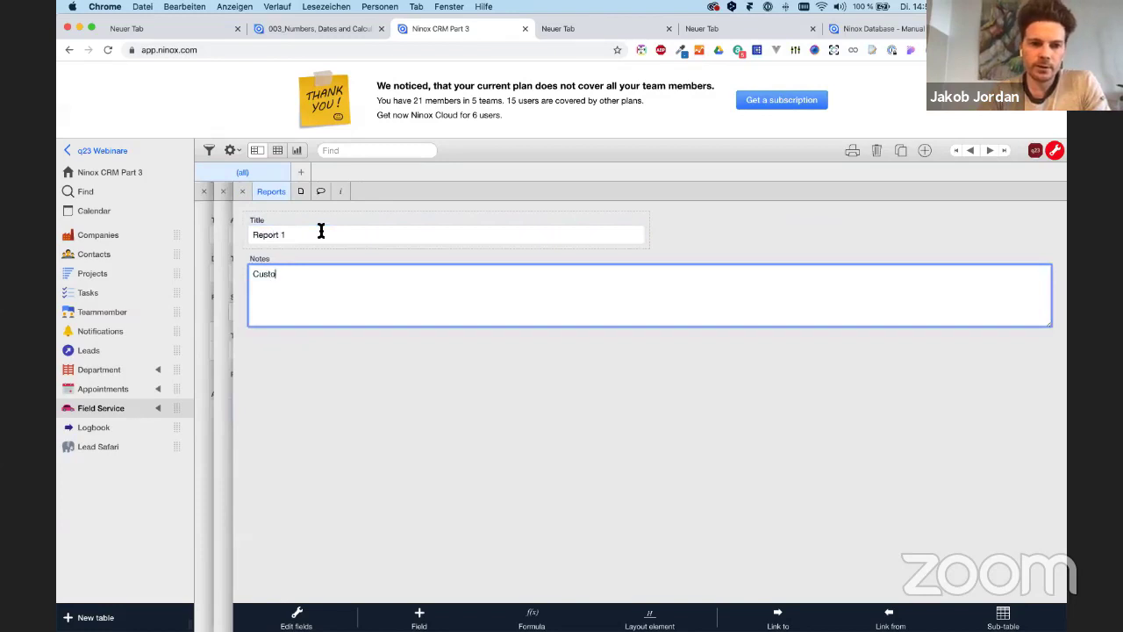
type("mer wants to")
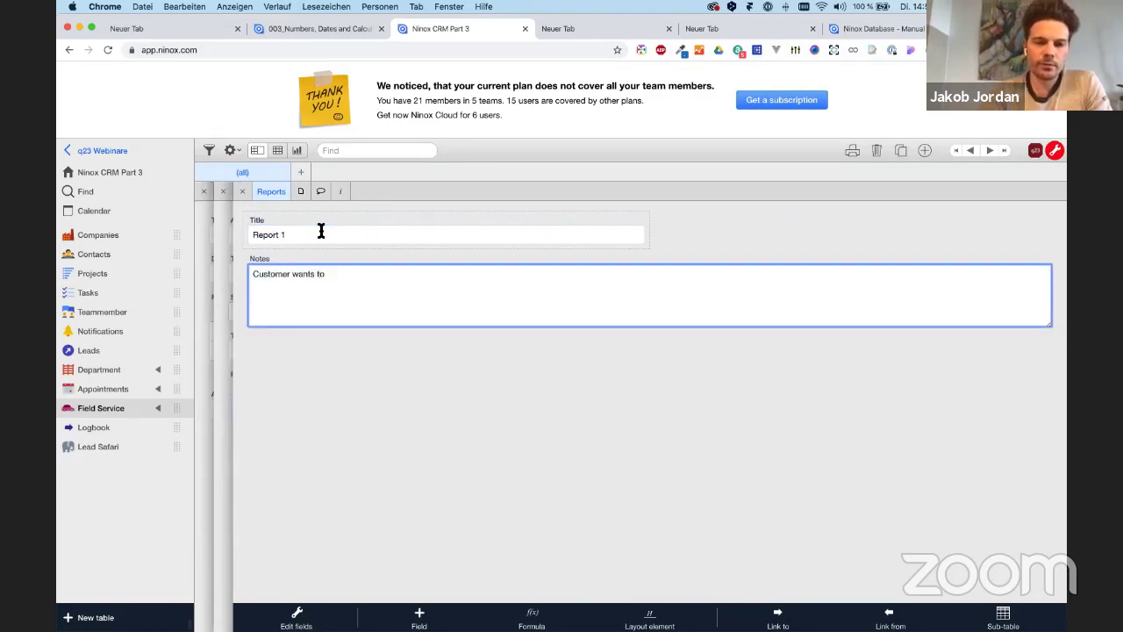
type(" have a smap")
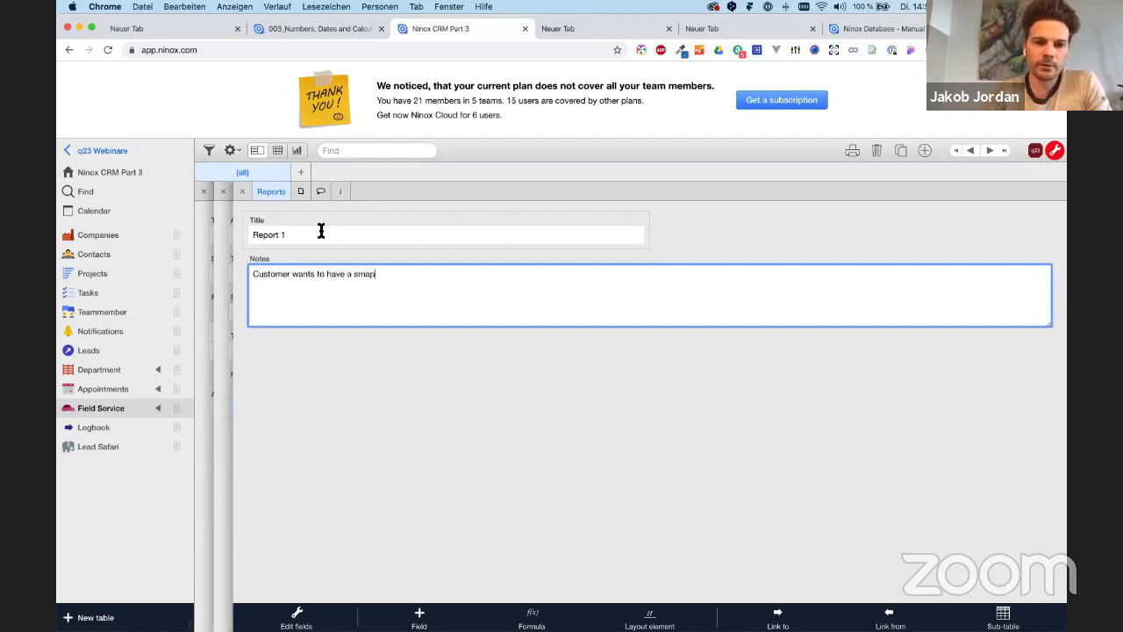
key("BackSpace")
key("BackSpace")
key("BackSpace")
type("ample")
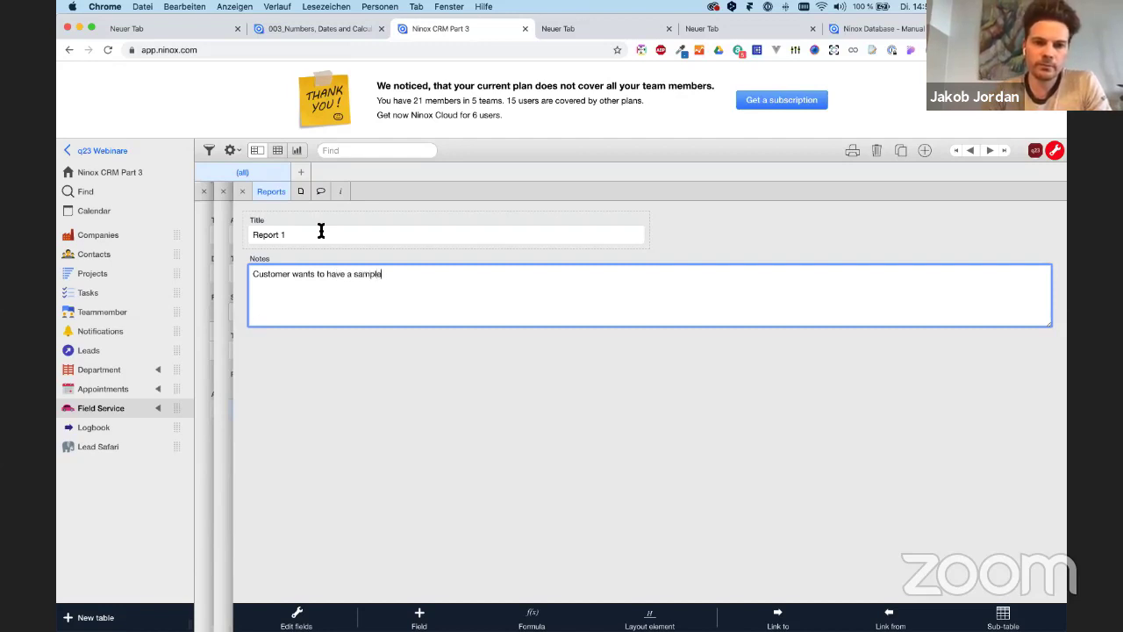
type(" product")
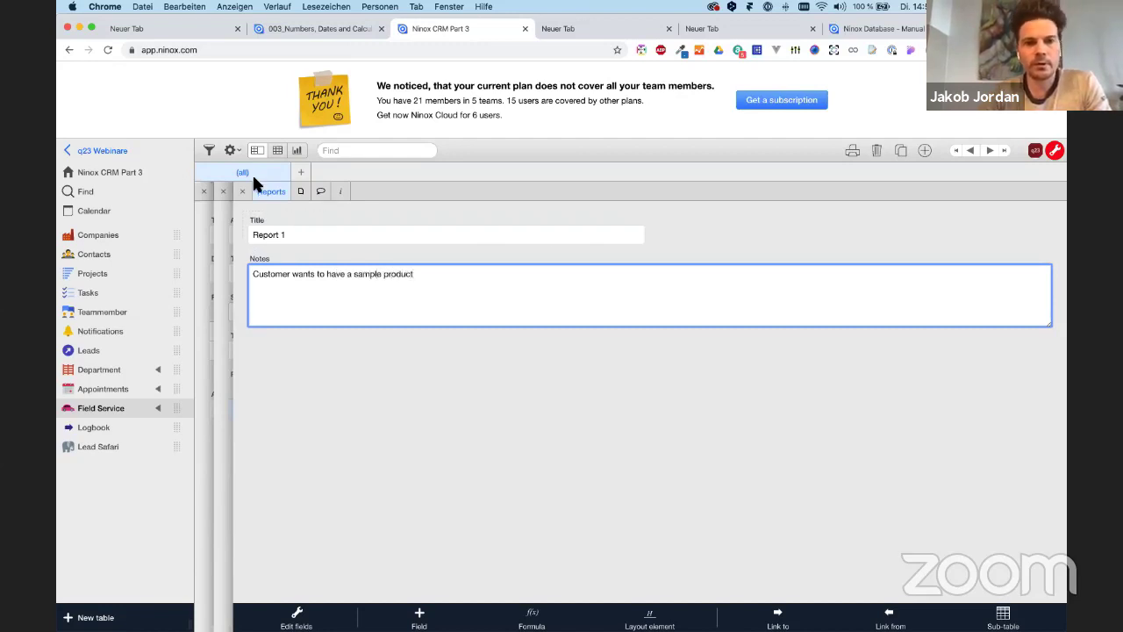
left_click(244, 191)
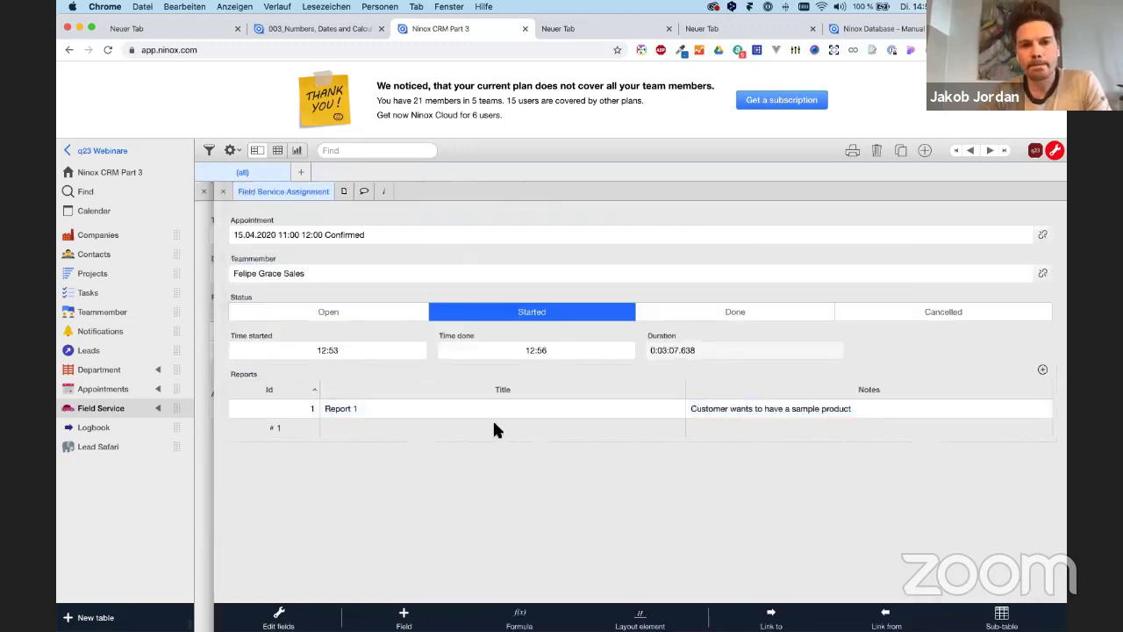
Narrow the Title column of the assignment's Reports table, and view the new sub-table settings without saving them.
left_click(363, 373)
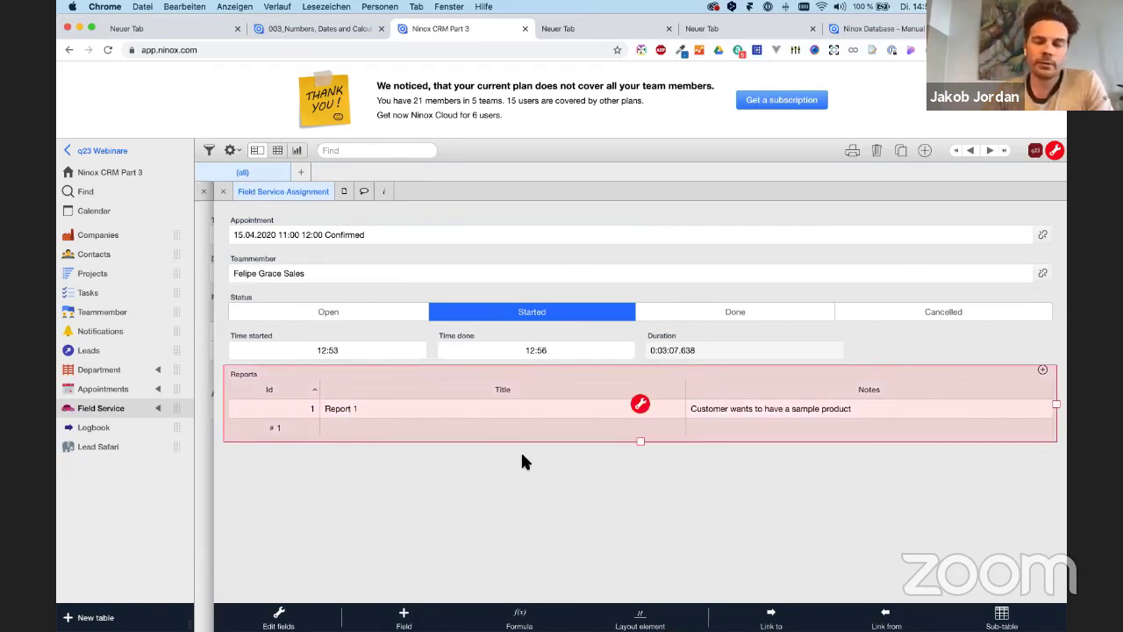
left_click(558, 454)
left_click_drag(679, 388, 479, 389)
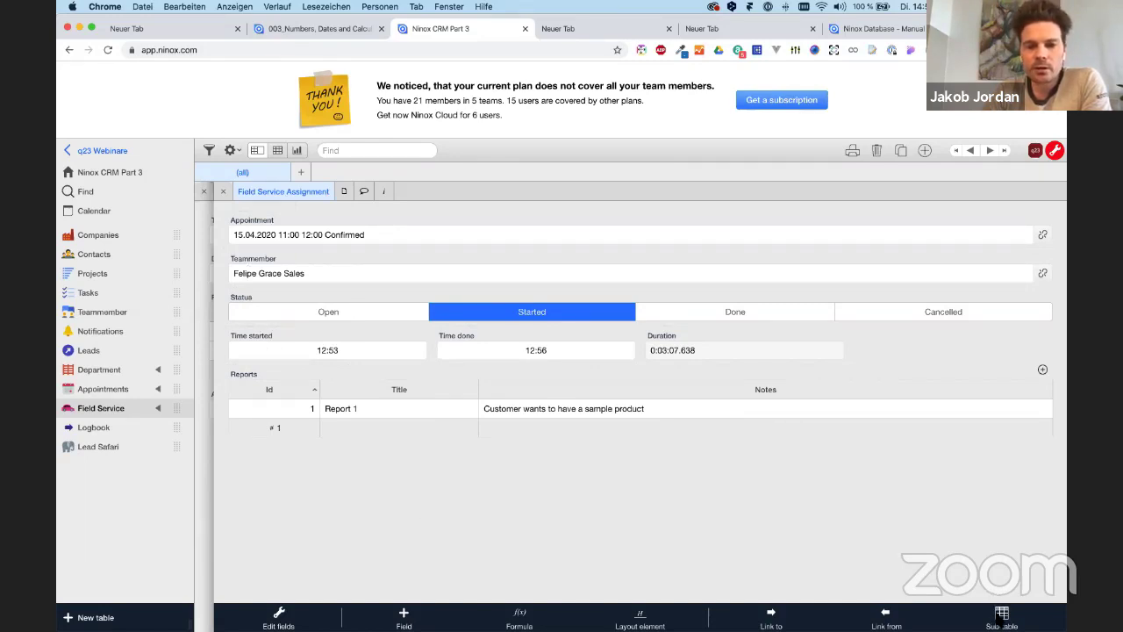
left_click(1001, 617)
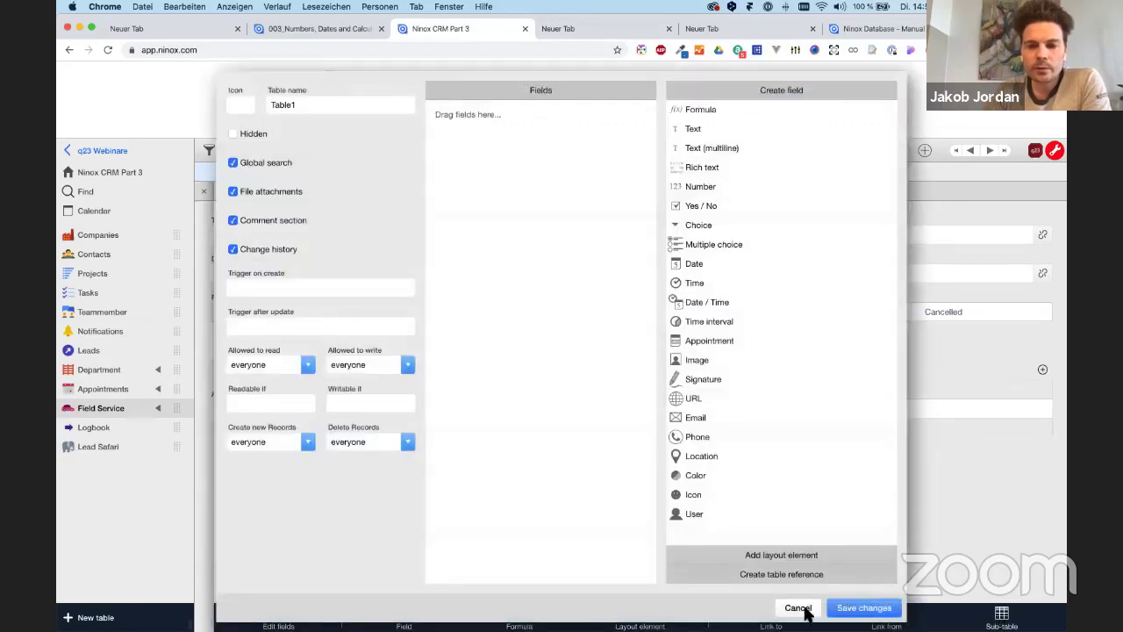
left_click(798, 606)
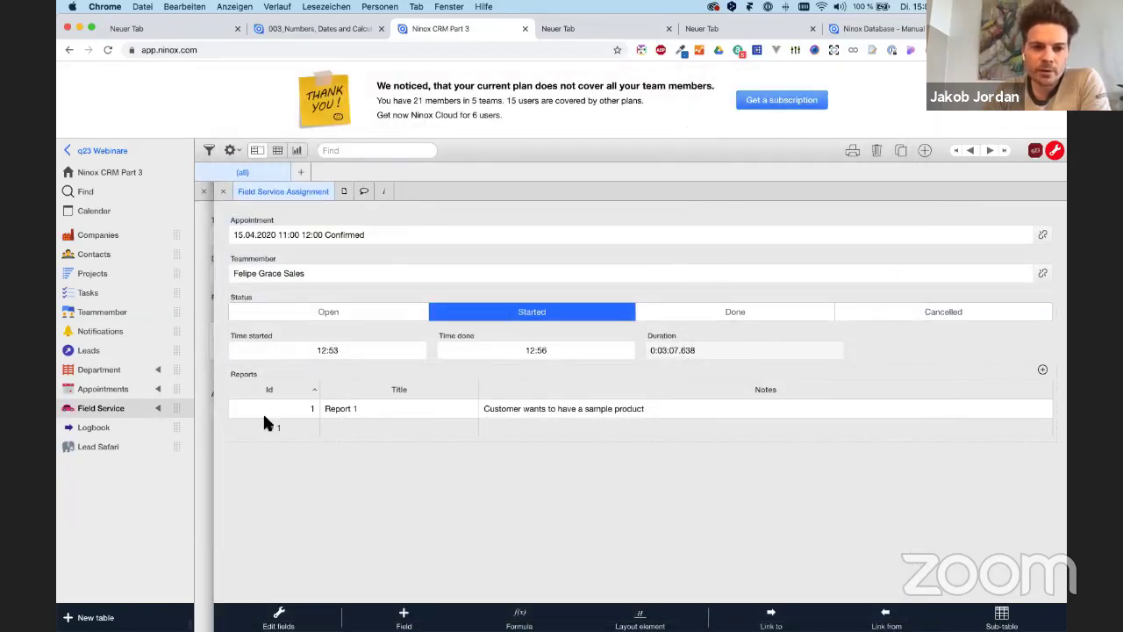